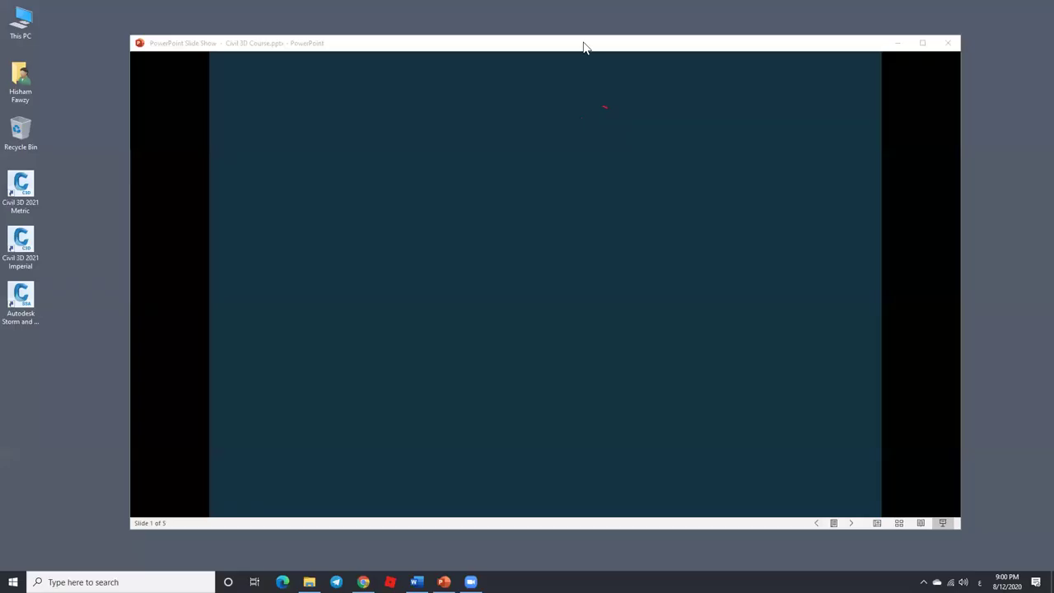
# Step: Nudge the slide-show window into place and reveal the Civil 3D Course title on slide 1
pyautogui.moveTo(582, 47); pyautogui.dragTo(583, 51)
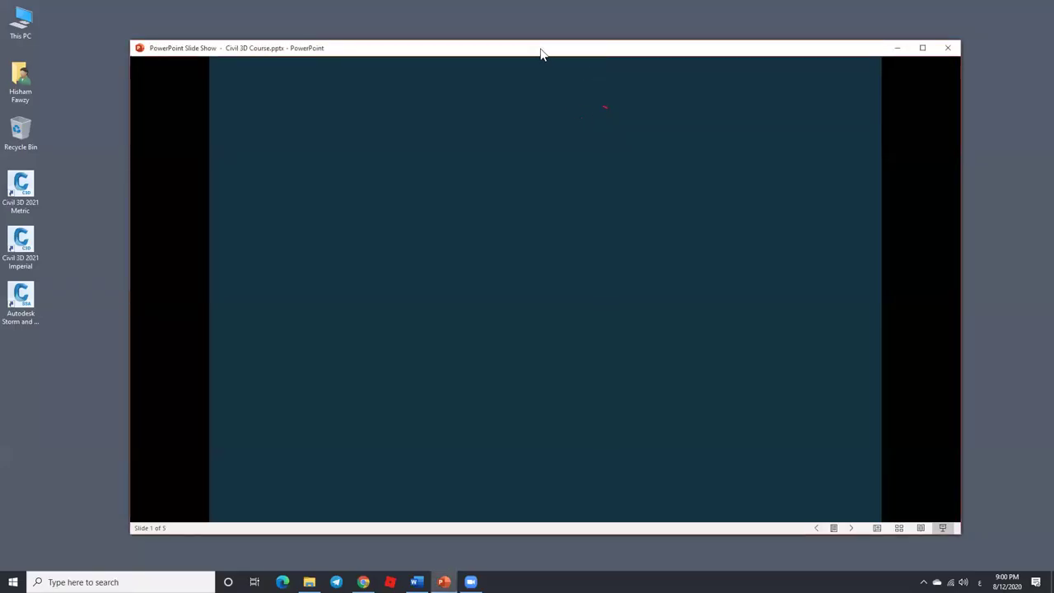
pyautogui.moveTo(541, 47); pyautogui.dragTo(535, 46)
pyautogui.moveTo(363, 582)
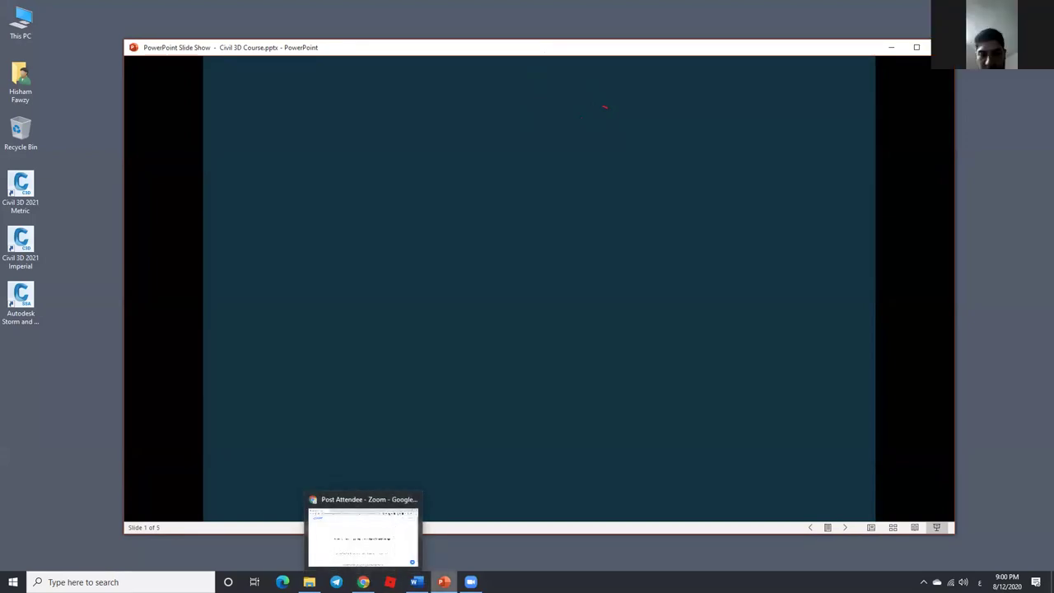
pyautogui.click(578, 301)
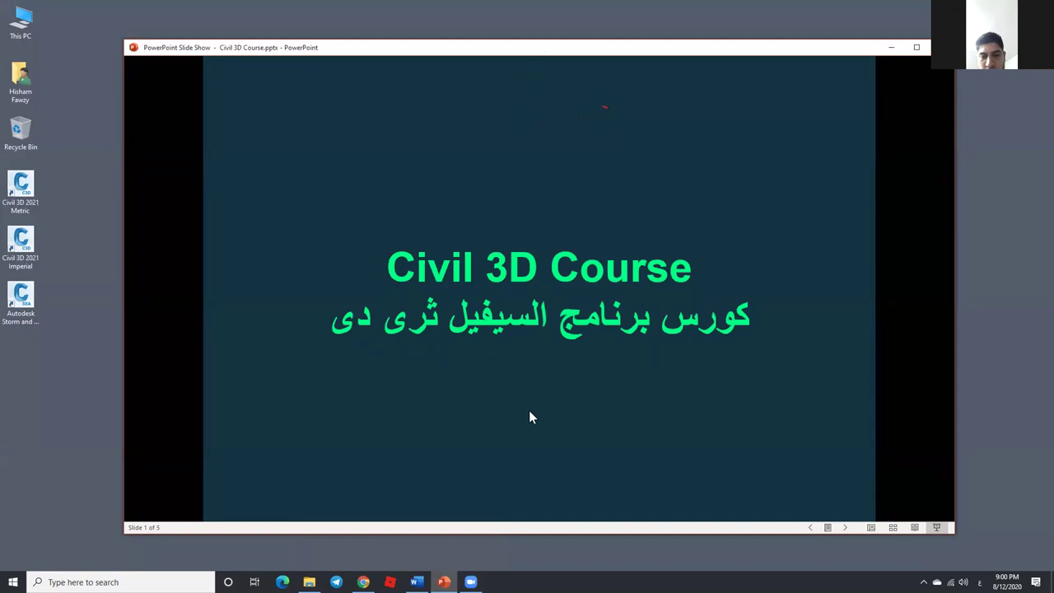
# Step: Refocus the slide show and advance to the presenter information slide with the photo
pyautogui.click(607, 554)
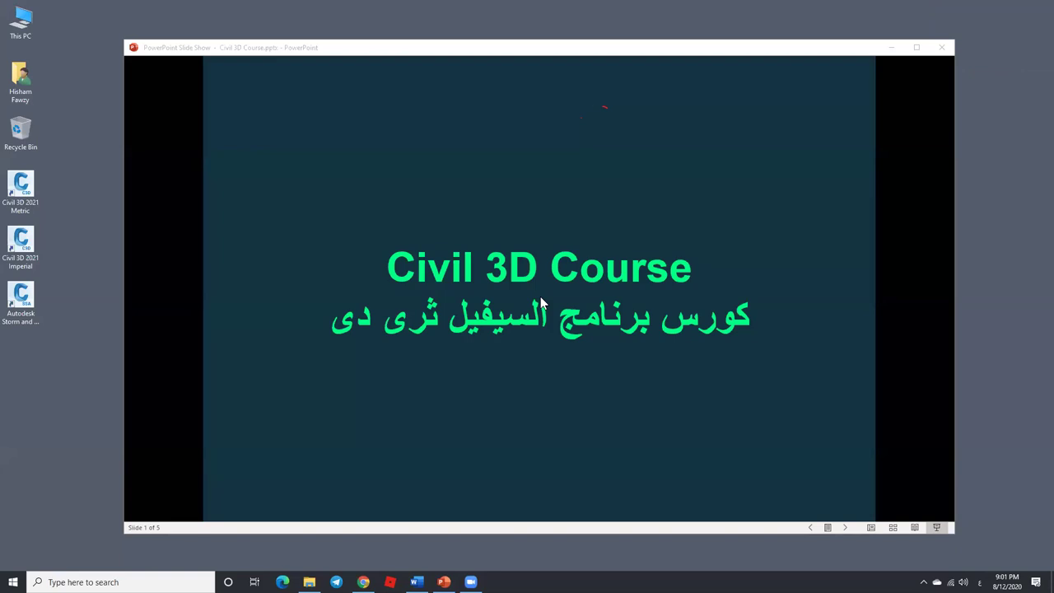
pyautogui.click(555, 242)
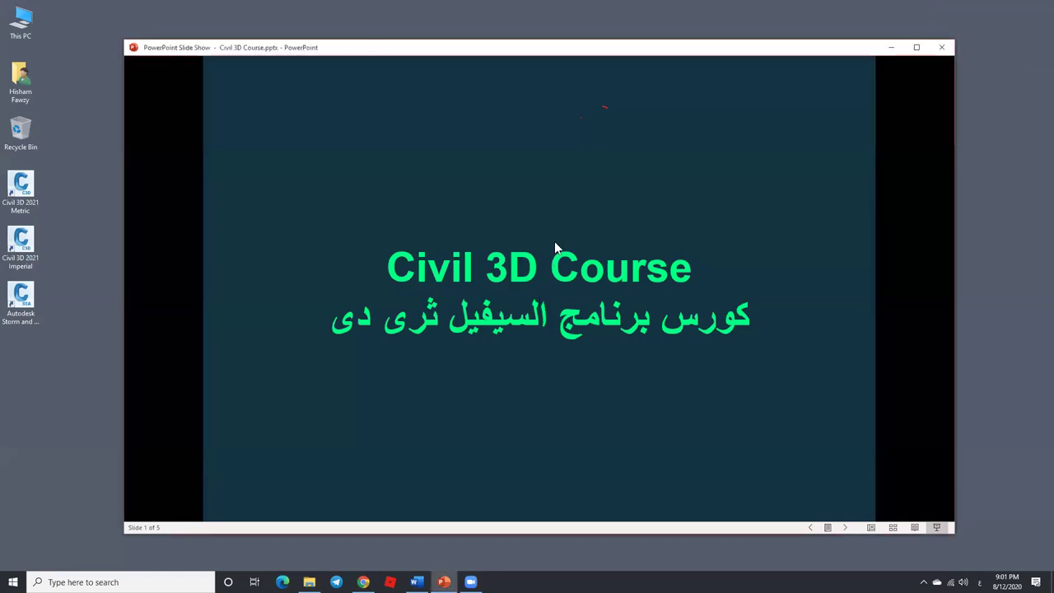
pyautogui.click(583, 259)
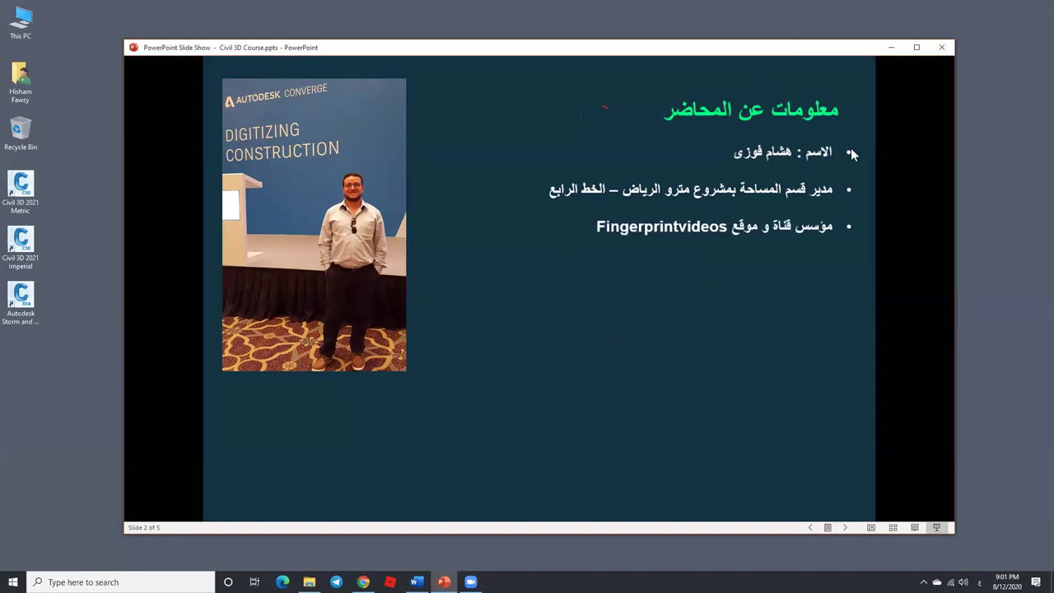
# Step: Reveal the trainer, certification, 17- and 9-year experience and YouTube bullets, then advance to slide 3
pyautogui.click(858, 206)
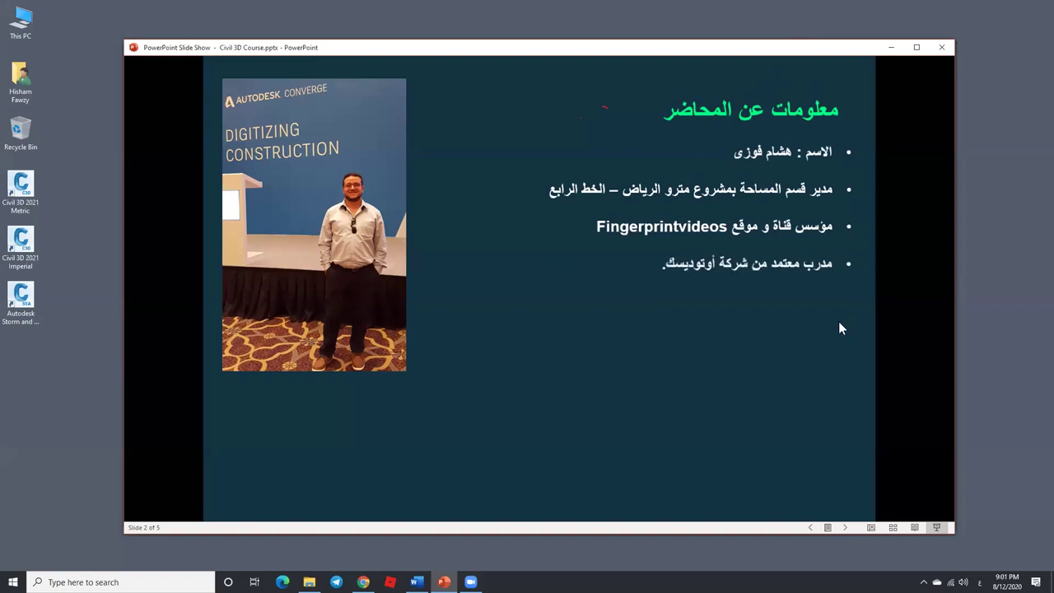
pyautogui.click(839, 322)
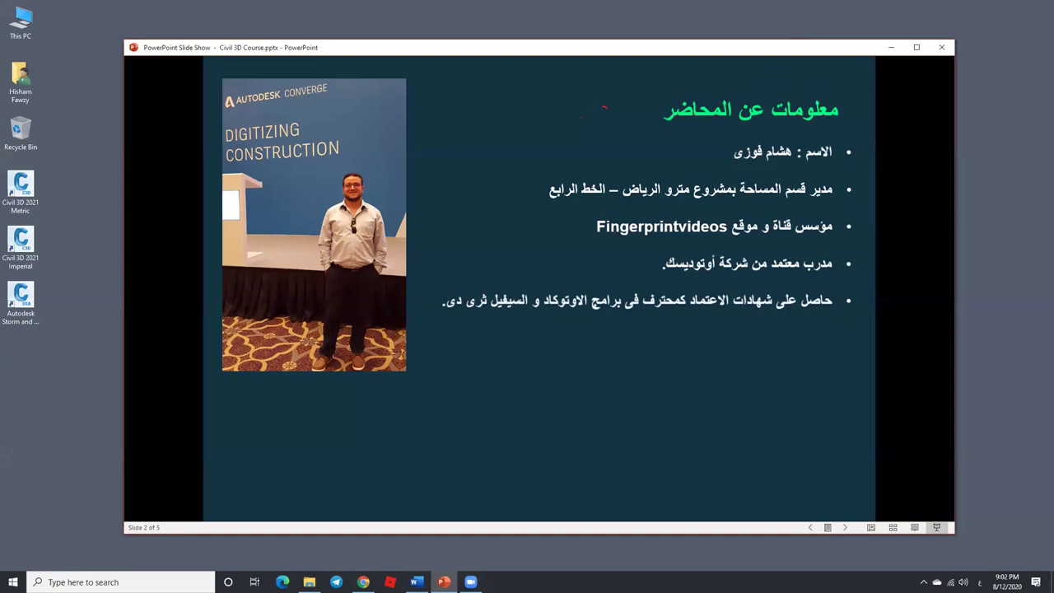
pyautogui.press('Right')
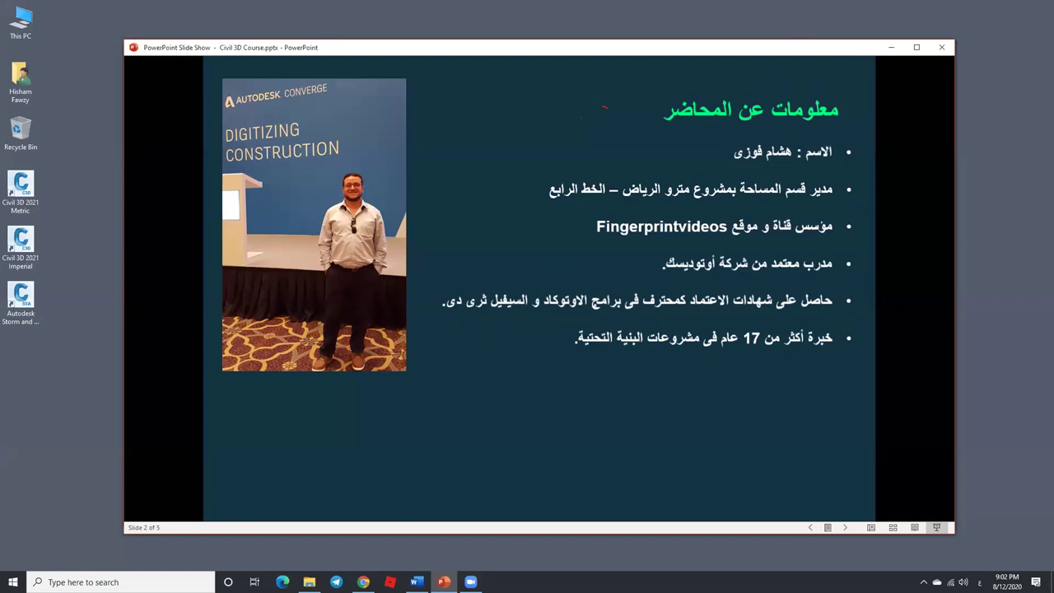
pyautogui.press('Right')
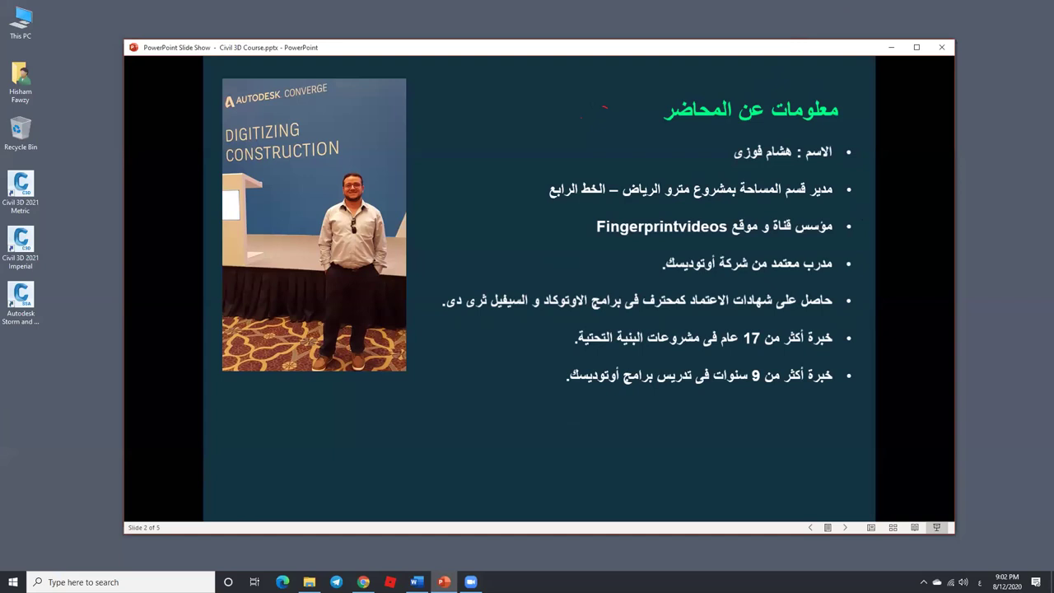
pyautogui.press('Right')
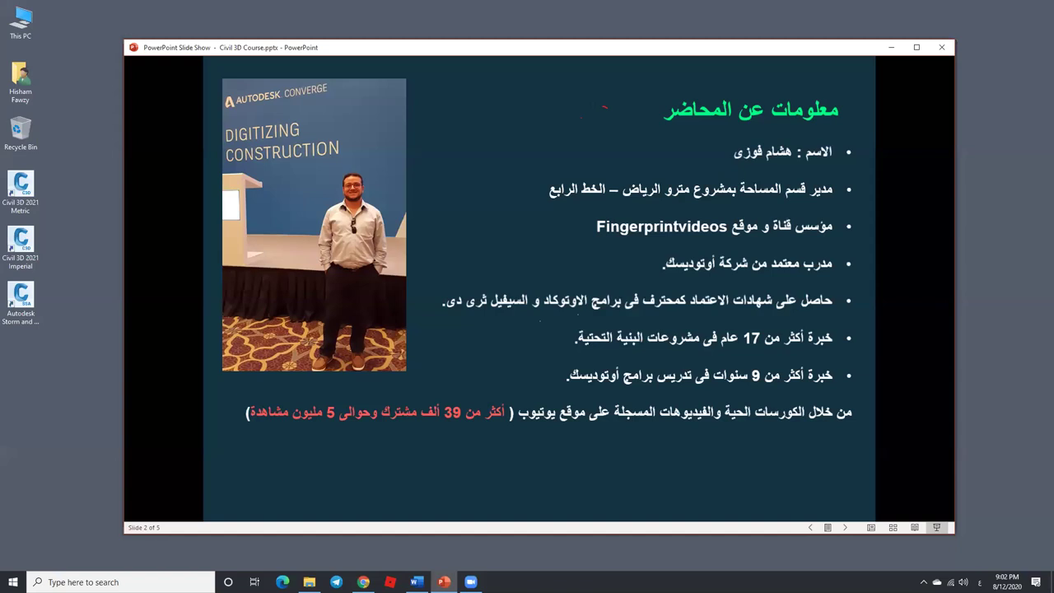
pyautogui.click(727, 436)
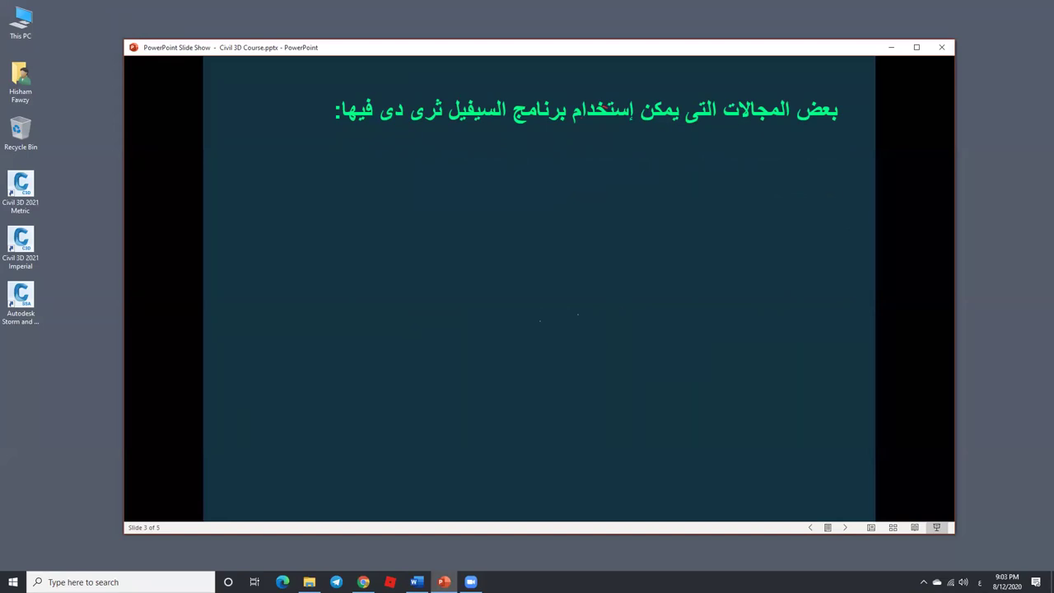
# Step: Bring in slide 3's road design, sewer and stormwater networks, and land division bullets
pyautogui.press('Right')
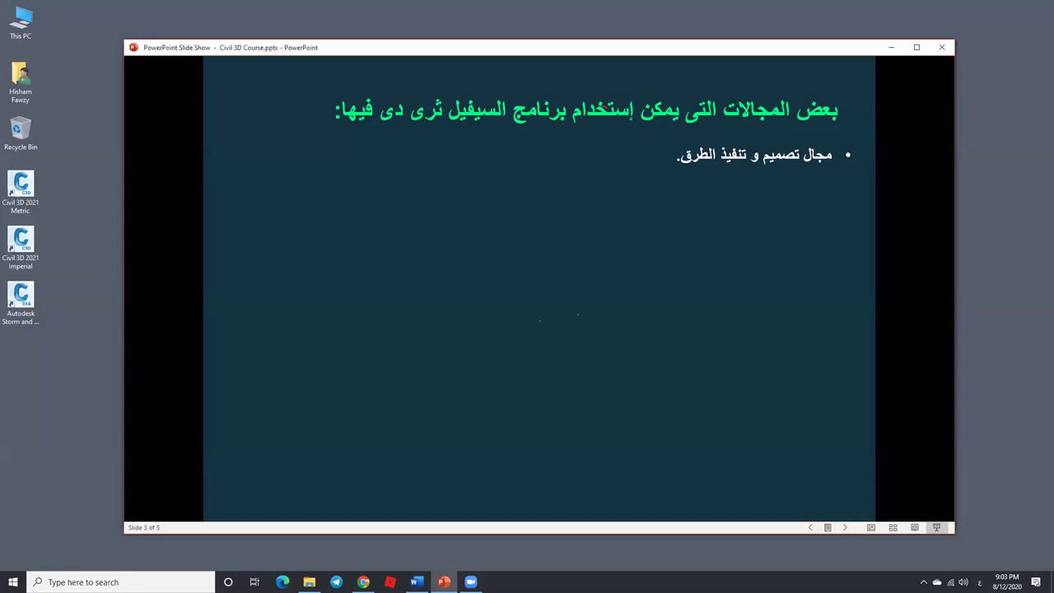
pyautogui.press('Right')
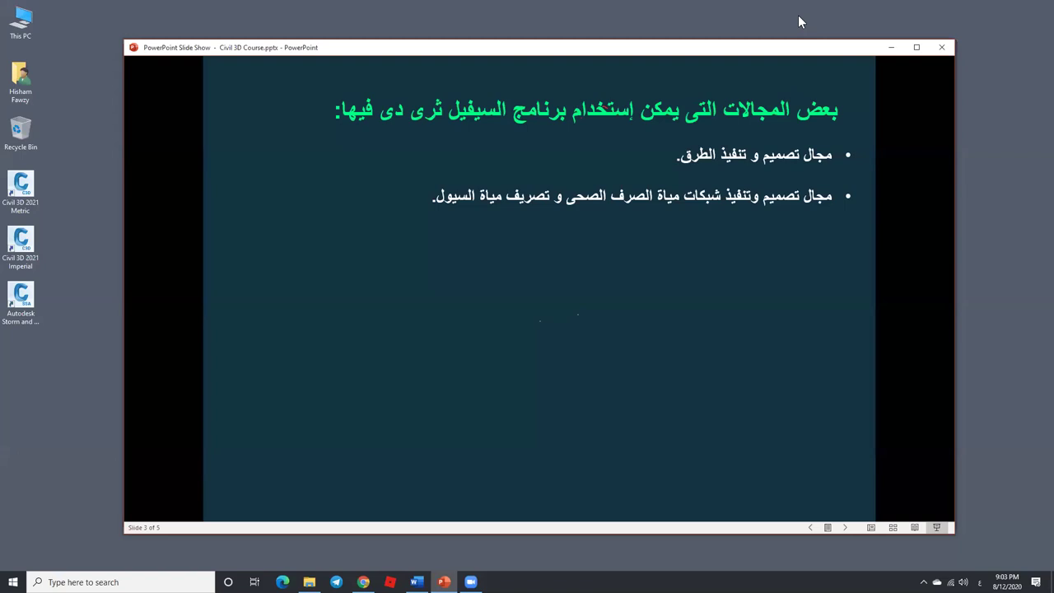
pyautogui.click(788, 284)
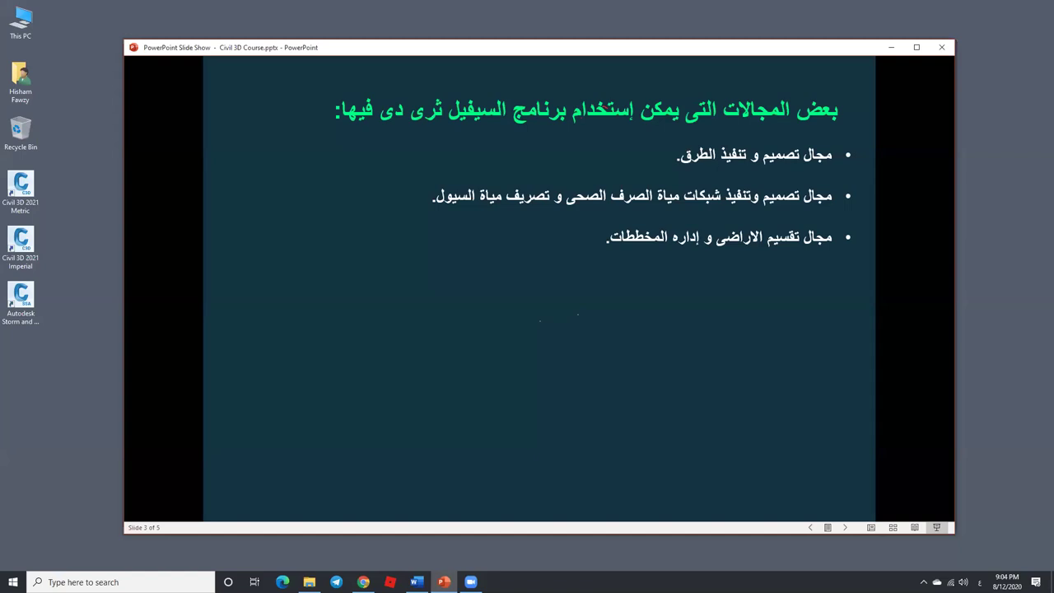
# Step: Show the grading and quantity calculation bullets, then advance to the course topics slide 4
pyautogui.press('Right')
pyautogui.press('Right')
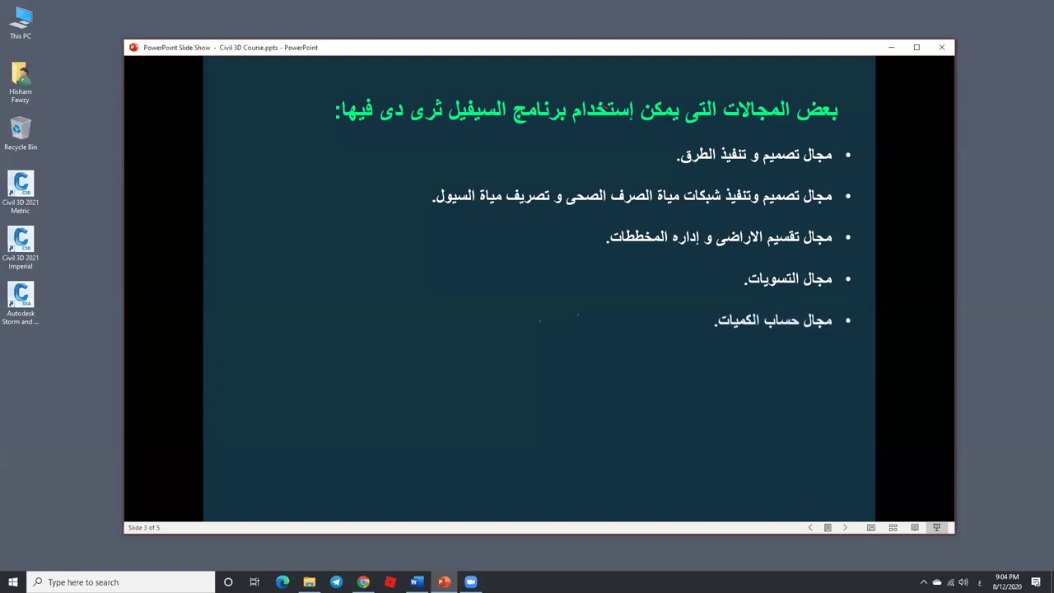
pyautogui.press('Right')
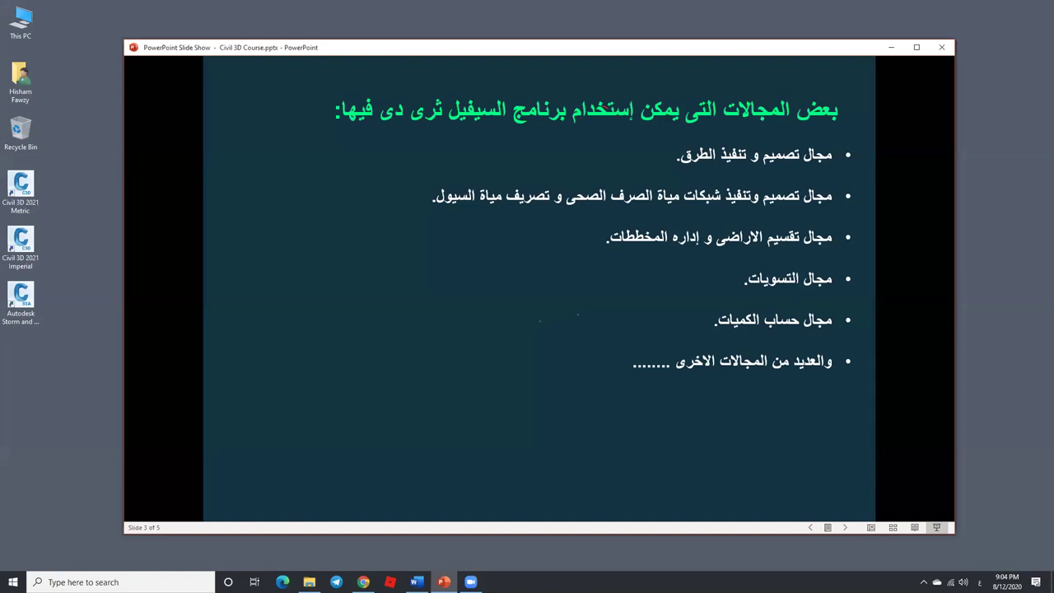
pyautogui.press('Right')
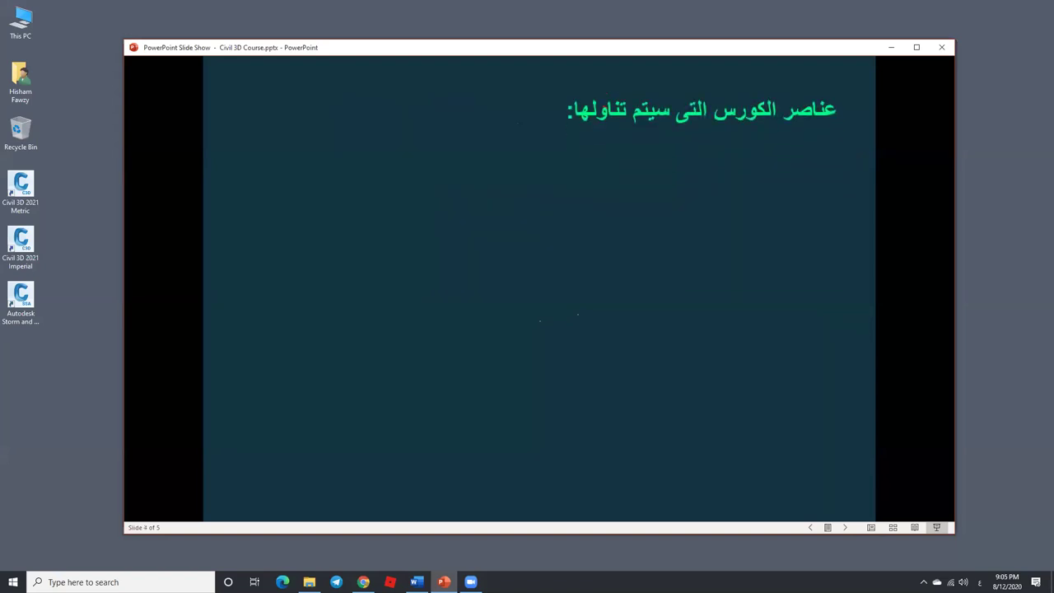
# Step: Reveal the interface, points, surfaces, Profiles and Assembly course-topic bullets on slide 4
pyautogui.press('Right')
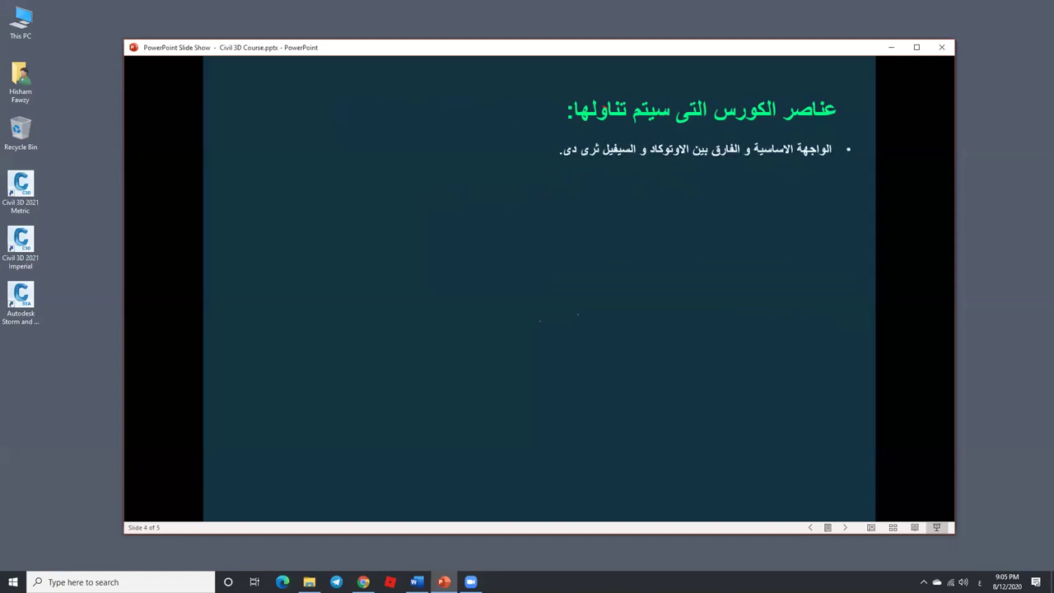
pyautogui.press('Right')
pyautogui.press('Right')
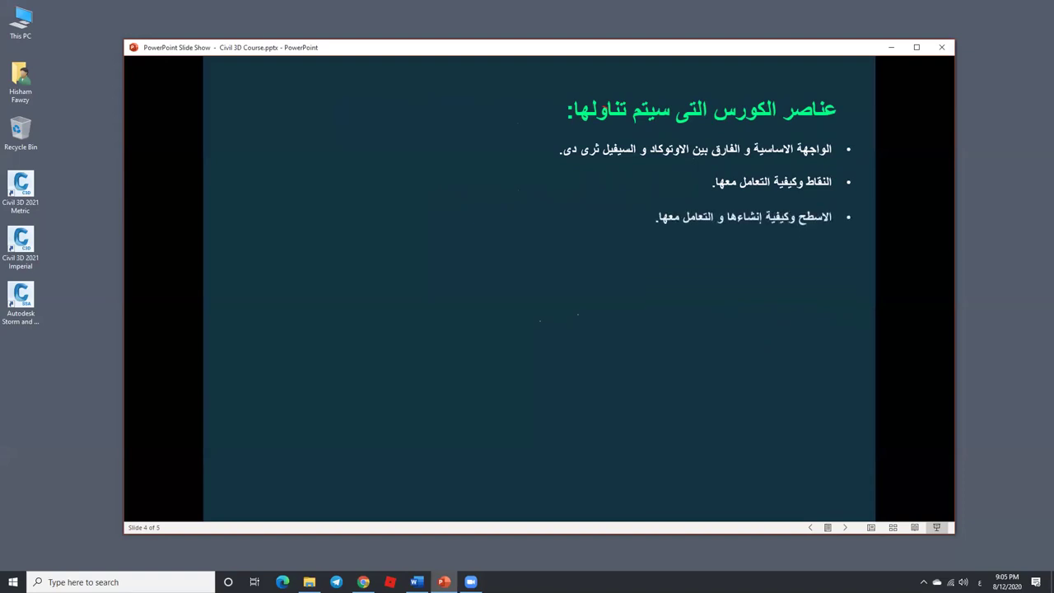
pyautogui.press('Right')
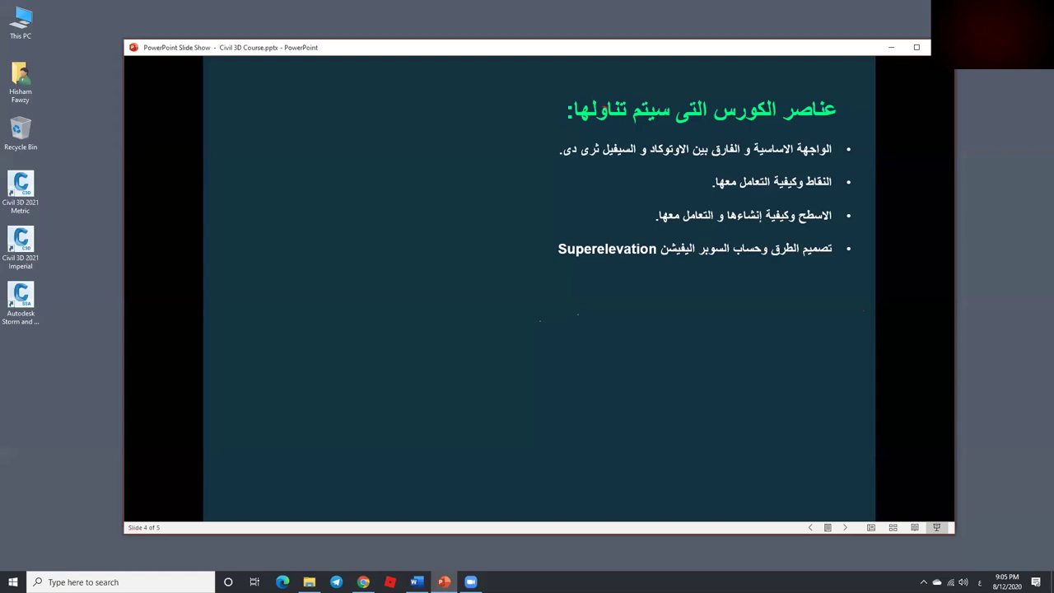
pyautogui.press('Right')
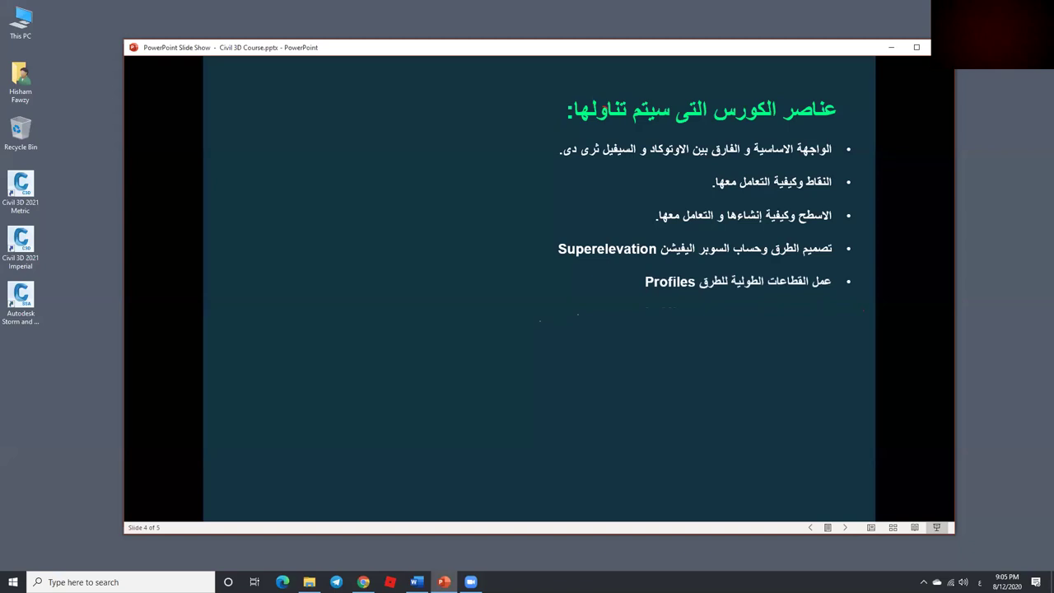
pyautogui.press('Right')
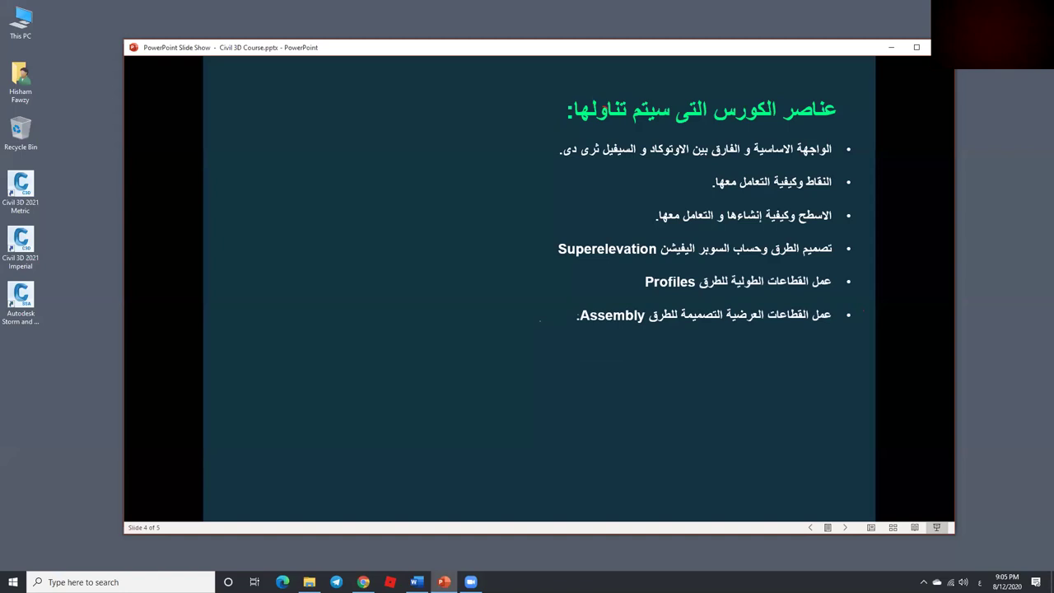
# Step: Reveal the Corridor, cross sections, land subdivision and other-topics bullets, then advance to slide 5
pyautogui.press('Right')
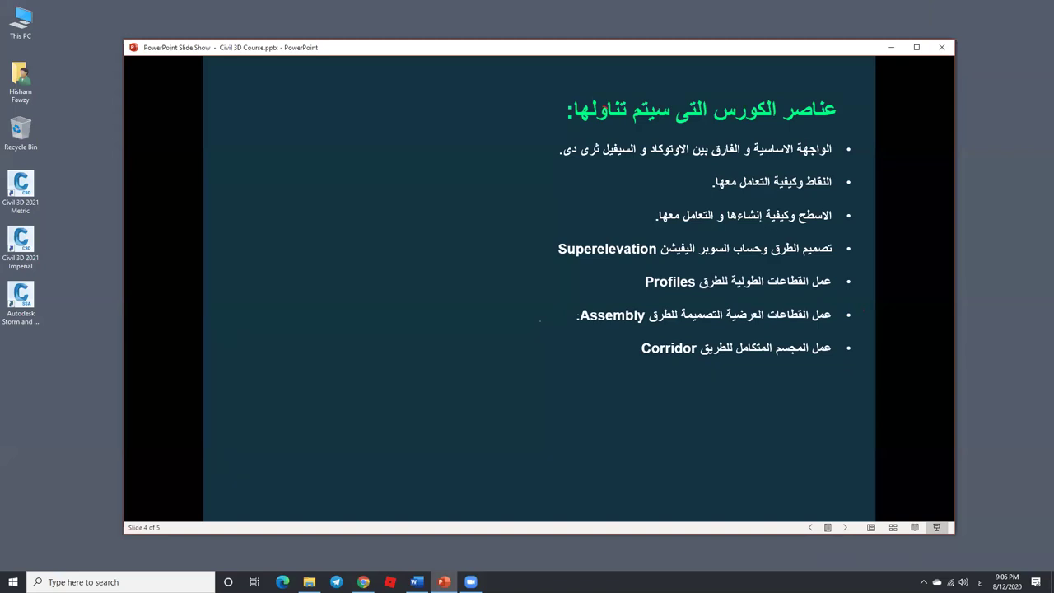
pyautogui.press('Right')
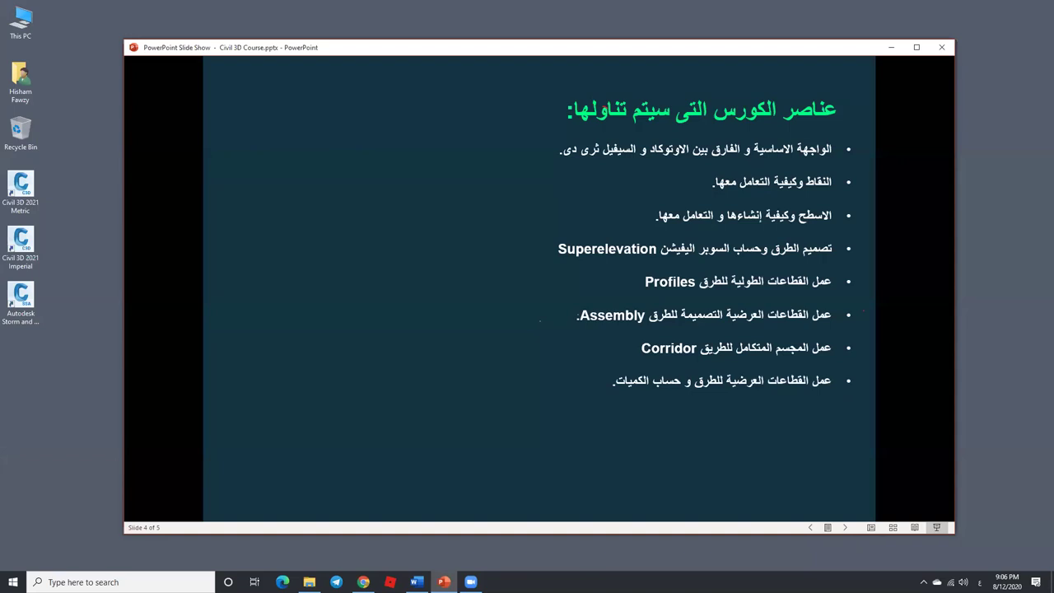
pyautogui.press('Right')
pyautogui.press('Right')
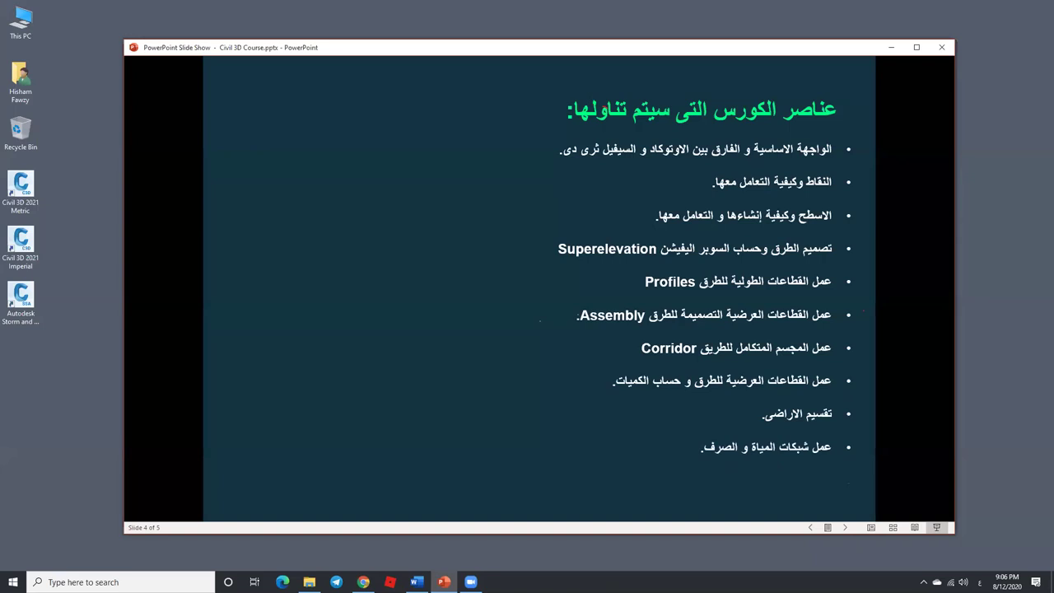
pyautogui.press('Right')
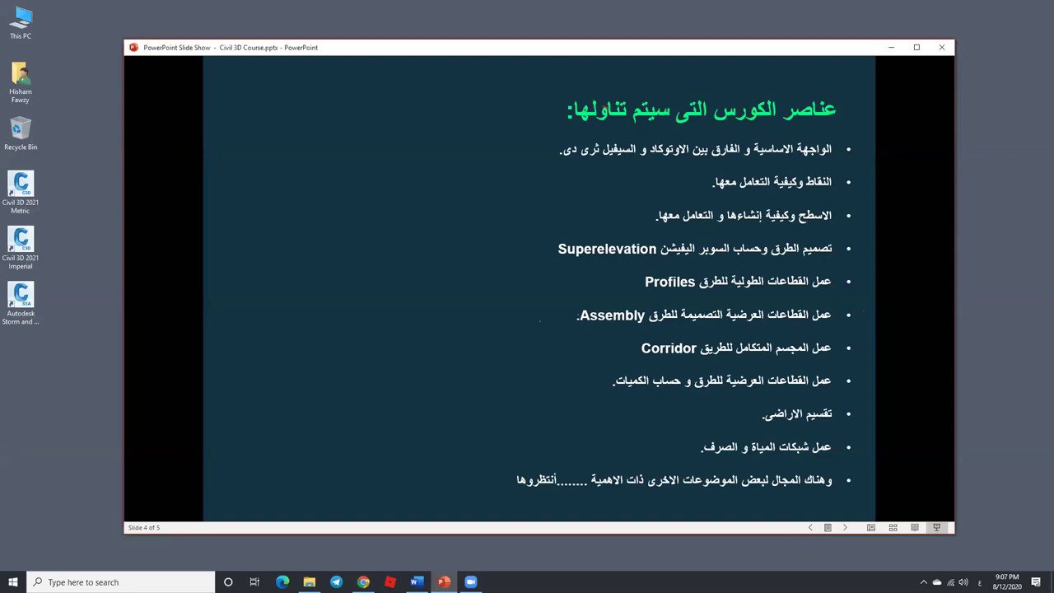
pyautogui.press('Right')
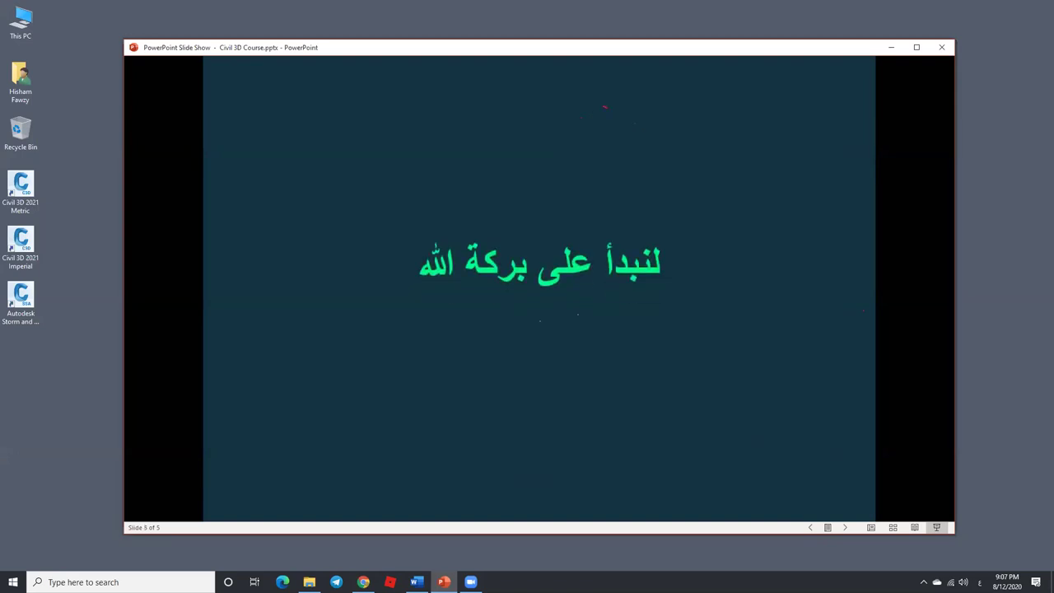
# Step: Minimize the slide show and point out the Civil 3D 2021 Metric, Imperial and Storm and Sanitary Analysis shortcuts
pyautogui.click(891, 50)
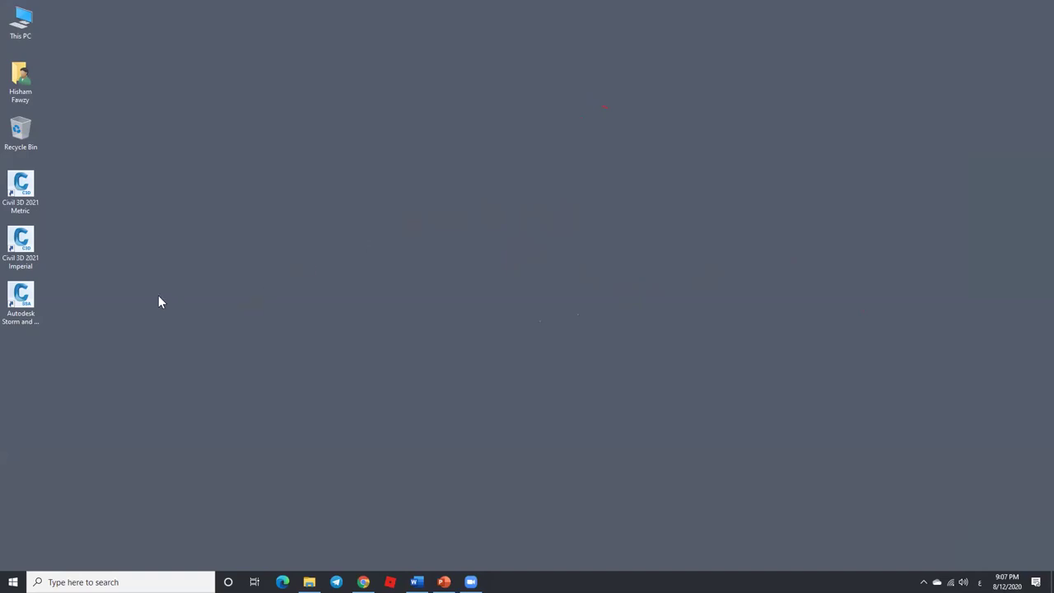
pyautogui.click(36, 205)
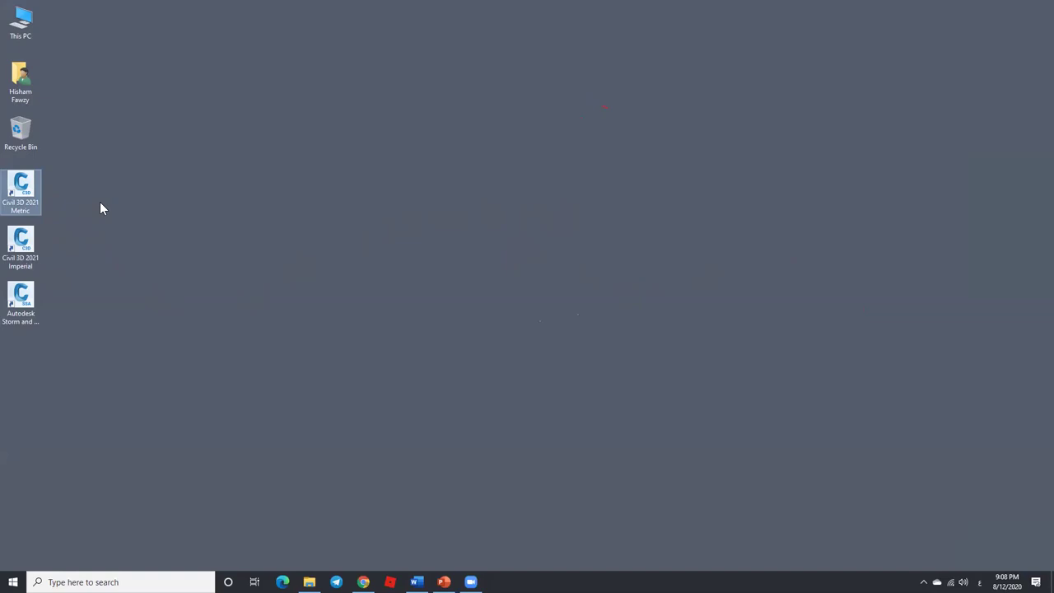
pyautogui.click(25, 247)
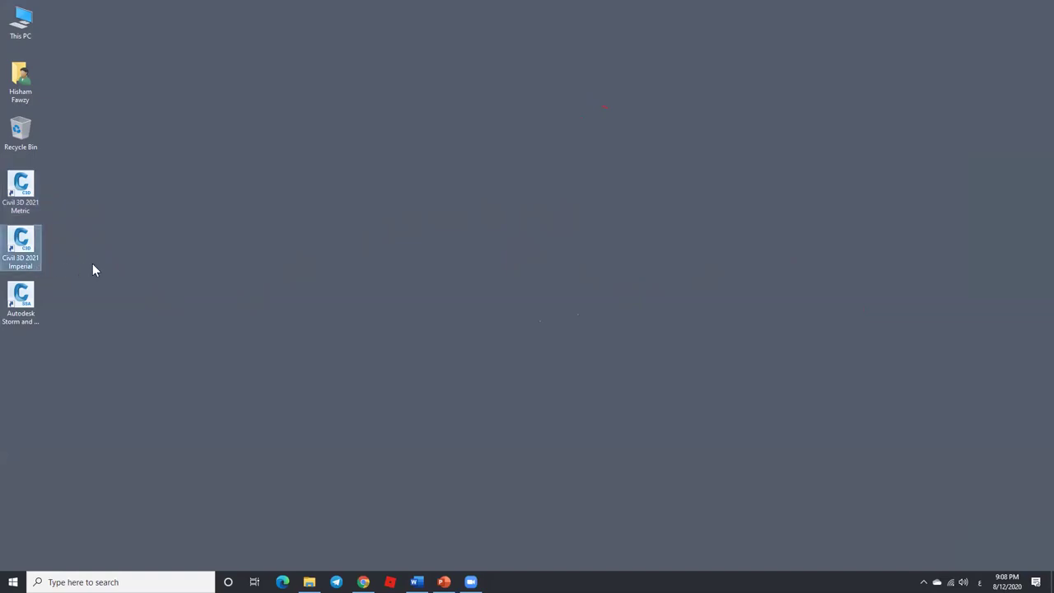
pyautogui.click(37, 321)
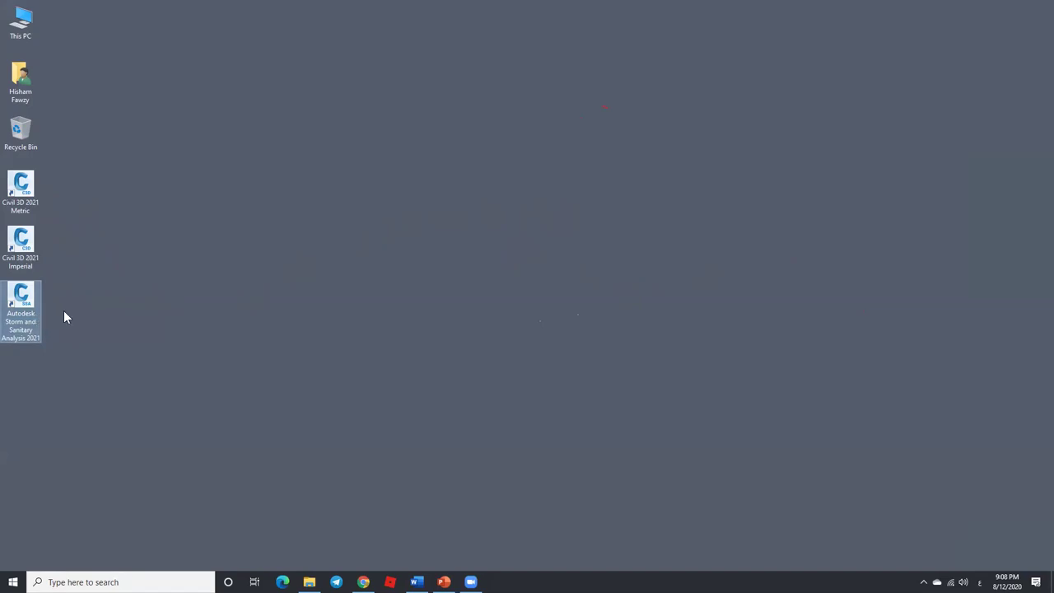
pyautogui.click(32, 239)
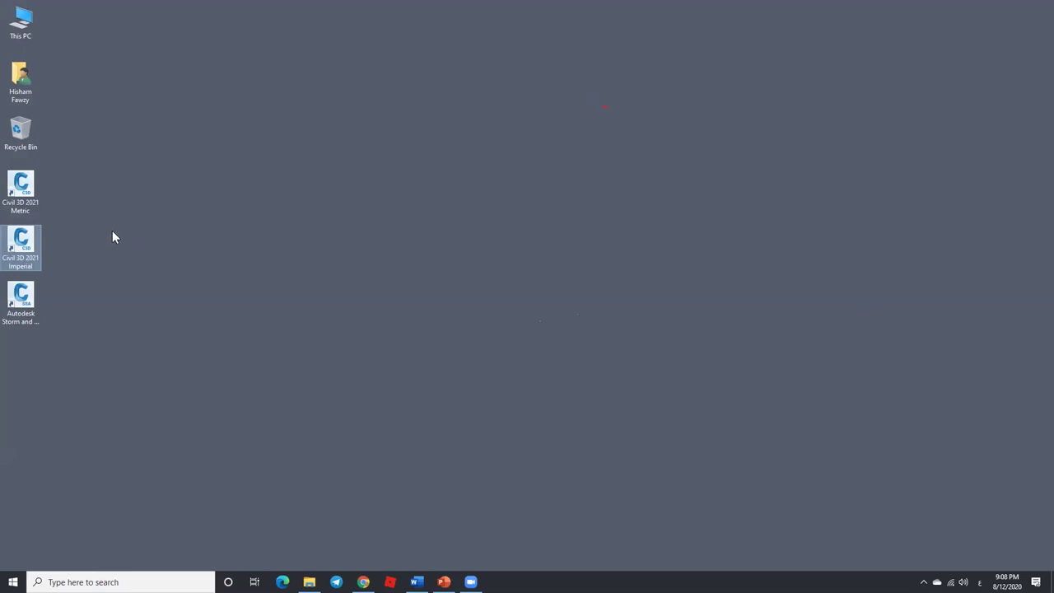
pyautogui.click(38, 191)
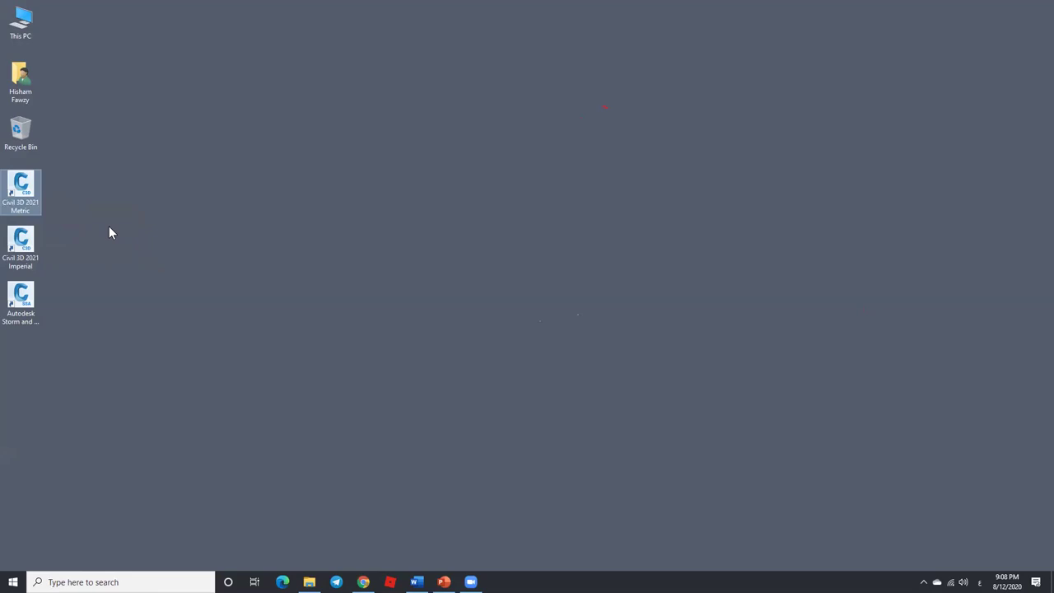
pyautogui.click(27, 265)
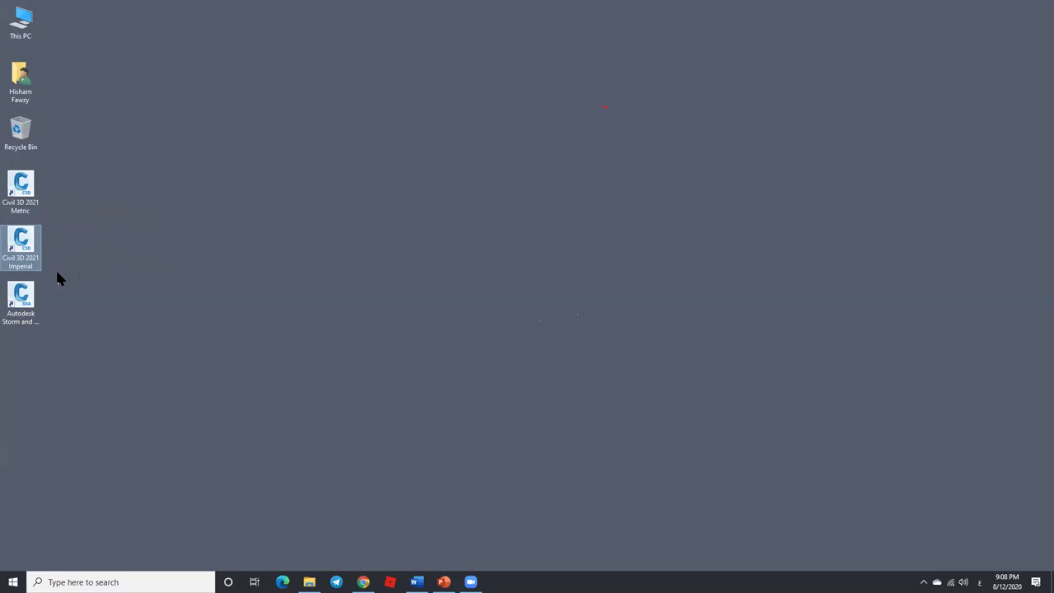
pyautogui.click(29, 200)
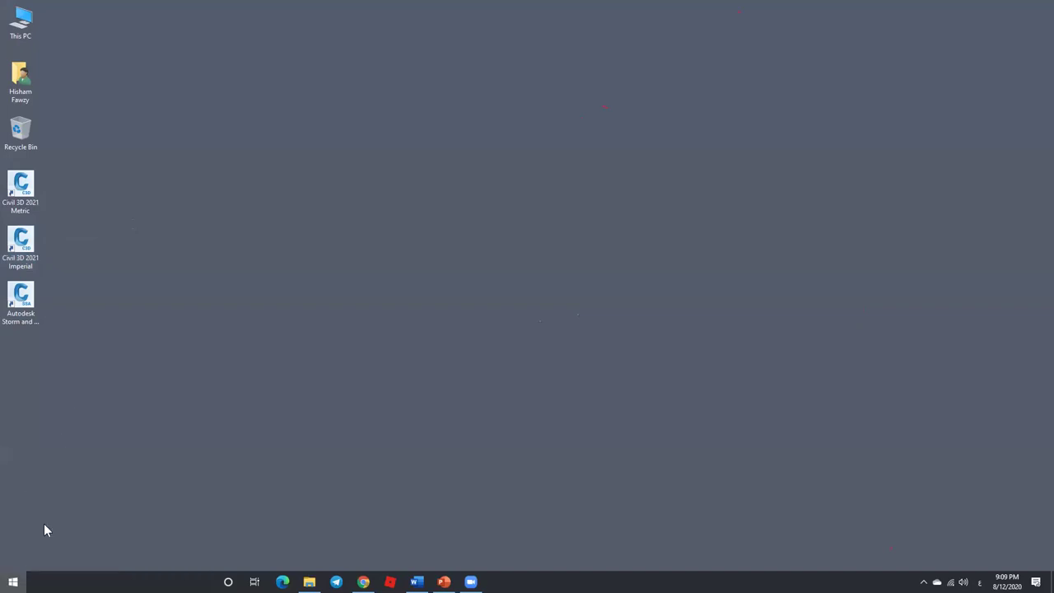
pyautogui.press('super')
pyautogui.scroll(-5, 89, 431)
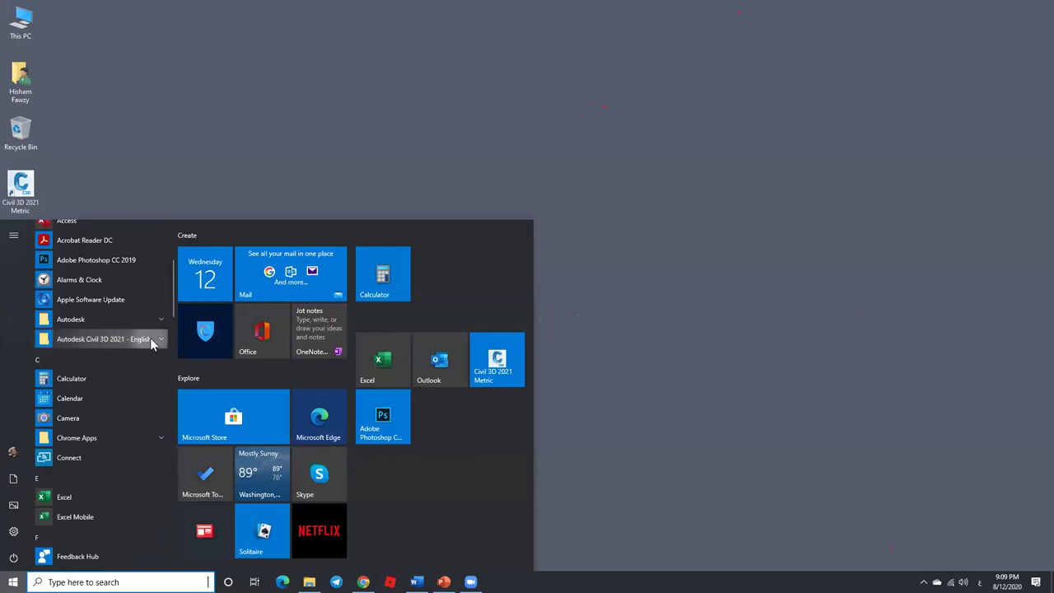
pyautogui.click(150, 337)
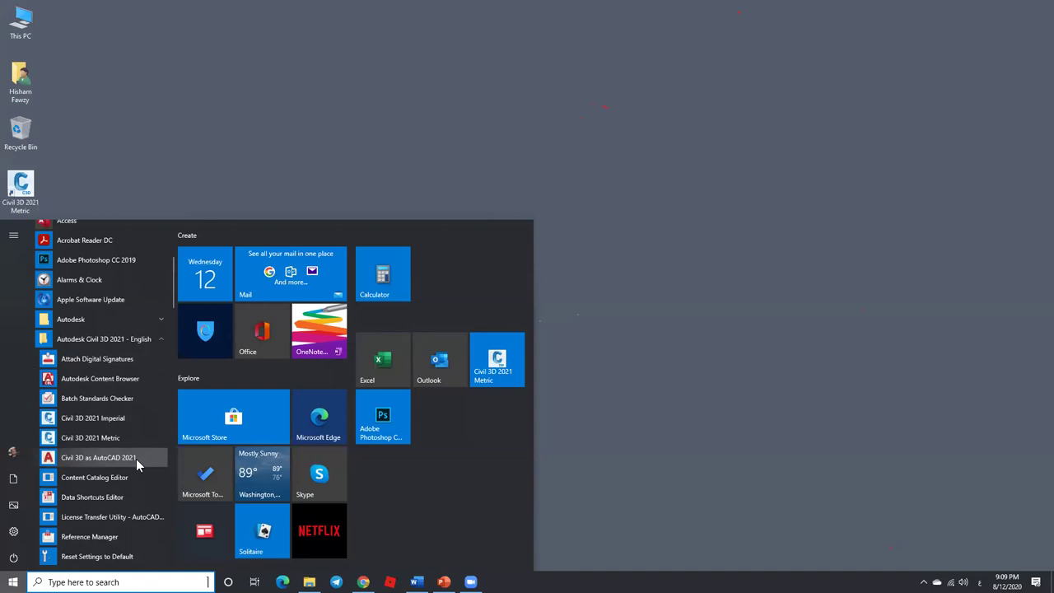
pyautogui.click(296, 171)
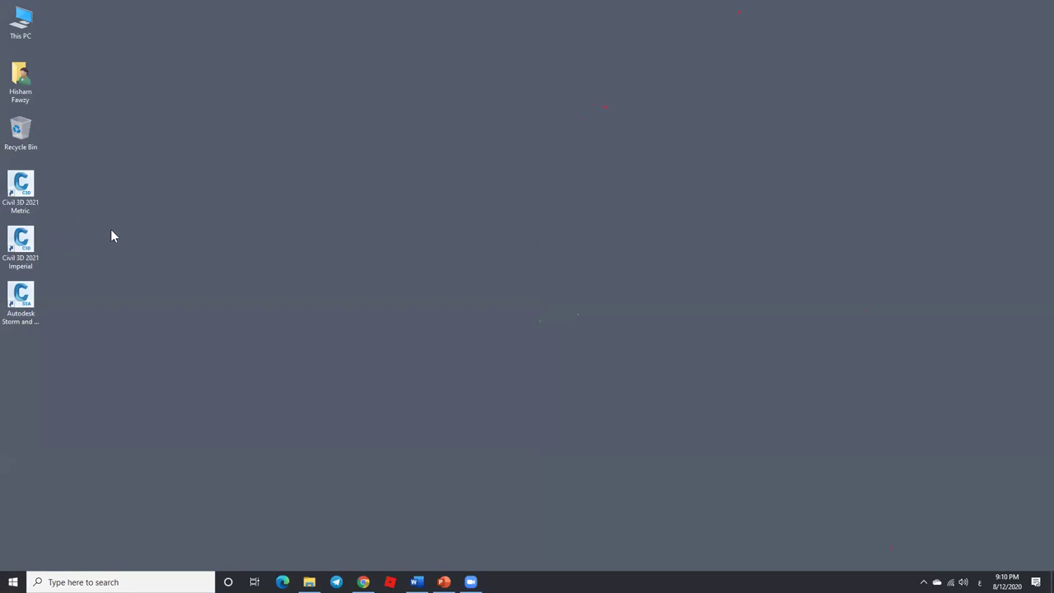
# Step: Launch Civil 3D 2021 Metric from its desktop shortcut so blank Drawing1 opens
pyautogui.doubleClick(33, 209)
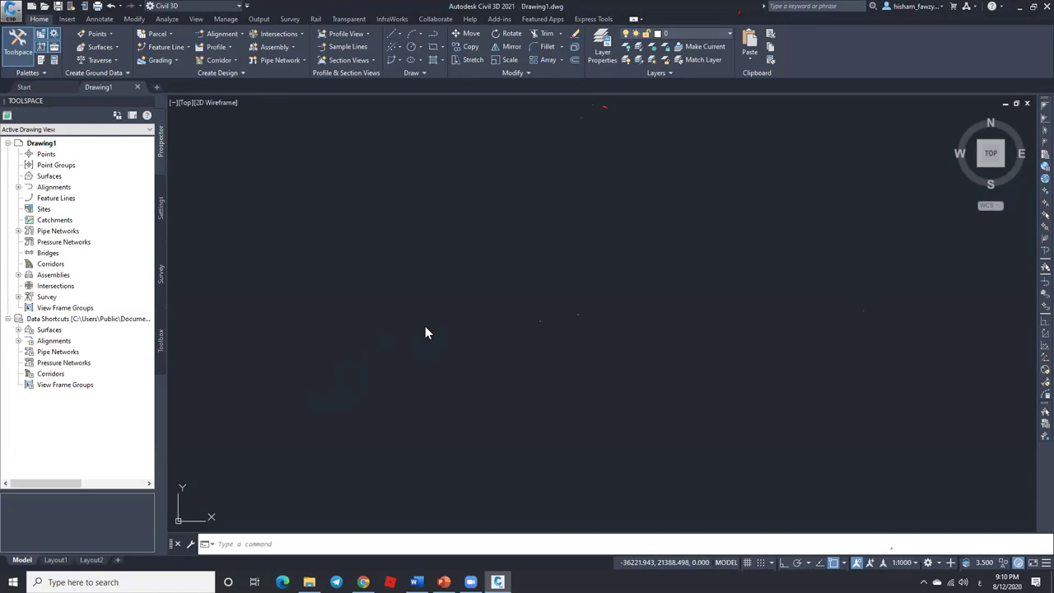
pyautogui.click(590, 169)
pyautogui.click(474, 357)
# Step: Show the Insert ribbon tab's import and reference tools
pyautogui.click(11, 17)
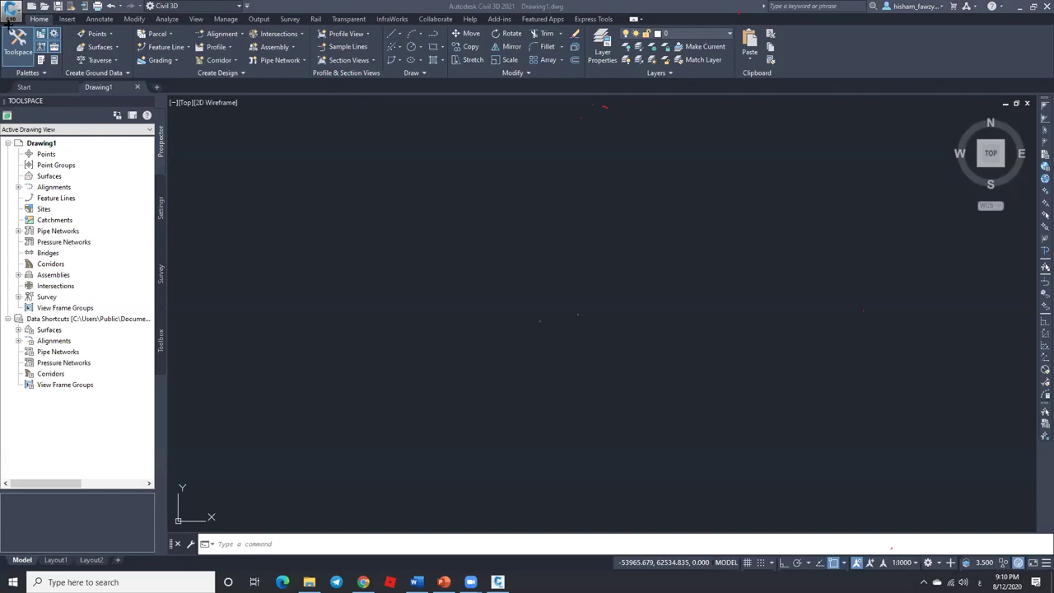
pyautogui.moveTo(221, 62); pyautogui.dragTo(383, 78)
pyautogui.click(71, 20)
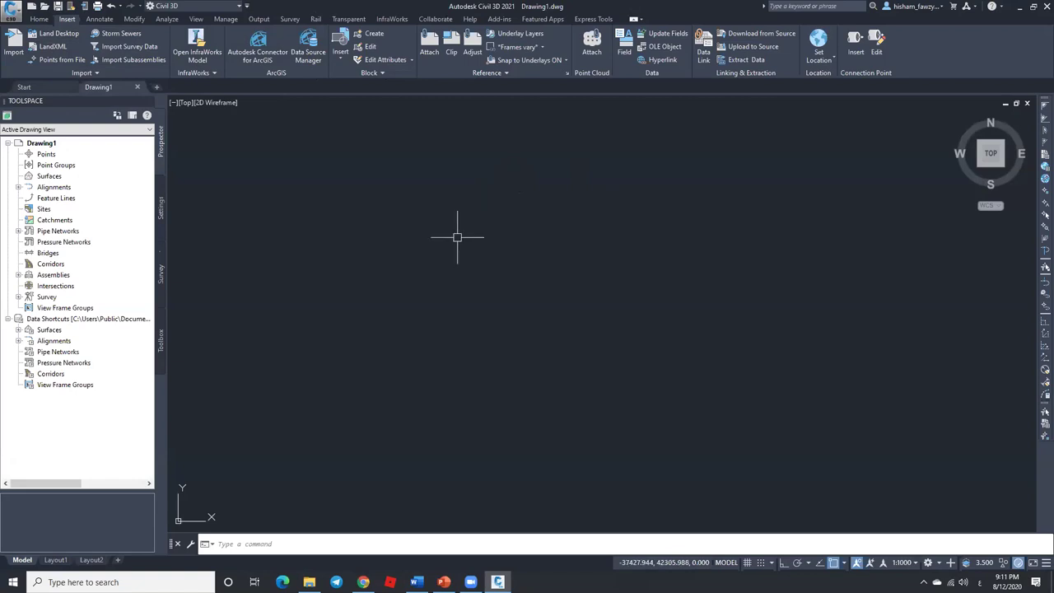
# Step: Undock the command line into a floating, enlarged command window showing recent history
pyautogui.click(354, 537)
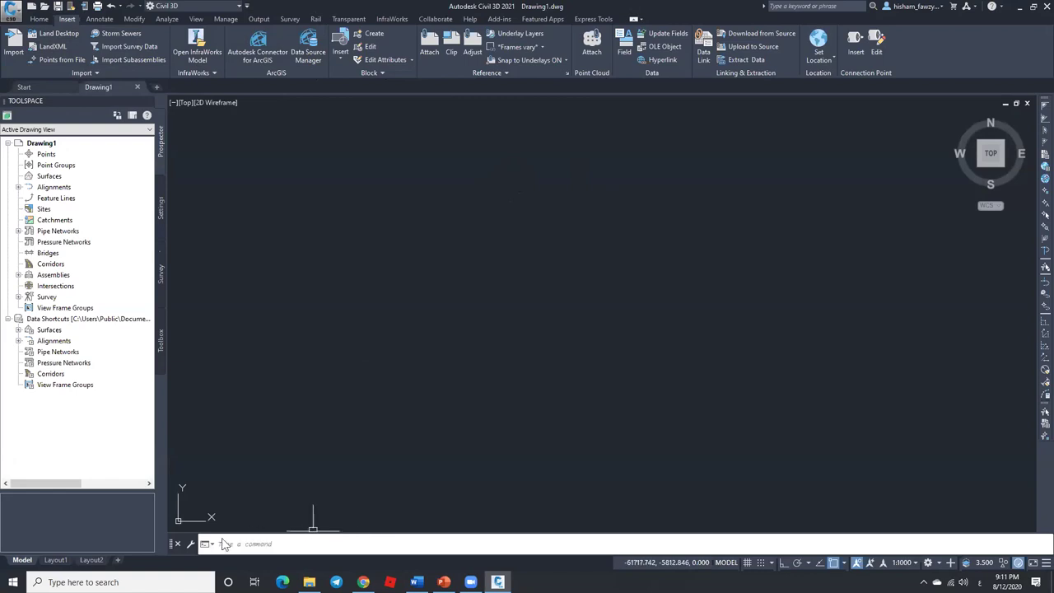
pyautogui.moveTo(172, 543)
pyautogui.mouseDown()
pyautogui.moveTo(174, 557)
pyautogui.moveTo(181, 539)
pyautogui.mouseUp()
pyautogui.click(295, 516)
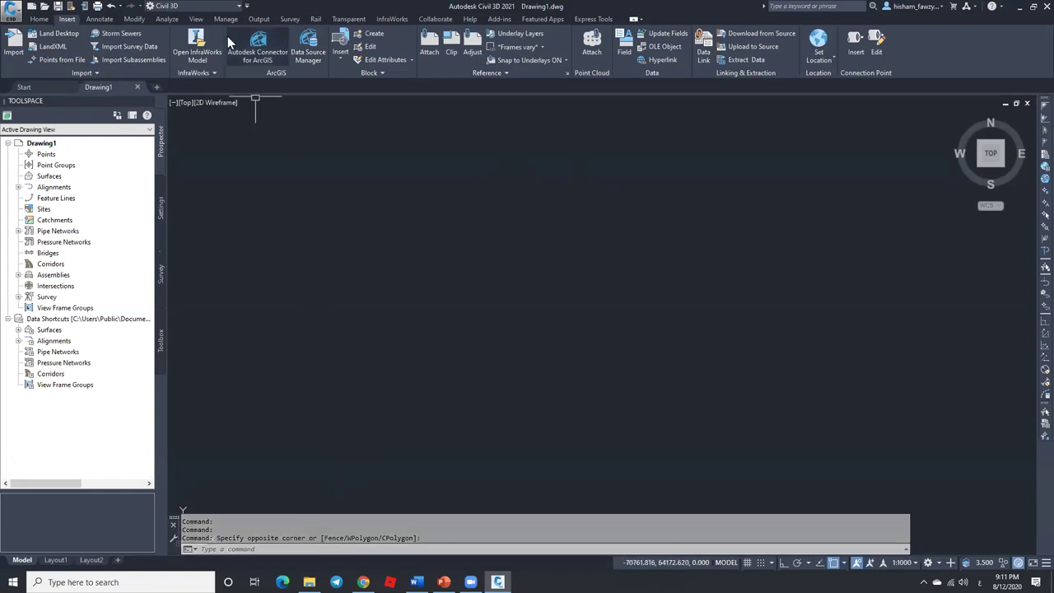
# Step: Switch to the Drafting & Annotation workspace and view its Insert tools
pyautogui.click(233, 9)
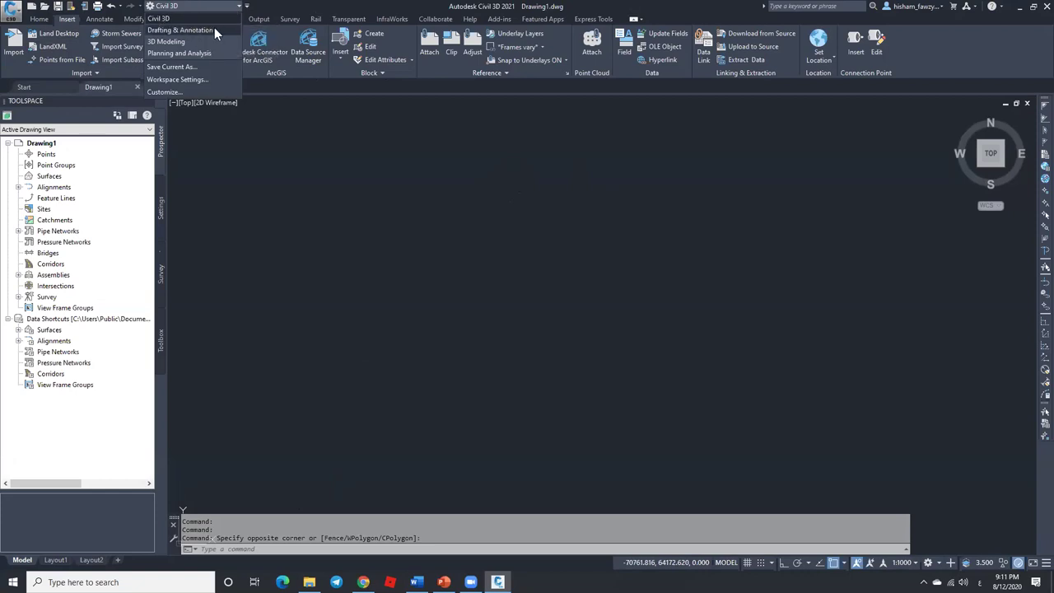
pyautogui.click(204, 30)
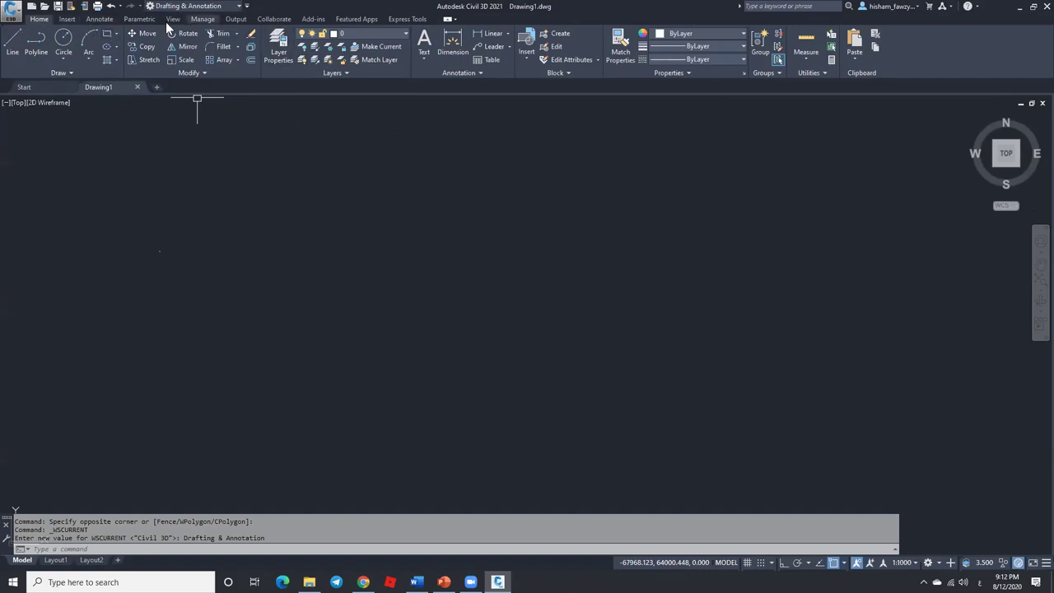
pyautogui.click(67, 20)
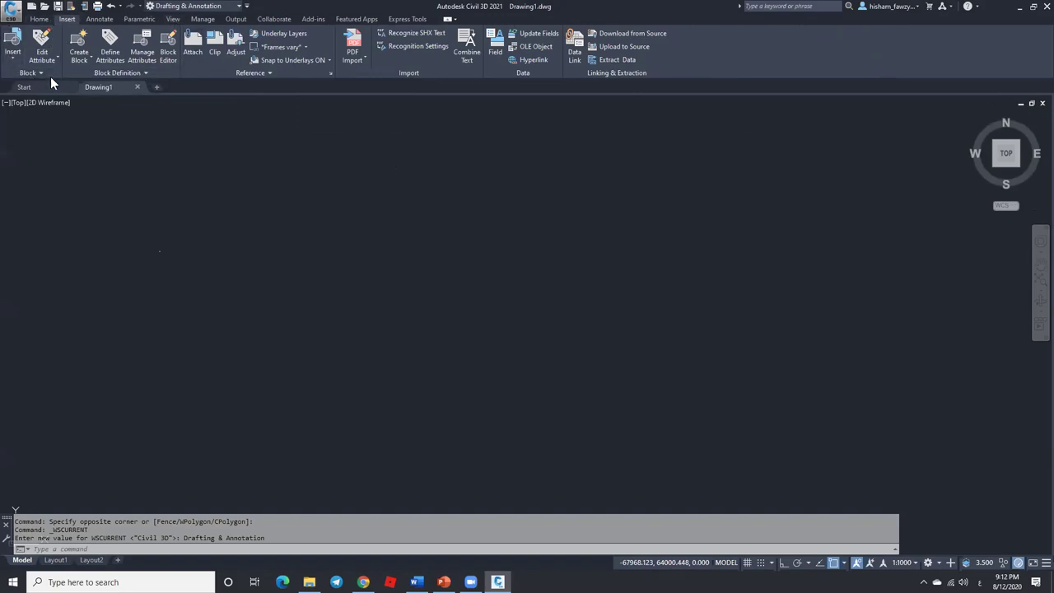
# Step: Return to the Home tools, then switch back to the Civil 3D workspace
pyautogui.click(39, 20)
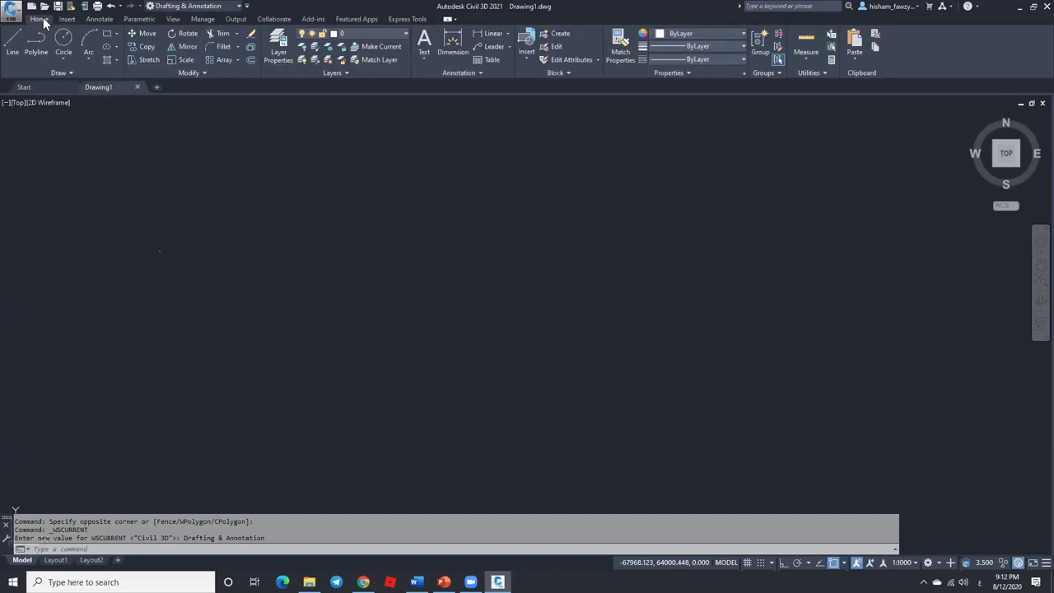
pyautogui.click(223, 6)
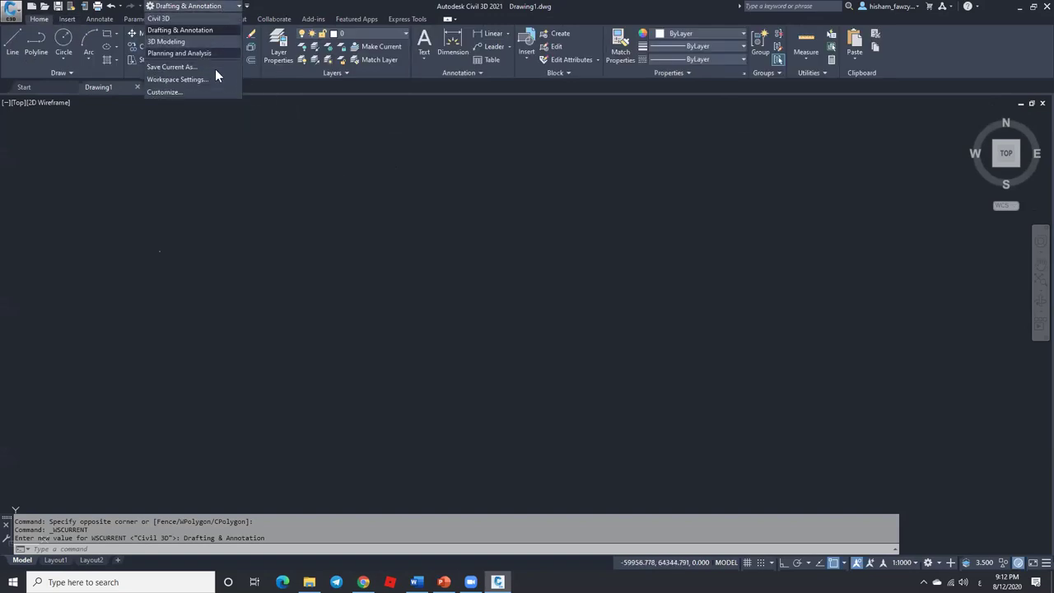
pyautogui.click(187, 18)
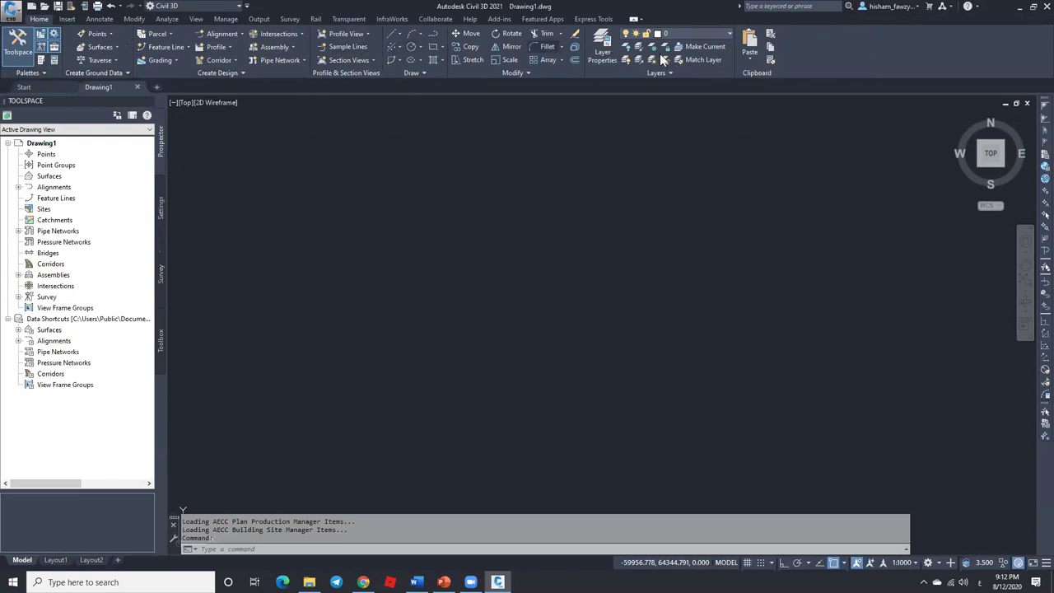
pyautogui.click(135, 19)
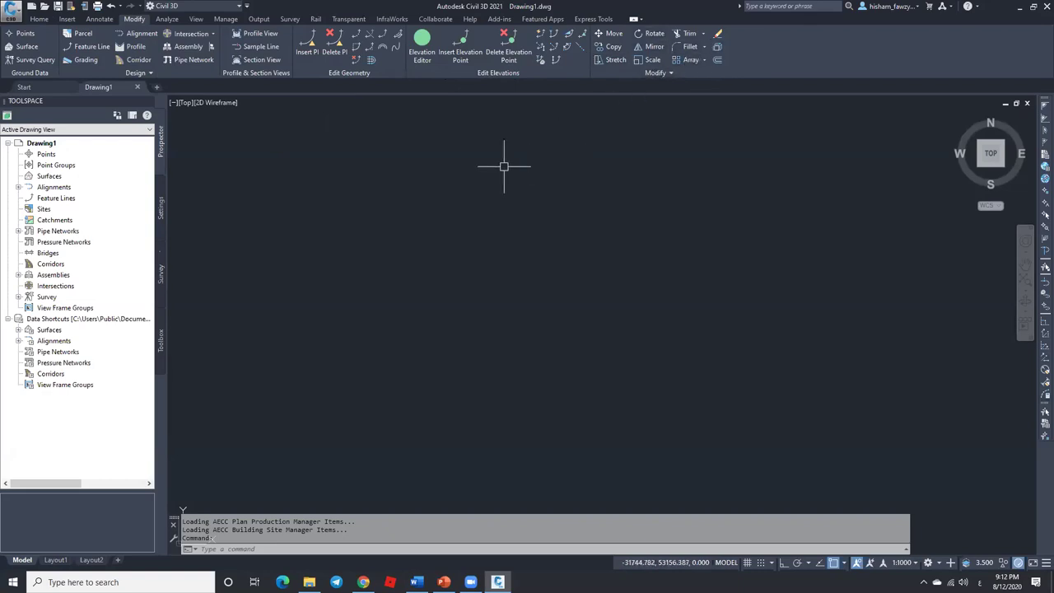
pyautogui.click(38, 18)
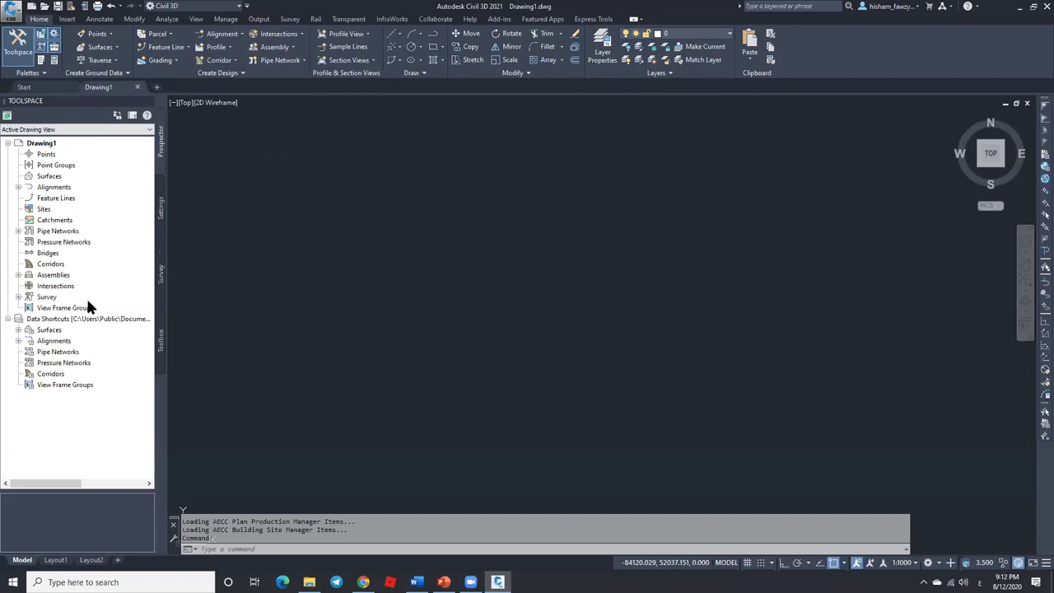
pyautogui.click(18, 41)
pyautogui.click(16, 46)
# Step: Cycle through the Toolspace Settings, Survey and Toolbox tabs, then return to Prospector
pyautogui.click(51, 34)
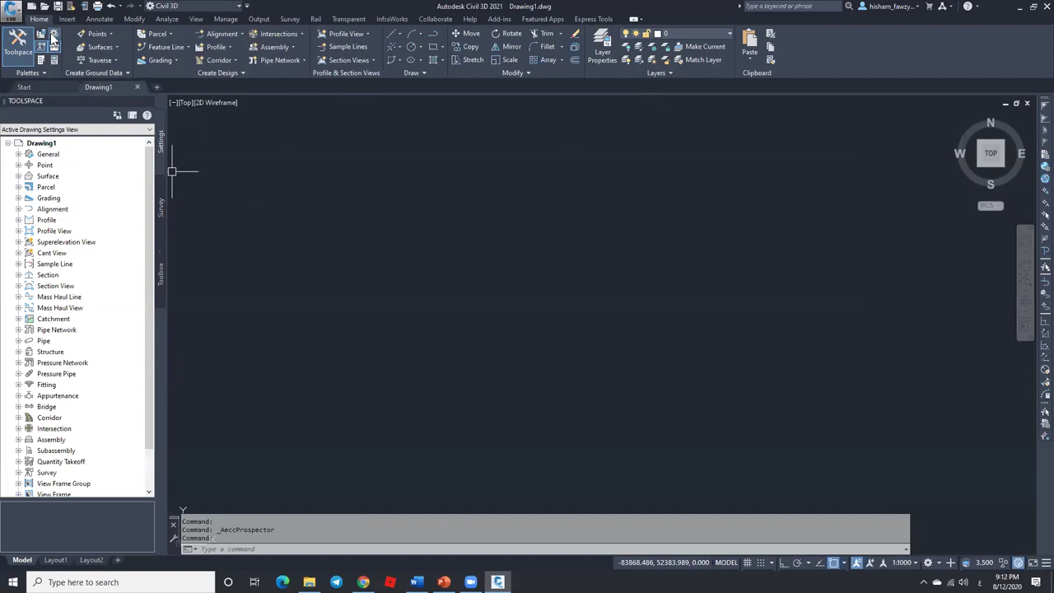
pyautogui.click(41, 47)
pyautogui.click(53, 48)
pyautogui.click(53, 47)
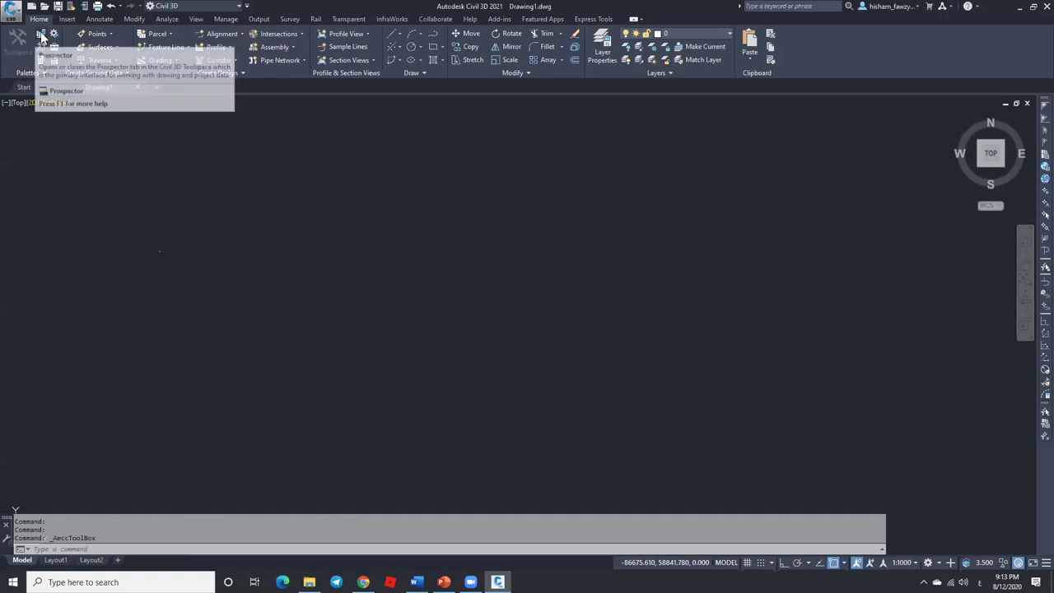
pyautogui.click(41, 35)
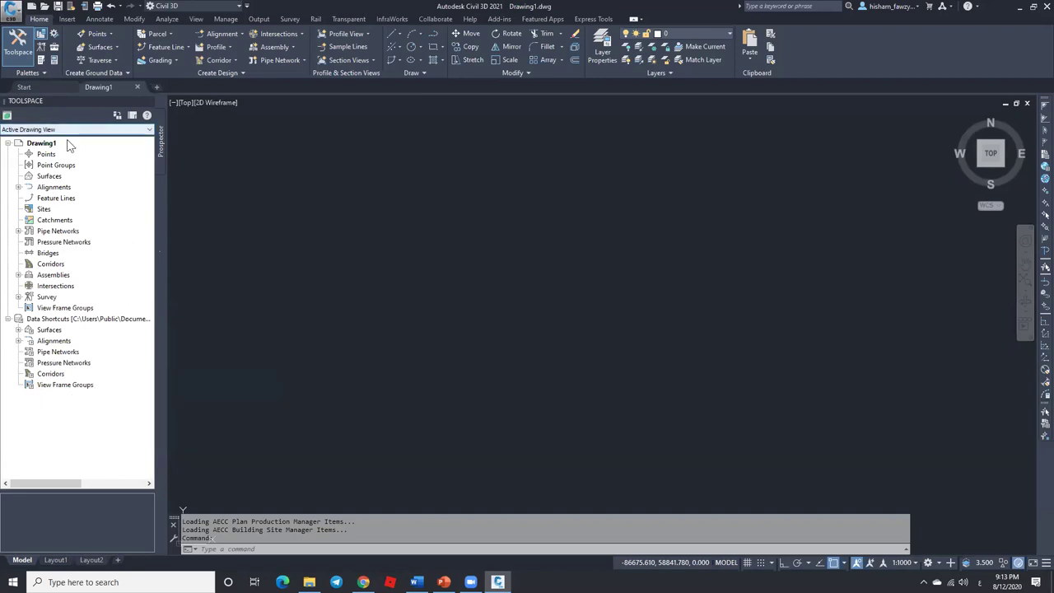
pyautogui.click(54, 34)
pyautogui.click(41, 48)
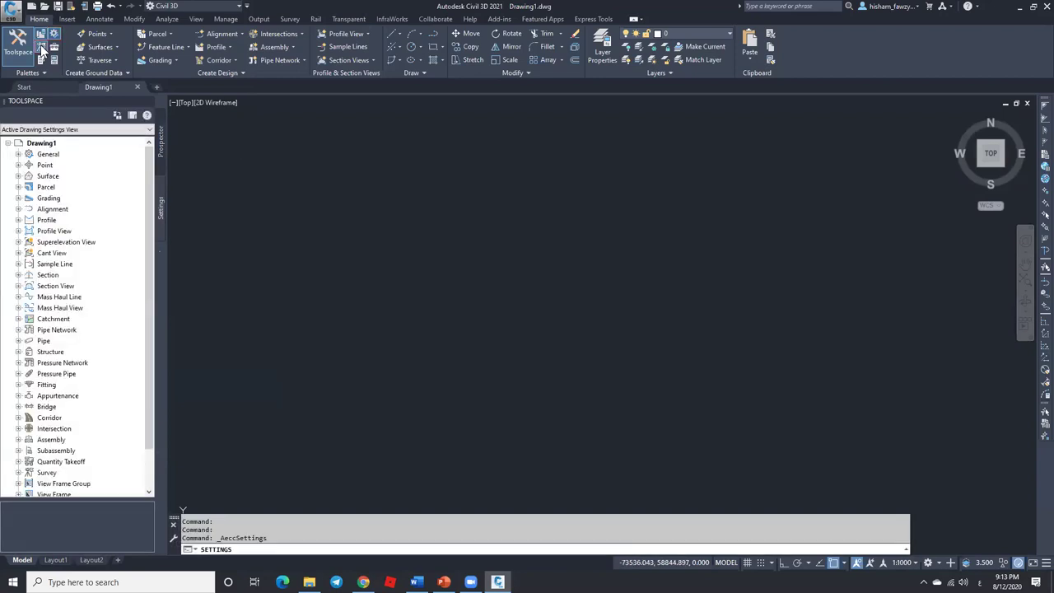
pyautogui.click(162, 153)
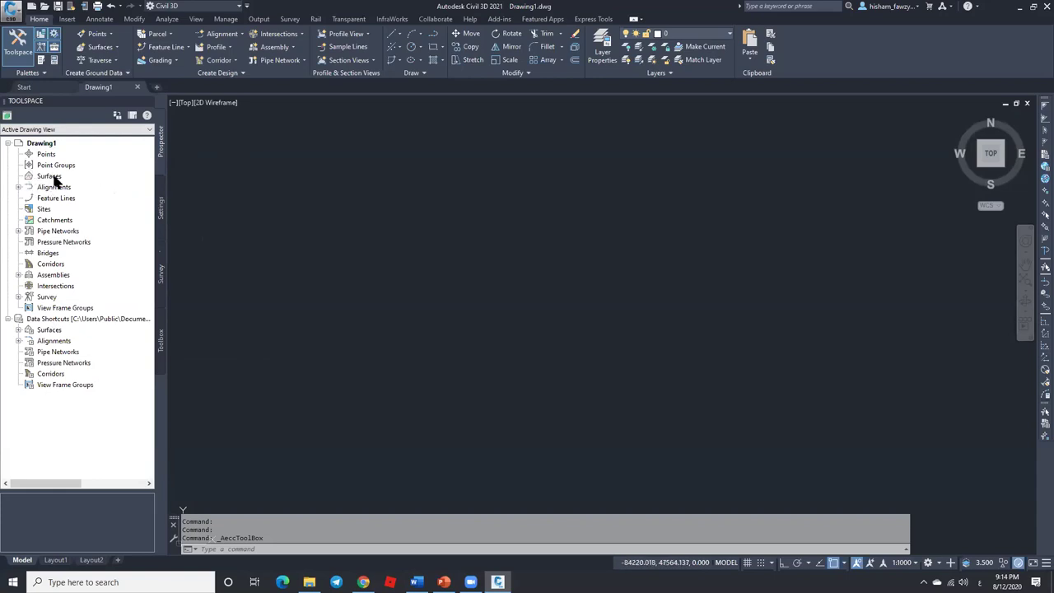
# Step: Point out the Corridors and Intersections collections, then expand Alignments into its five categories
pyautogui.click(65, 264)
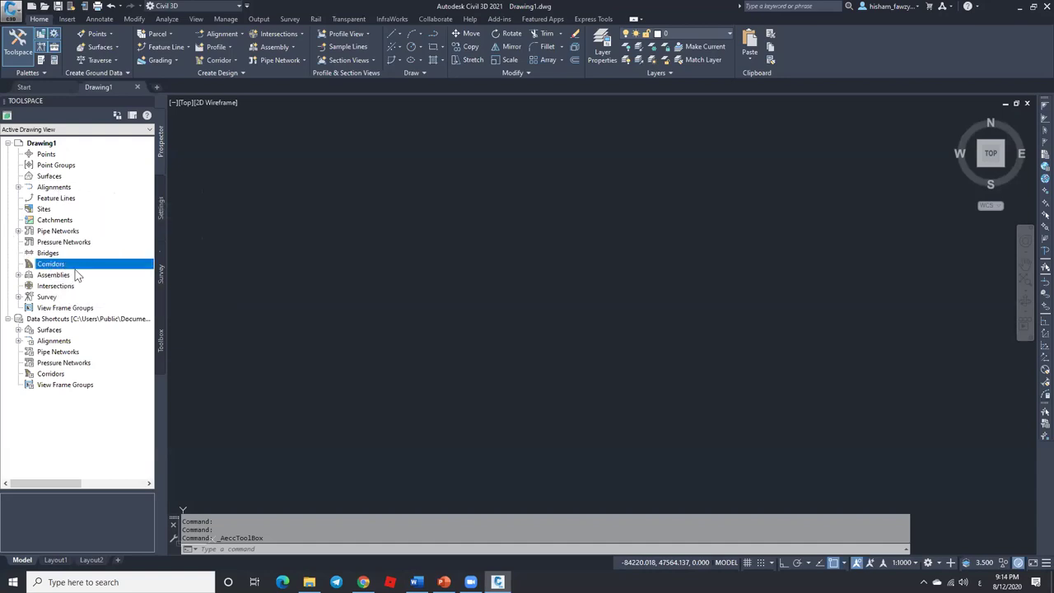
pyautogui.click(65, 287)
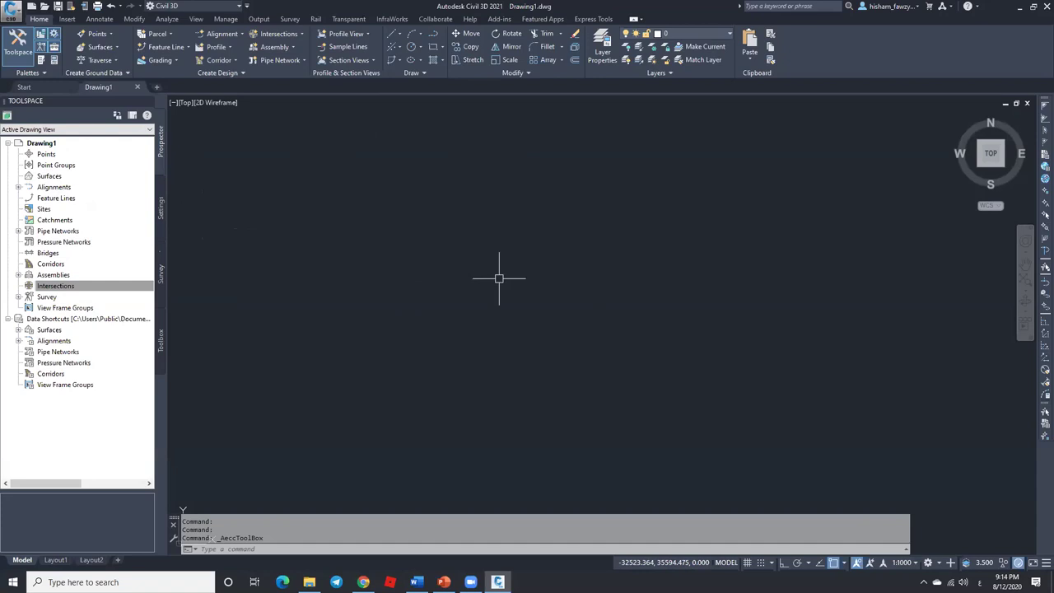
pyautogui.click(17, 187)
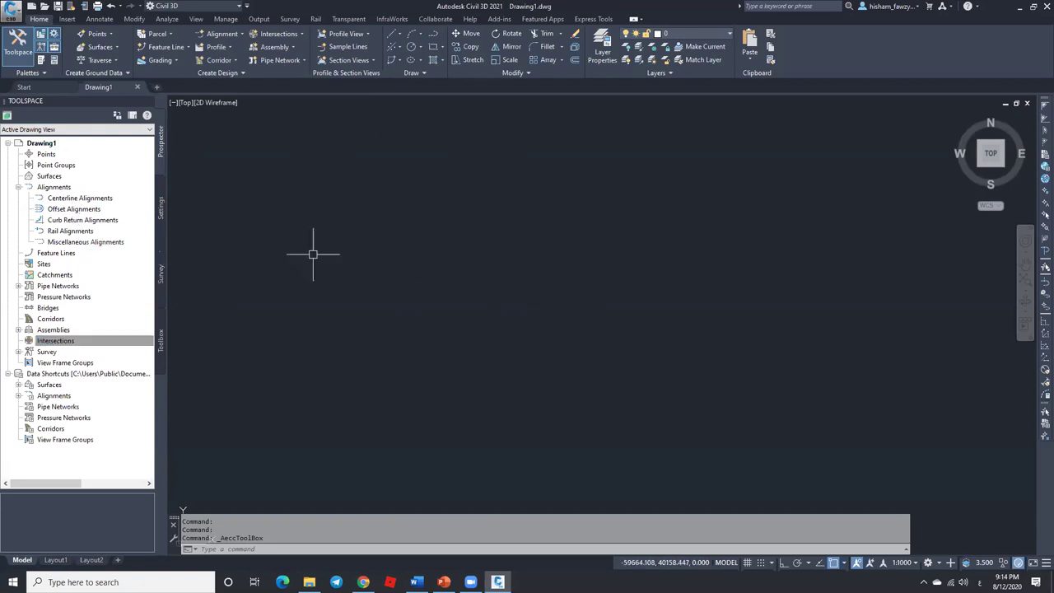
# Step: Collapse the Alignments node in the Prospector tree, leaving only top-level collections
pyautogui.click(18, 187)
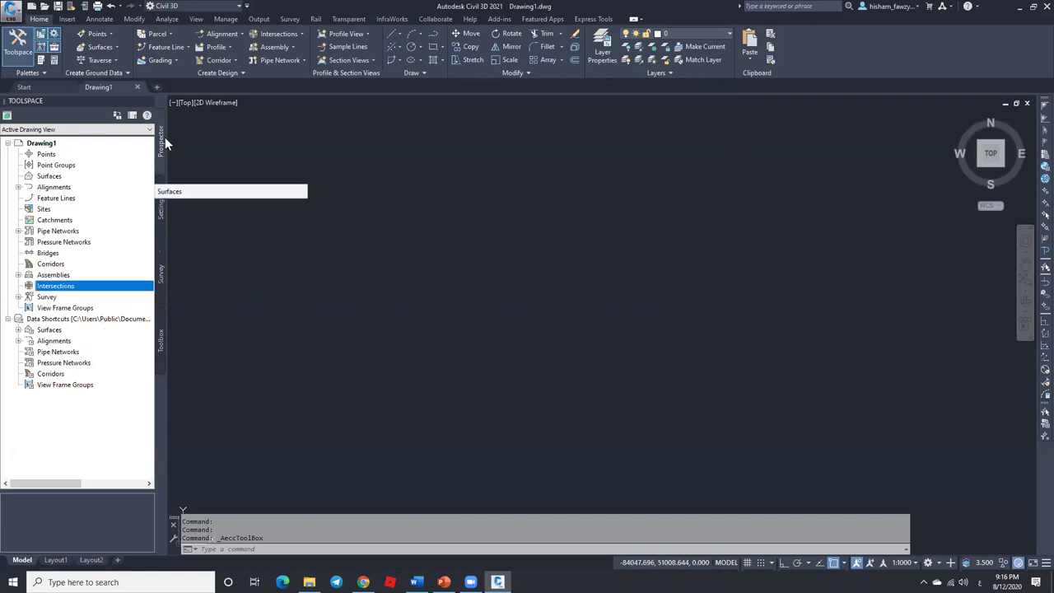
pyautogui.click(160, 216)
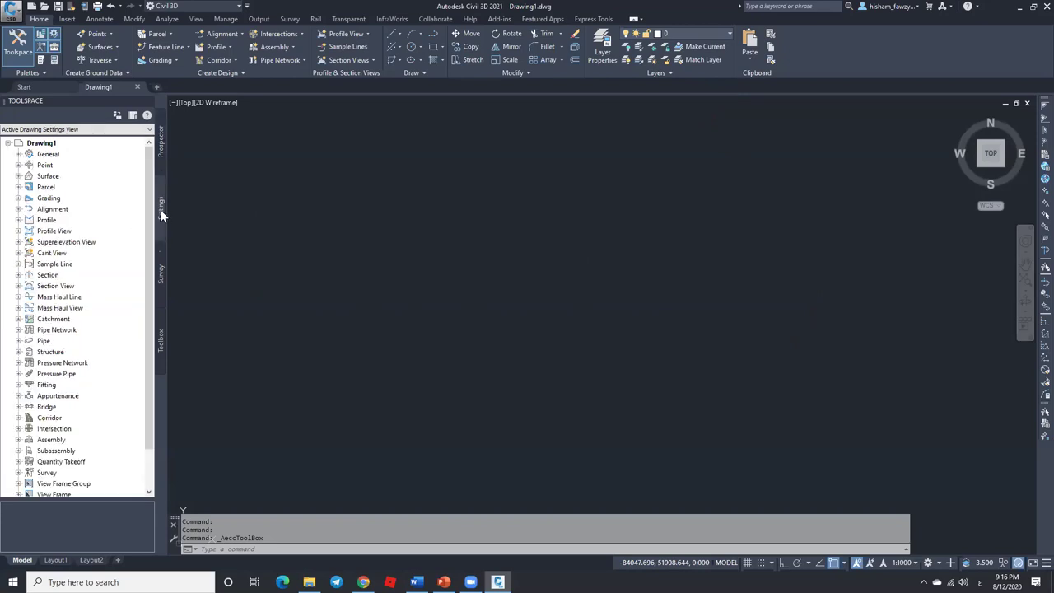
pyautogui.click(160, 148)
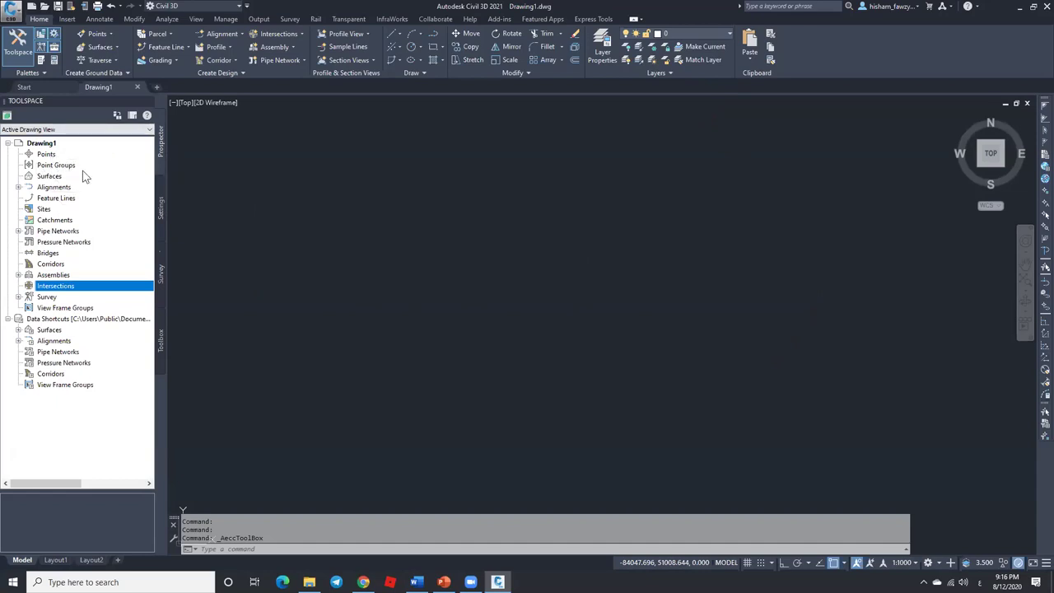
pyautogui.click(161, 208)
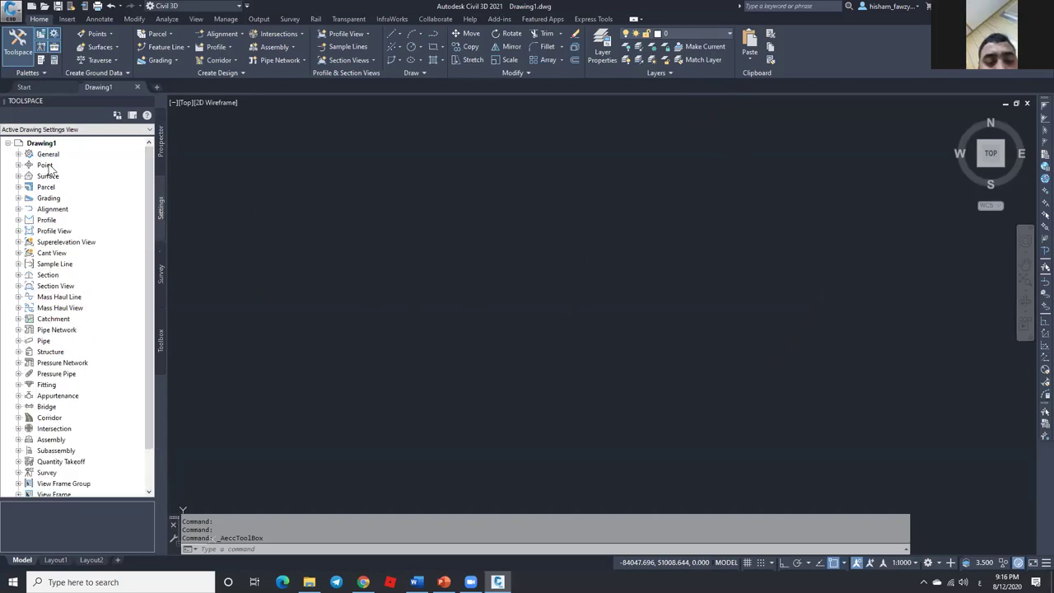
pyautogui.click(19, 165)
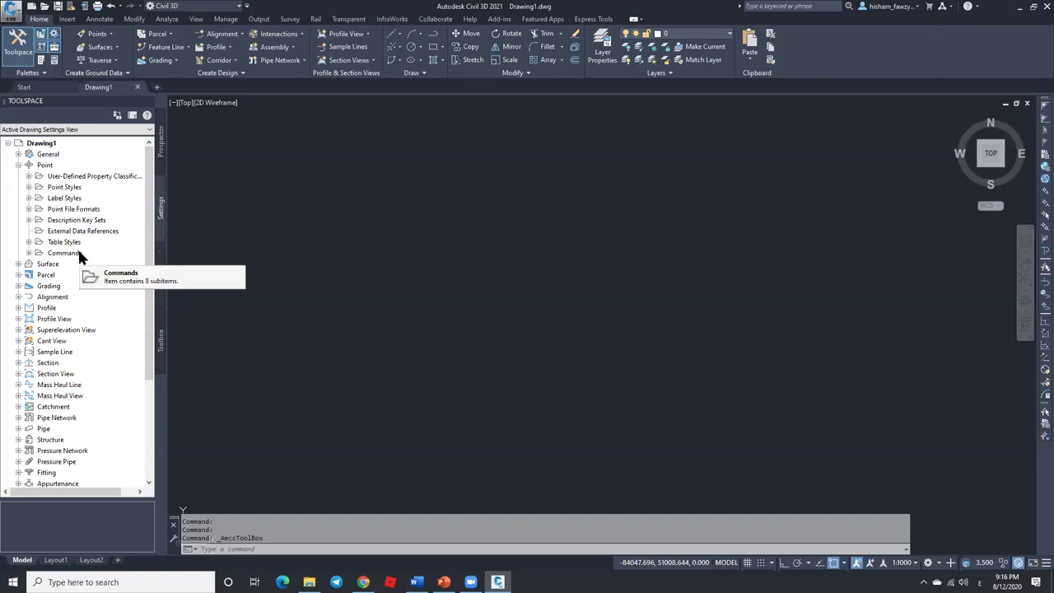
pyautogui.click(63, 188)
pyautogui.click(70, 199)
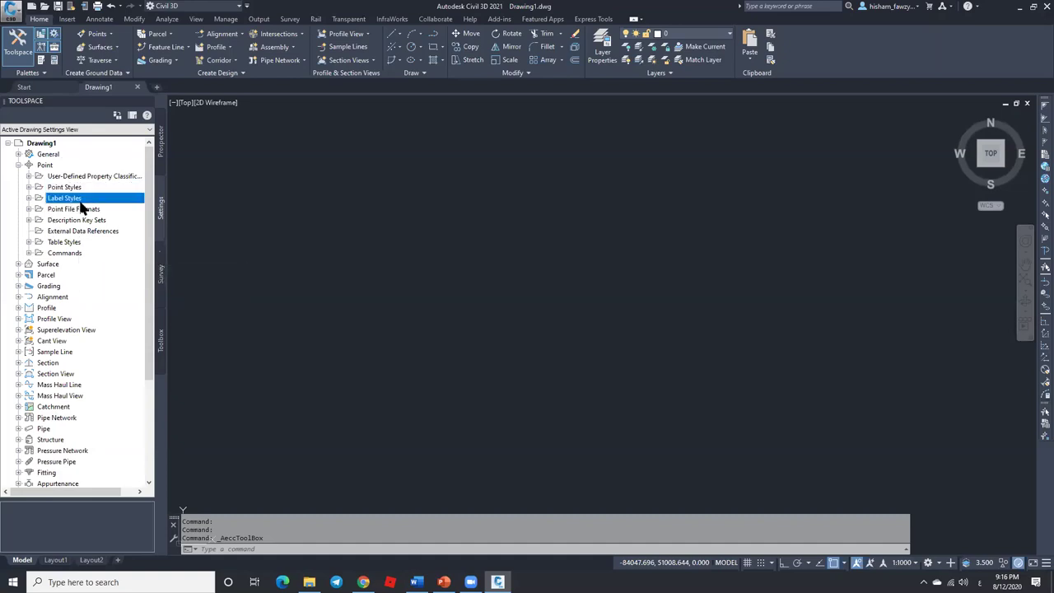
pyautogui.click(81, 211)
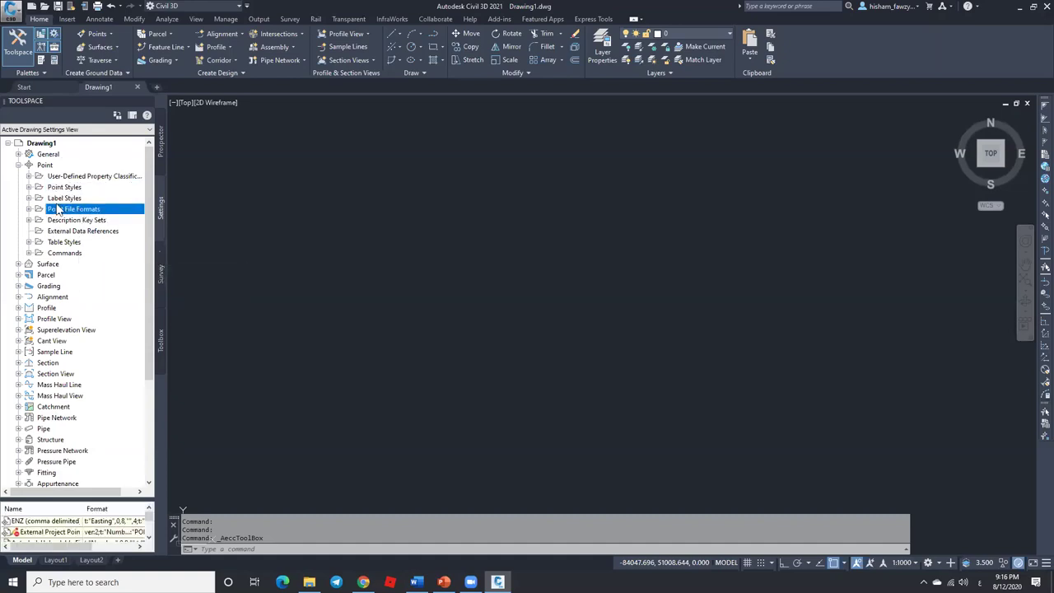
pyautogui.click(160, 156)
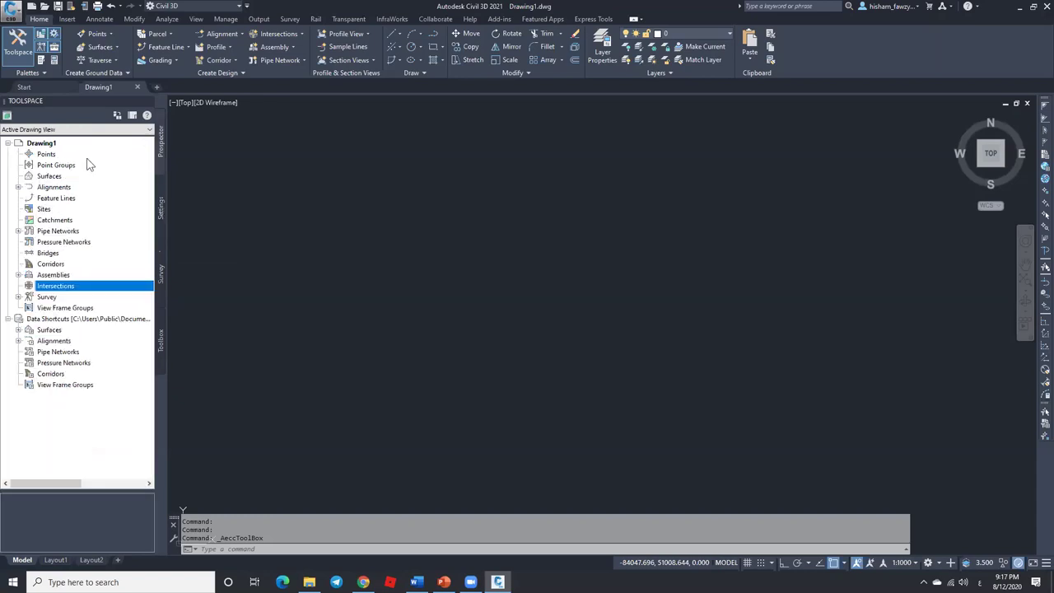
pyautogui.click(161, 206)
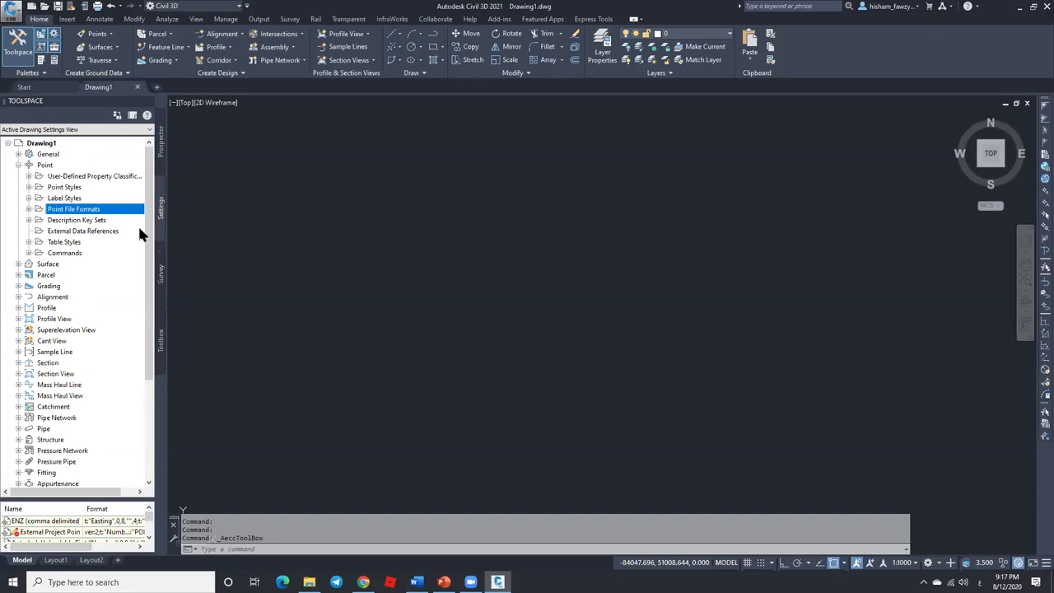
pyautogui.click(18, 165)
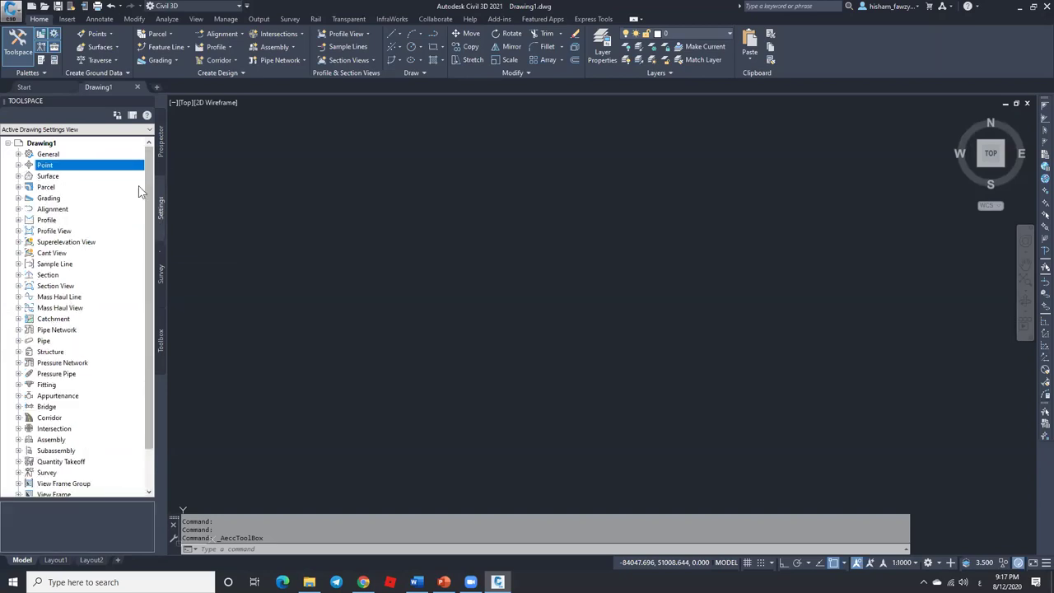
pyautogui.click(161, 141)
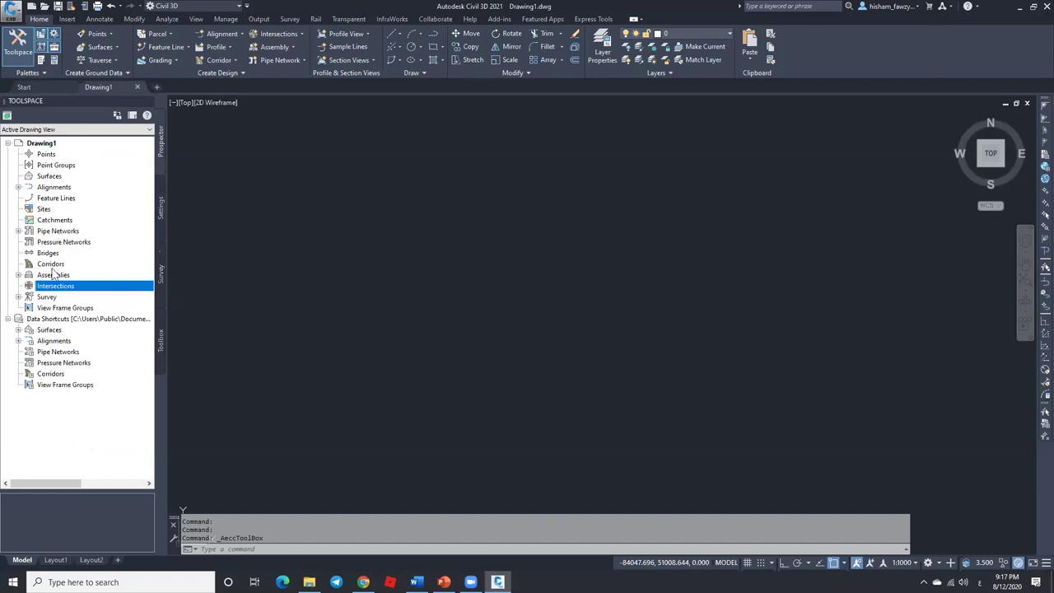
# Step: Browse the Settings tree's Profile, Profile View, Superelevation View, Sample Line, Section and Section View categories
pyautogui.click(65, 190)
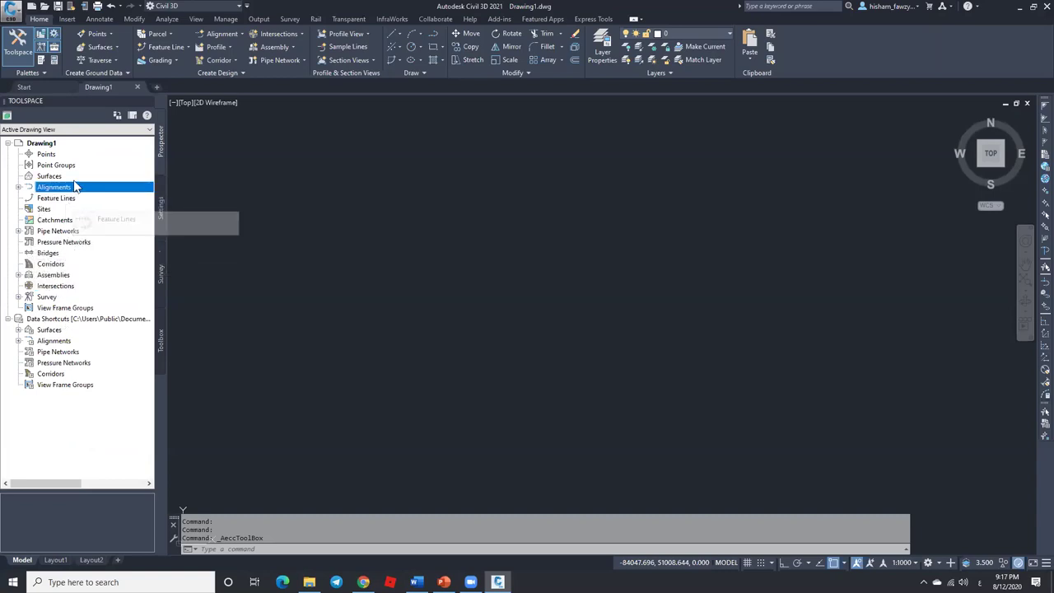
pyautogui.click(162, 209)
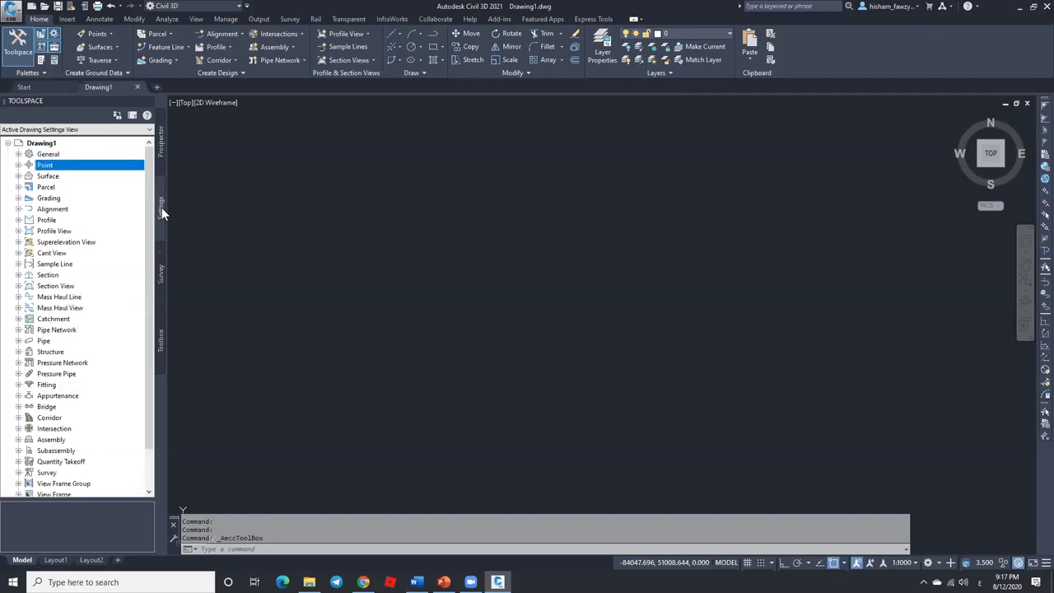
pyautogui.click(54, 221)
pyautogui.click(57, 233)
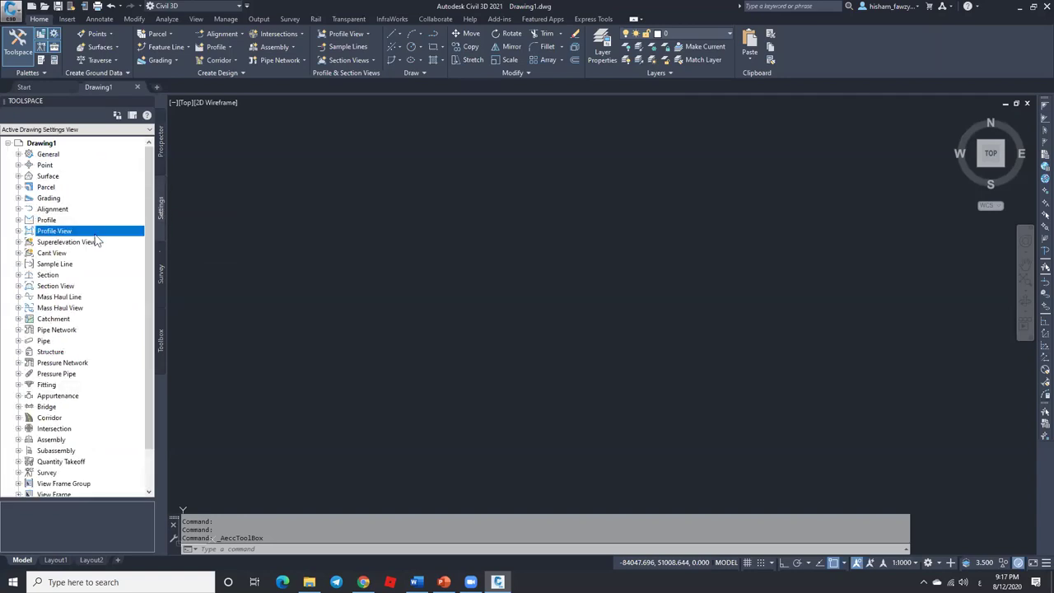
pyautogui.click(76, 243)
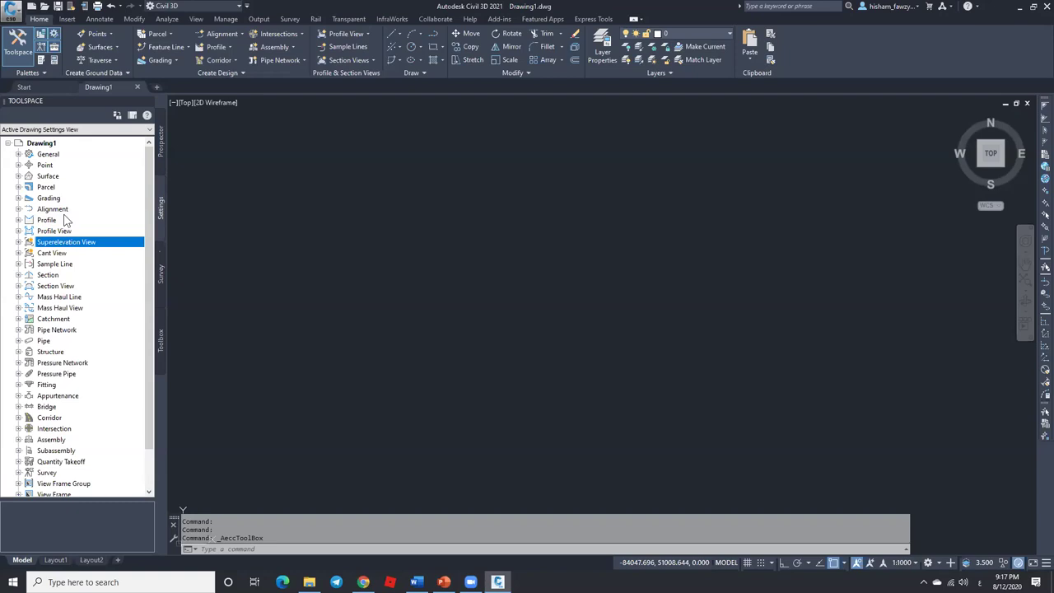
pyautogui.click(54, 221)
pyautogui.click(66, 232)
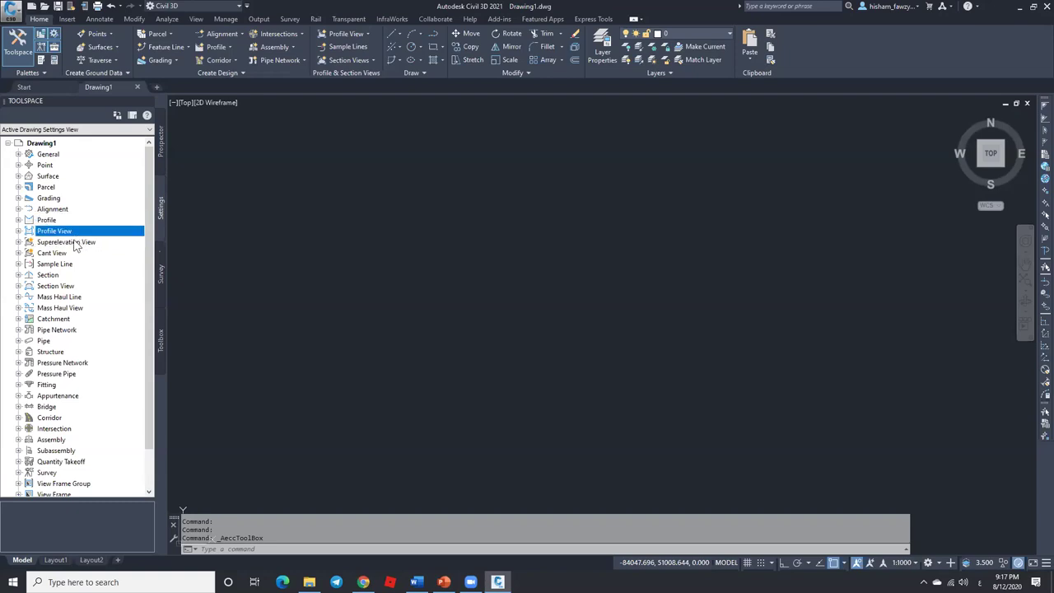
pyautogui.click(76, 242)
pyautogui.click(66, 265)
pyautogui.click(59, 276)
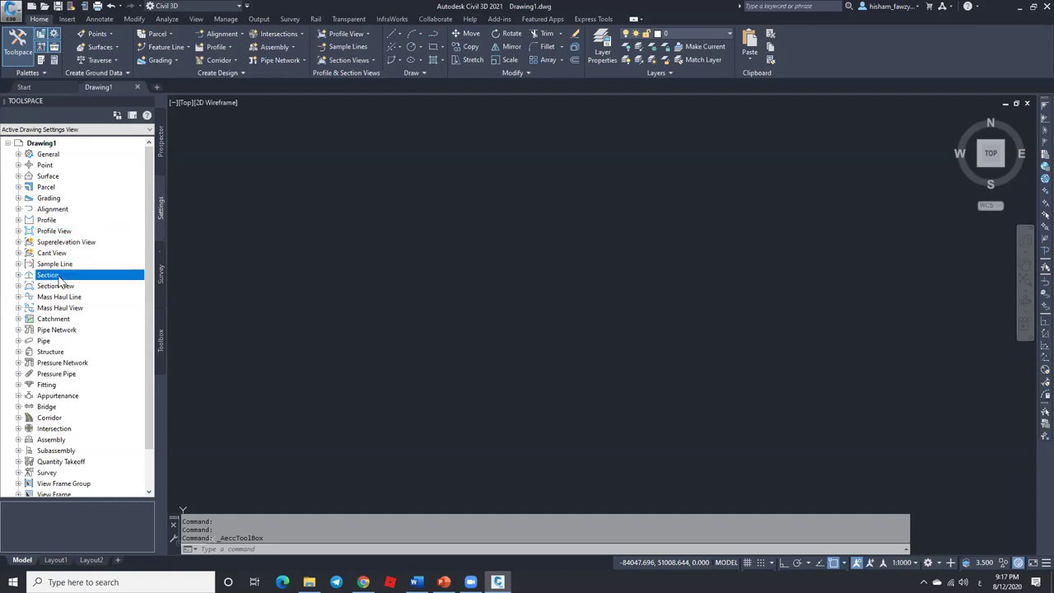
pyautogui.click(72, 287)
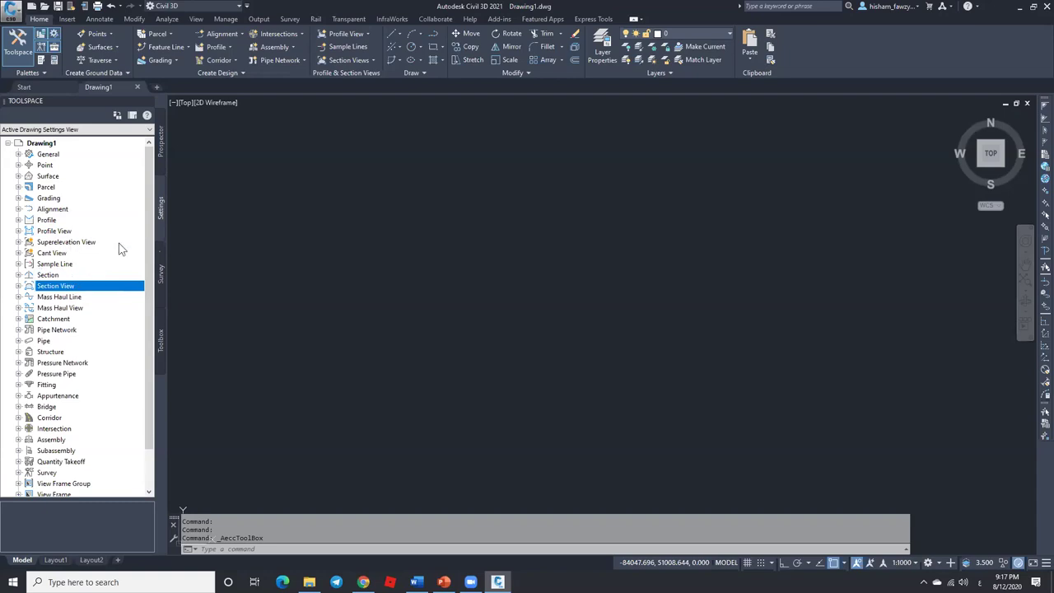
# Step: Check Prospector's alignment types, then return to Settings and scroll its tree from General to Rail
pyautogui.click(163, 149)
pyautogui.click(18, 187)
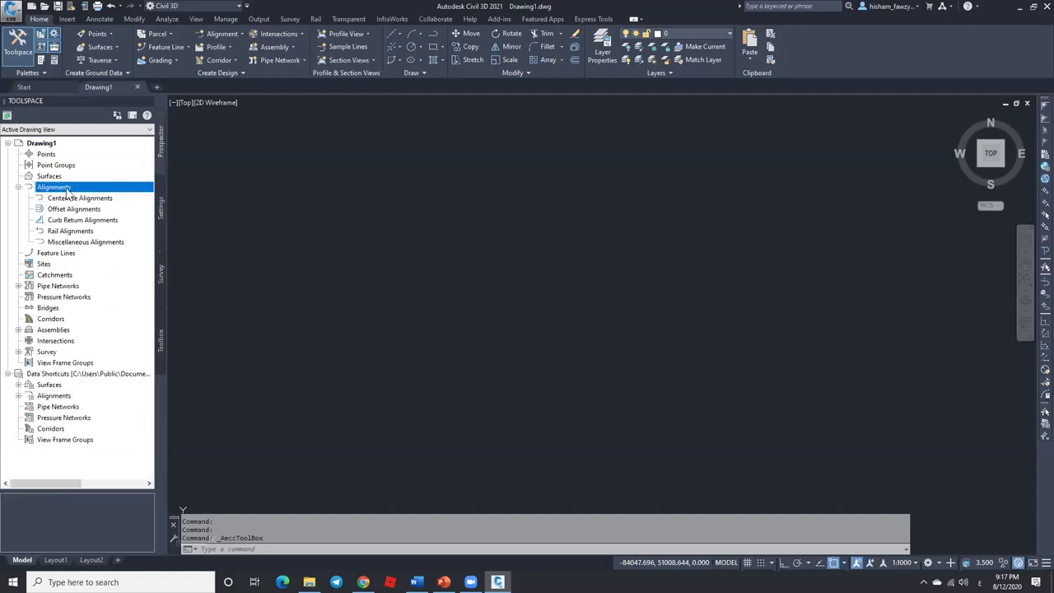
pyautogui.click(160, 205)
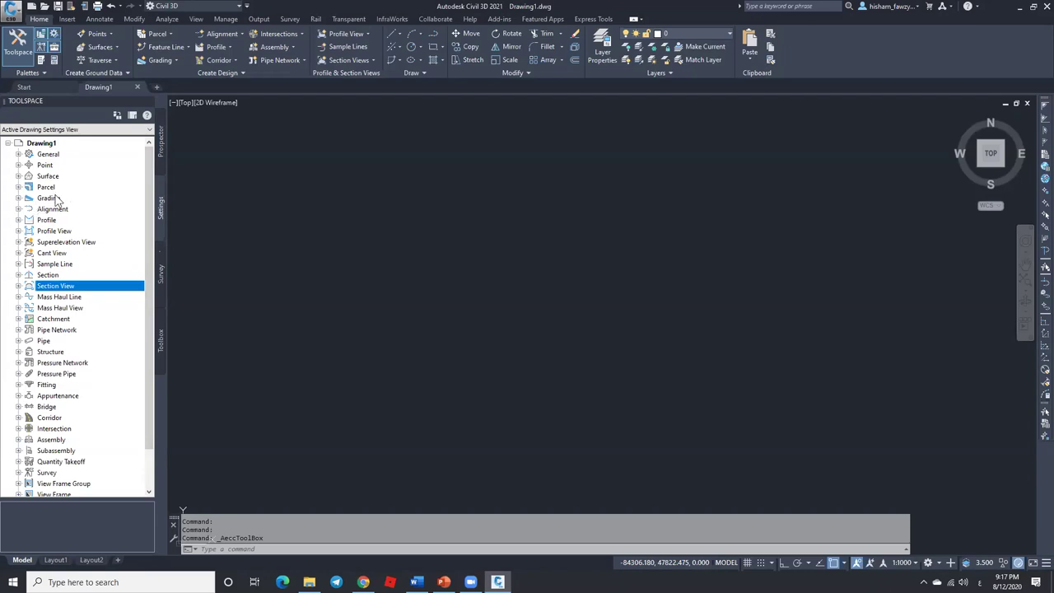
pyautogui.scroll(-2, 59, 207)
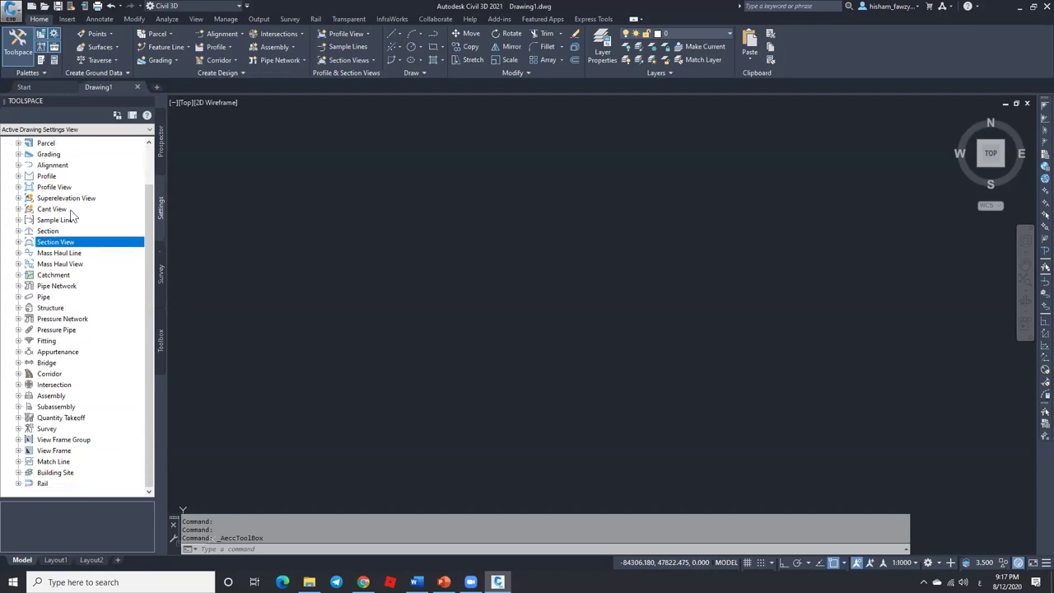
pyautogui.scroll(2, 70, 216)
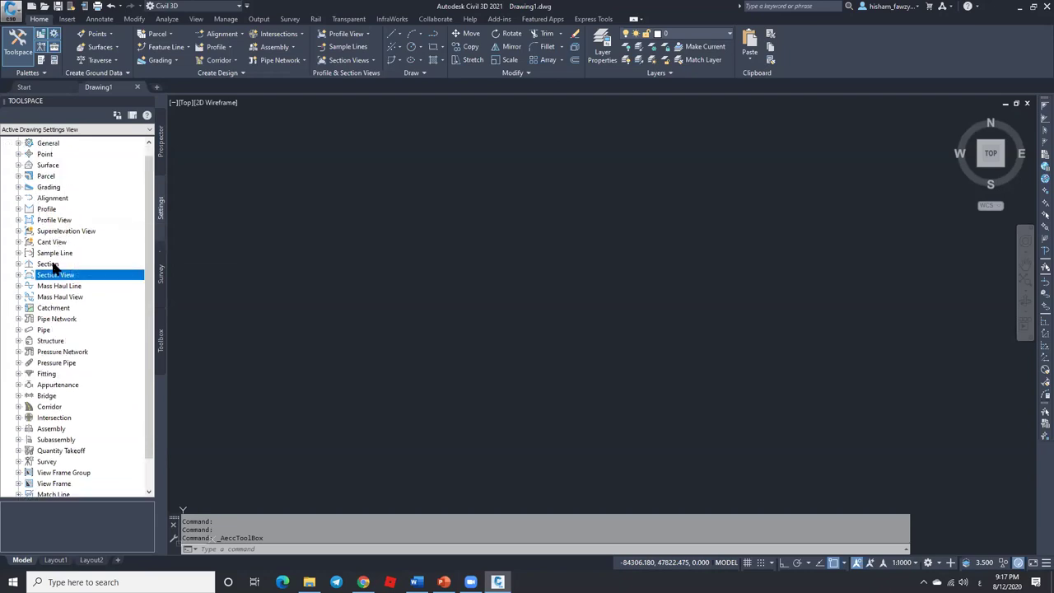
# Step: Expand Profile View settings and inspect its Profile View Styles, Label Styles and Band Styles
pyautogui.click(18, 219)
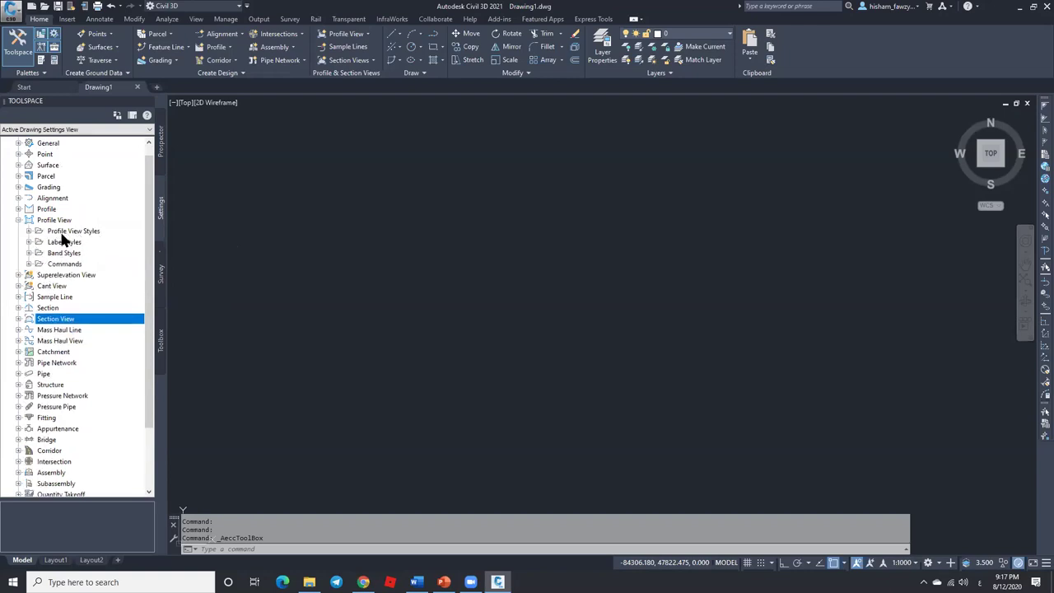
pyautogui.click(71, 233)
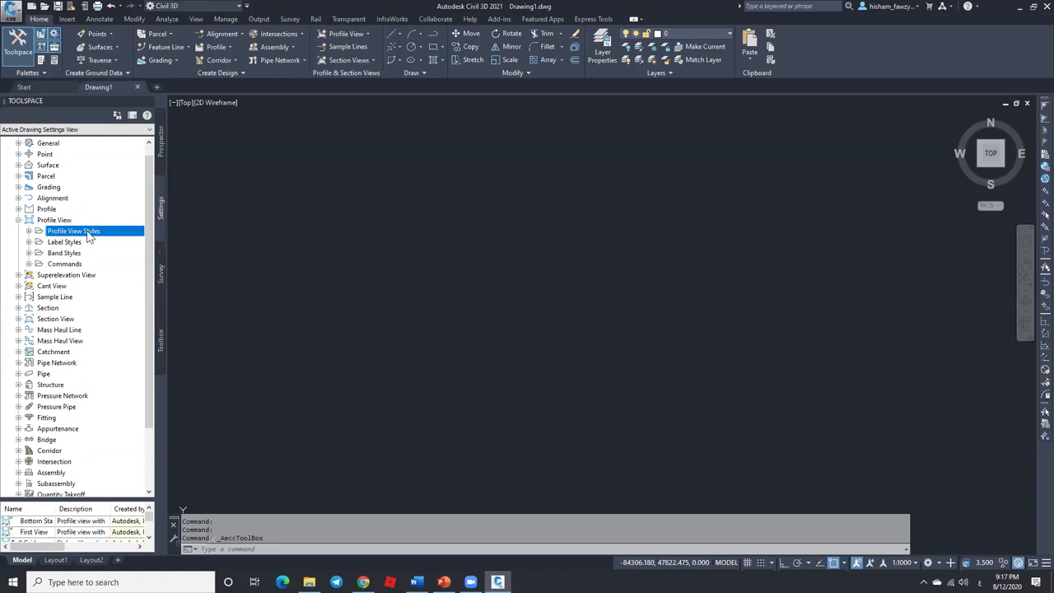
pyautogui.click(87, 244)
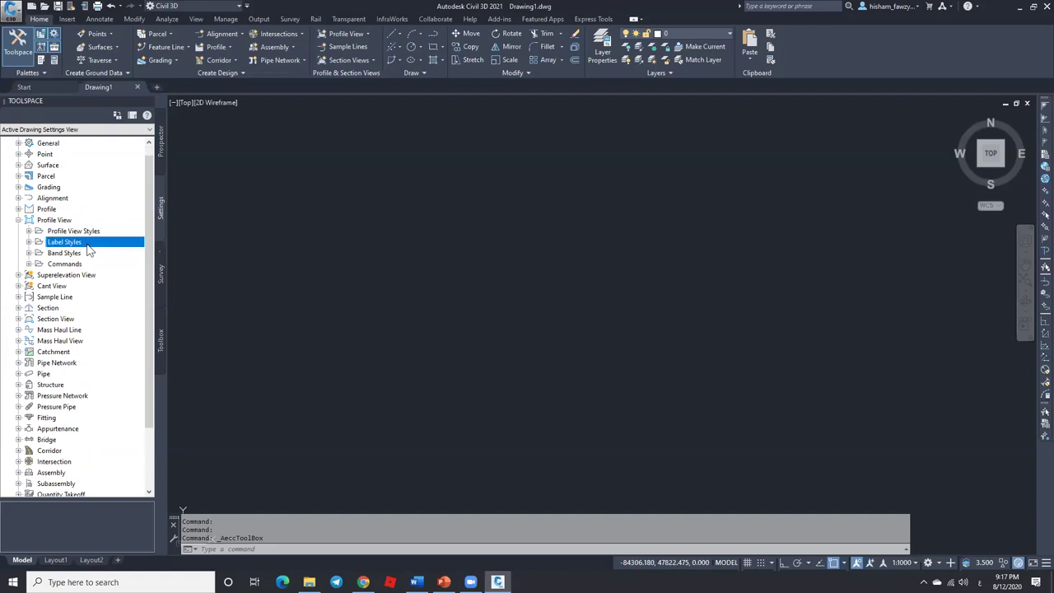
pyautogui.click(87, 253)
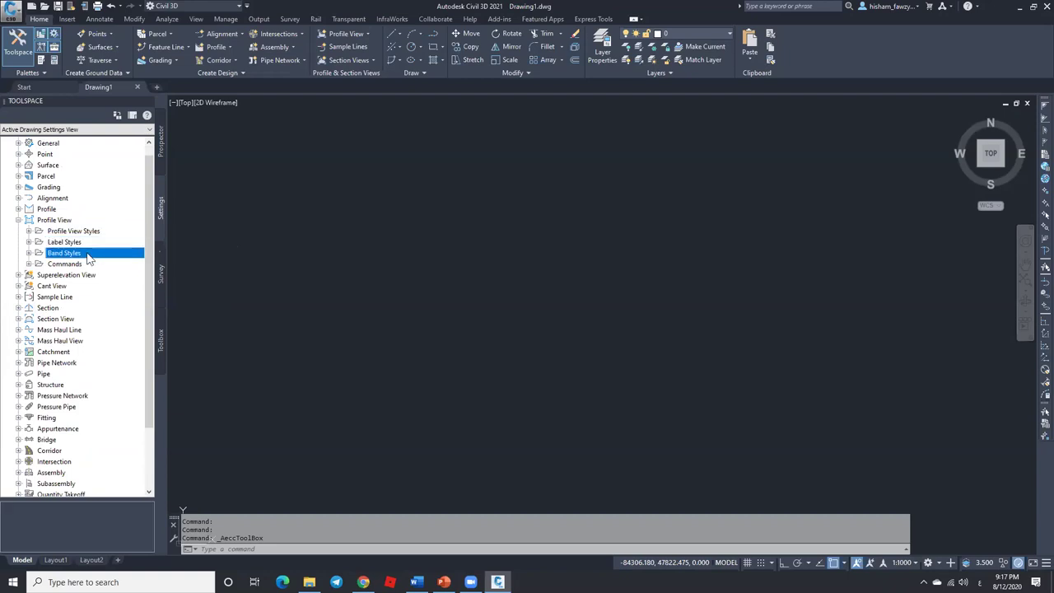
# Step: Collapse Band Styles and Profile View, then show the Survey tree of databases and code sets
pyautogui.click(30, 255)
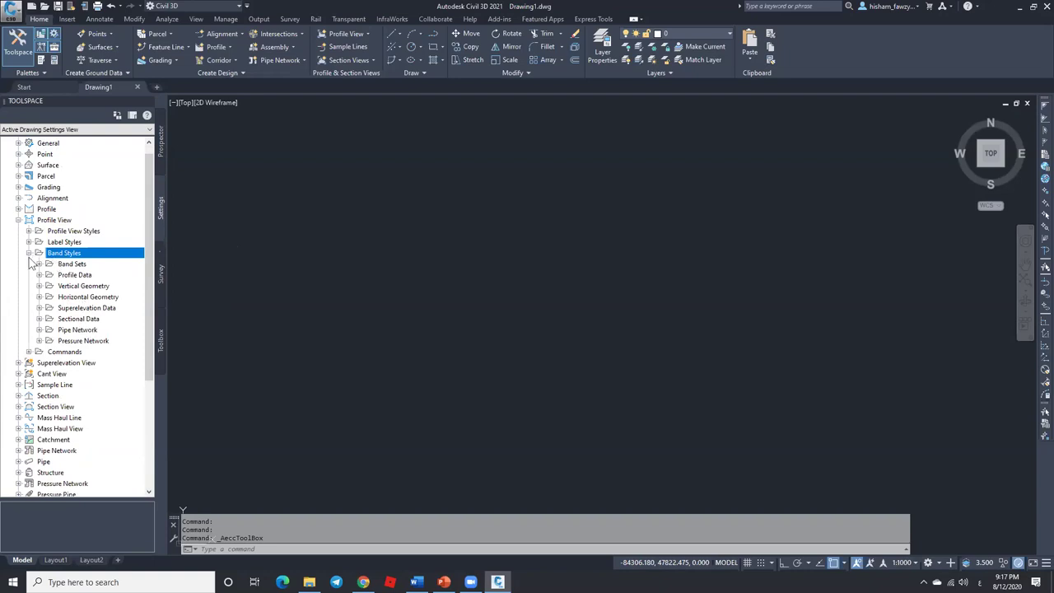
pyautogui.click(29, 253)
pyautogui.click(18, 219)
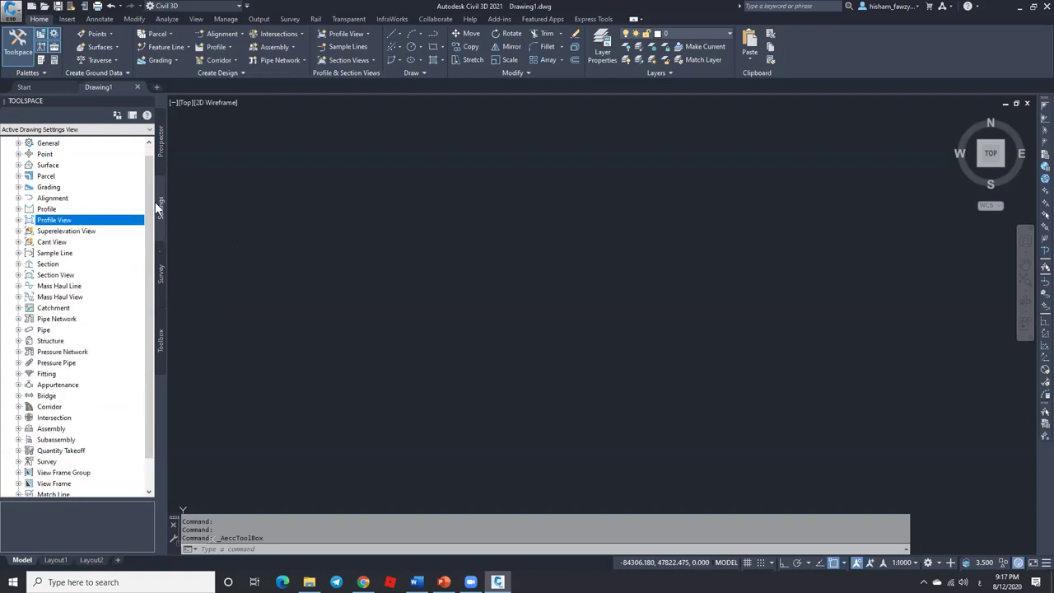
pyautogui.click(161, 271)
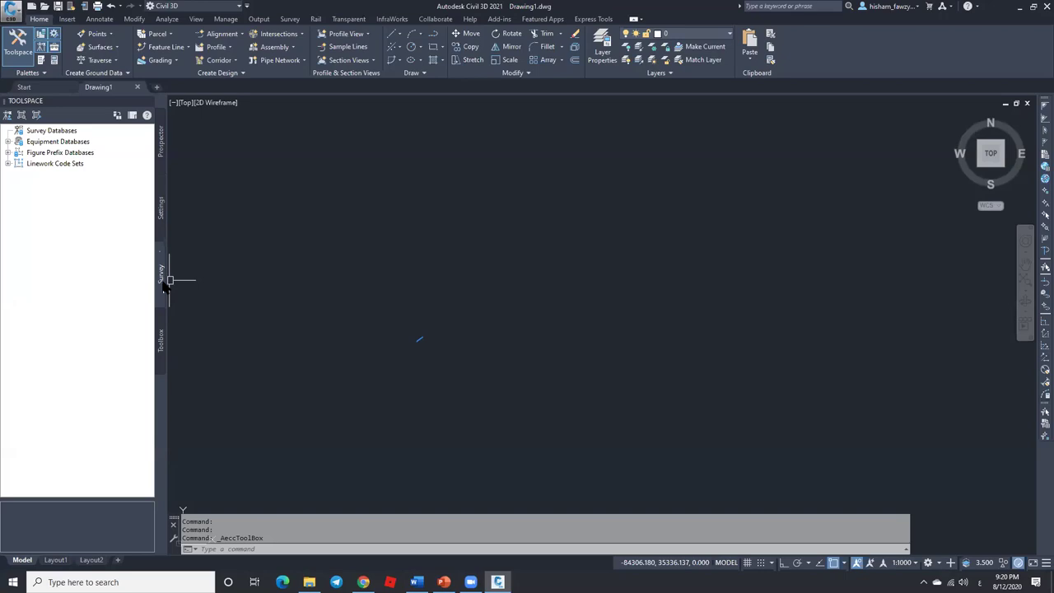
# Step: Switch Toolspace to the Toolbox listing Reports Manager and Miscellaneous Utilities
pyautogui.click(162, 350)
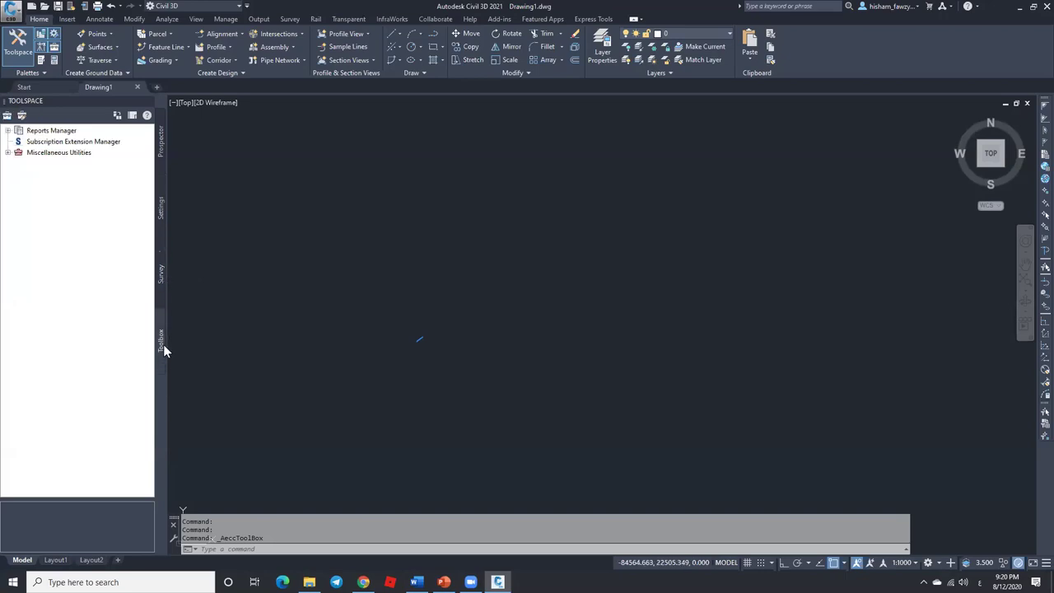
pyautogui.click(55, 131)
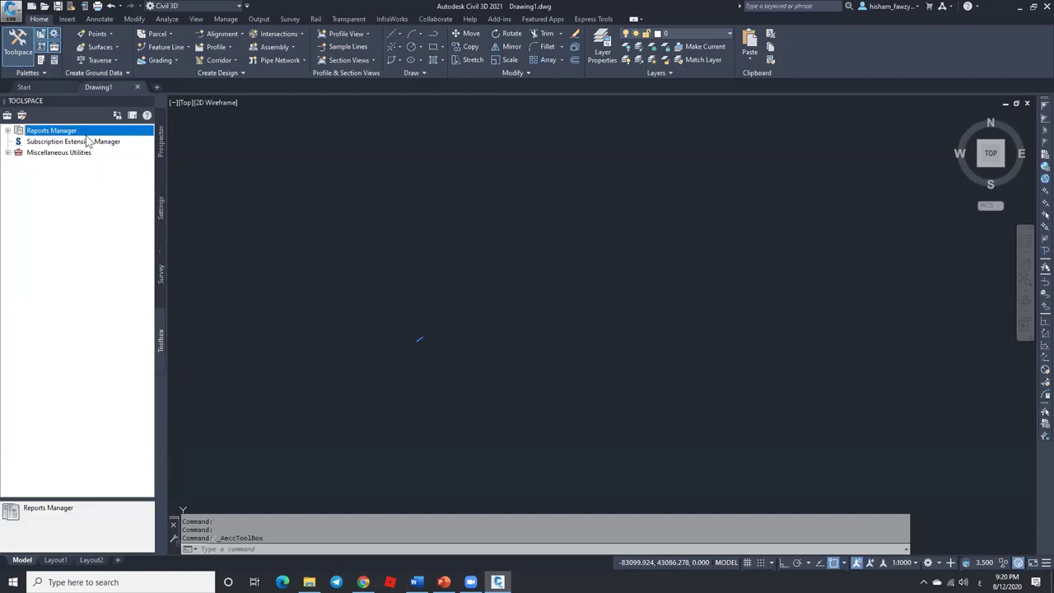
pyautogui.click(7, 152)
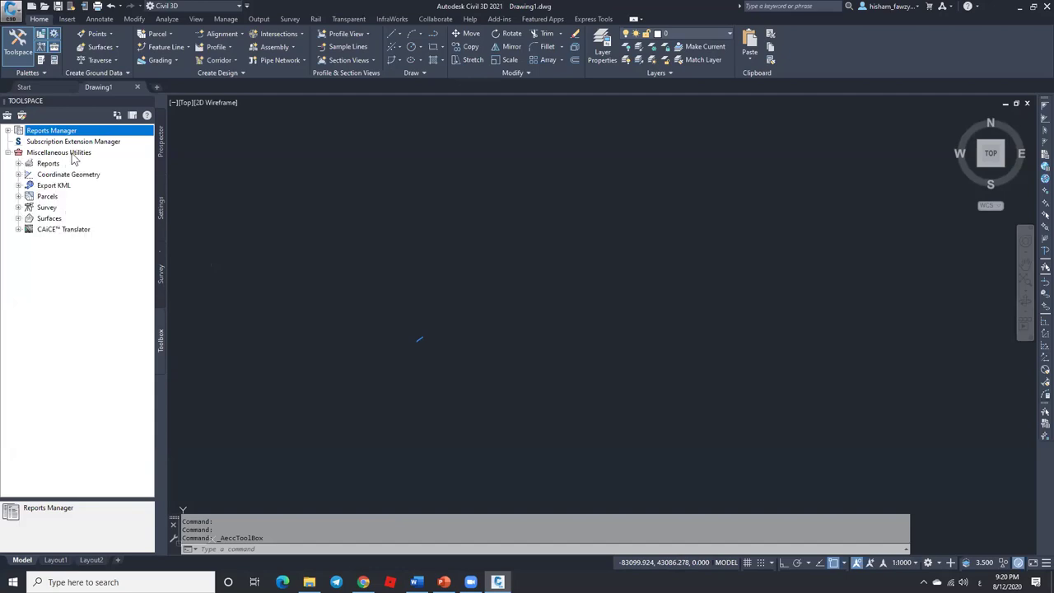
pyautogui.click(56, 165)
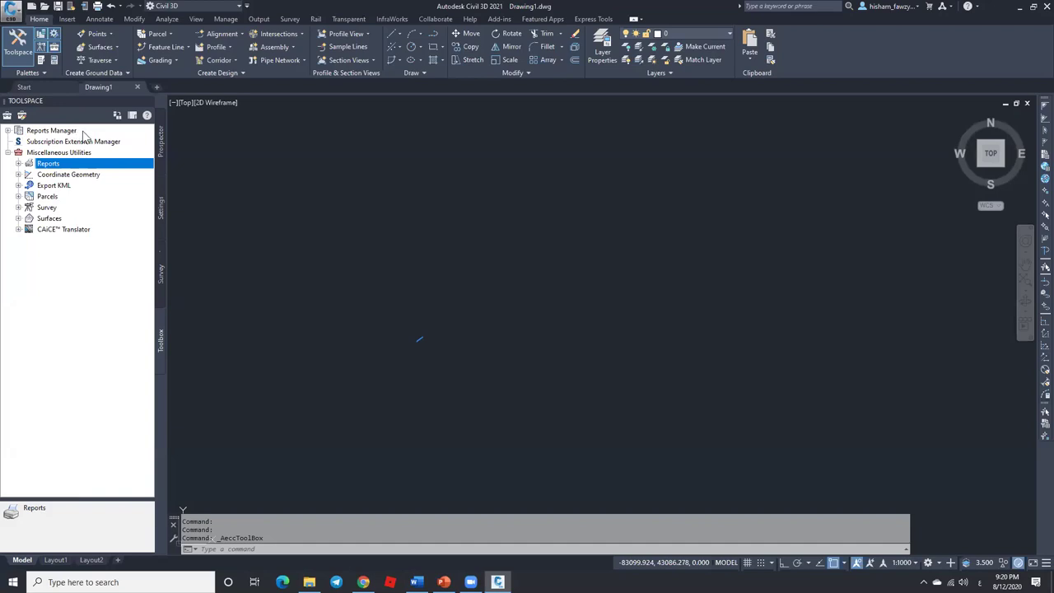
pyautogui.click(78, 188)
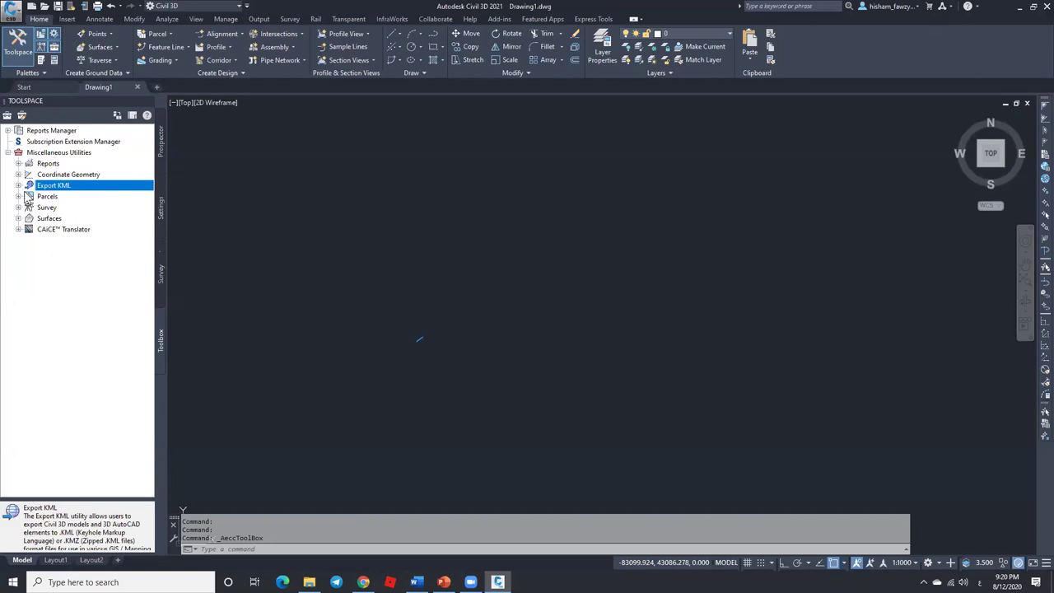
pyautogui.click(7, 153)
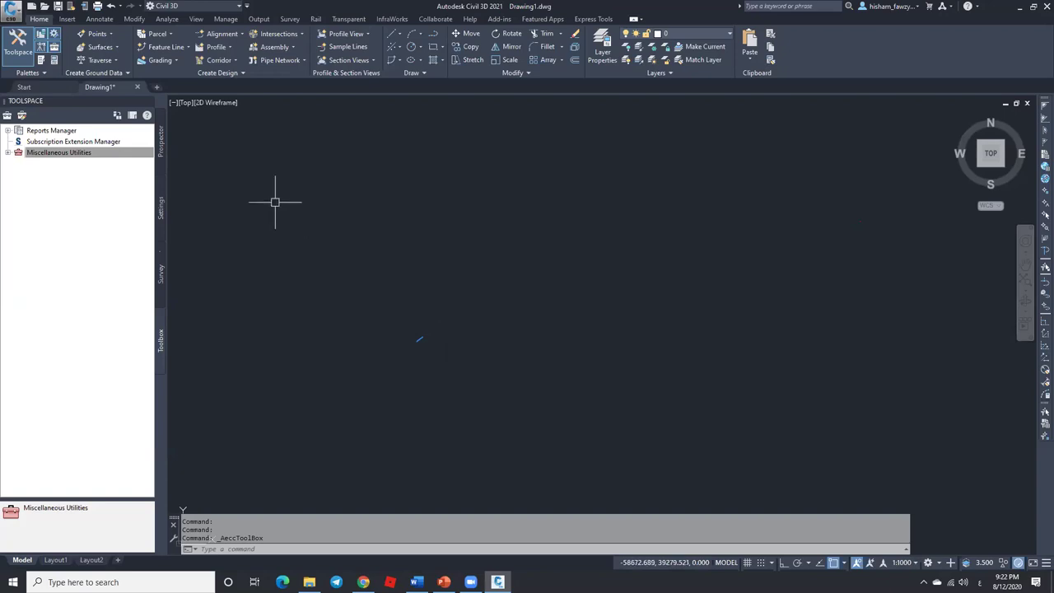
# Step: Return Toolspace to Prospector and collapse the Alignments node
pyautogui.click(161, 138)
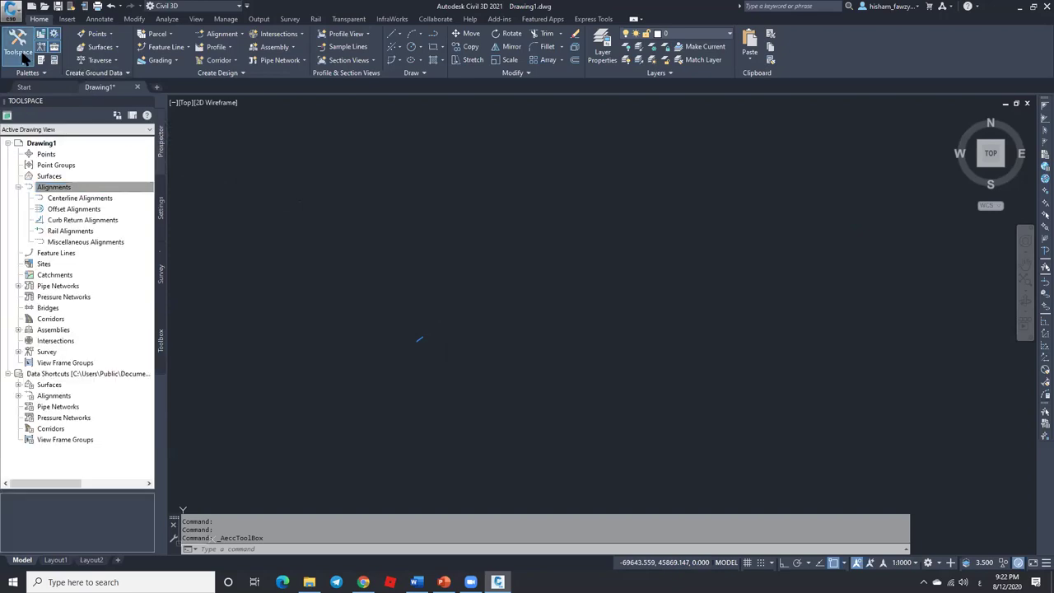
pyautogui.click(18, 186)
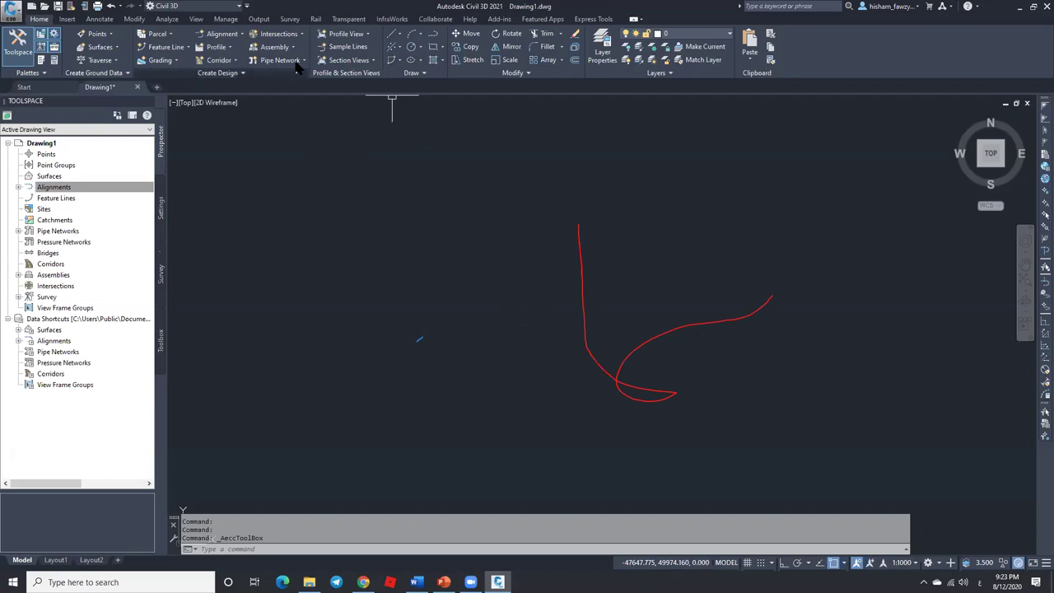
pyautogui.click(103, 191)
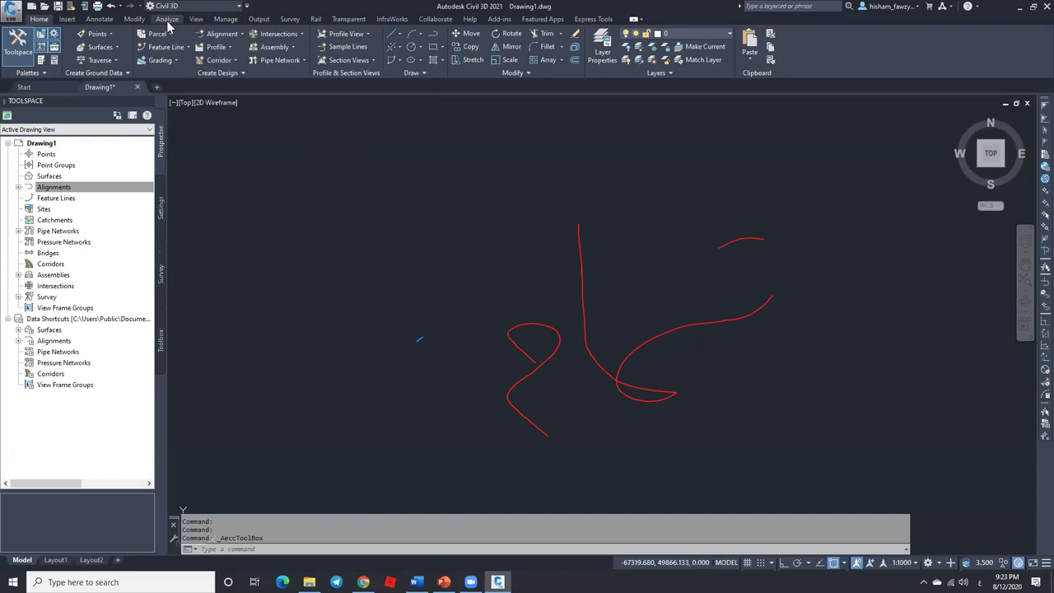
# Step: Browse the Analyze, Output, InfraWorks, Collaborate, Express Tools, View and Manage tabs, then return to Home
pyautogui.click(168, 19)
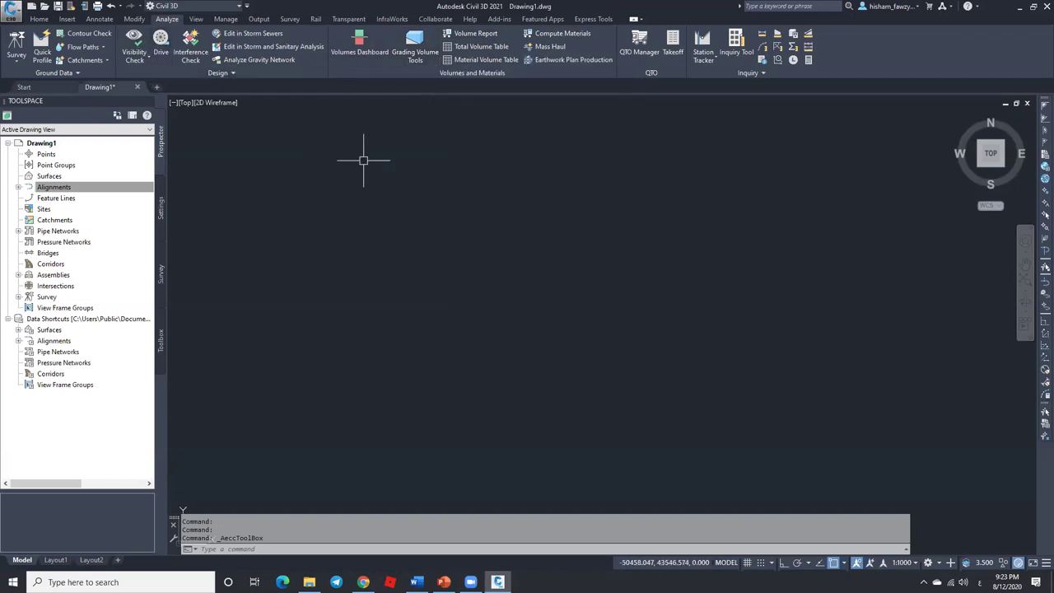
pyautogui.click(263, 20)
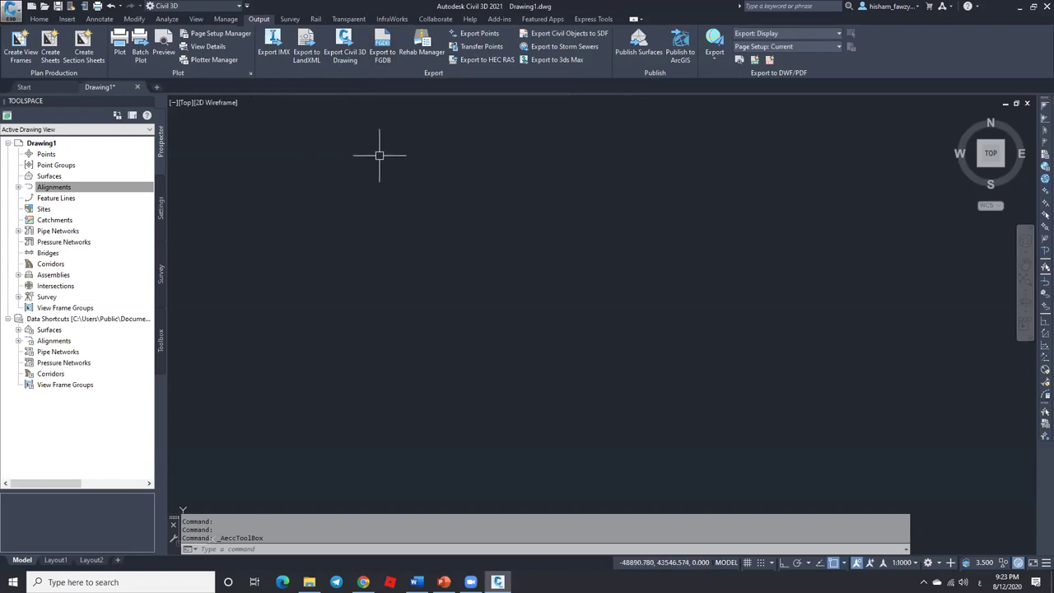
pyautogui.click(392, 20)
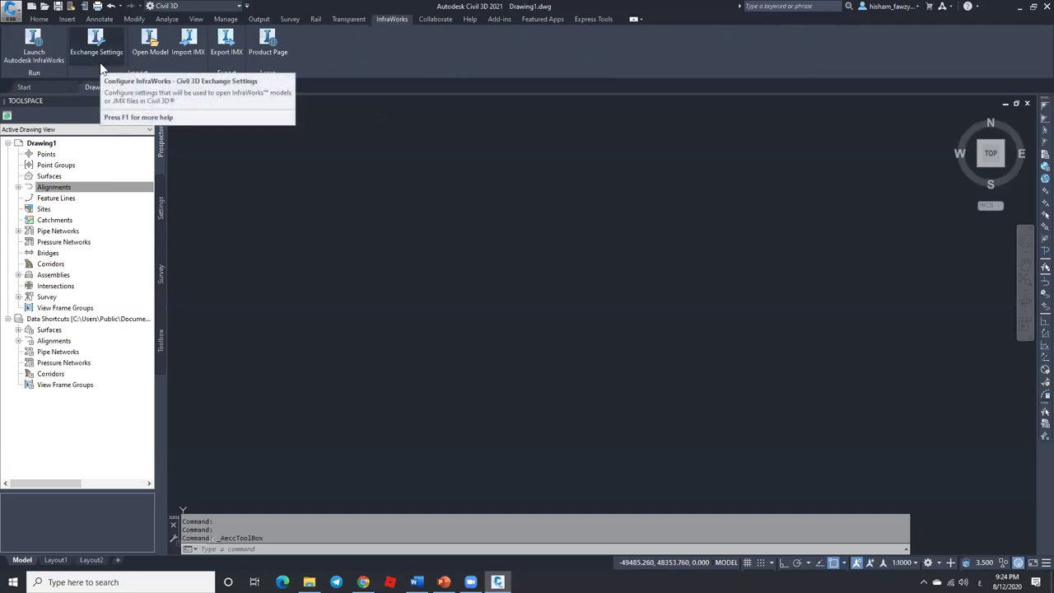
pyautogui.click(435, 20)
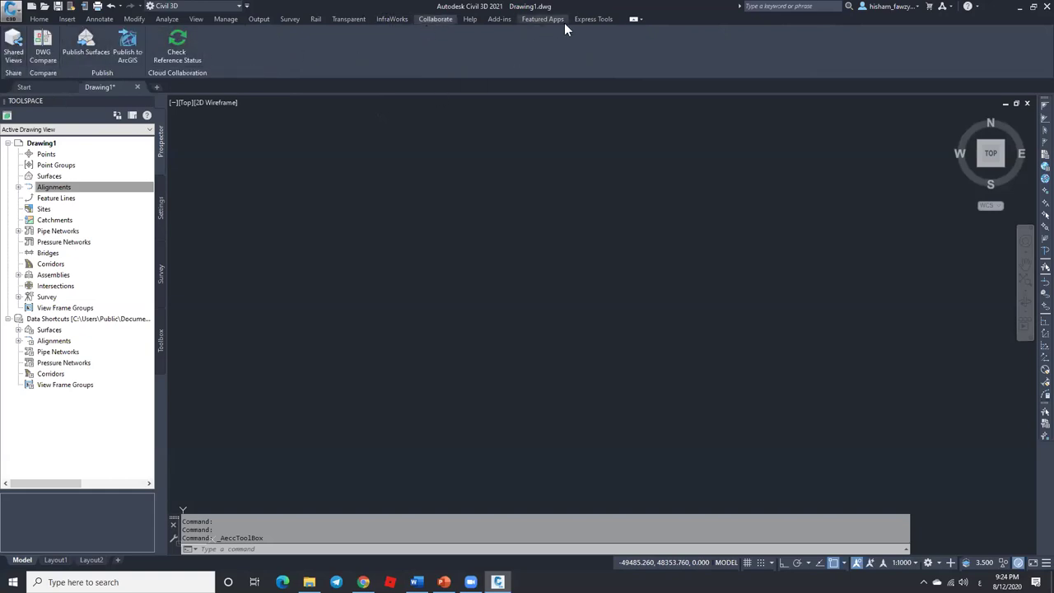
pyautogui.click(588, 19)
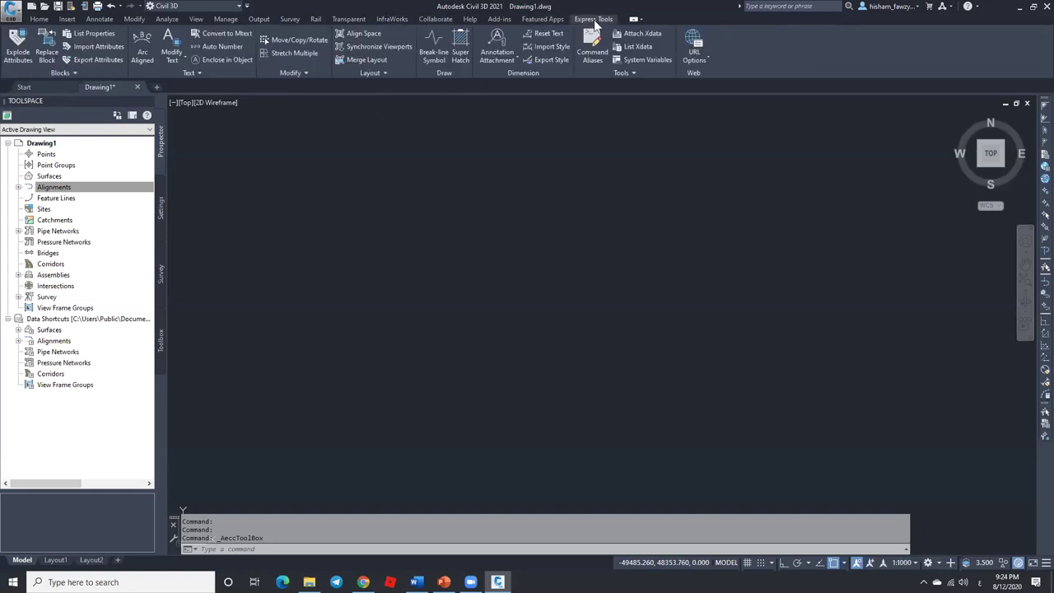
pyautogui.click(198, 19)
pyautogui.click(226, 19)
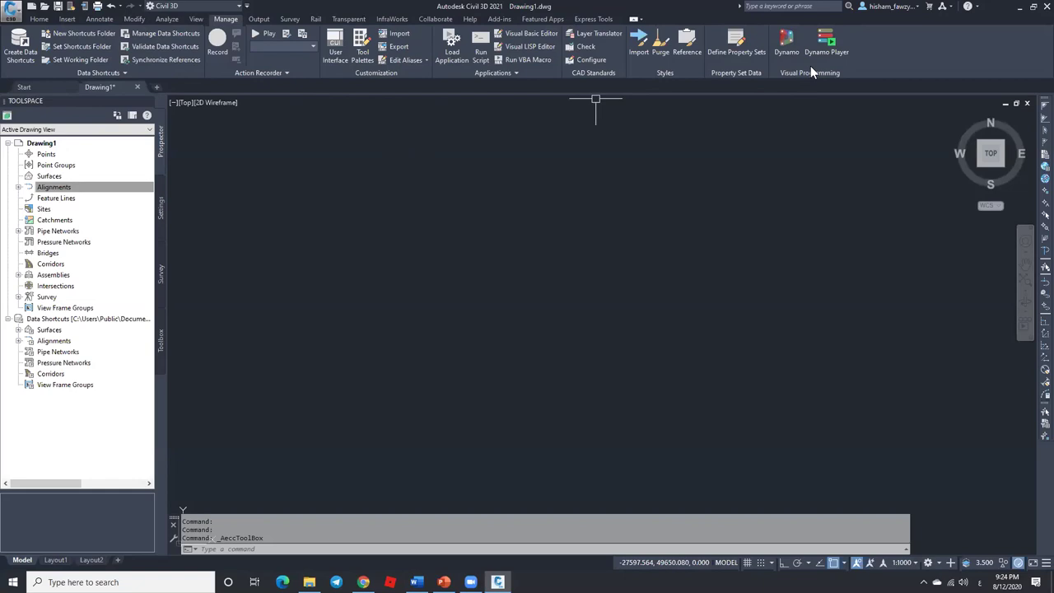
pyautogui.click(40, 19)
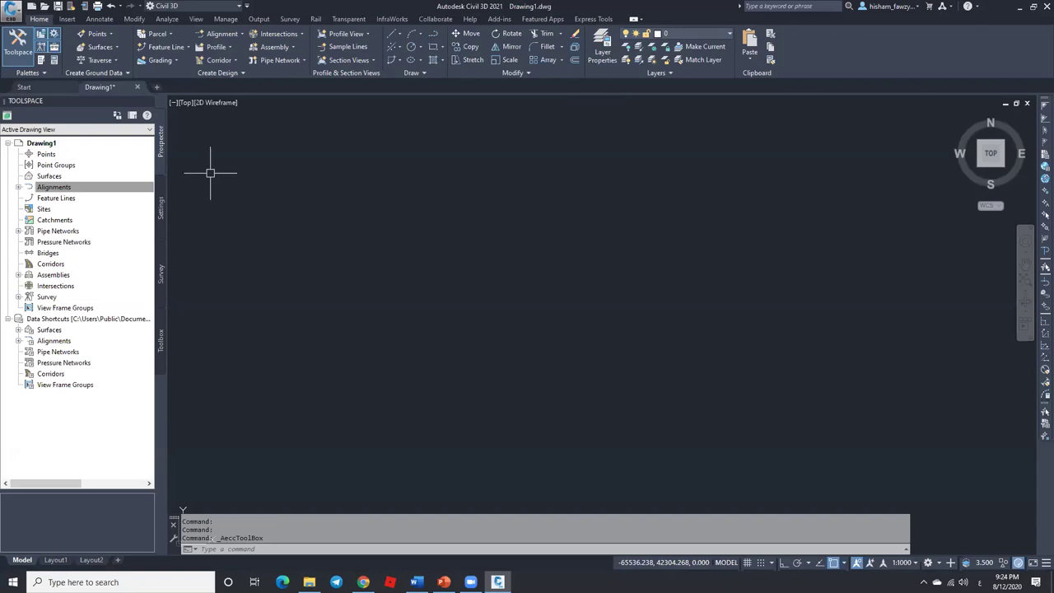
# Step: Draw a 10-unit horizontal line with Ortho on, after cancelling a mistyped command
pyautogui.write('a')
pyautogui.press('Return')
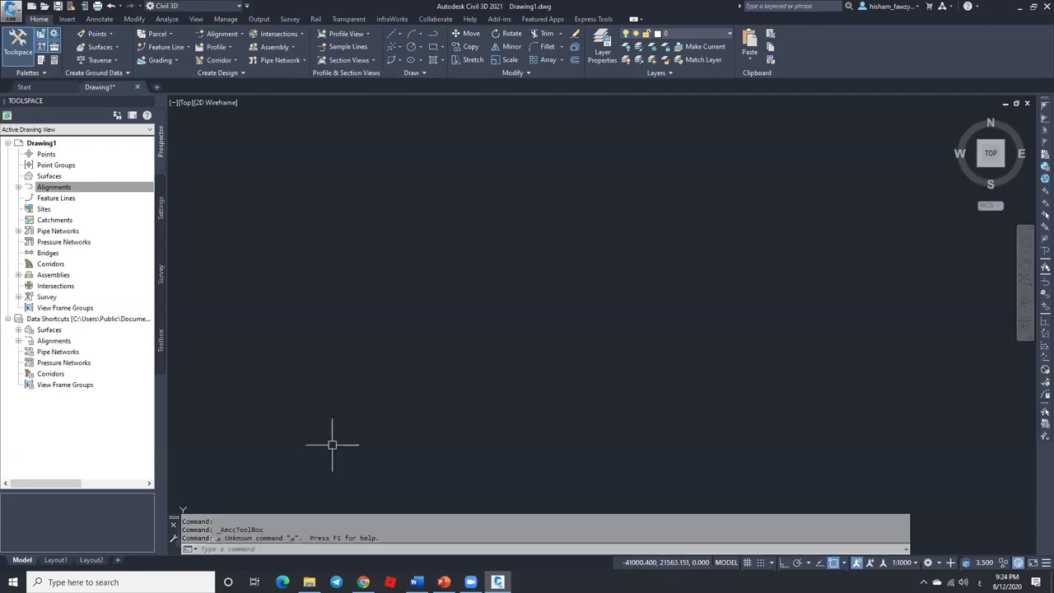
pyautogui.press('Escape')
pyautogui.write('l')
pyautogui.press('Return')
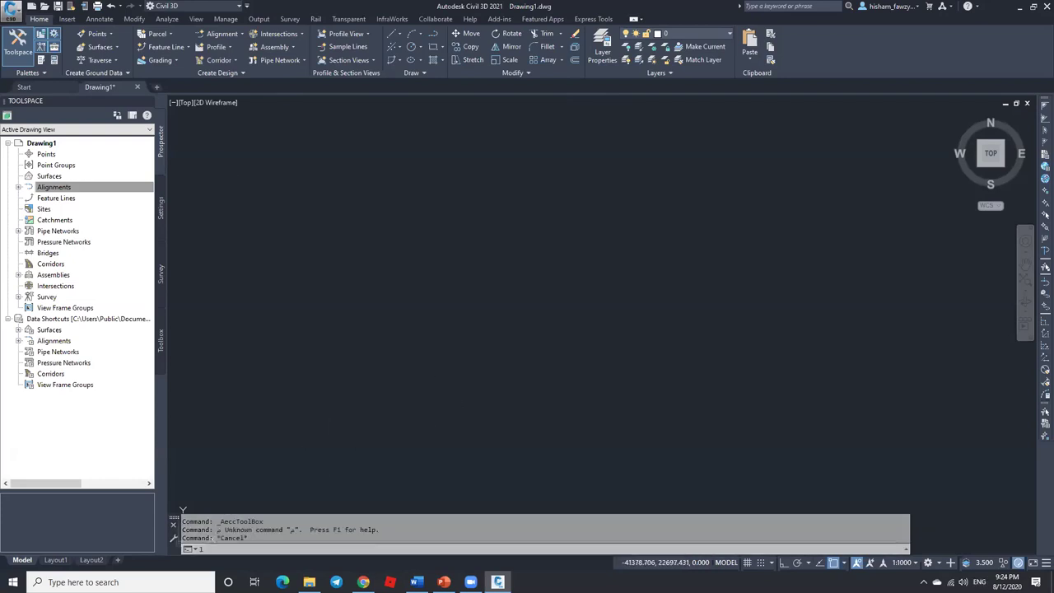
pyautogui.click(372, 179)
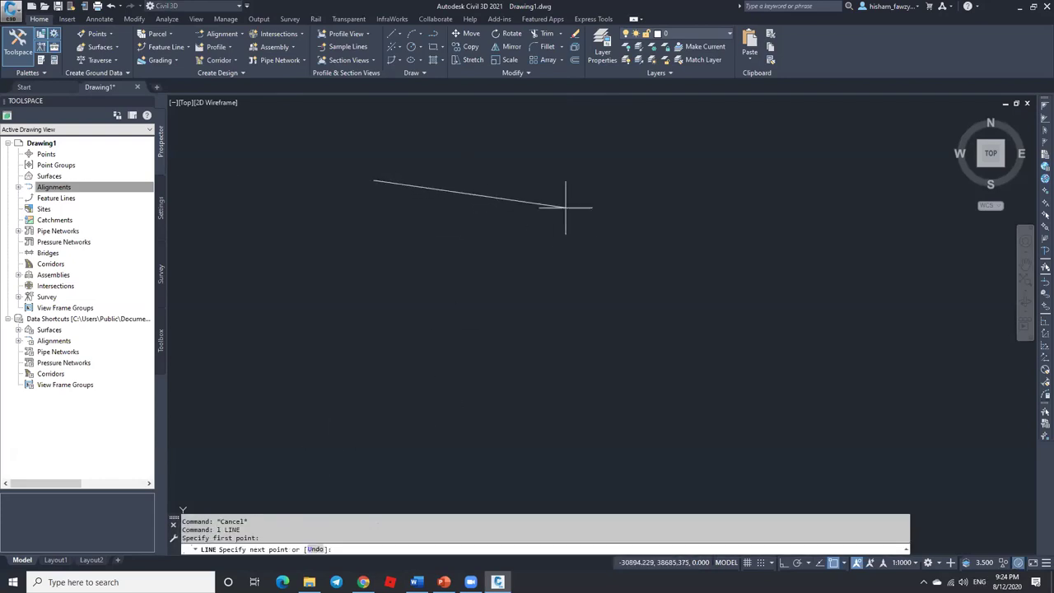
pyautogui.press('F8')
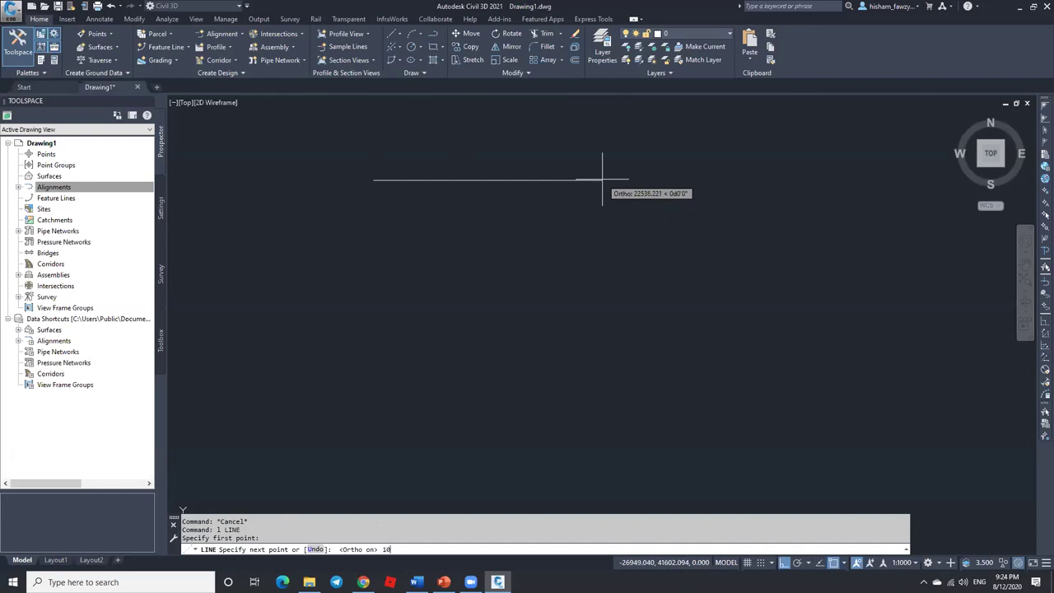
pyautogui.write('10')
pyautogui.press('Return')
pyautogui.press('Escape')
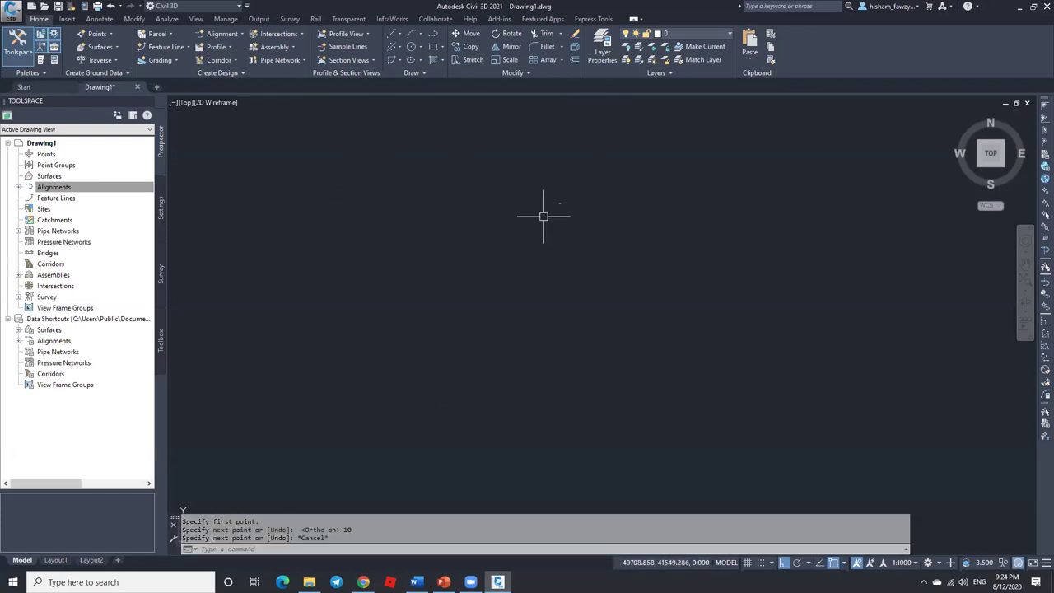
# Step: Zoom in to check the new line, then start Create Feature Line and accept its settings
pyautogui.scroll(3, 458, 212)
pyautogui.moveTo(459, 211); pyautogui.dragTo(555, 244, button='middle')
pyautogui.click(555, 245)
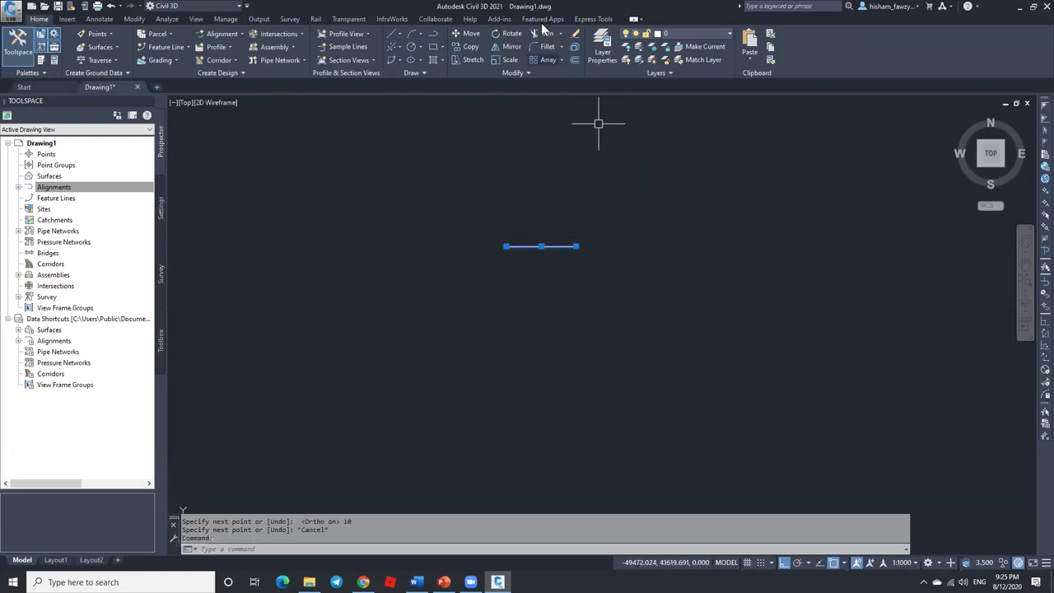
pyautogui.press('Escape')
pyautogui.click(187, 47)
pyautogui.click(233, 64)
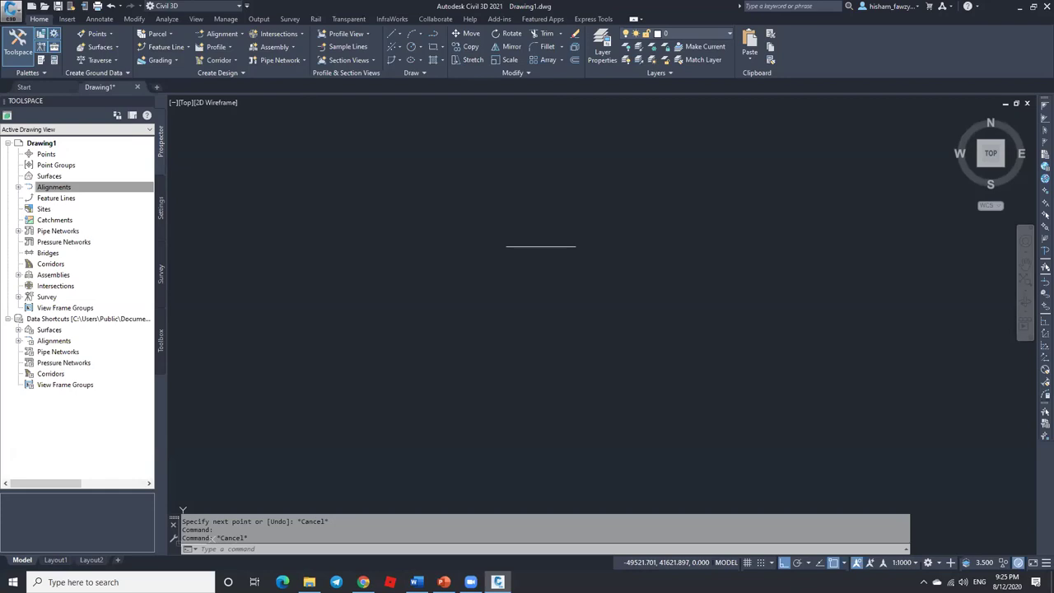
pyautogui.click(671, 517)
# Step: Draw a 10-unit feature line at elevation 0.000 below the first line
pyautogui.click(495, 294)
pyautogui.press('Return')
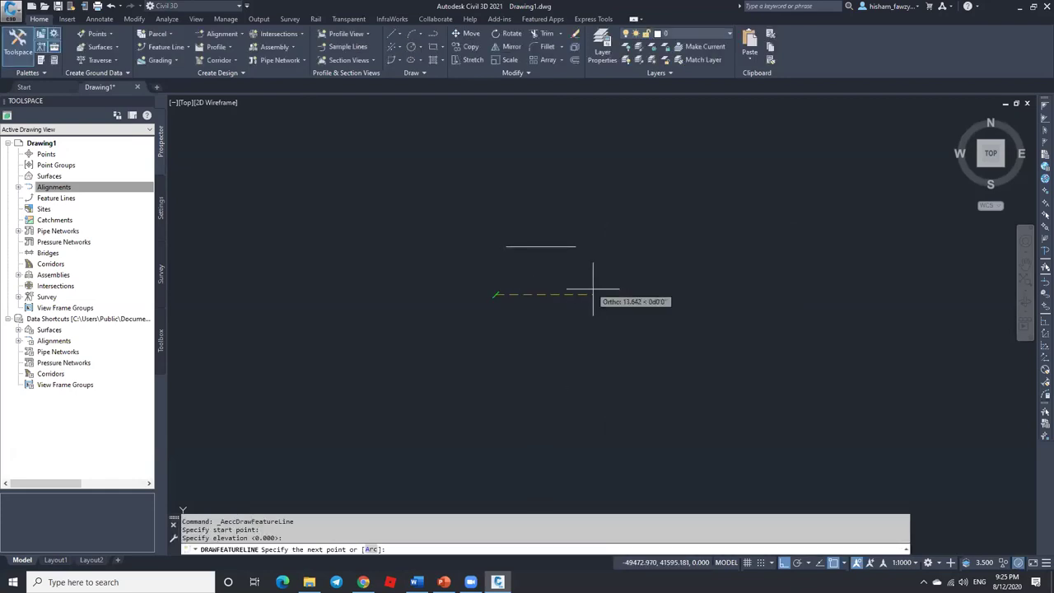
pyautogui.write('10')
pyautogui.press('Return')
pyautogui.press('Return')
pyautogui.press('Escape')
pyautogui.press('Escape')
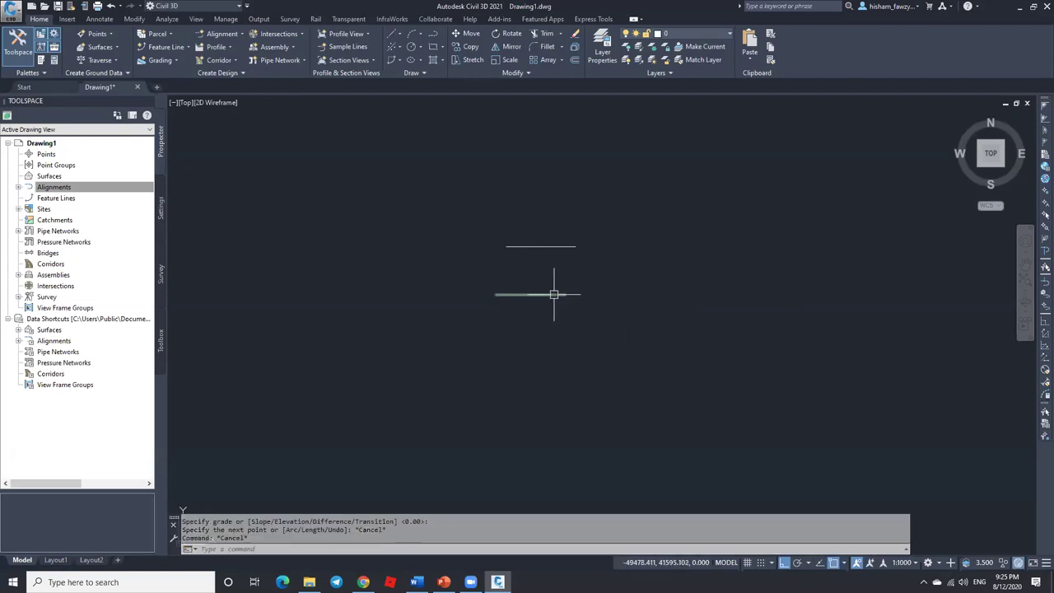
pyautogui.click(541, 295)
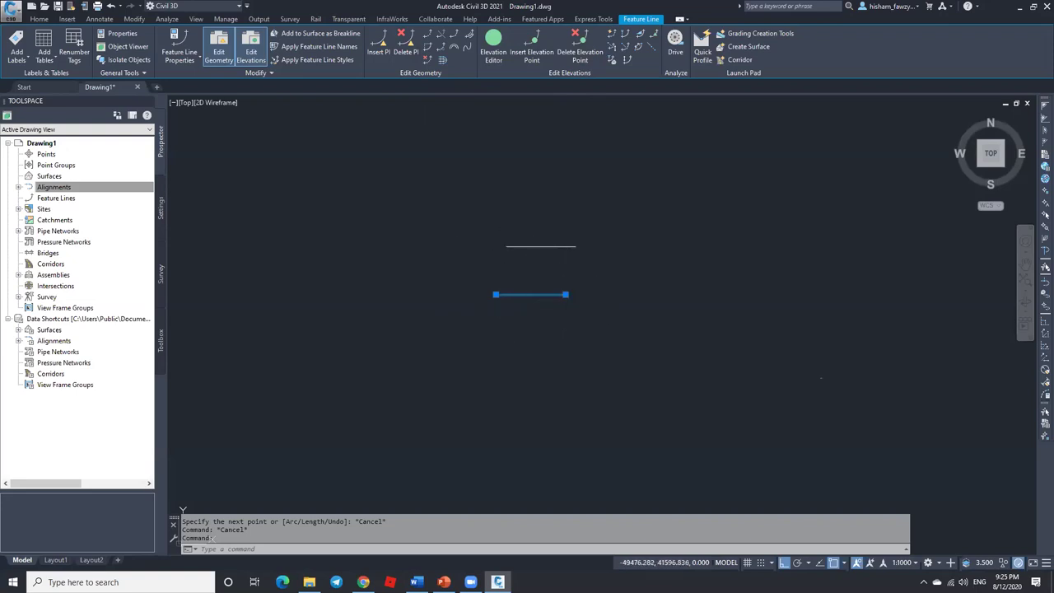
pyautogui.press('Escape')
# Step: List the feature line under Sites > Site 1 > Feature Lines and enlarge the list pane
pyautogui.click(80, 202)
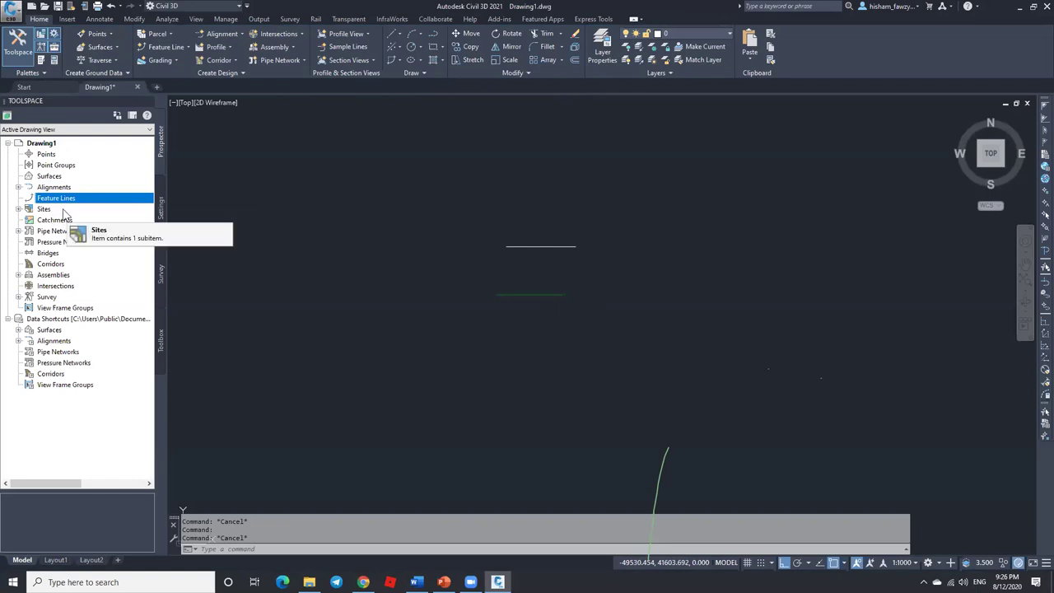
pyautogui.click(18, 209)
pyautogui.click(29, 219)
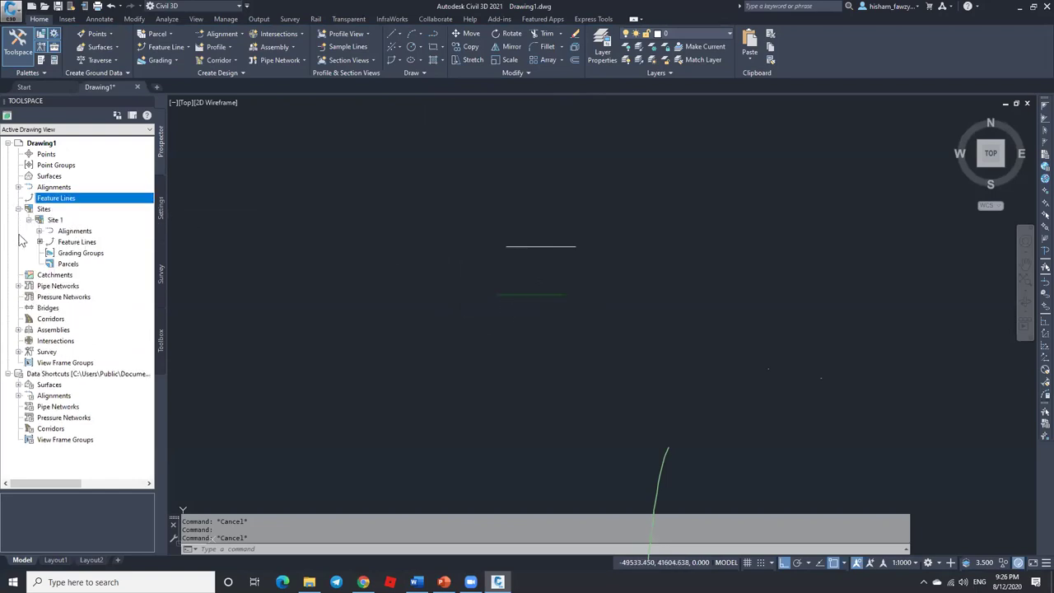
pyautogui.click(92, 244)
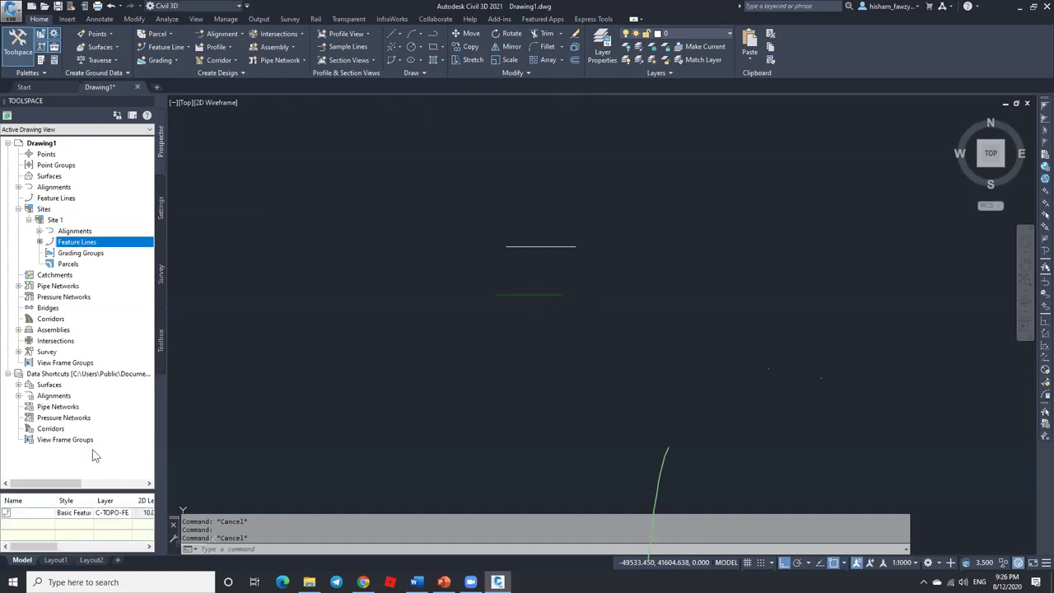
pyautogui.moveTo(91, 486); pyautogui.dragTo(89, 411)
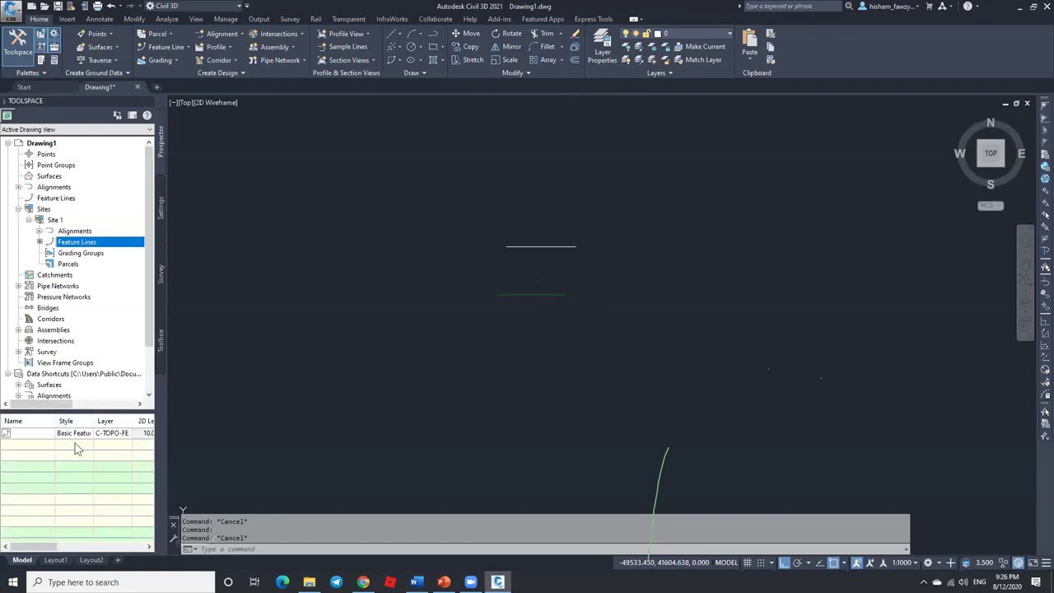
# Step: Zoom to Site 1's Feature Lines collection from its right-click menu, then clear the selection
pyautogui.click(38, 433)
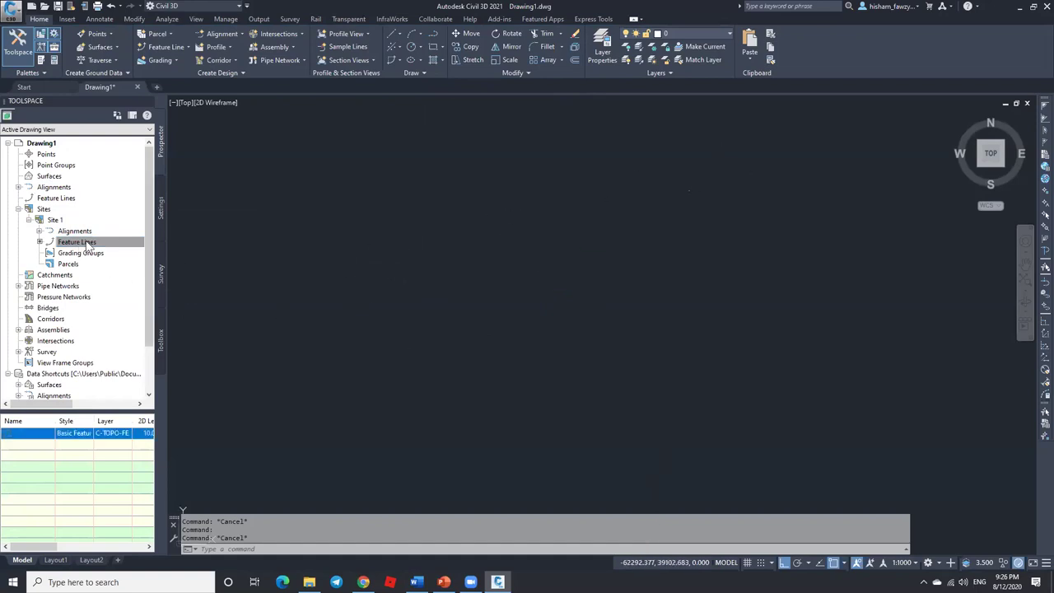
pyautogui.rightClick(46, 434)
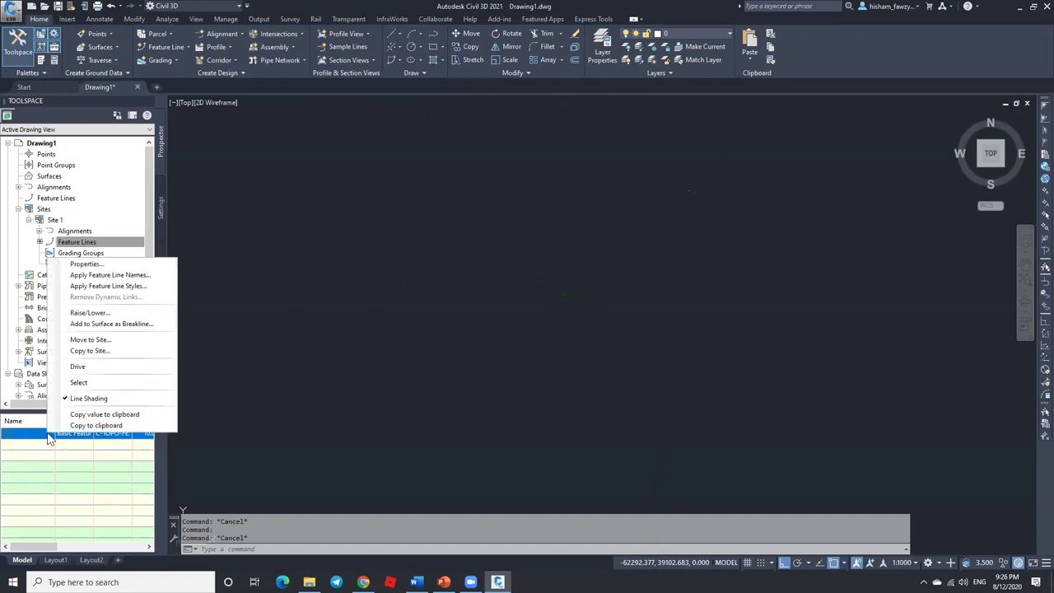
pyautogui.click(119, 382)
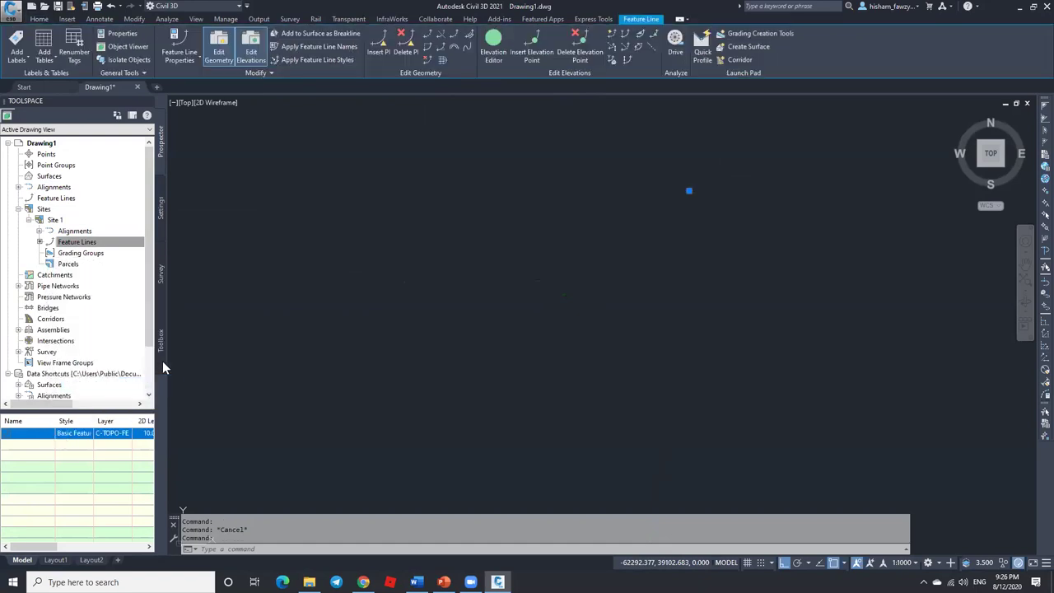
pyautogui.scroll(3, 680, 192)
pyautogui.rightClick(46, 434)
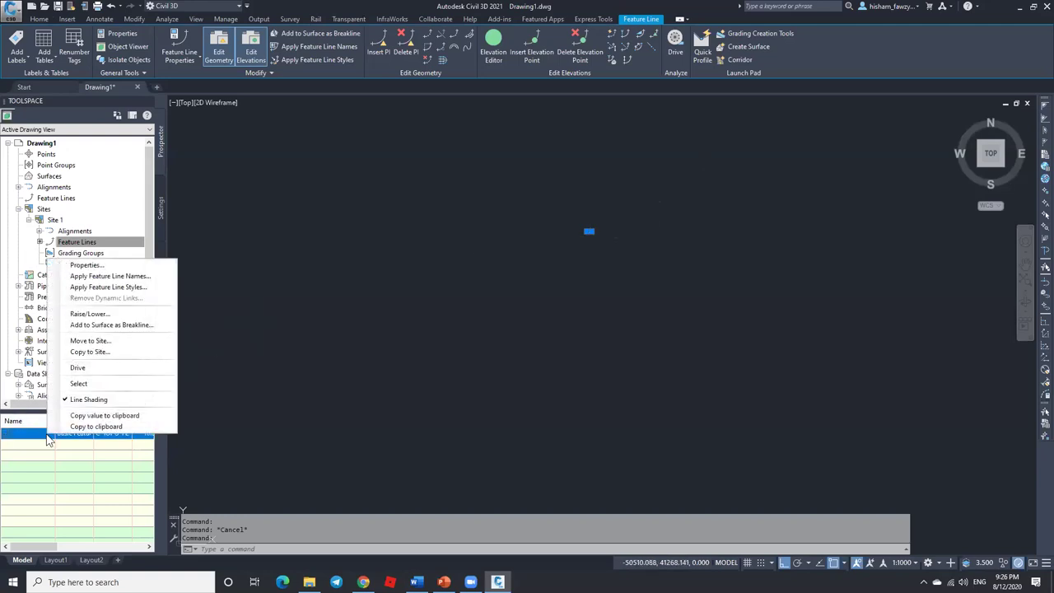
pyautogui.rightClick(123, 247)
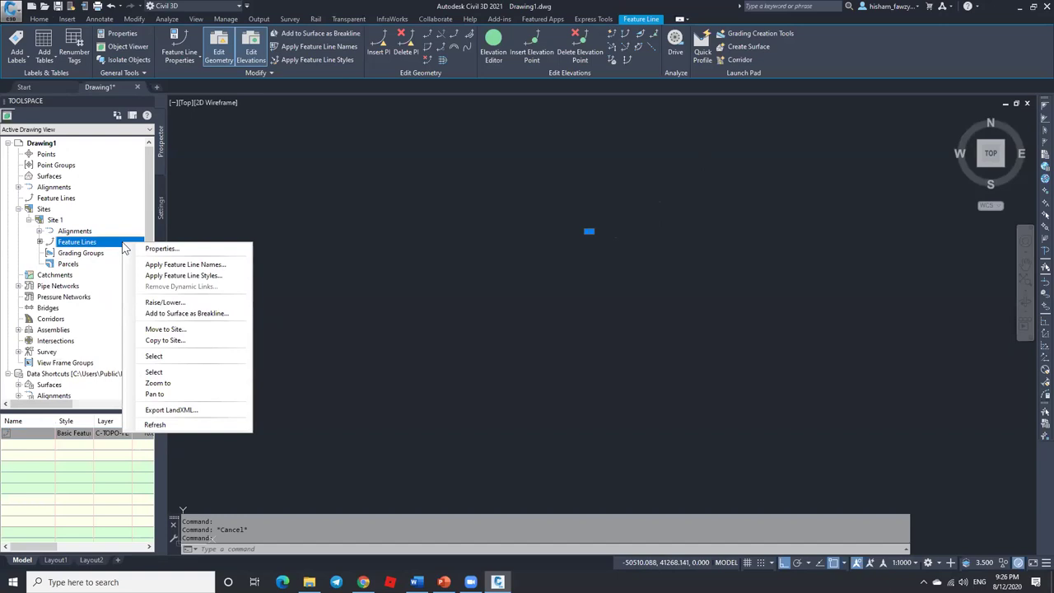
pyautogui.click(162, 383)
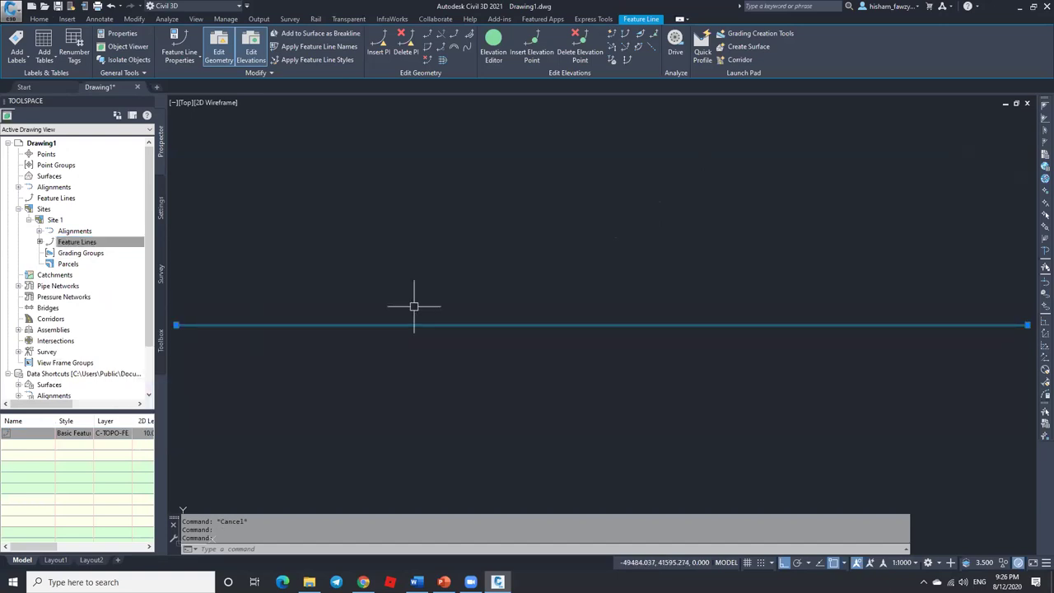
pyautogui.scroll(-4, 456, 243)
pyautogui.press('Escape')
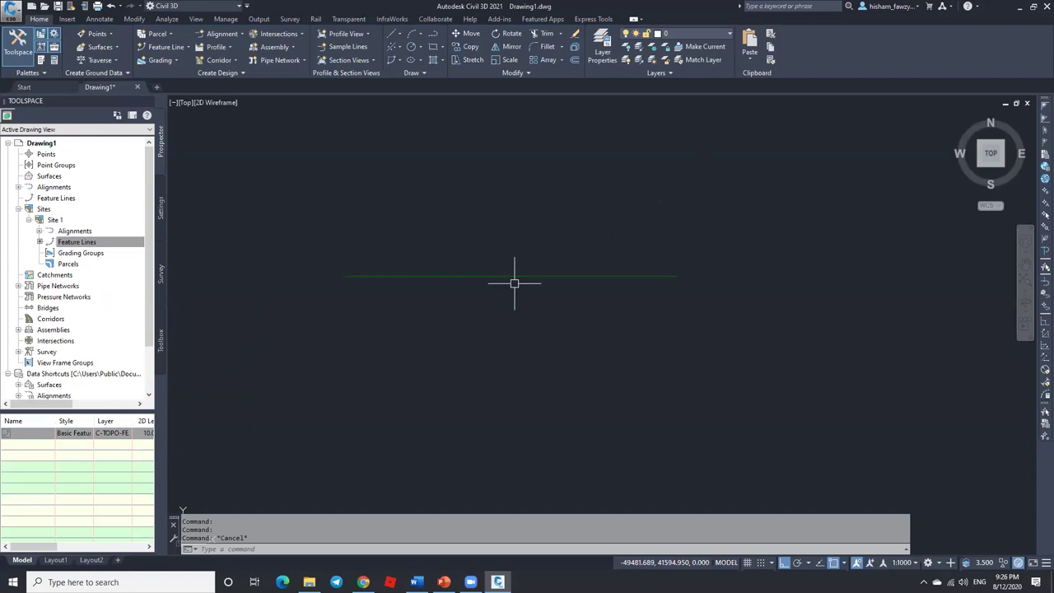
# Step: Place a manual COGO point above the lines with the default description
pyautogui.click(112, 33)
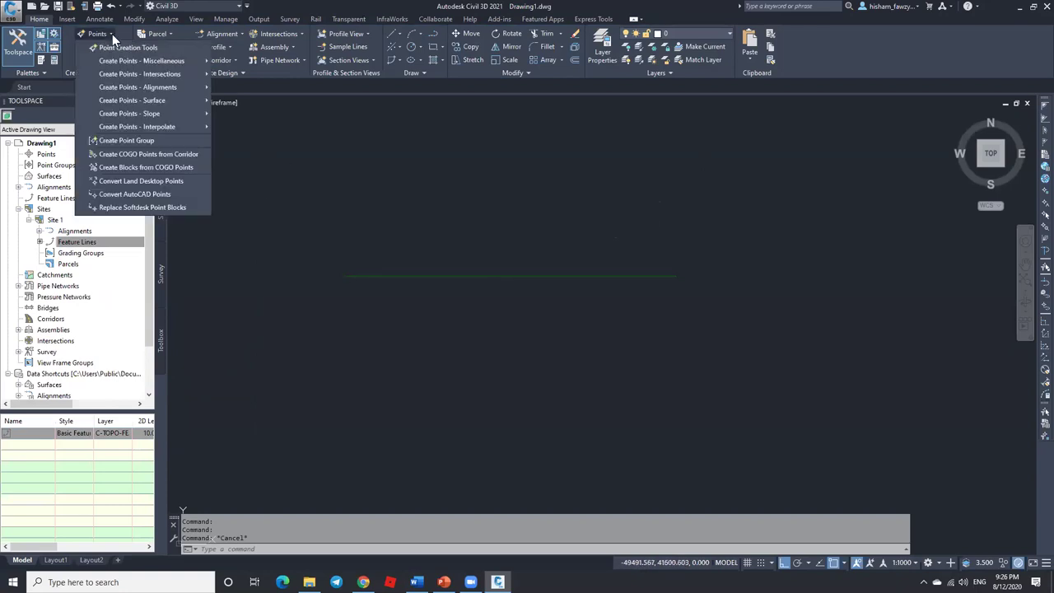
pyautogui.moveTo(176, 60)
pyautogui.click(255, 63)
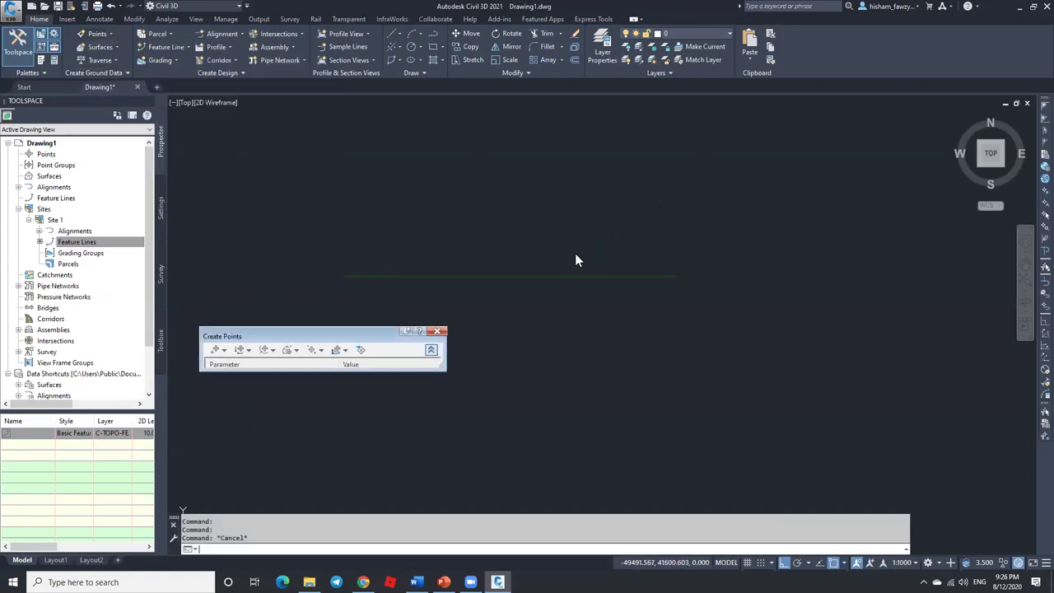
pyautogui.click(514, 245)
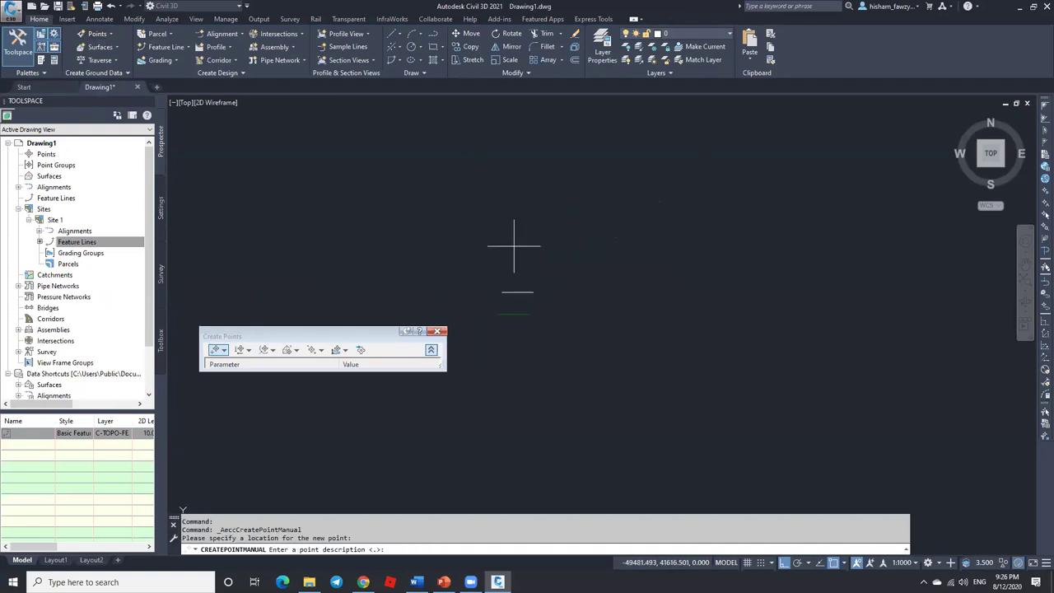
pyautogui.press('Return')
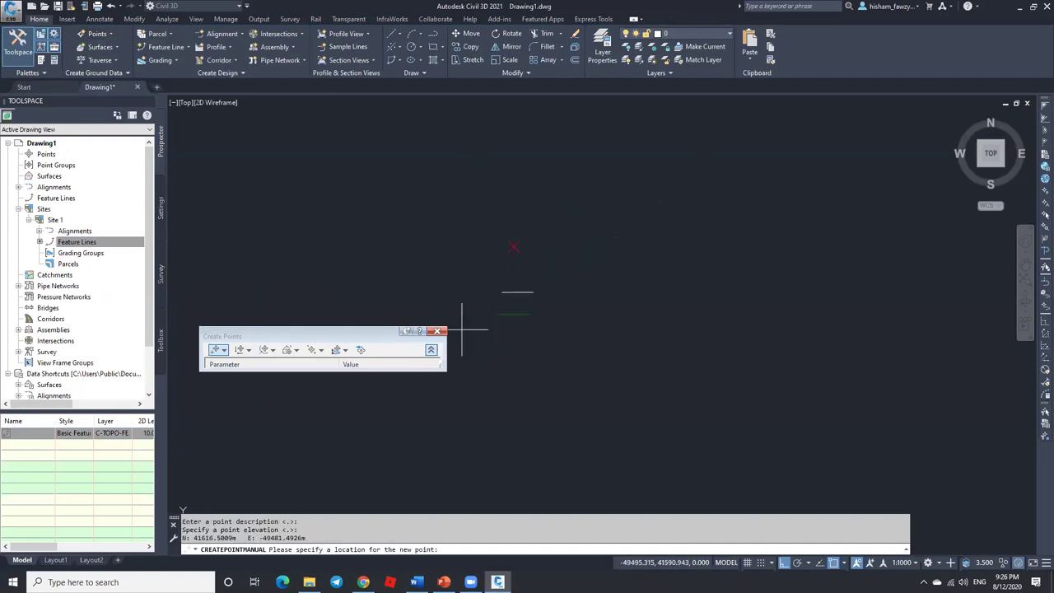
pyautogui.press('Escape')
pyautogui.press('Escape')
# Step: Pan the drawing view left and run the PO point command
pyautogui.scroll(5, 525, 245)
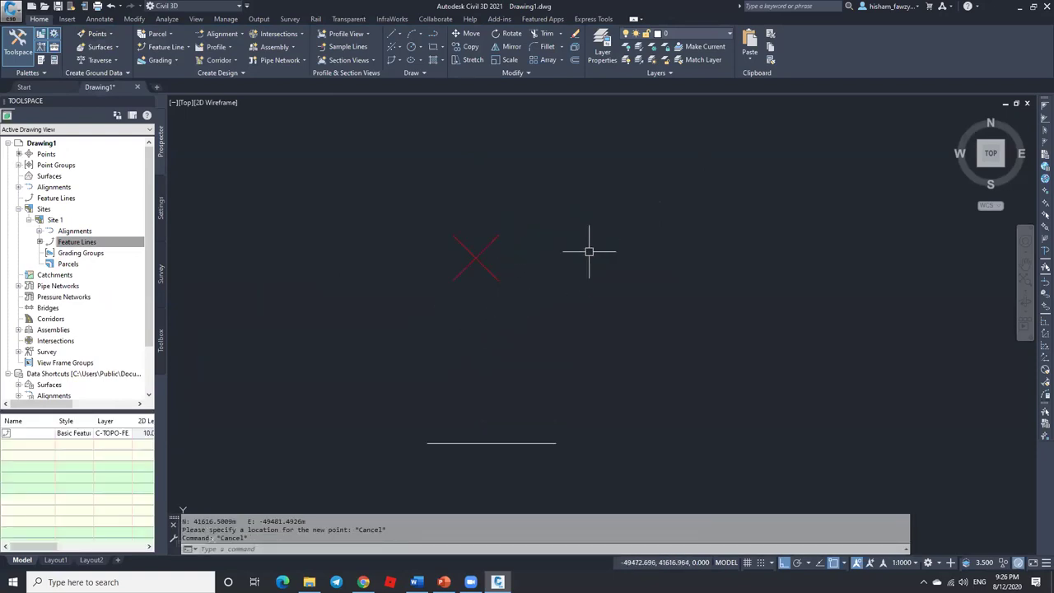
pyautogui.scroll(-4, 543, 260)
pyautogui.moveTo(615, 265); pyautogui.dragTo(552, 258, button='middle')
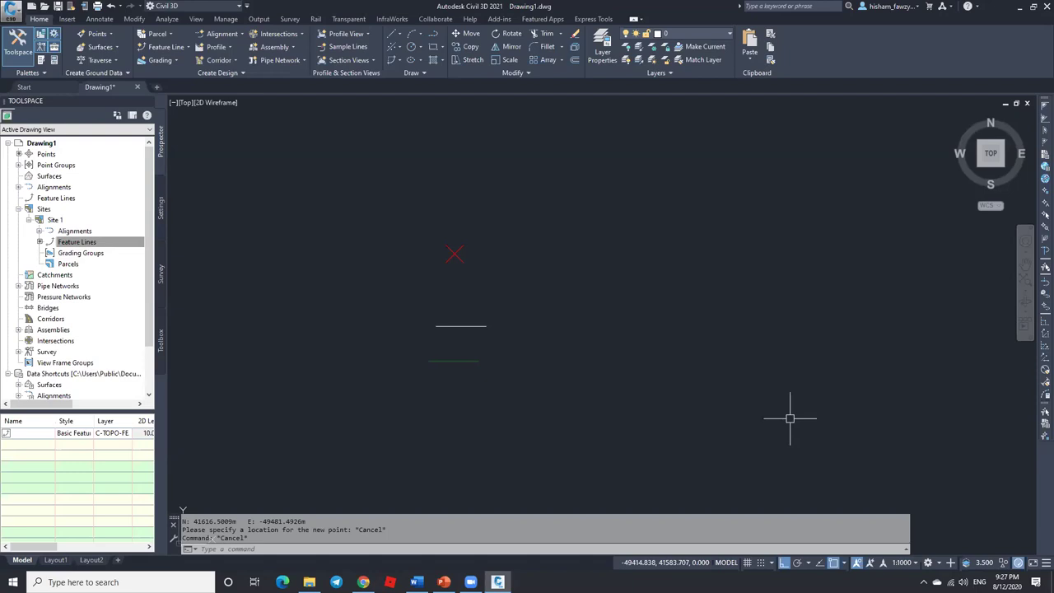
pyautogui.write('PO')
pyautogui.press('Return')
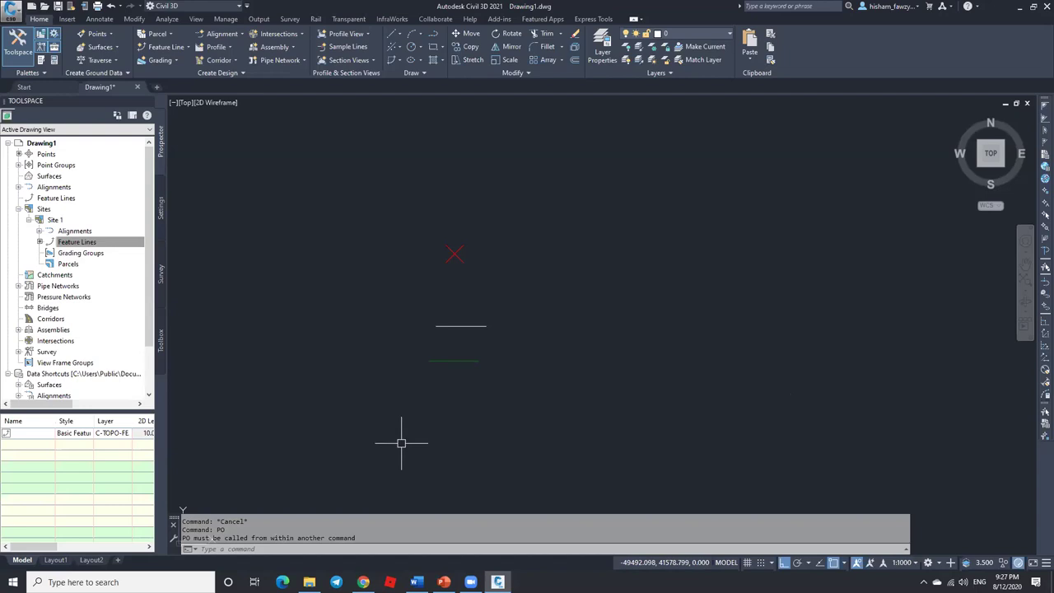
# Step: Place a plain AutoCAD point just to the right of the red X
pyautogui.click(425, 73)
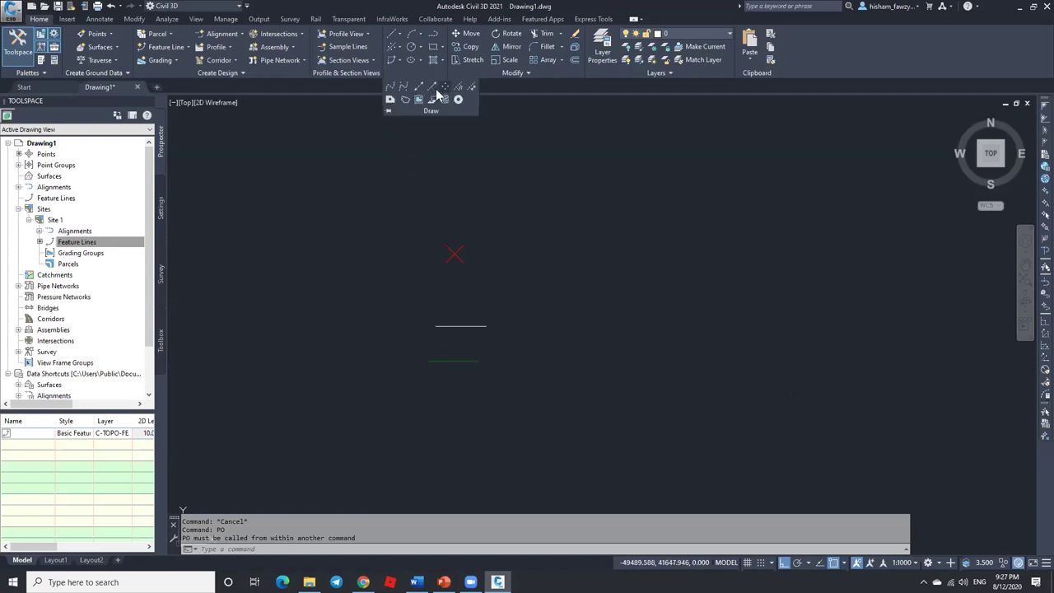
pyautogui.click(356, 555)
pyautogui.write('point')
pyautogui.press('Return')
pyautogui.click(506, 255)
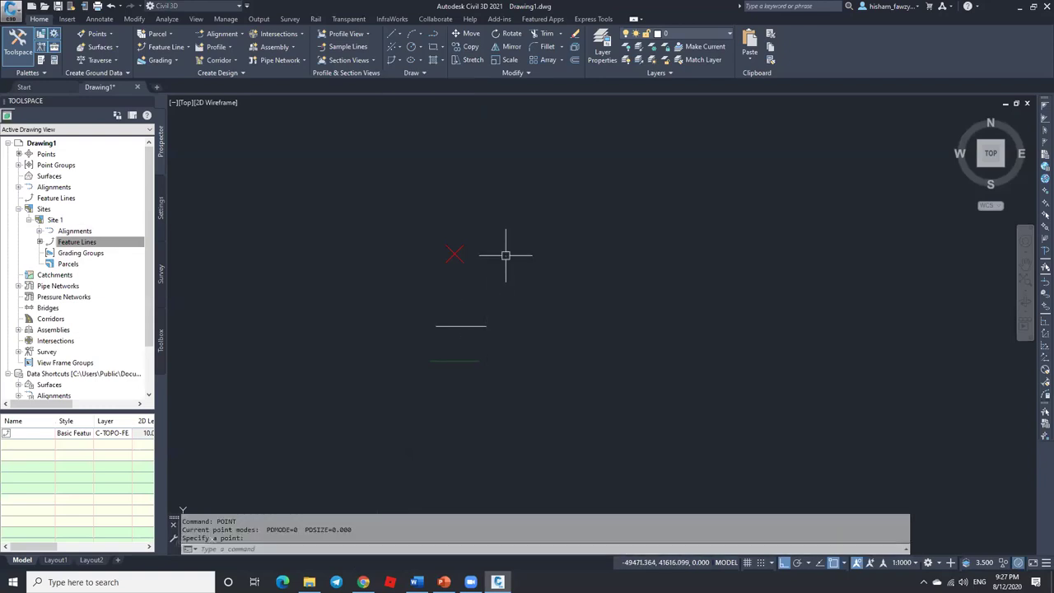
# Step: Zoom in and open the Point Style settings
pyautogui.scroll(7, 488, 262)
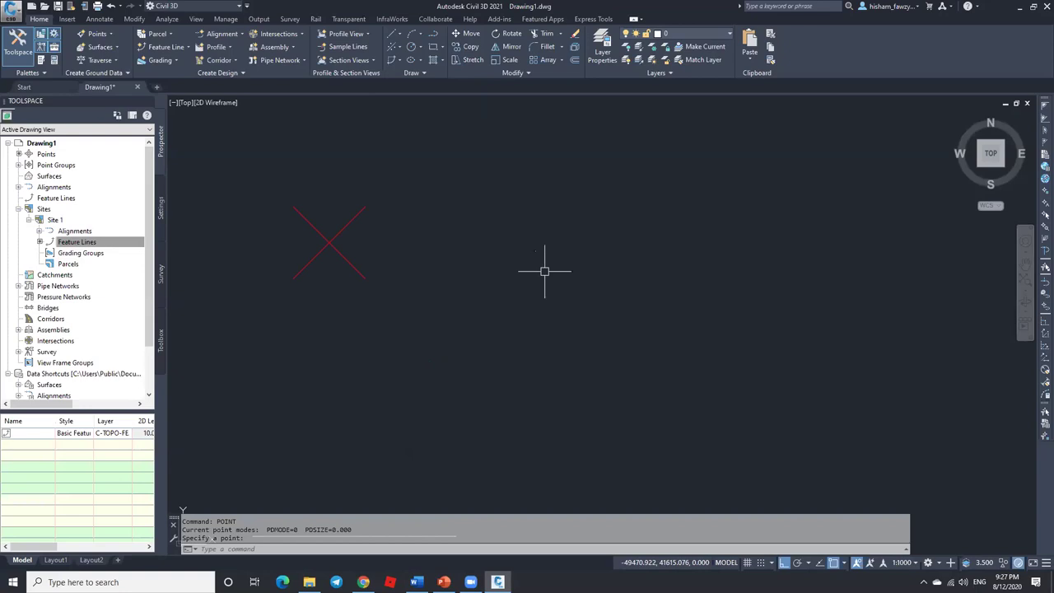
pyautogui.write('po')
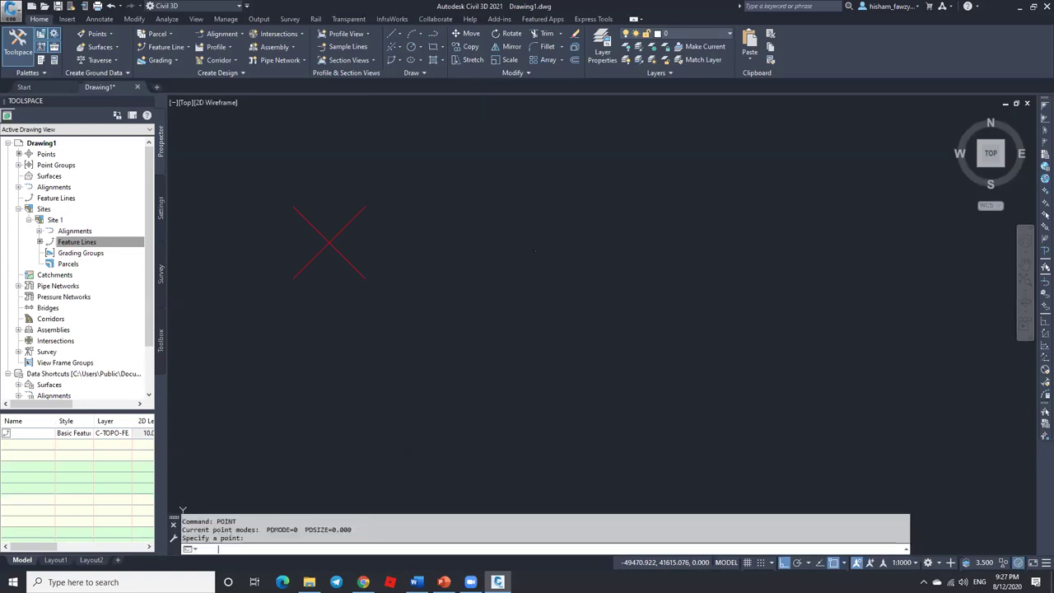
pyautogui.press('Return')
# Step: Give AutoCAD points the circle-with-X style, sized in absolute units
pyautogui.click(730, 336)
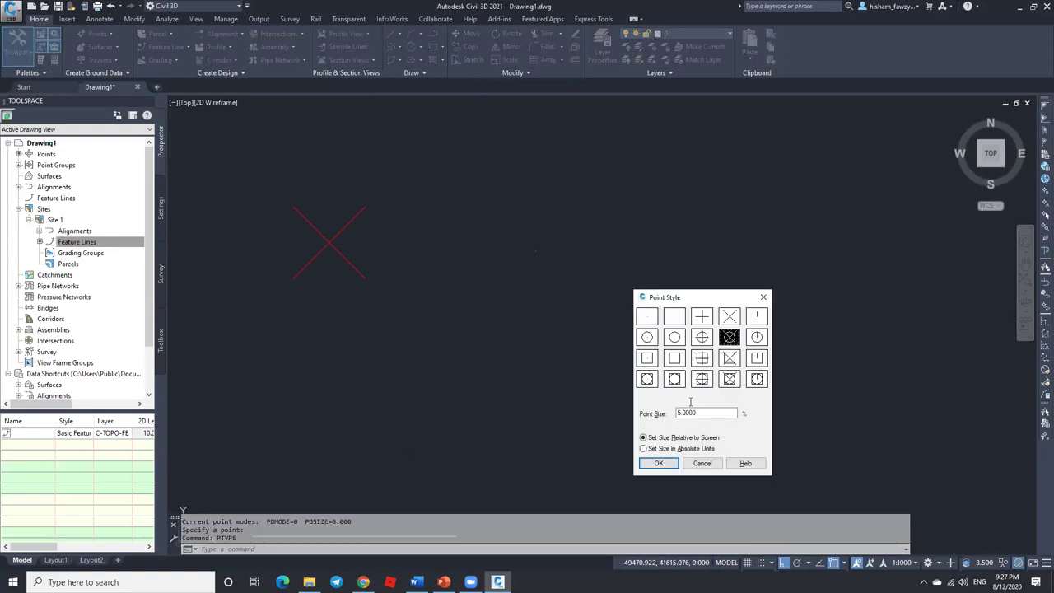
pyautogui.click(698, 448)
pyautogui.click(658, 463)
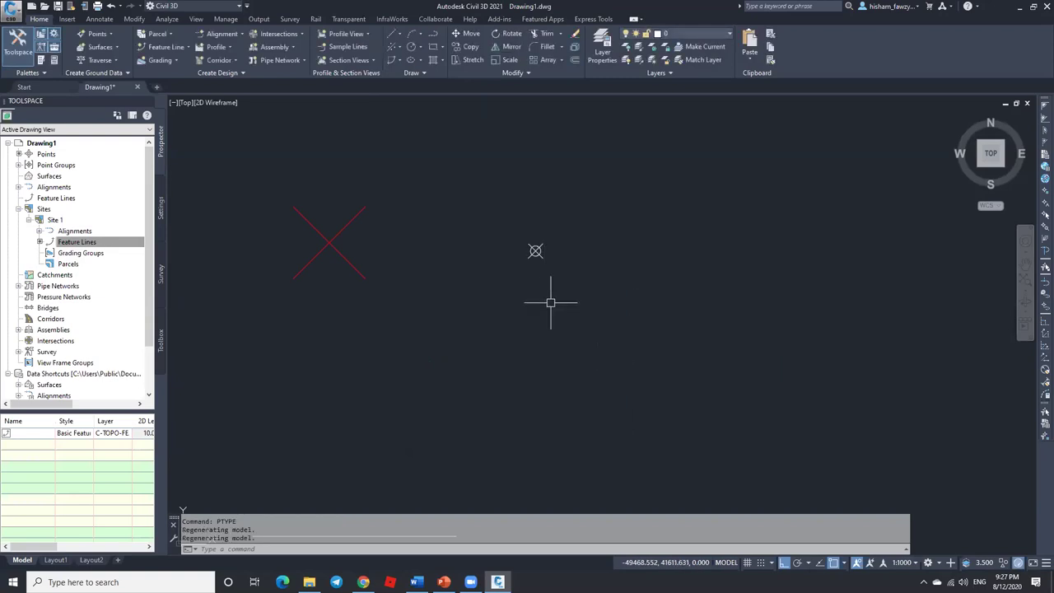
# Step: Set the point size to 2 drawing units in Point Style
pyautogui.moveTo(489, 224); pyautogui.dragTo(569, 205, button='middle')
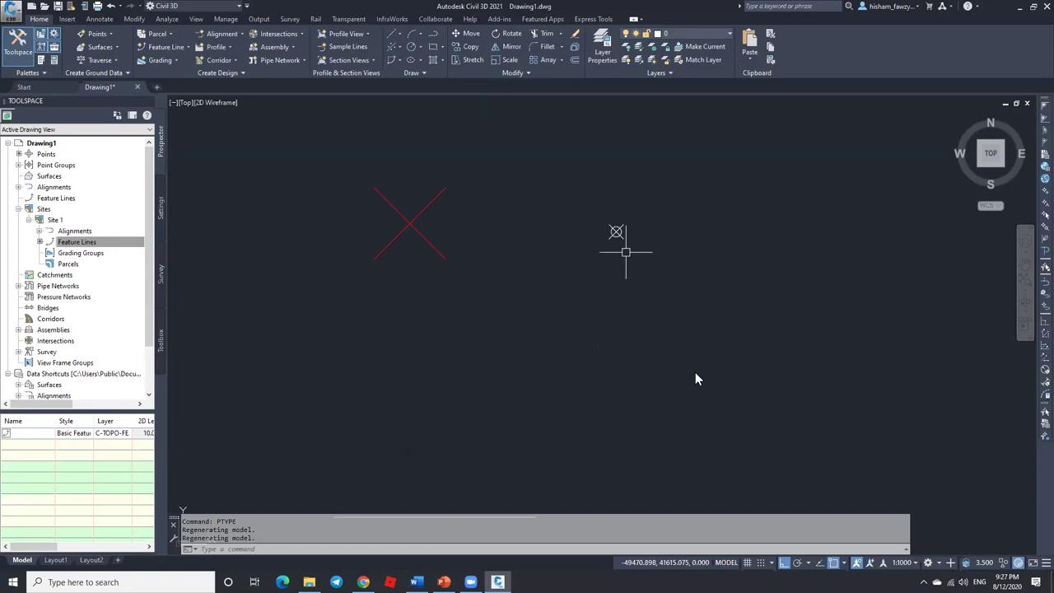
pyautogui.press('Return')
pyautogui.moveTo(701, 413); pyautogui.dragTo(661, 411)
pyautogui.write('2')
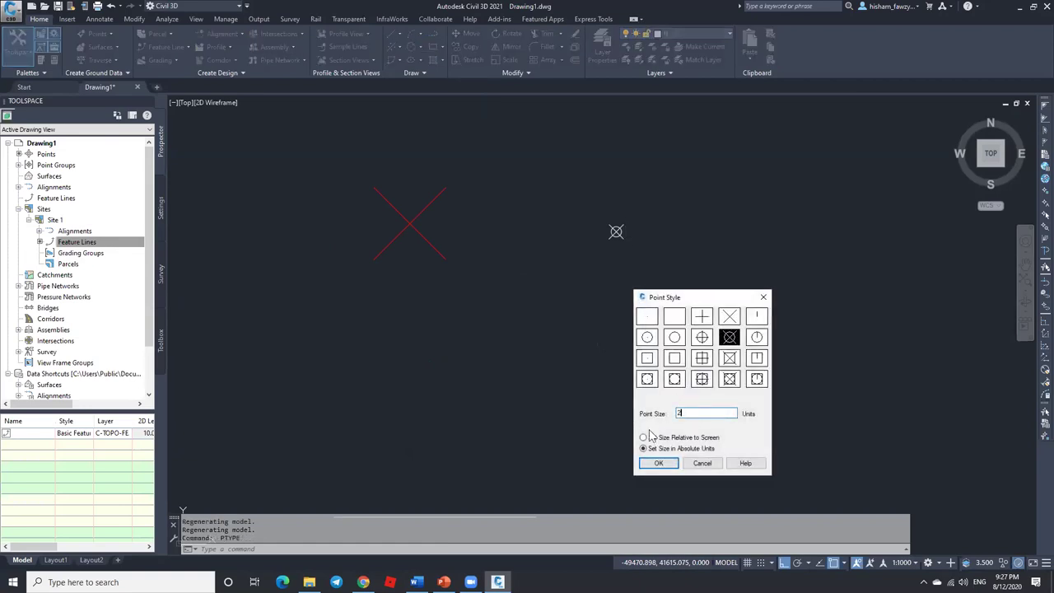
pyautogui.click(657, 462)
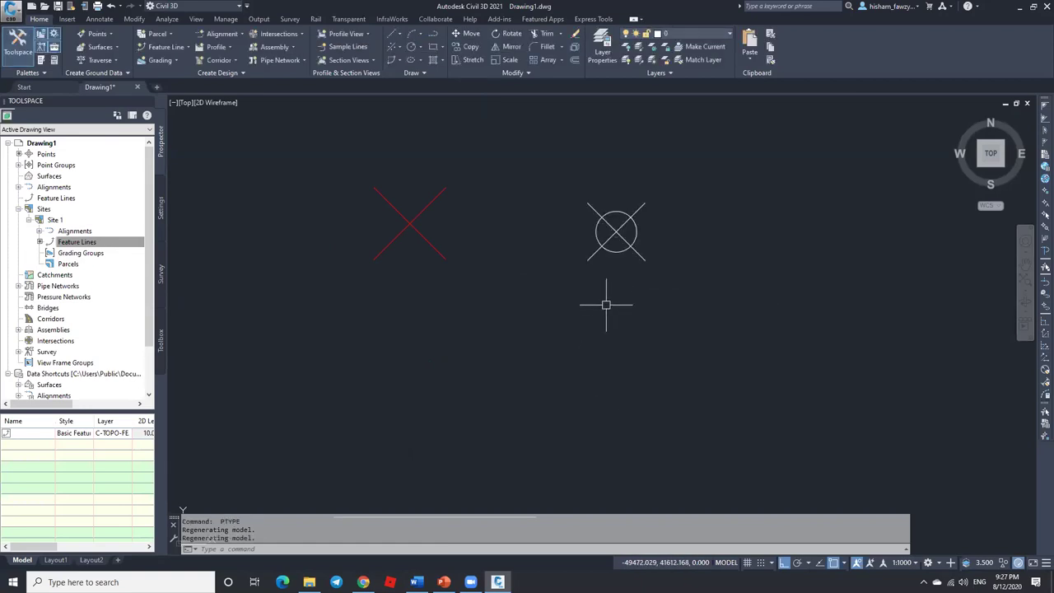
# Step: Check the circled-cross AutoCAD point, then select the red X COGO point
pyautogui.moveTo(595, 228)
pyautogui.mouseDown(button='middle')
pyautogui.moveTo(568, 242)
pyautogui.moveTo(647, 305)
pyautogui.mouseUp(button='middle')
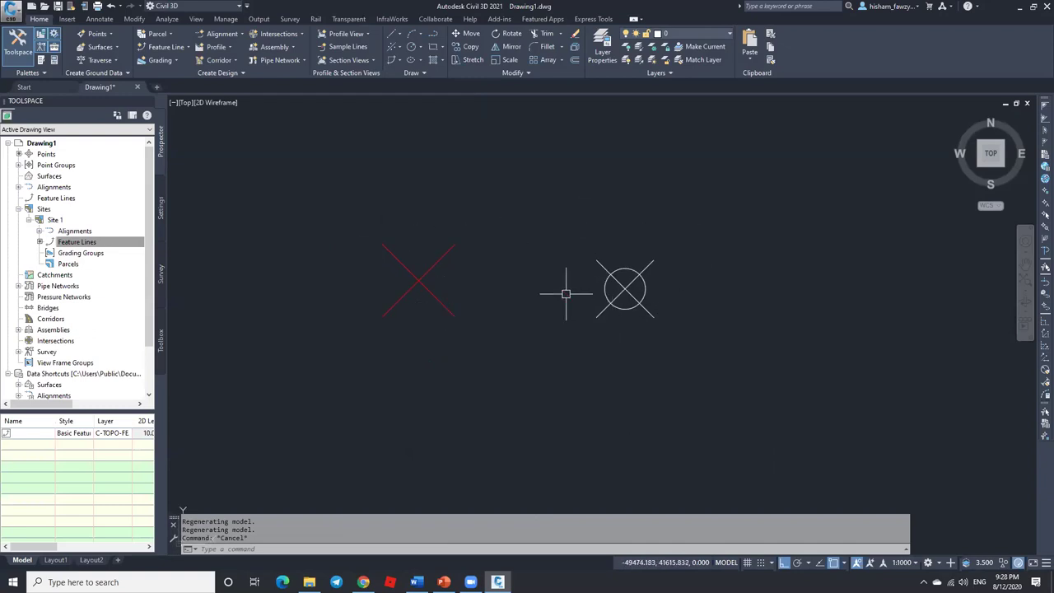
pyautogui.click(624, 288)
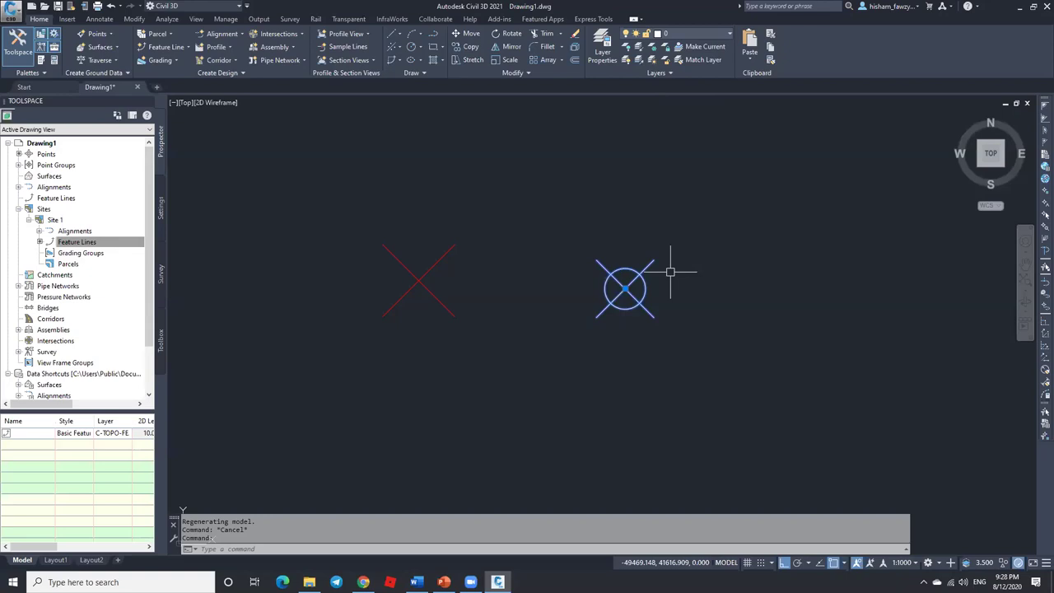
pyautogui.press('Escape')
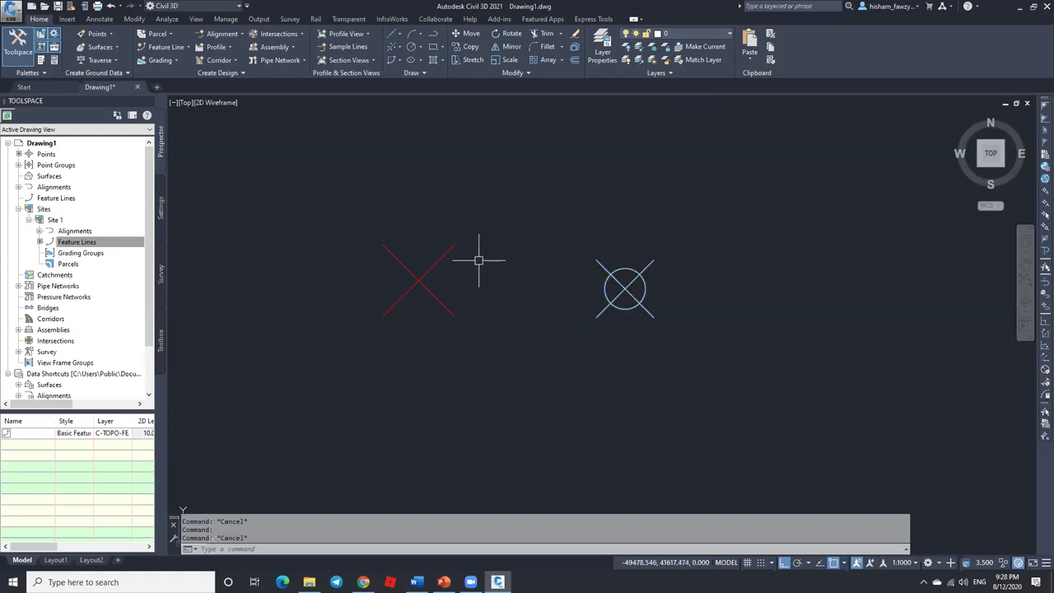
pyautogui.click(447, 256)
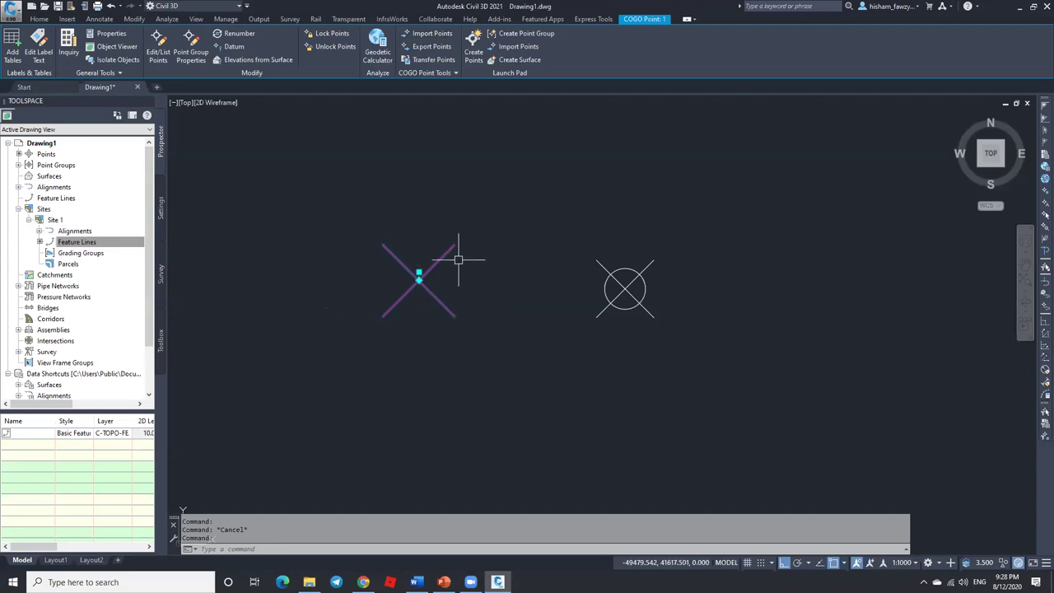
# Step: Review the COGO point's coordinates in the point editor, then close it
pyautogui.click(158, 43)
pyautogui.moveTo(548, 188); pyautogui.dragTo(373, 163)
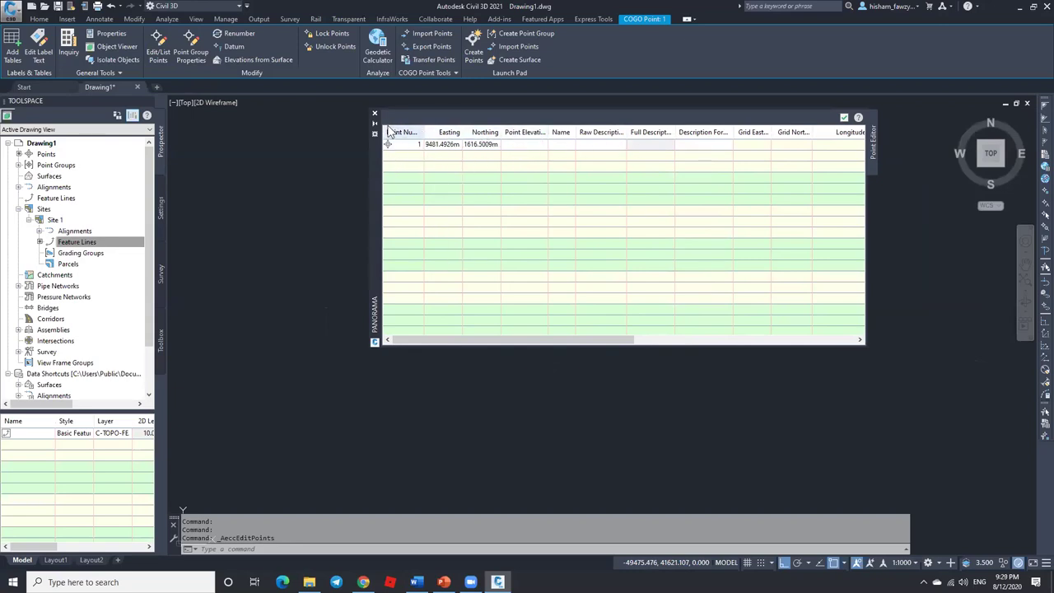
pyautogui.click(843, 118)
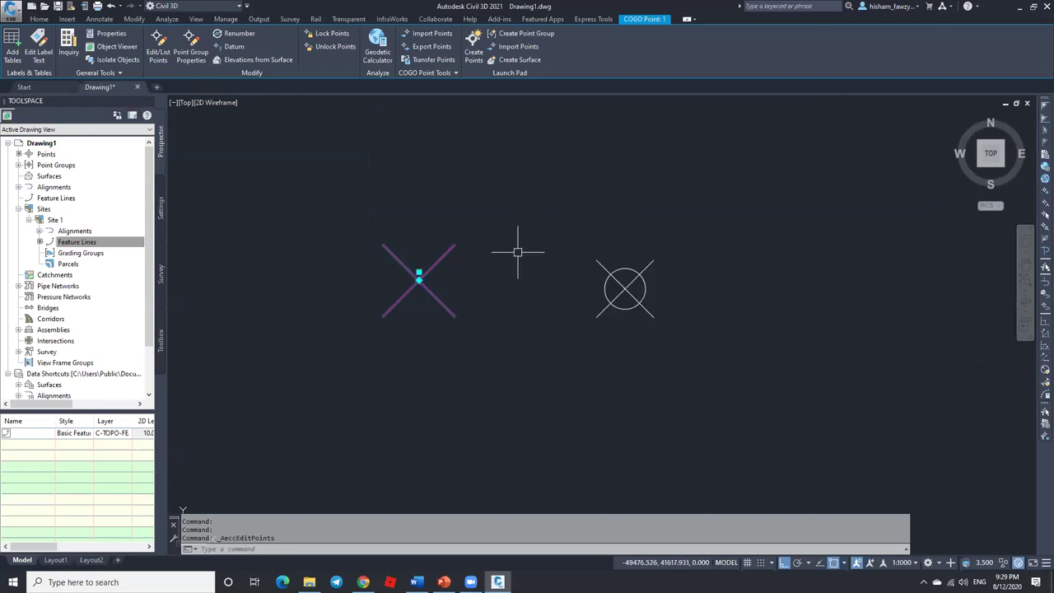
# Step: Show the COGO point's properties: layer V-NODE, easting -49481.4926, northing 41616.5009
pyautogui.press('Escape')
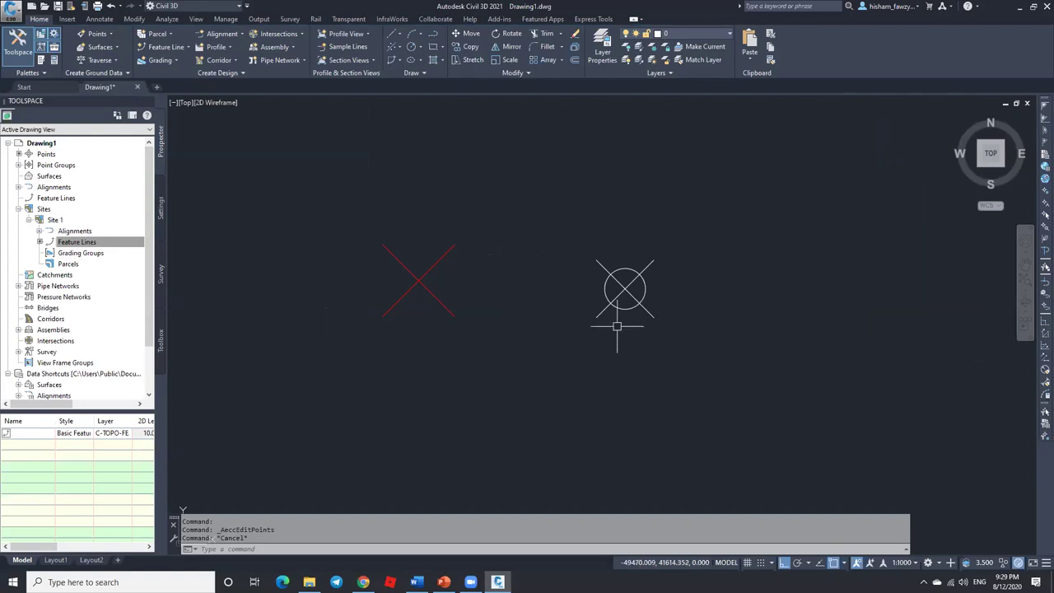
pyautogui.click(440, 303)
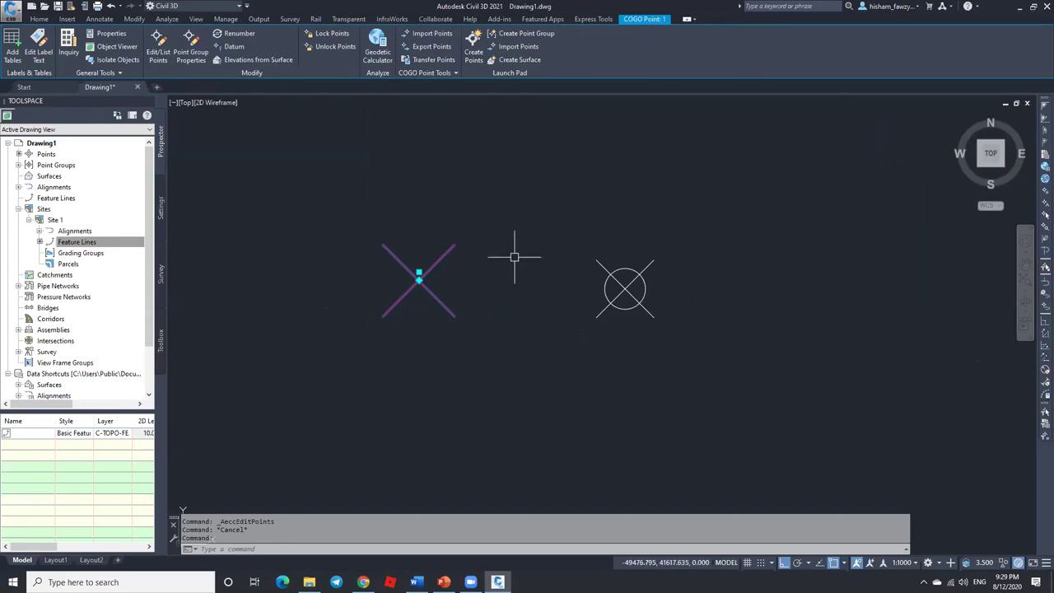
pyautogui.press('Escape')
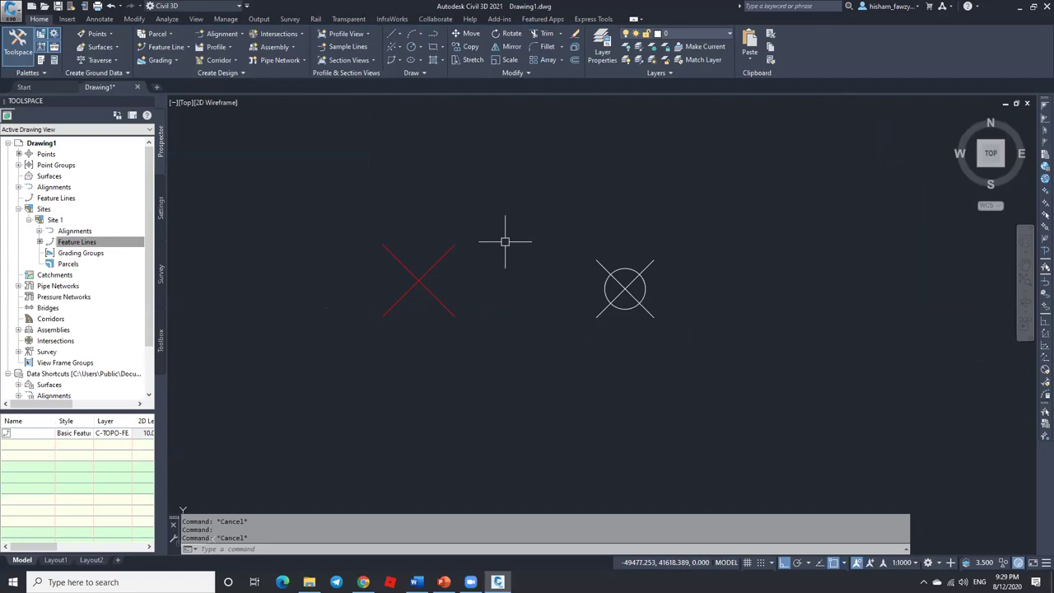
pyautogui.scroll(-5, 505, 241)
pyautogui.scroll(5, 512, 228)
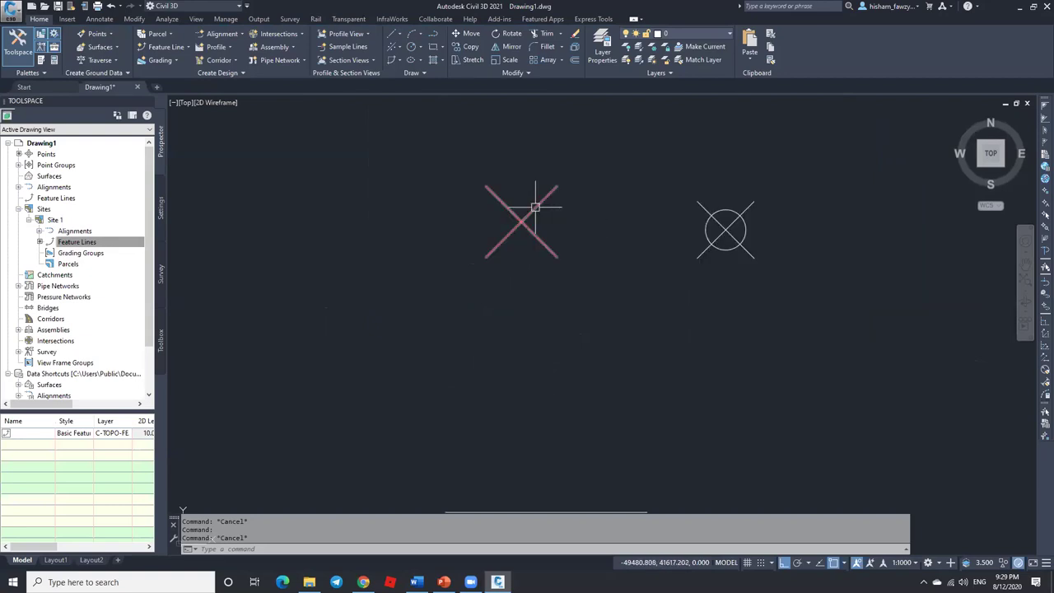
pyautogui.click(536, 206)
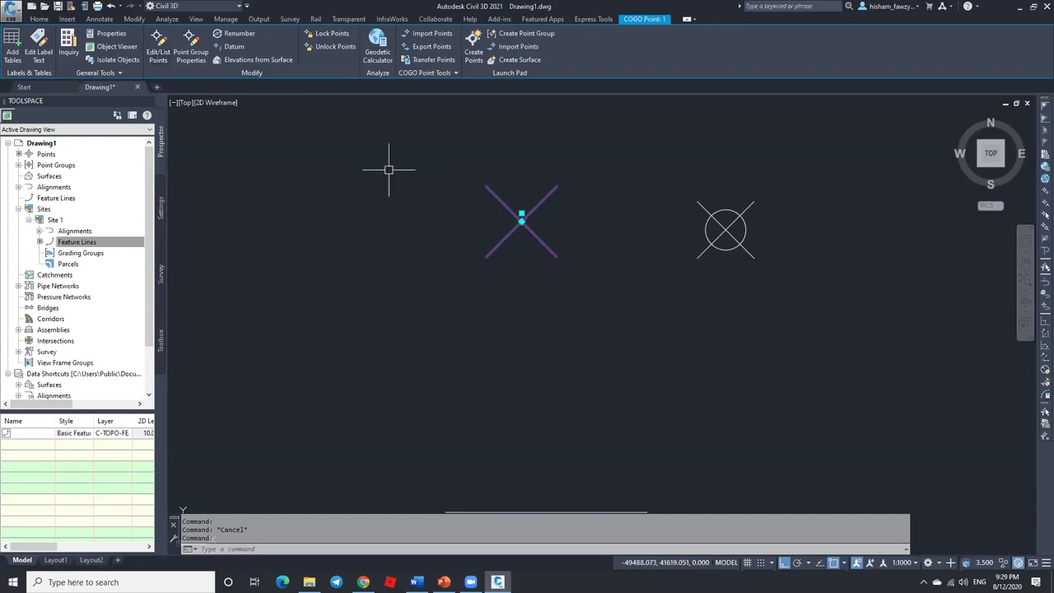
pyautogui.hotkey('ctrl', '1')
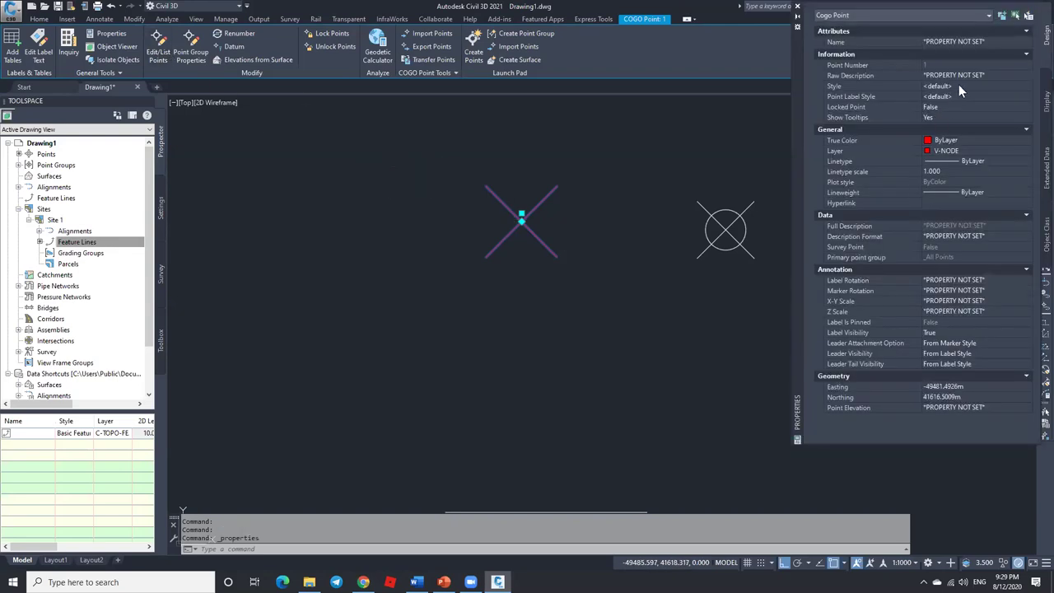
# Step: Change the COGO point's label style to Northing and Easting
pyautogui.click(976, 87)
pyautogui.click(976, 96)
pyautogui.click(1025, 97)
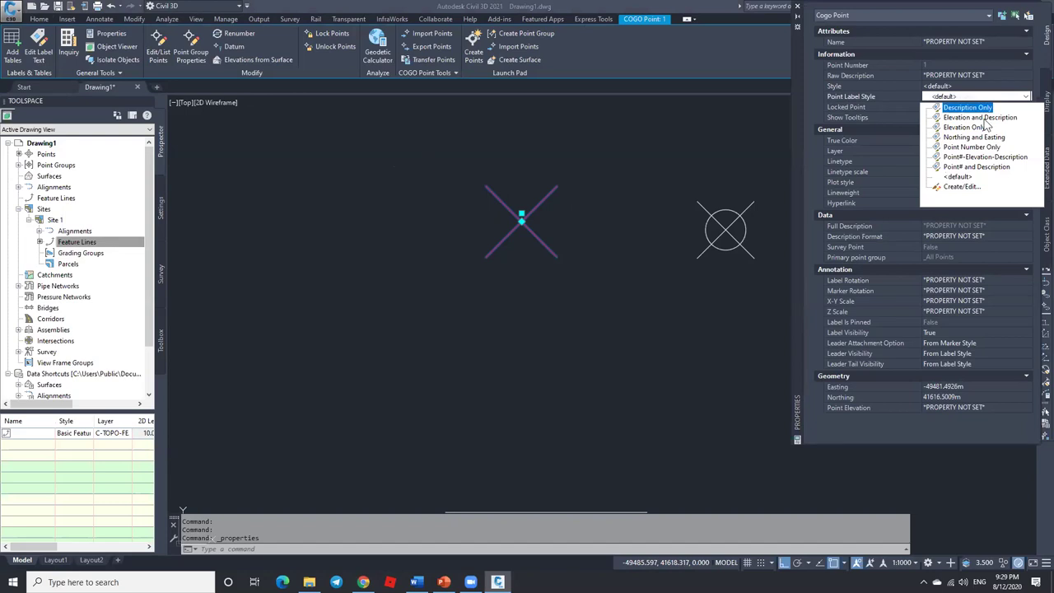
pyautogui.click(978, 142)
pyautogui.click(796, 5)
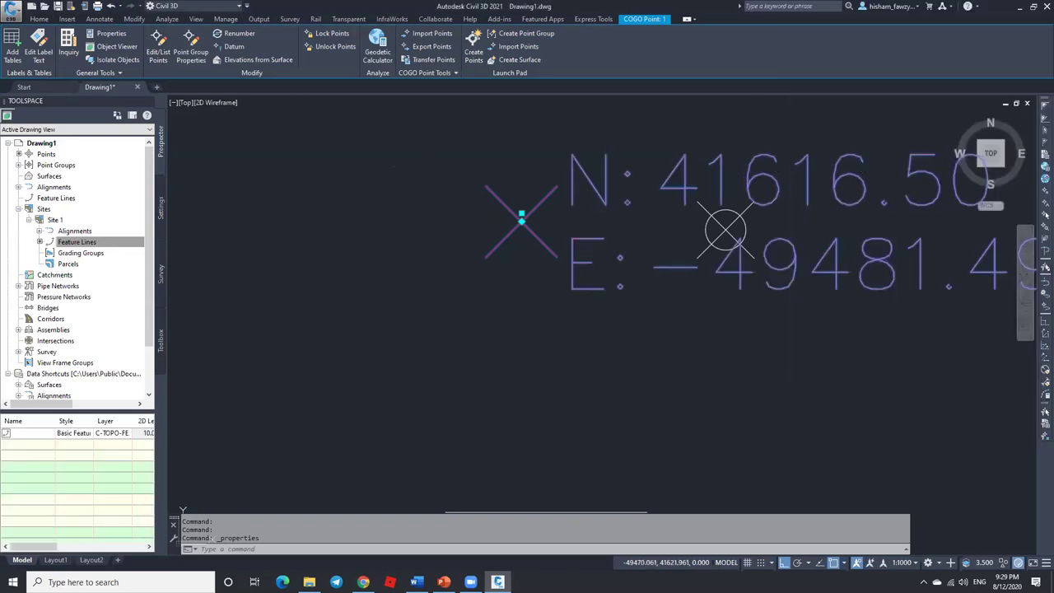
pyautogui.scroll(-5, 604, 327)
# Step: Move the COGO point due north to northing 41639.77 with the M command
pyautogui.write('m')
pyautogui.press('Return')
pyautogui.click(605, 289)
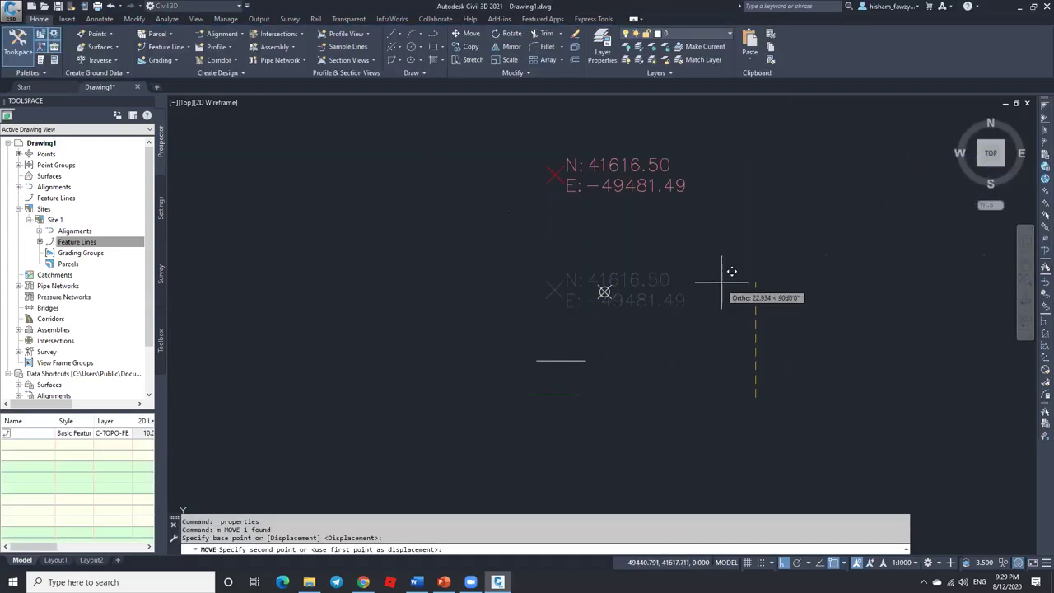
pyautogui.click(609, 179)
pyautogui.press('Escape')
pyautogui.scroll(4, 526, 206)
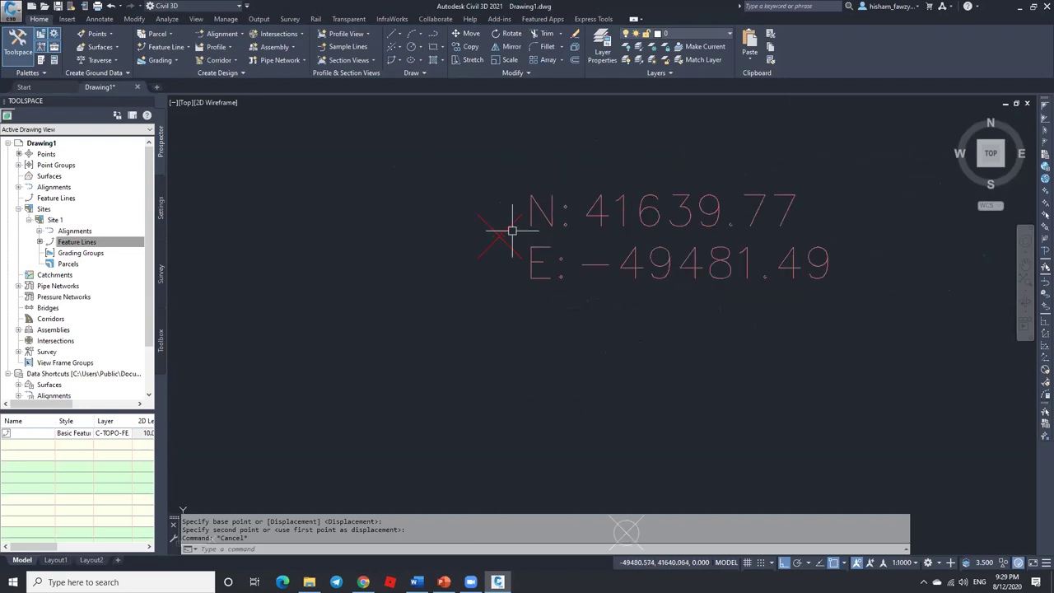
pyautogui.click(505, 247)
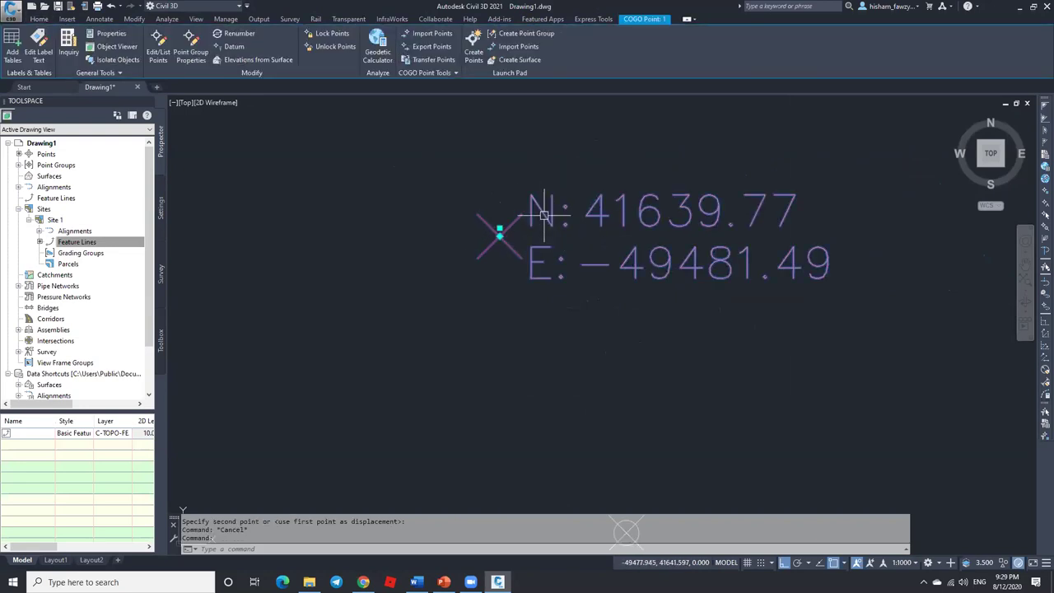
pyautogui.press('Escape')
pyautogui.click(499, 237)
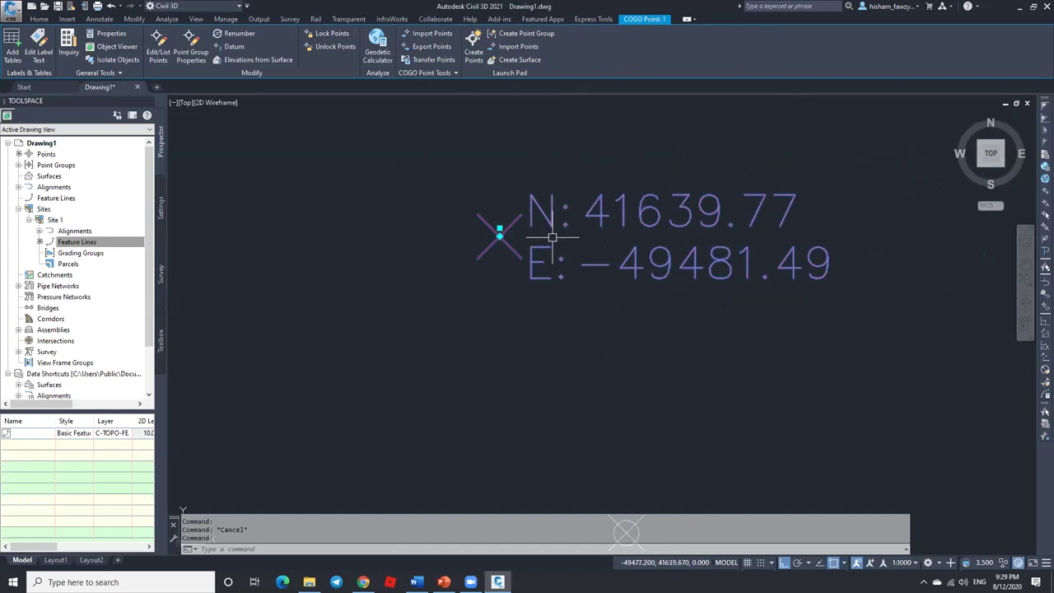
pyautogui.press('Escape')
# Step: List the drawing's points and widen the Easting column to show -49481.4926 in full
pyautogui.click(18, 209)
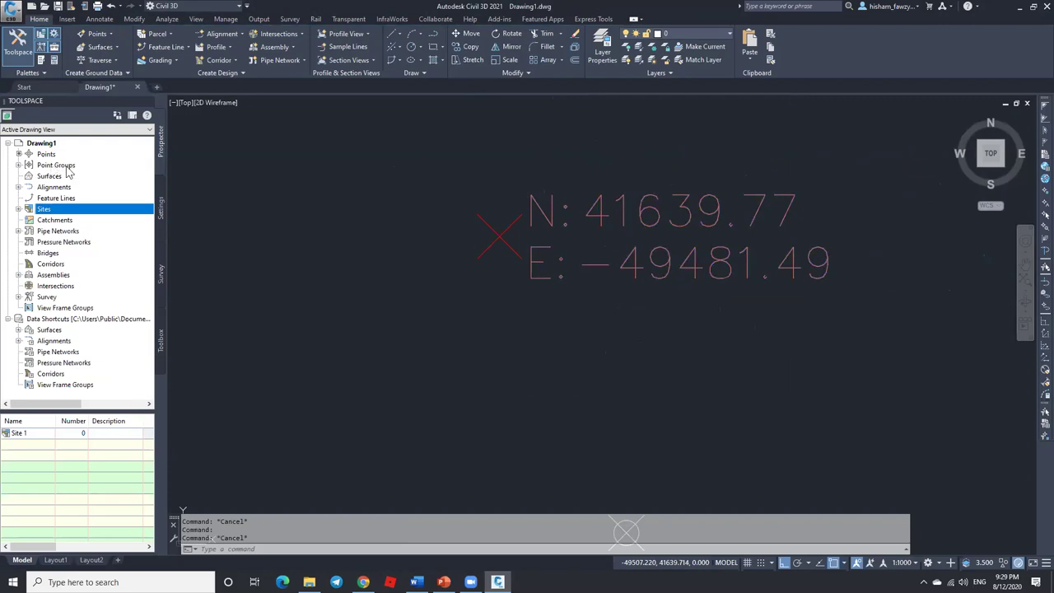
pyautogui.click(48, 154)
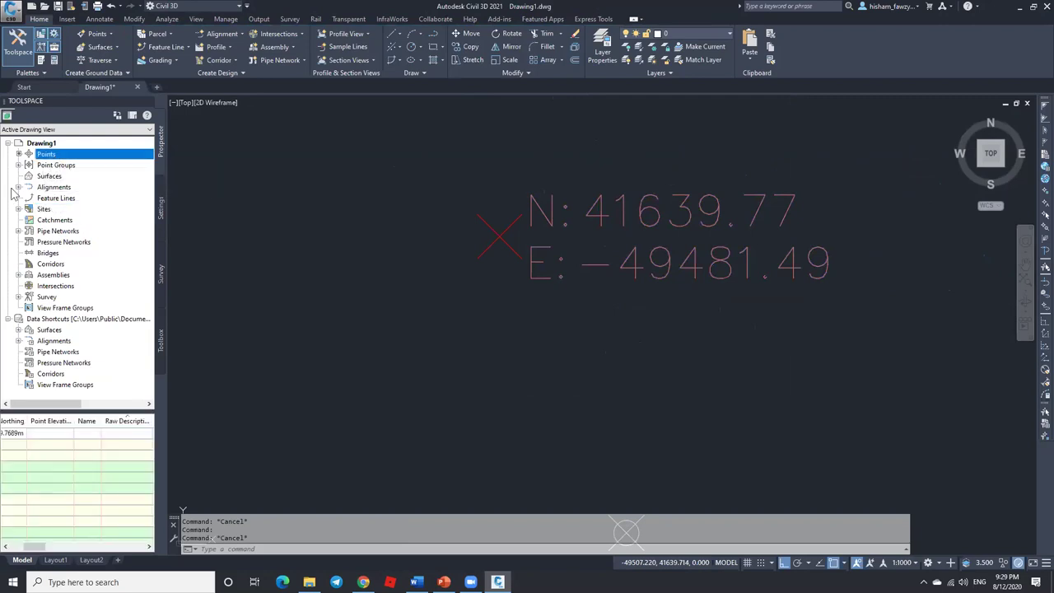
pyautogui.moveTo(37, 547); pyautogui.dragTo(16, 548)
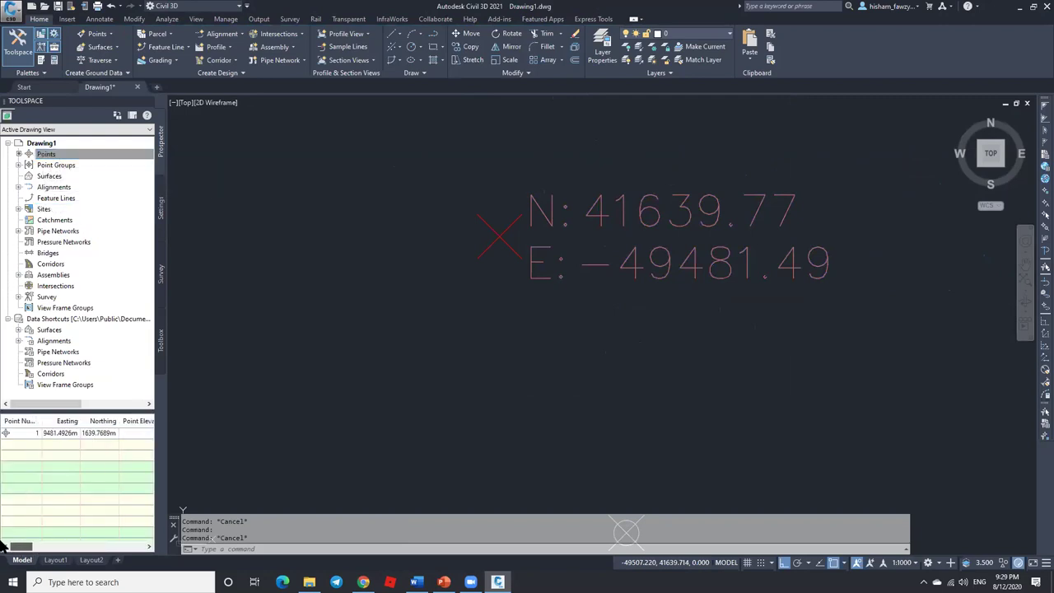
pyautogui.click(30, 433)
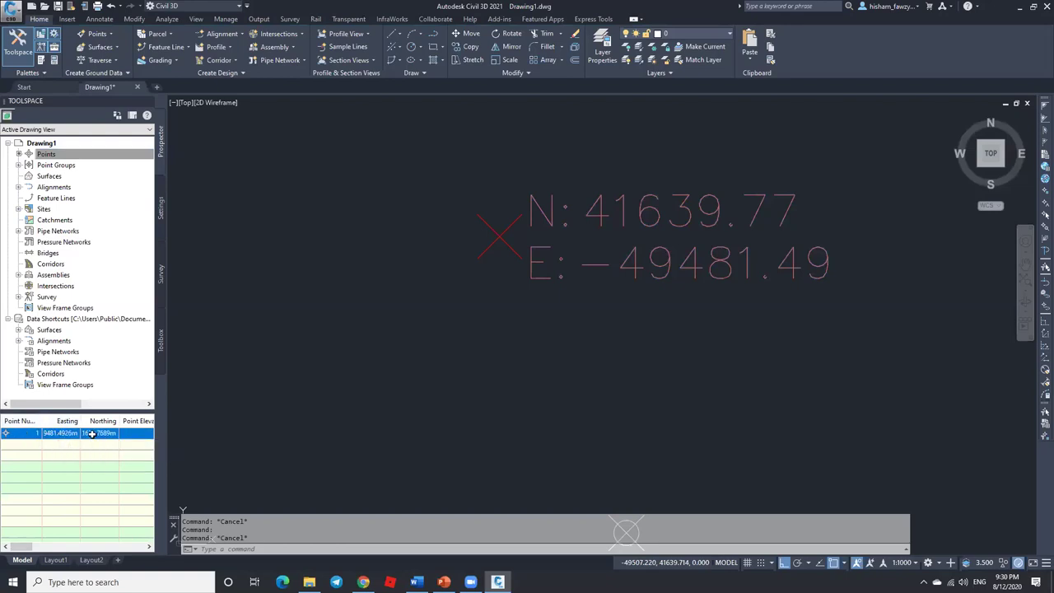
pyautogui.moveTo(80, 421); pyautogui.dragTo(149, 421)
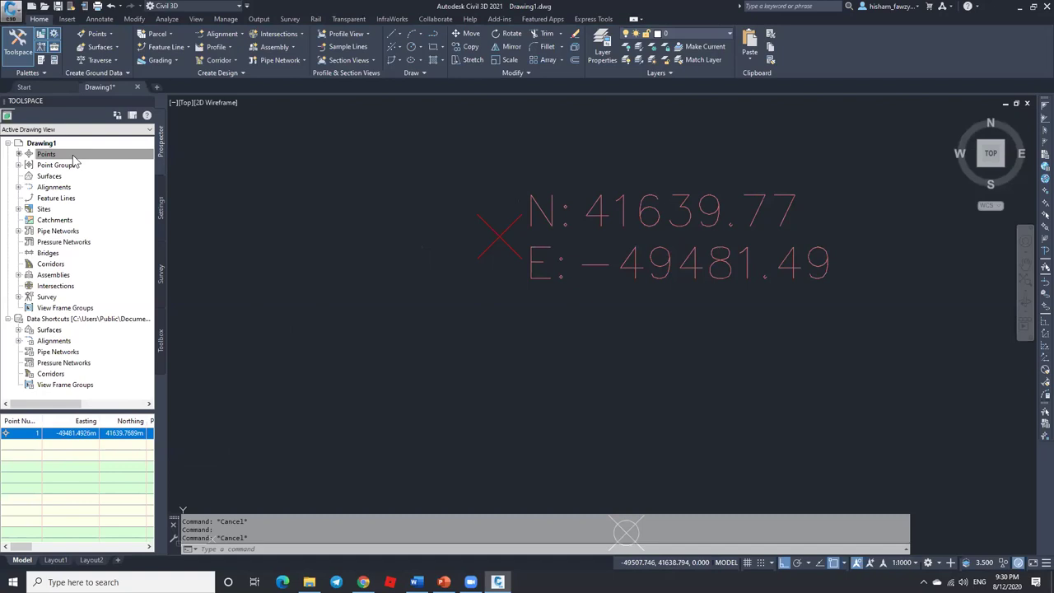
pyautogui.scroll(-4, 447, 282)
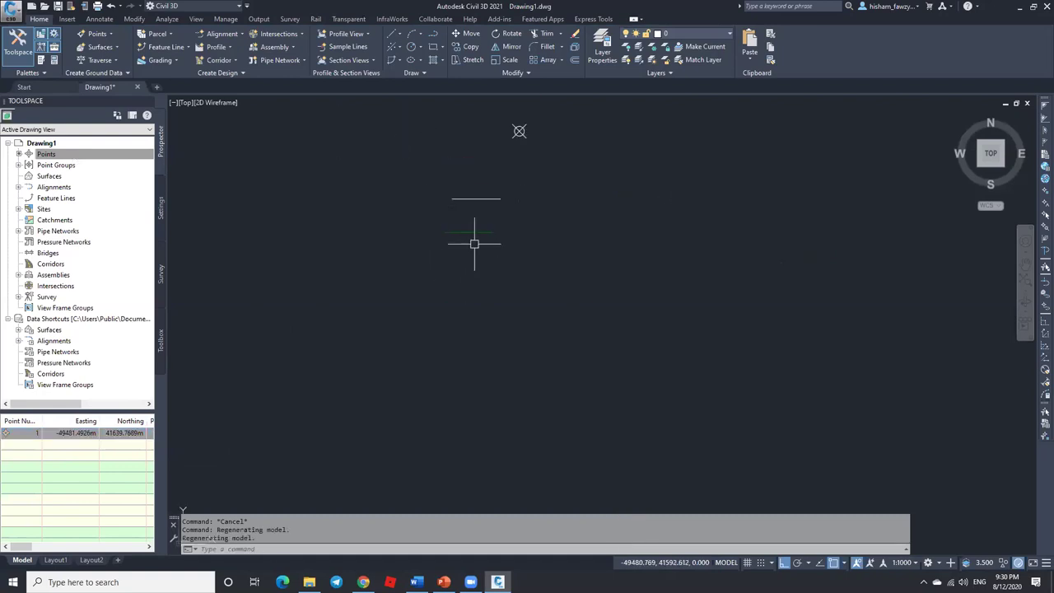
# Step: Lay out a new tangent-only alignment as one straight segment across the drawing
pyautogui.click(234, 34)
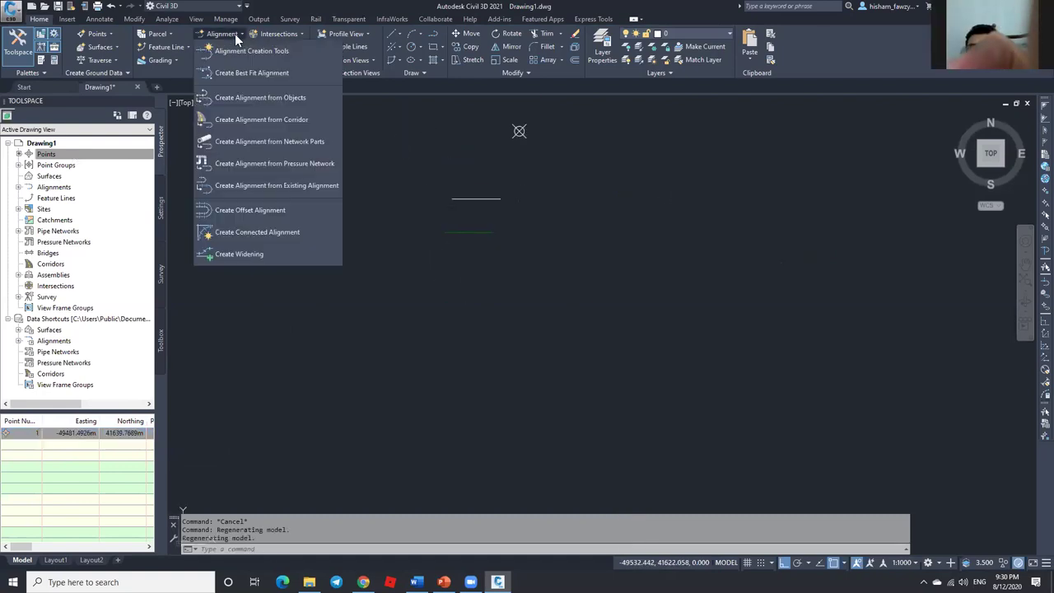
pyautogui.click(255, 52)
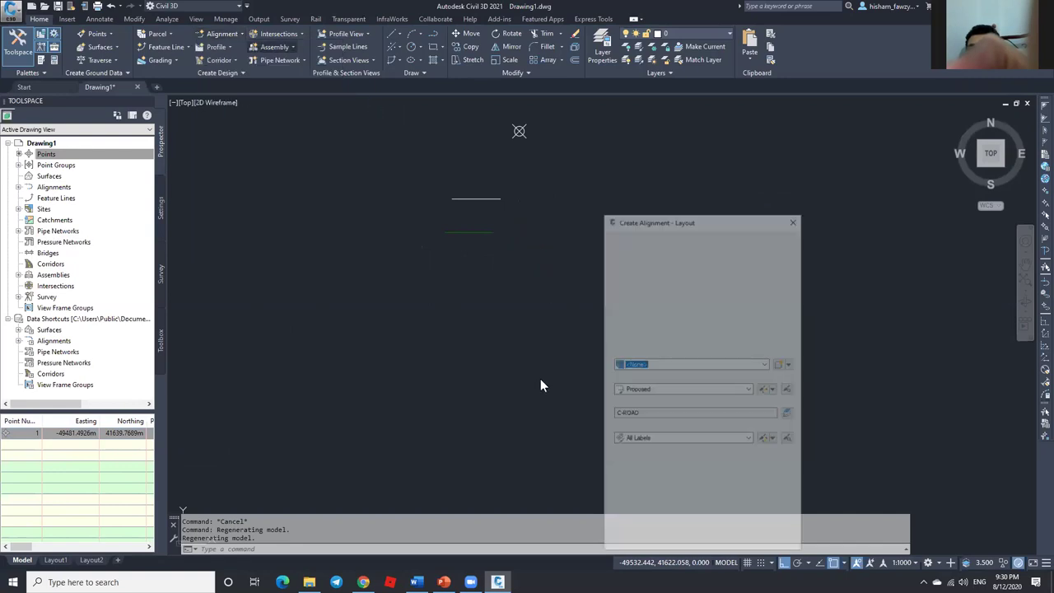
pyautogui.click(662, 540)
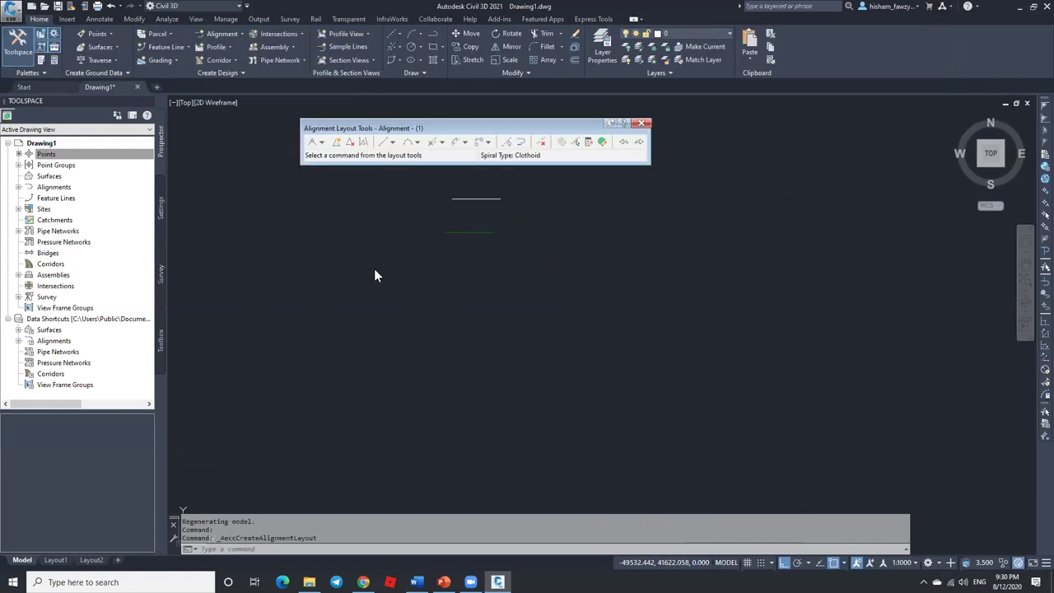
pyautogui.click(313, 142)
pyautogui.click(356, 301)
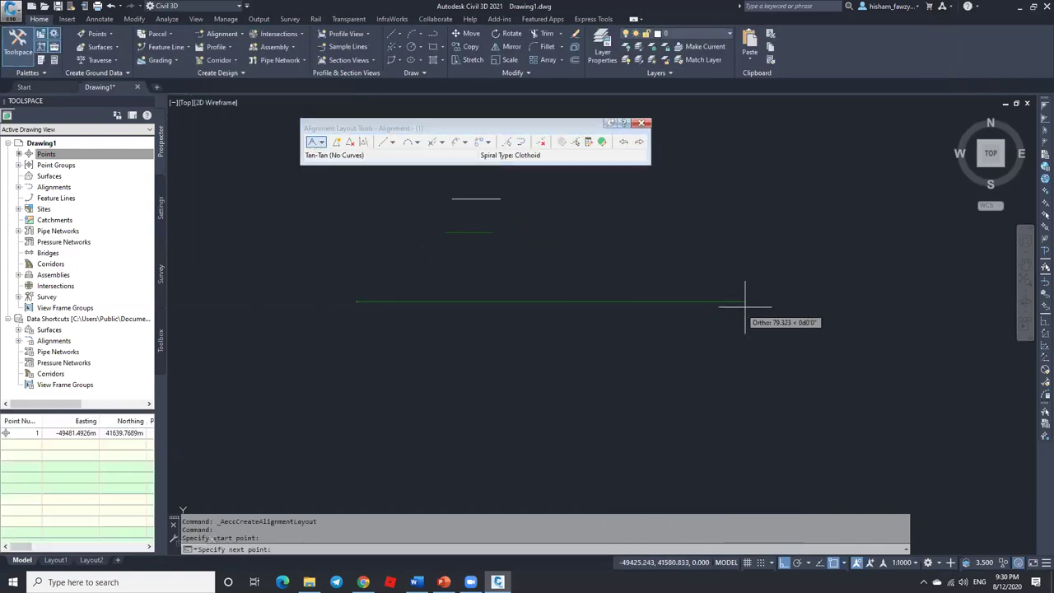
pyautogui.click(749, 301)
pyautogui.press('Escape')
pyautogui.press('Escape')
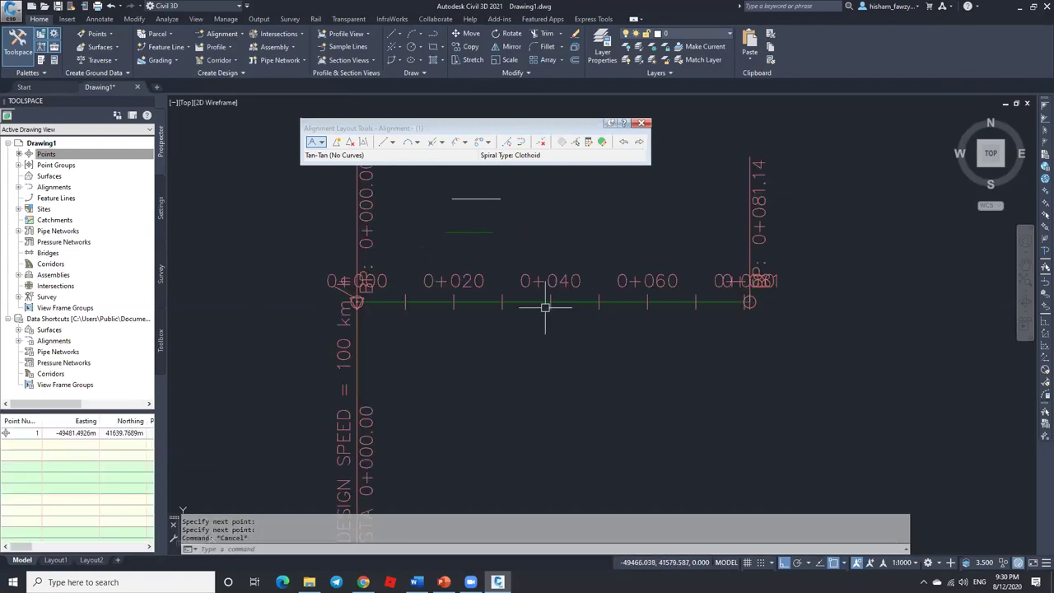
pyautogui.click(540, 302)
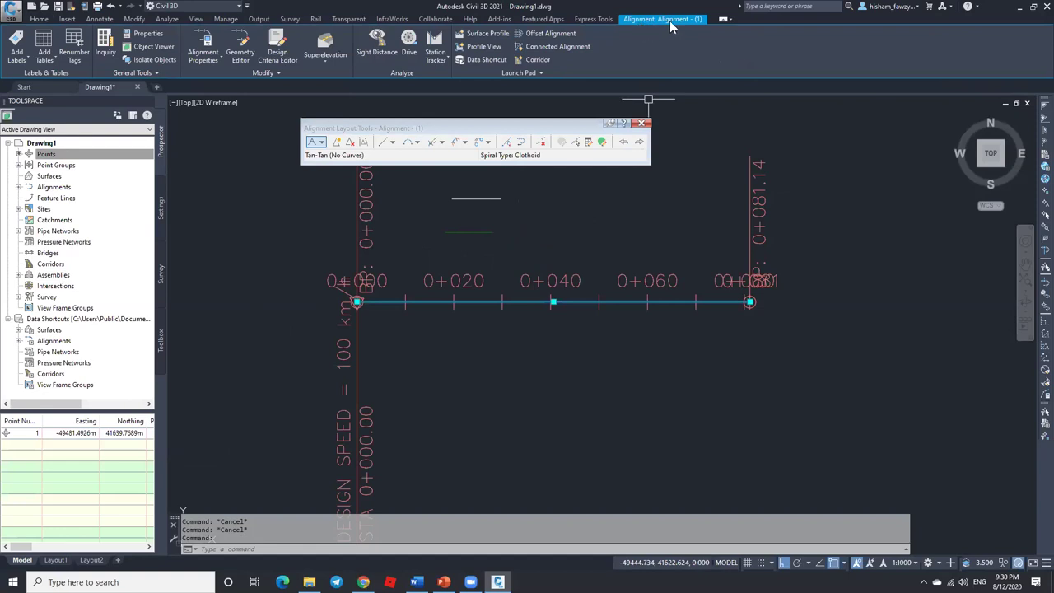
pyautogui.press('Escape')
pyautogui.press('Escape')
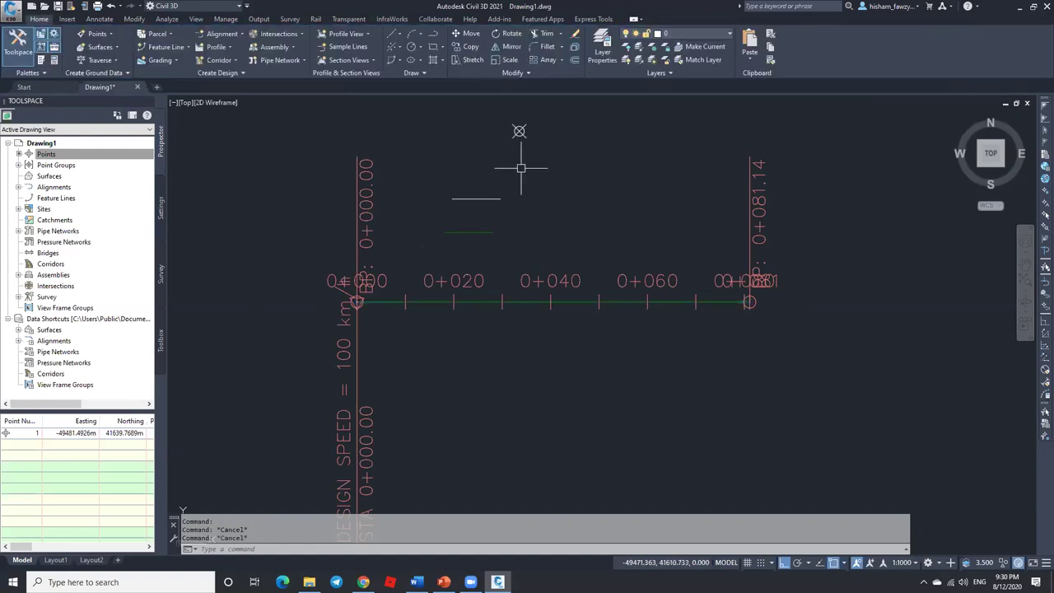
pyautogui.click(543, 302)
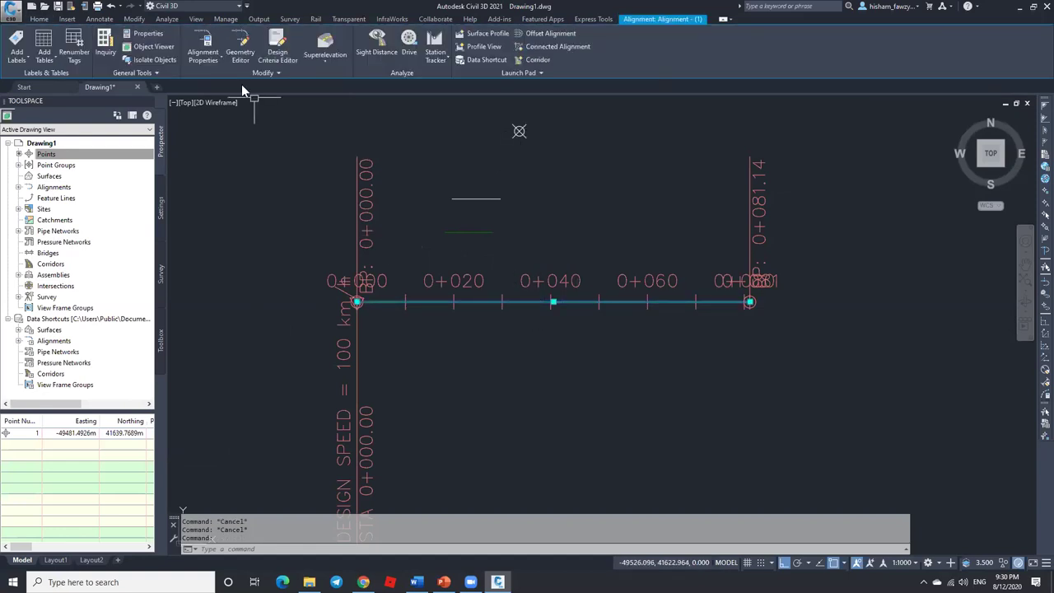
# Step: Rename the alignment to Road 01 in its properties
pyautogui.click(216, 43)
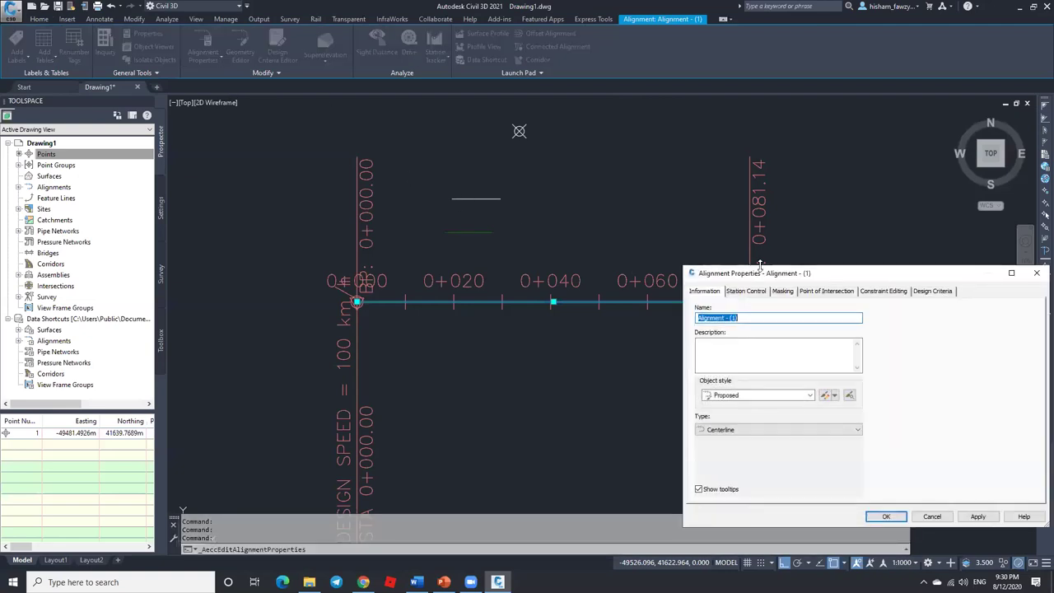
pyautogui.moveTo(759, 276); pyautogui.dragTo(564, 138)
pyautogui.write('Road 01')
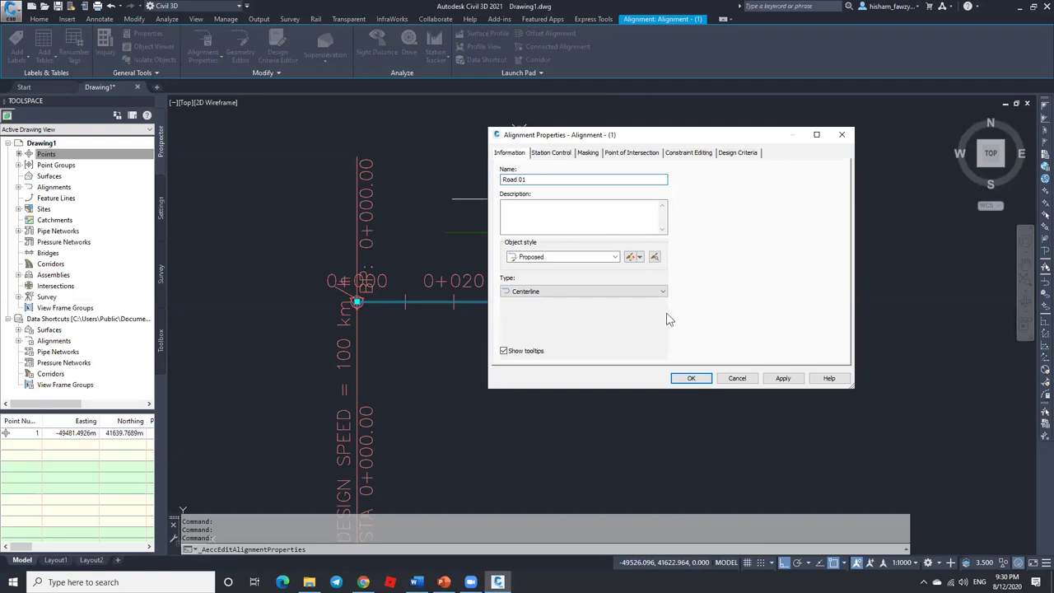
pyautogui.click(698, 380)
pyautogui.press('Escape')
pyautogui.click(579, 303)
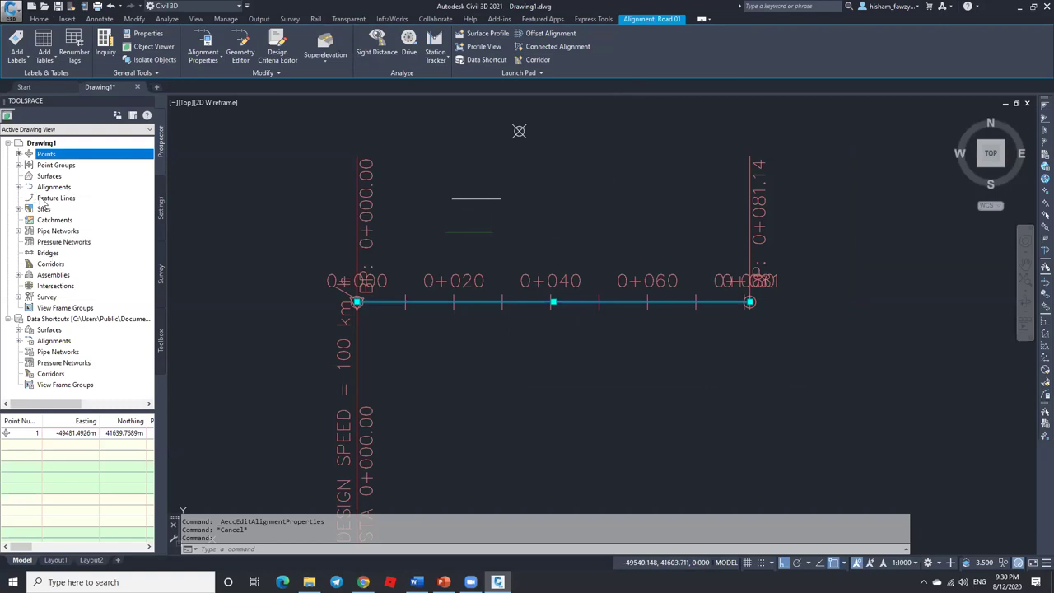
# Step: Find Road 01 under Alignments > Centerline Alignments and zoom to it
pyautogui.click(18, 187)
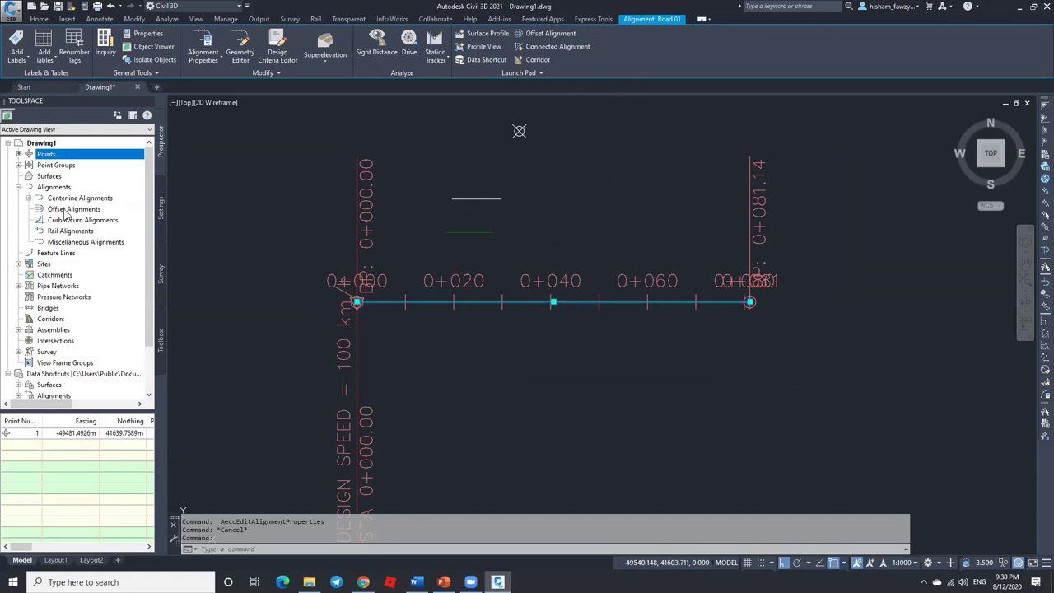
pyautogui.click(18, 186)
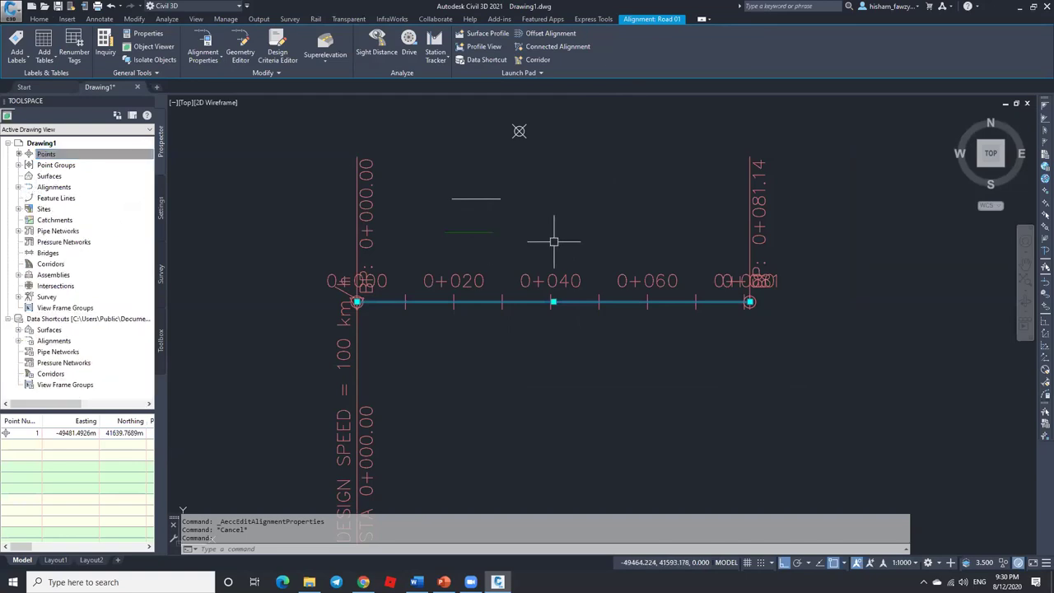
pyautogui.click(18, 186)
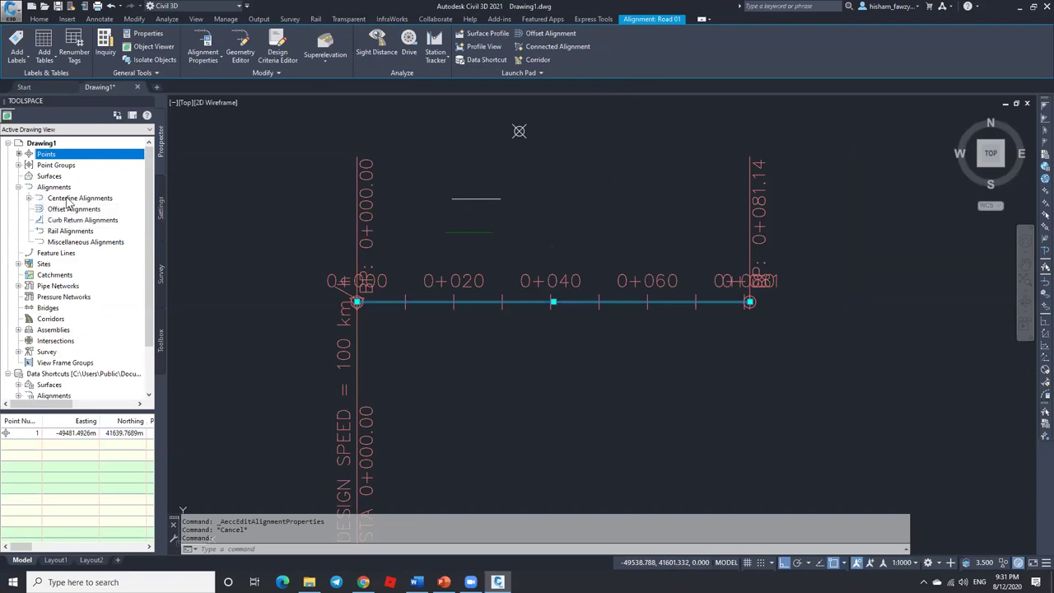
pyautogui.click(30, 199)
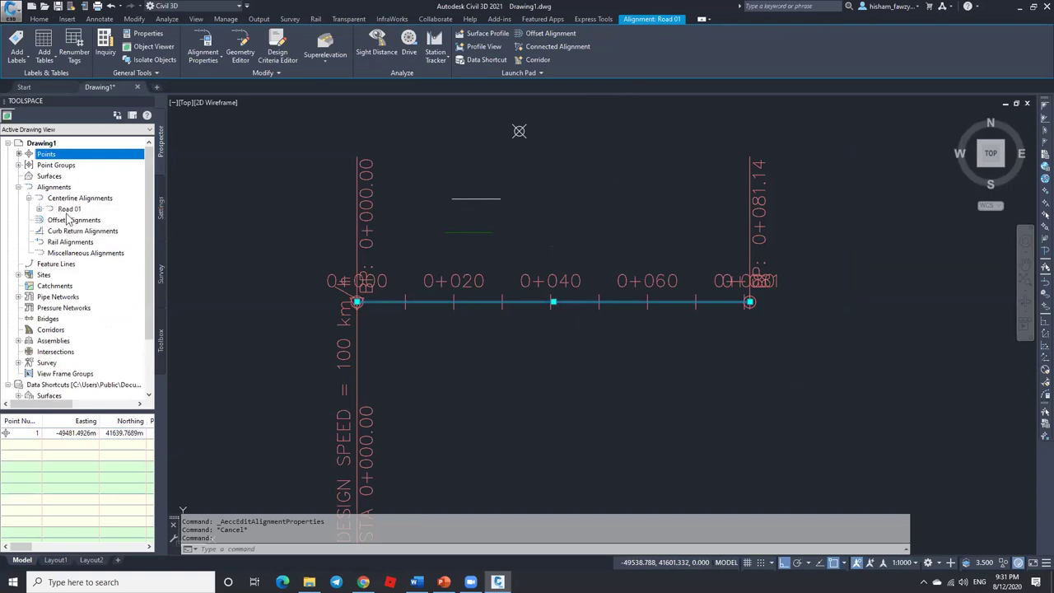
pyautogui.click(70, 211)
pyautogui.rightClick(89, 212)
pyautogui.click(102, 240)
pyautogui.scroll(-8, 608, 247)
# Step: Zoom to Road 01 again, collapse Alignments, and select the alignment in the drawing
pyautogui.press('Escape')
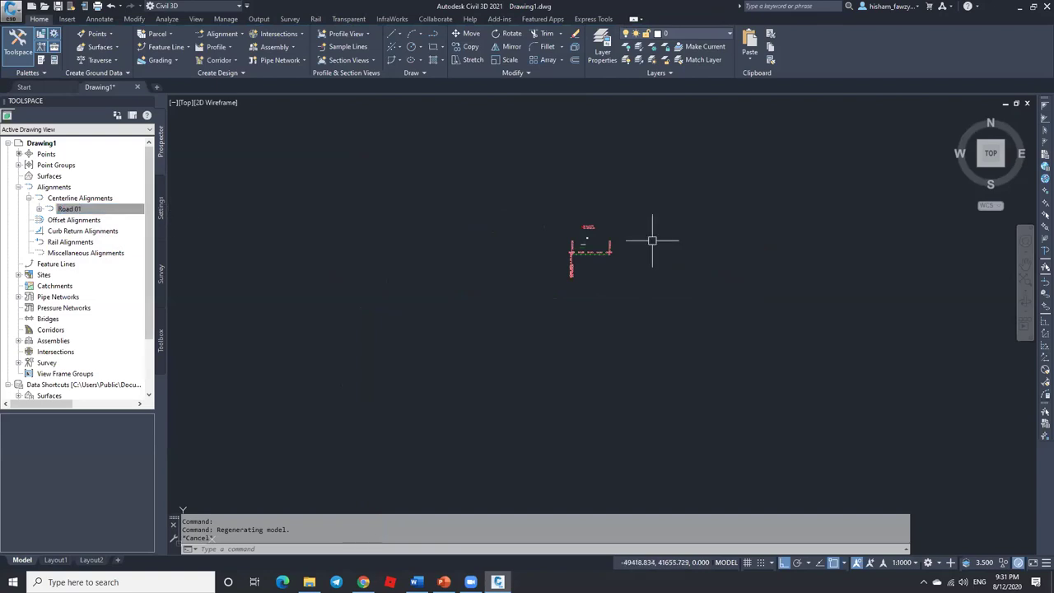
pyautogui.click(103, 212)
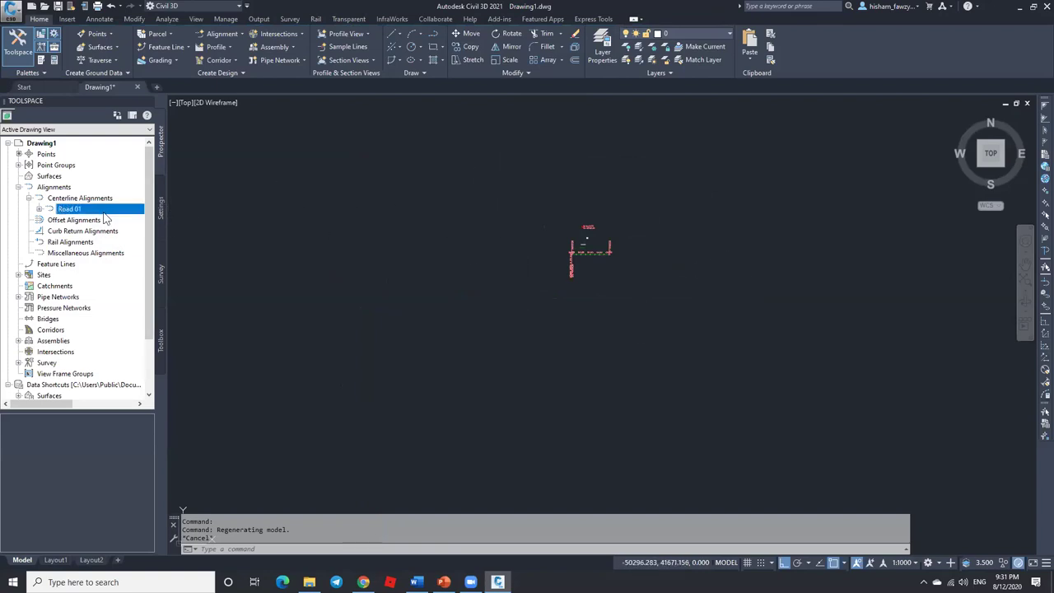
pyautogui.rightClick(103, 212)
pyautogui.click(165, 326)
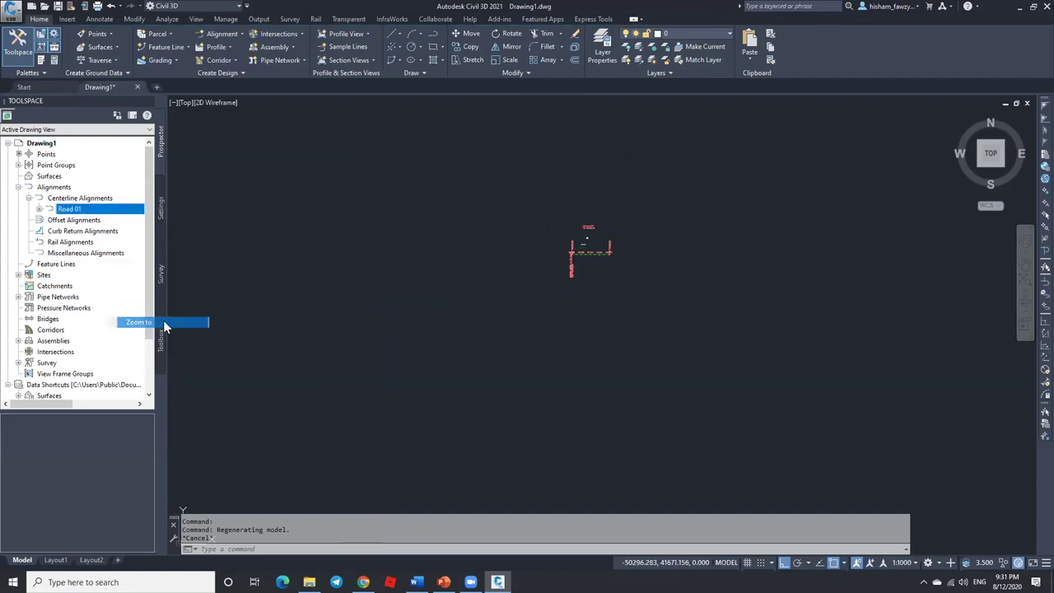
pyautogui.scroll(-2, 381, 251)
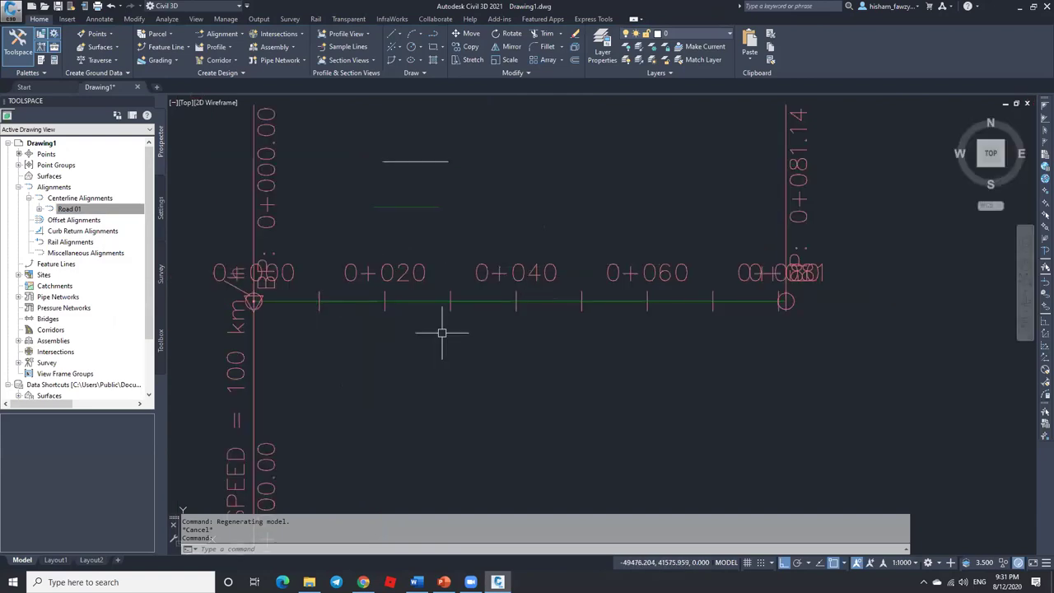
pyautogui.click(33, 199)
pyautogui.click(19, 187)
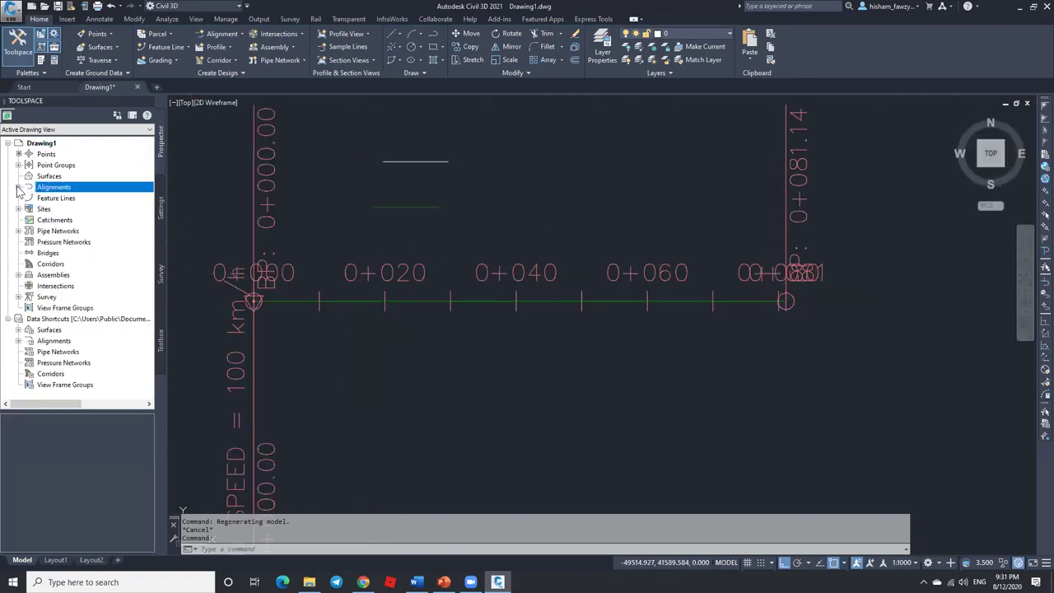
pyautogui.click(48, 155)
pyautogui.scroll(-3, 543, 251)
pyautogui.scroll(1, 535, 297)
pyautogui.click(535, 294)
# Step: Erase the Road 01 alignment and explode the COGO point with X
pyautogui.press('Delete')
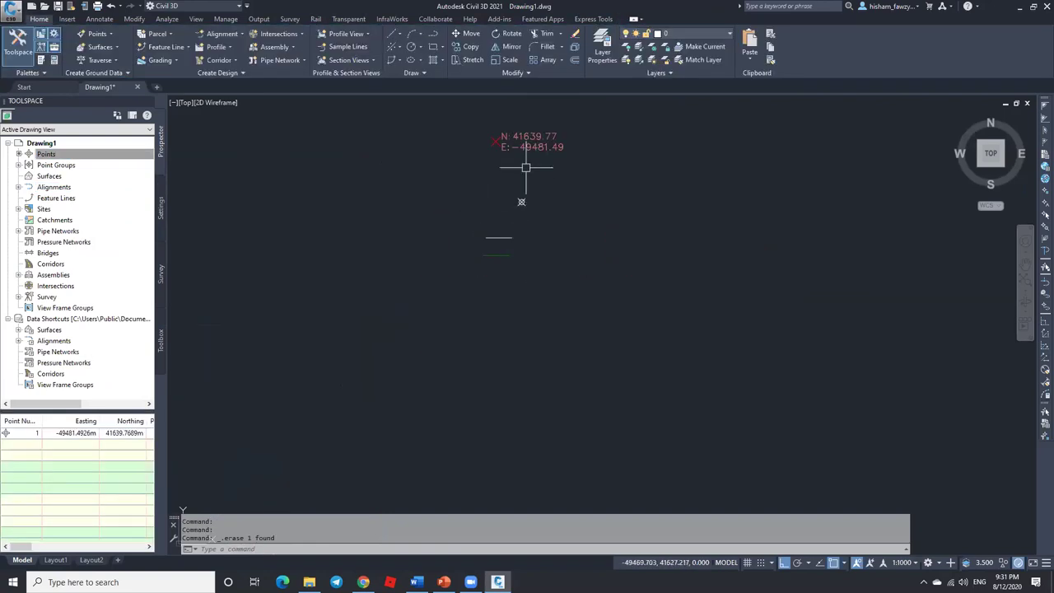
pyautogui.scroll(2, 527, 197)
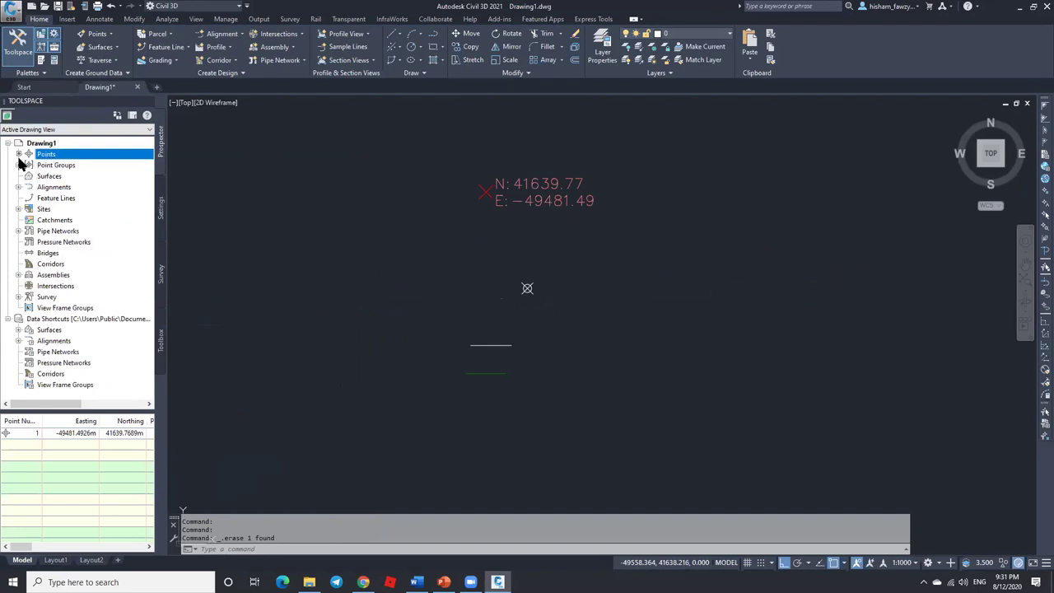
pyautogui.click(530, 198)
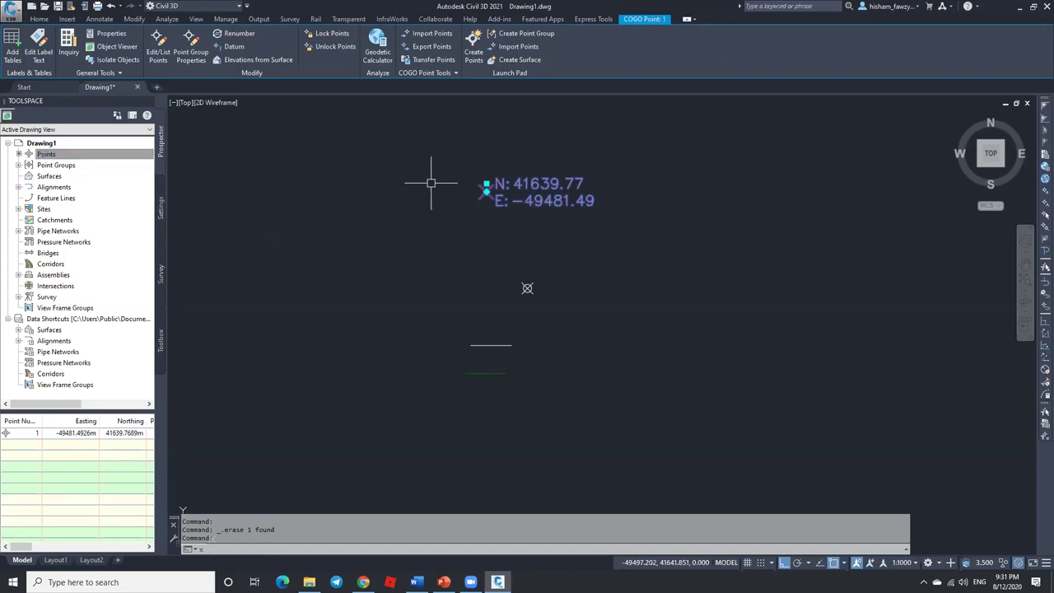
pyautogui.write('x')
pyautogui.press('Return')
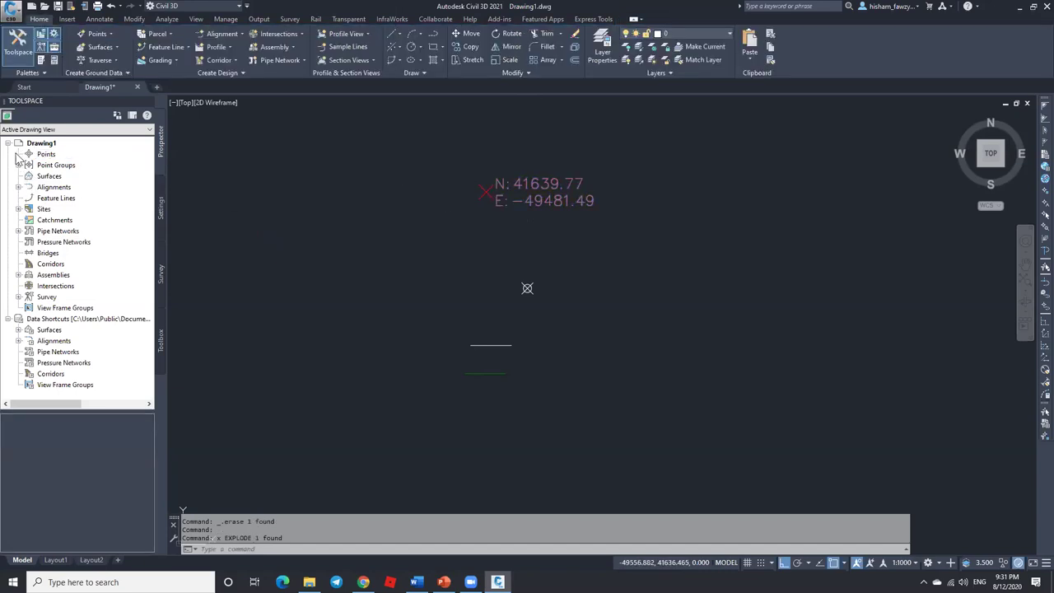
# Step: Inspect the resulting block's properties: layer V-NODE, X -49481.493, Y 41639.769
pyautogui.click(46, 155)
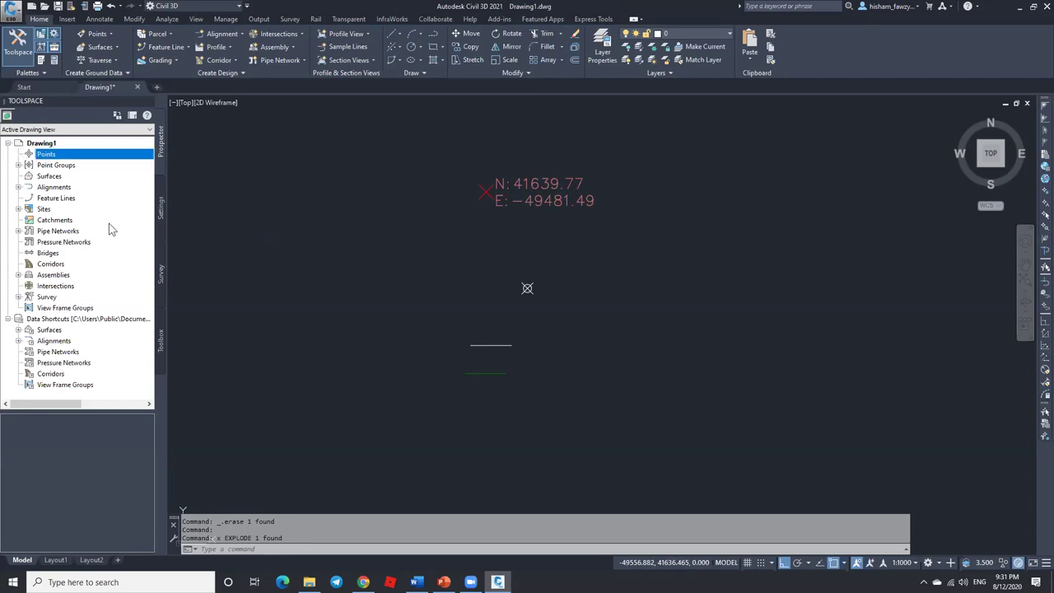
pyautogui.click(484, 195)
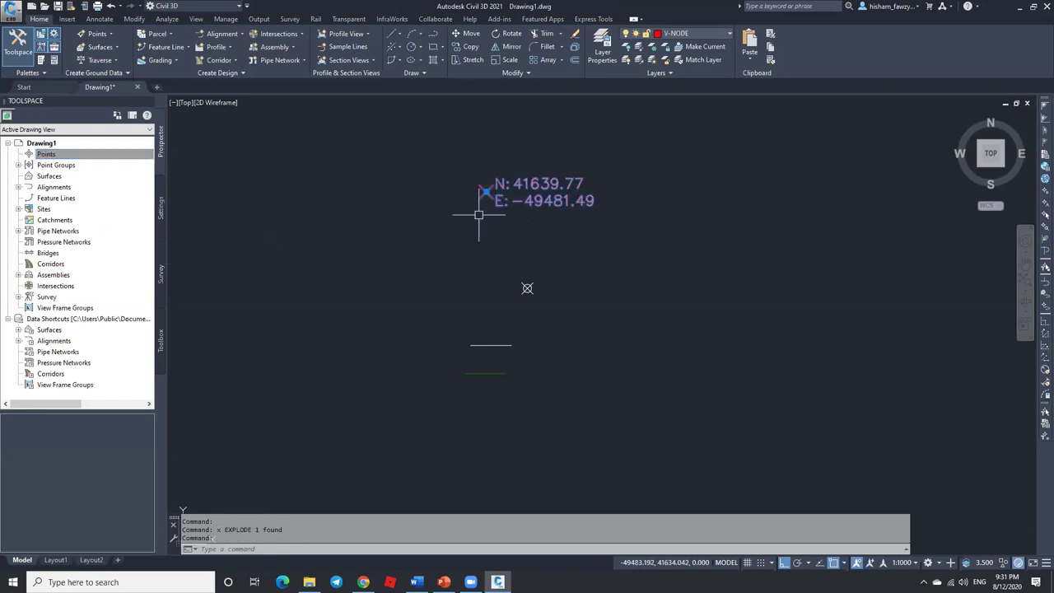
pyautogui.press('Escape')
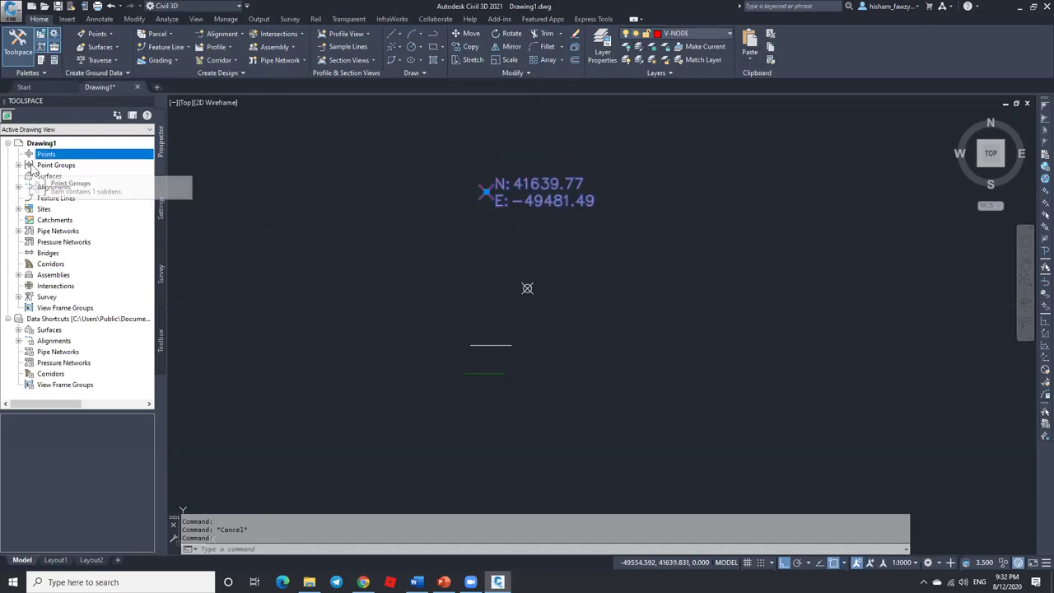
pyautogui.press('Escape')
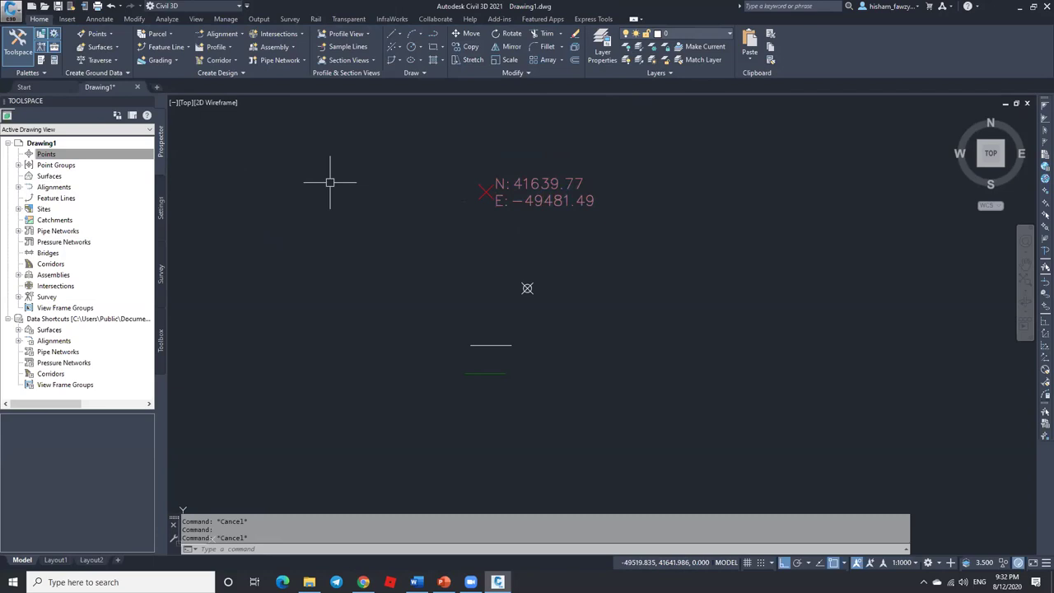
pyautogui.scroll(-3, 552, 274)
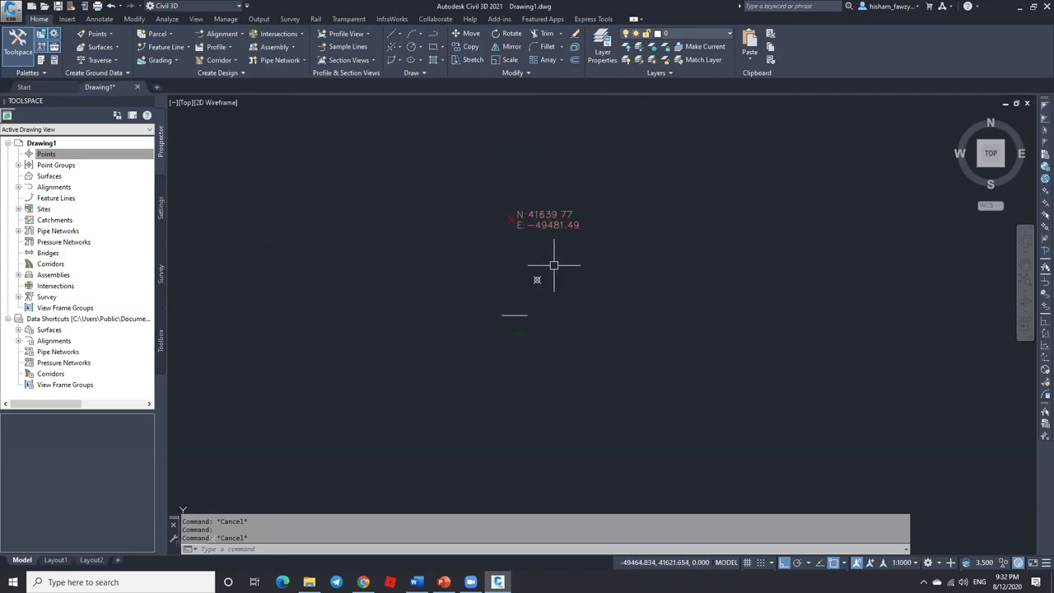
pyautogui.scroll(3, 556, 243)
pyautogui.moveTo(556, 239)
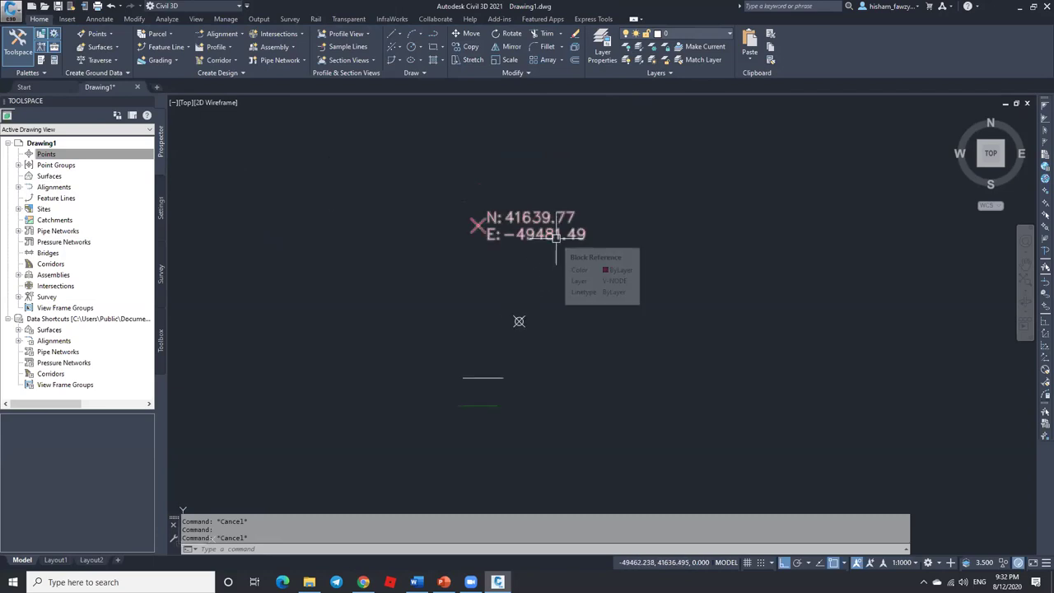
pyautogui.click(531, 234)
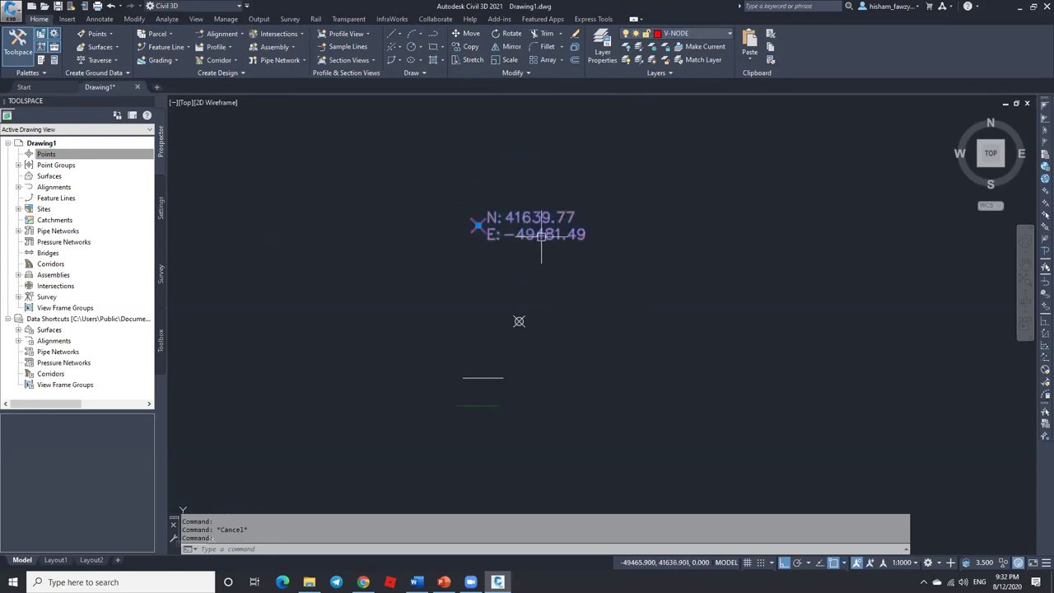
pyautogui.hotkey('ctrl', '1')
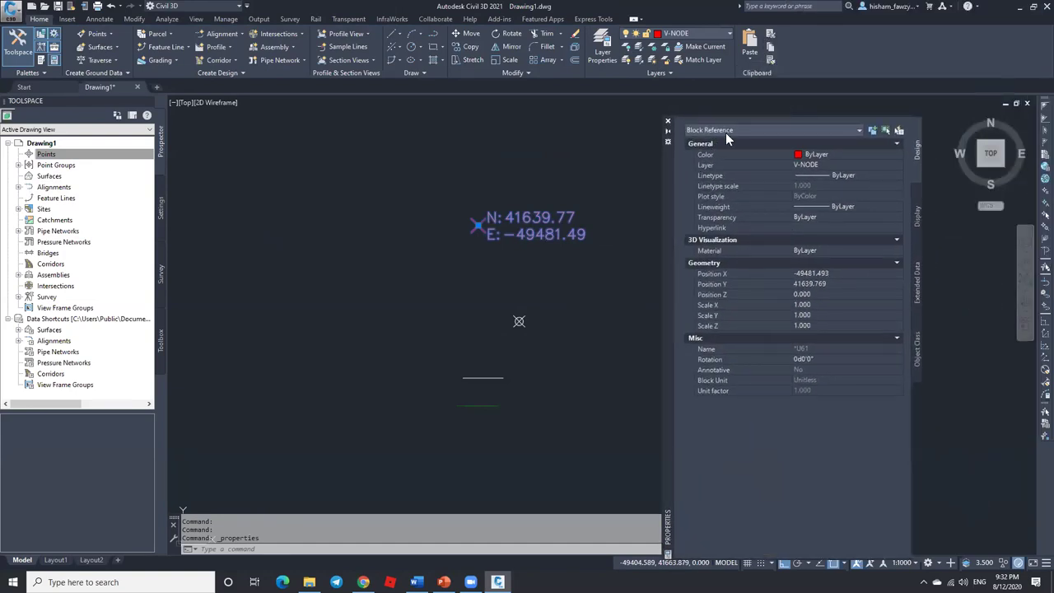
# Step: Close the exploded point block's Properties palette and clear the selection
pyautogui.click(667, 122)
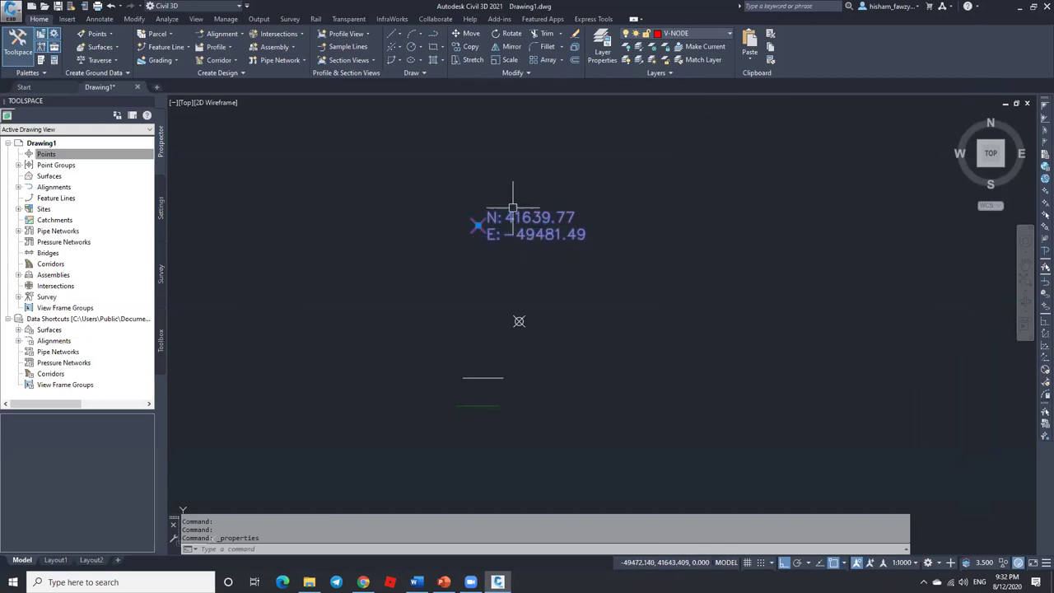
pyautogui.moveTo(535, 218)
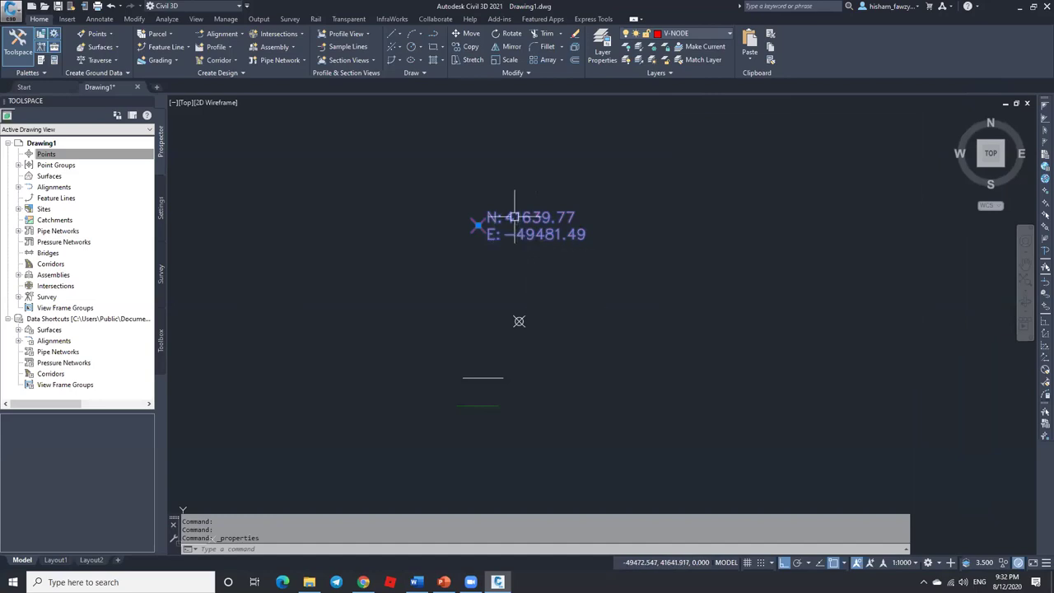
pyautogui.click(4, 161)
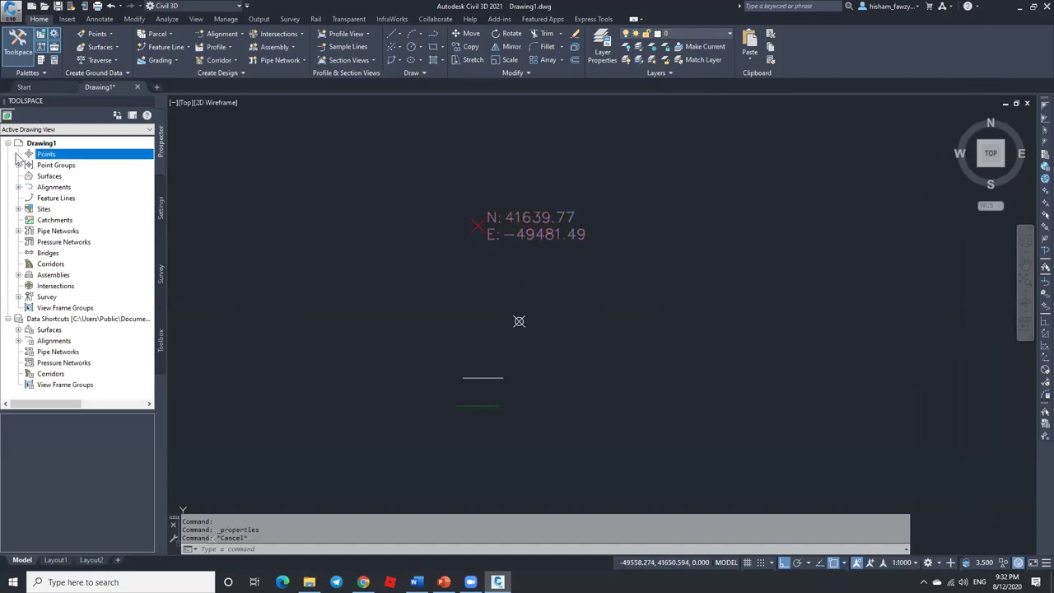
# Step: Select the _All Points group, then identify the short green line as a feature line
pyautogui.click(18, 164)
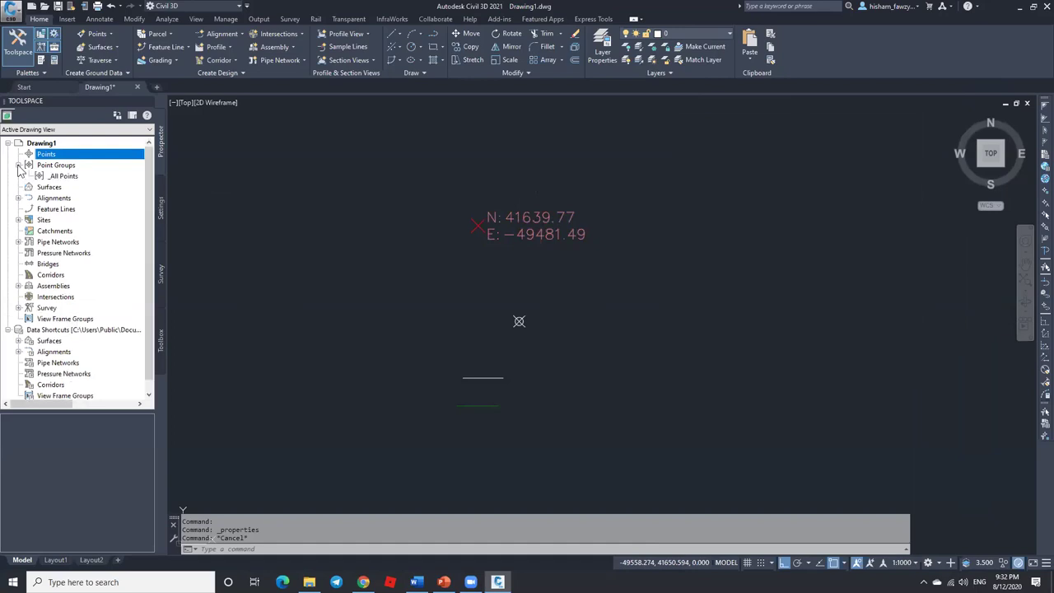
pyautogui.click(74, 177)
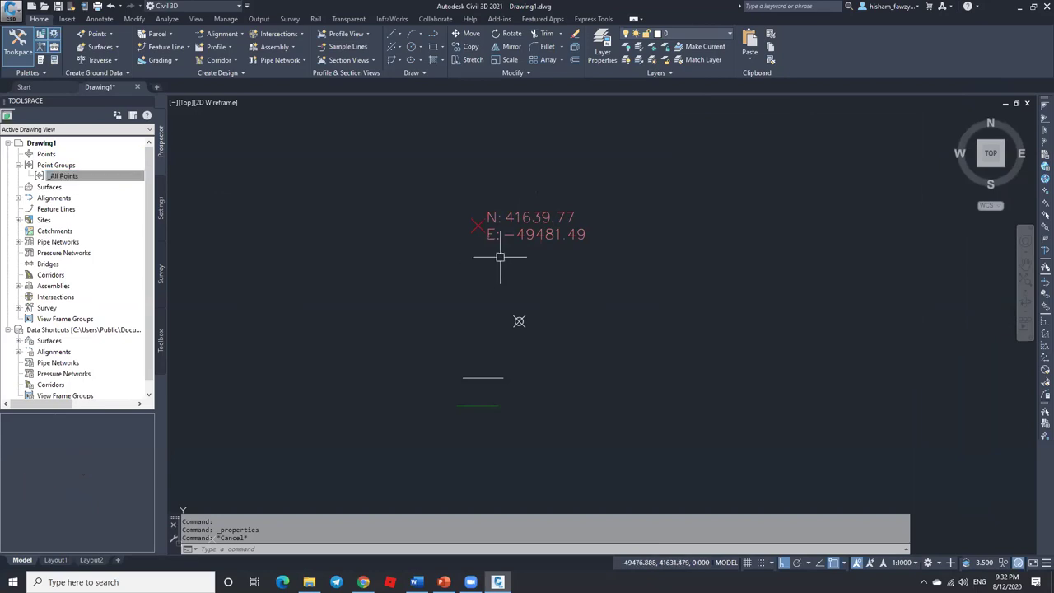
pyautogui.click(550, 235)
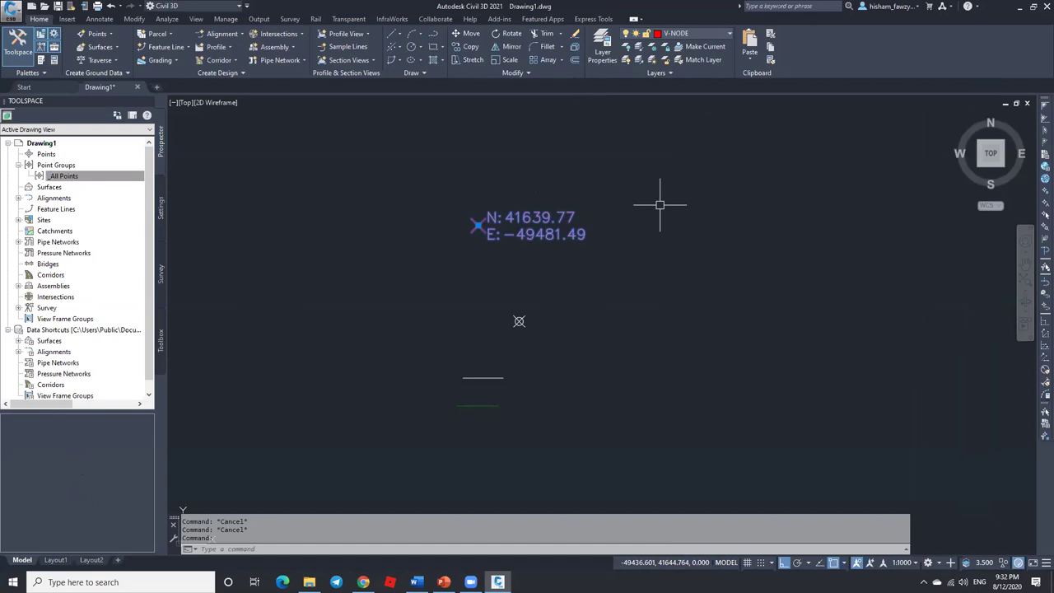
pyautogui.press('Escape')
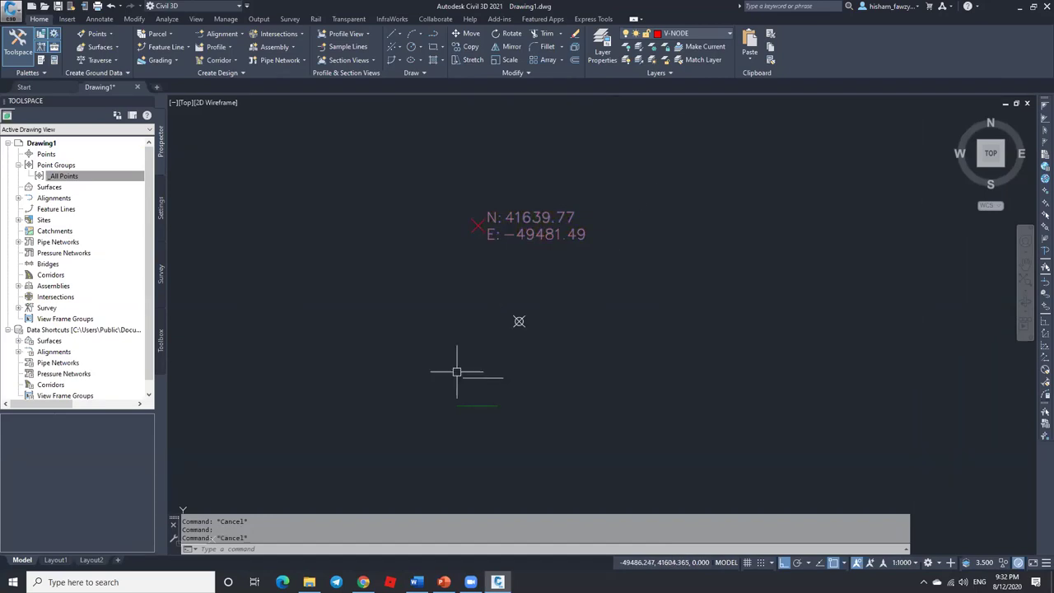
pyautogui.click(479, 406)
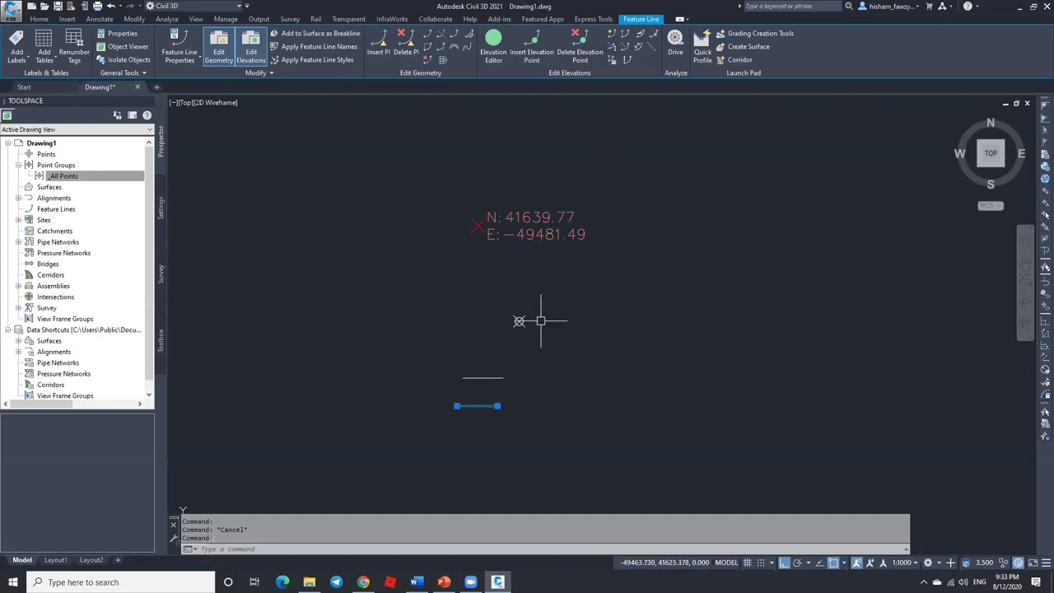
# Step: Explode the feature line with X and confirm it is a C-TOPO-FEAT polyline
pyautogui.write('x')
pyautogui.press('Return')
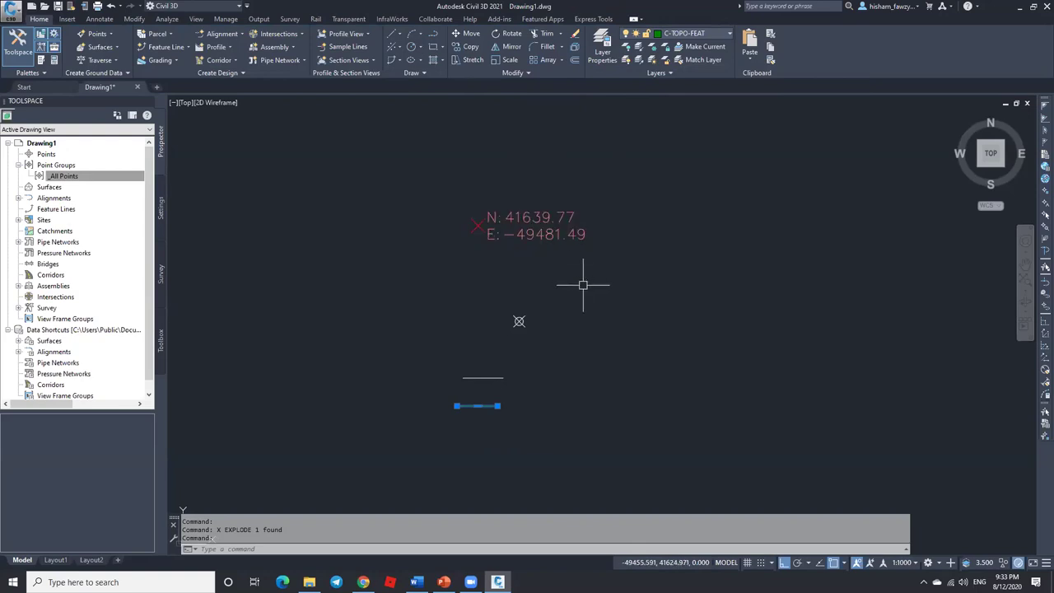
pyautogui.hotkey('ctrl', '1')
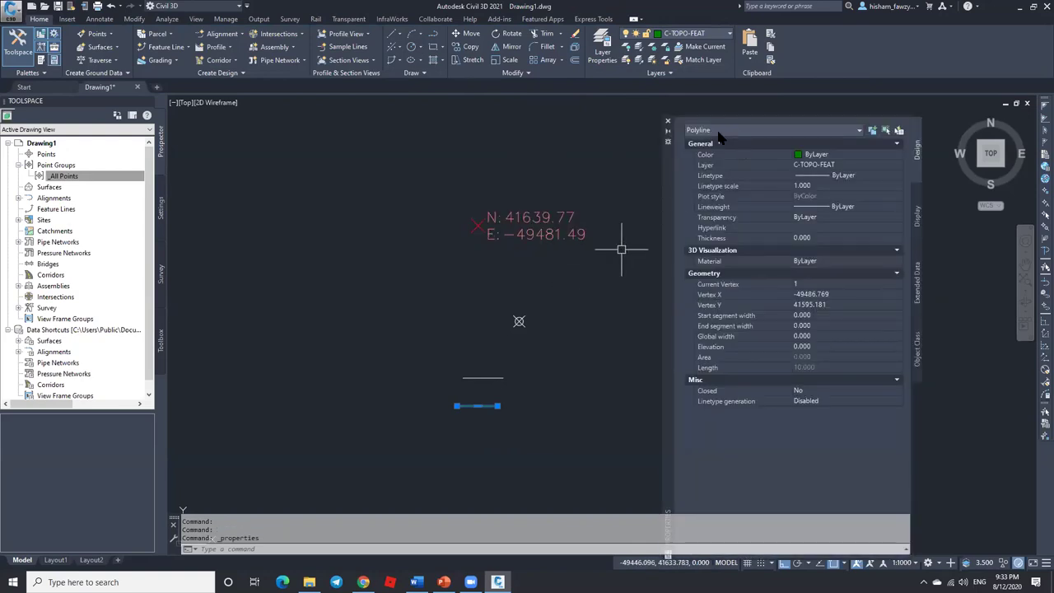
pyautogui.click(667, 122)
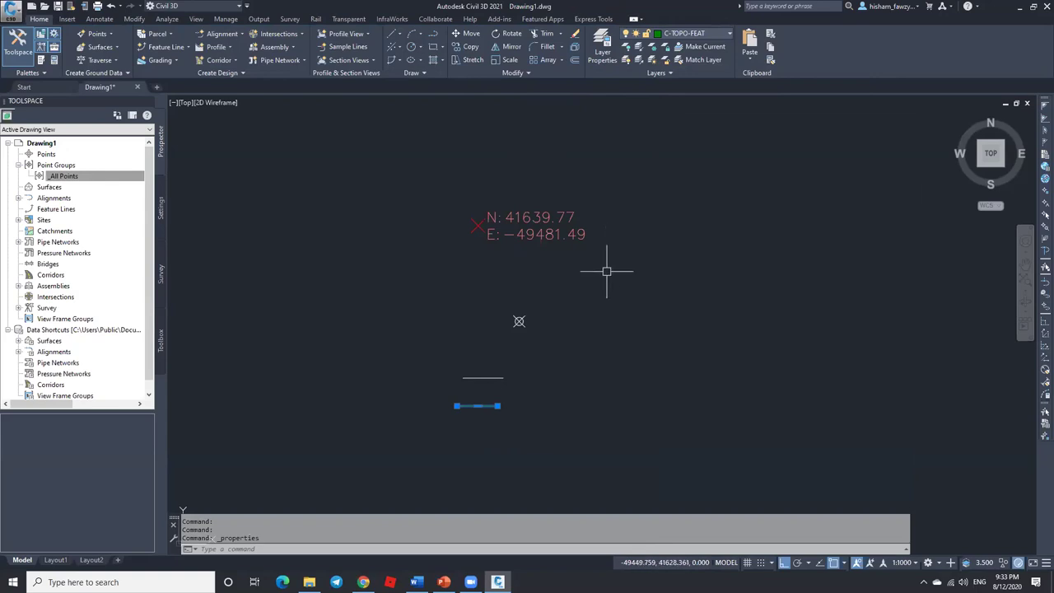
pyautogui.press('Escape')
pyautogui.click(530, 228)
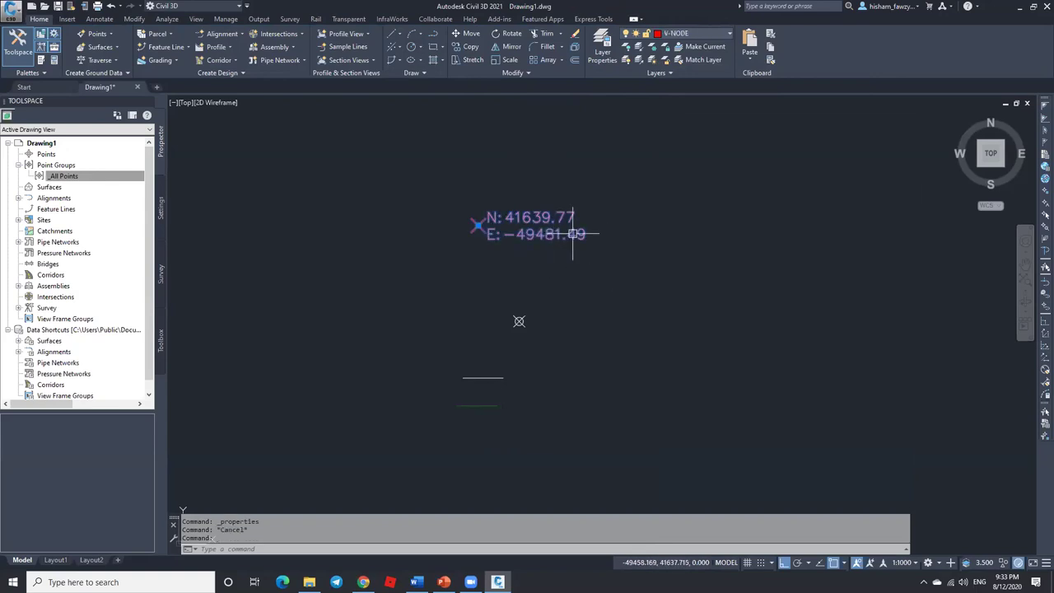
pyautogui.hotkey('ctrl', '1')
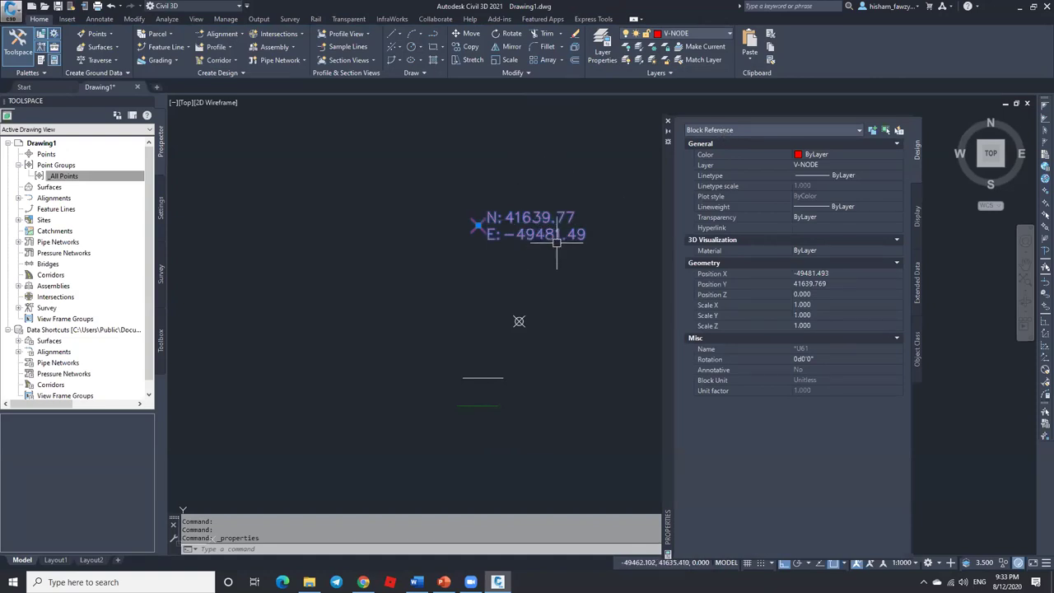
pyautogui.click(667, 121)
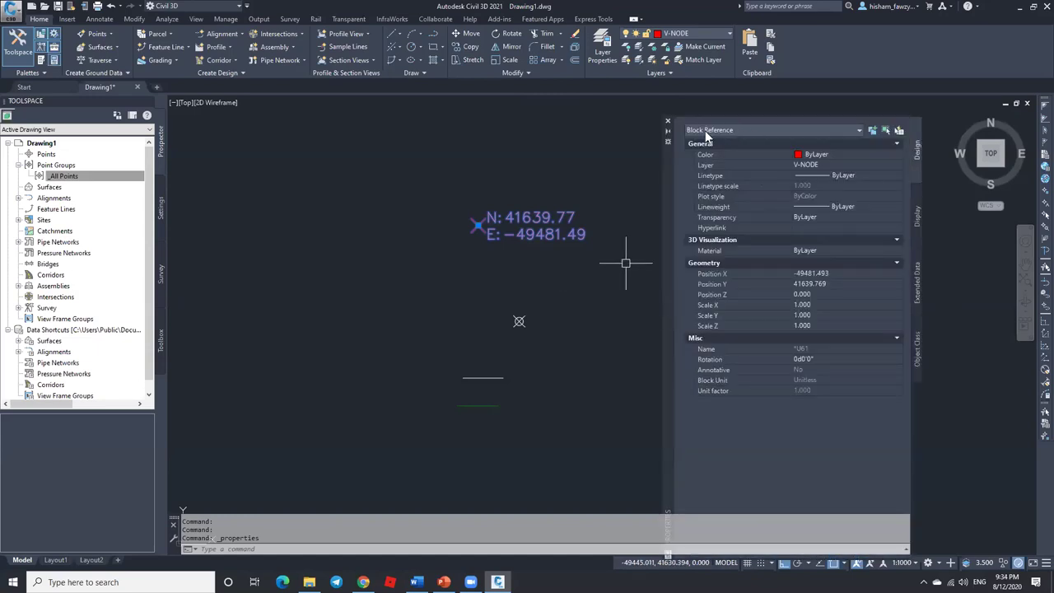
pyautogui.click(668, 122)
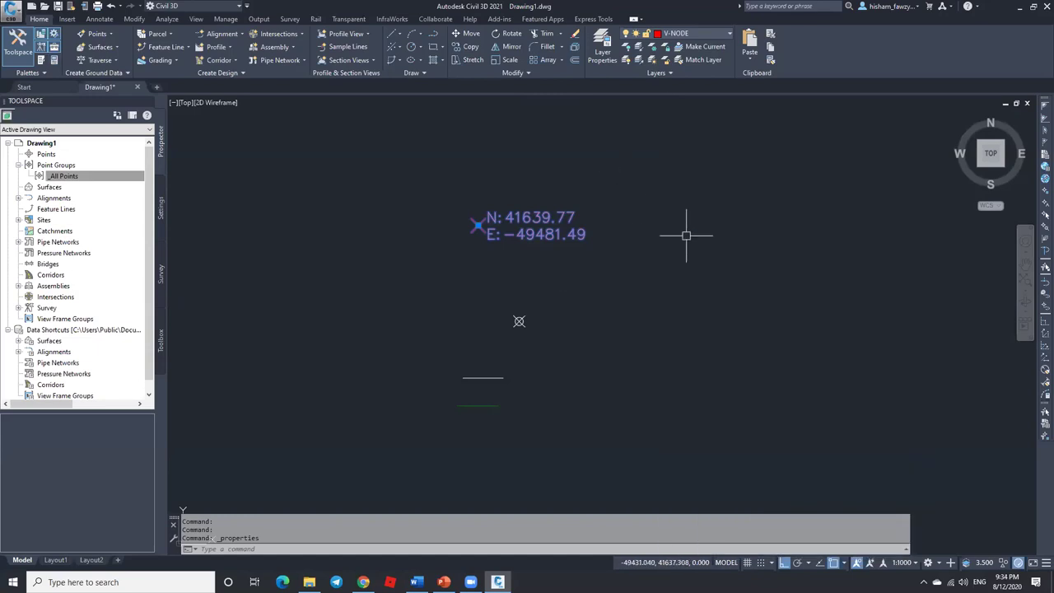
pyautogui.press('Escape')
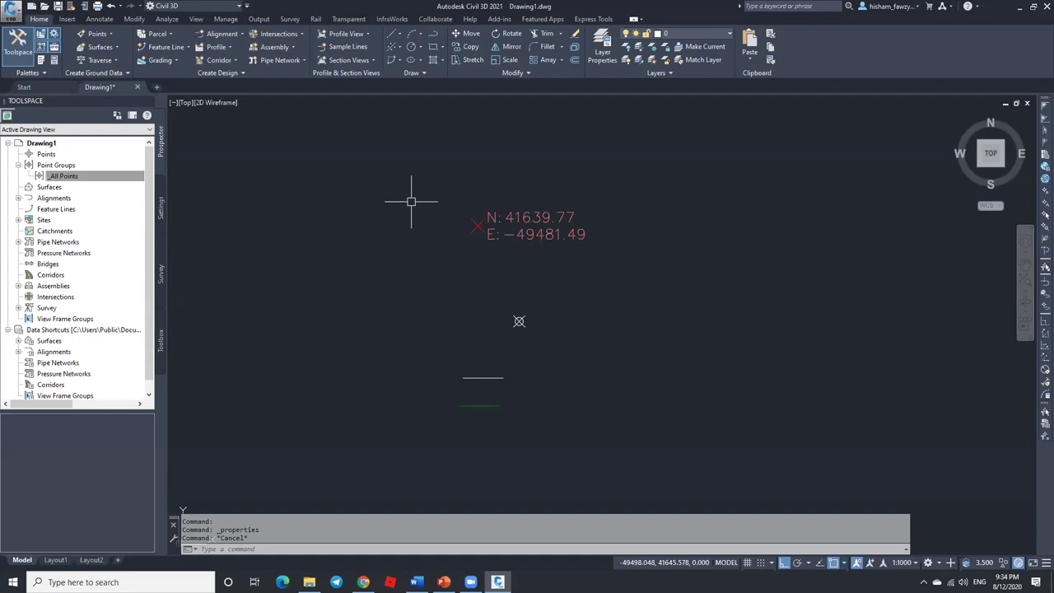
# Step: Window-select and erase the point, label and both lines, then hide the navigation bar
pyautogui.click(375, 170)
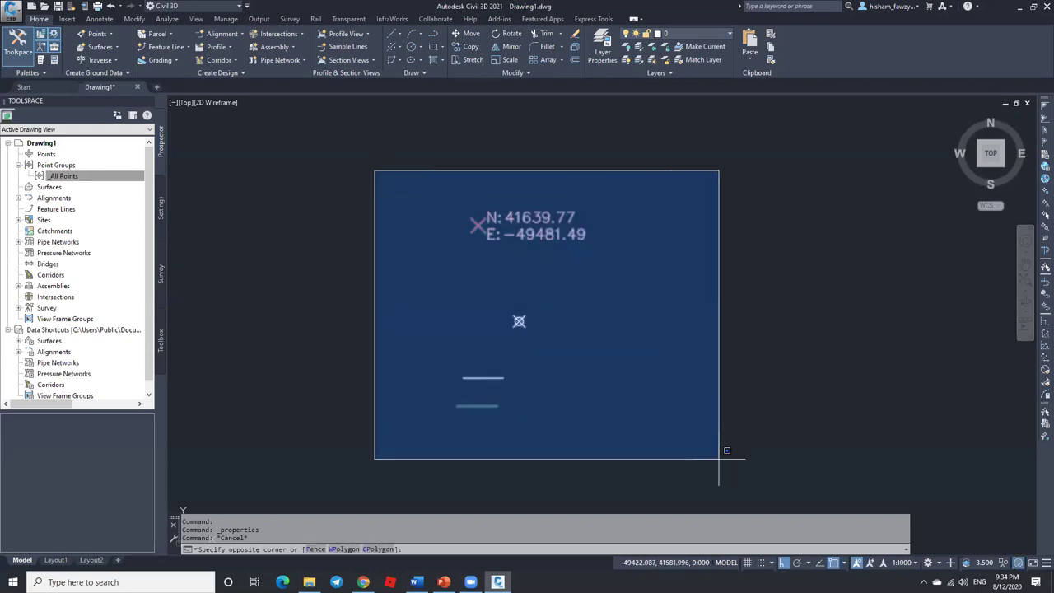
pyautogui.click(730, 462)
pyautogui.press('Delete')
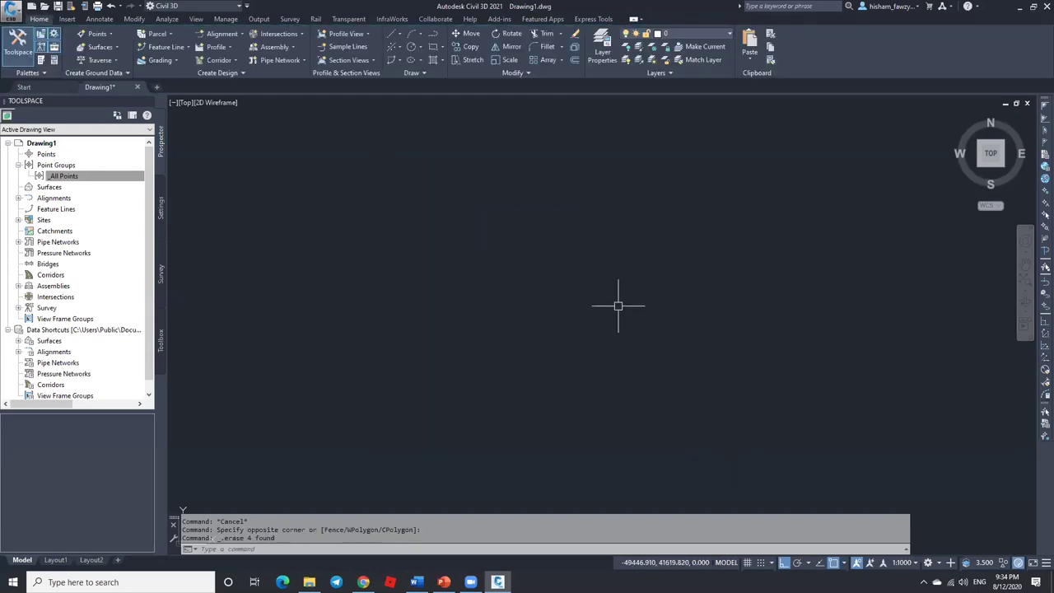
pyautogui.click(1031, 228)
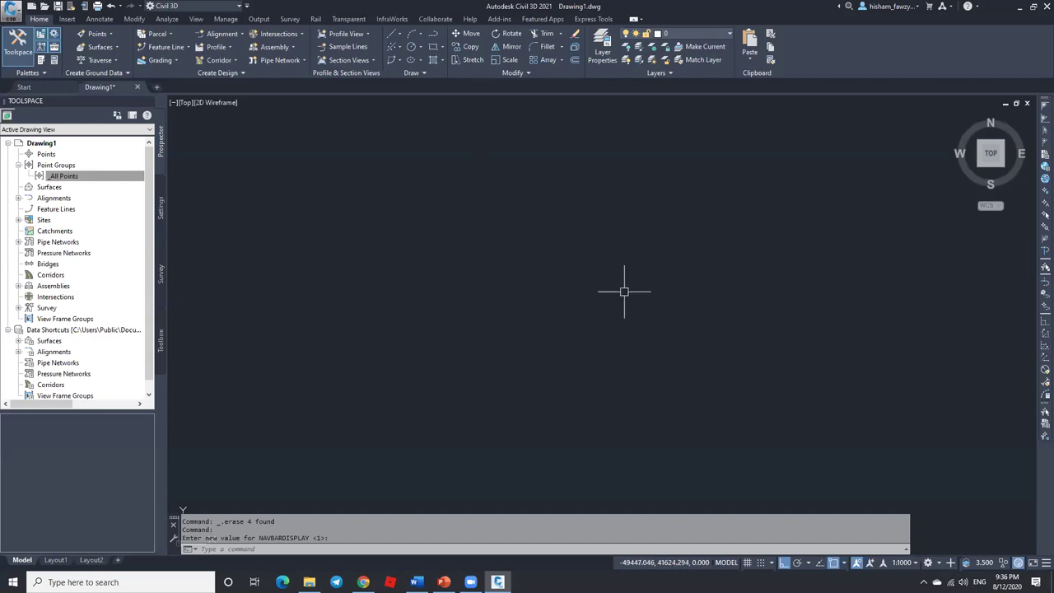
# Step: Launch 'Civil 3D as AutoCAD 2021' from the Start menu's Autodesk Civil 3D 2021 folder, then minimize Civil 3D
pyautogui.click(706, 320)
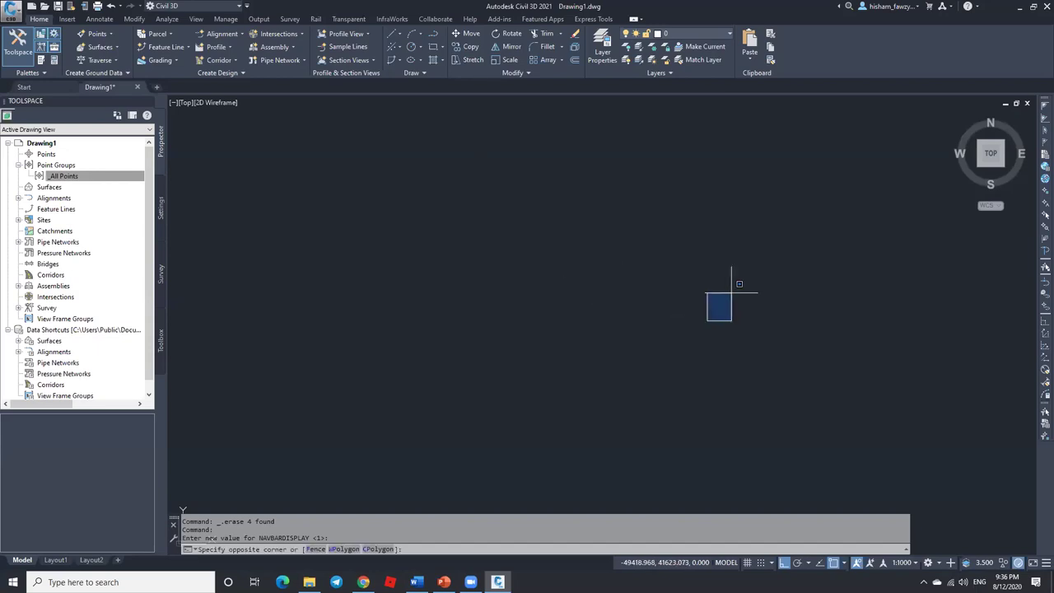
pyautogui.click(730, 292)
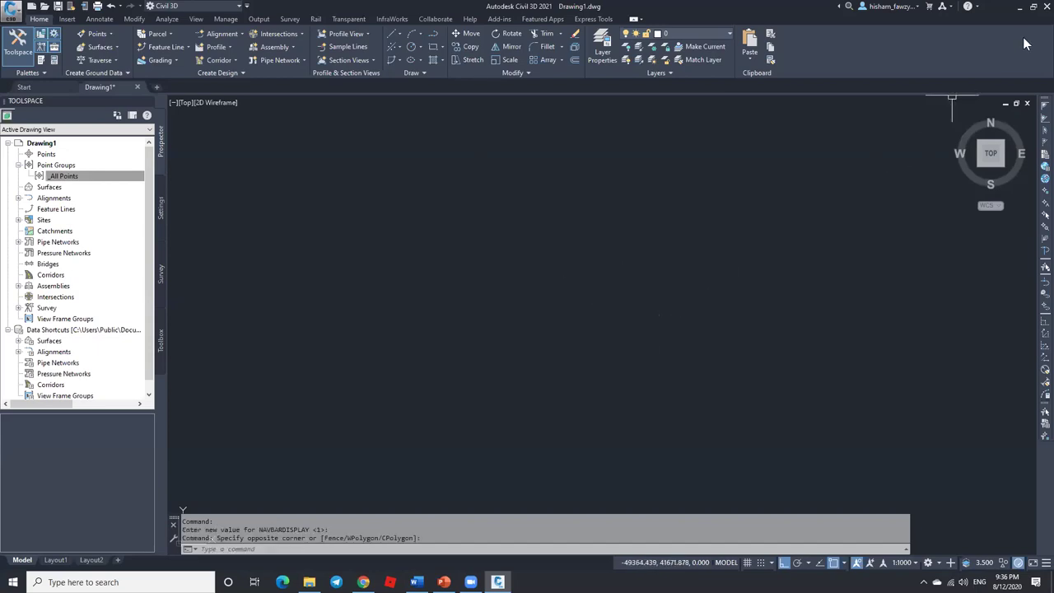
pyautogui.click(1033, 6)
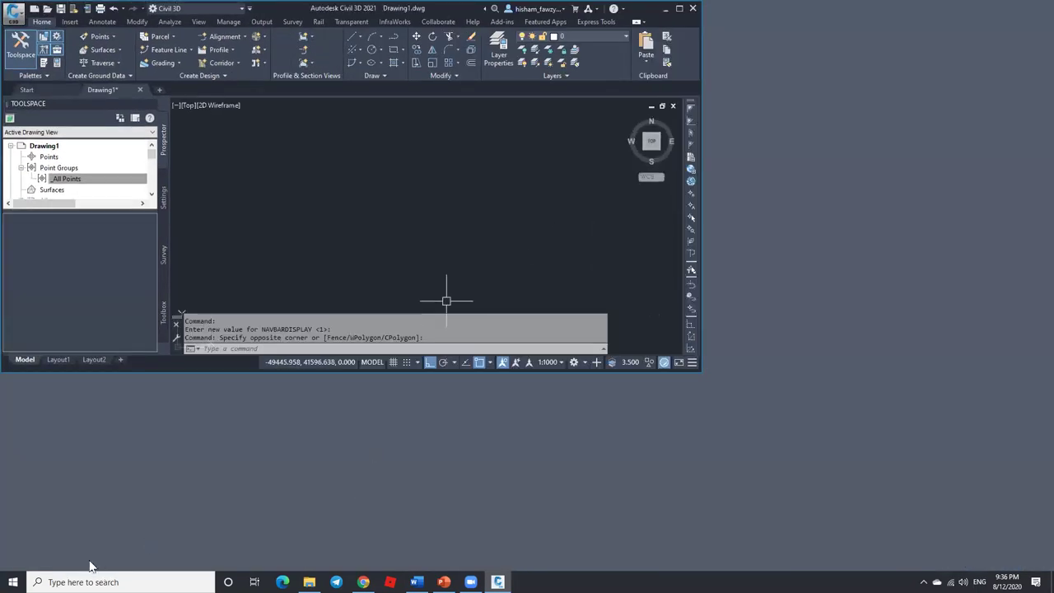
pyautogui.click(12, 582)
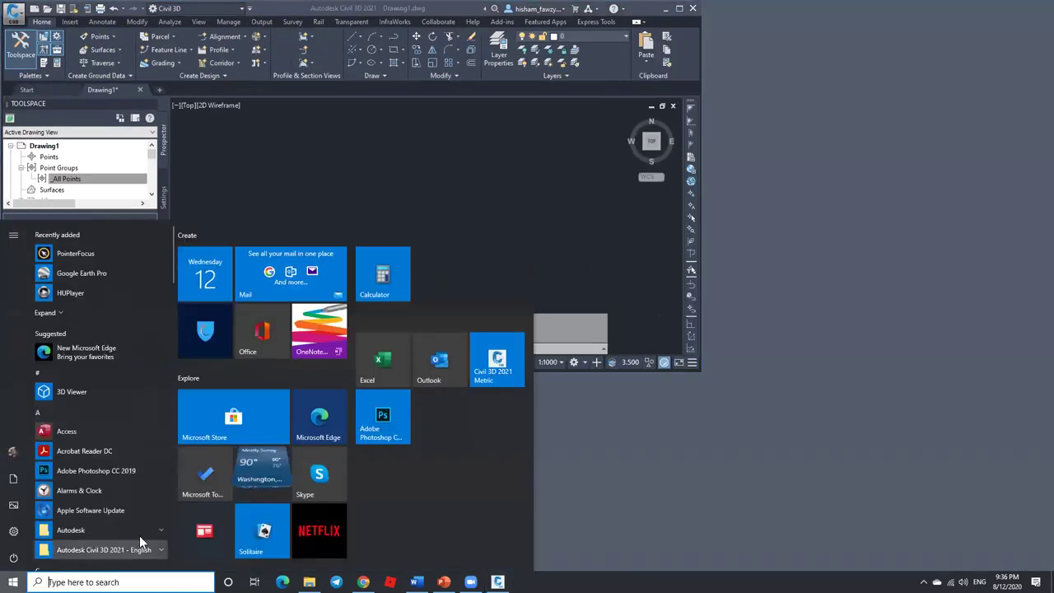
pyautogui.click(142, 545)
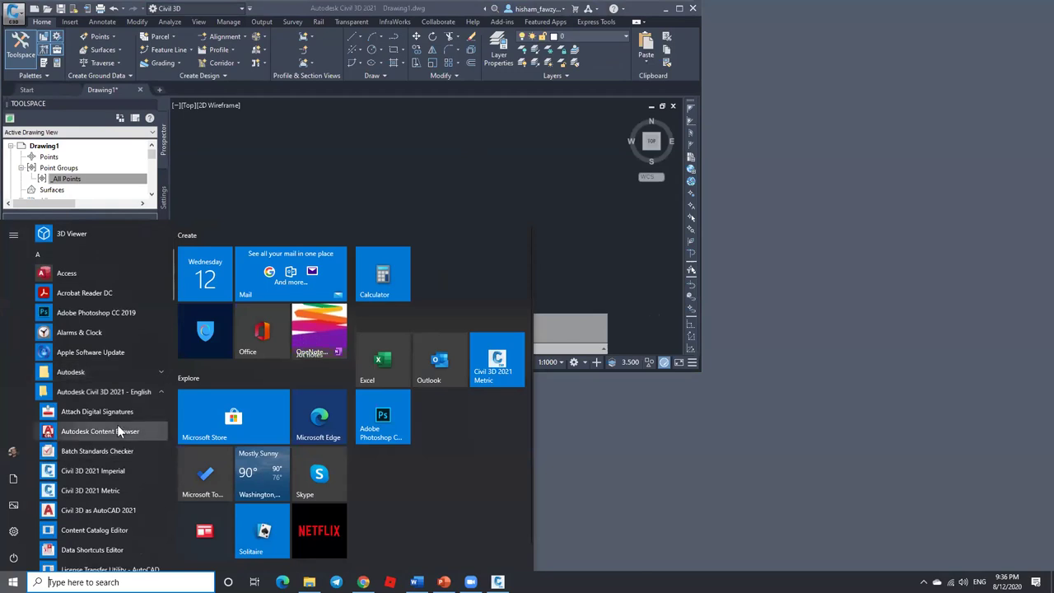
pyautogui.click(98, 510)
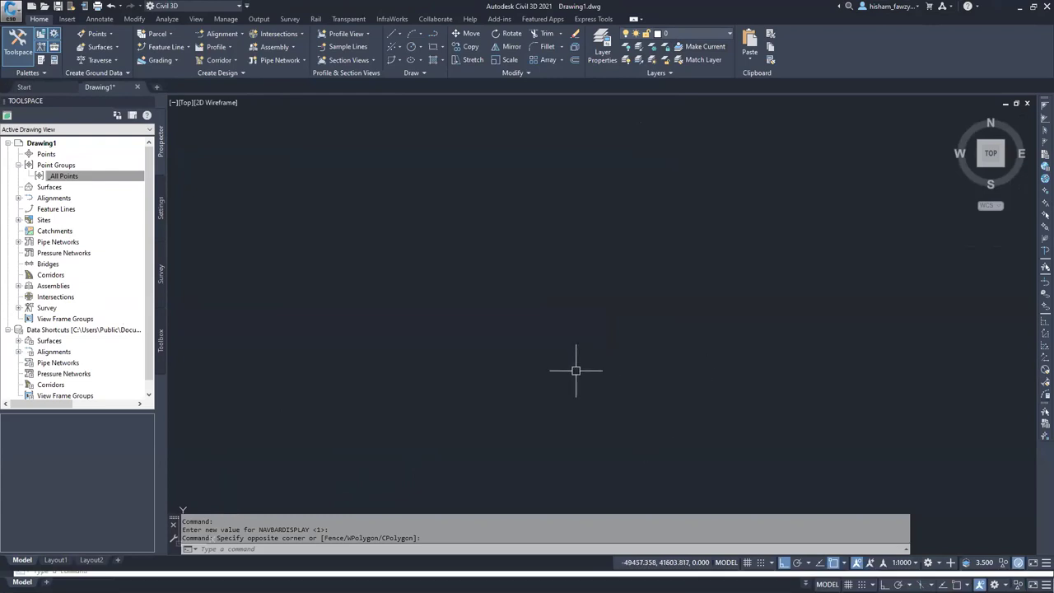
pyautogui.click(1019, 7)
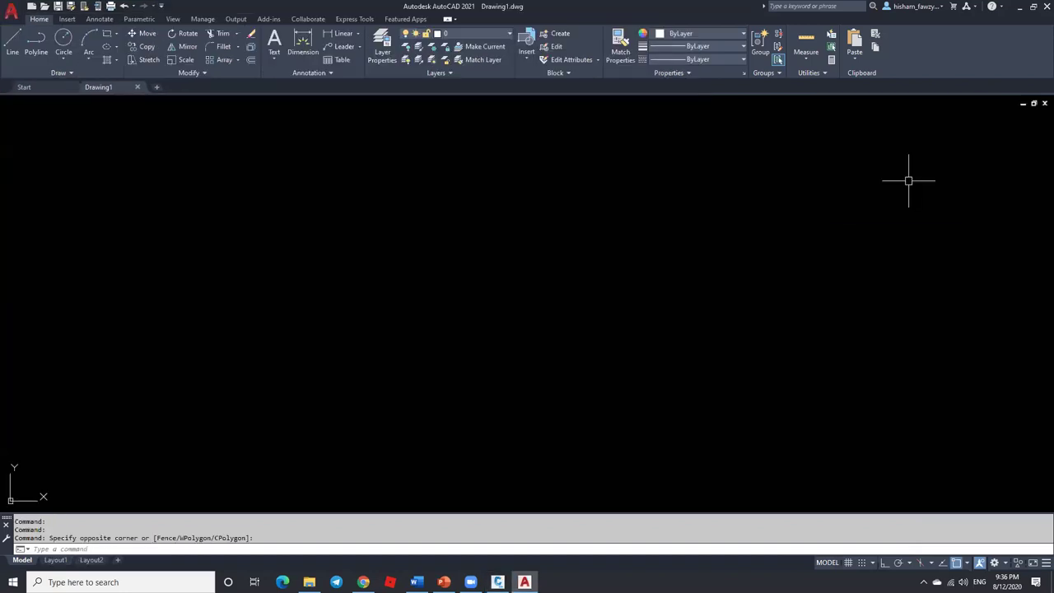
# Step: Snap AutoCAD to the right half of the screen and Civil 3D to the left half
pyautogui.doubleClick(594, 19)
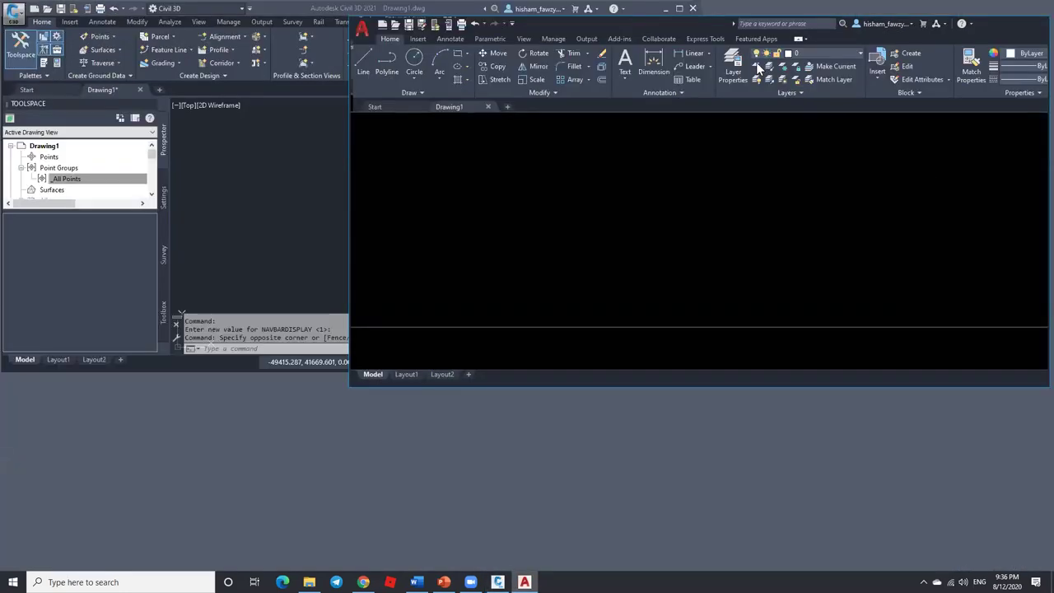
pyautogui.press('super+Right')
pyautogui.click(148, 140)
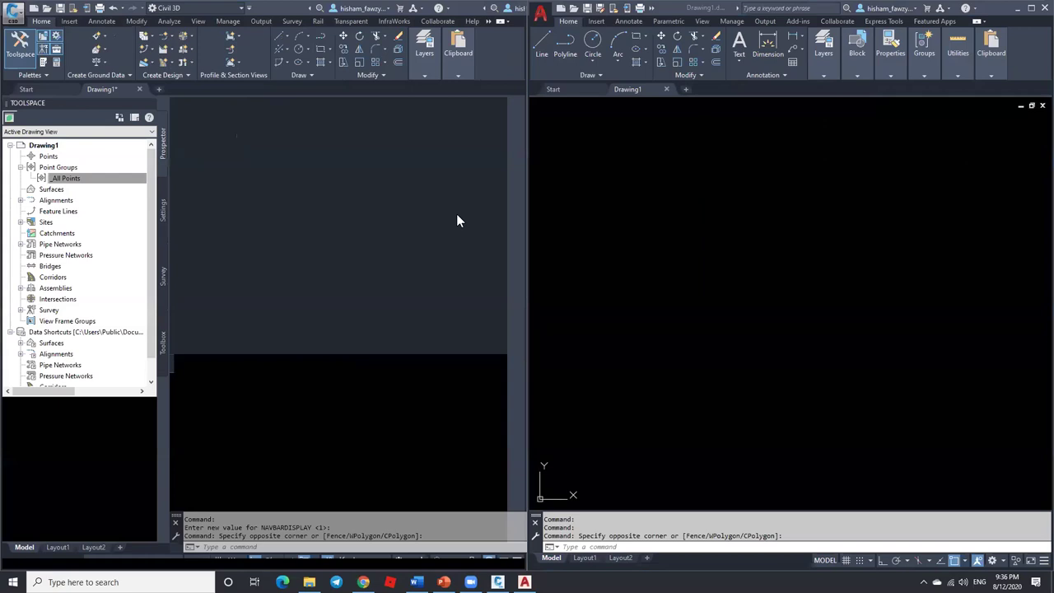
pyautogui.click(691, 235)
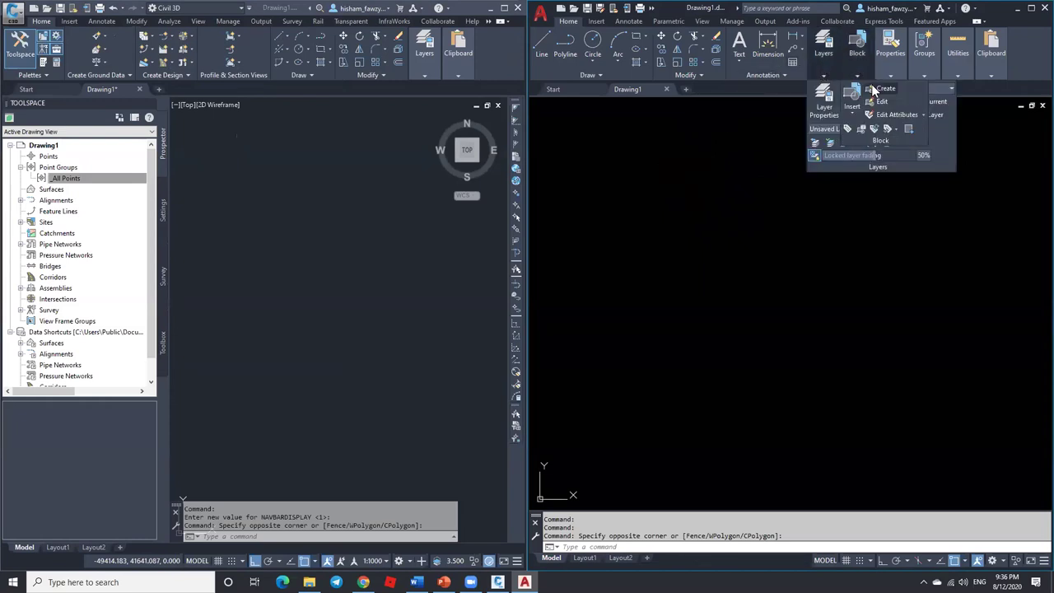
# Step: Check AutoCAD's layer list, then close Civil 3D's Drawing1
pyautogui.moveTo(857, 58)
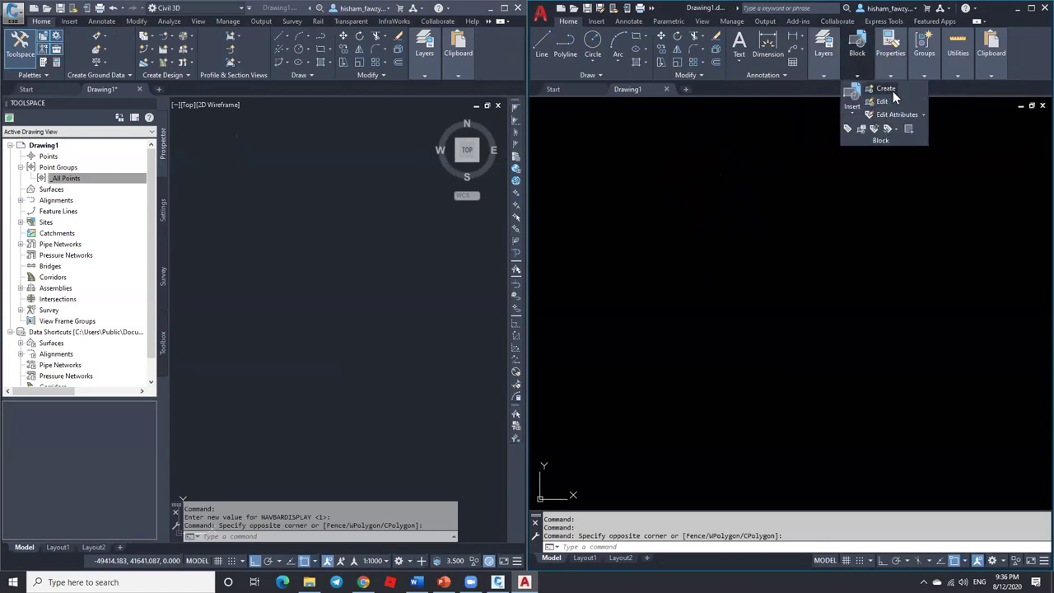
pyautogui.moveTo(824, 55)
pyautogui.click(930, 89)
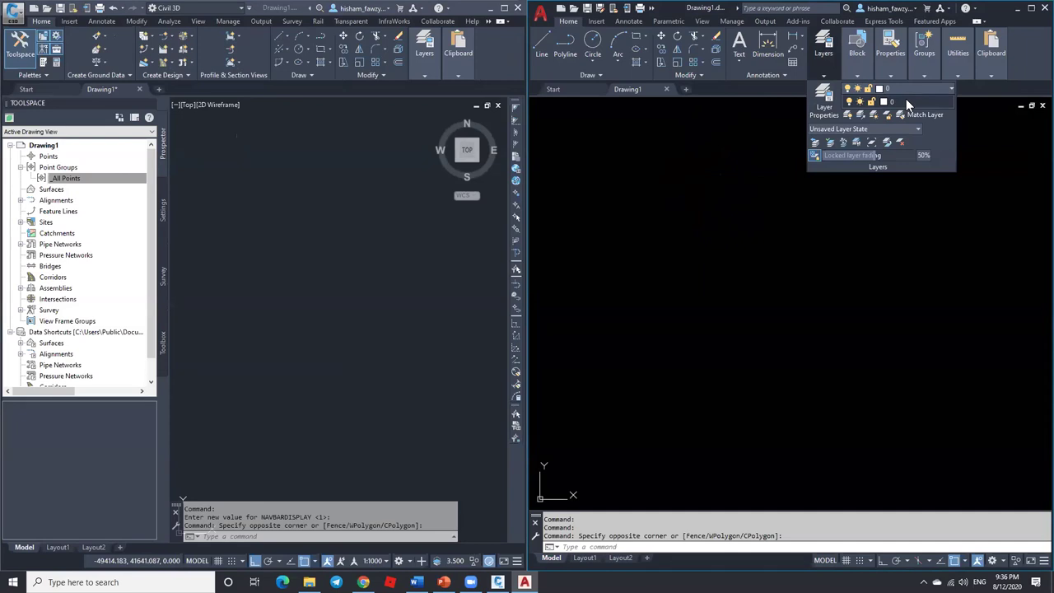
pyautogui.click(139, 89)
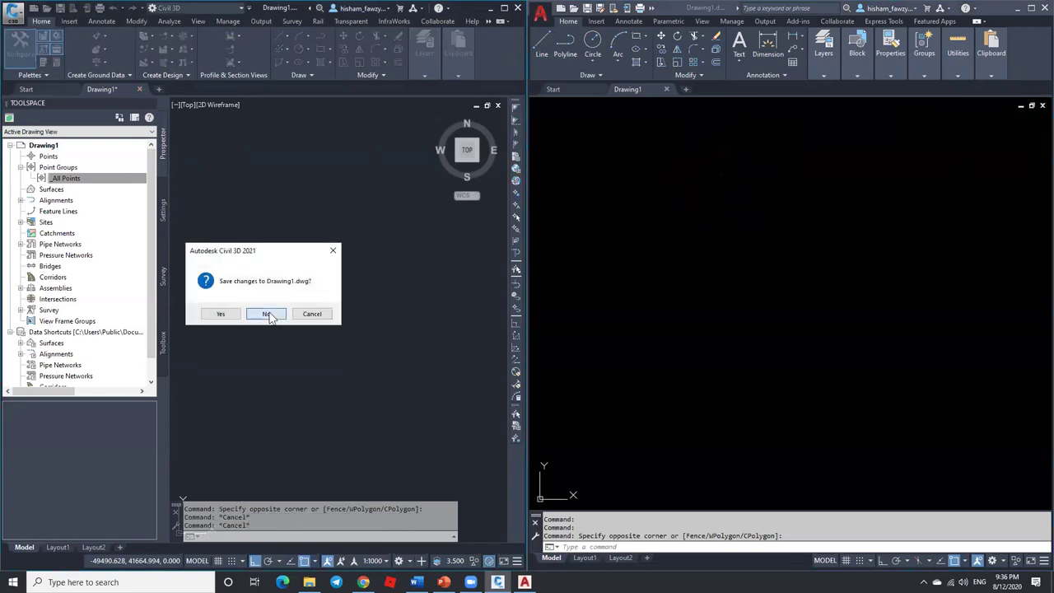
# Step: Discard Drawing1's changes and scroll Drawing2's layer list for site layers like V-NODE and C-WATR-PIPE
pyautogui.click(267, 317)
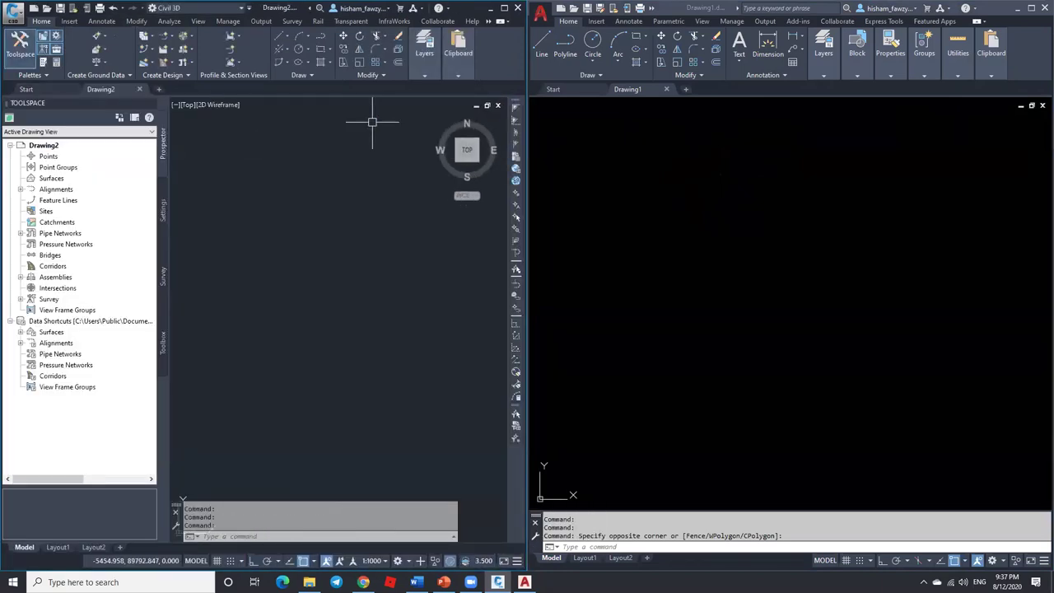
pyautogui.click(434, 75)
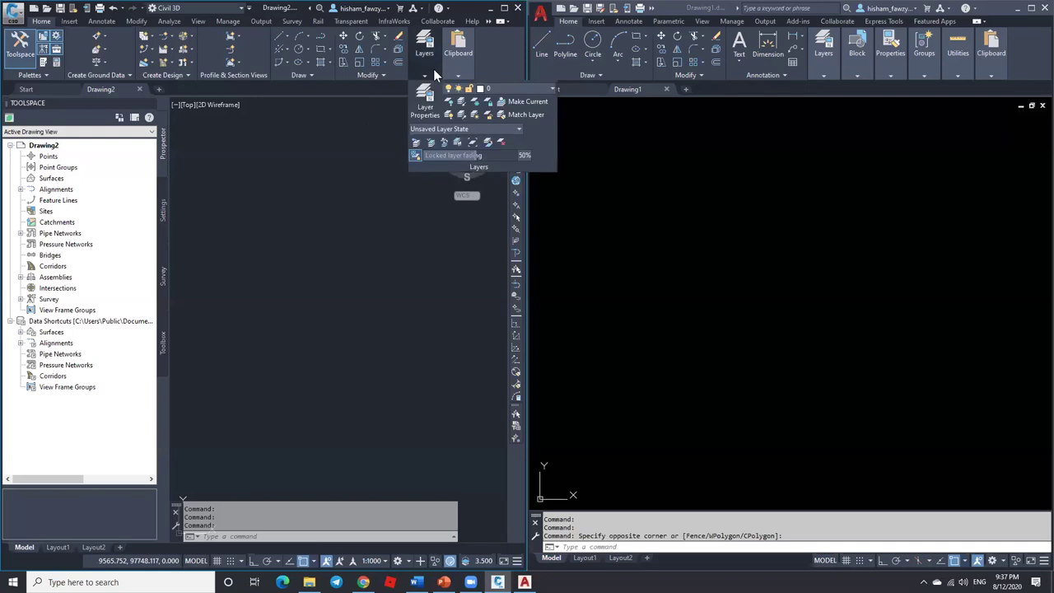
pyautogui.click(511, 92)
pyautogui.moveTo(591, 154); pyautogui.dragTo(580, 435)
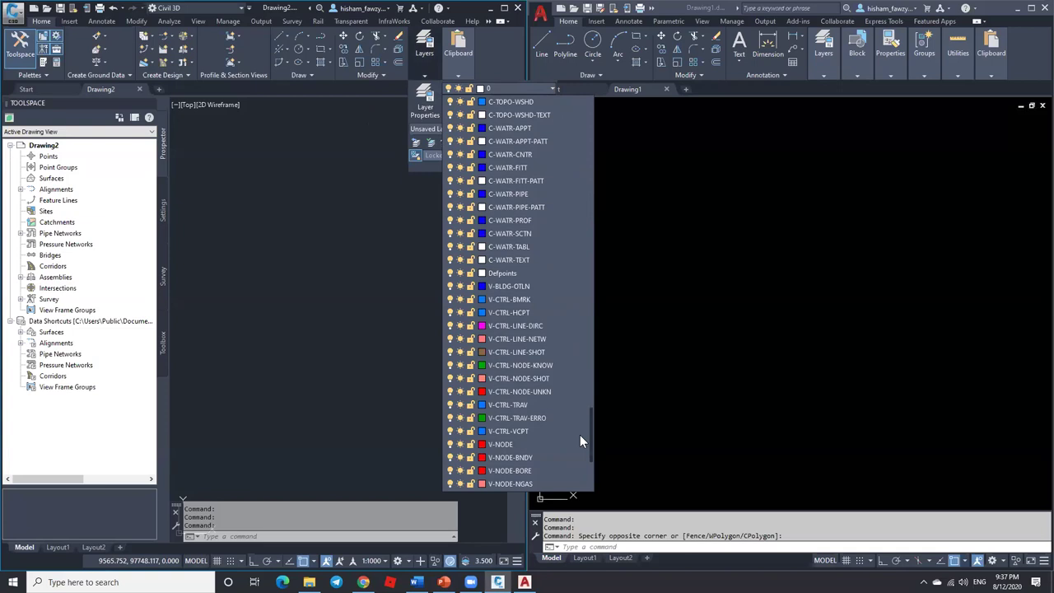
pyautogui.click(420, 241)
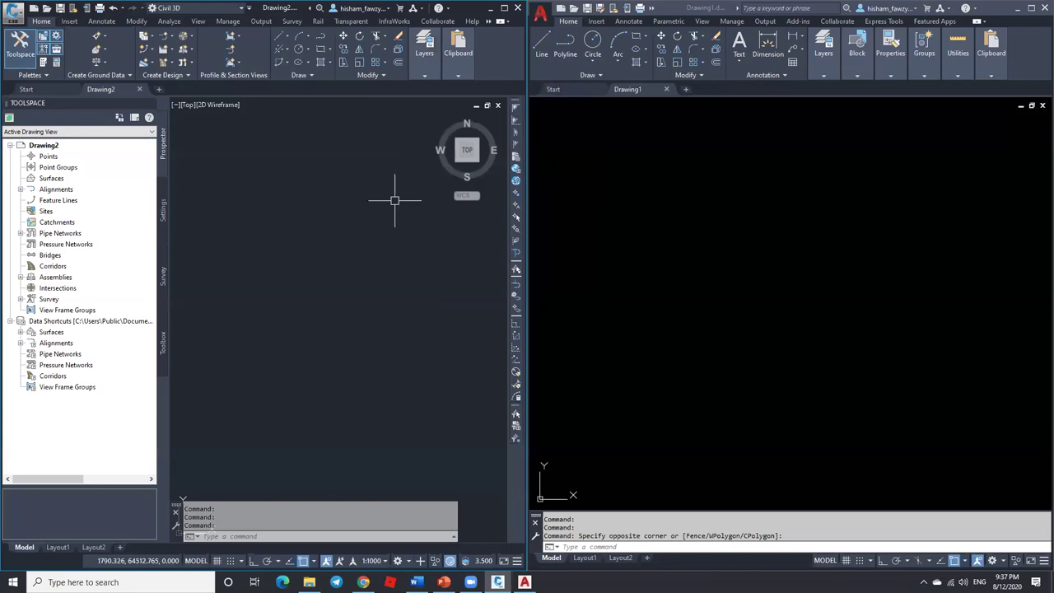
# Step: From the Start page, compare the Metric and Imperial NCS templates, then cancel the template chooser
pyautogui.click(43, 90)
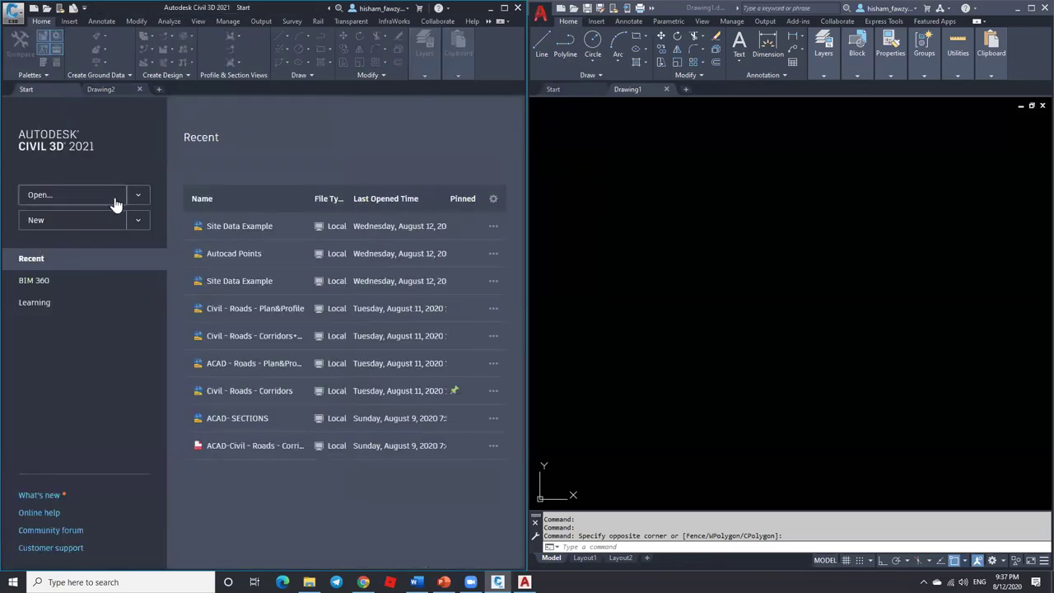
pyautogui.click(138, 220)
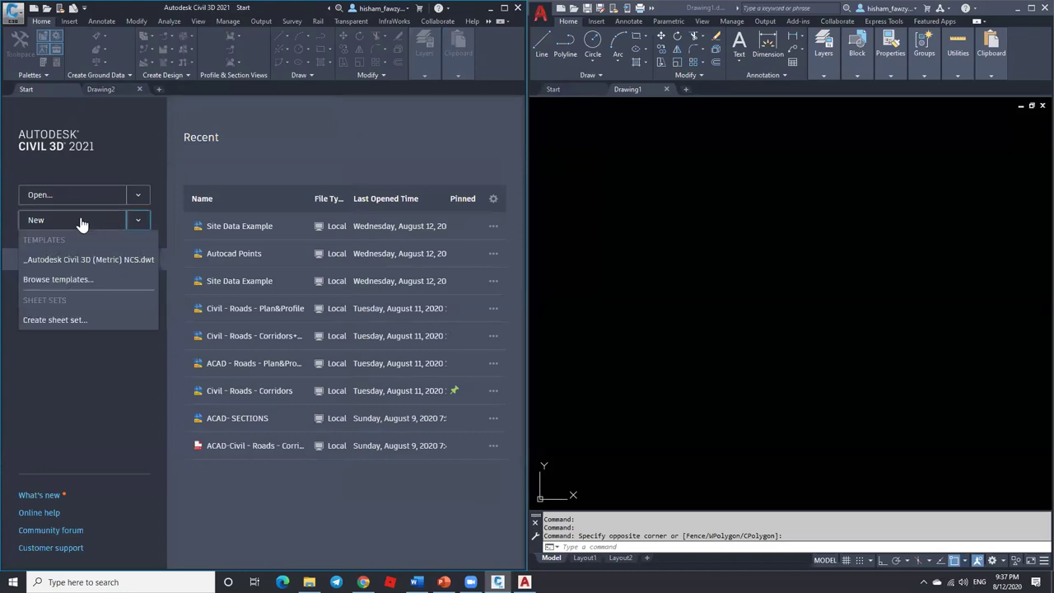
pyautogui.click(58, 280)
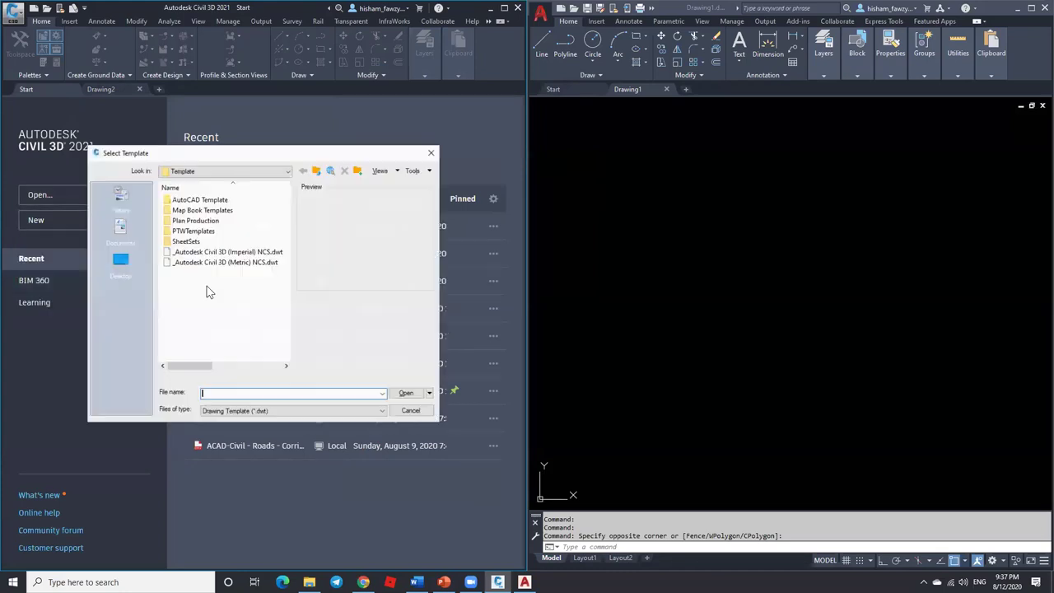
pyautogui.click(207, 263)
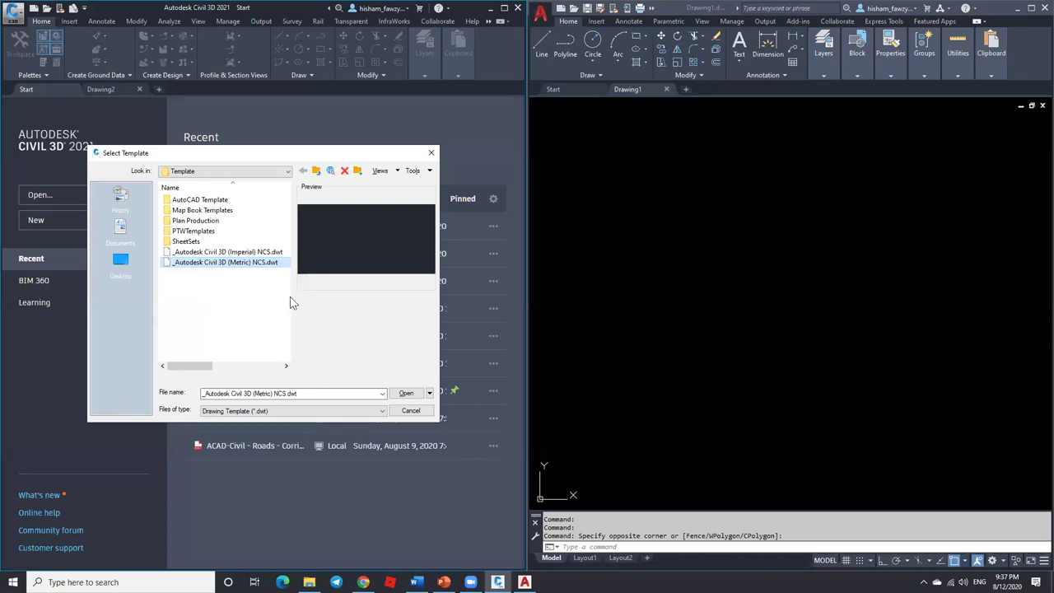
pyautogui.click(213, 253)
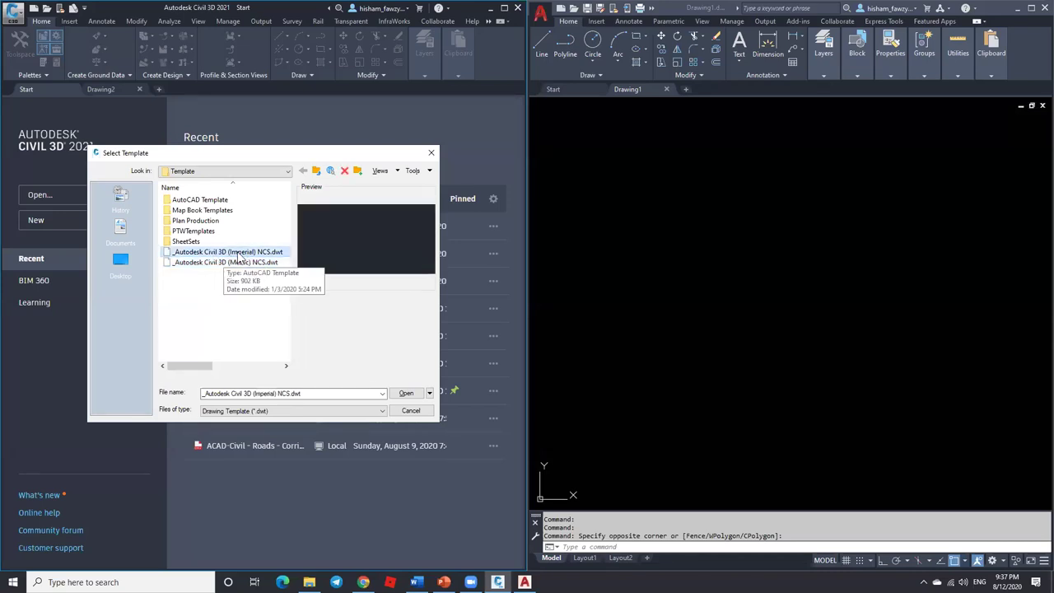
pyautogui.click(211, 263)
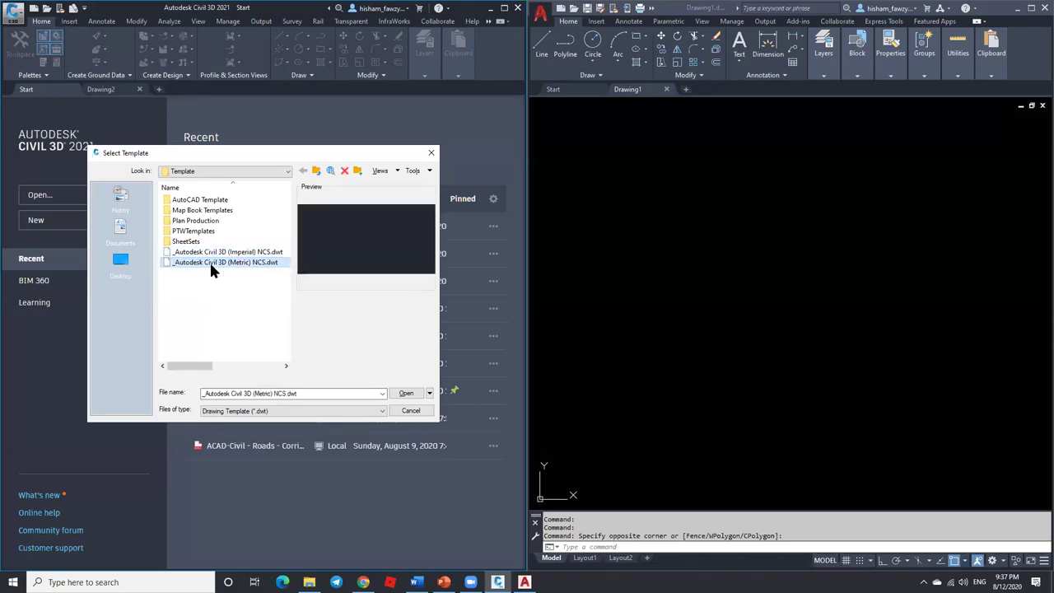
pyautogui.click(410, 410)
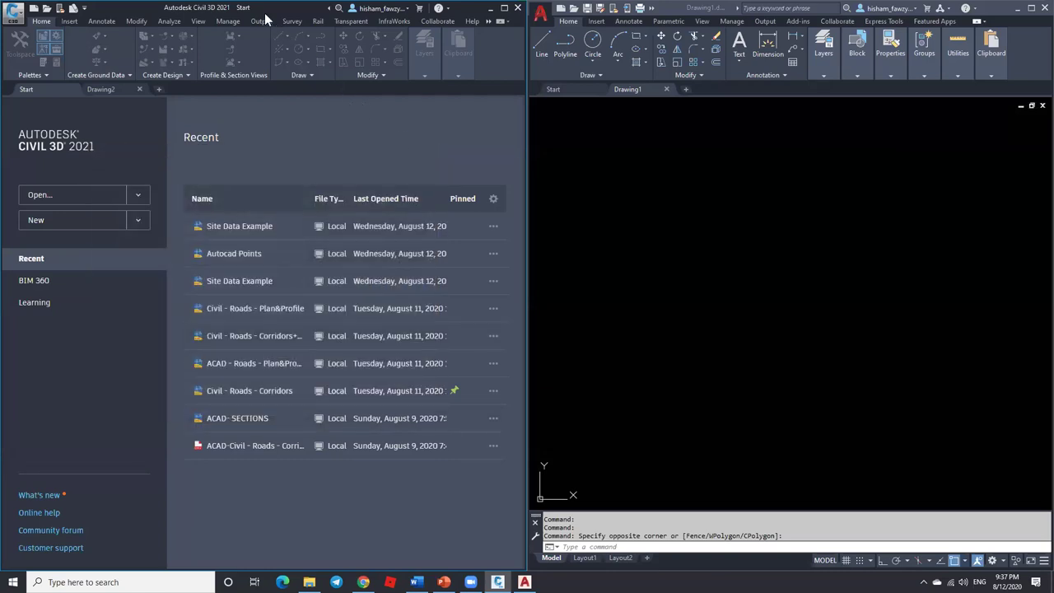
# Step: Create a new drawing from the _Autodesk Civil 3D (Metric) NCS.dwt template
pyautogui.click(46, 220)
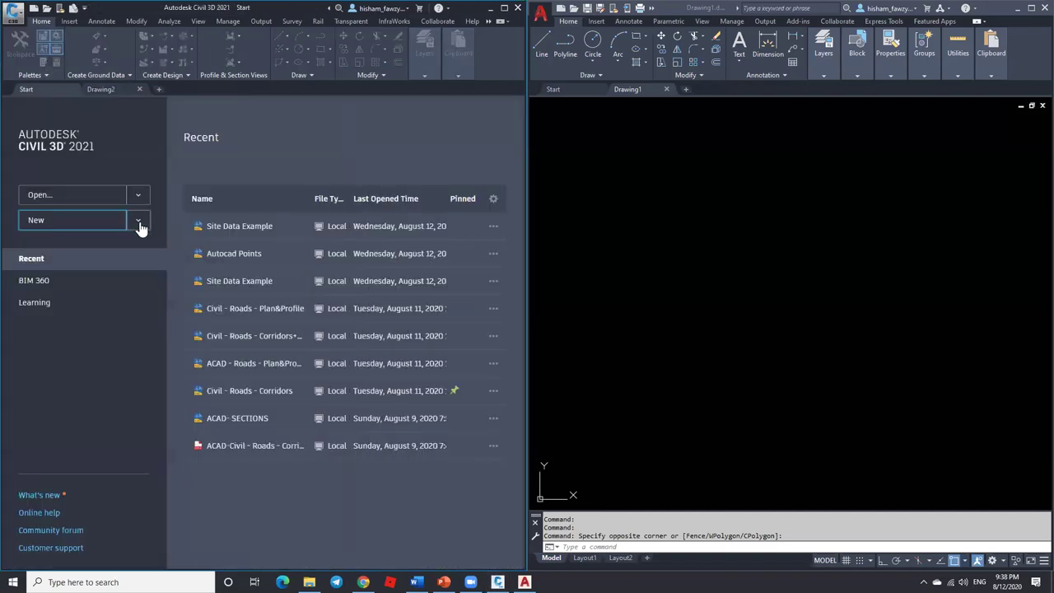
pyautogui.click(138, 221)
pyautogui.click(80, 280)
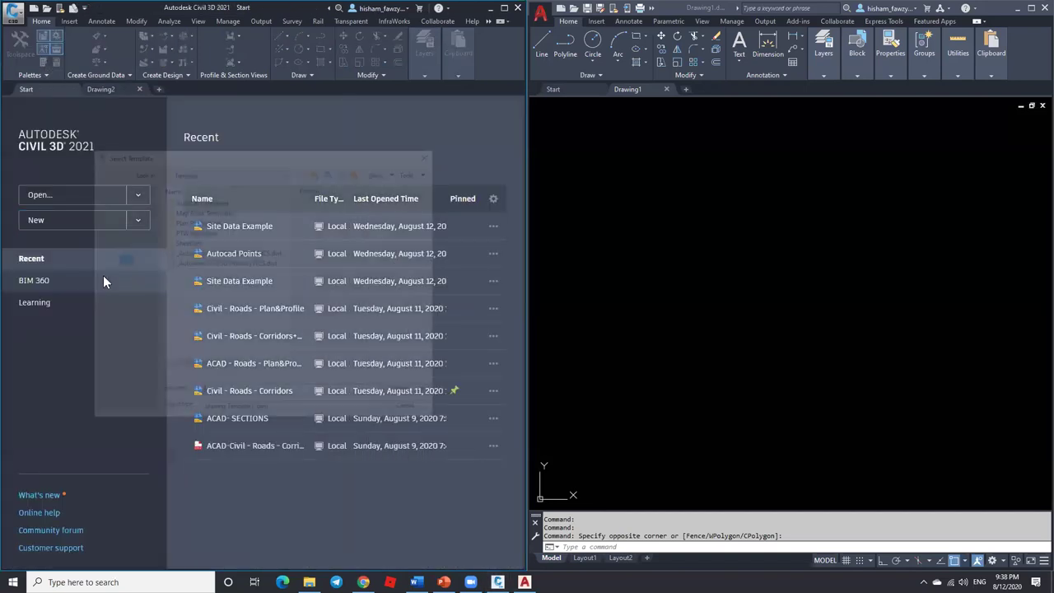
pyautogui.click(238, 263)
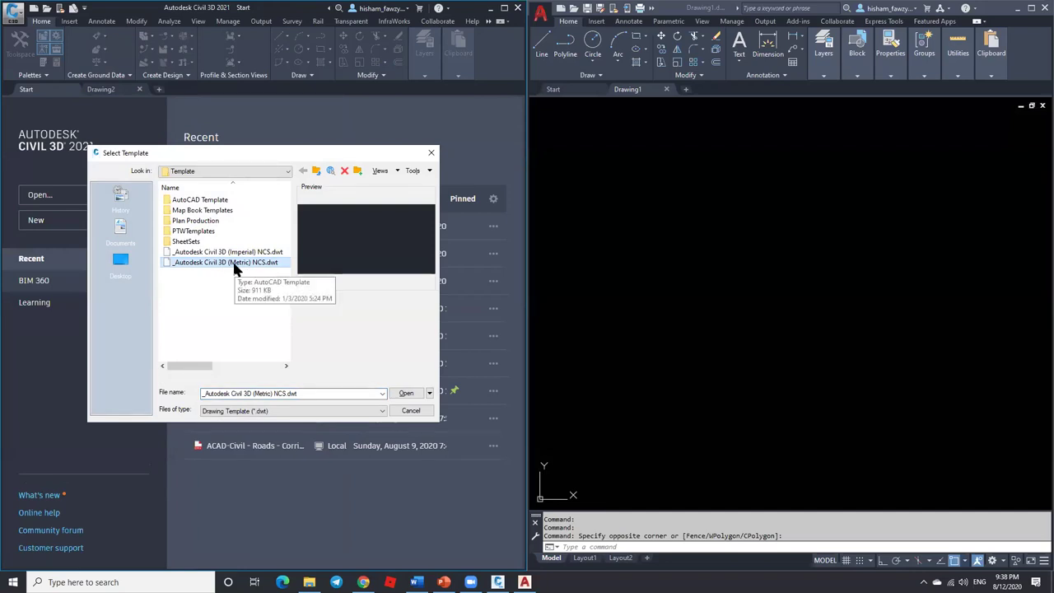
pyautogui.click(405, 392)
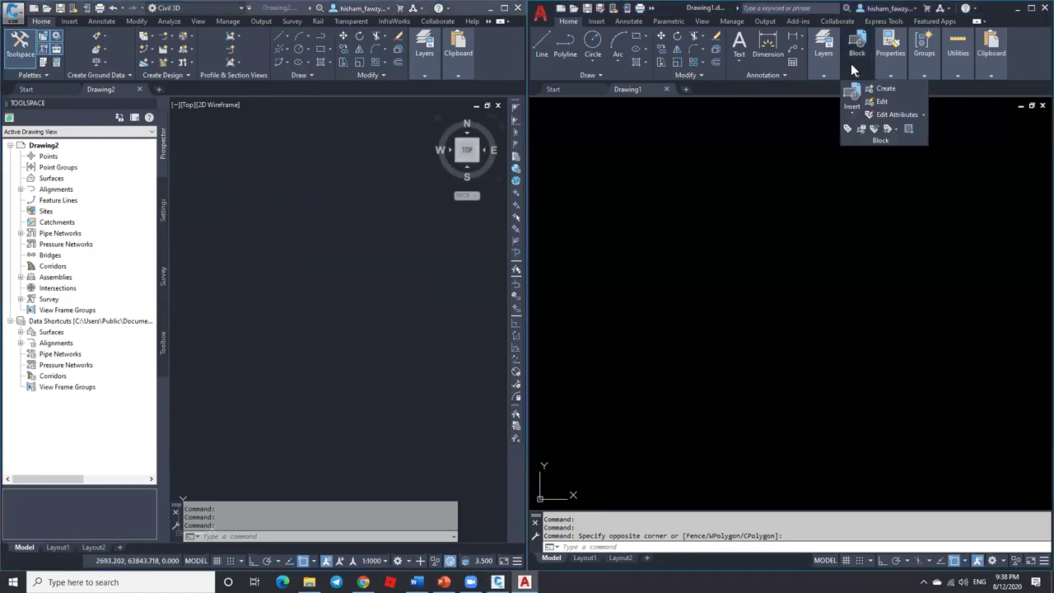
# Step: Check the layer list in AutoCAD's expanded Layers panel
pyautogui.click(824, 51)
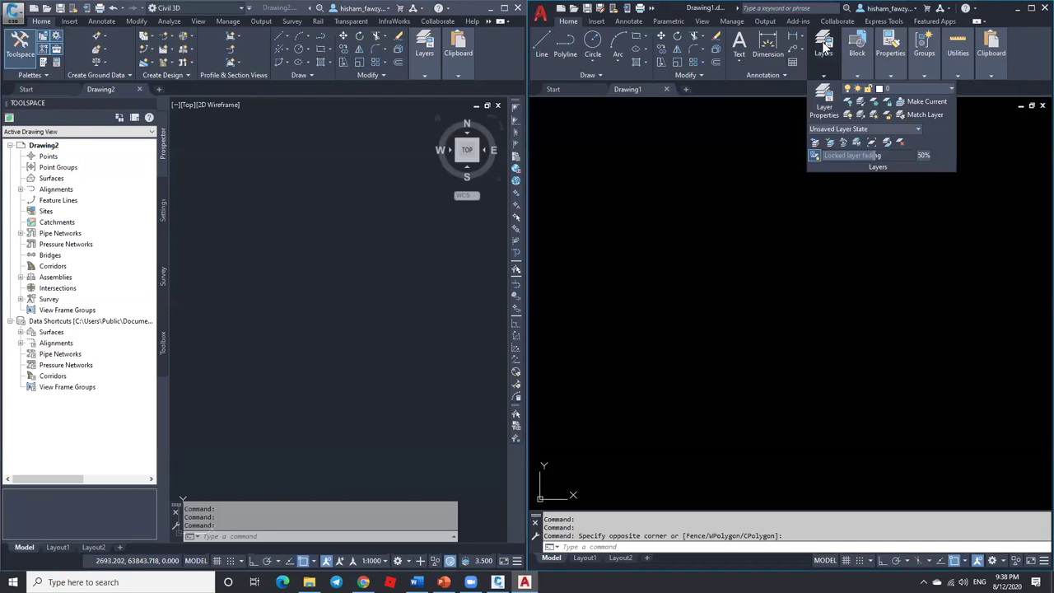
pyautogui.click(912, 87)
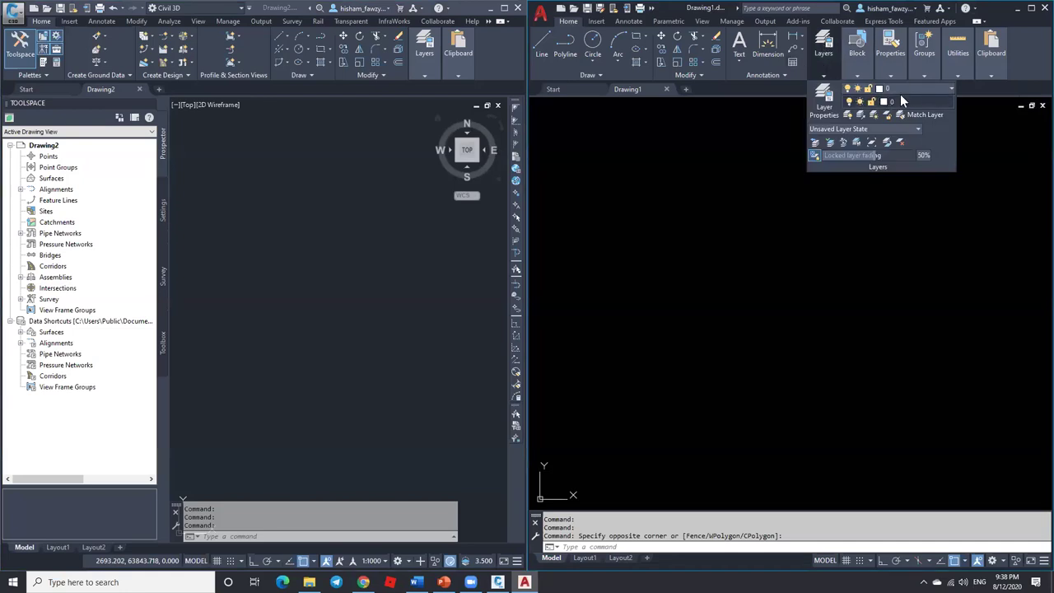
pyautogui.click(670, 200)
pyautogui.click(689, 143)
# Step: Maximize the Civil 3D window to full screen, keeping the 1:1000 annotation scale
pyautogui.click(461, 206)
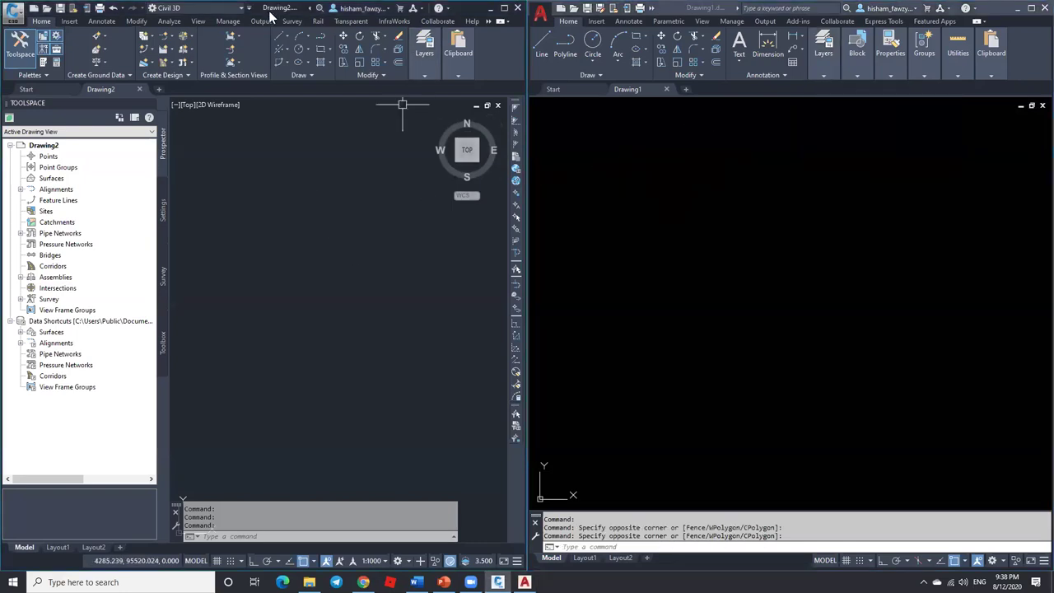
pyautogui.moveTo(270, 17); pyautogui.dragTo(633, 164)
pyautogui.doubleClick(623, 169)
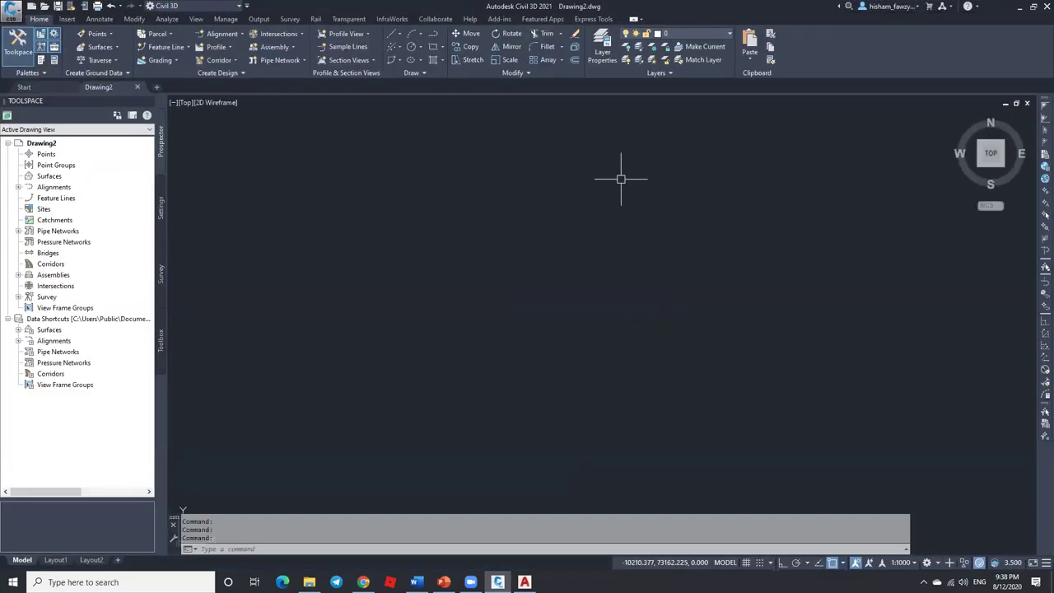
pyautogui.click(914, 563)
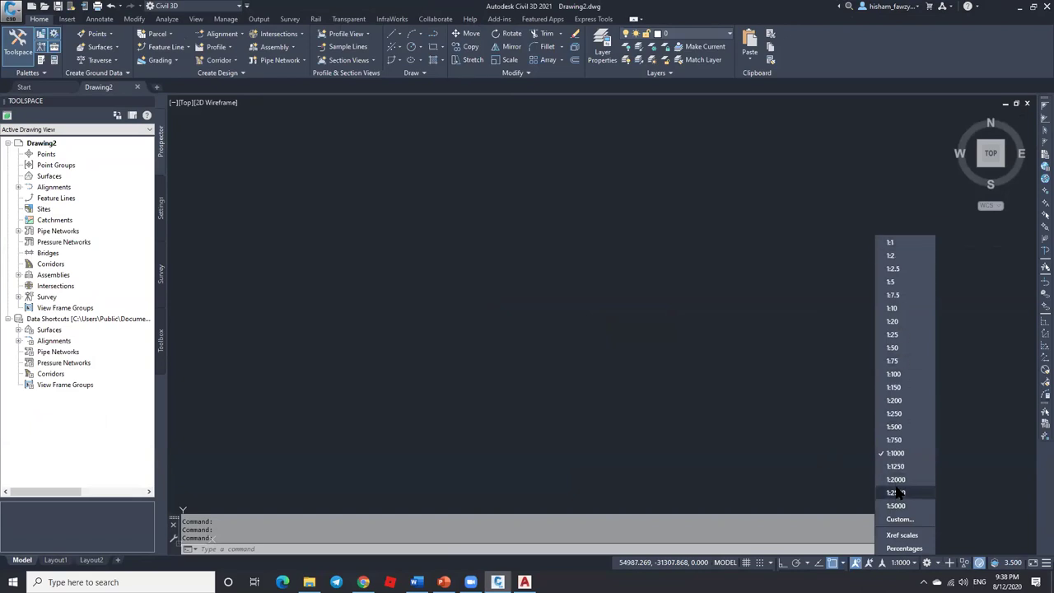
pyautogui.click(777, 418)
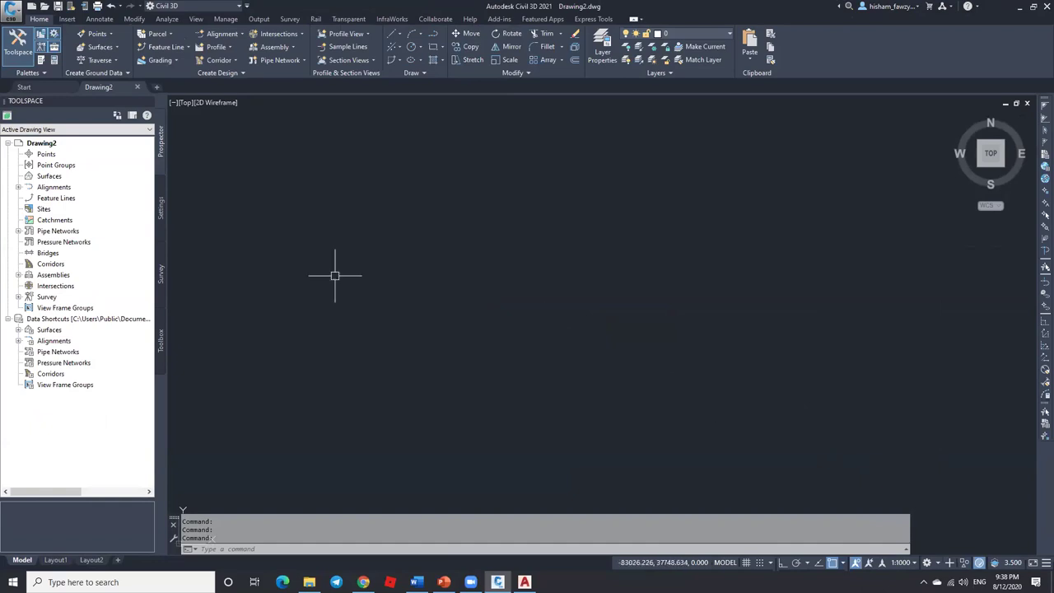
# Step: Review Drawing2's Edit Drawing Settings: meters, 1:1000 scale, no coordinate system
pyautogui.click(162, 207)
pyautogui.rightClick(68, 146)
pyautogui.click(115, 148)
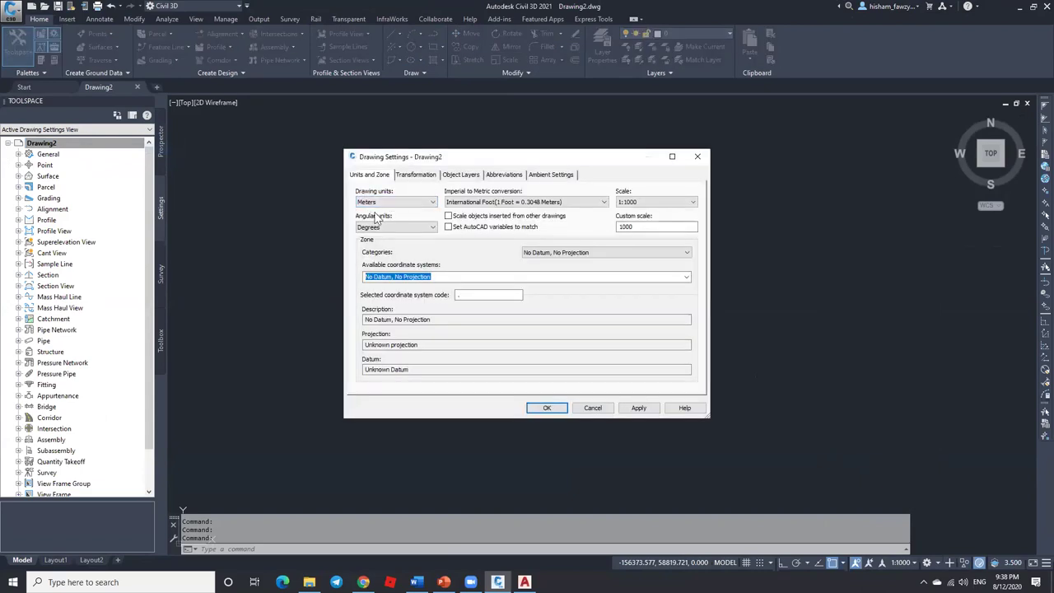
pyautogui.click(633, 253)
pyautogui.moveTo(686, 276)
pyautogui.mouseDown()
pyautogui.moveTo(683, 354)
pyautogui.moveTo(686, 276)
pyautogui.mouseUp()
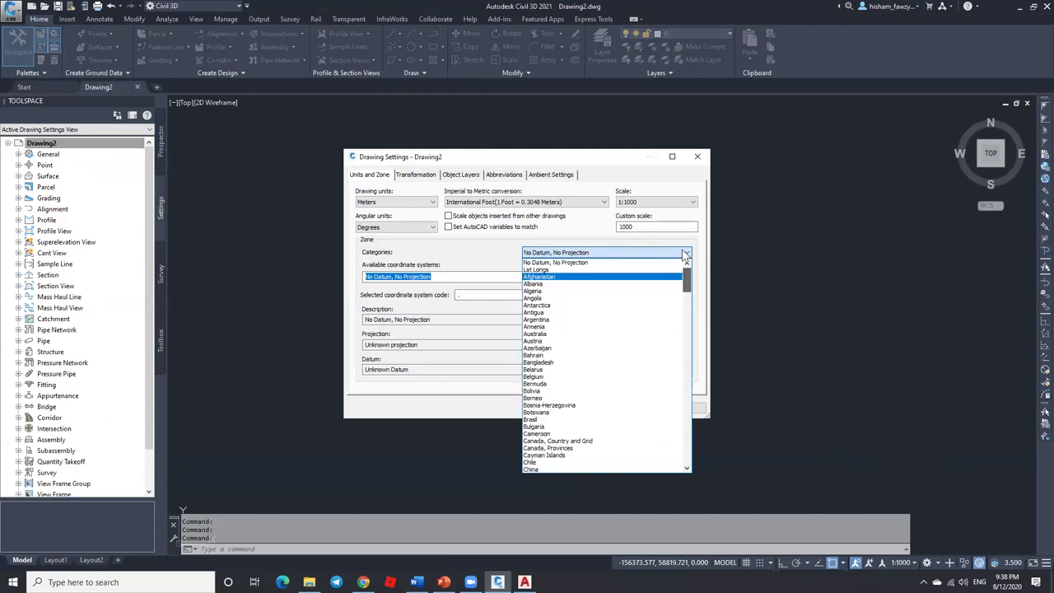
pyautogui.click(684, 256)
pyautogui.click(593, 408)
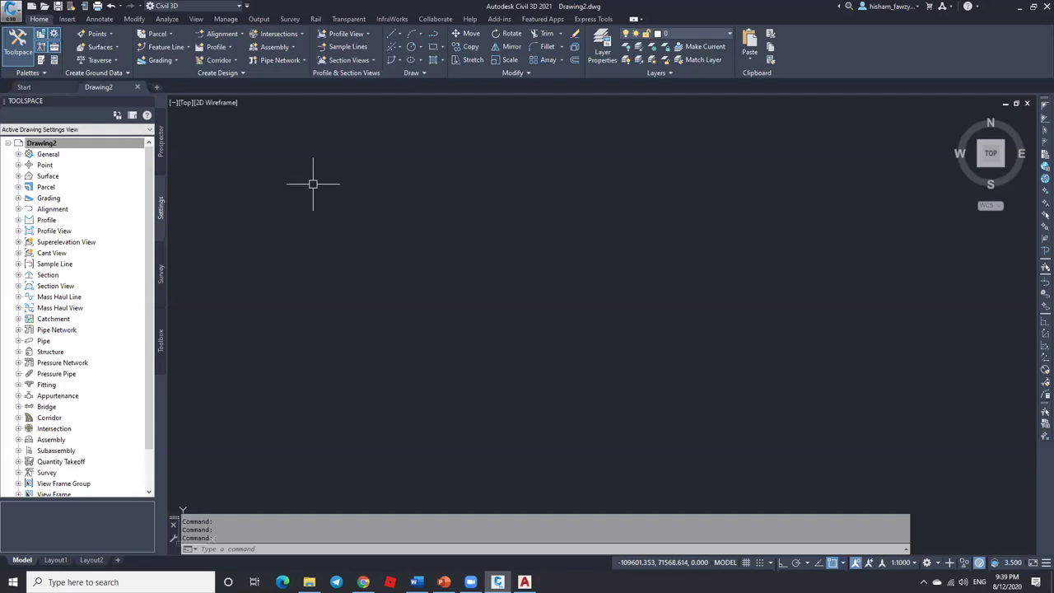
# Step: Start Alignment Creation Tools and name the new alignment RD01
pyautogui.click(220, 34)
pyautogui.click(256, 48)
pyautogui.moveTo(532, 148); pyautogui.dragTo(425, 156)
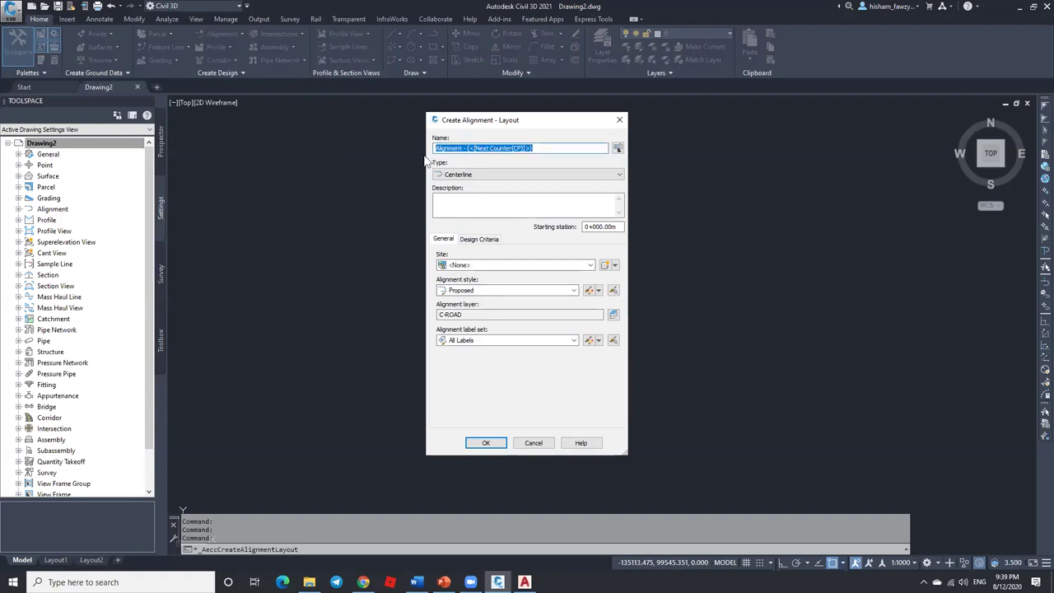
pyautogui.write('RD01')
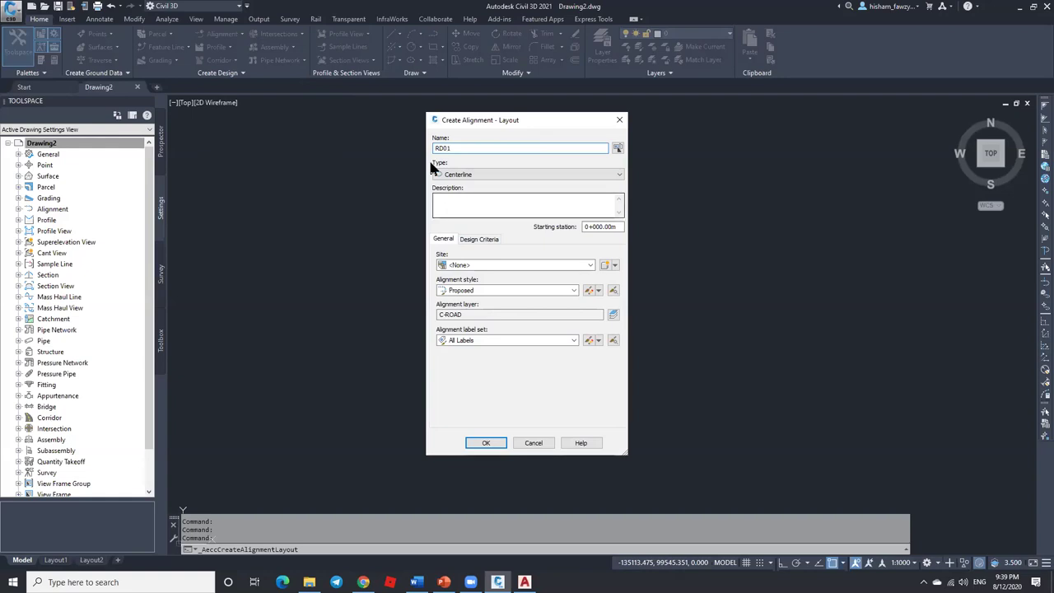
pyautogui.click(486, 442)
# Step: Draw RD01 as a Tan-Tan (No Curves) tangent between two picked points
pyautogui.click(22, 24)
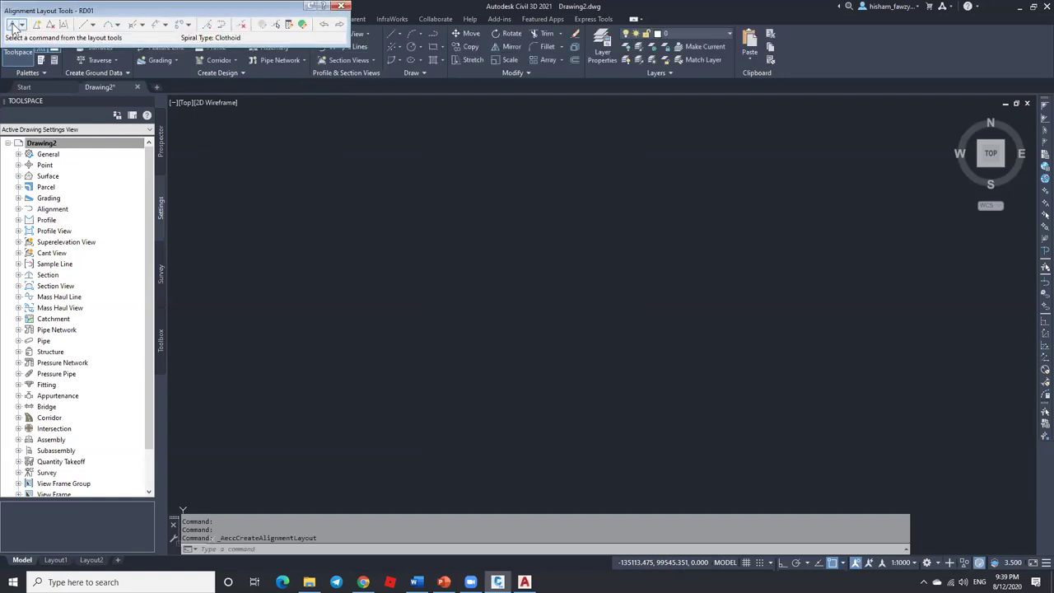
pyautogui.click(58, 37)
pyautogui.click(310, 226)
pyautogui.click(394, 227)
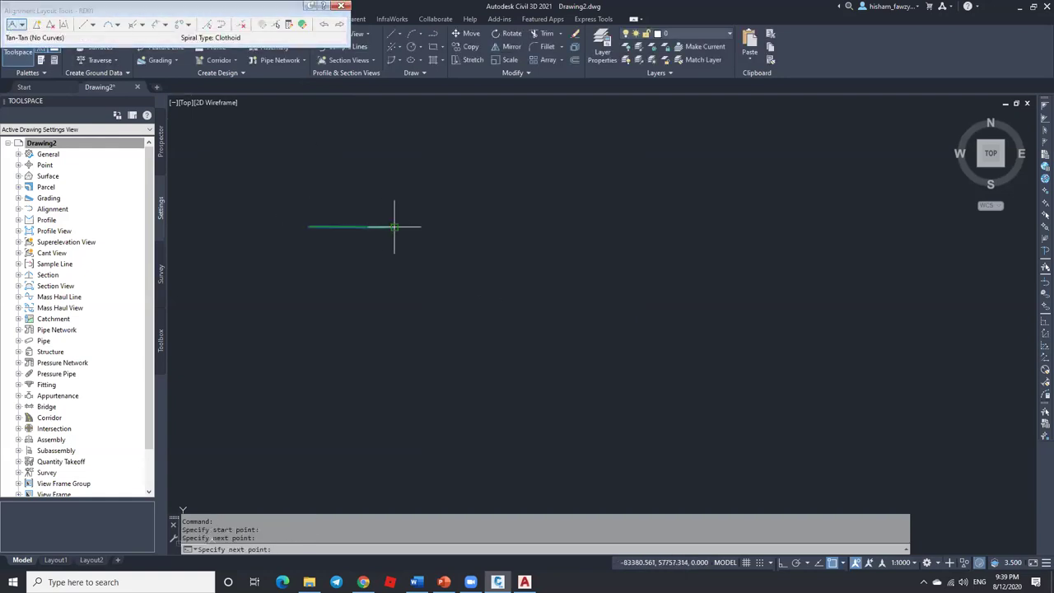
pyautogui.scroll(10, 440, 207)
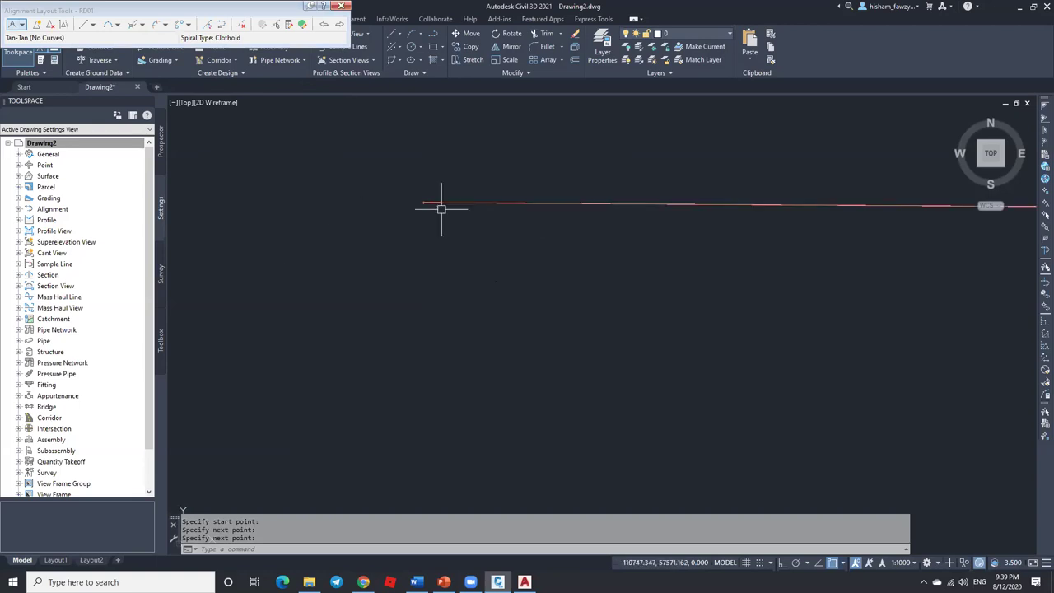
pyautogui.scroll(3, 560, 229)
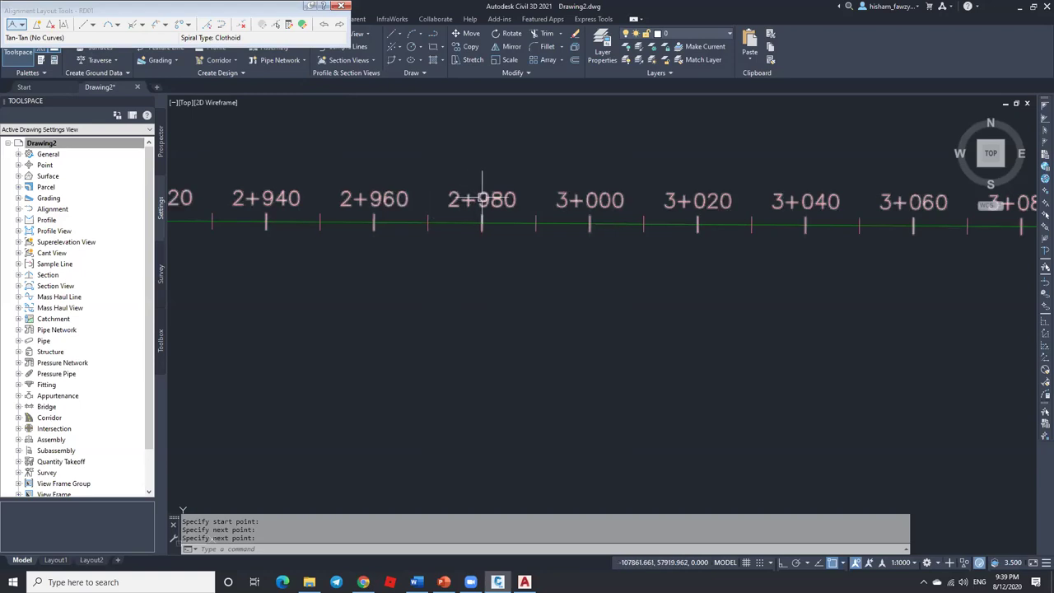
pyautogui.press('Return')
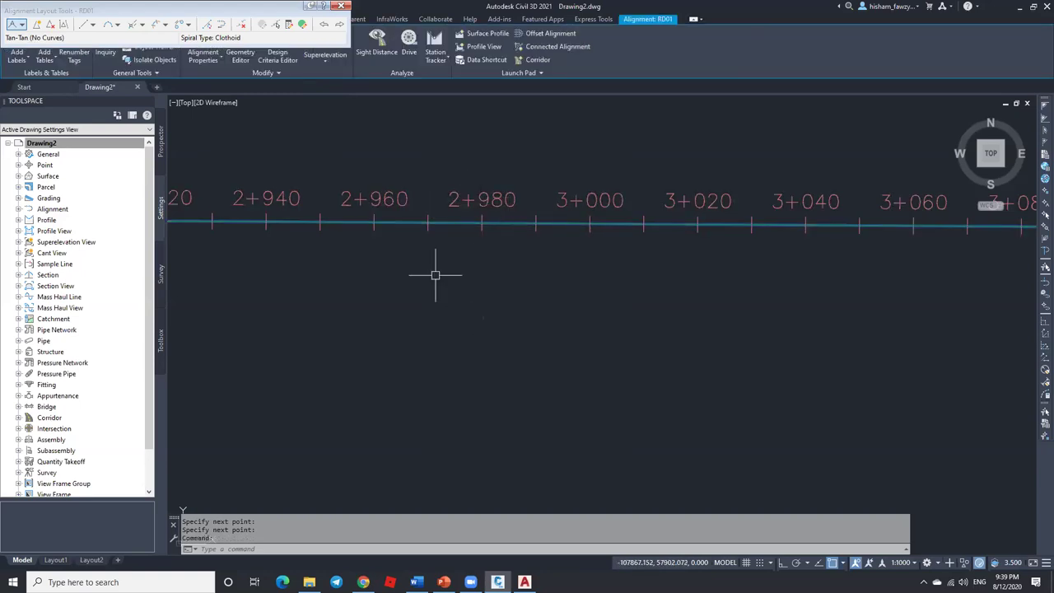
pyautogui.press('Escape')
pyautogui.press('Escape')
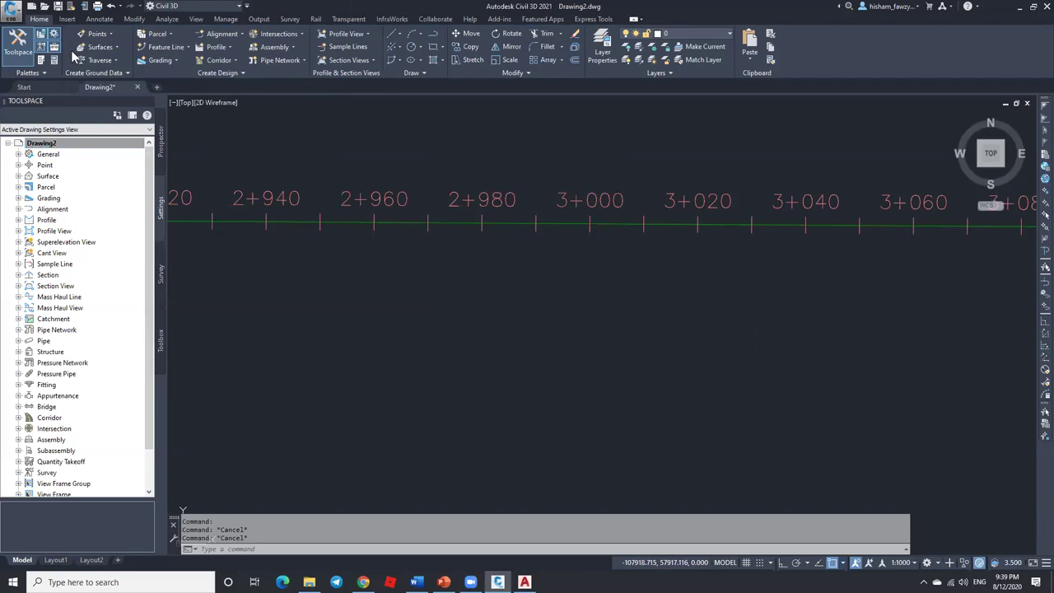
pyautogui.click(696, 34)
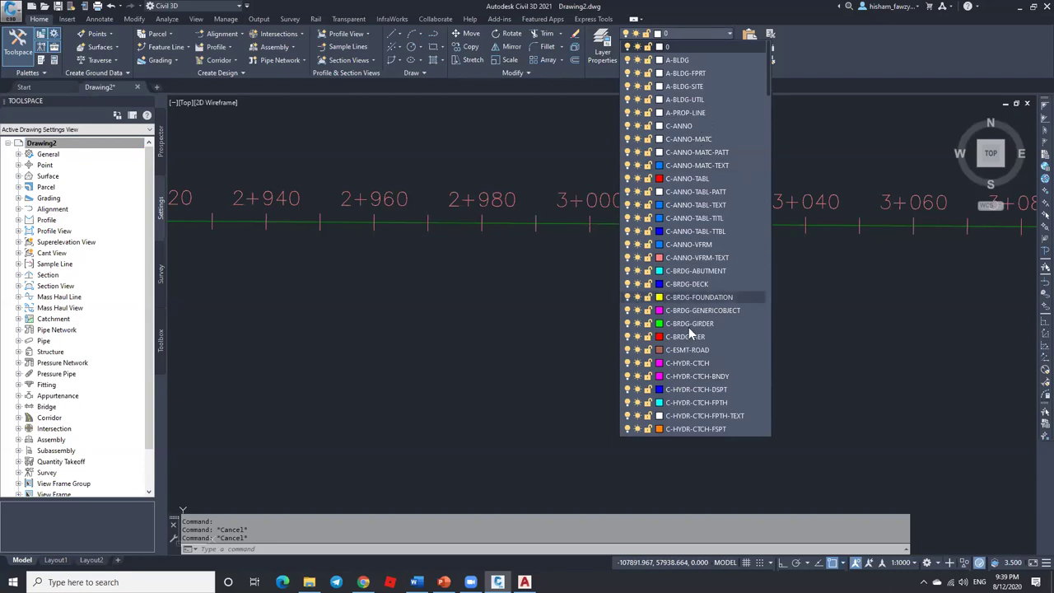
pyautogui.click(317, 245)
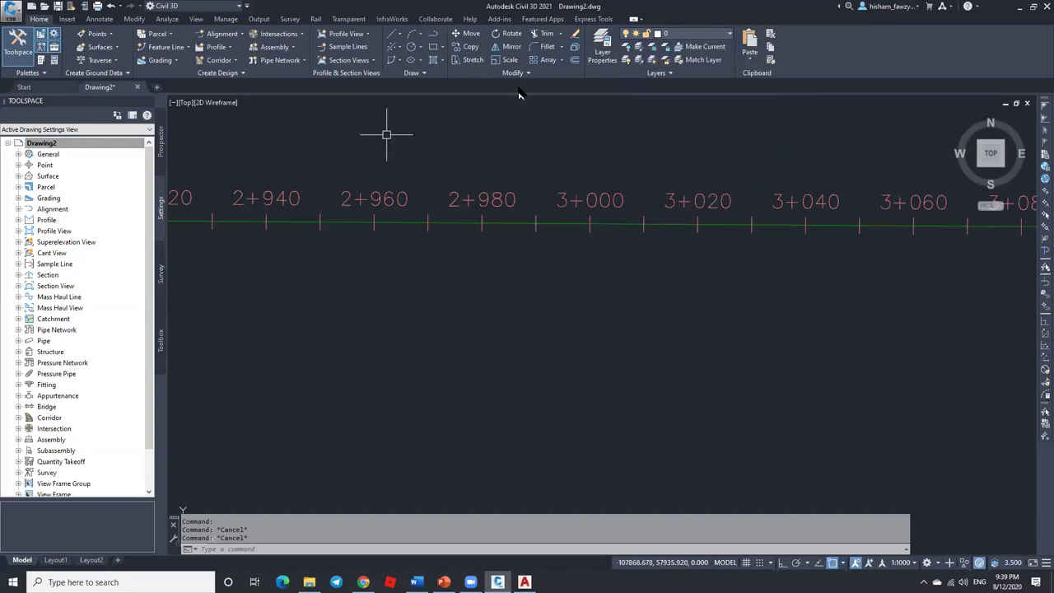
pyautogui.click(18, 164)
pyautogui.click(39, 187)
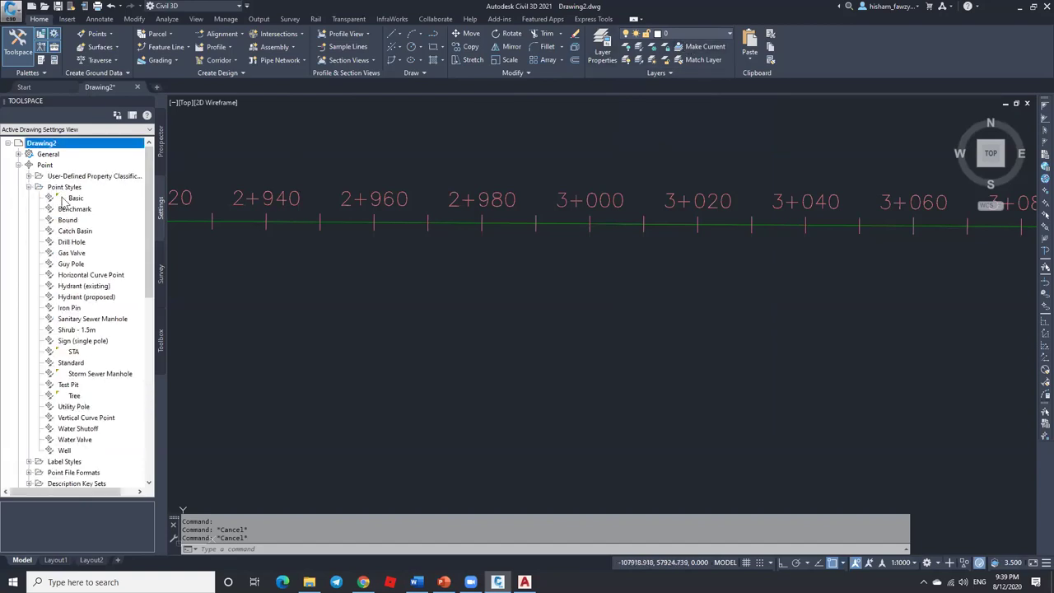
pyautogui.rightClick(100, 200)
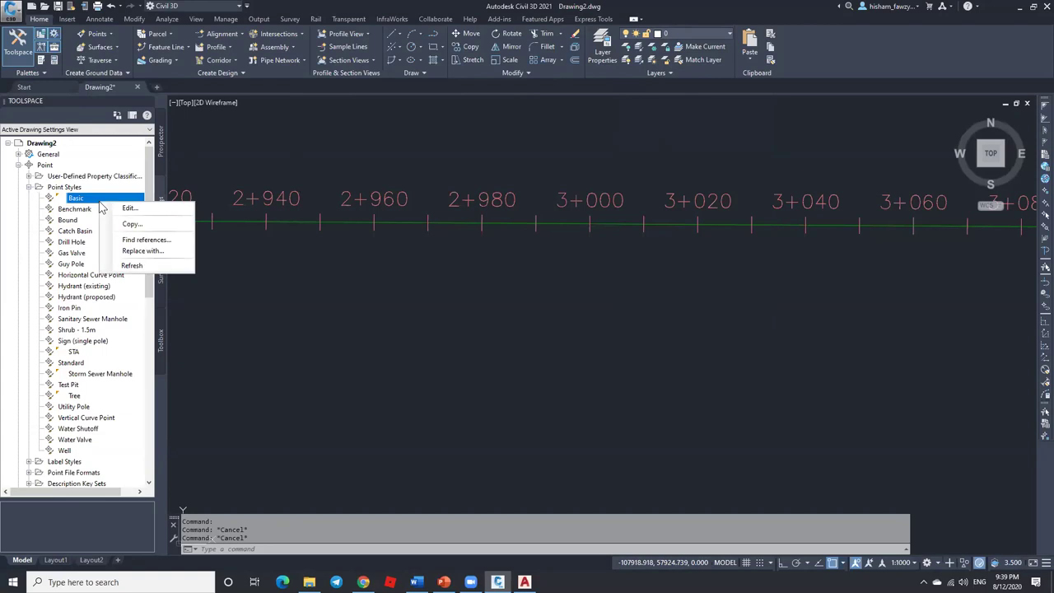
pyautogui.click(251, 246)
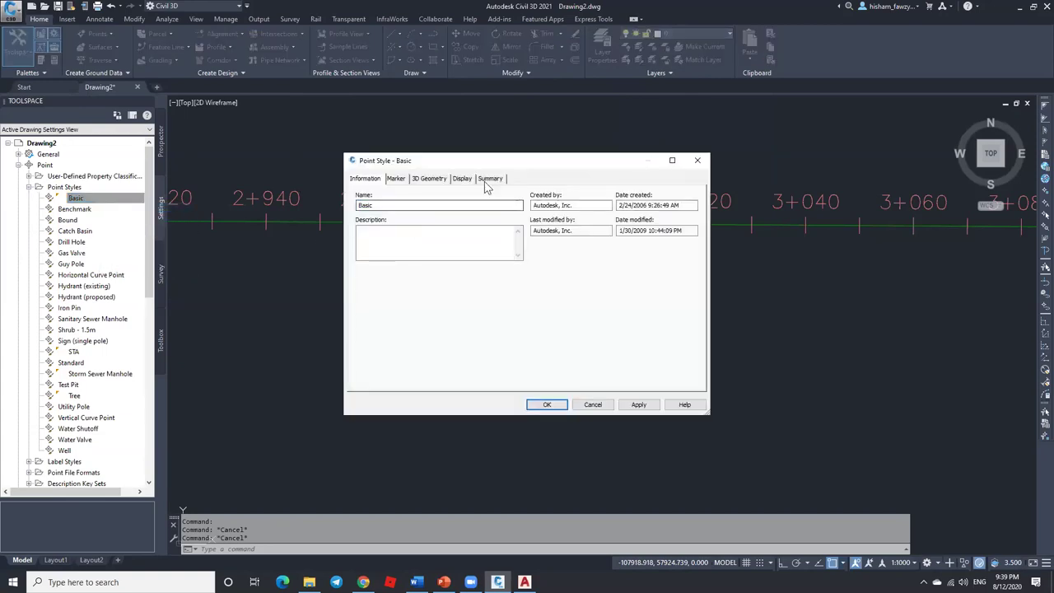
pyautogui.click(462, 179)
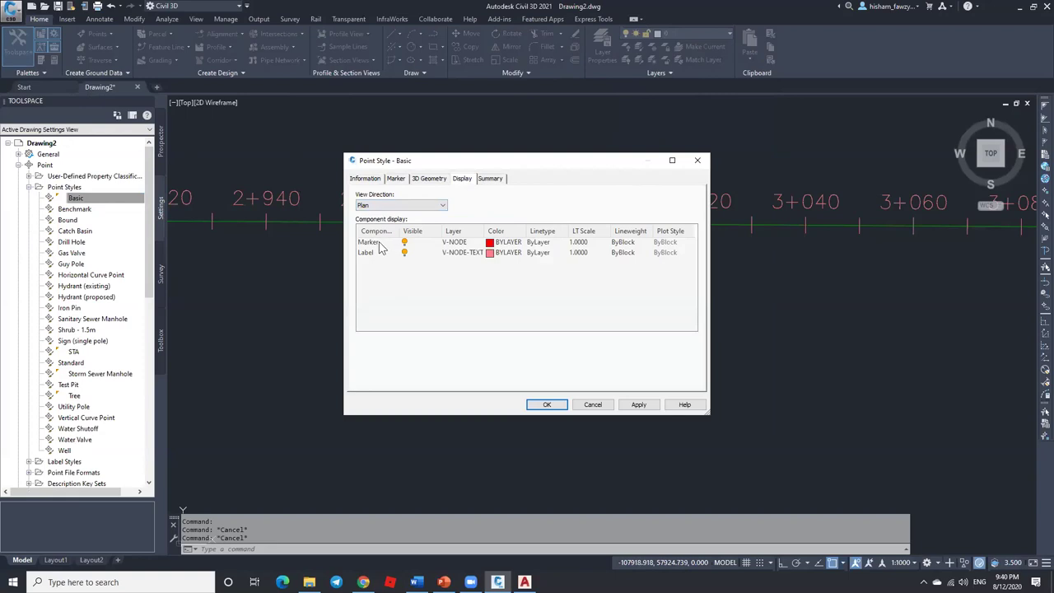
pyautogui.click(454, 243)
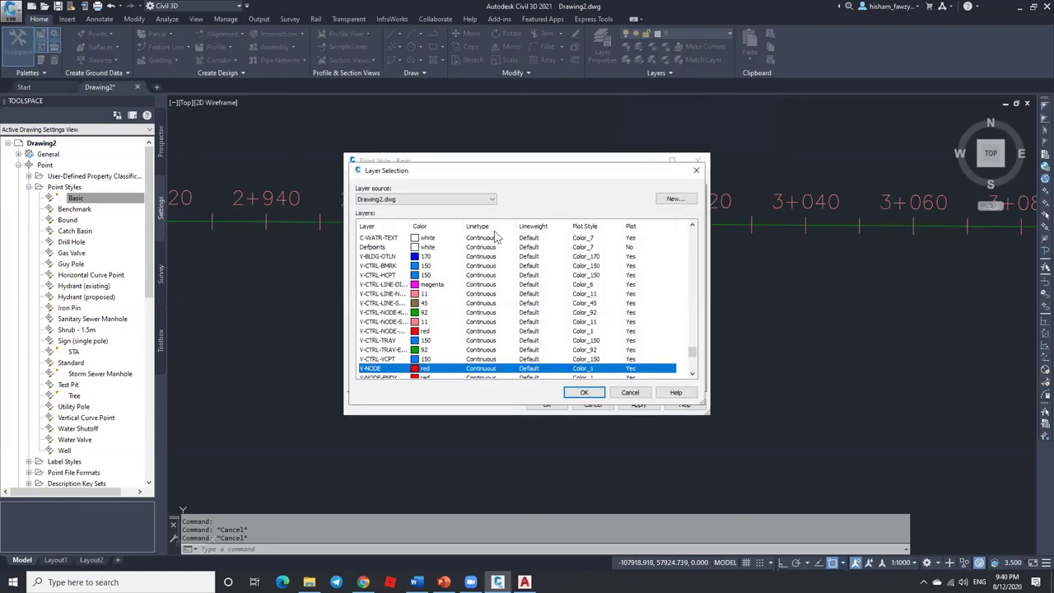
pyautogui.click(696, 169)
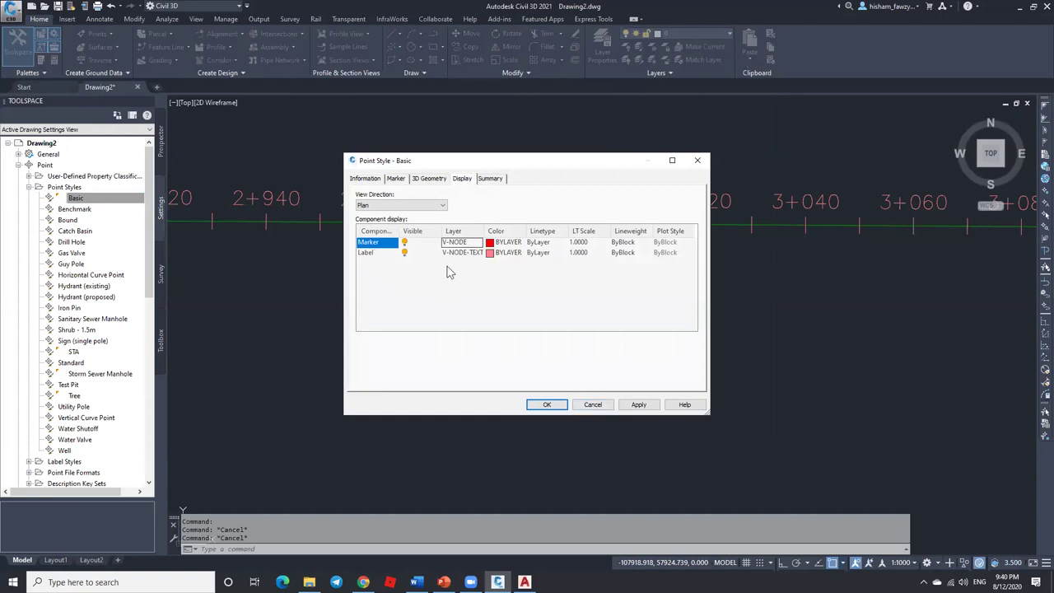
pyautogui.click(593, 404)
pyautogui.click(28, 187)
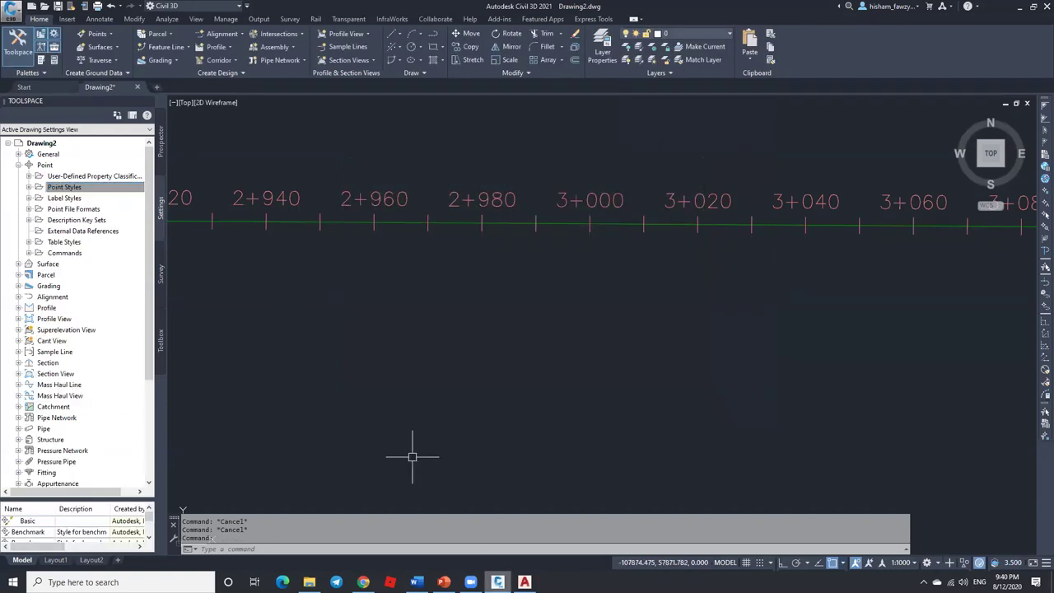
# Step: Check AutoCAD's maximized layer list, then open Drawing2's layer dropdown showing A-BLDG, C-ANNO and C-BRDG-ABUTMENT
pyautogui.press('super+Left')
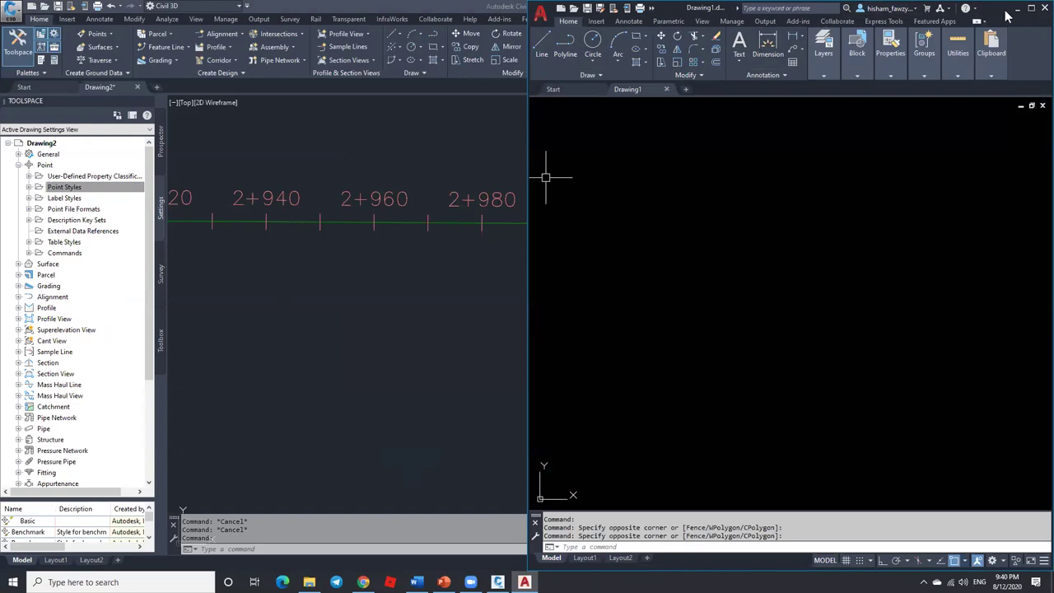
pyautogui.click(1030, 7)
pyautogui.click(494, 35)
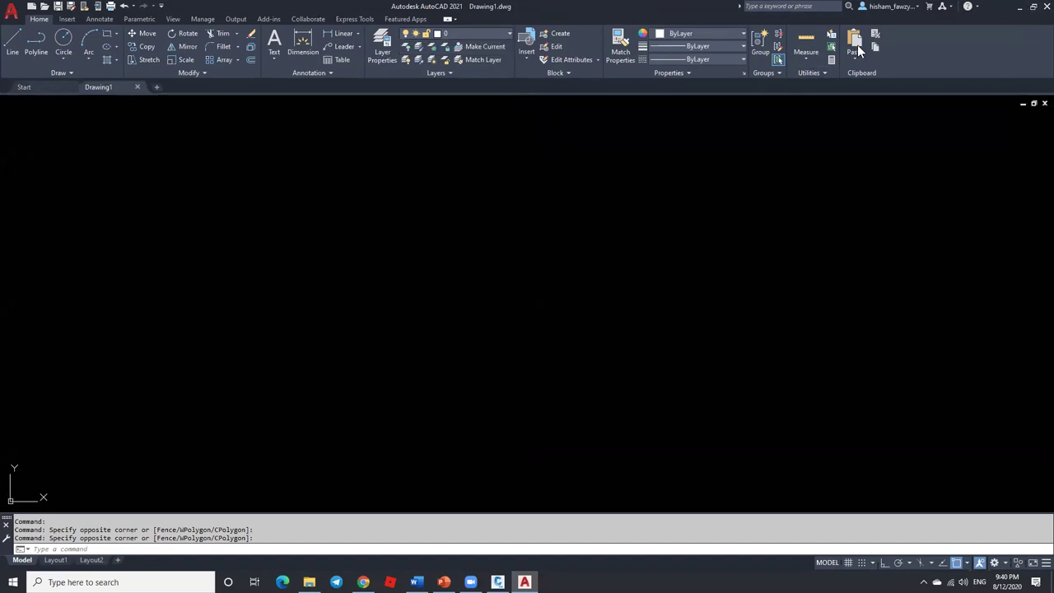
pyautogui.hotkey('alt', 'Tab')
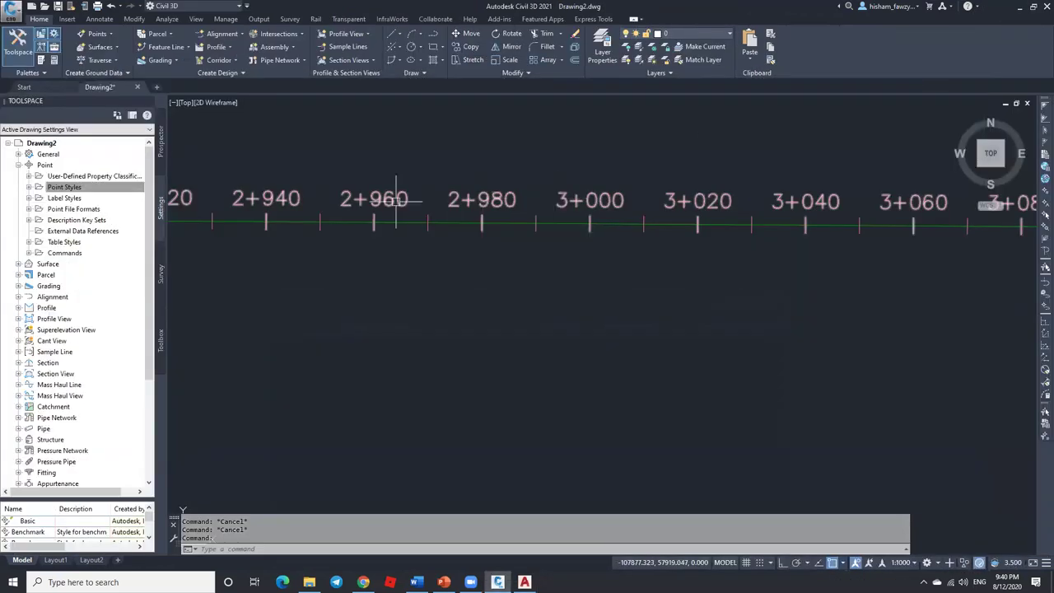
pyautogui.click(699, 35)
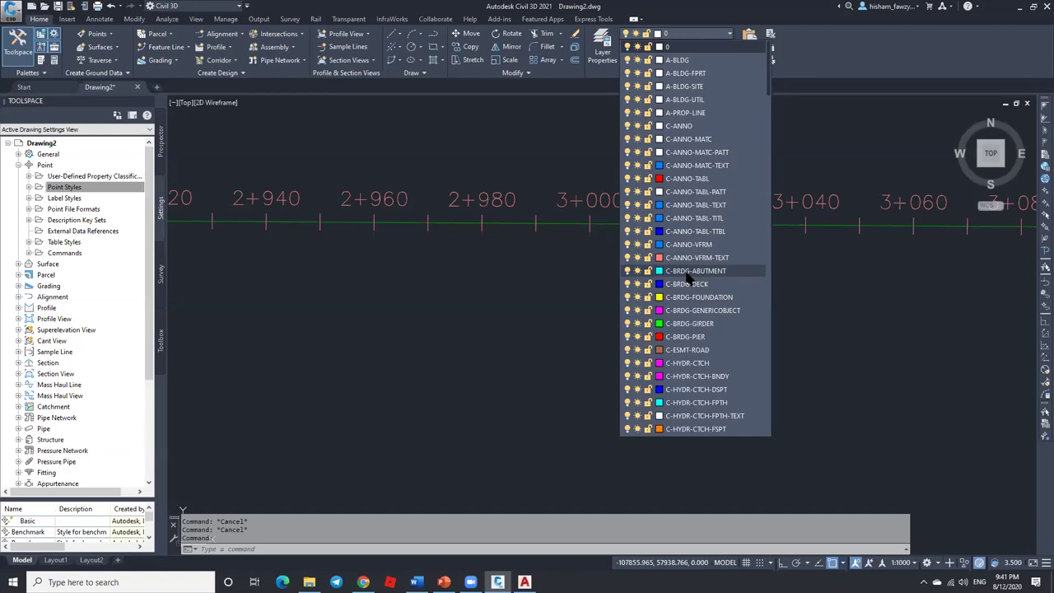
pyautogui.click(553, 296)
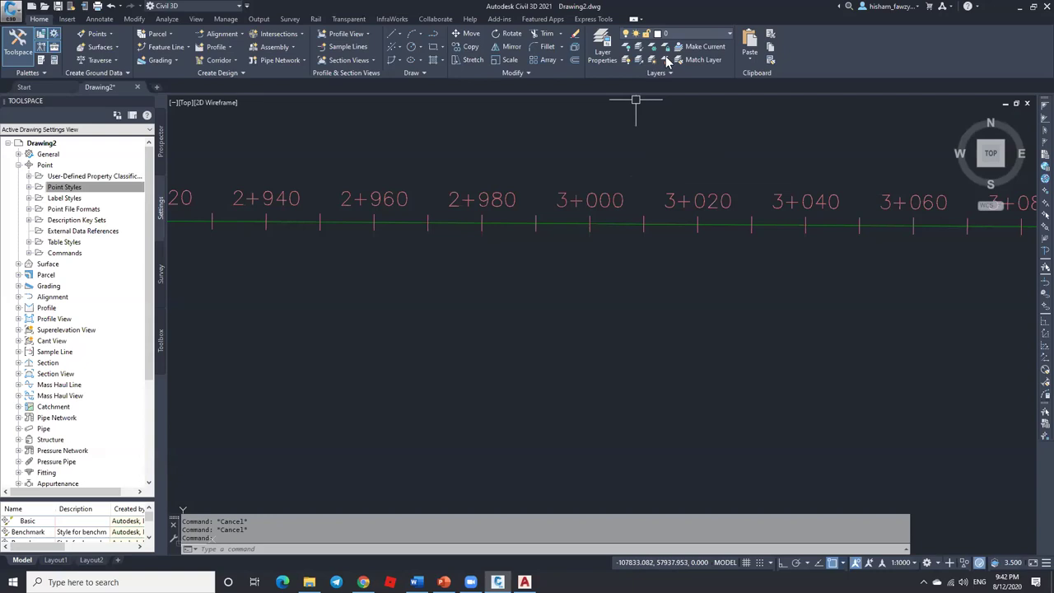
pyautogui.click(692, 33)
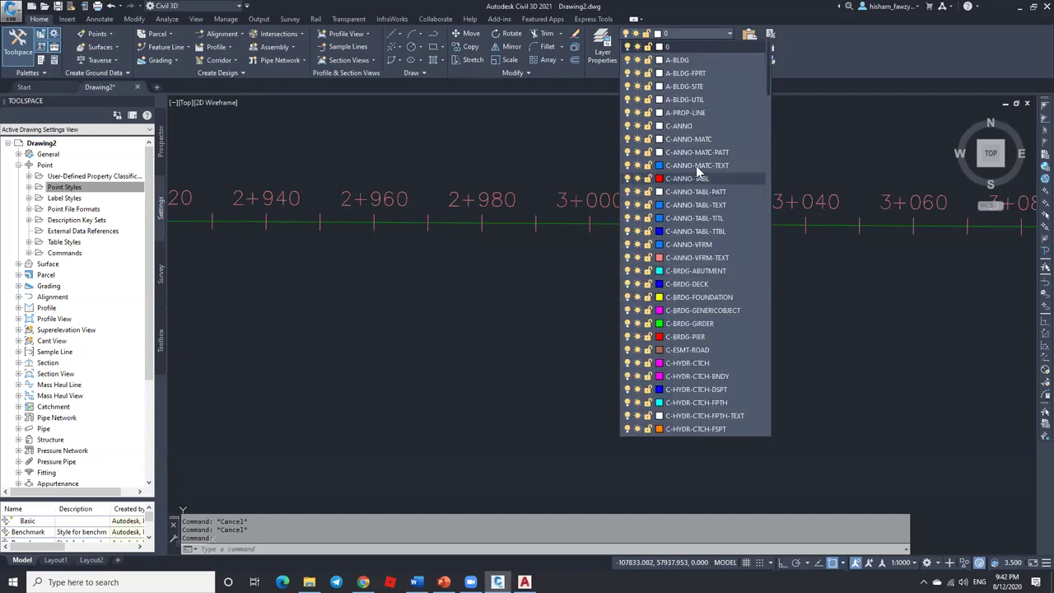
pyautogui.scroll(-7, 764, 203)
pyautogui.scroll(-20, 767, 247)
pyautogui.scroll(-20, 765, 382)
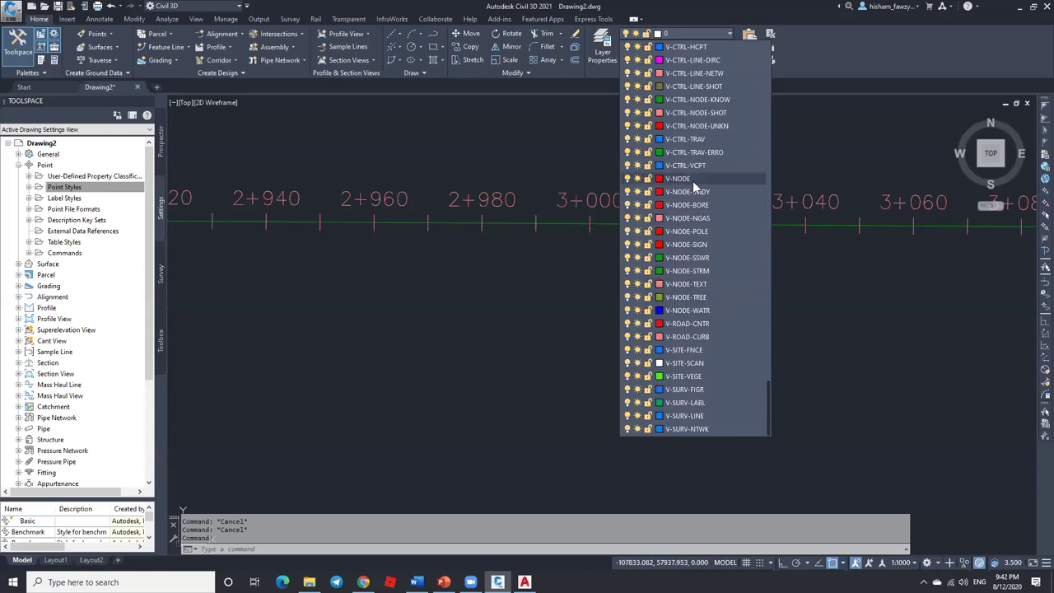
pyautogui.click(129, 250)
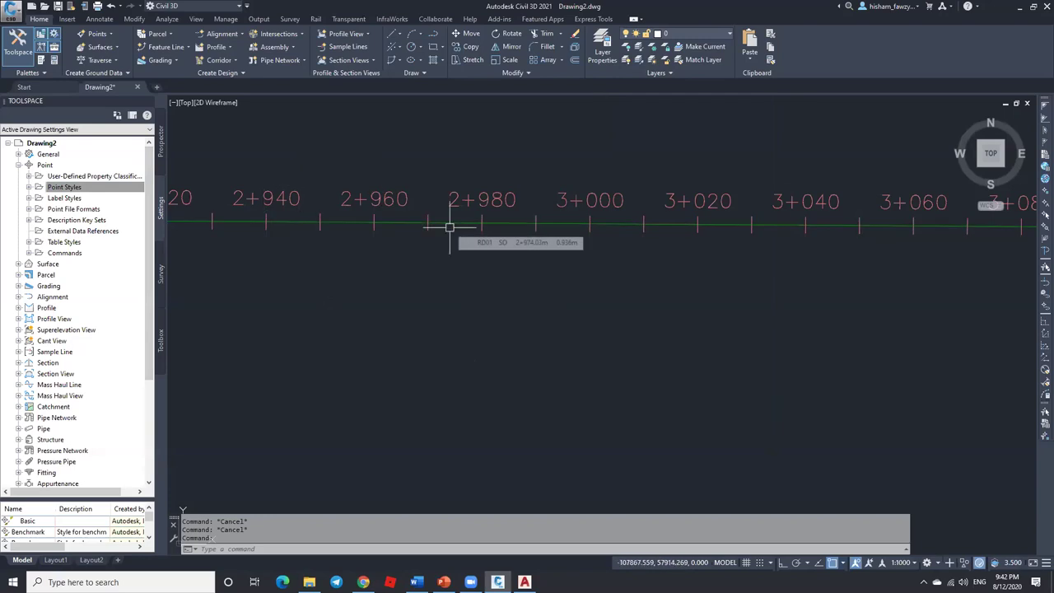
pyautogui.click(18, 165)
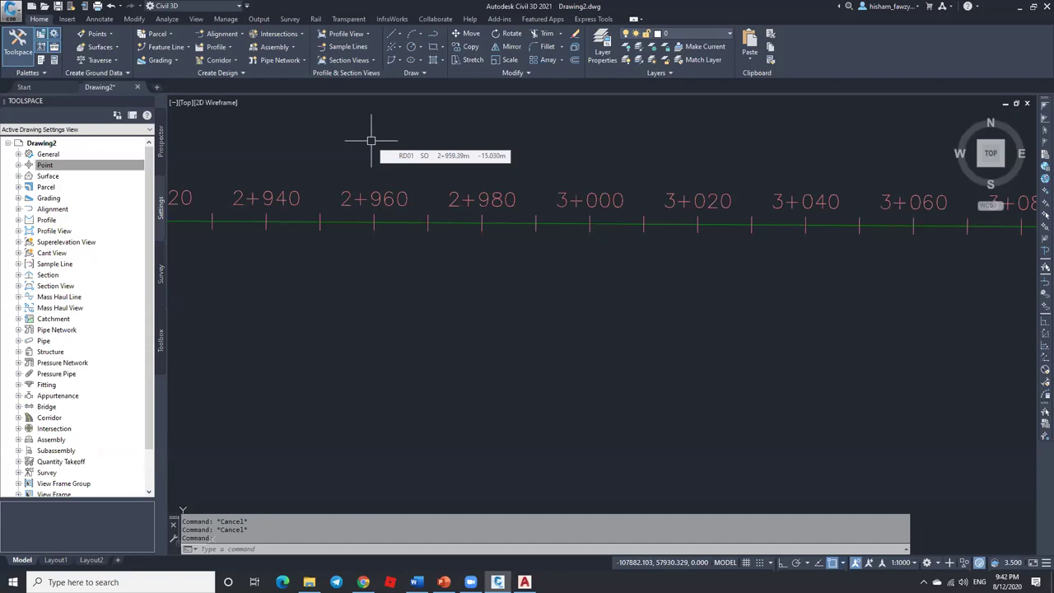
pyautogui.click(673, 34)
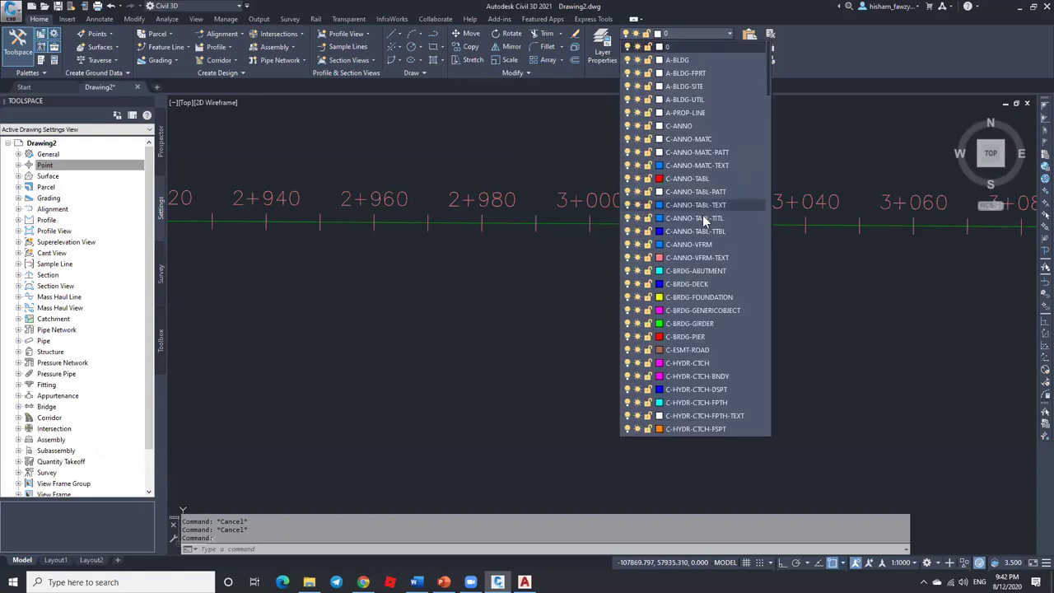
pyautogui.click(324, 275)
pyautogui.click(99, 165)
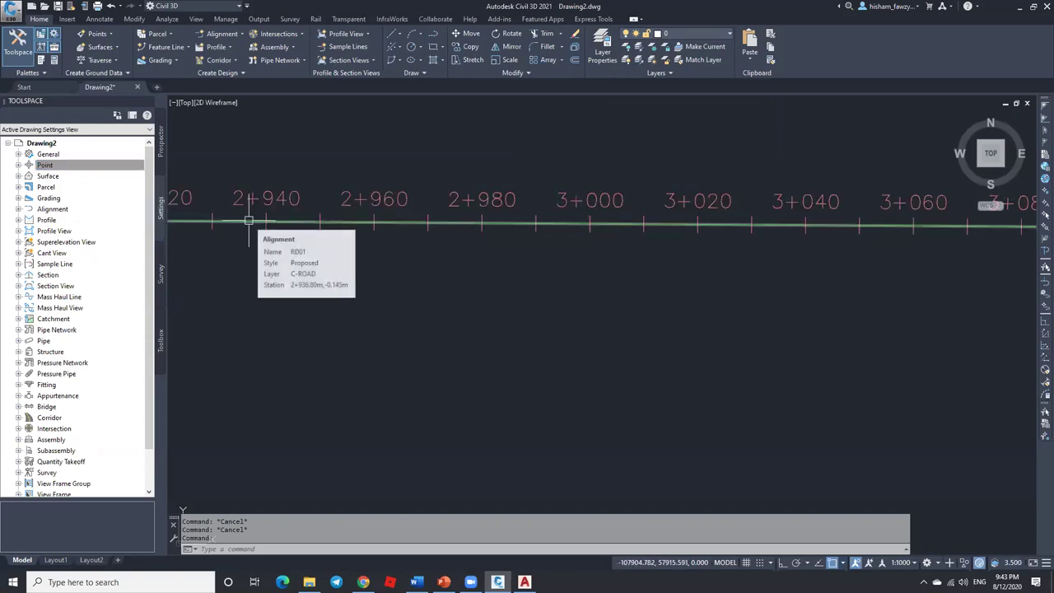
pyautogui.click(690, 35)
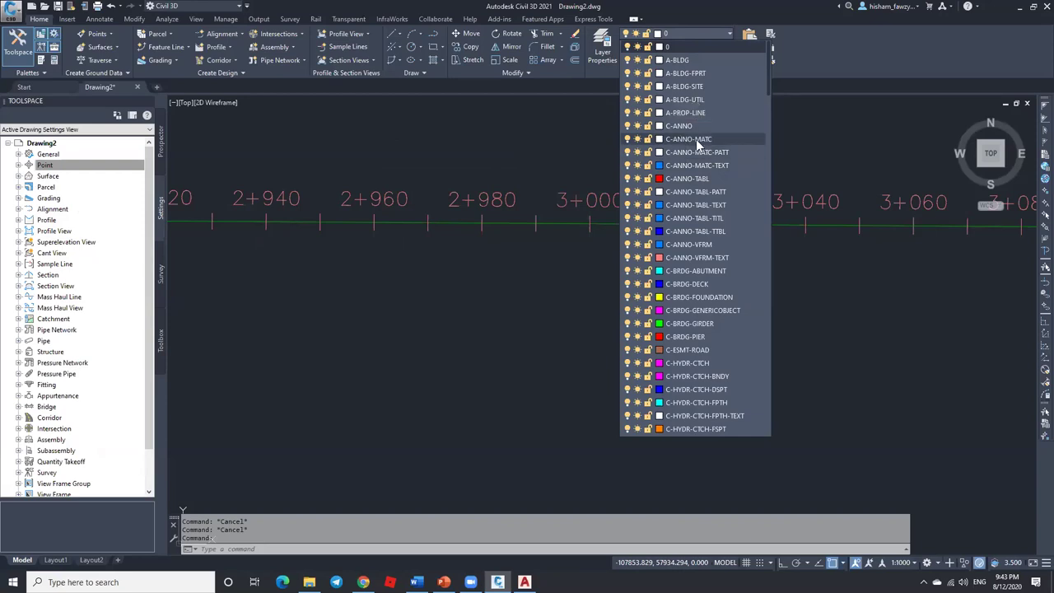
pyautogui.click(491, 156)
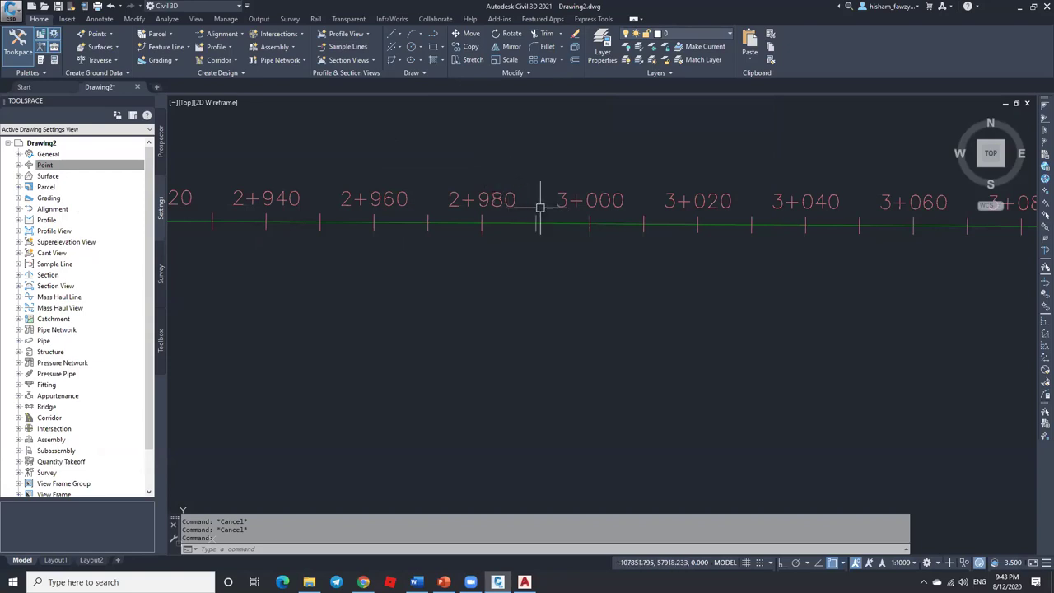
pyautogui.click(92, 212)
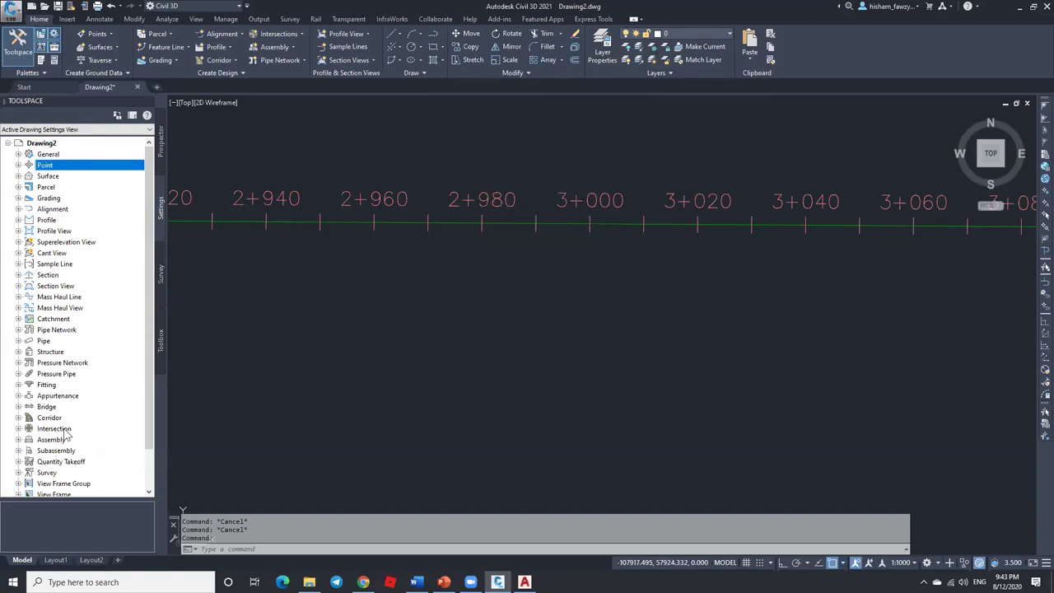
# Step: Zoom out on RD01, confirm the 1:1000 annotation scale, and minimize Civil 3D
pyautogui.scroll(-3, 559, 241)
pyautogui.scroll(-3, 482, 247)
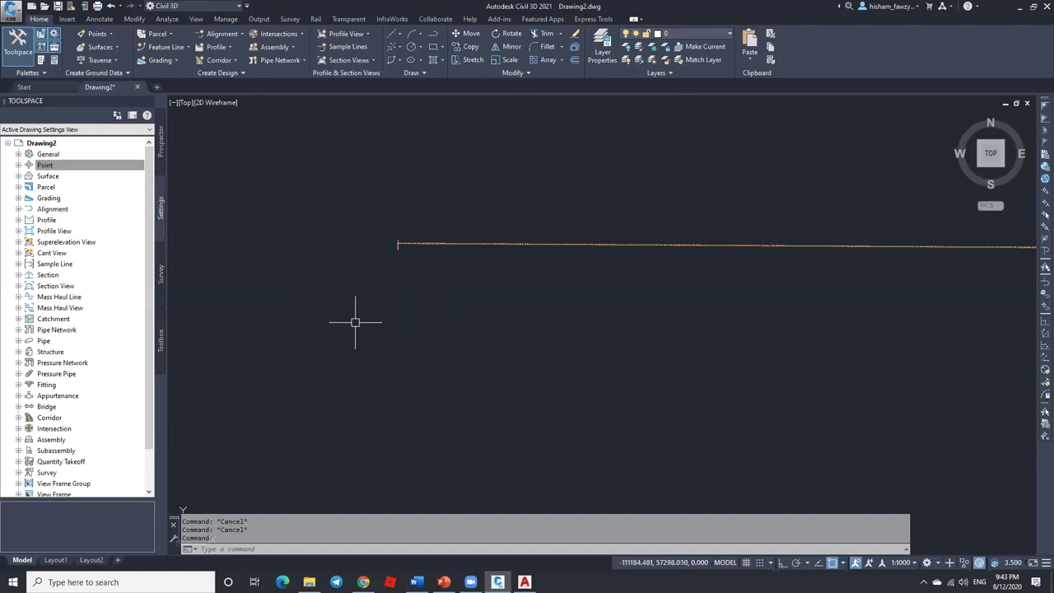
pyautogui.click(904, 563)
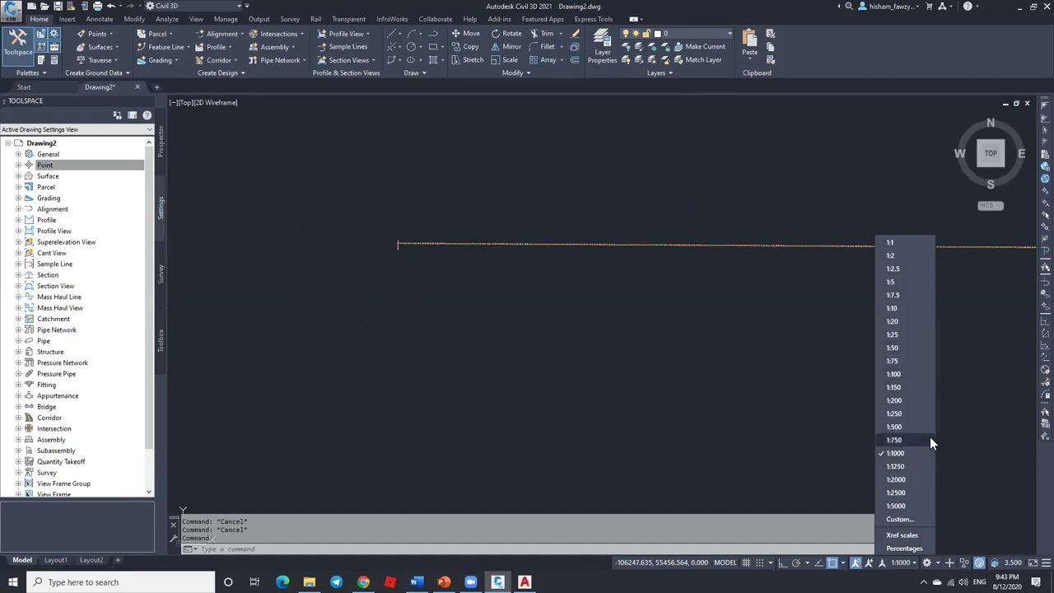
pyautogui.click(1019, 23)
# Step: Minimize Civil 3D and start Civil 3D 2021 Imperial from its desktop shortcut
pyautogui.click(1019, 6)
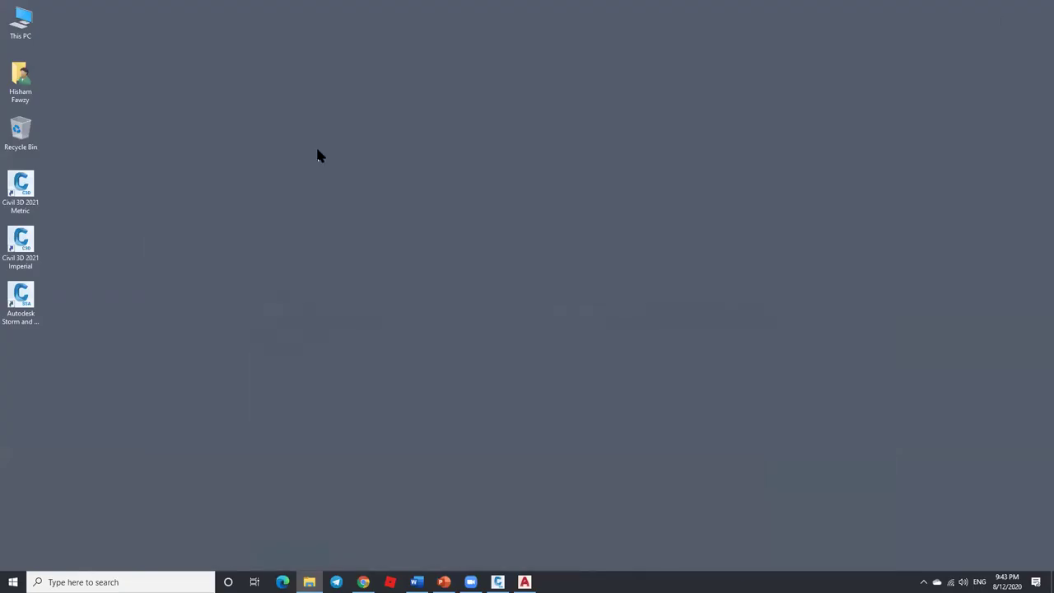
pyautogui.doubleClick(20, 247)
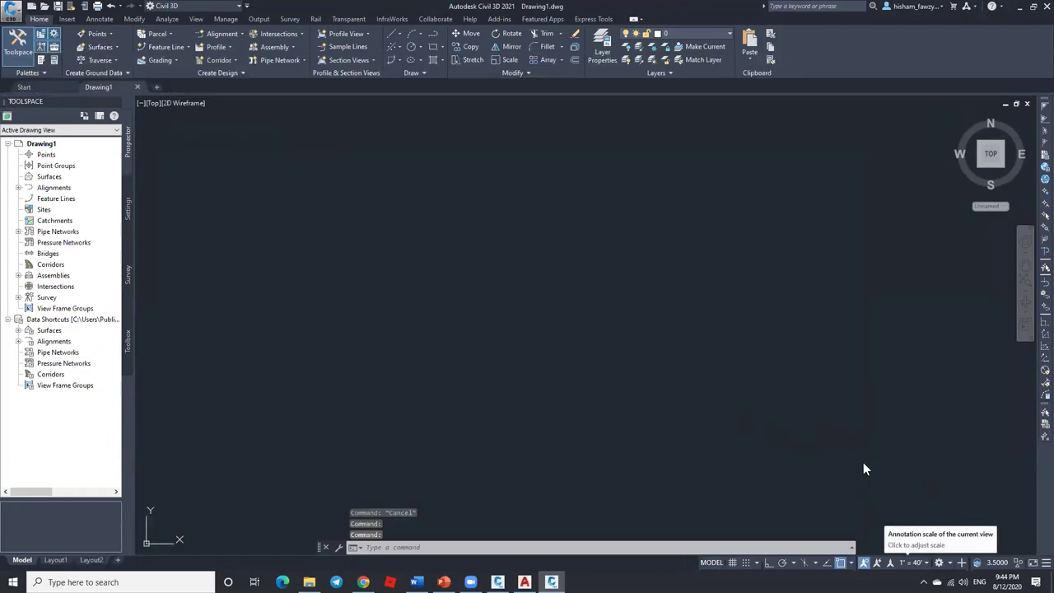
# Step: Check the annotation scale list, dismiss the focus-assist notification and close Drawing1
pyautogui.click(925, 564)
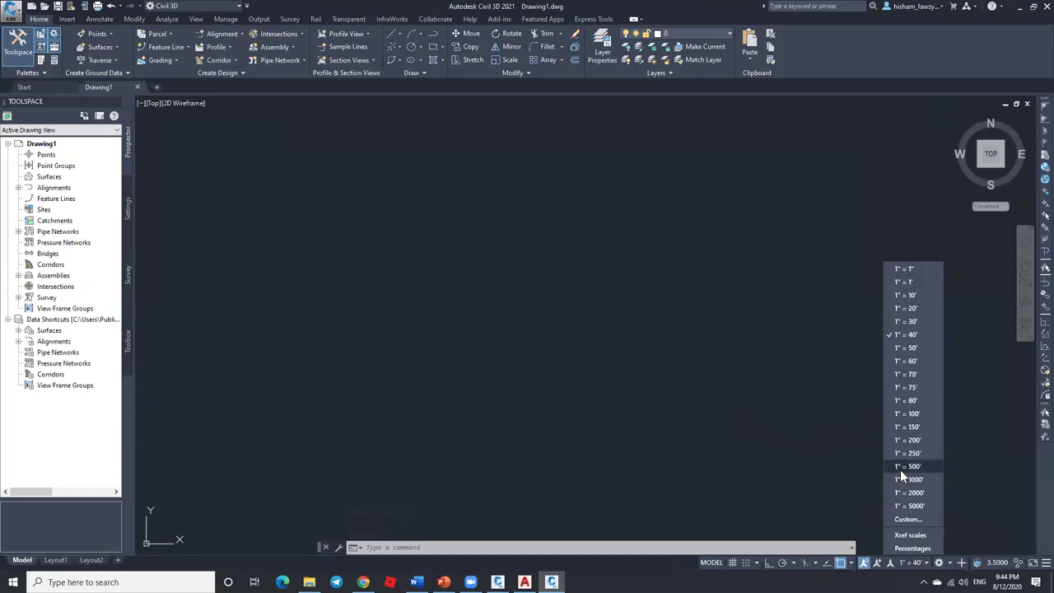
pyautogui.click(899, 492)
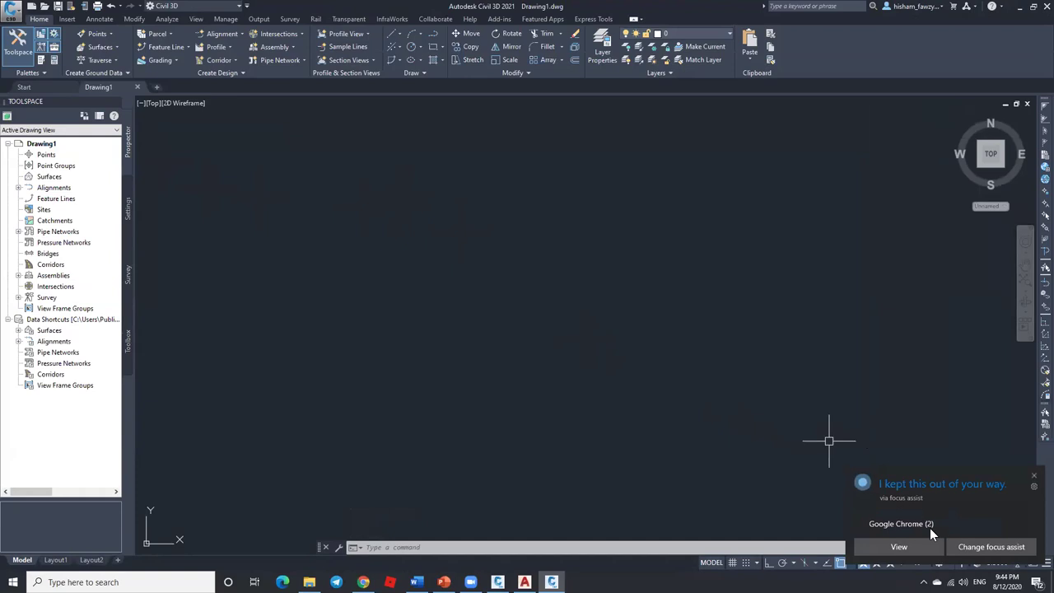
pyautogui.click(1029, 473)
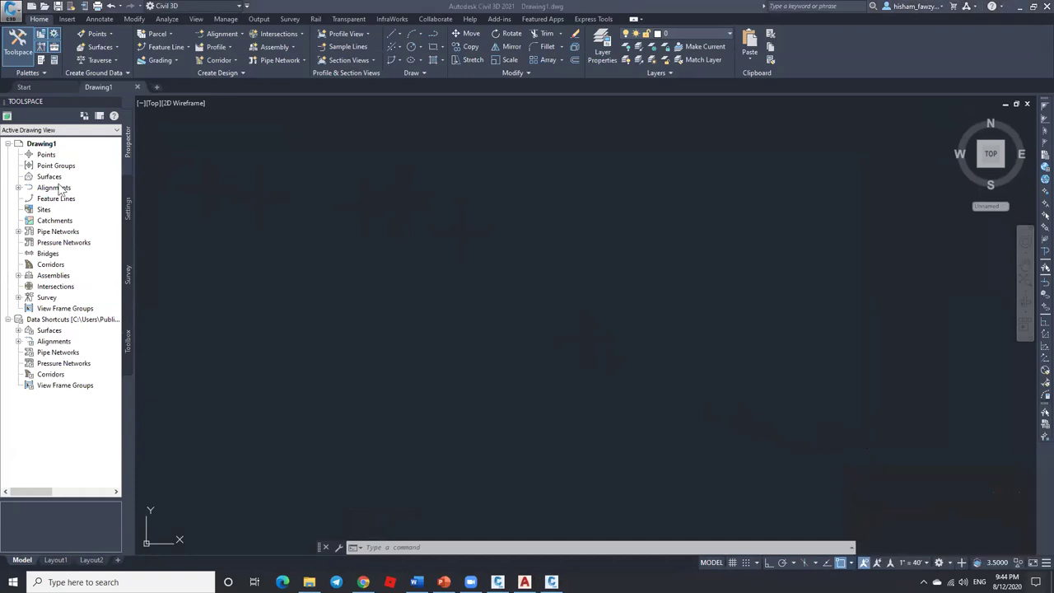
pyautogui.click(113, 189)
pyautogui.click(47, 145)
pyautogui.click(136, 87)
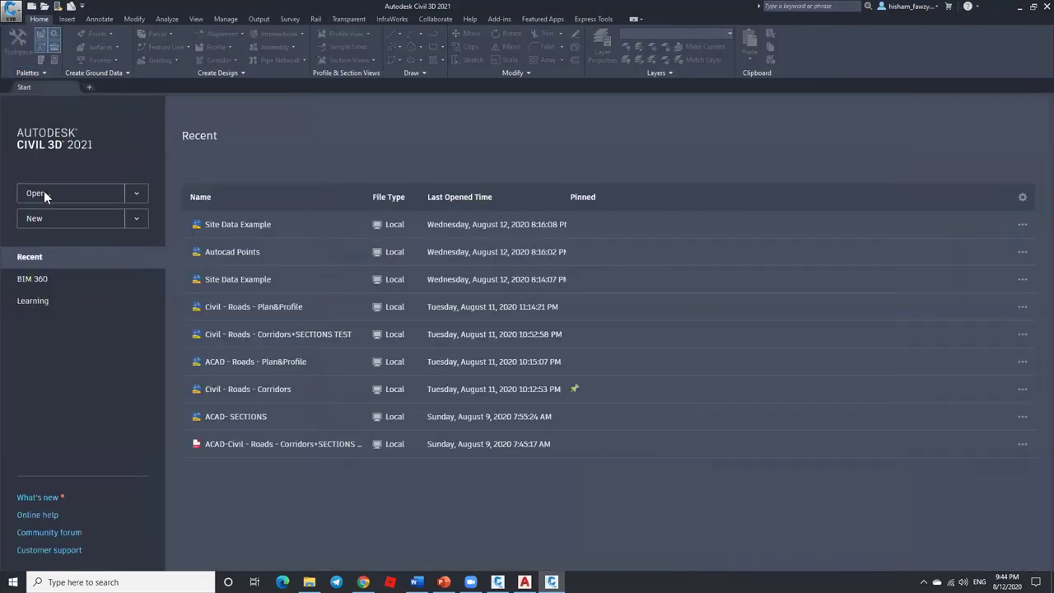
# Step: Start a new blank Drawing2 and review its drawing settings without changing them
pyautogui.hotkey('ctrl', 'o')
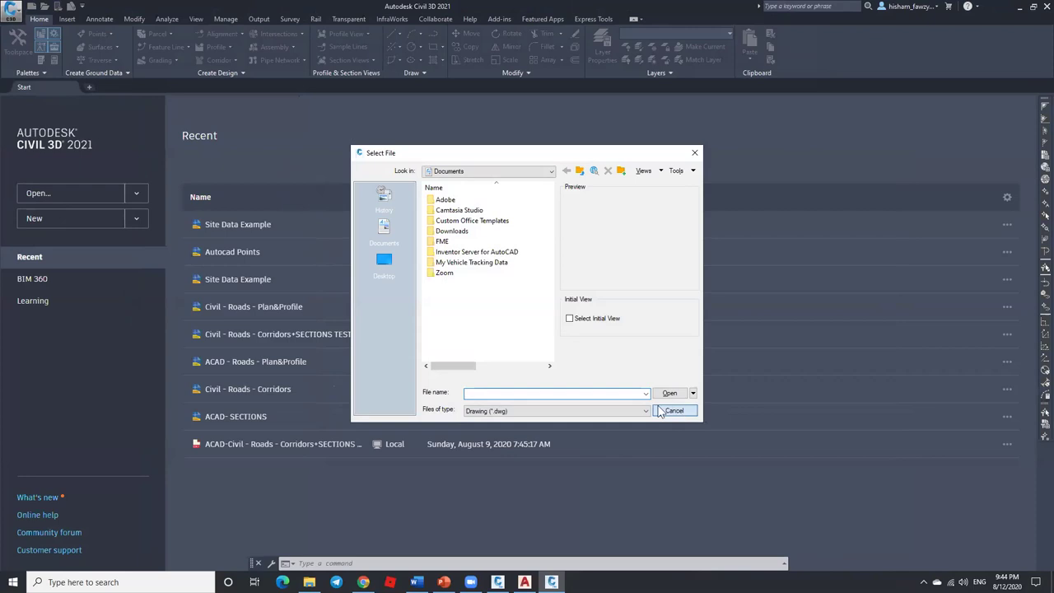
pyautogui.click(675, 413)
pyautogui.hotkey('ctrl', 'n')
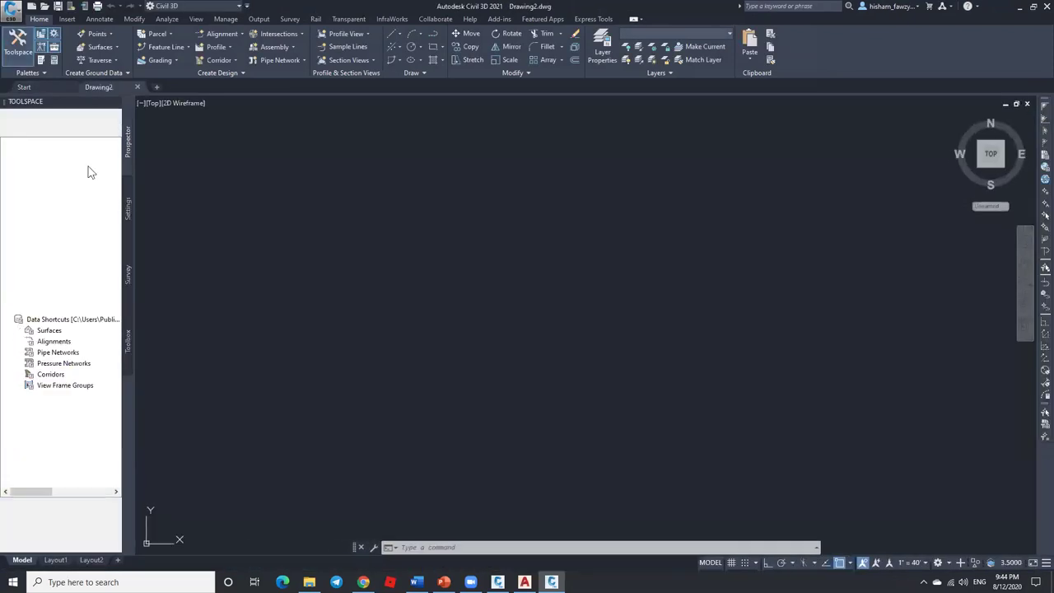
pyautogui.click(128, 209)
pyautogui.rightClick(50, 143)
pyautogui.click(107, 148)
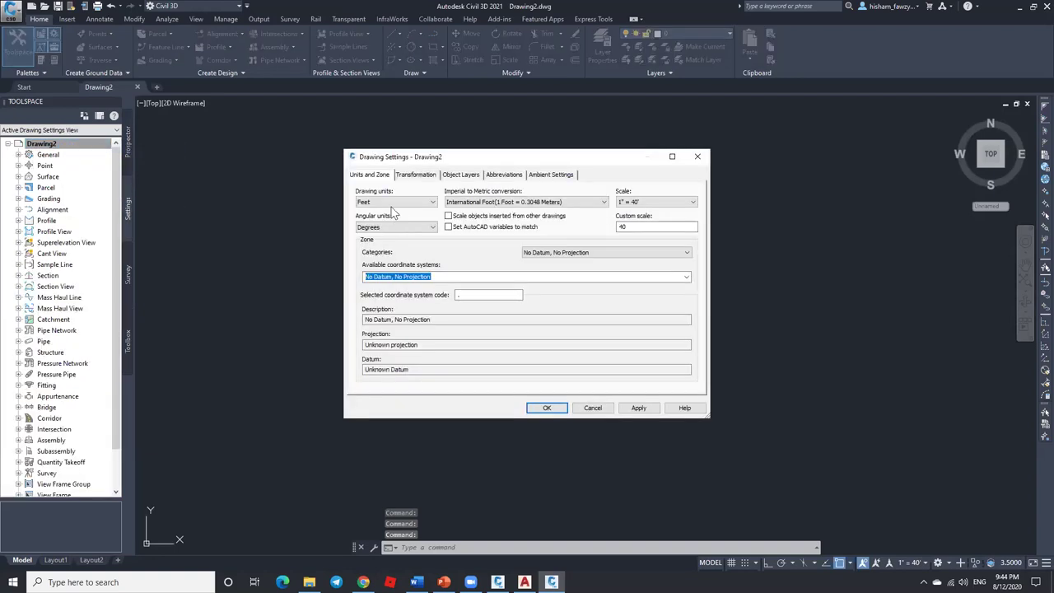
pyautogui.click(593, 410)
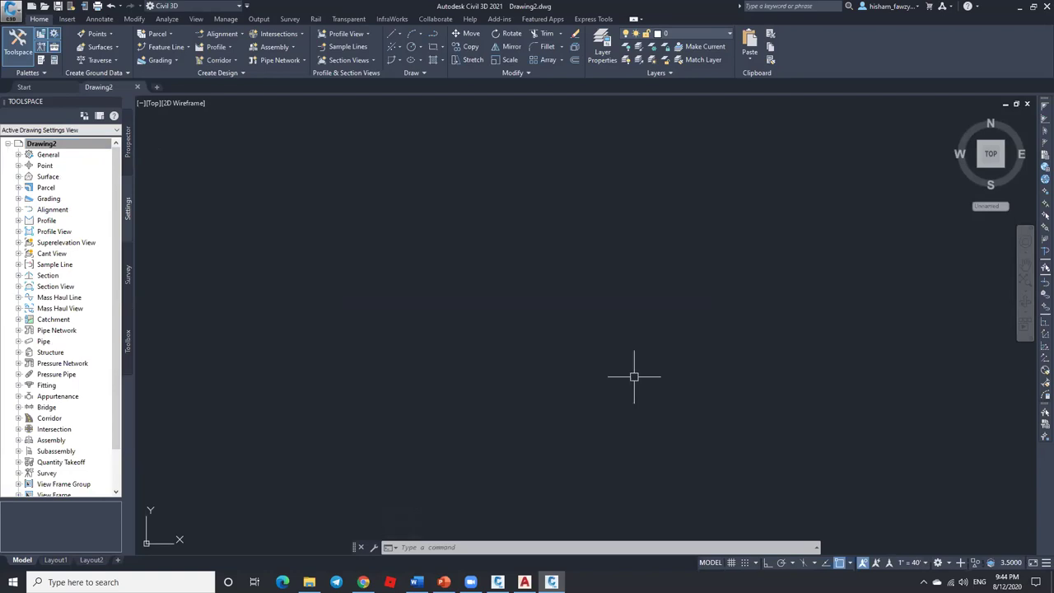
pyautogui.click(224, 35)
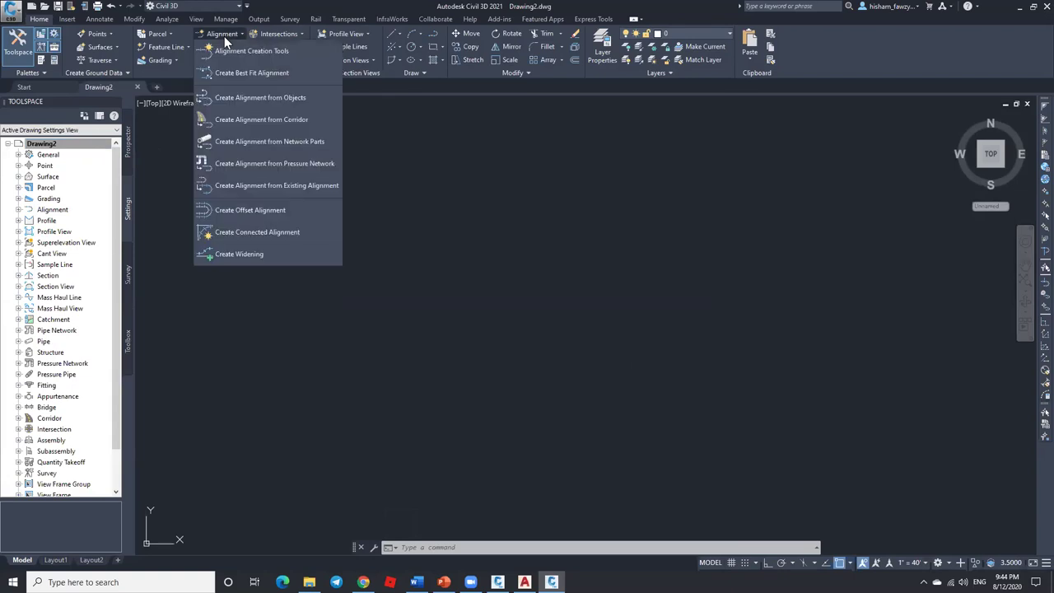
pyautogui.click(272, 50)
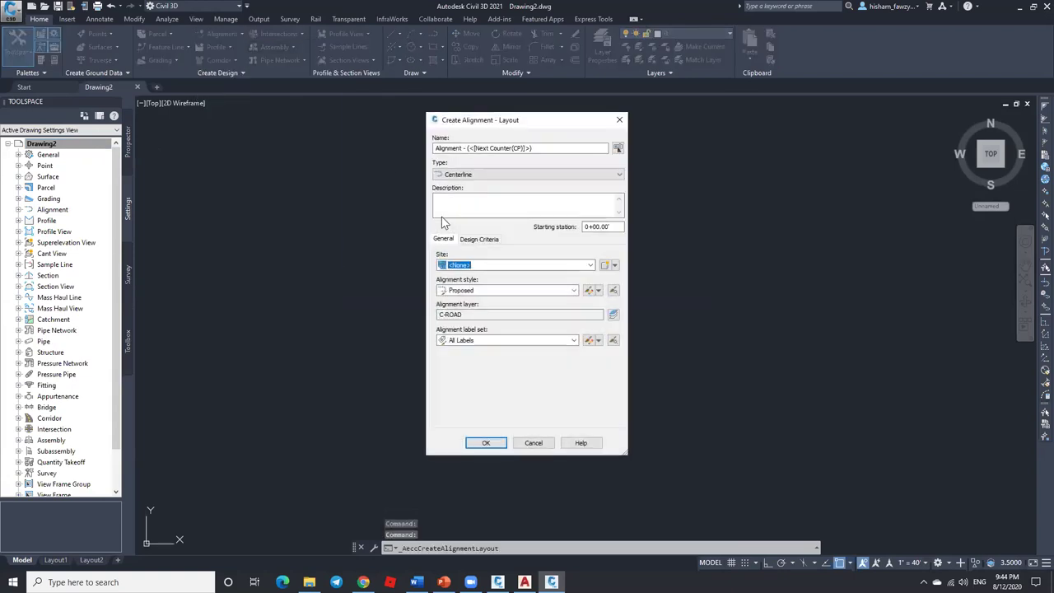
pyautogui.click(607, 226)
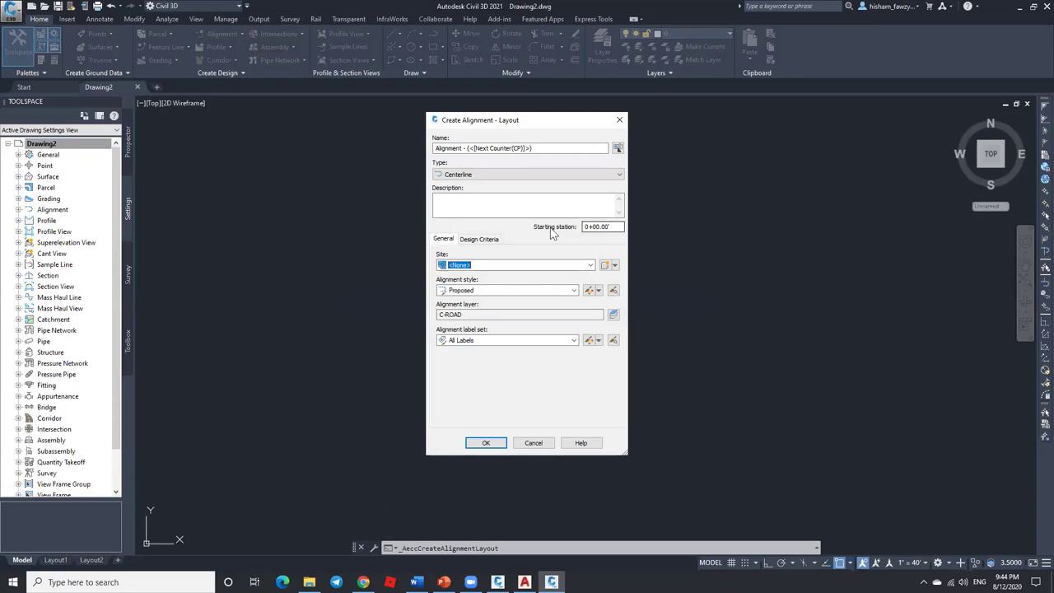
pyautogui.click(480, 240)
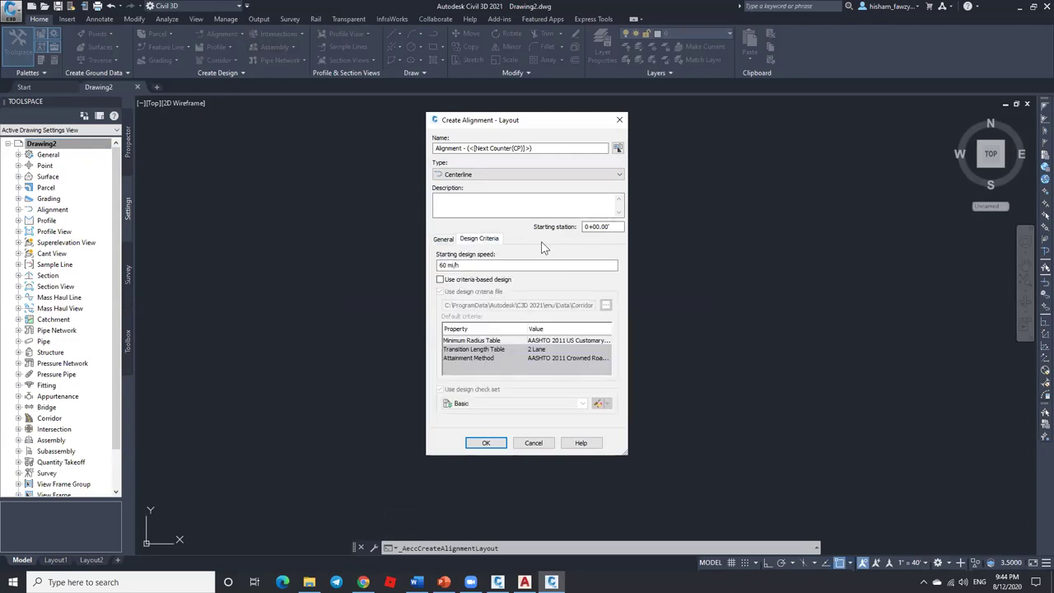
pyautogui.click(461, 279)
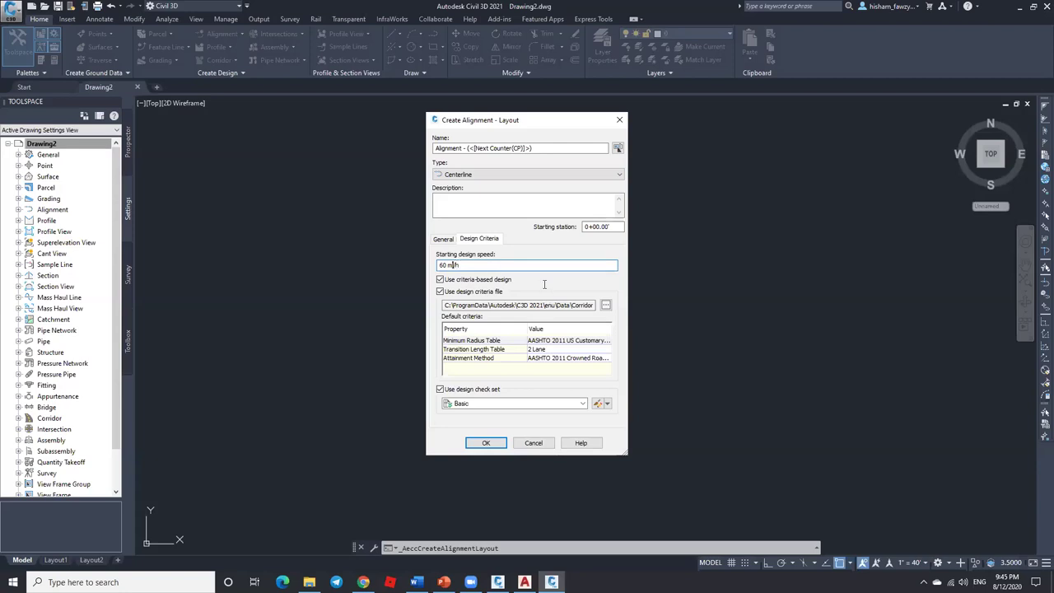
pyautogui.click(606, 305)
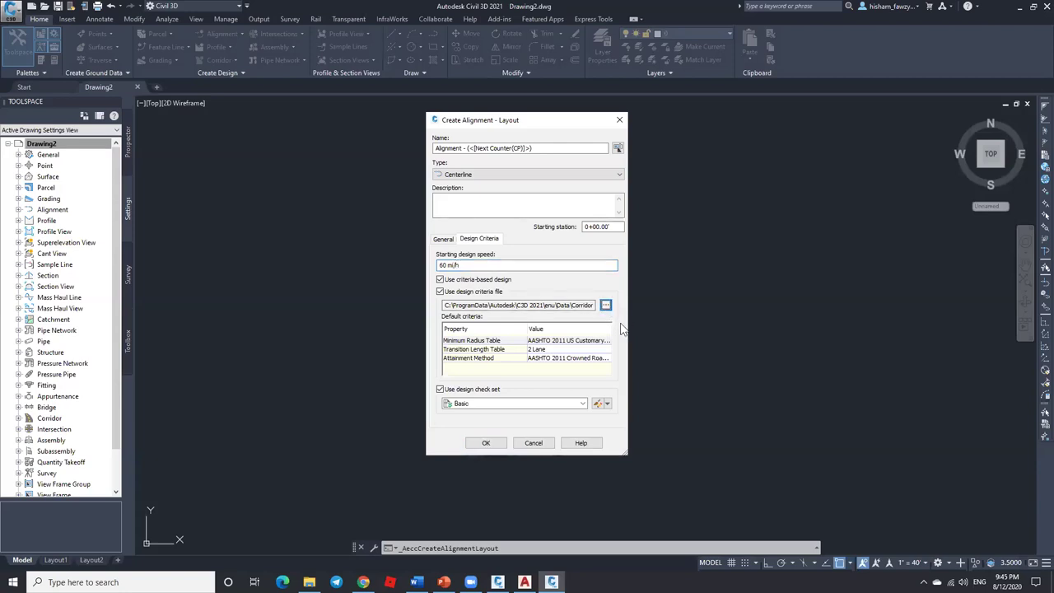
pyautogui.moveTo(582, 183); pyautogui.dragTo(637, 183)
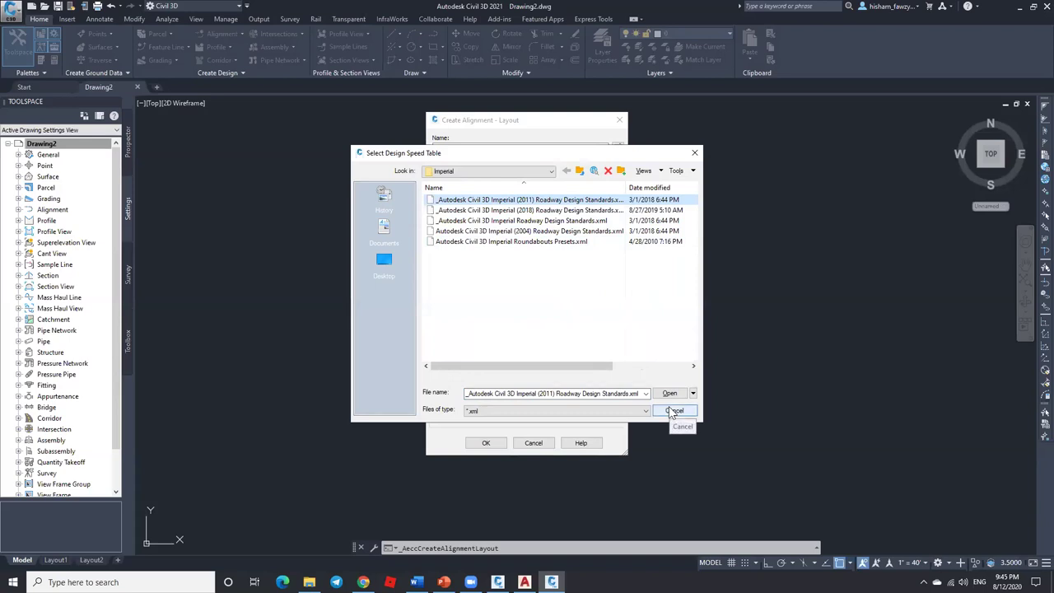
pyautogui.doubleClick(531, 201)
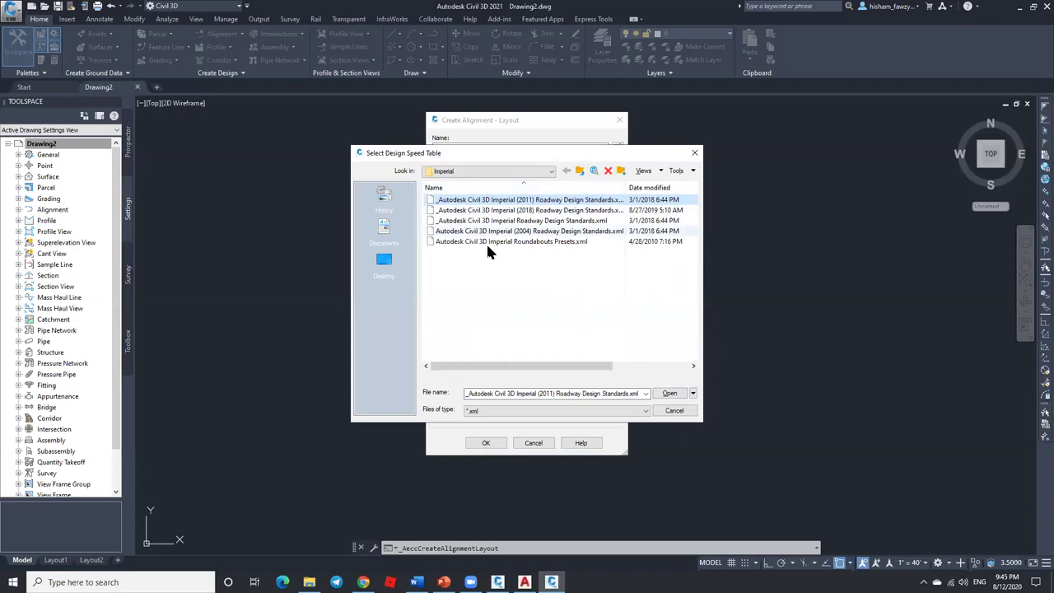
pyautogui.click(671, 410)
pyautogui.click(547, 444)
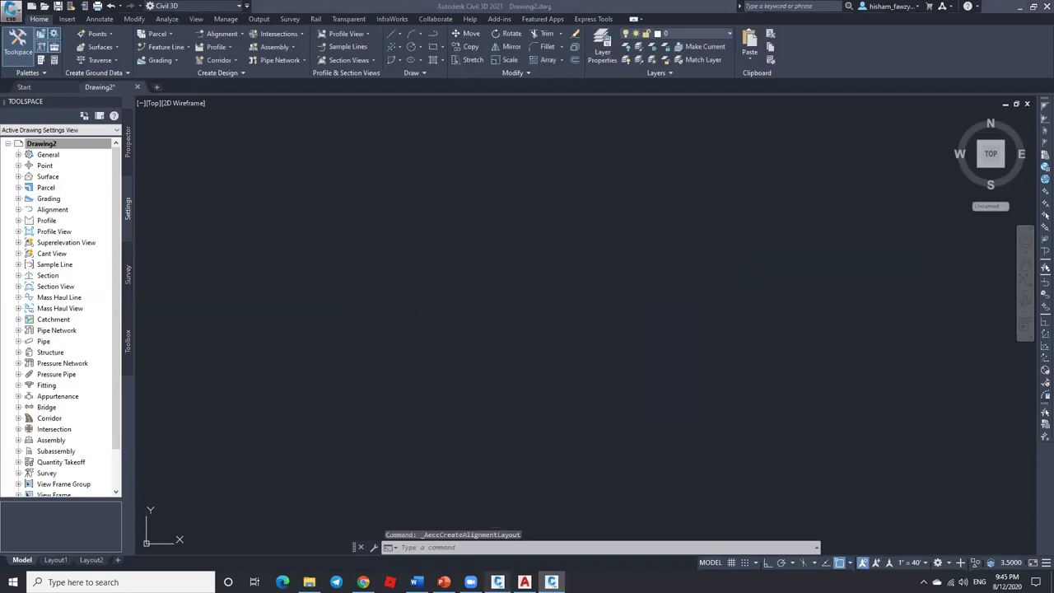
pyautogui.click(219, 36)
pyautogui.click(248, 51)
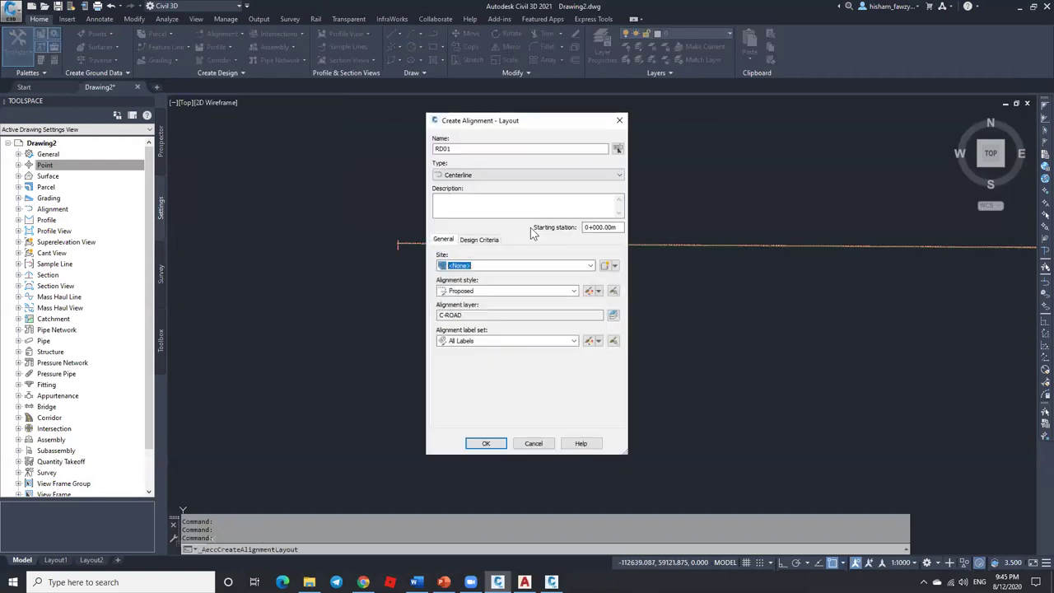
pyautogui.click(477, 239)
pyautogui.click(466, 279)
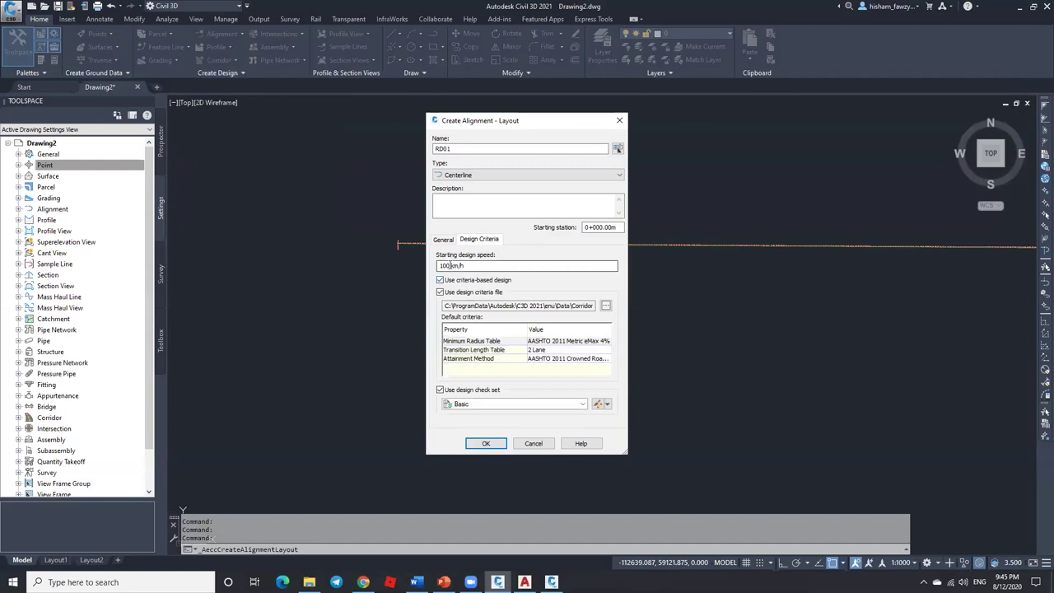
pyautogui.moveTo(440, 265); pyautogui.dragTo(461, 265)
pyautogui.click(453, 265)
pyautogui.click(605, 305)
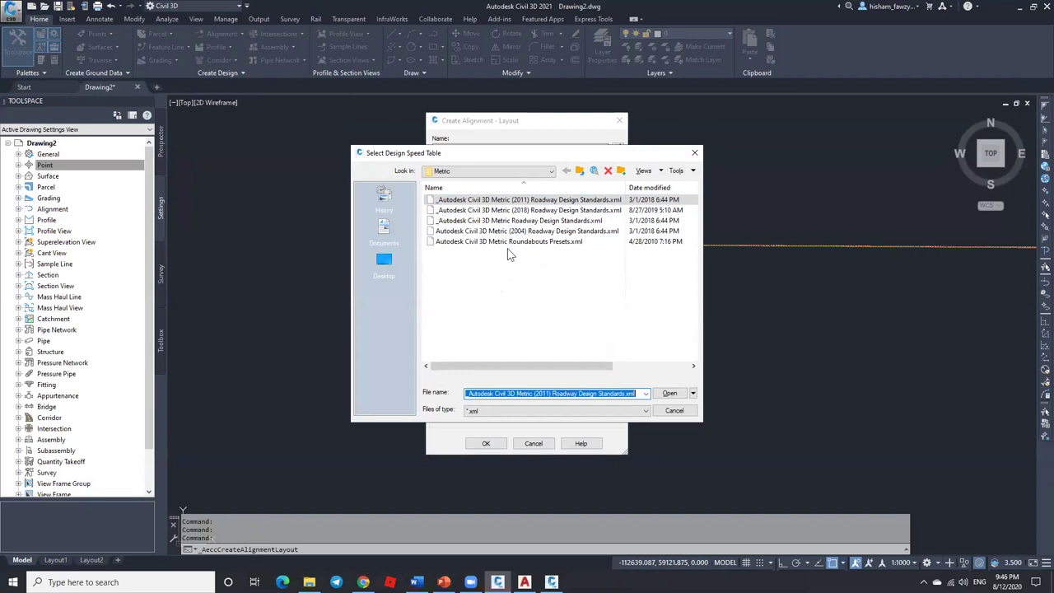
pyautogui.click(674, 410)
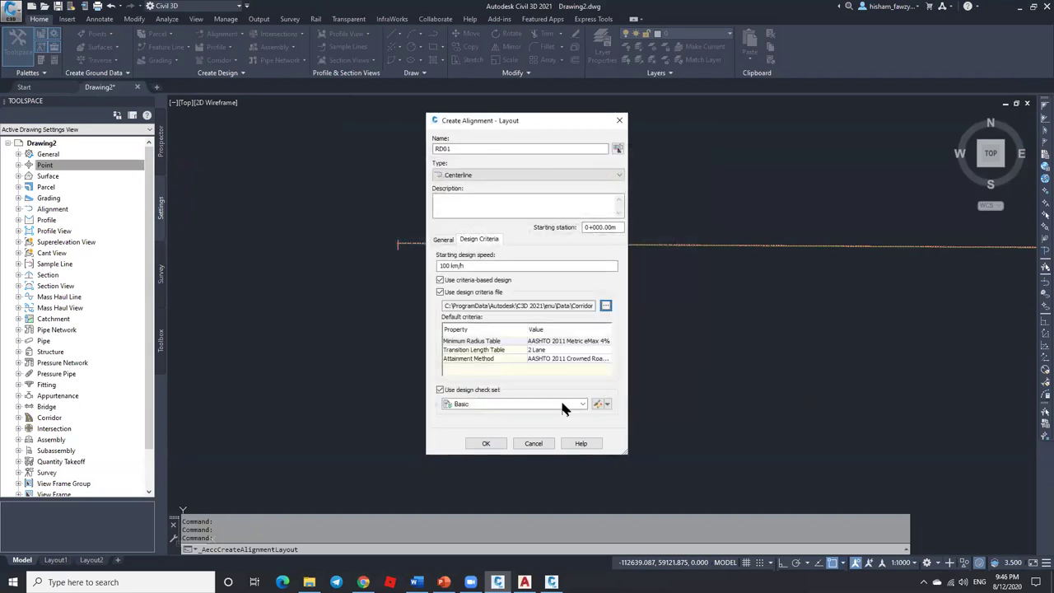
pyautogui.click(543, 439)
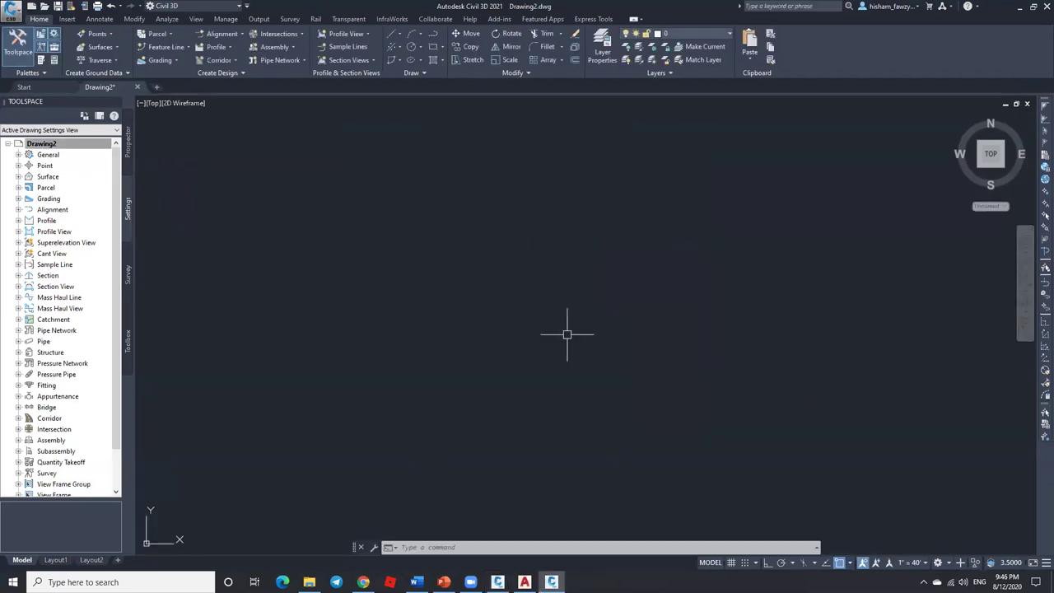
# Step: Try closing Civil 3D, choosing to discard Drawing2's unsaved changes
pyautogui.click(1039, 5)
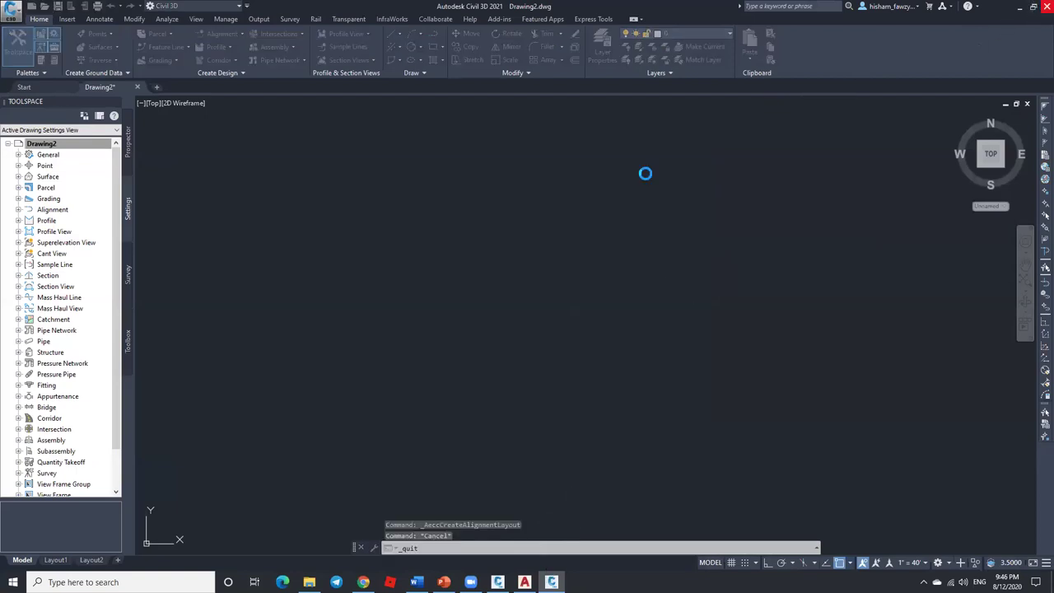
pyautogui.click(529, 313)
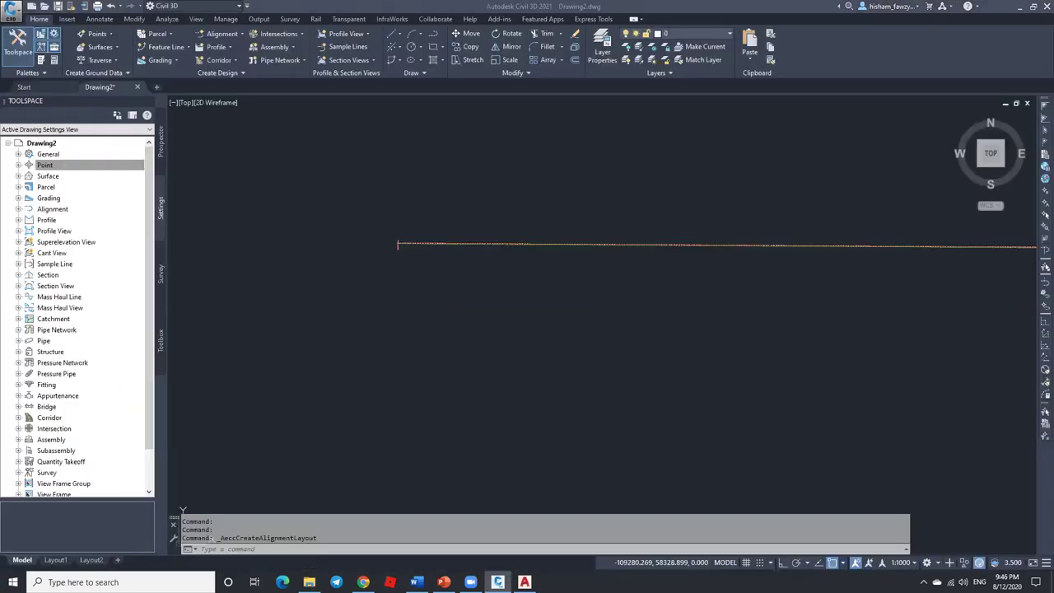
pyautogui.press('Return')
# Step: Erase the RD01 alignment from Drawing2 and bring up AutoCAD's Drawing1
pyautogui.click(424, 161)
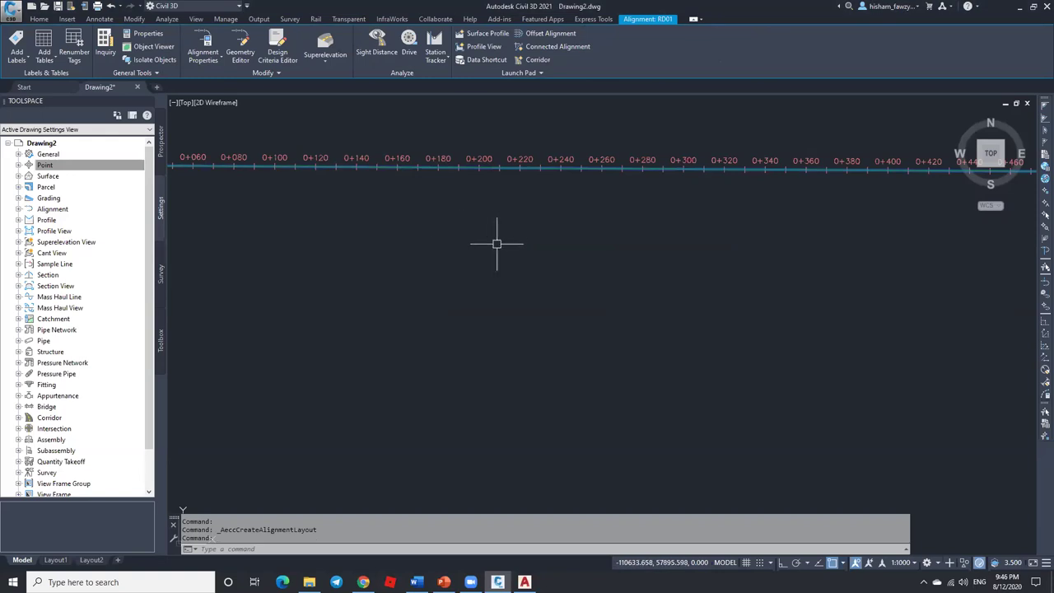
pyautogui.press('Delete')
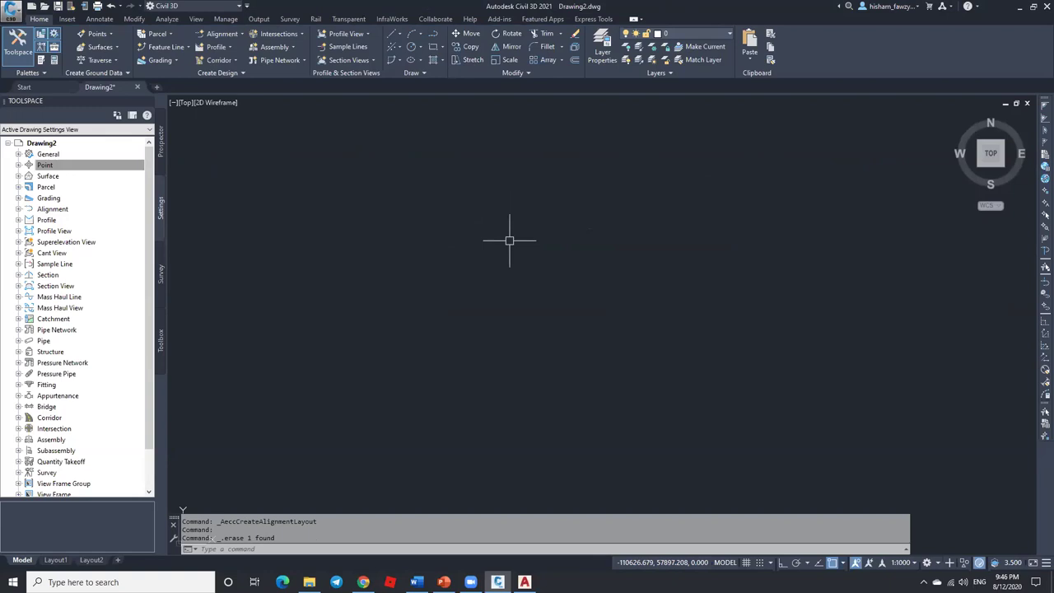
pyautogui.click(518, 580)
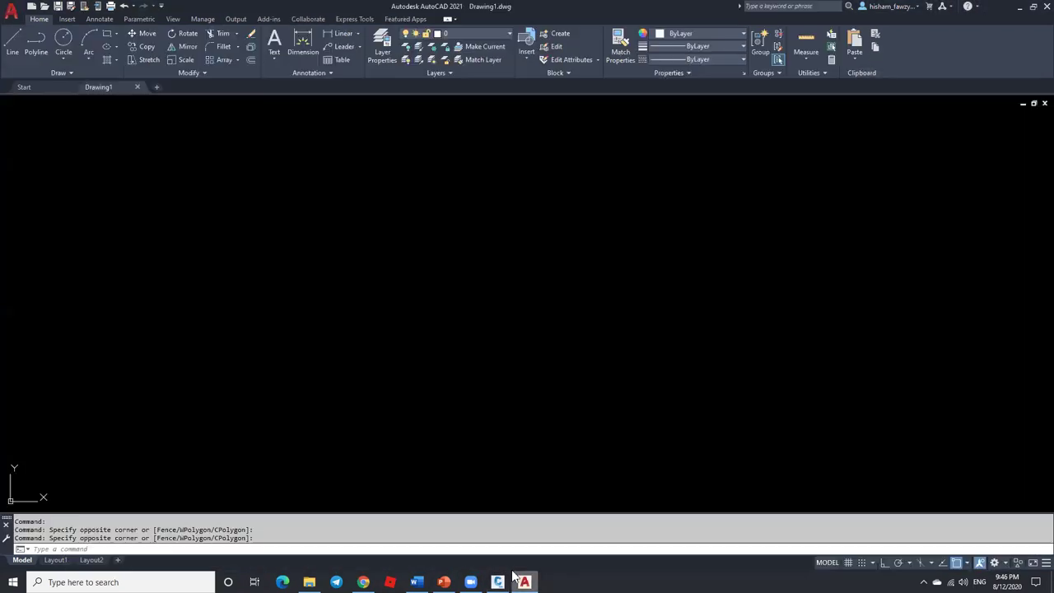
# Step: Switch from AutoCAD back to Civil 3D's Drawing2 window
pyautogui.click(497, 581)
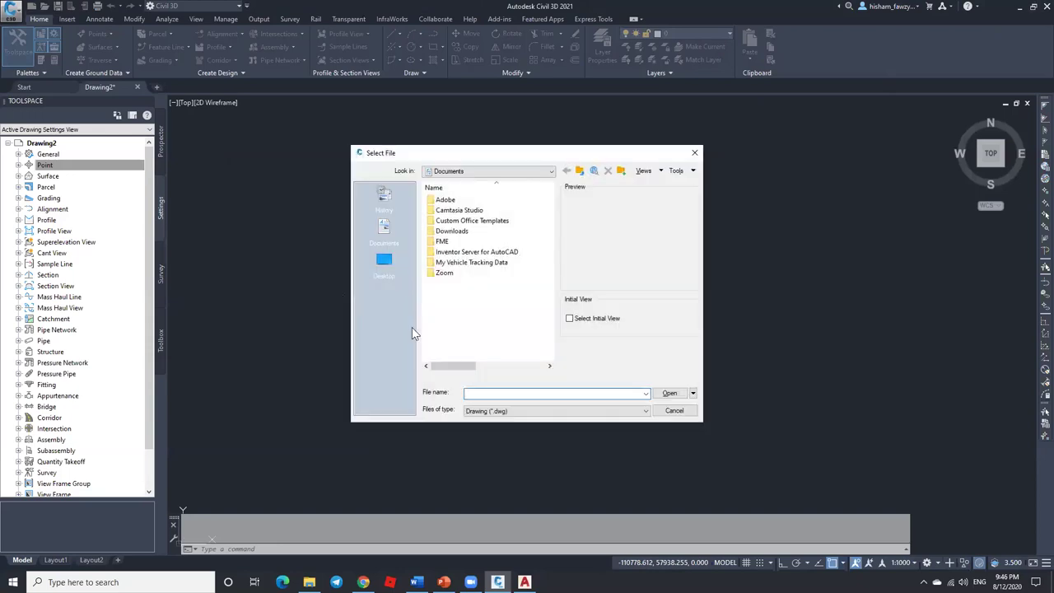
# Step: Open Desktop > AutoCAD Civil 3D Course > 02. Points > Site Data Example.dwg and view its annotation scales
pyautogui.click(384, 261)
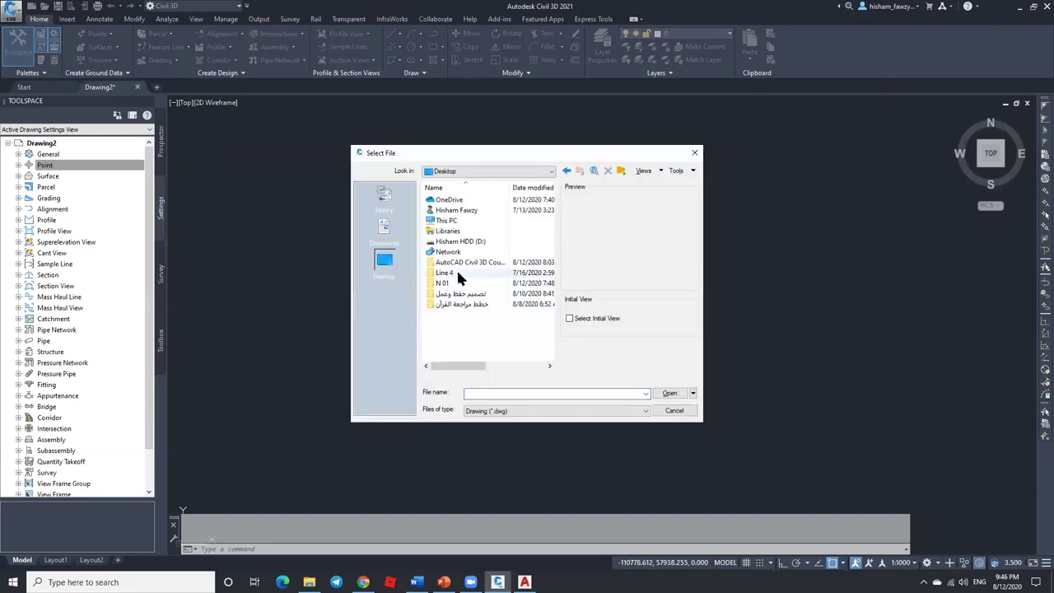
pyautogui.doubleClick(457, 261)
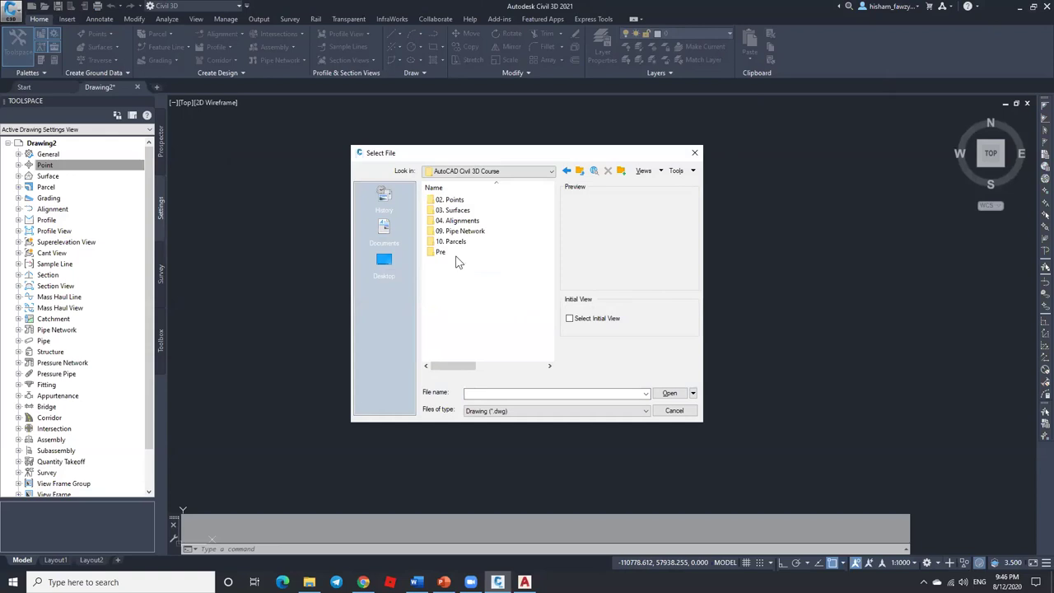
pyautogui.doubleClick(454, 210)
pyautogui.click(469, 210)
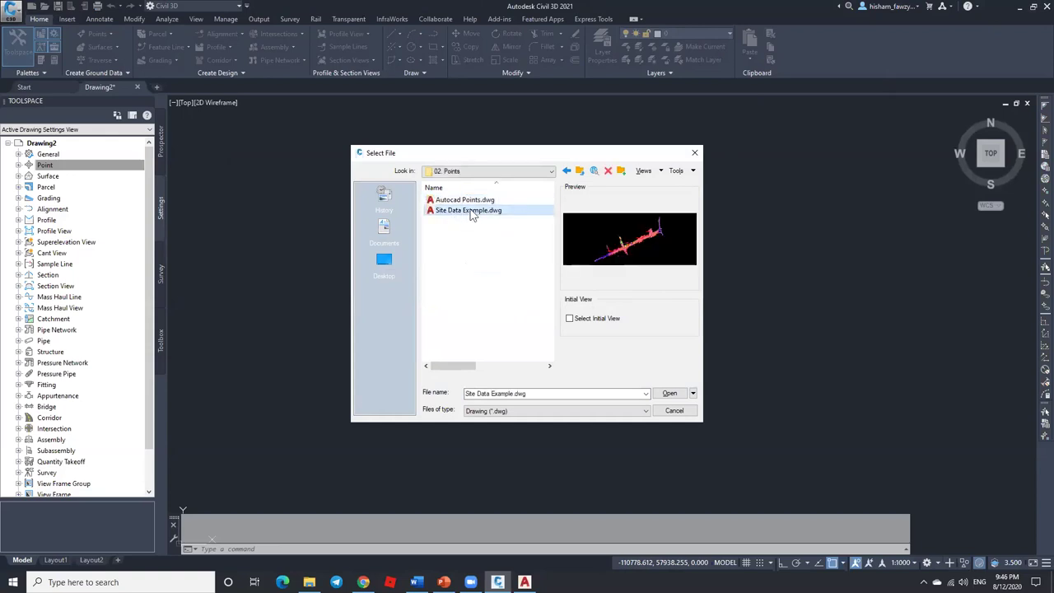
pyautogui.click(659, 392)
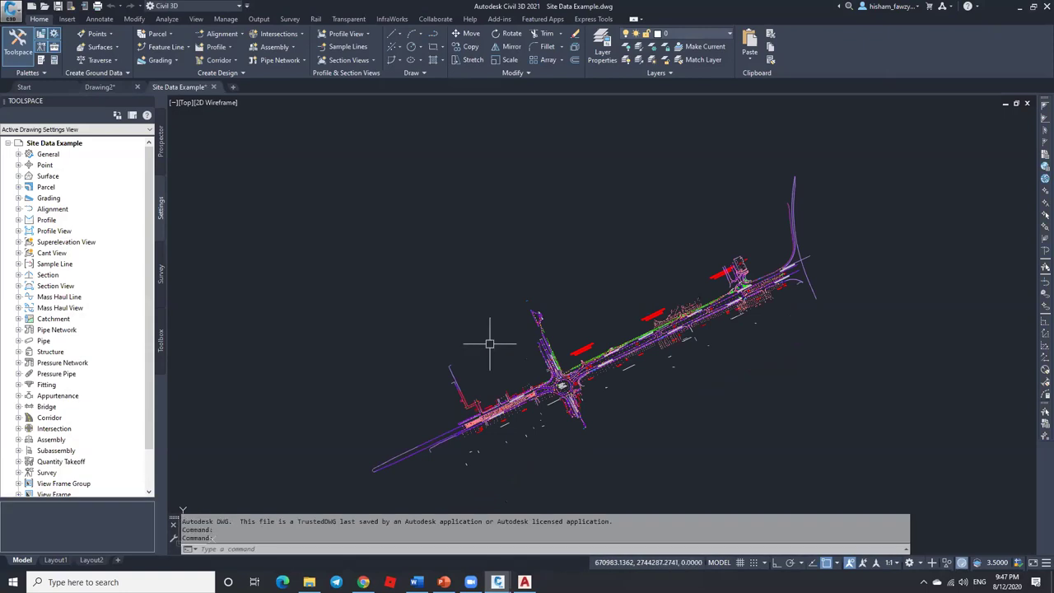
pyautogui.click(890, 562)
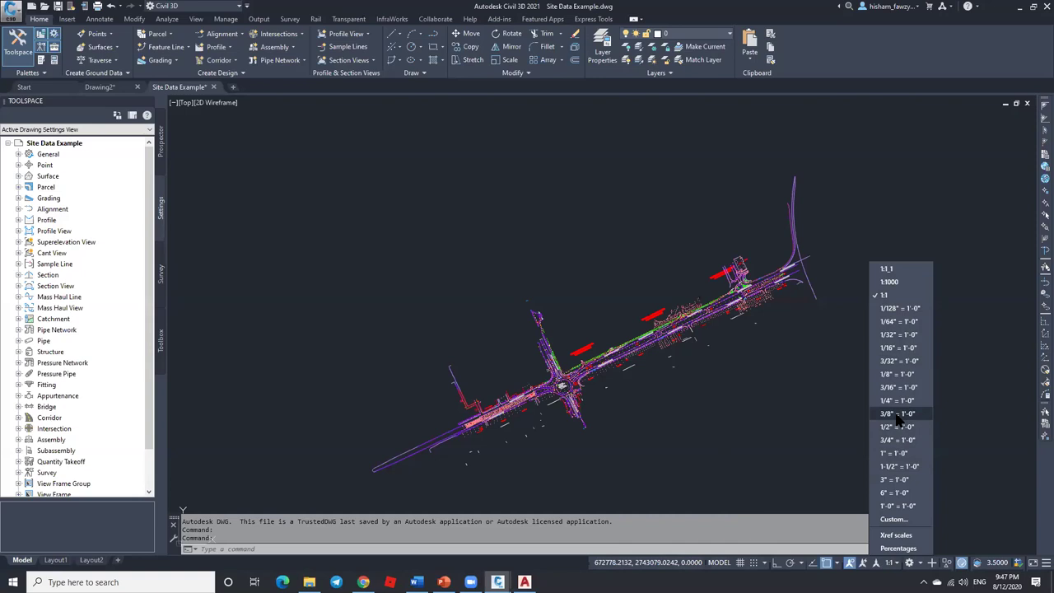
# Step: Close the scale list and inspect the Standard point style under Point Styles
pyautogui.click(344, 247)
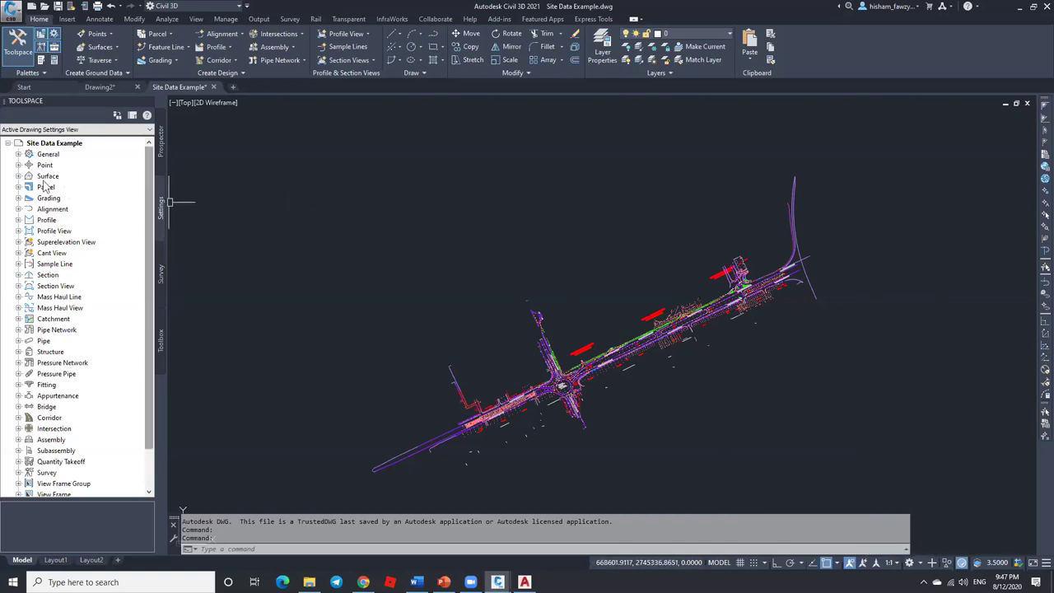
pyautogui.click(18, 164)
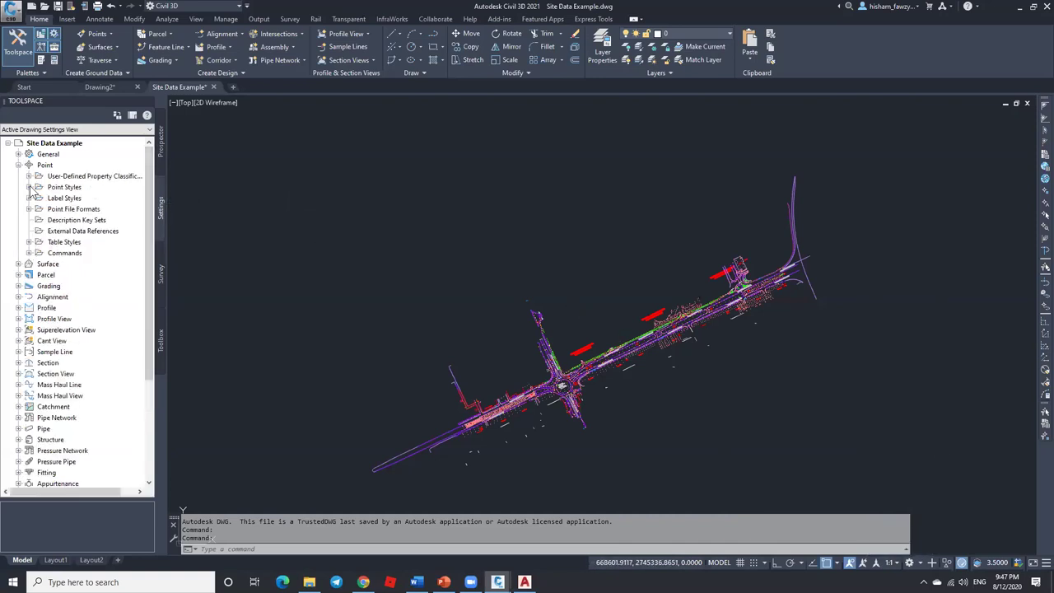
pyautogui.click(38, 187)
pyautogui.click(82, 198)
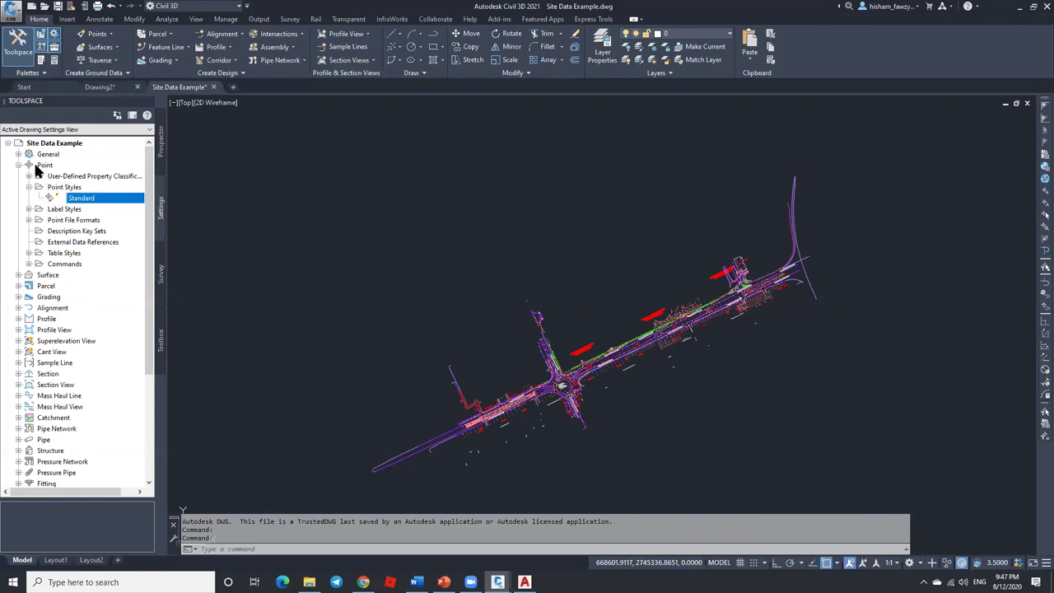
# Step: Collapse Point settings and select the Standard style under Alignment Styles
pyautogui.click(18, 165)
pyautogui.click(18, 209)
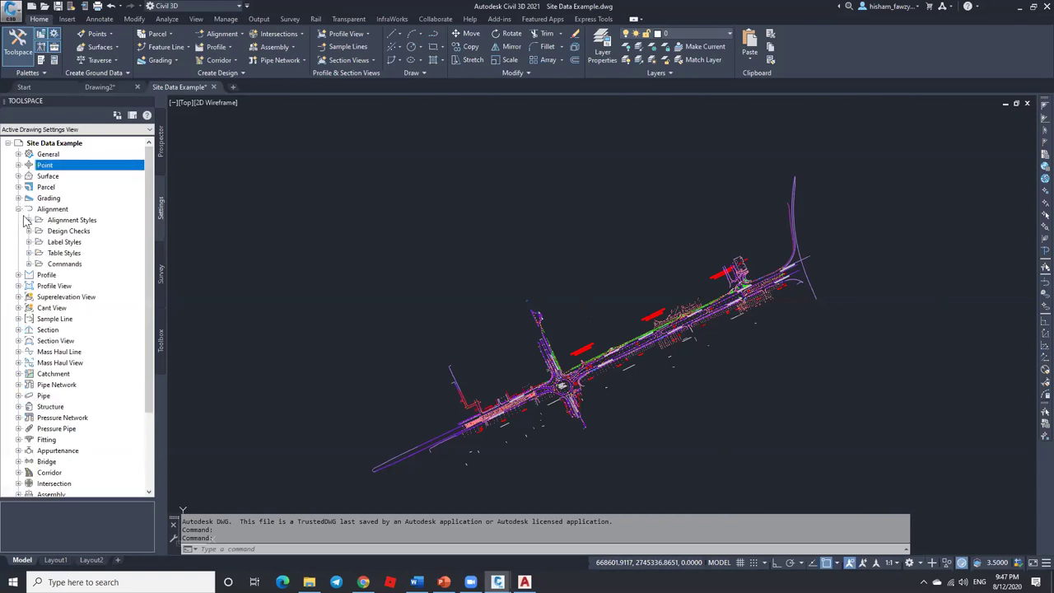
pyautogui.click(29, 220)
pyautogui.click(70, 232)
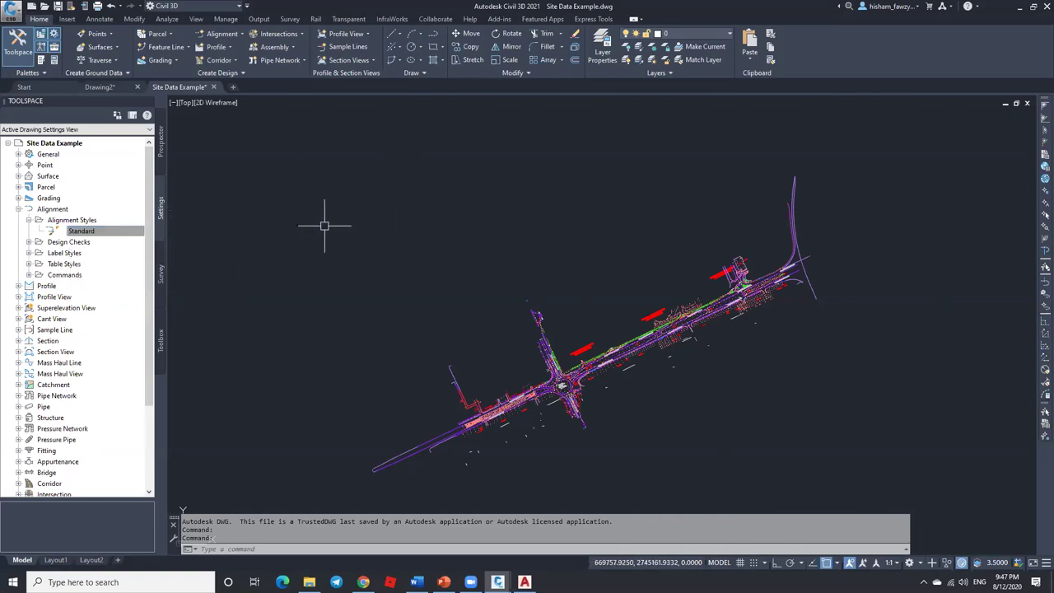
# Step: Browse the drawing's layer list without changes and zoom into the drawing
pyautogui.click(704, 33)
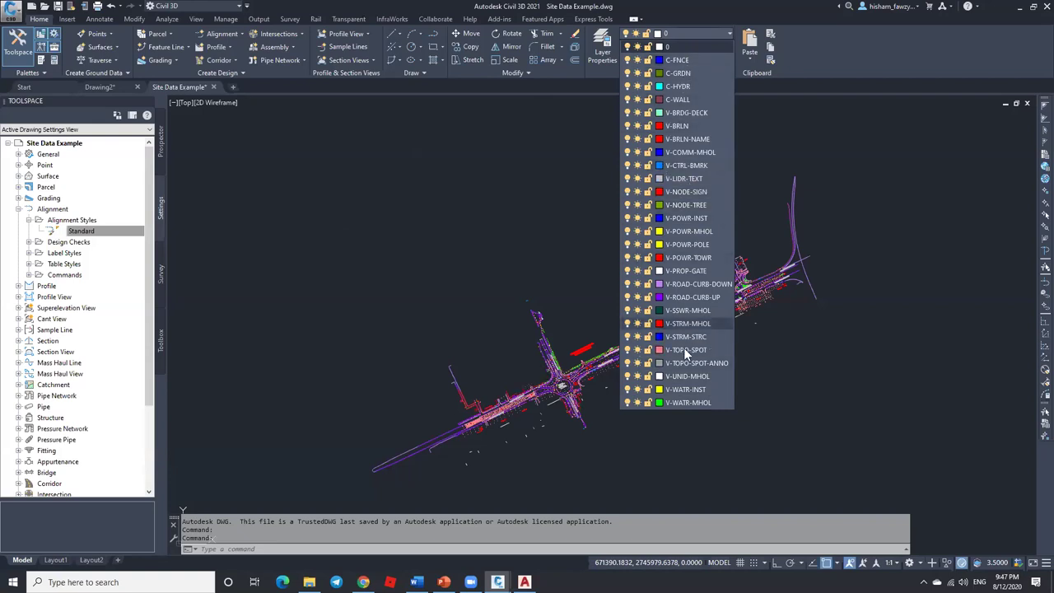
pyautogui.click(550, 339)
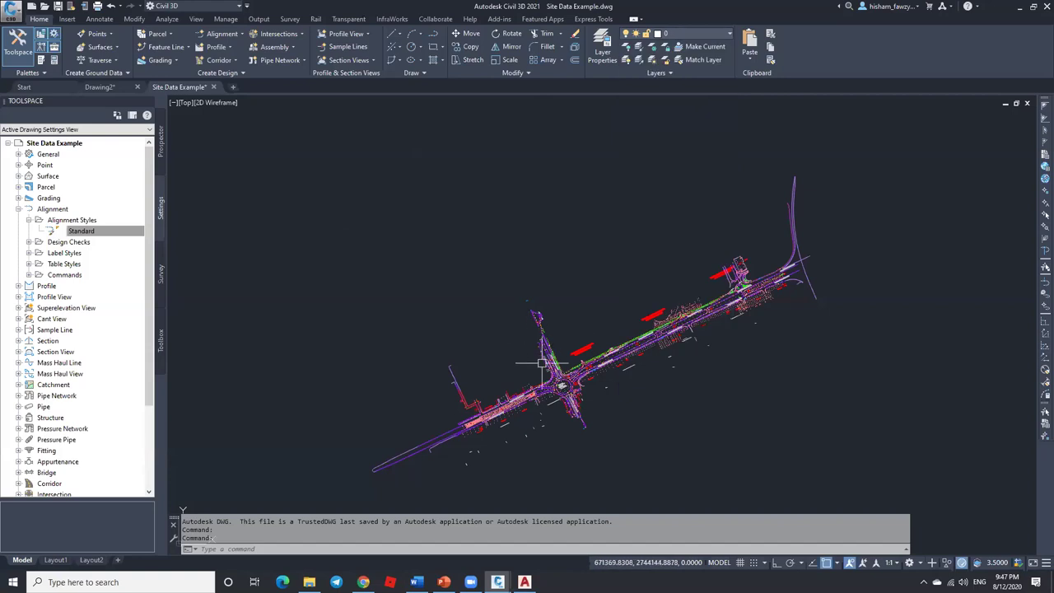
pyautogui.scroll(6, 535, 313)
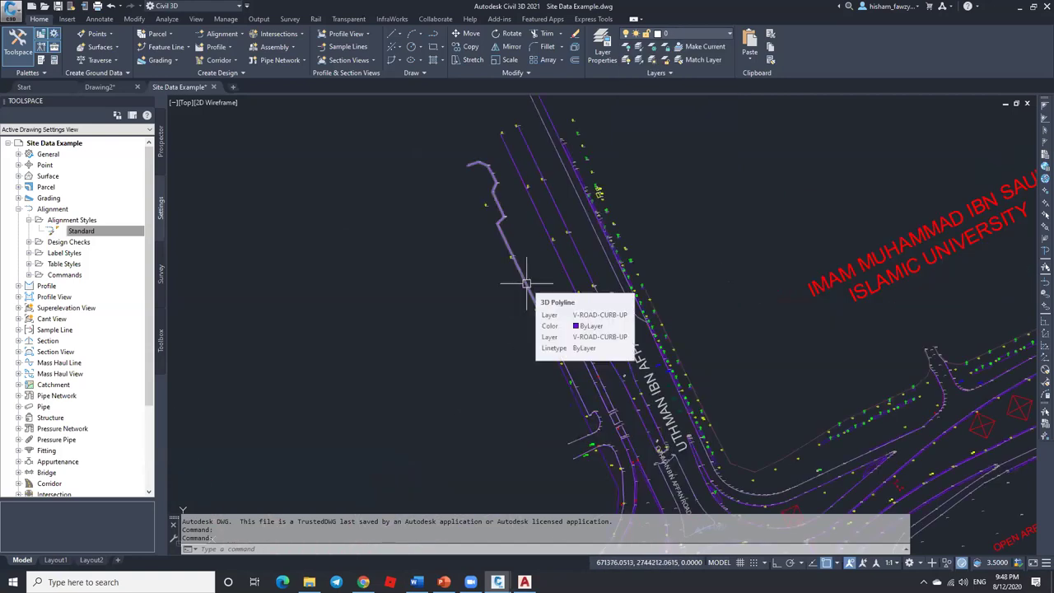
pyautogui.scroll(5, 510, 259)
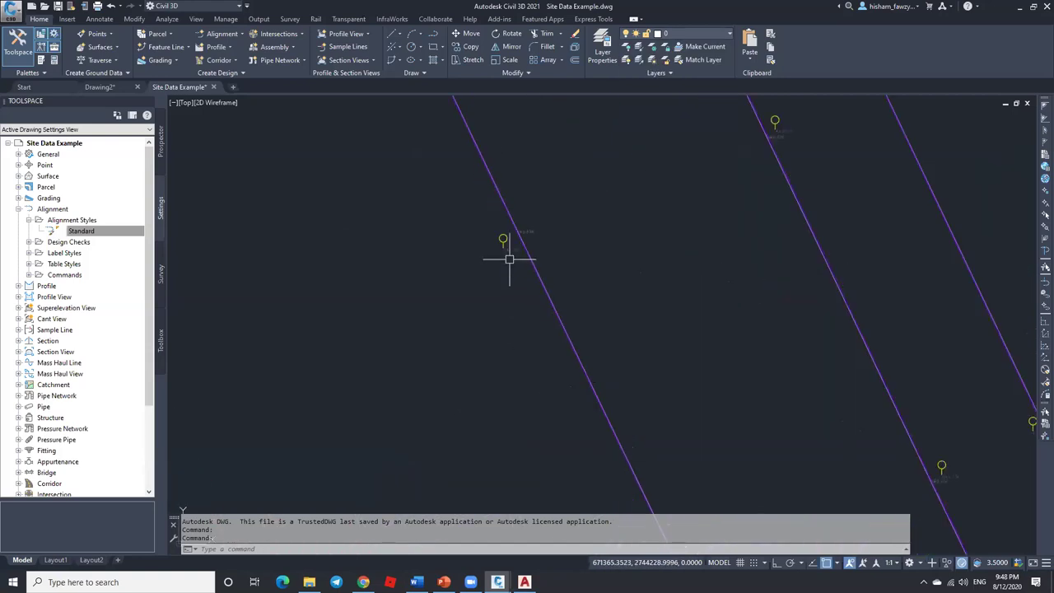
# Step: Collapse Alignment settings and list the drawing's Civil 3D objects in Prospector
pyautogui.click(18, 209)
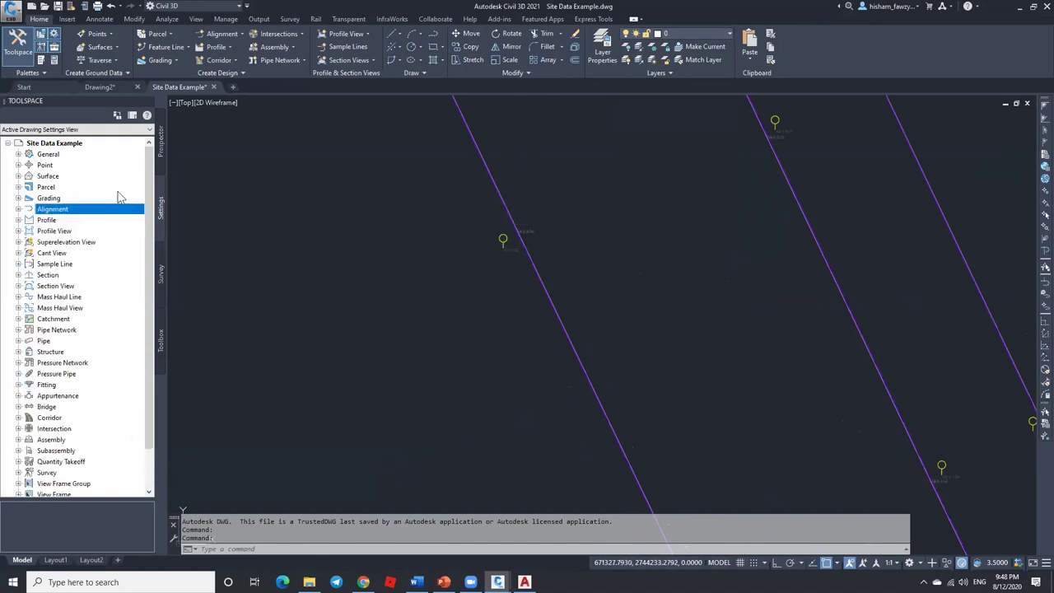
pyautogui.click(162, 157)
pyautogui.scroll(-5, 535, 231)
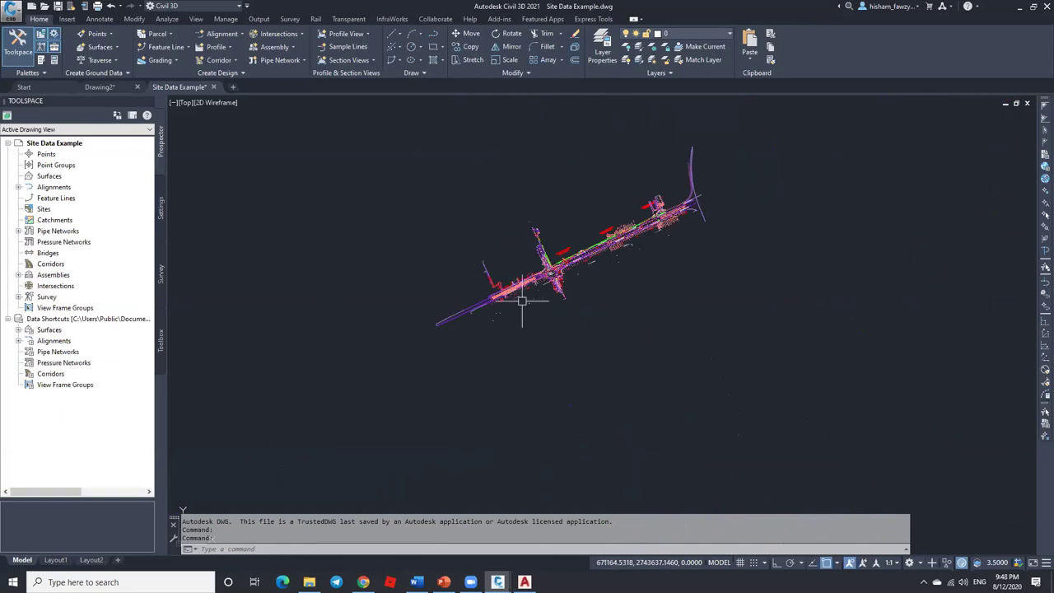
# Step: Return to Settings, expand Surface > Surface Styles and select the Standard surface style
pyautogui.scroll(5, 493, 298)
pyautogui.scroll(2, 482, 296)
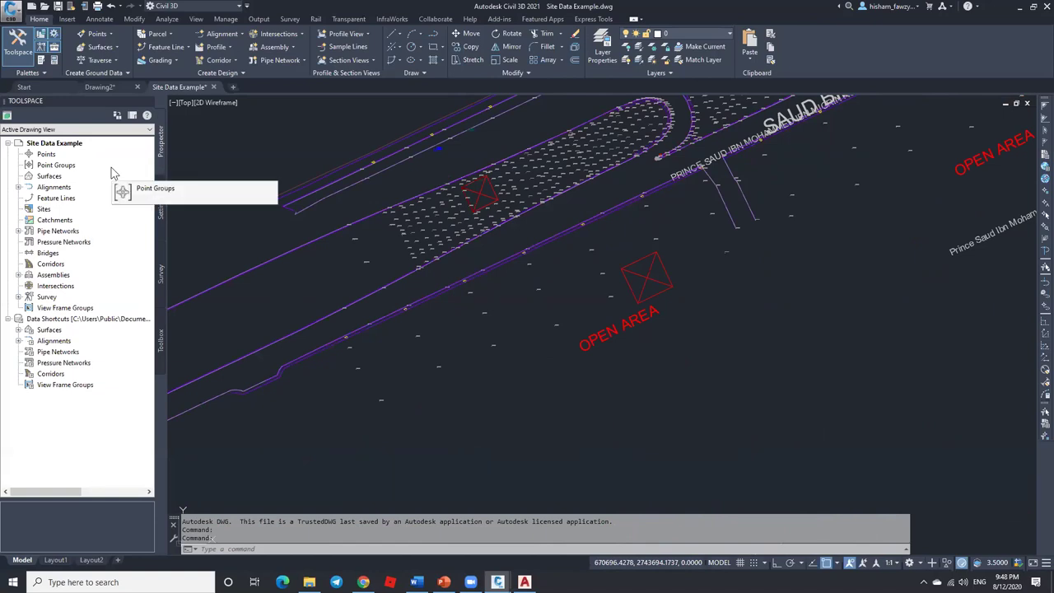
pyautogui.click(161, 207)
pyautogui.click(18, 175)
pyautogui.click(29, 187)
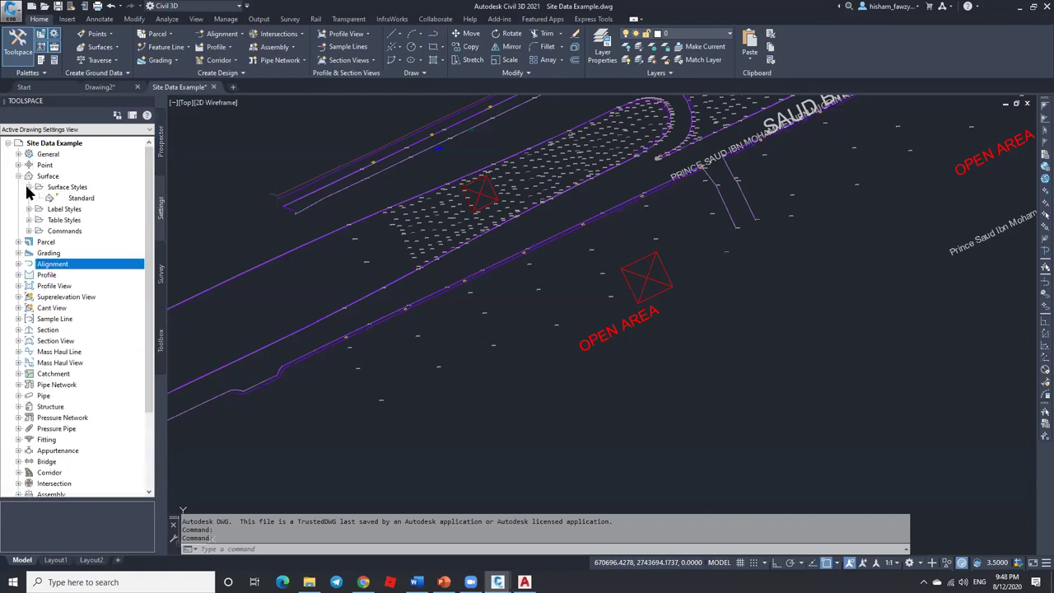
pyautogui.rightClick(79, 198)
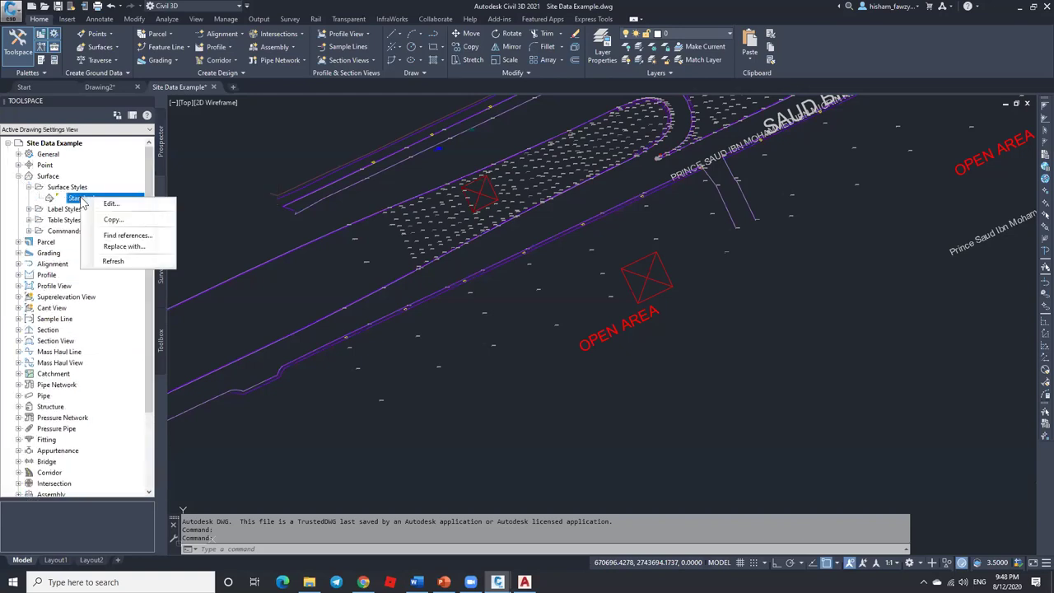
pyautogui.click(28, 187)
pyautogui.click(29, 187)
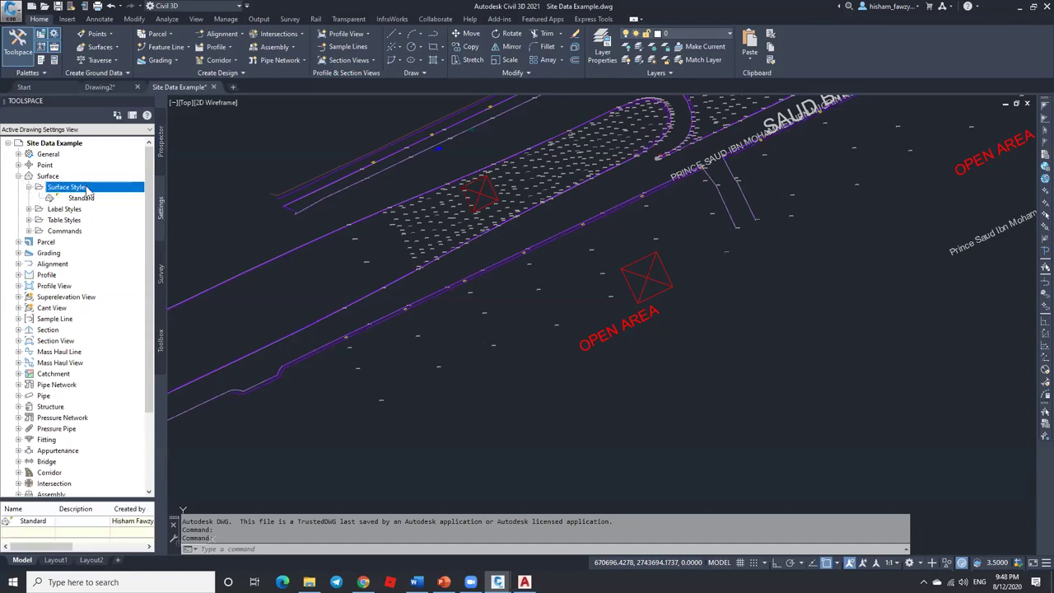
pyautogui.click(88, 200)
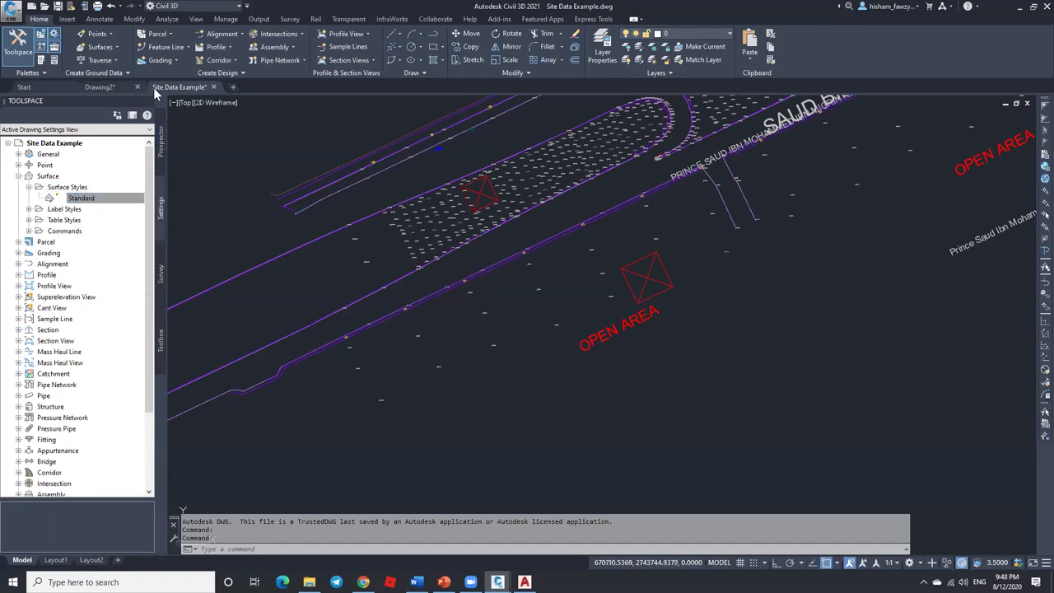
pyautogui.click(108, 86)
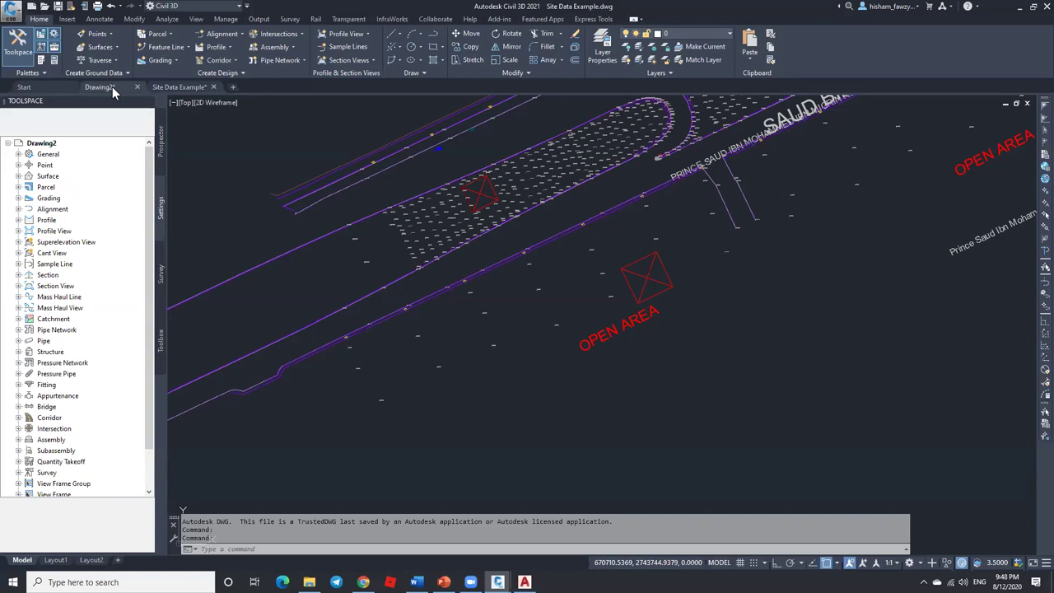
pyautogui.click(18, 176)
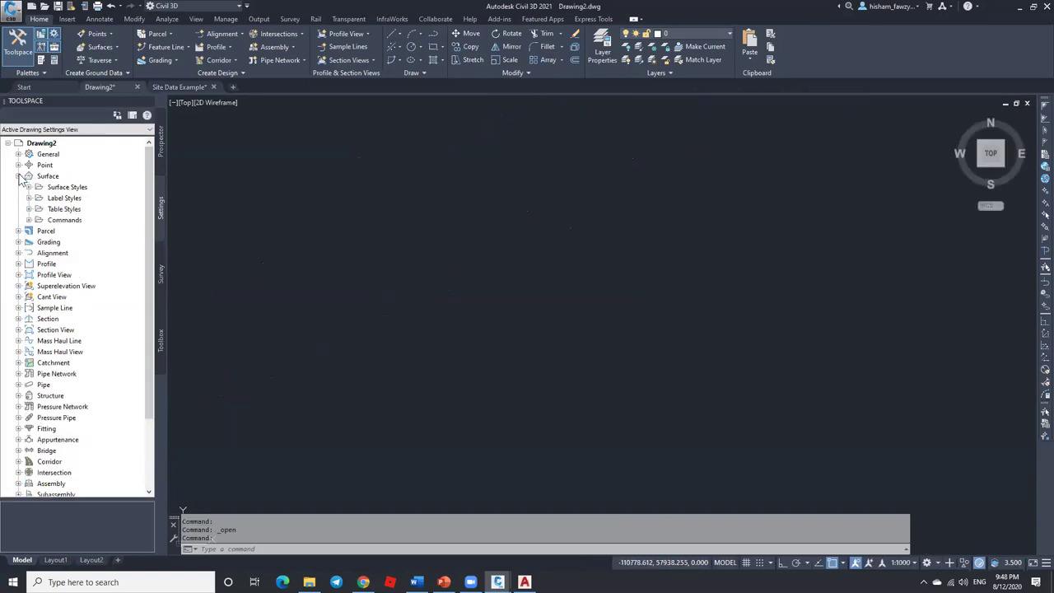
pyautogui.click(29, 187)
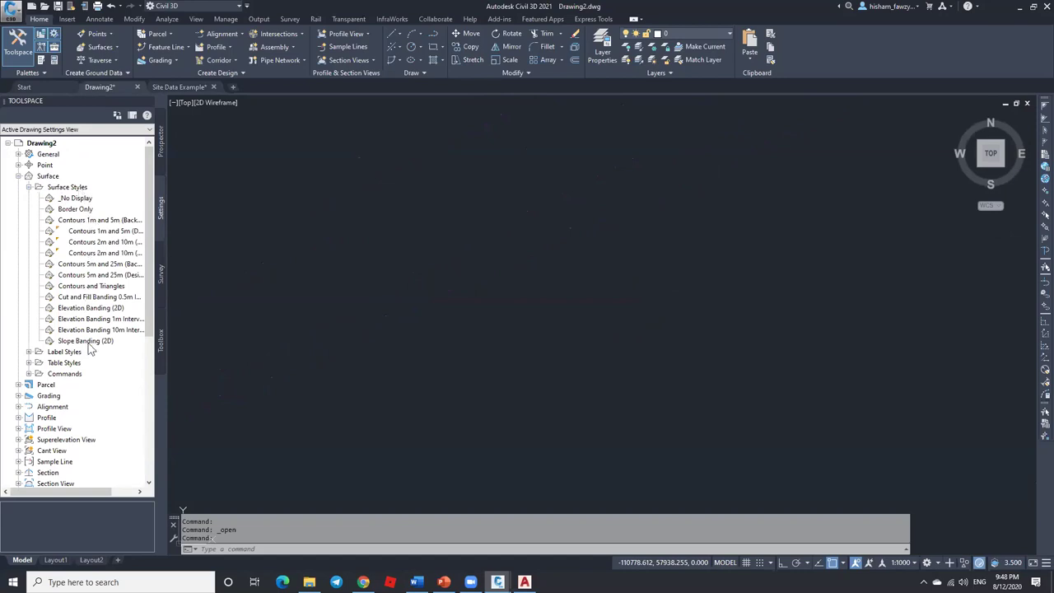
pyautogui.moveTo(112, 199)
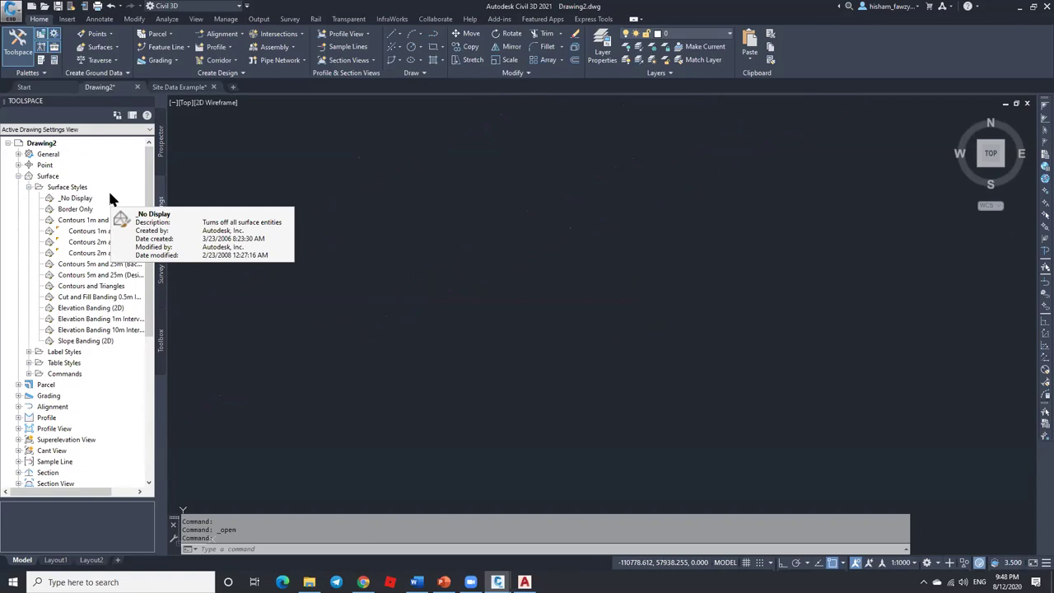
pyautogui.click(28, 187)
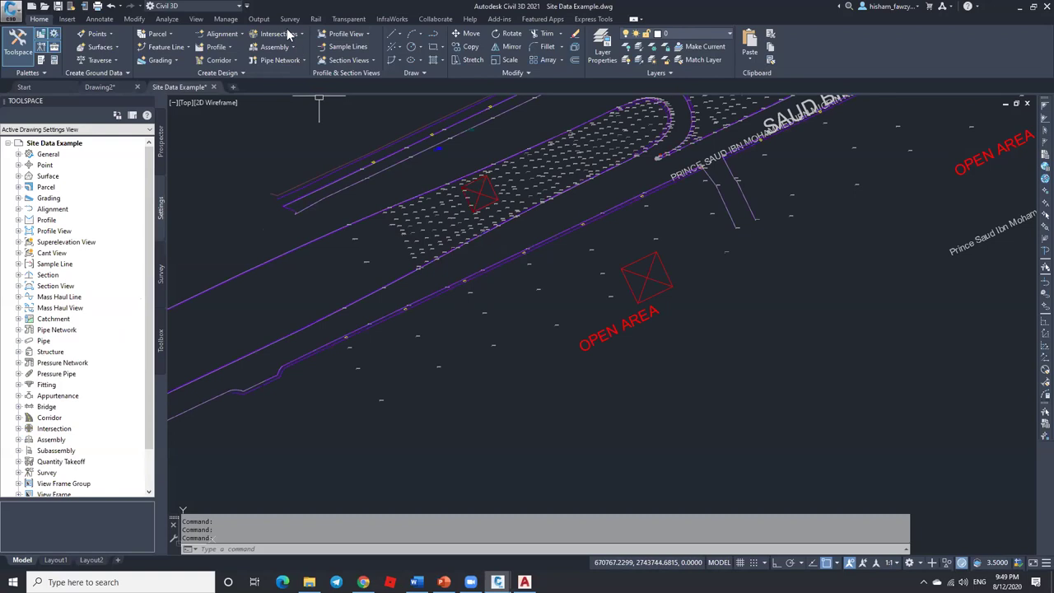
# Step: Bring up the Manage ribbon tab for Site Data Example.dwg
pyautogui.click(217, 20)
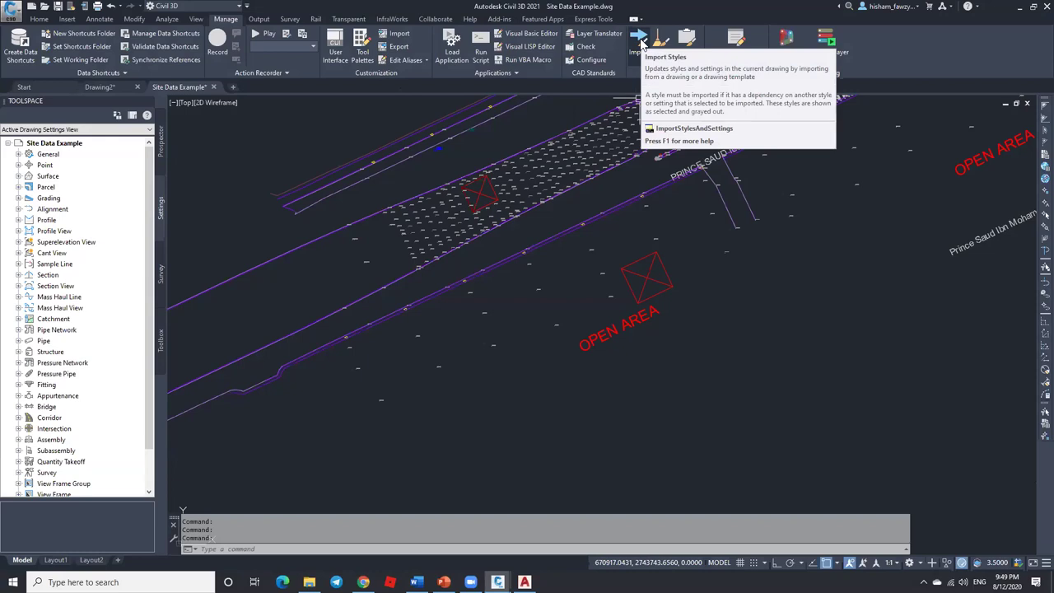
# Step: Save Drawing2 as Drawing2.dwg, then save Site Data Example.dwg with Ctrl+S
pyautogui.click(100, 87)
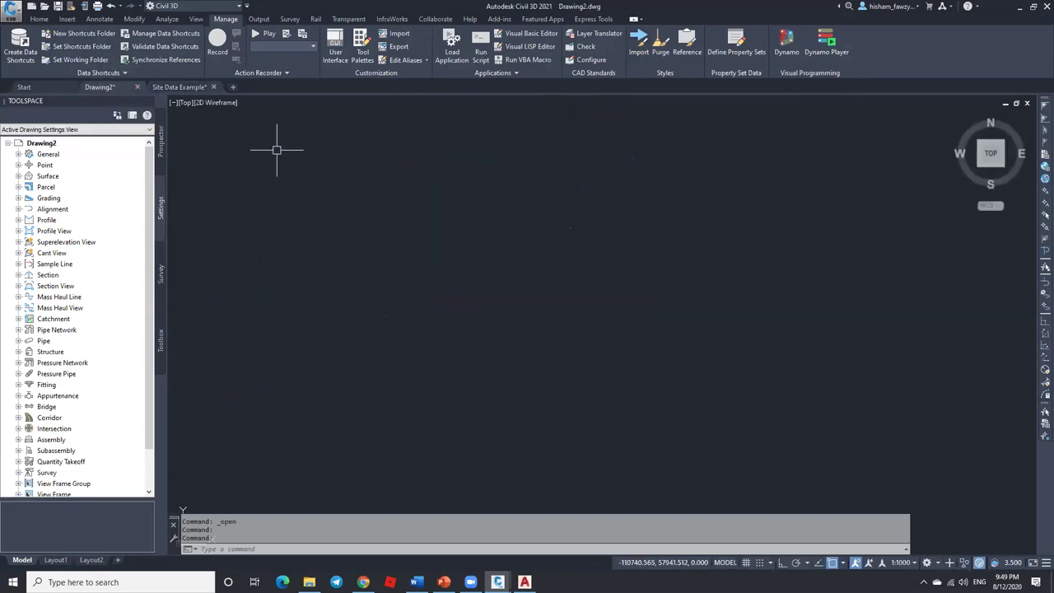
pyautogui.hotkey('ctrl', 's')
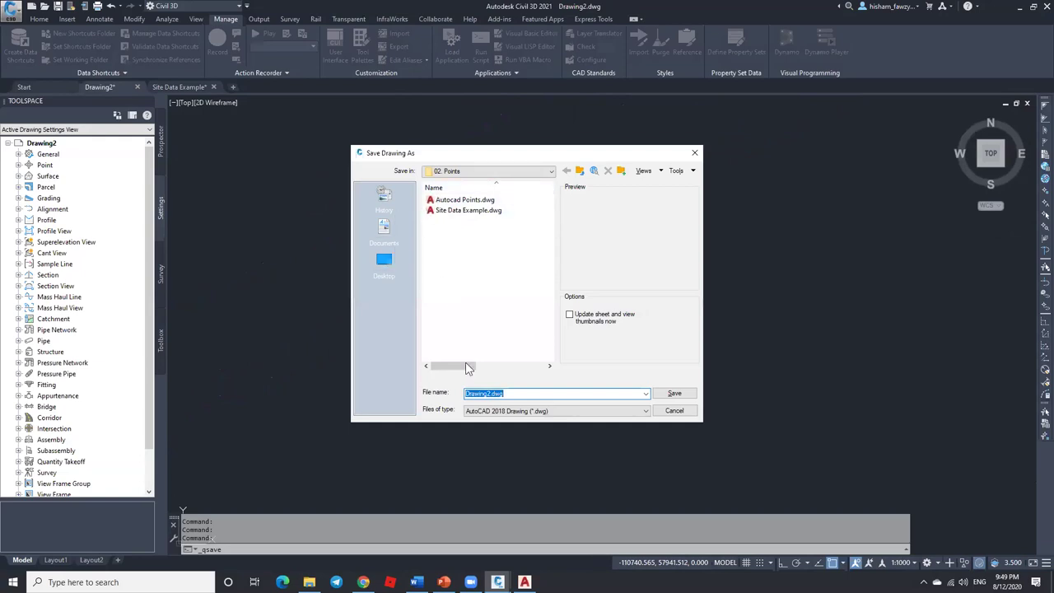
pyautogui.click(674, 393)
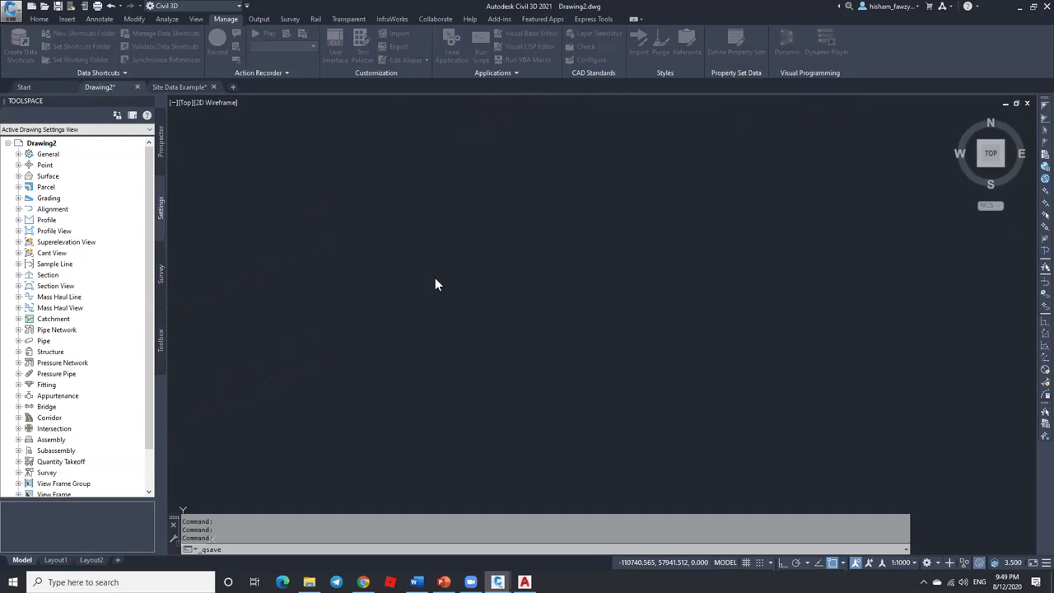
pyautogui.click(176, 86)
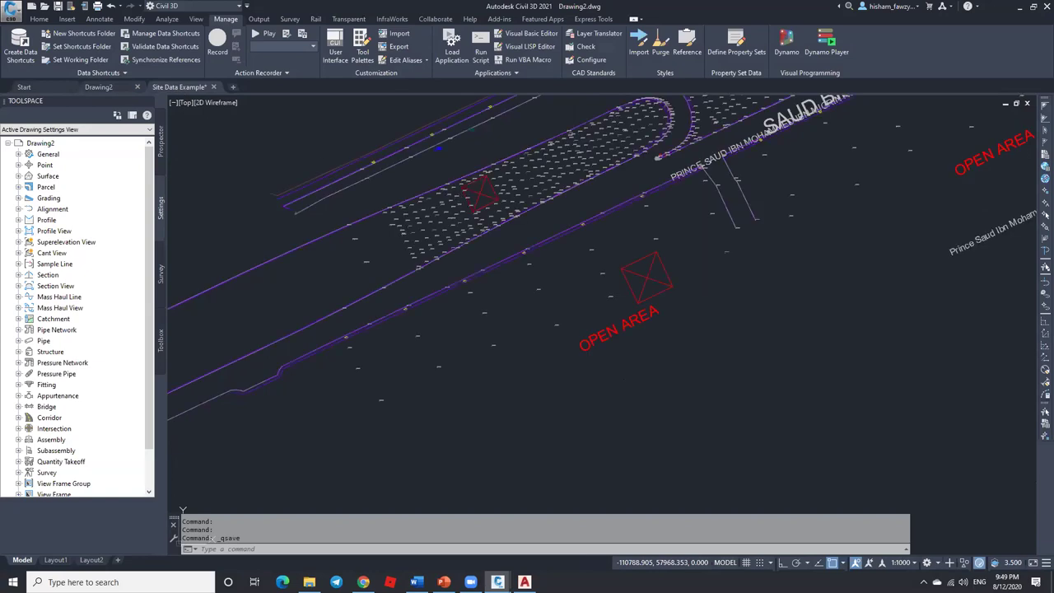
pyautogui.hotkey('ctrl', 's')
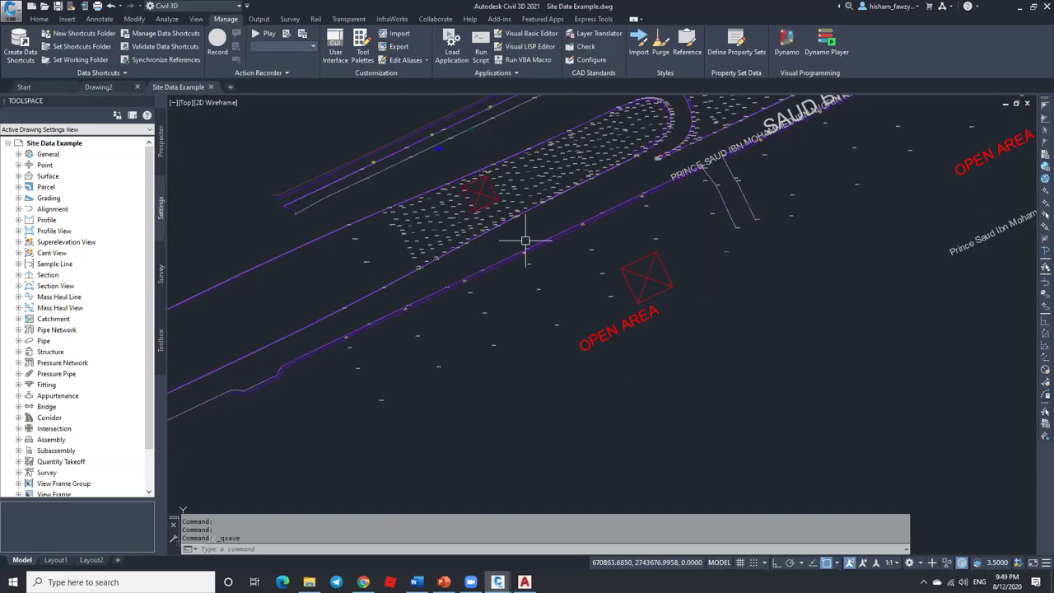
# Step: Run Import and pick Drawing2.dwg from Desktop > Civil 3D course > 02. Points as the style source
pyautogui.click(640, 42)
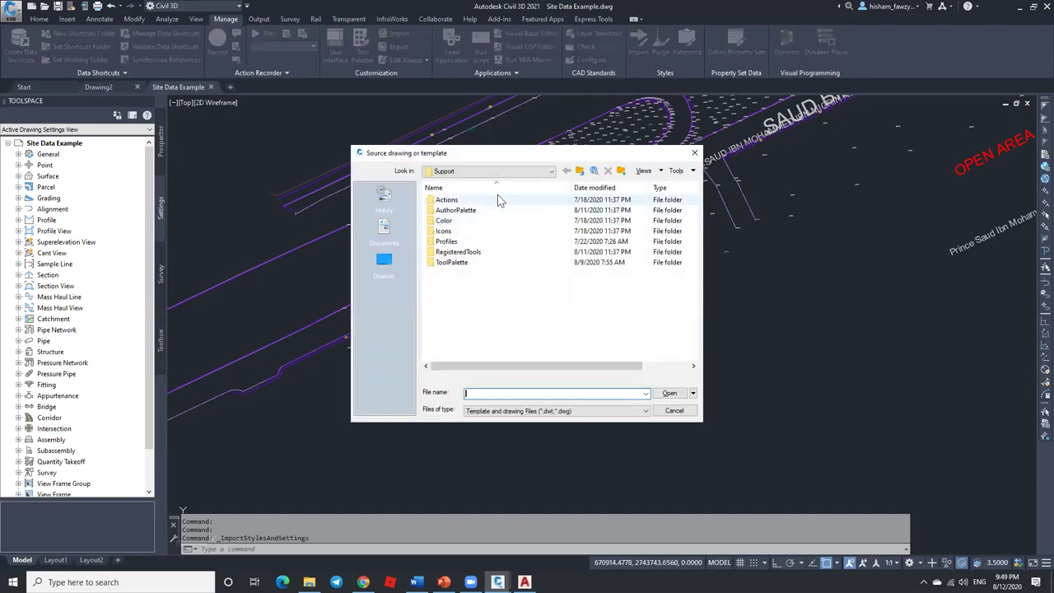
pyautogui.click(384, 263)
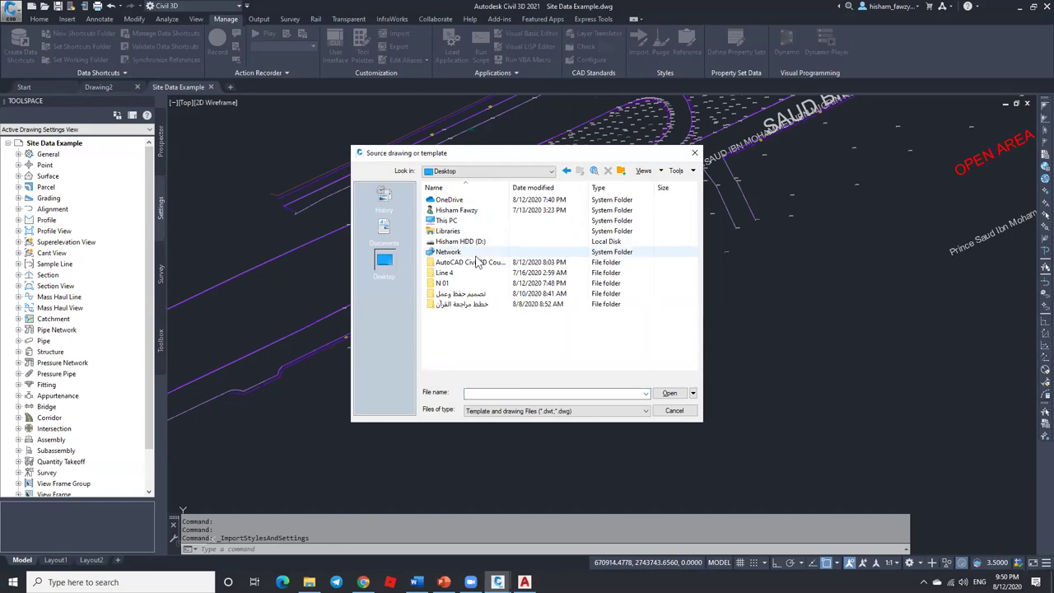
pyautogui.doubleClick(479, 262)
pyautogui.doubleClick(453, 200)
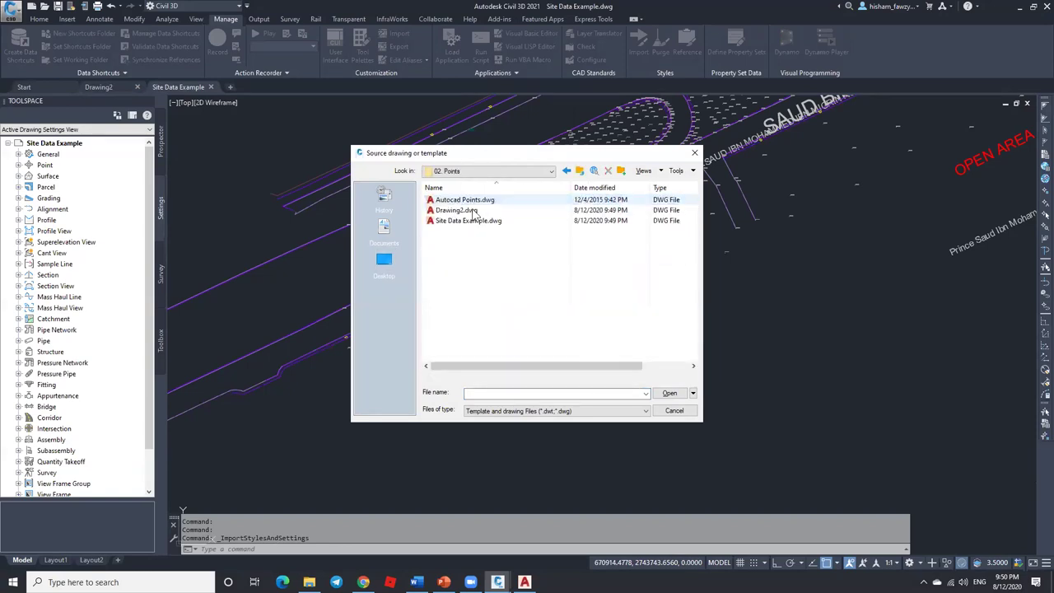
pyautogui.click(457, 211)
pyautogui.click(669, 392)
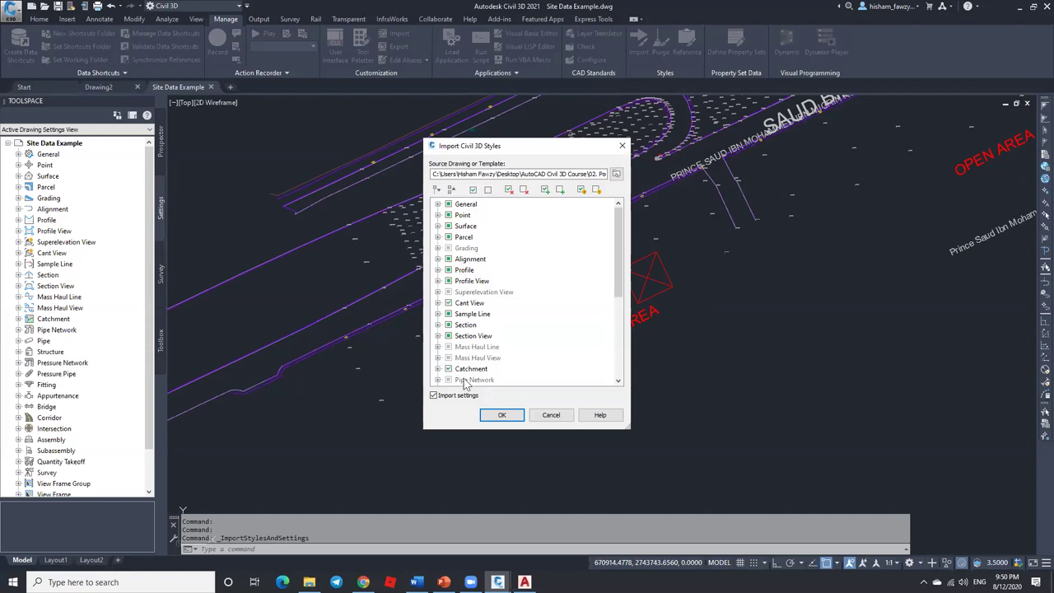
# Step: Import every style category from Drawing2, overwriting duplicates: 466 styles and 1519 settings
pyautogui.click(488, 190)
pyautogui.click(461, 206)
pyautogui.click(443, 202)
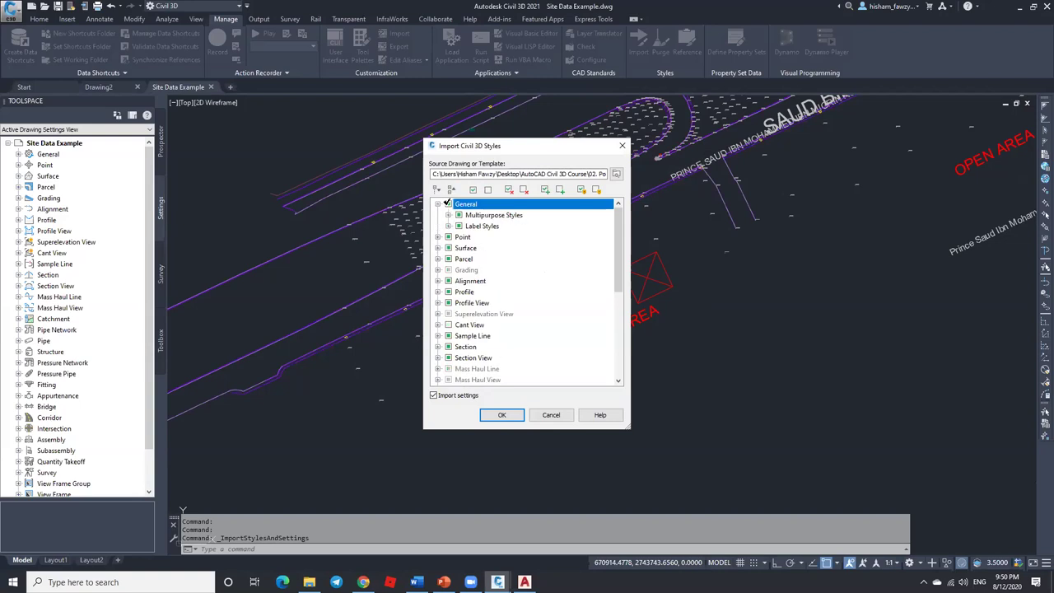
pyautogui.click(438, 204)
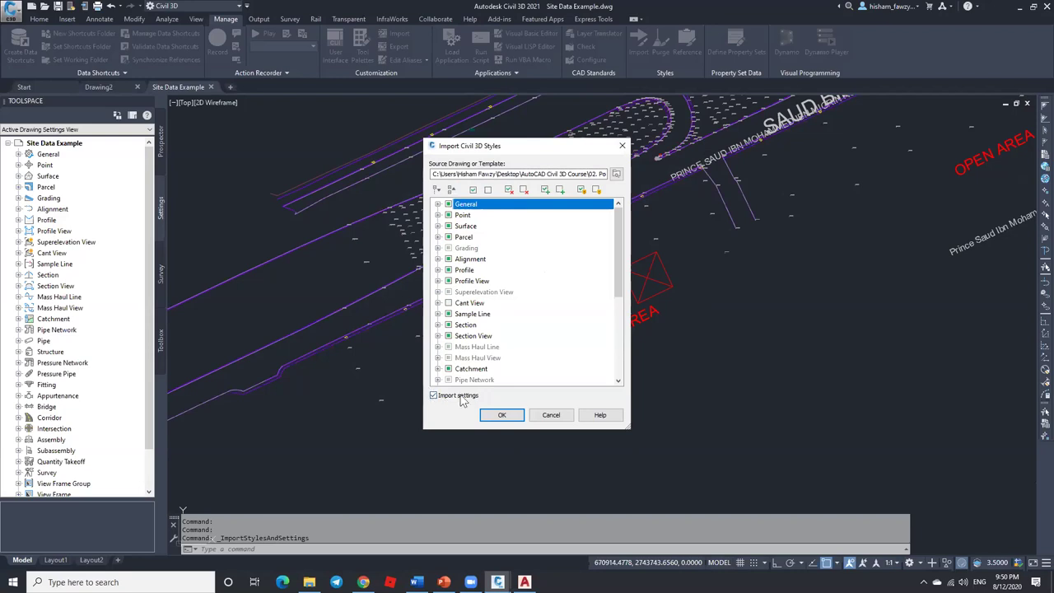
pyautogui.click(472, 190)
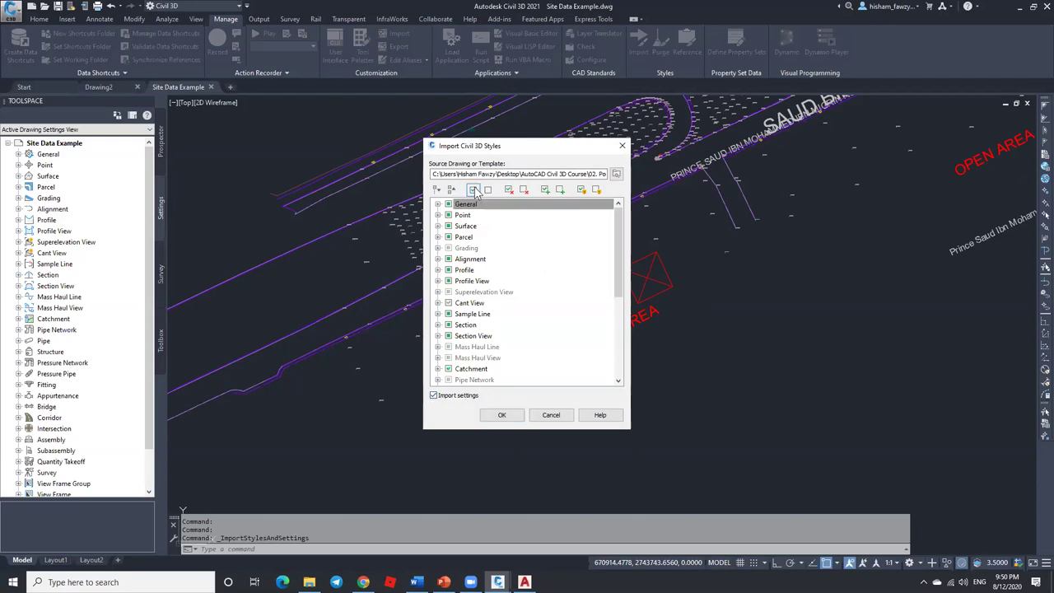
pyautogui.click(504, 415)
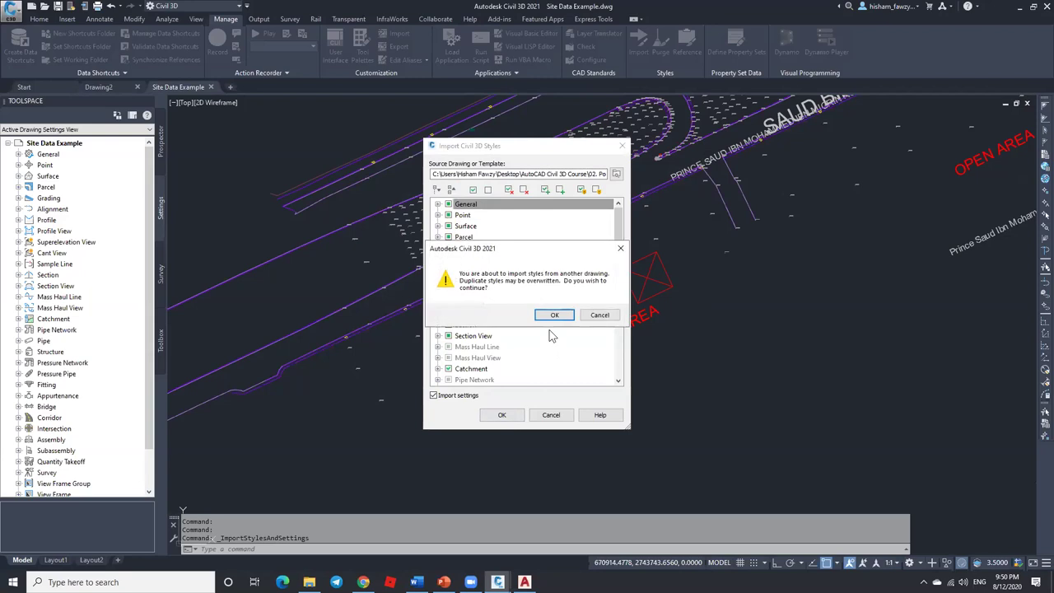
pyautogui.click(554, 315)
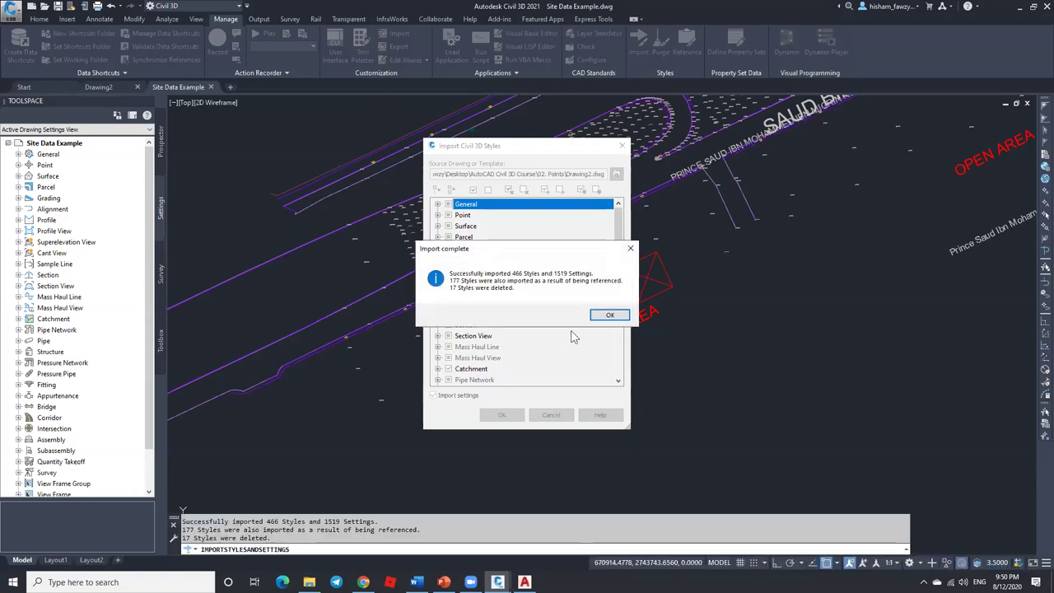
pyautogui.click(605, 318)
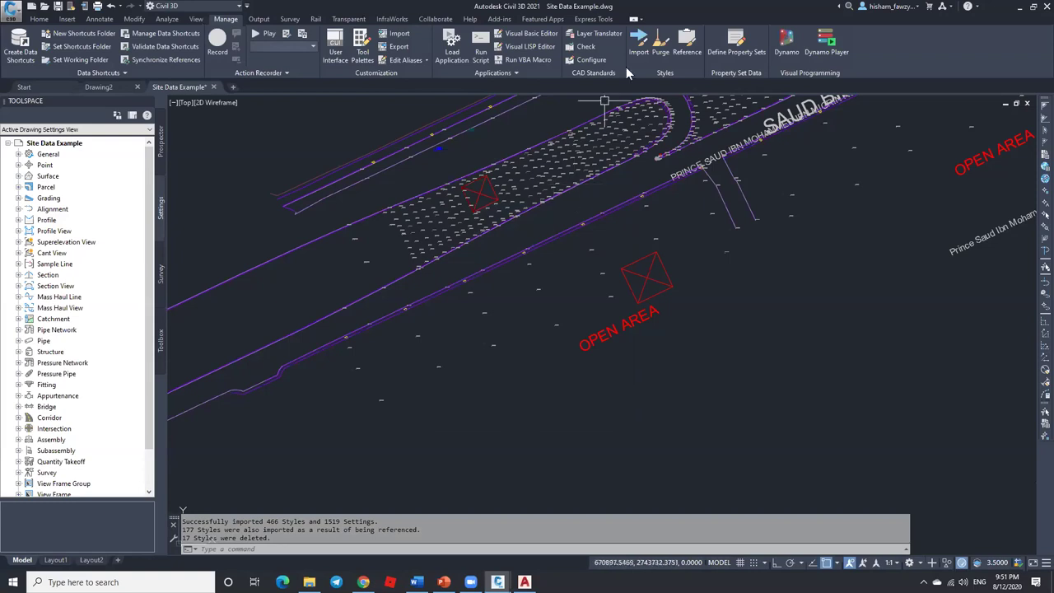
# Step: Expand Point Styles and inspect the Standard point style
pyautogui.click(18, 165)
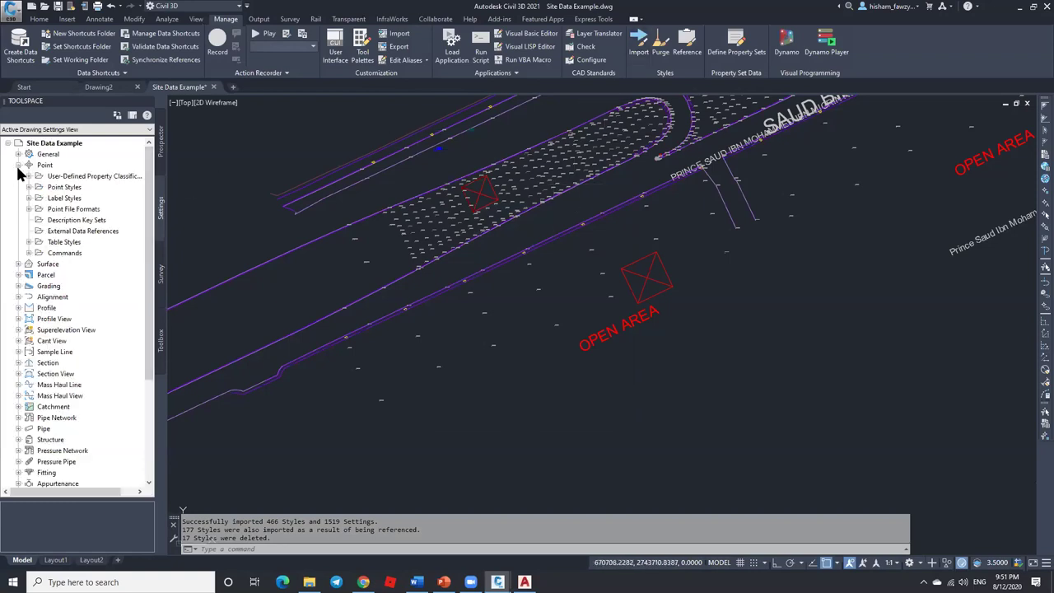
pyautogui.click(29, 187)
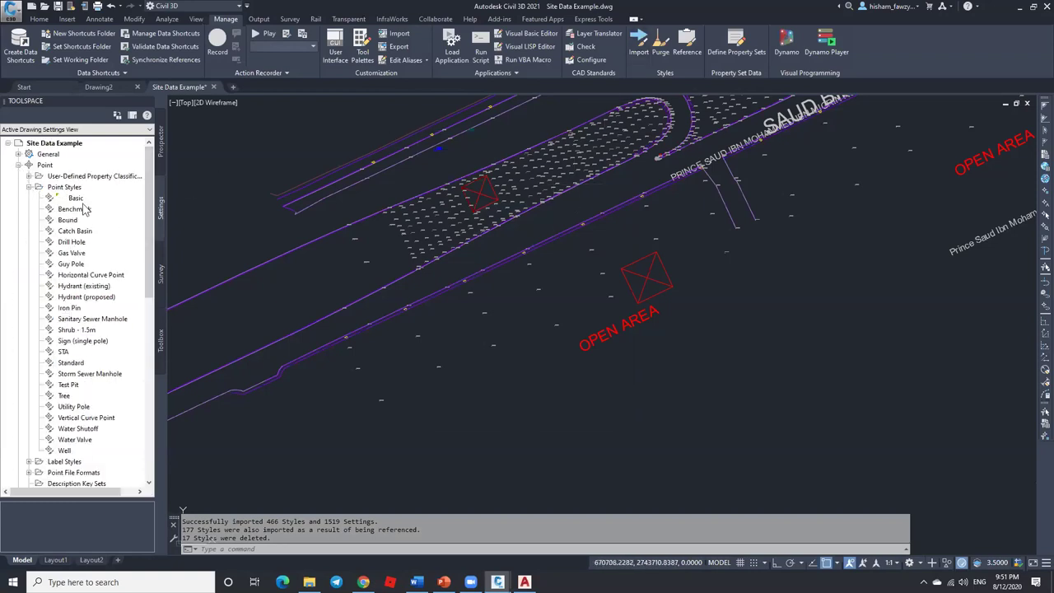
pyautogui.click(86, 363)
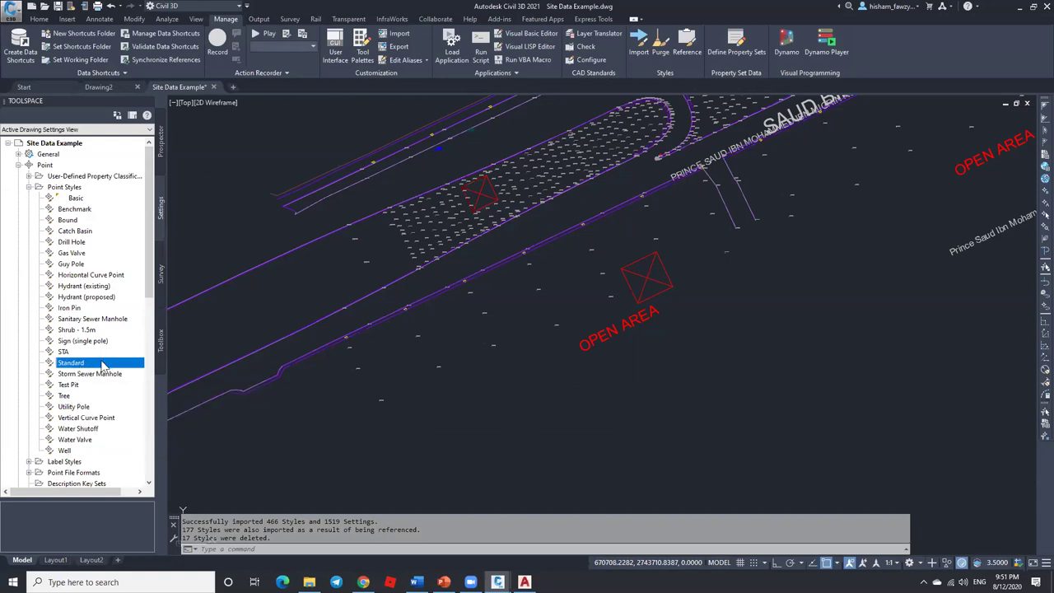
pyautogui.click(28, 187)
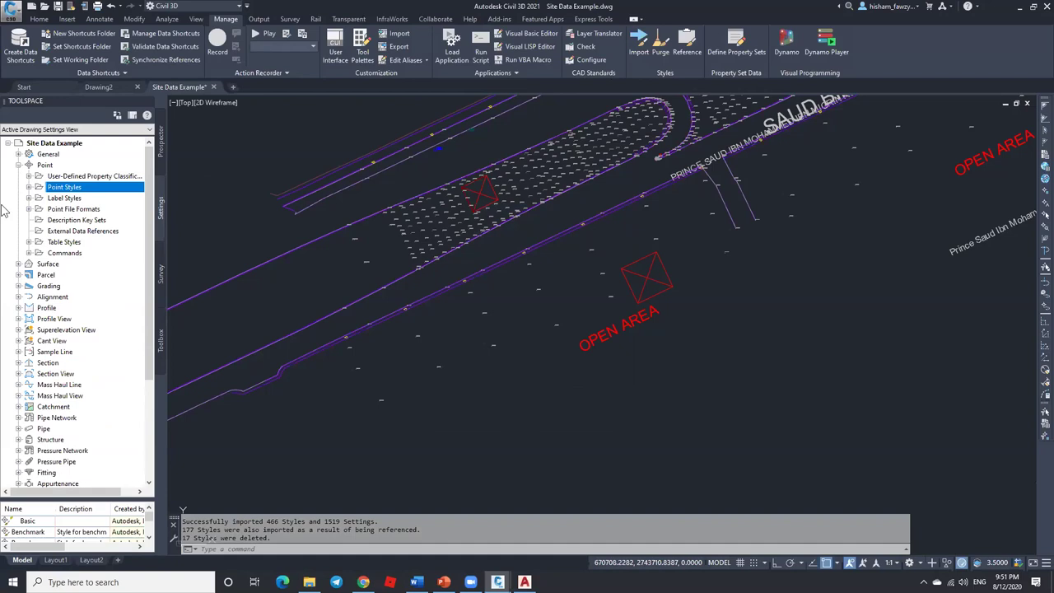
# Step: Expand Surface Styles and inspect the _No Display and Standard surface styles
pyautogui.click(19, 264)
pyautogui.click(30, 275)
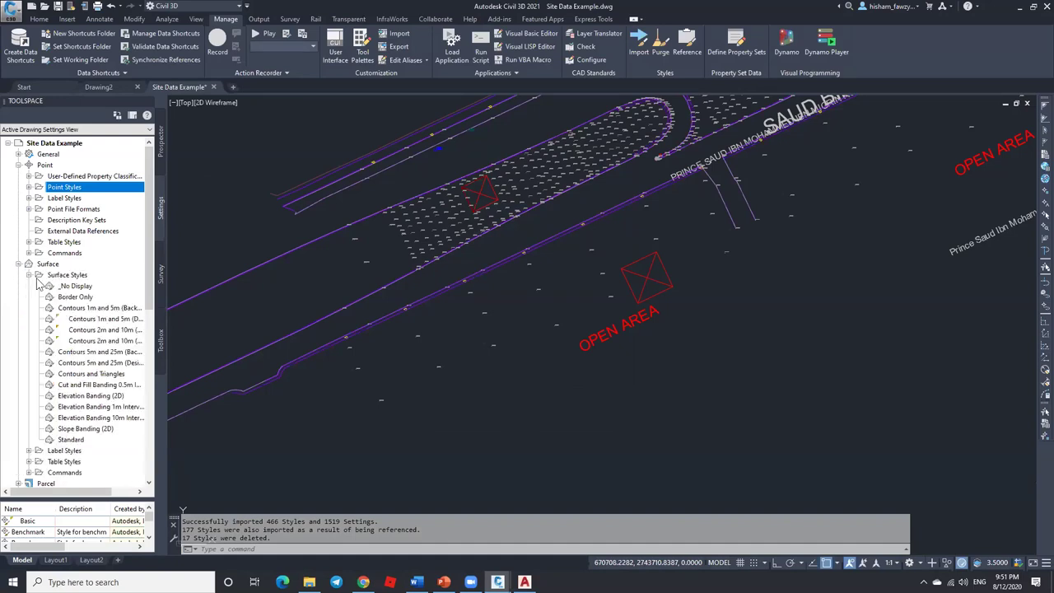
pyautogui.click(88, 286)
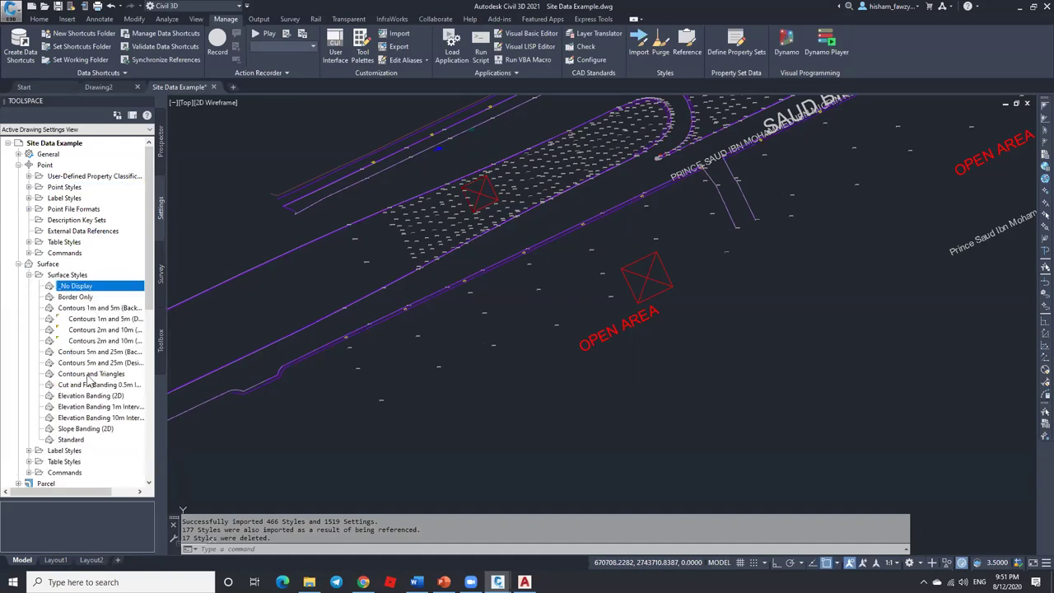
pyautogui.click(71, 440)
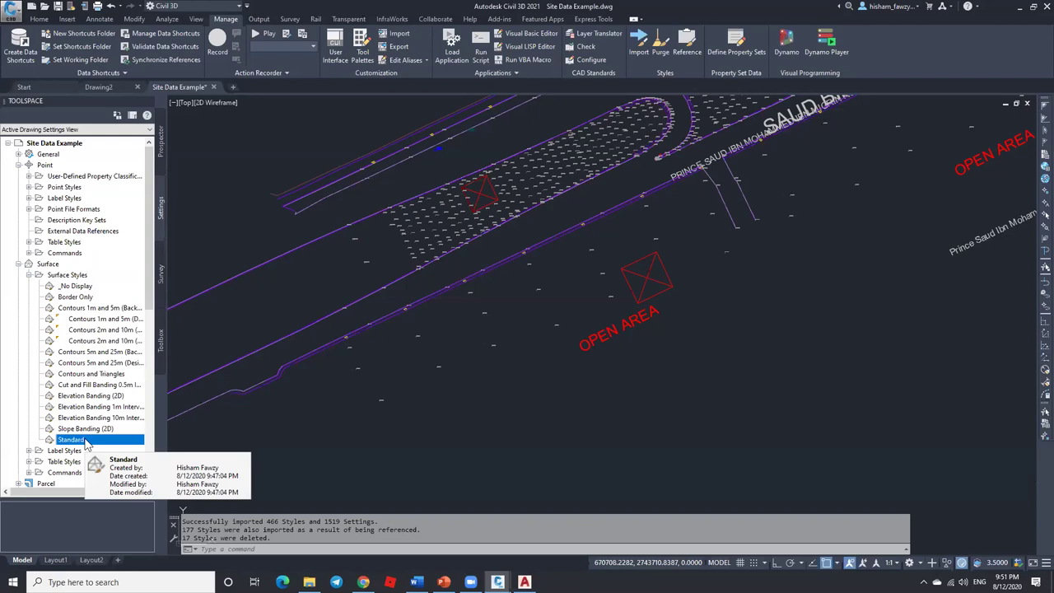
pyautogui.click(889, 563)
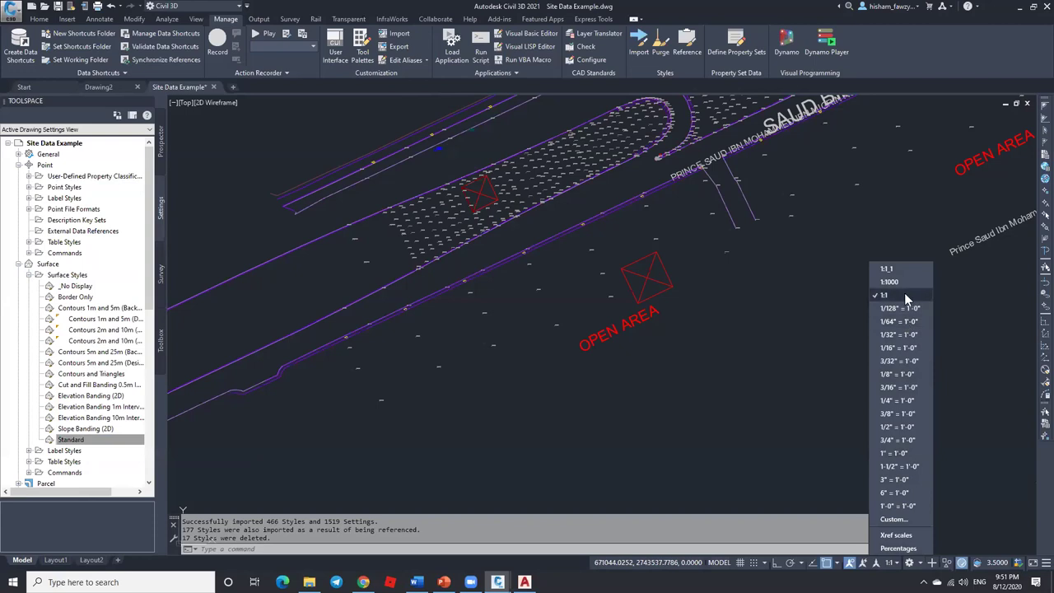
pyautogui.click(590, 315)
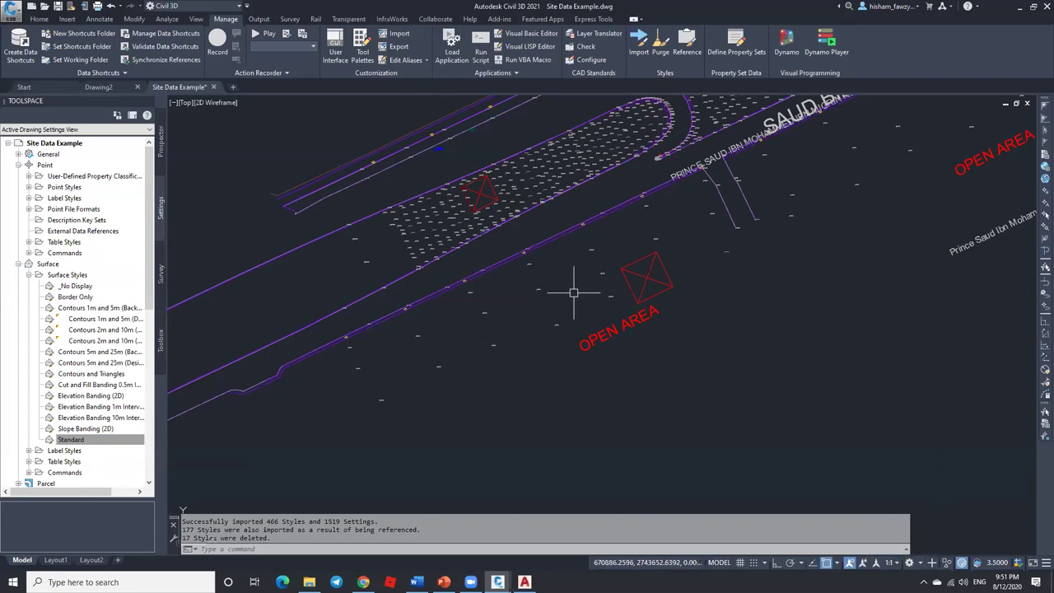
pyautogui.click(888, 563)
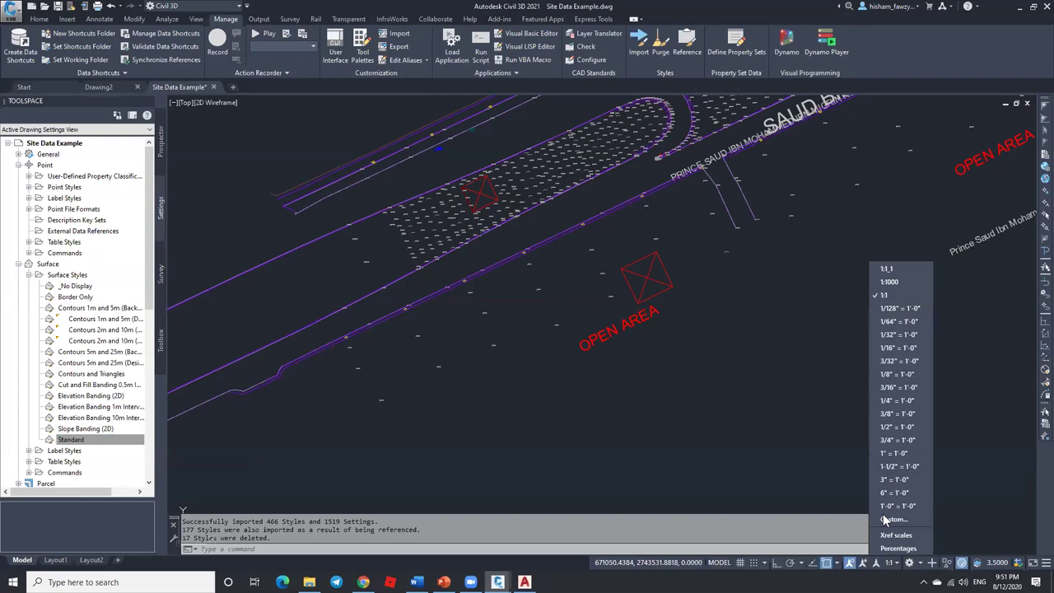
pyautogui.click(798, 343)
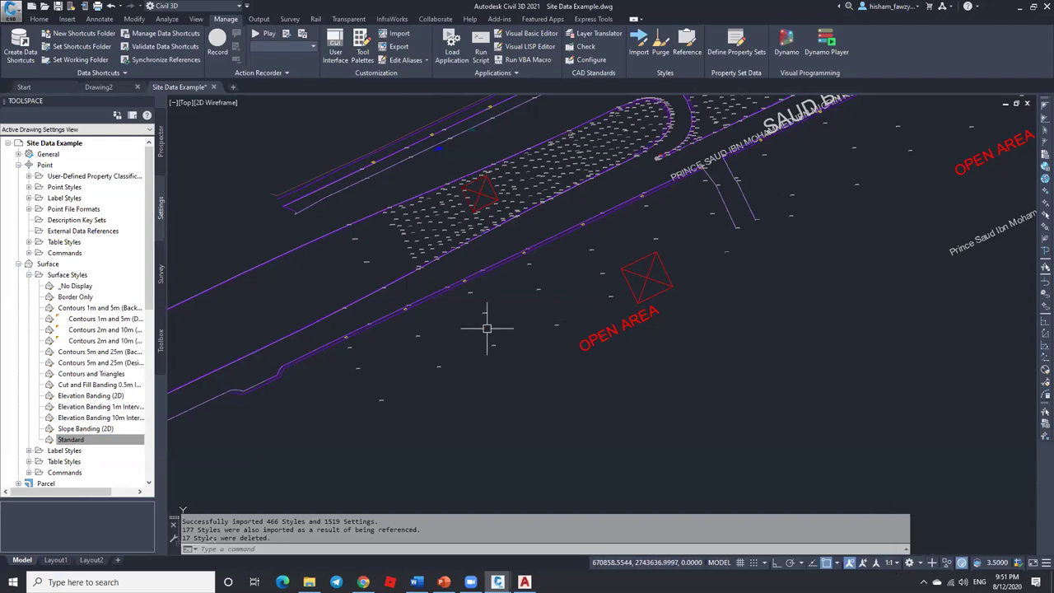
pyautogui.scroll(-3, 460, 329)
pyautogui.scroll(-8, 505, 333)
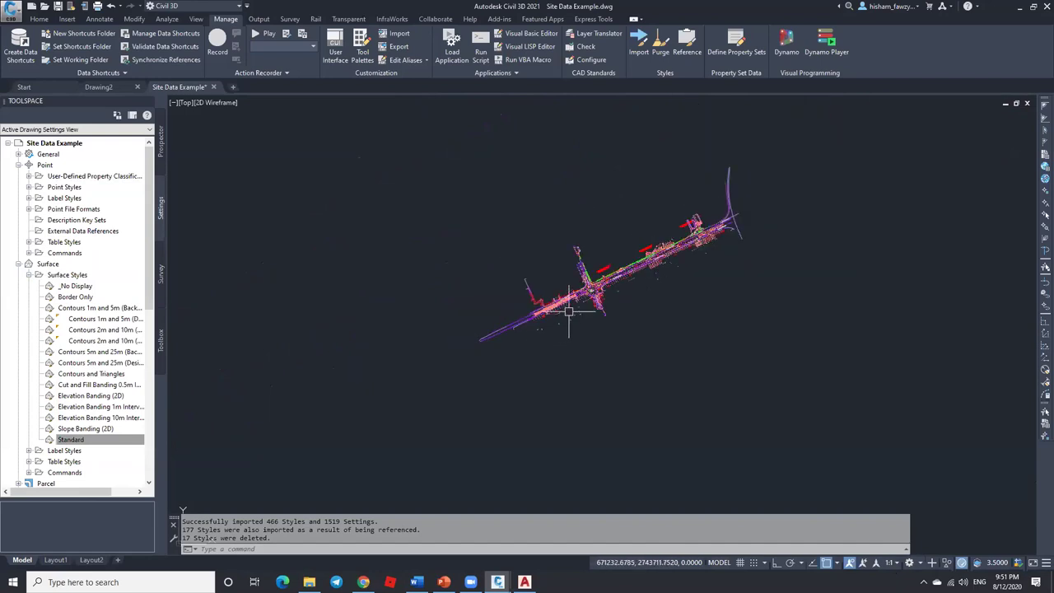
# Step: Clear the window selection and copy all 12561 objects to the clipboard with Ctrl+C and ALL
pyautogui.moveTo(511, 325)
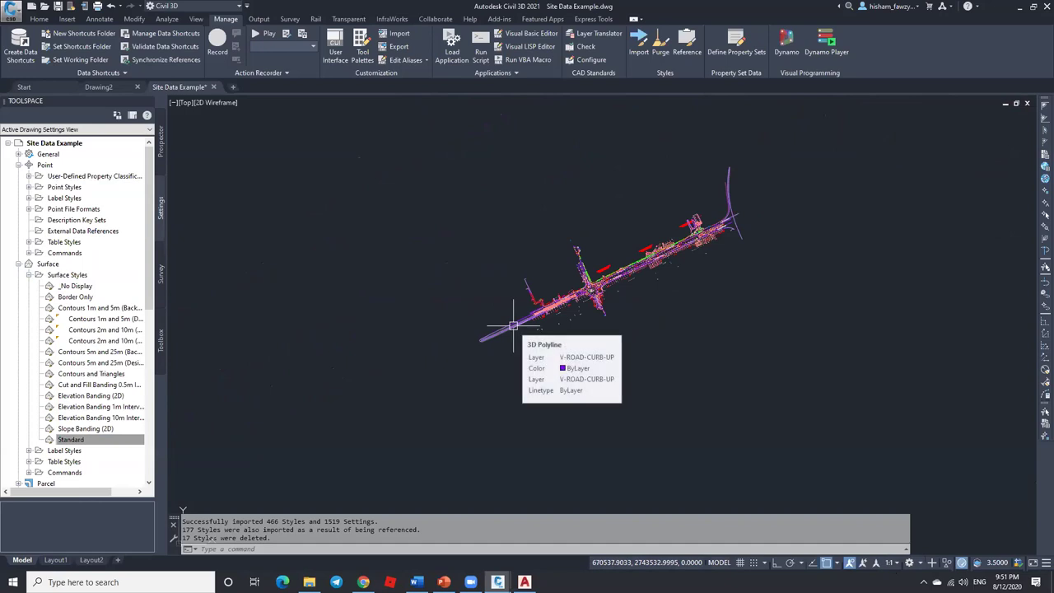
pyautogui.moveTo(634, 255)
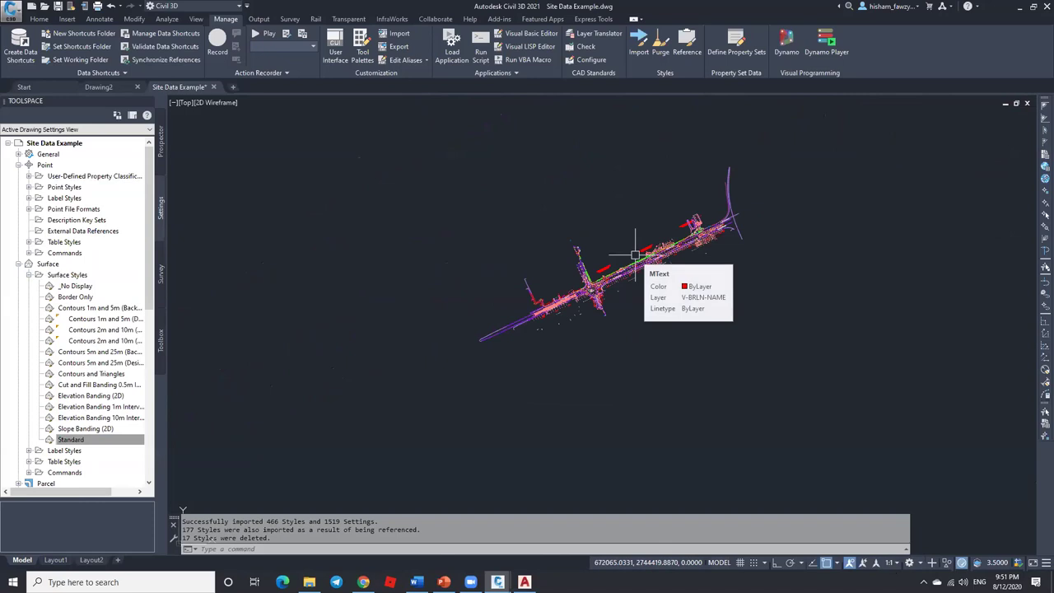
pyautogui.click(859, 133)
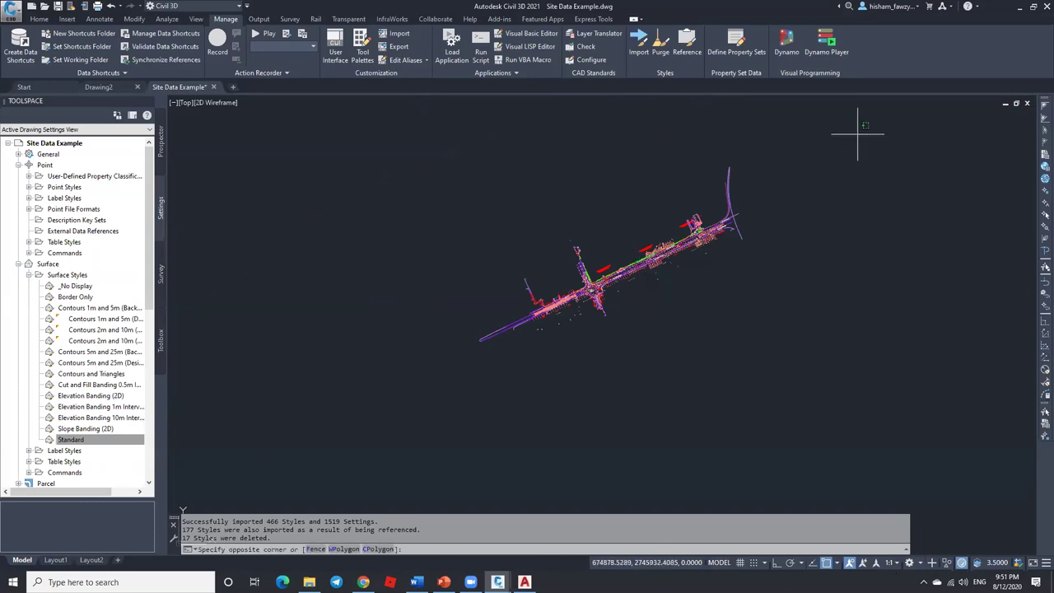
pyautogui.click(400, 407)
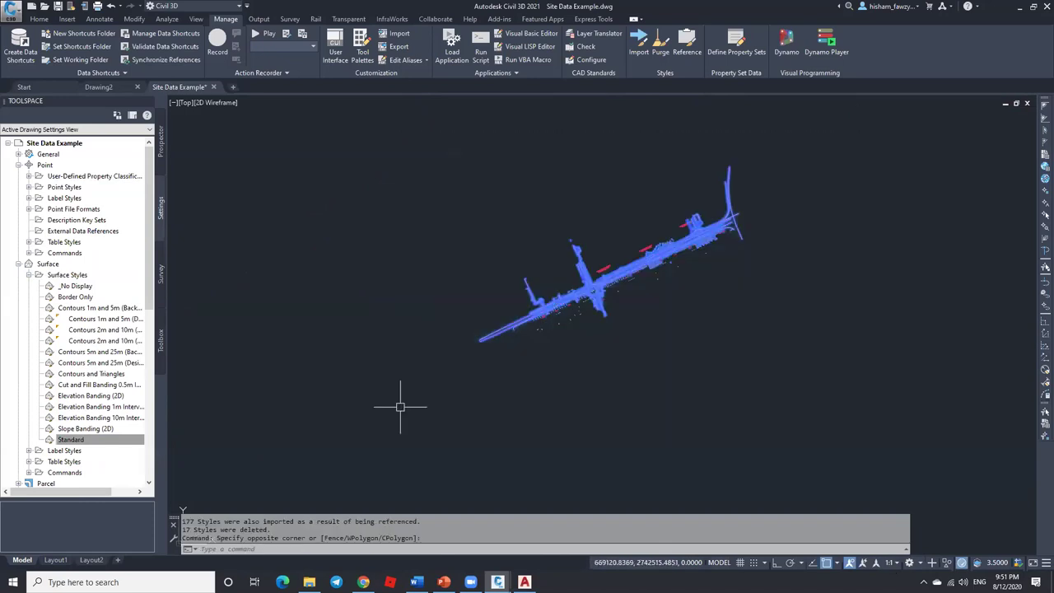
pyautogui.press('Escape')
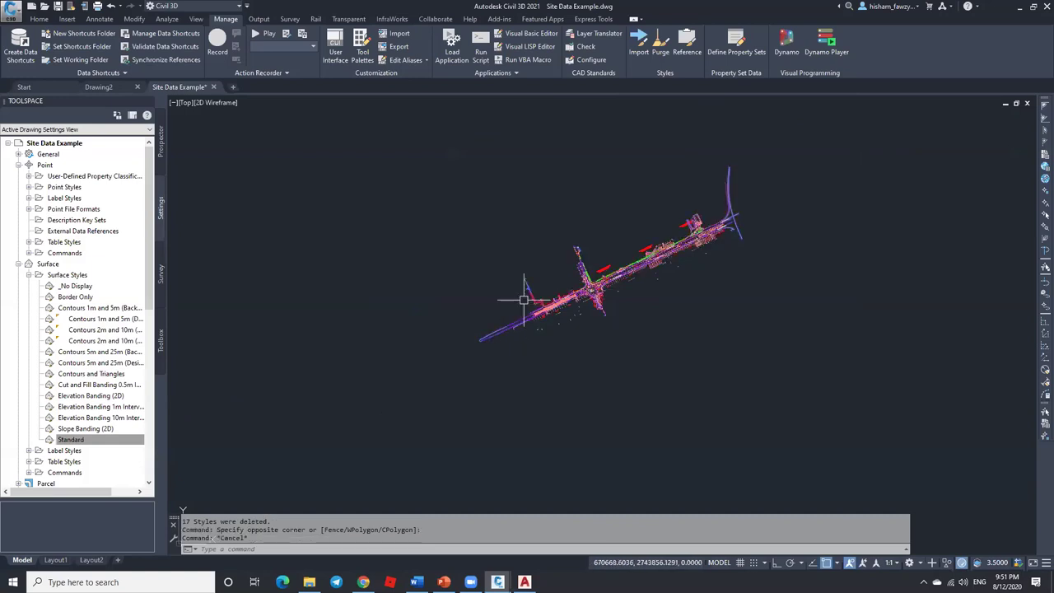
pyautogui.hotkey('ctrl', 'c')
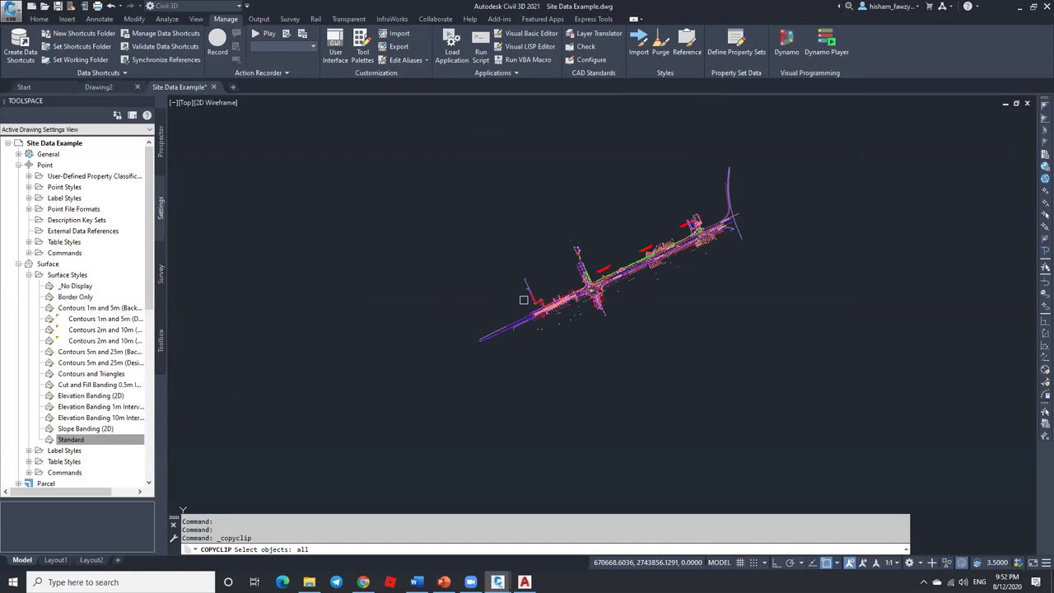
pyautogui.press('Return')
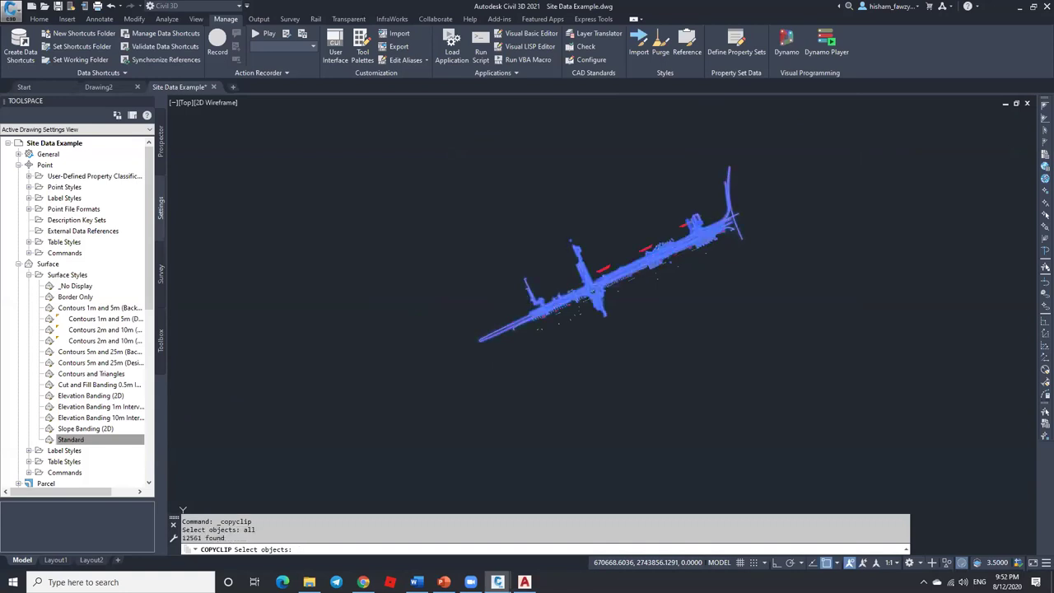
pyautogui.press('Return')
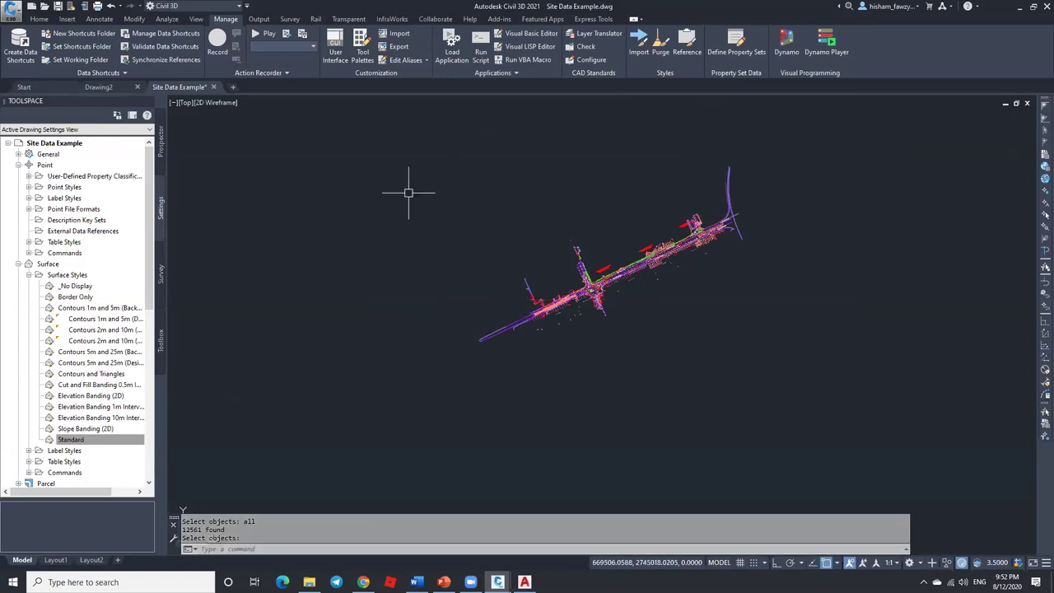
# Step: Create new Drawing4 and check its Point Styles and annotation scale list
pyautogui.click(232, 86)
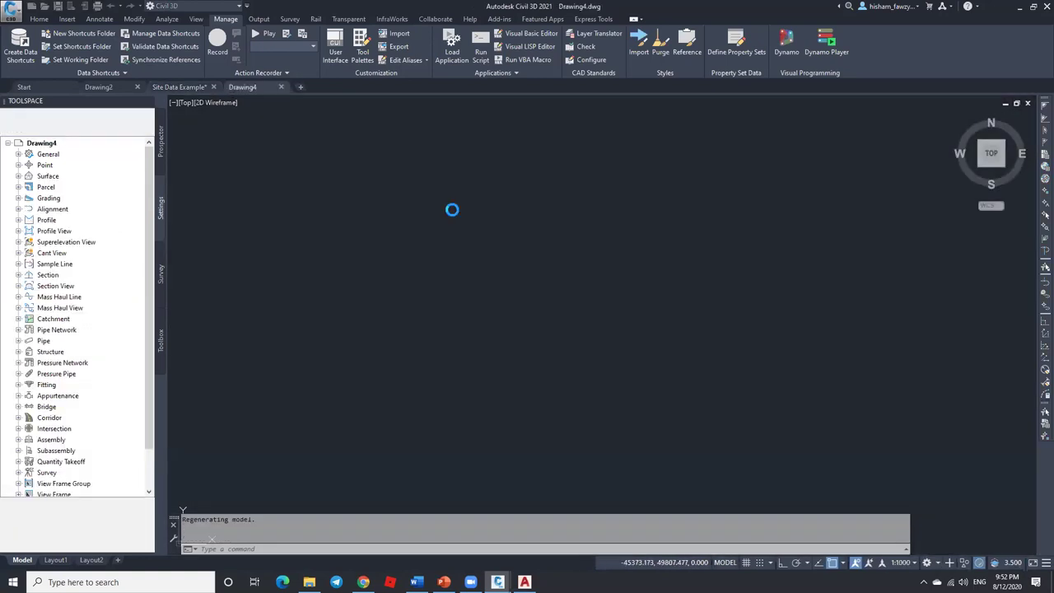
pyautogui.click(18, 165)
pyautogui.click(28, 187)
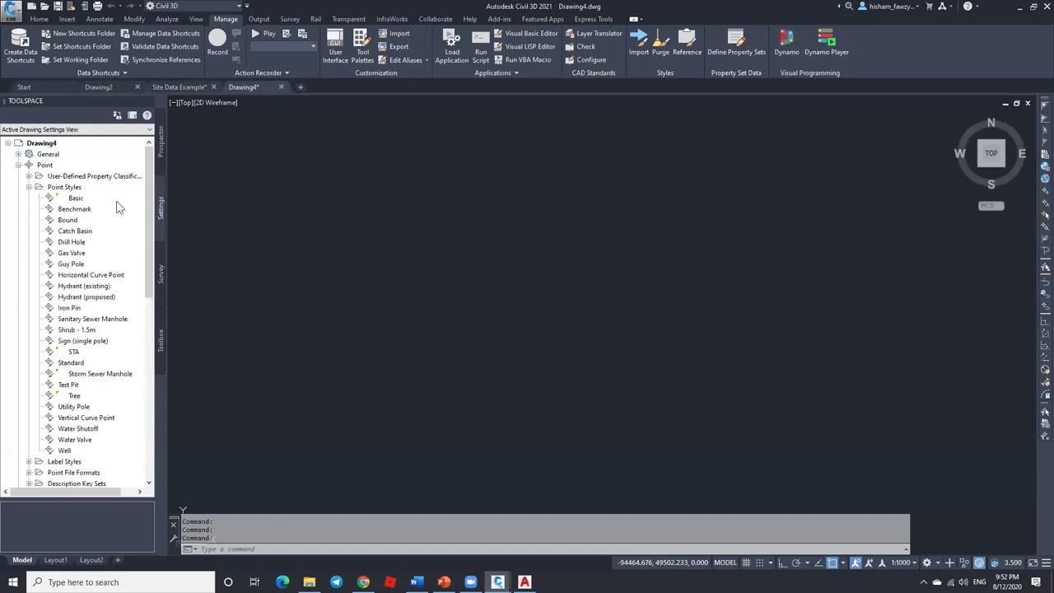
pyautogui.click(901, 562)
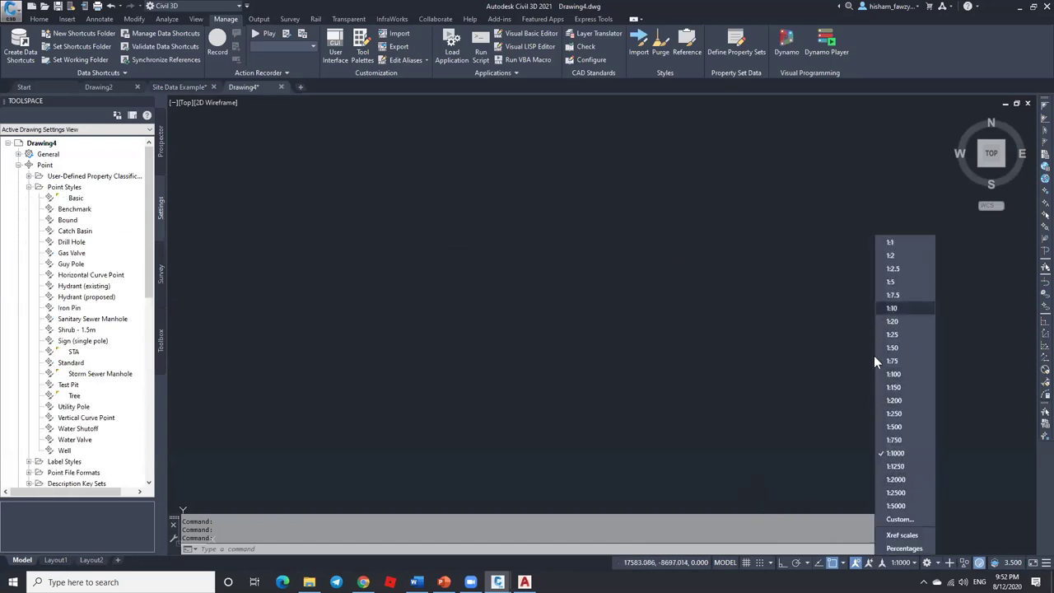
pyautogui.click(500, 313)
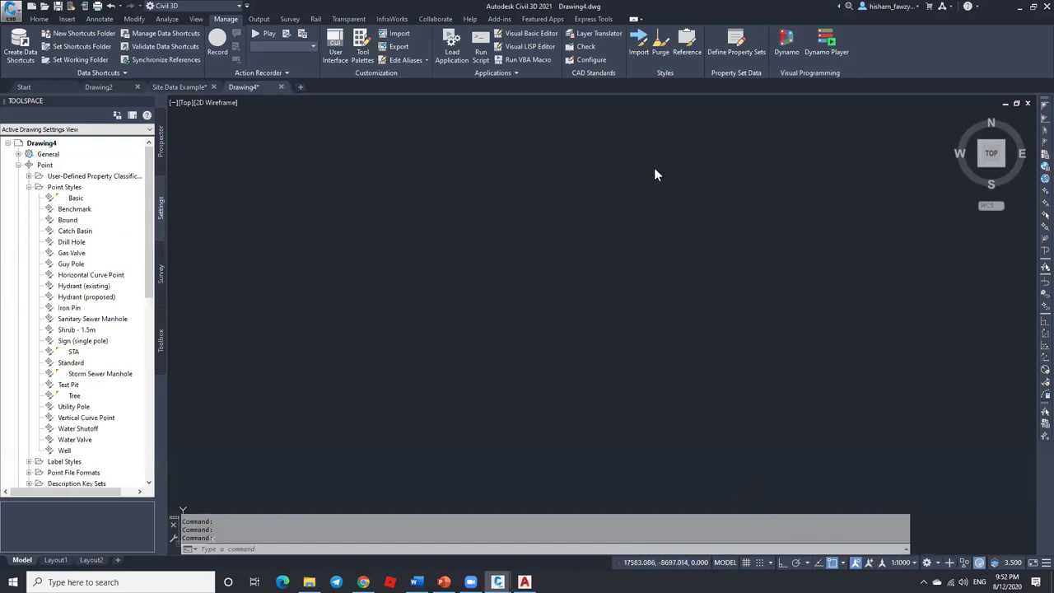
# Step: Paste the copied site objects into Drawing4 at their original coordinates
pyautogui.click(38, 19)
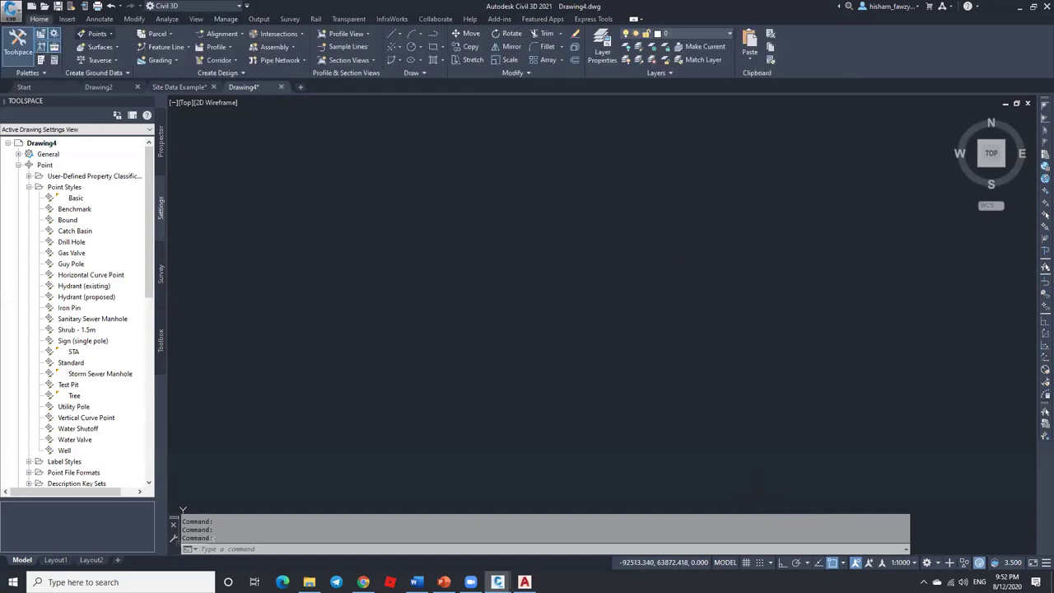
pyautogui.click(749, 58)
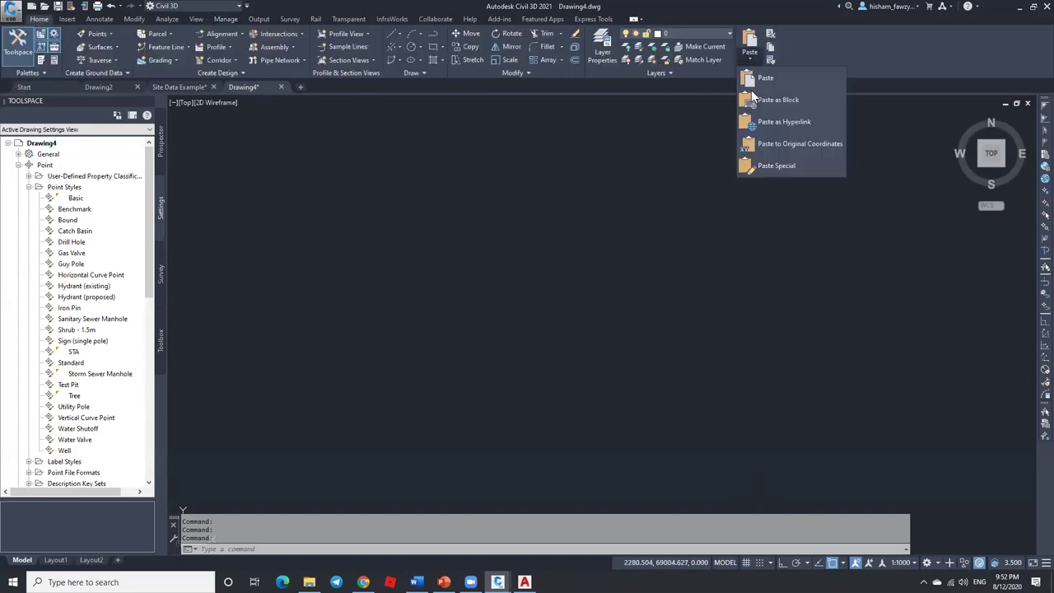
pyautogui.click(796, 145)
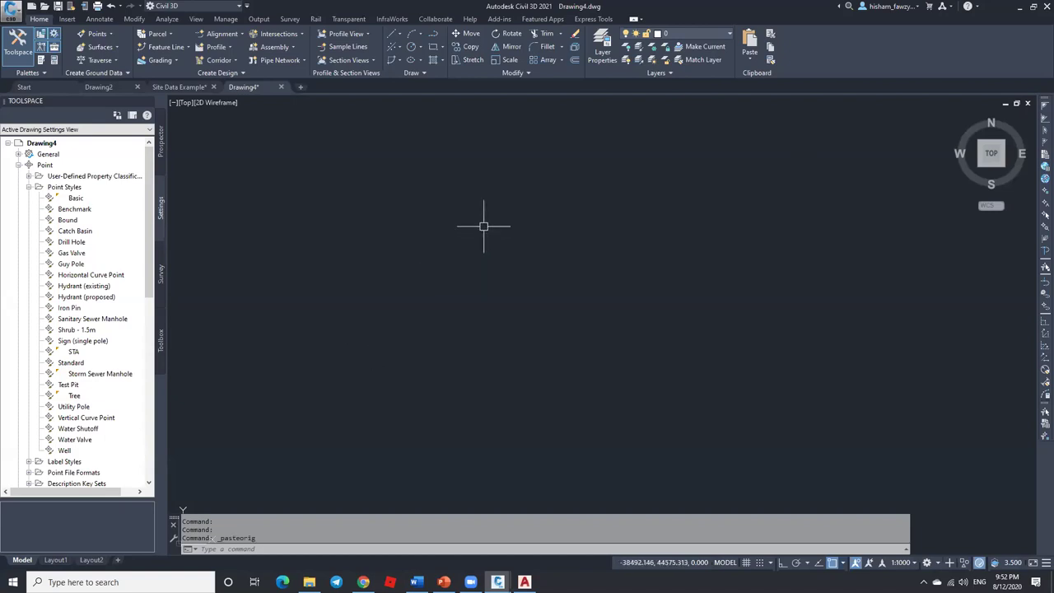
pyautogui.write('z')
pyautogui.press('Return')
# Step: Zoom to extents, inspect the pasted roundabout, then bring up the blank Drawing2
pyautogui.write('e')
pyautogui.press('Return')
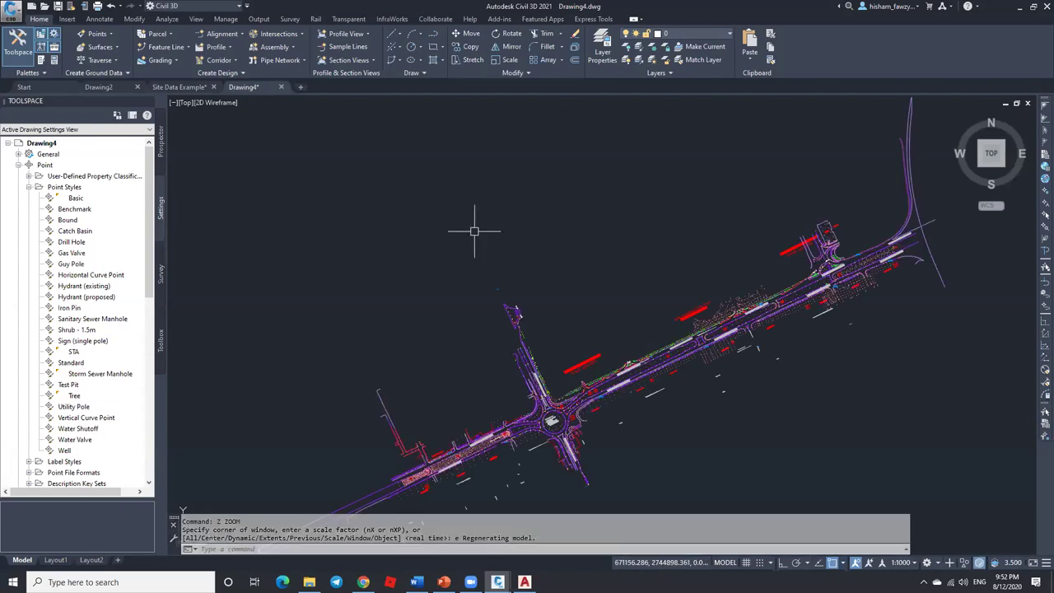
pyautogui.scroll(-2, 494, 218)
pyautogui.scroll(4, 530, 359)
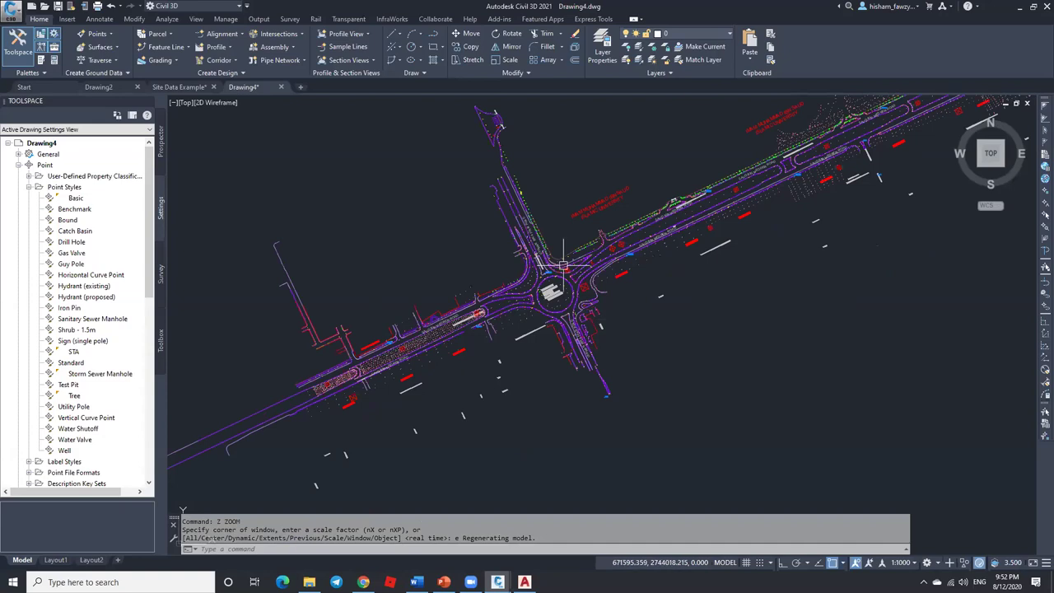
pyautogui.scroll(-2, 541, 212)
pyautogui.scroll(2, 591, 266)
pyautogui.scroll(-1, 574, 281)
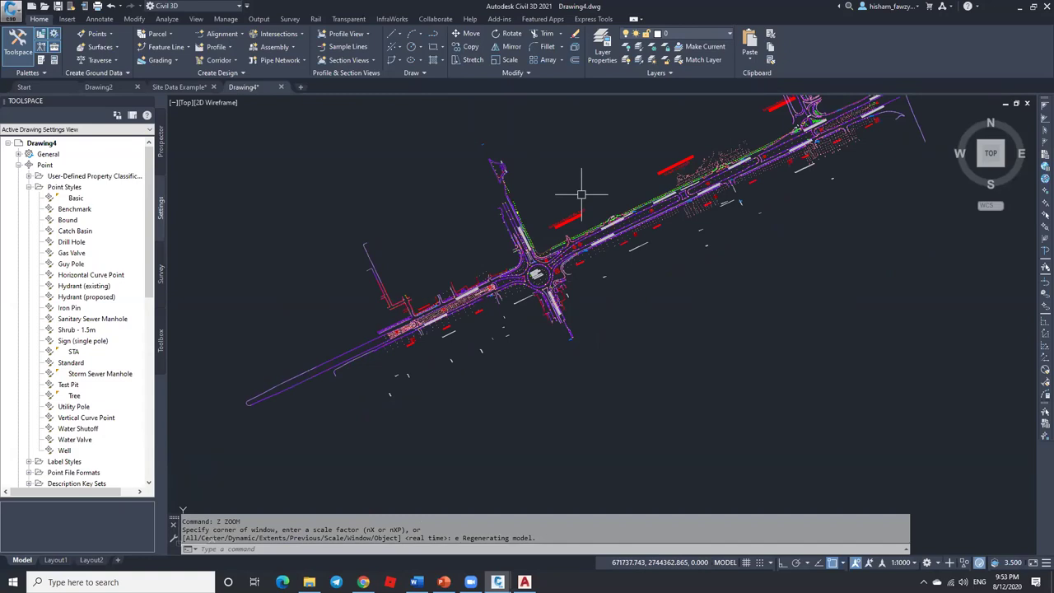
pyautogui.click(98, 87)
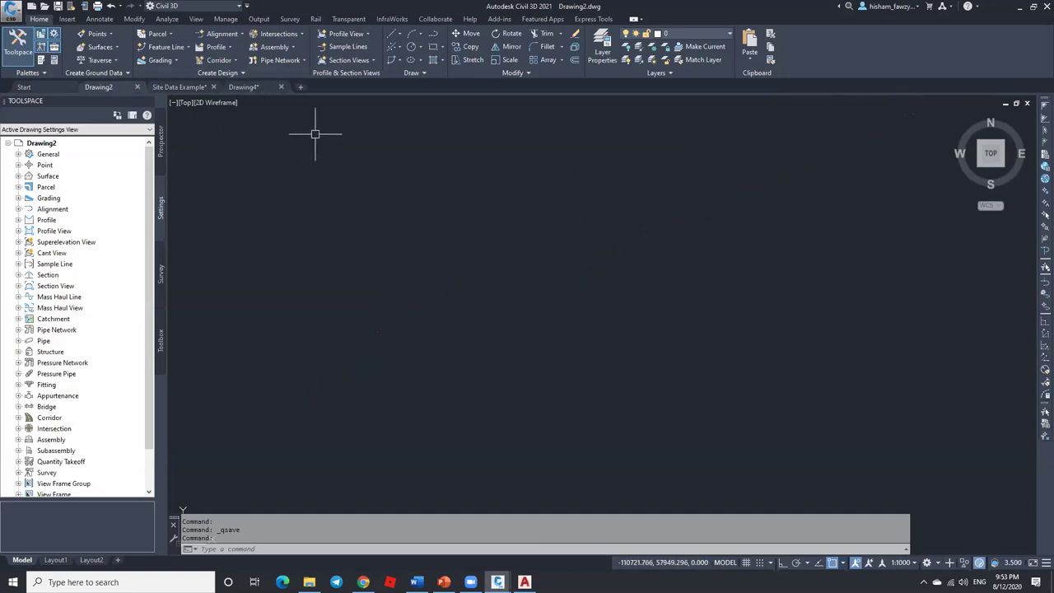
pyautogui.click(69, 21)
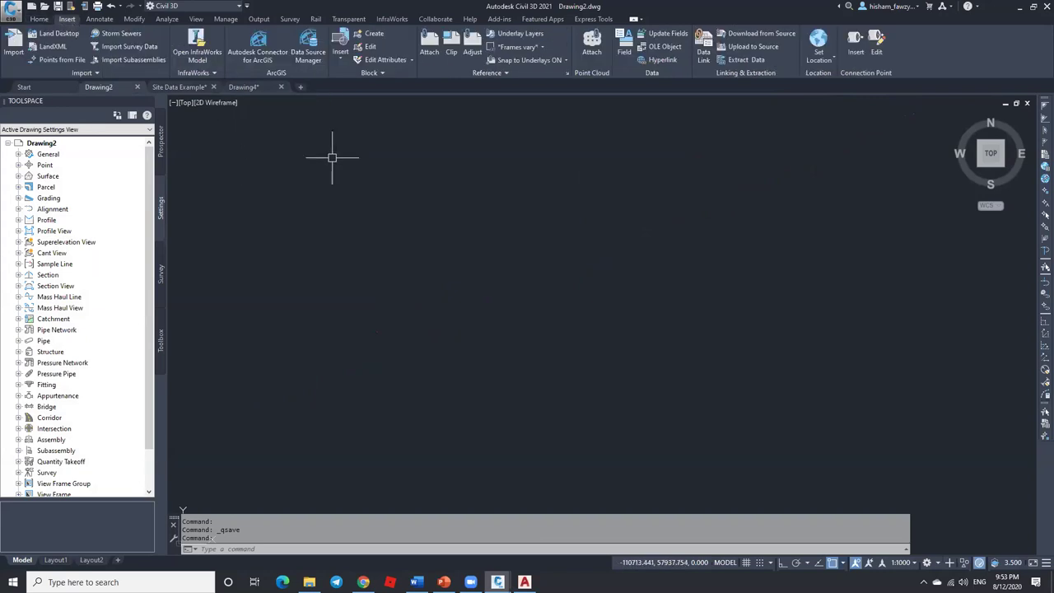
pyautogui.click(339, 49)
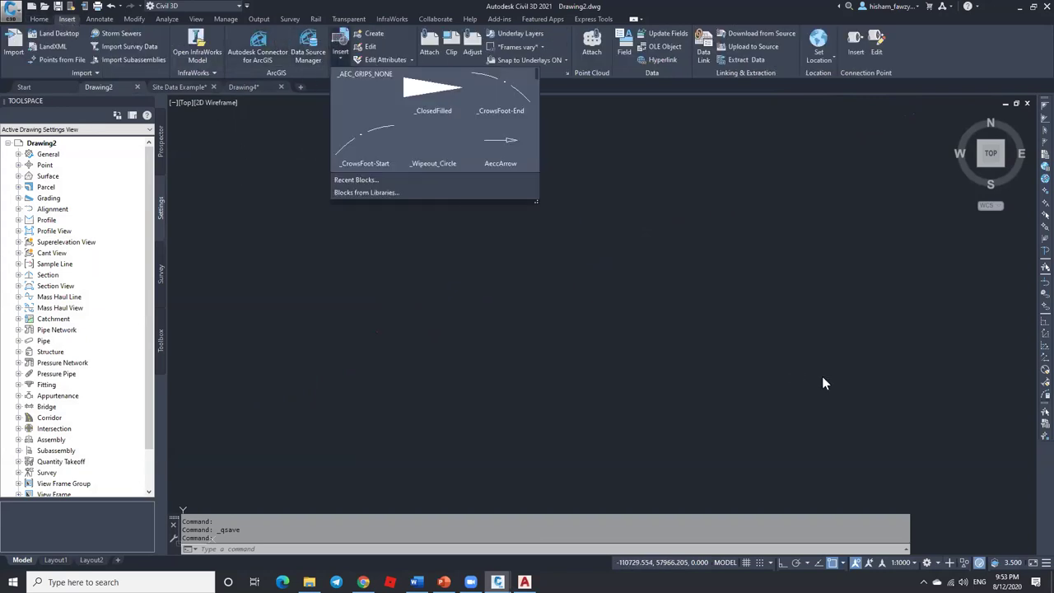
pyautogui.click(366, 192)
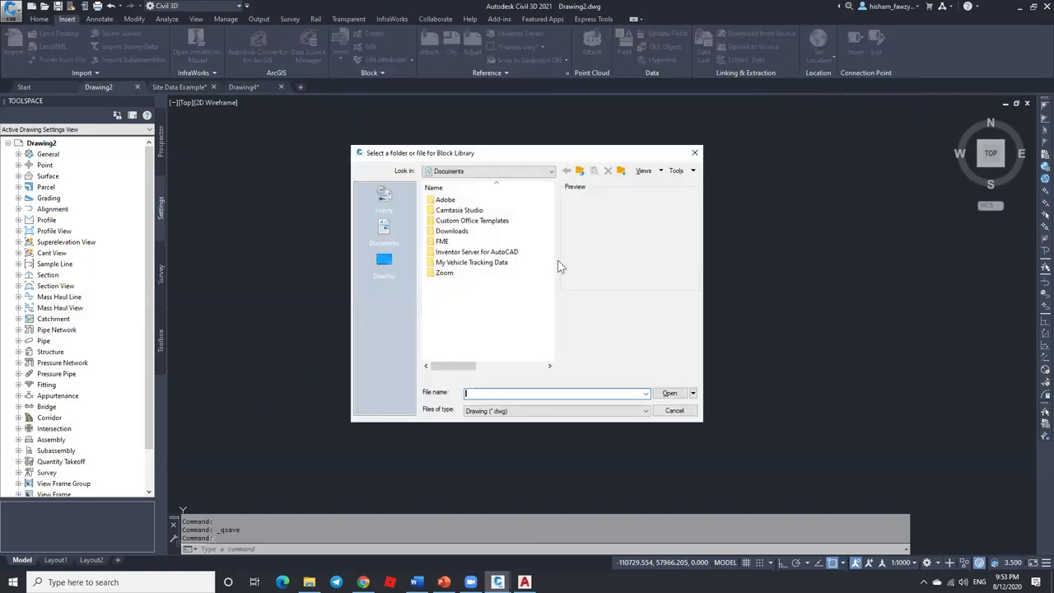
pyautogui.click(384, 262)
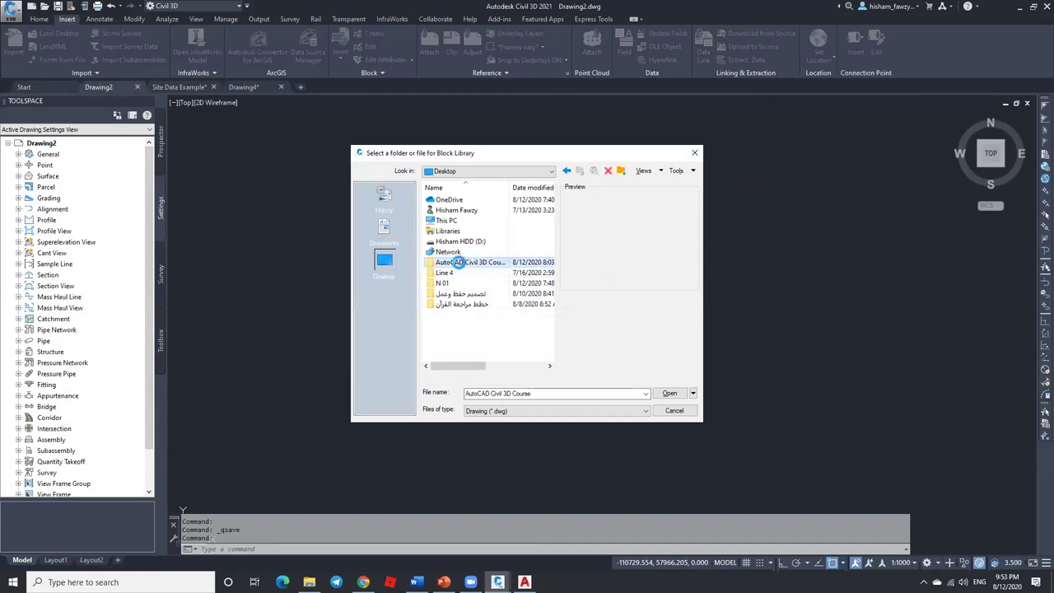
pyautogui.doubleClick(460, 262)
pyautogui.doubleClick(459, 210)
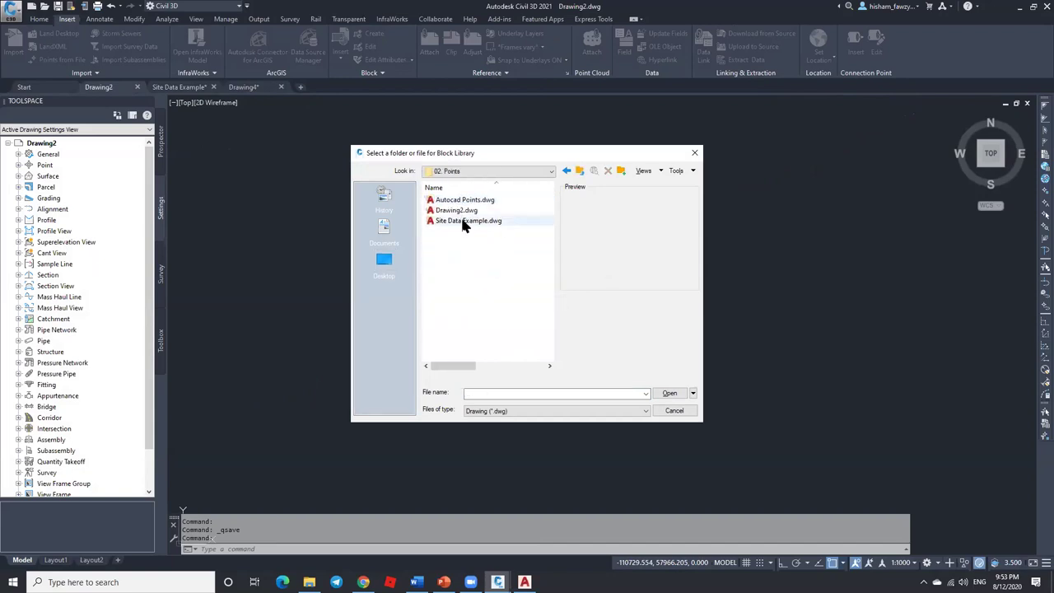
pyautogui.click(463, 220)
pyautogui.click(670, 393)
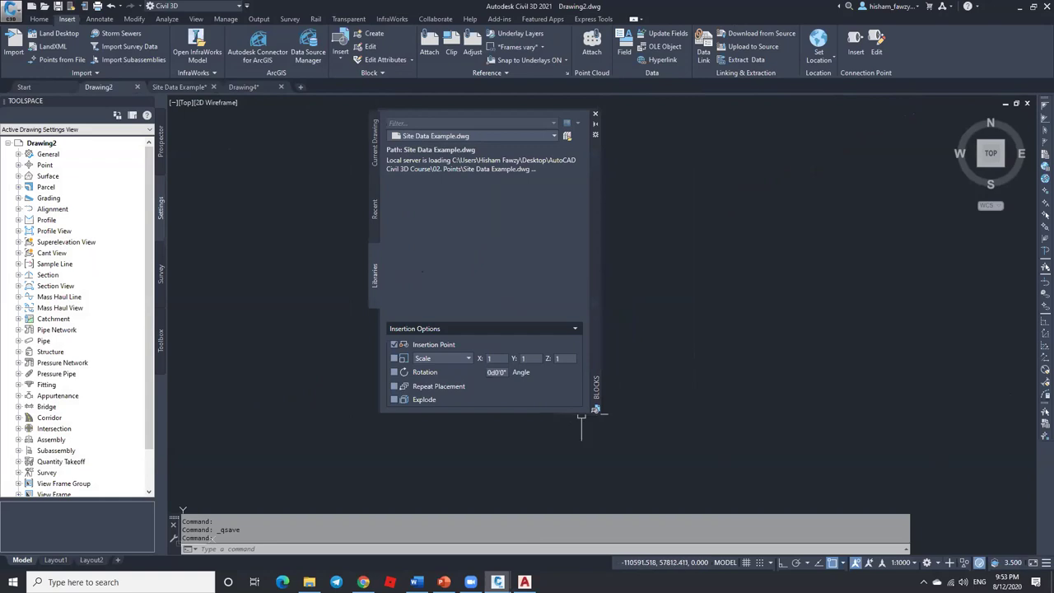
pyautogui.moveTo(595, 338); pyautogui.dragTo(703, 357)
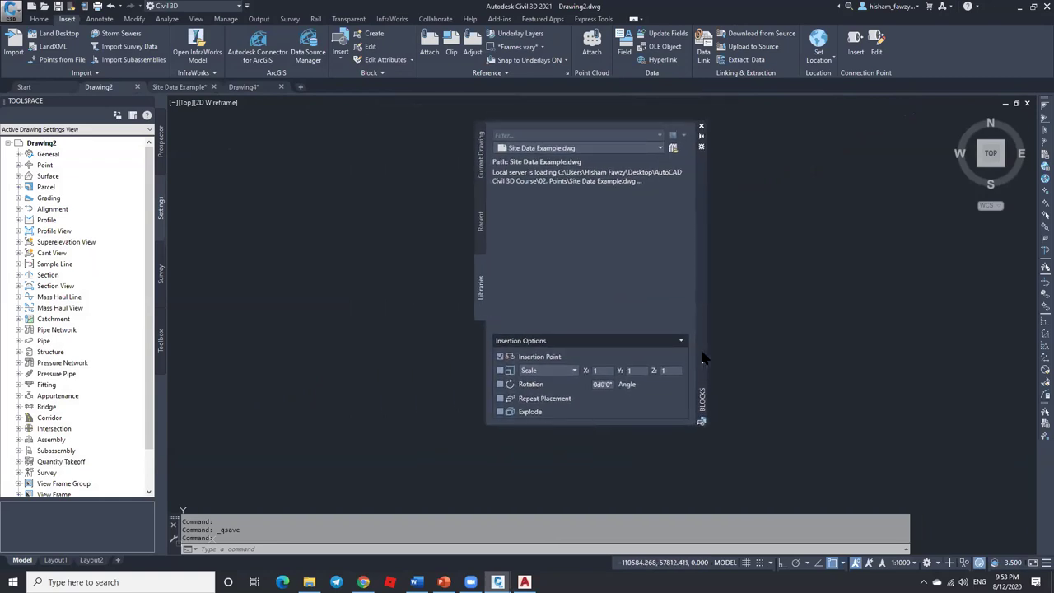
pyautogui.click(390, 168)
pyautogui.click(396, 161)
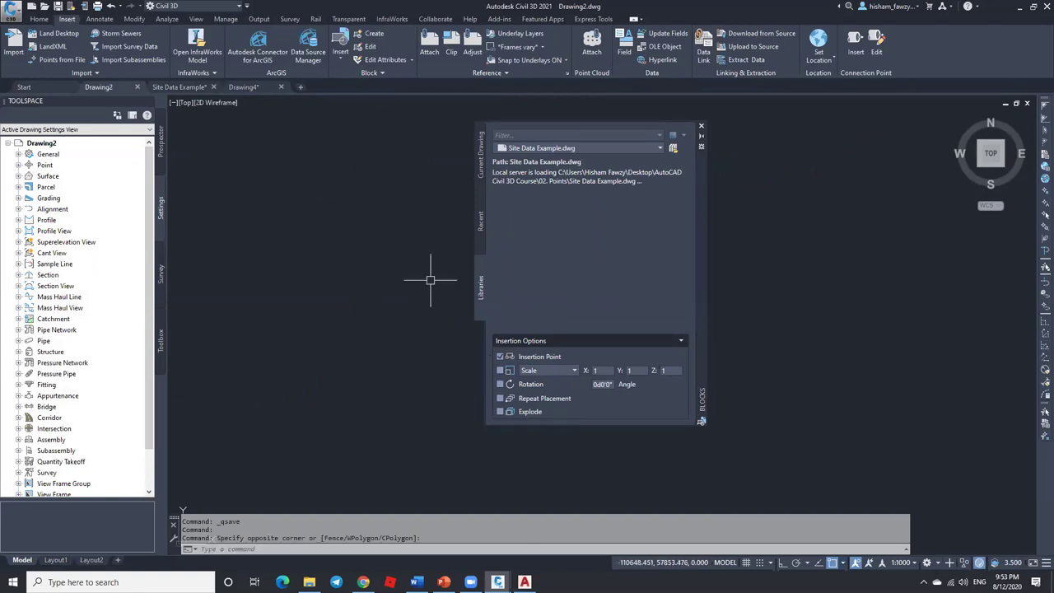
pyautogui.middleClick(418, 236)
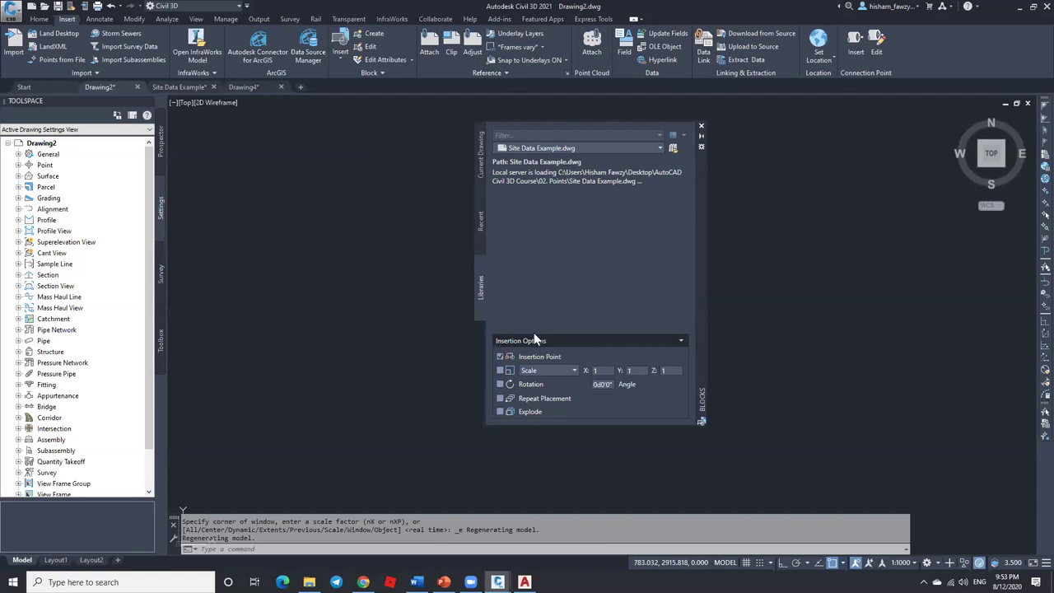
pyautogui.click(479, 223)
pyautogui.click(481, 156)
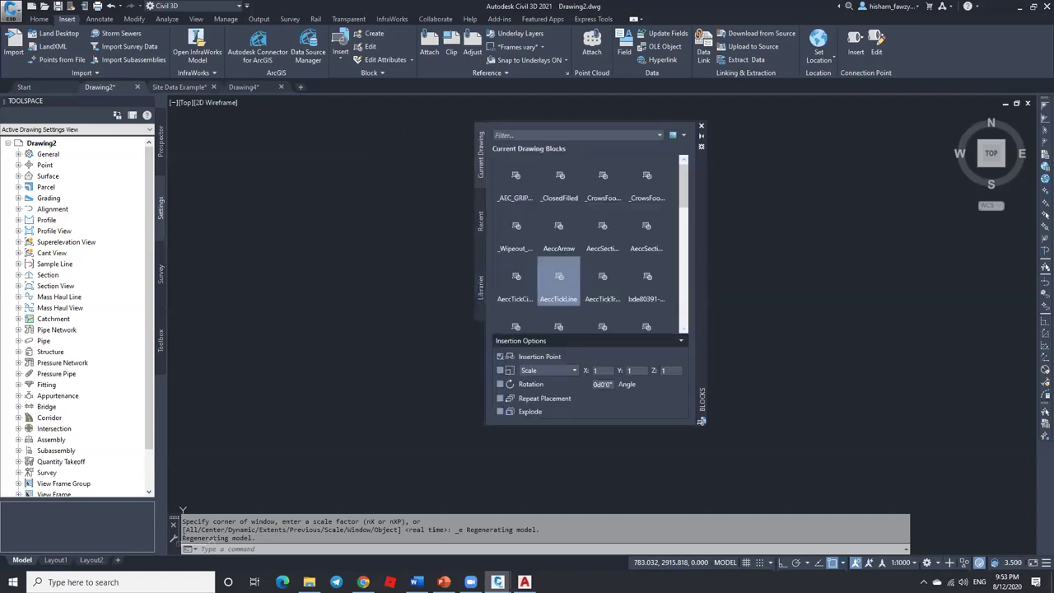
pyautogui.click(481, 277)
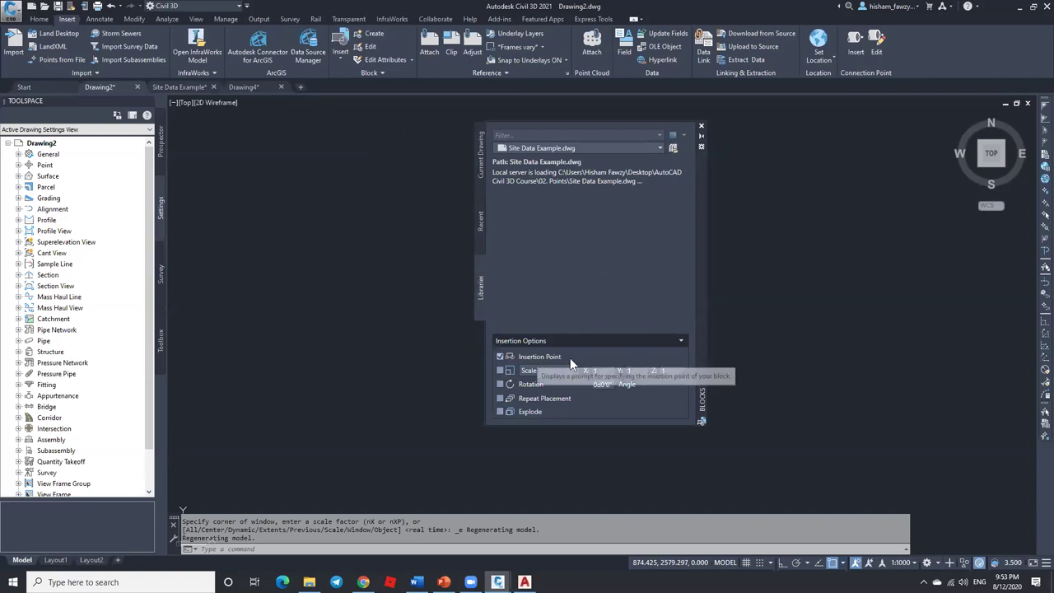
pyautogui.click(701, 126)
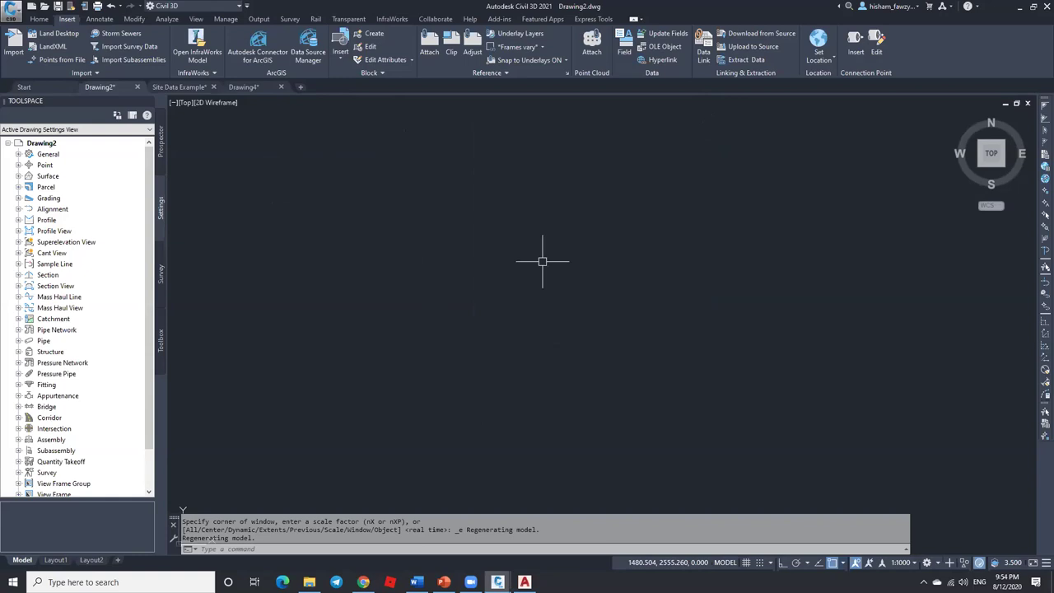
# Step: Close Site Data Example, choosing not to save its changes
pyautogui.click(212, 85)
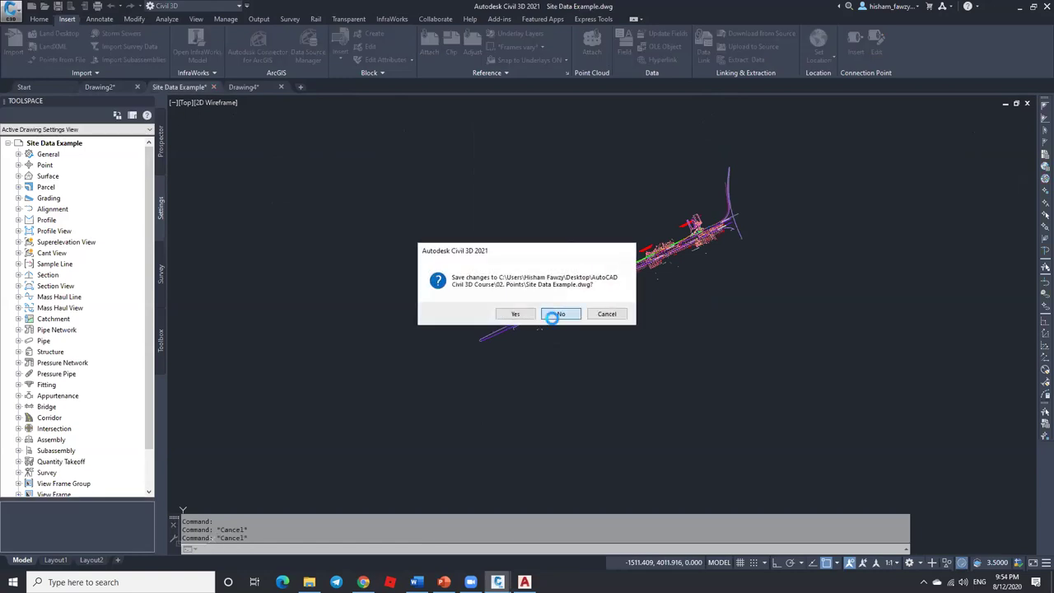
pyautogui.click(549, 314)
# Step: In AutoCAD, open Site Data Example.dwg and confirm its Drawing Units insertion scale is Feet
pyautogui.click(525, 582)
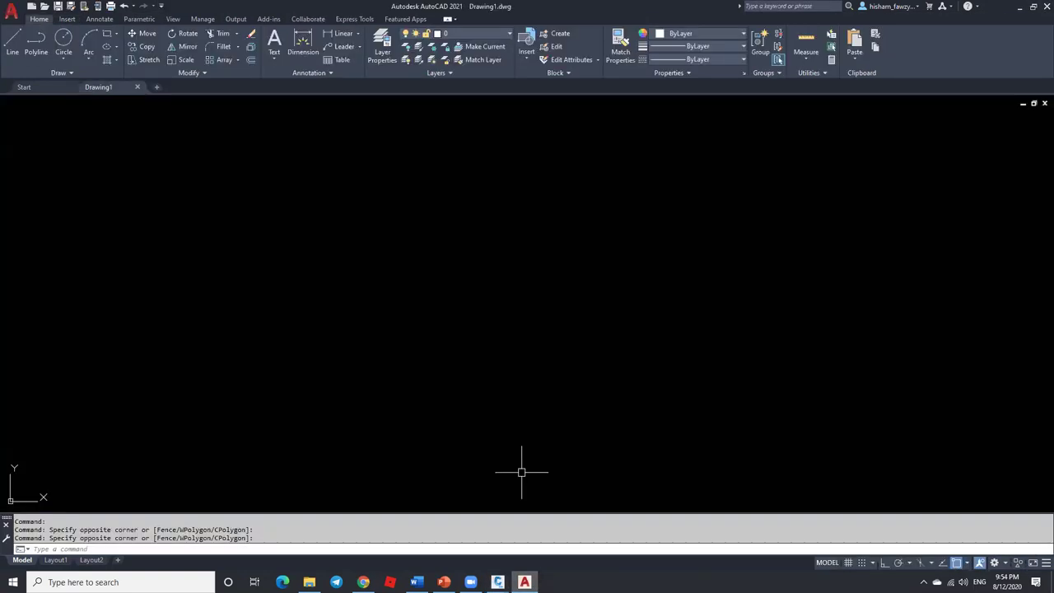
pyautogui.click(309, 582)
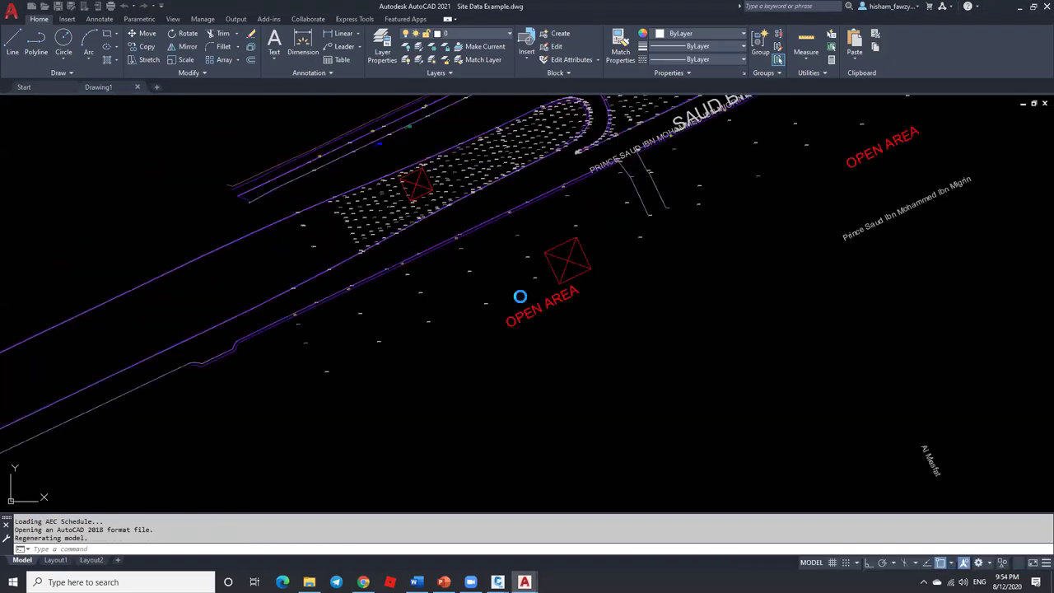
pyautogui.write('un')
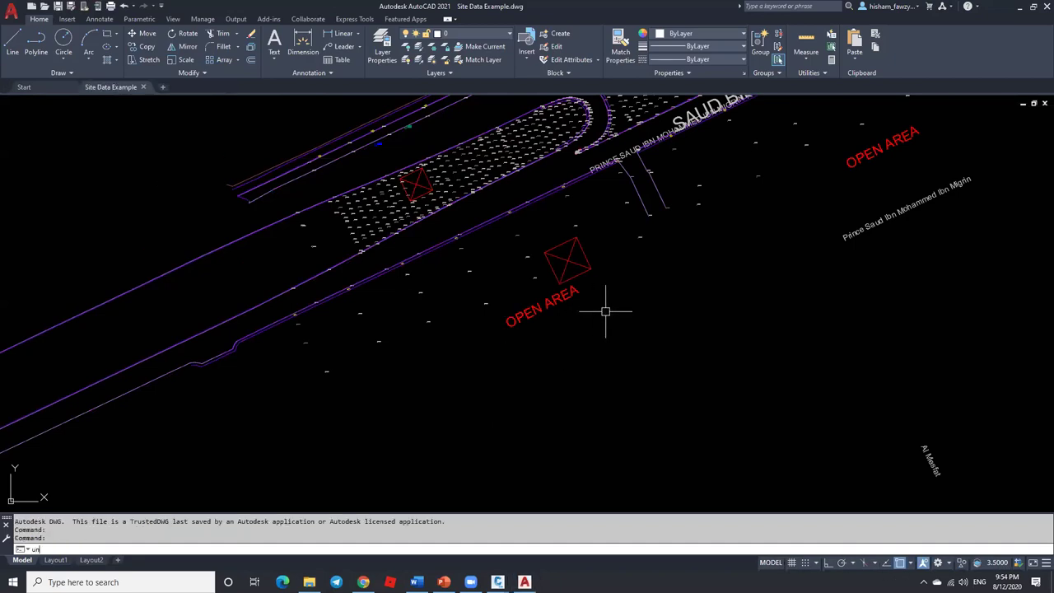
pyautogui.press('Return')
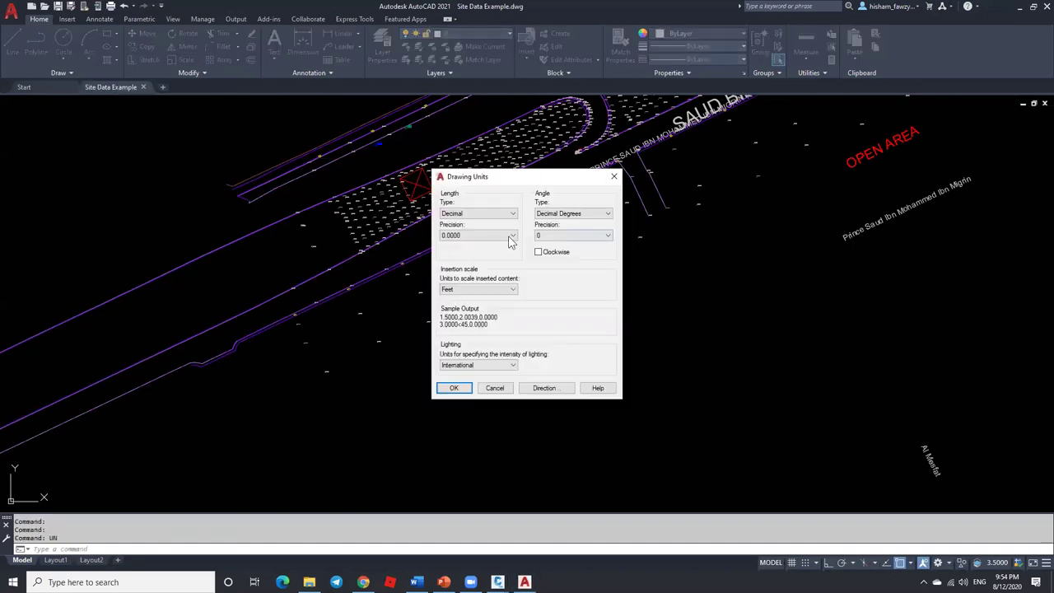
pyautogui.click(473, 290)
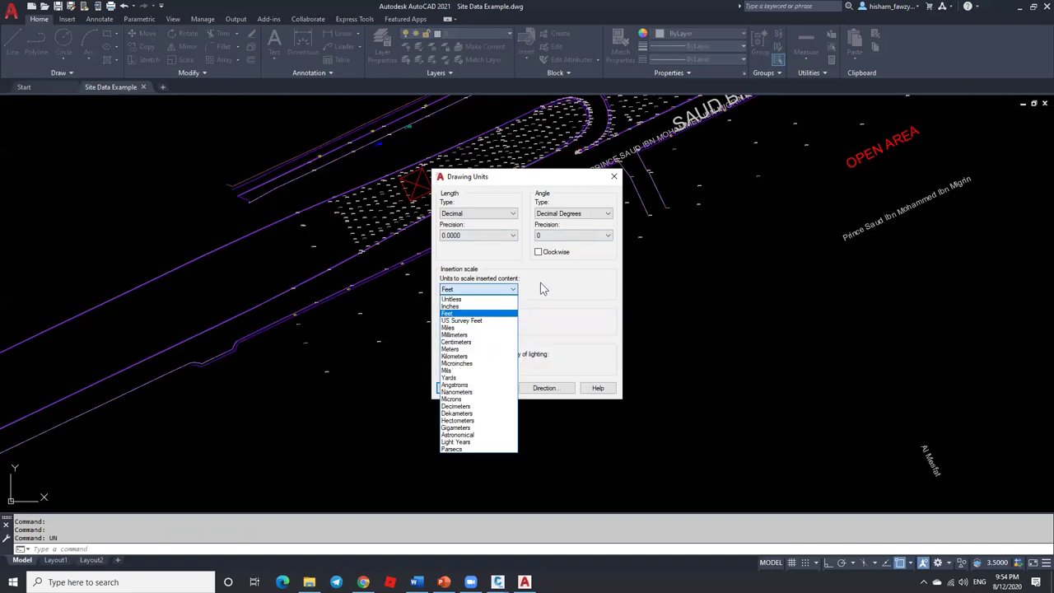
pyautogui.click(494, 290)
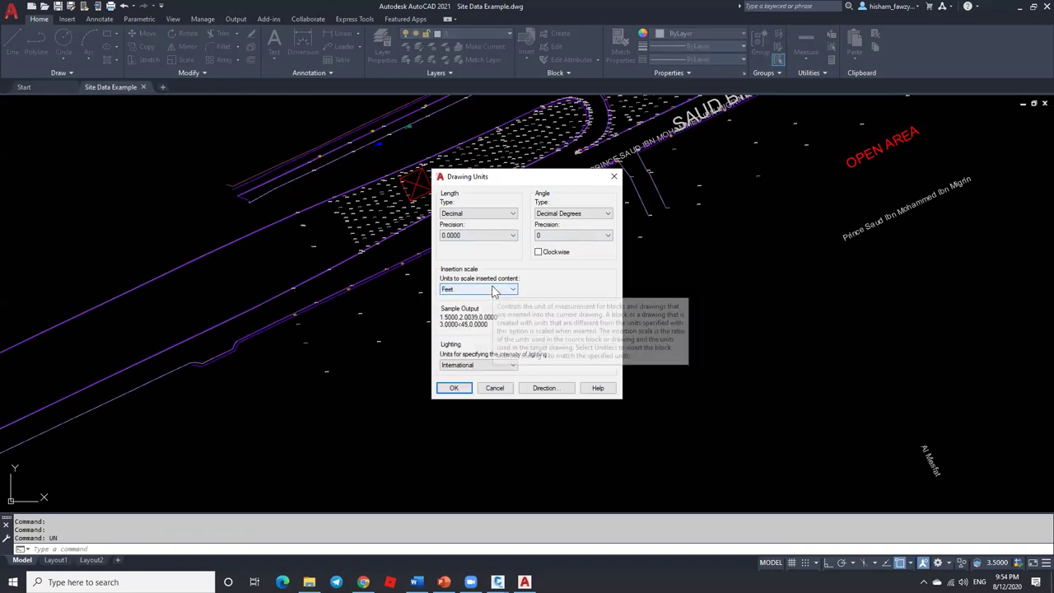
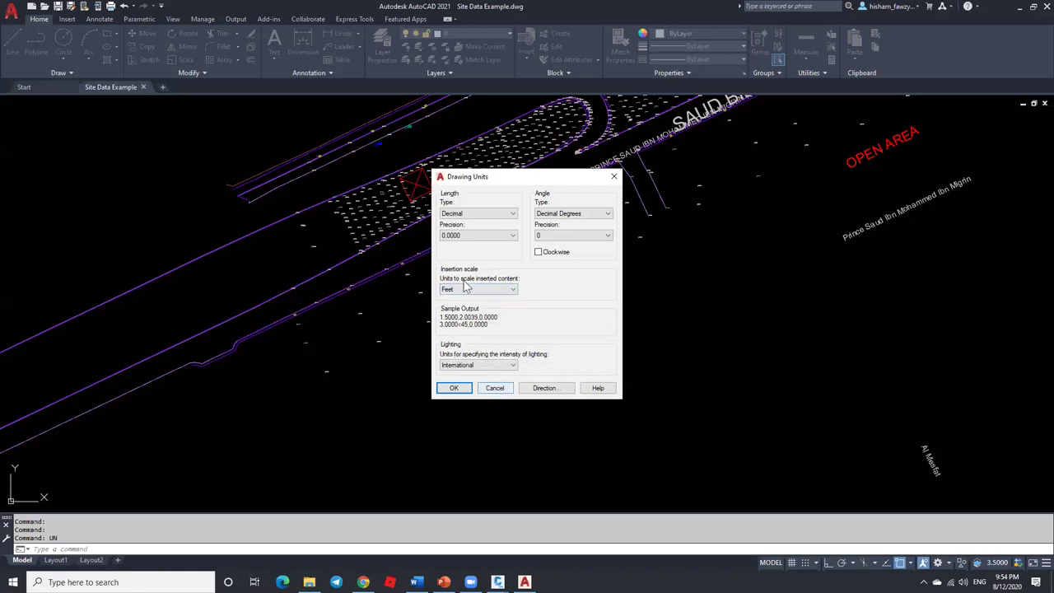
# Step: Cancel the Drawing Units dialog in AutoCAD 2021, leaving all settings unchanged
pyautogui.moveTo(449, 313)
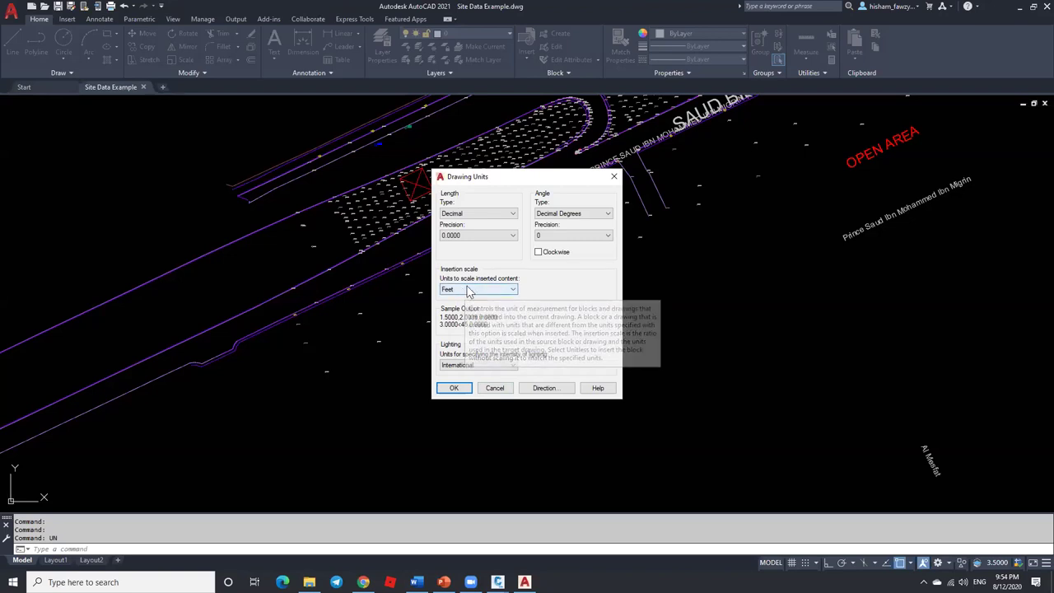
pyautogui.click(496, 389)
# Step: In Civil 3D Drawing2, view the current drawing's blocks in the Blocks from Libraries palette, then close it
pyautogui.moveTo(497, 582)
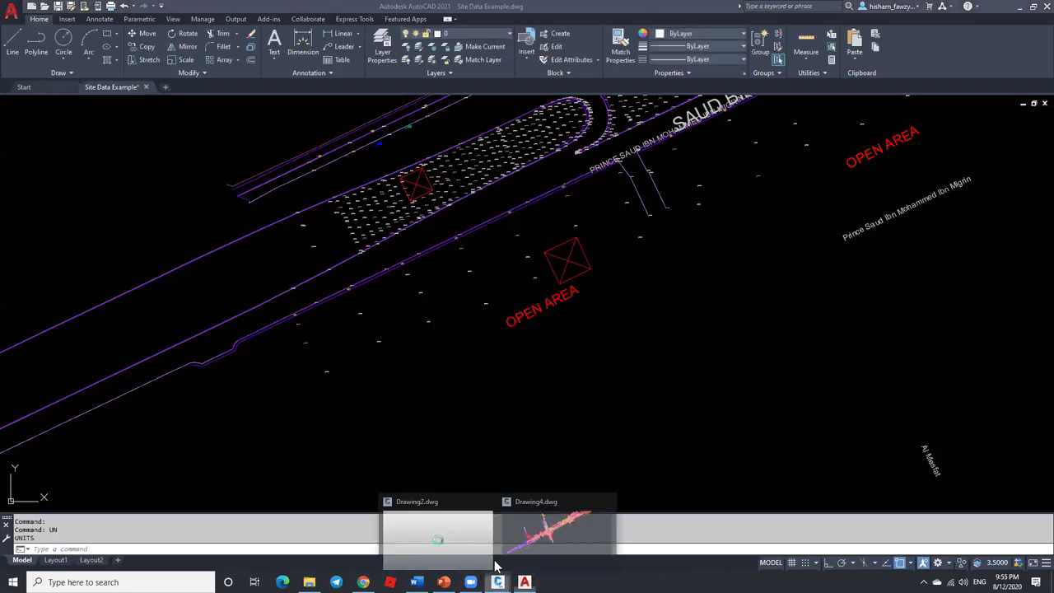
pyautogui.click(455, 522)
pyautogui.click(339, 51)
pyautogui.click(372, 192)
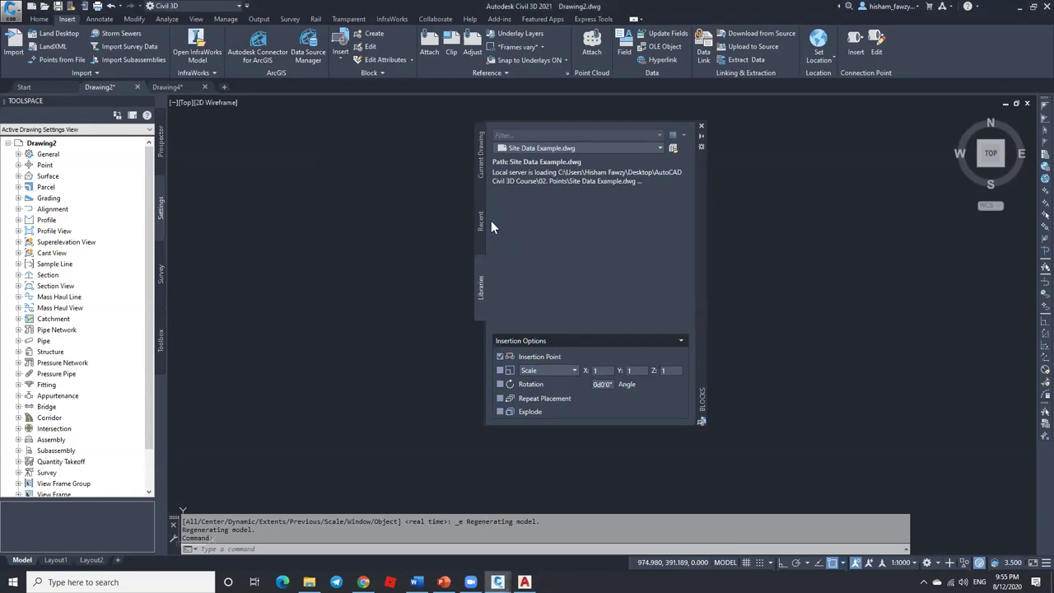
pyautogui.click(481, 168)
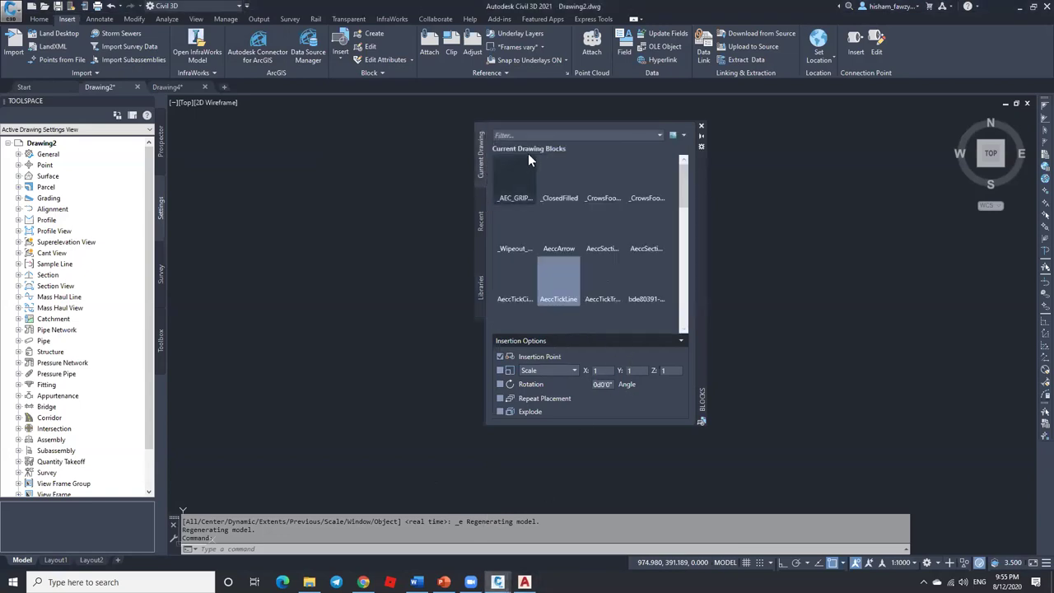
pyautogui.click(700, 126)
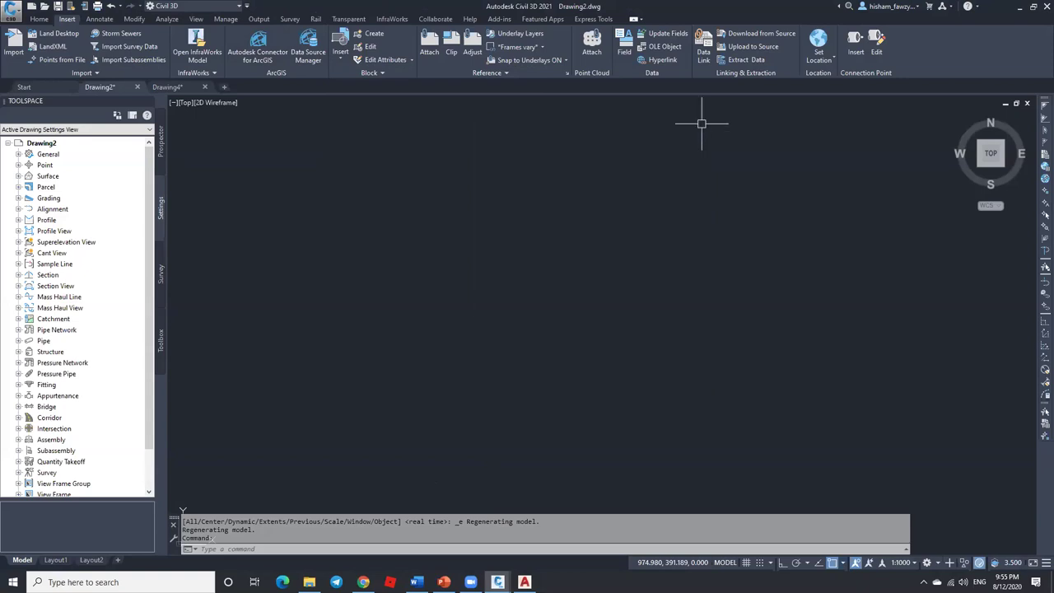
# Step: Run -INPUTSEARCHOPTIONS, cancel it, and dismiss the read-only alert
pyautogui.click(338, 43)
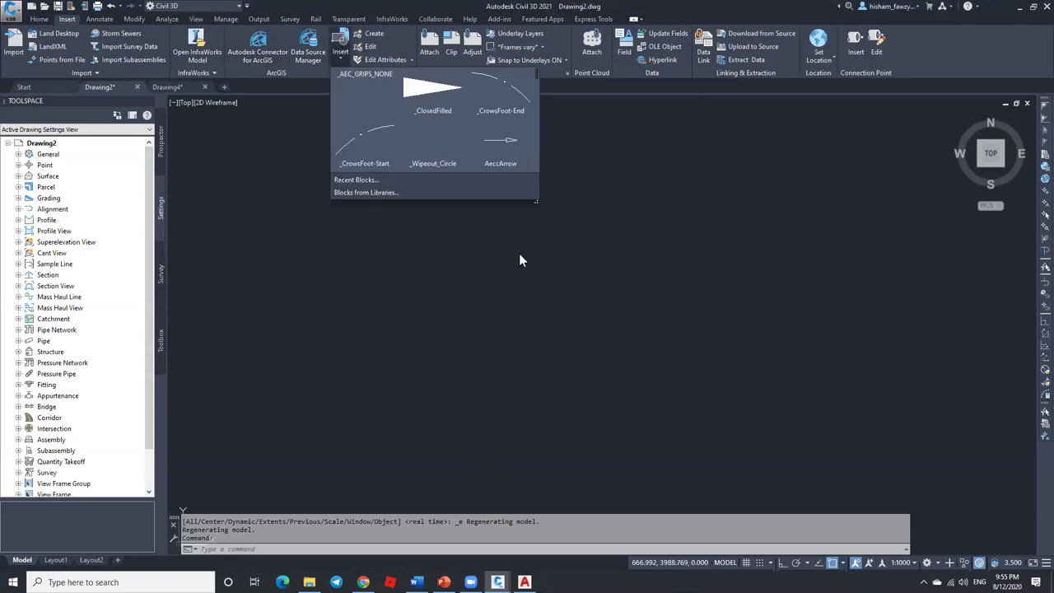
pyautogui.click(638, 271)
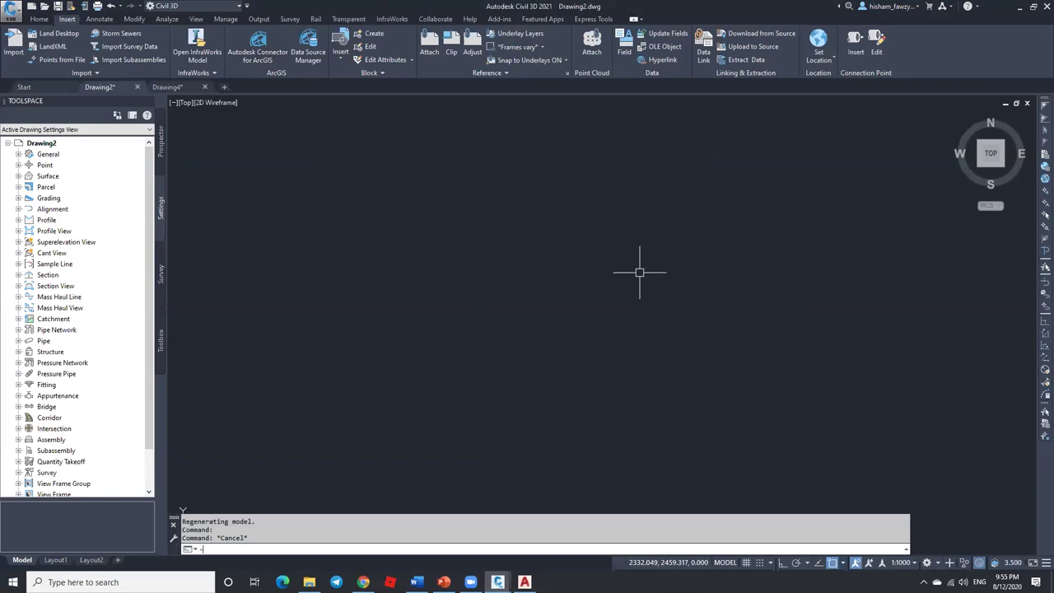
pyautogui.write('in')
pyautogui.press('Return')
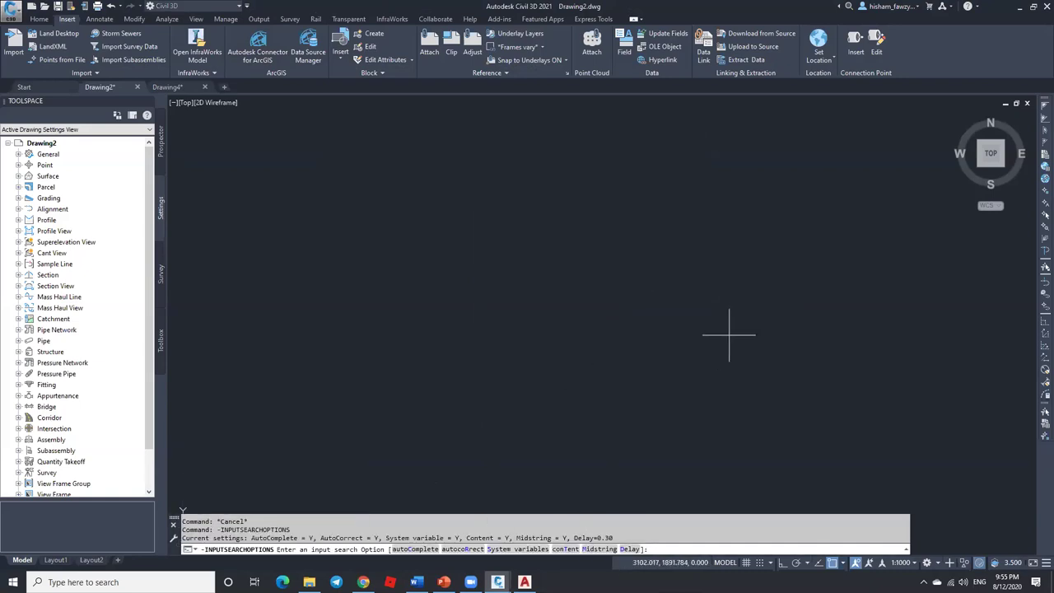
pyautogui.press('Escape')
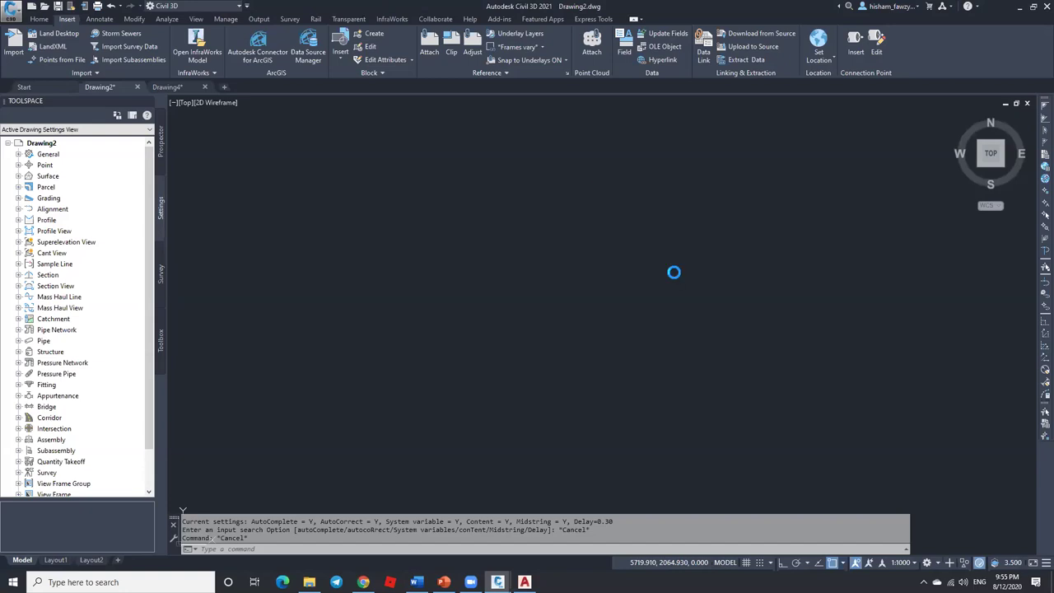
pyautogui.press('Escape')
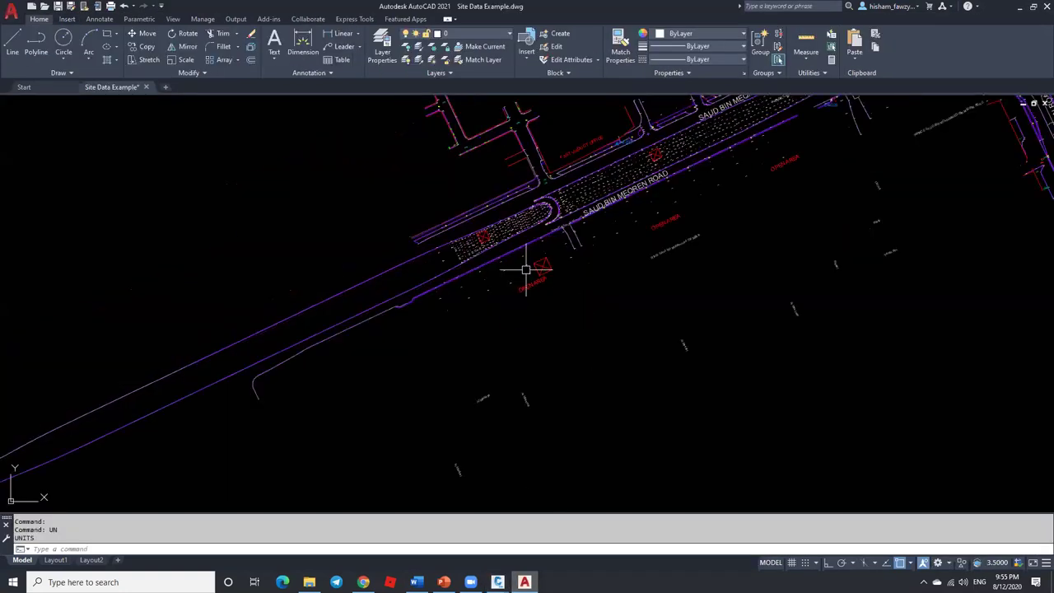
# Step: Zoom out on the AutoCAD site drawing and try a window selection, then clear it
pyautogui.scroll(-2, 525, 269)
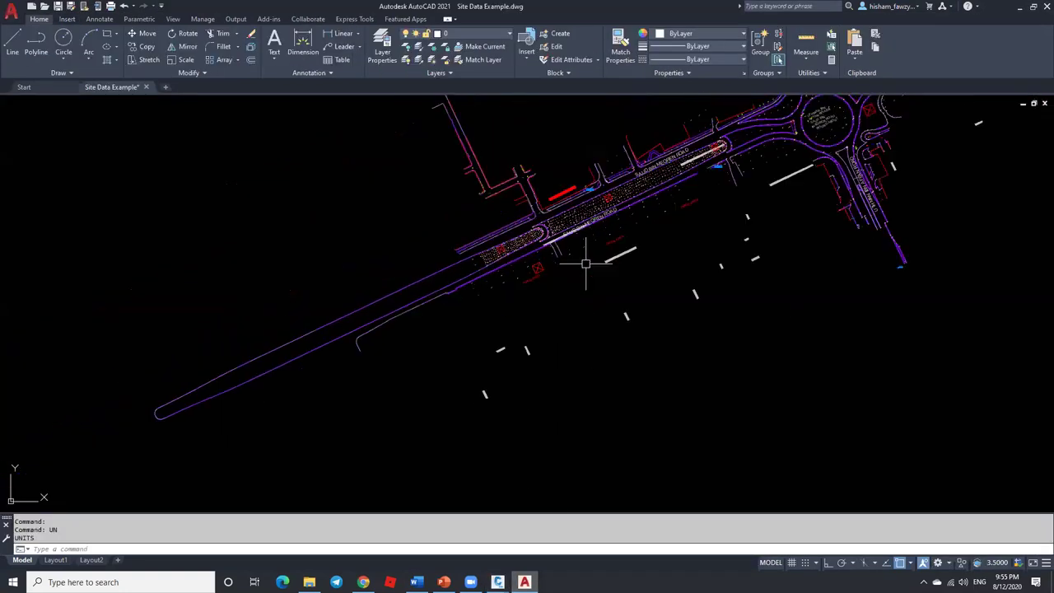
pyautogui.scroll(-5, 586, 284)
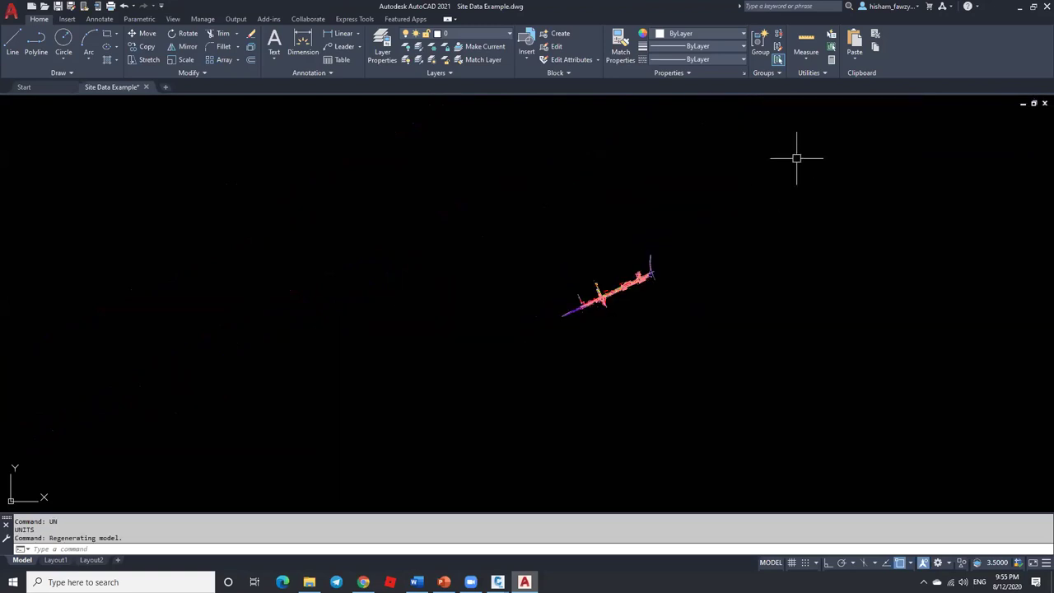
pyautogui.click(737, 193)
pyautogui.click(511, 357)
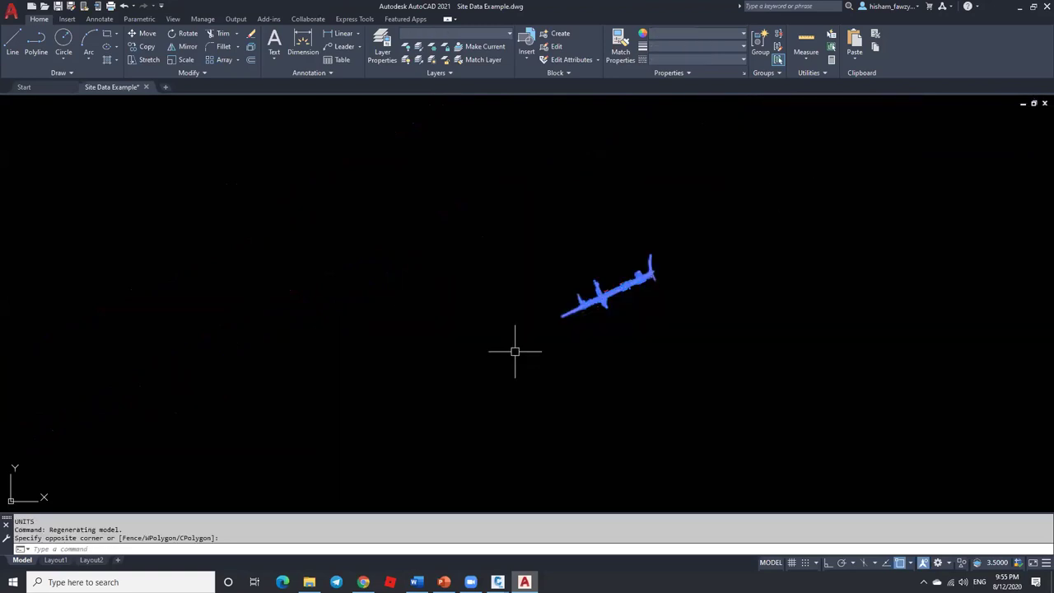
pyautogui.press('Escape')
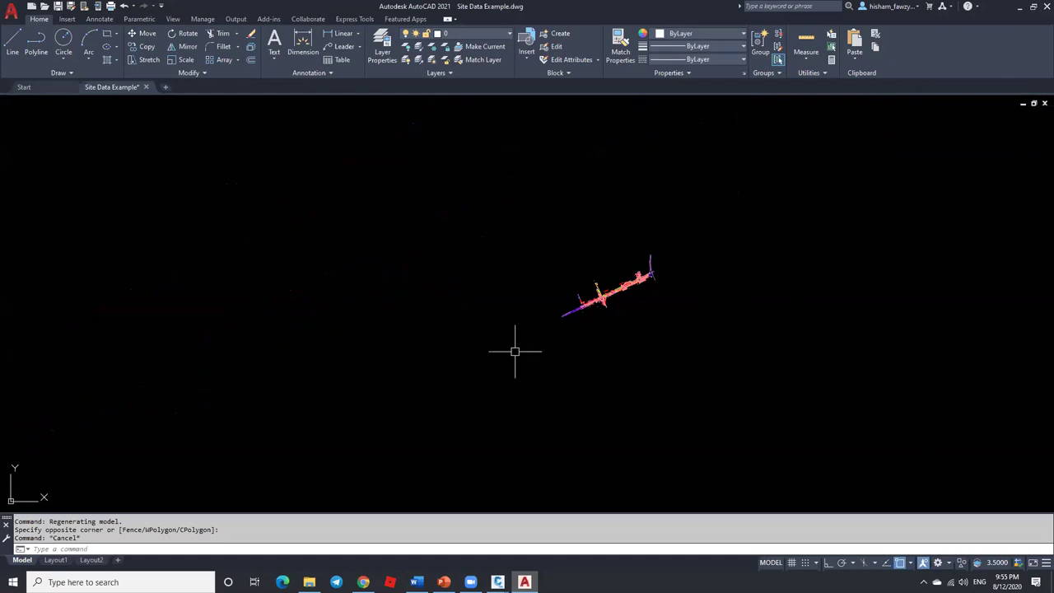
pyautogui.click(515, 351)
pyautogui.press('Escape')
pyautogui.press('Escape')
# Step: Copy all 12561 site objects to the clipboard using Ctrl+C with ALL, then return to Drawing2
pyautogui.hotkey('ctrl', 'c')
pyautogui.write('all')
pyautogui.press('Return')
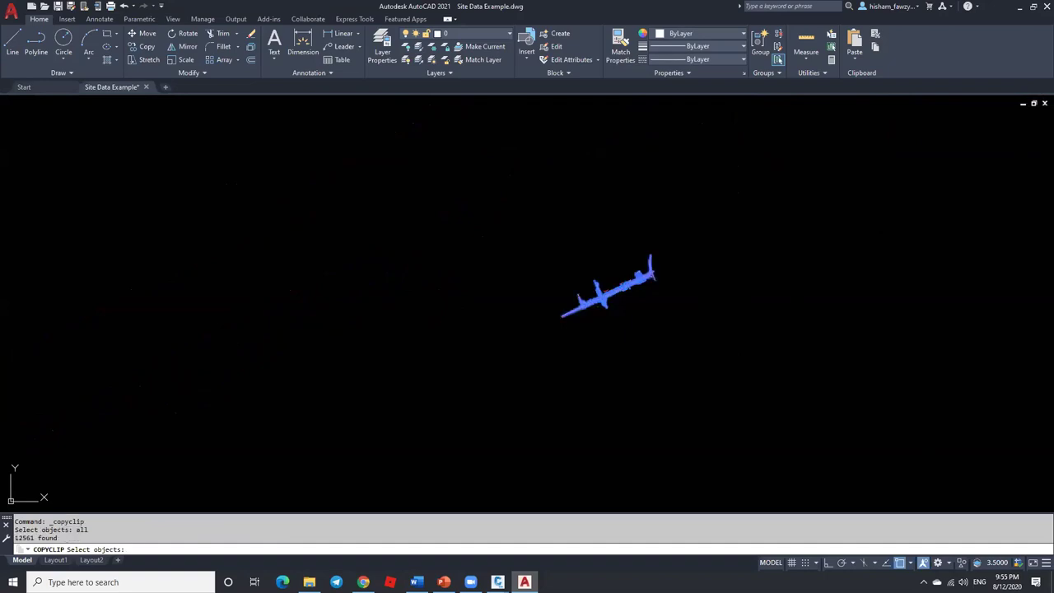
pyautogui.press('Return')
pyautogui.moveTo(497, 582)
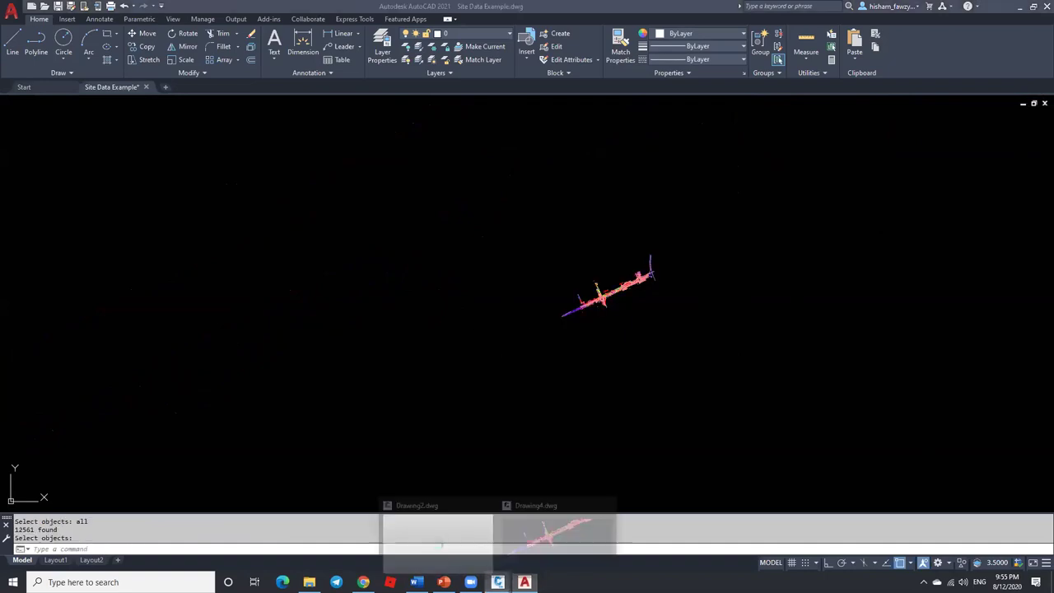
pyautogui.click(454, 521)
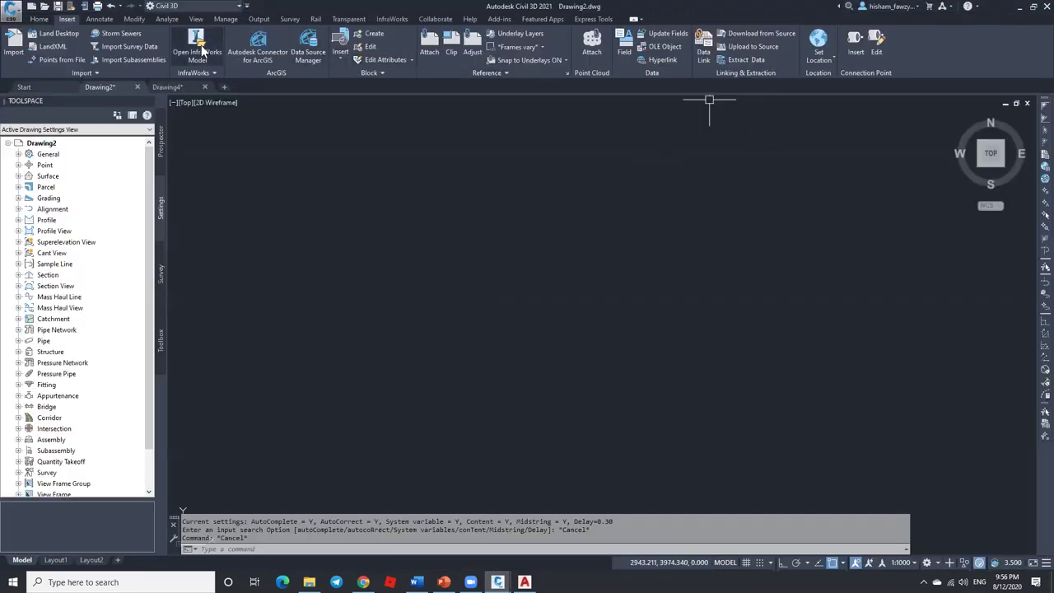
# Step: Show the Prospector tree and draw a 10-unit horizontal line with ortho on
pyautogui.click(39, 19)
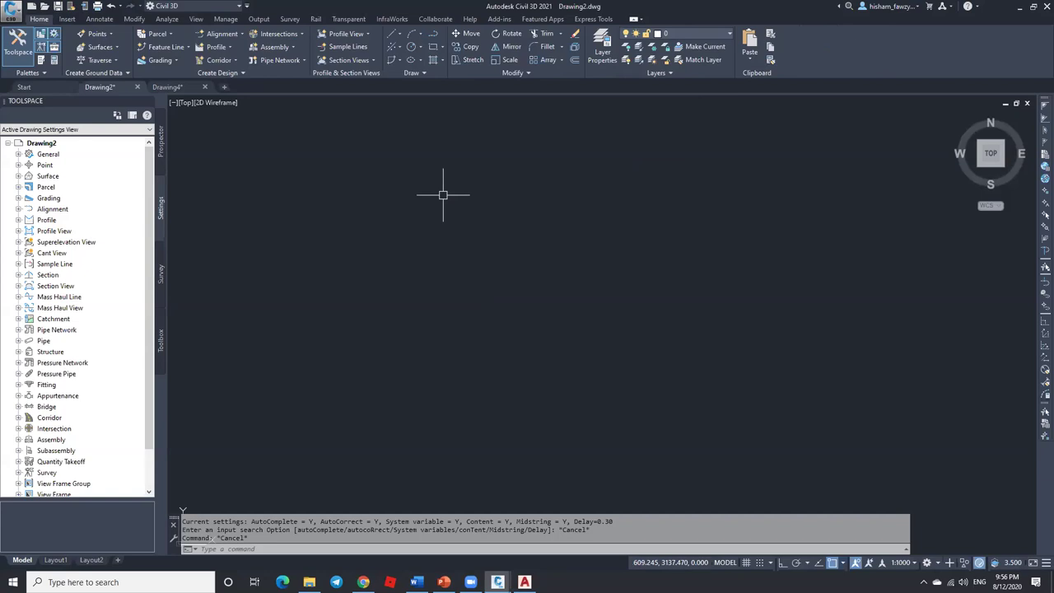
pyautogui.click(161, 139)
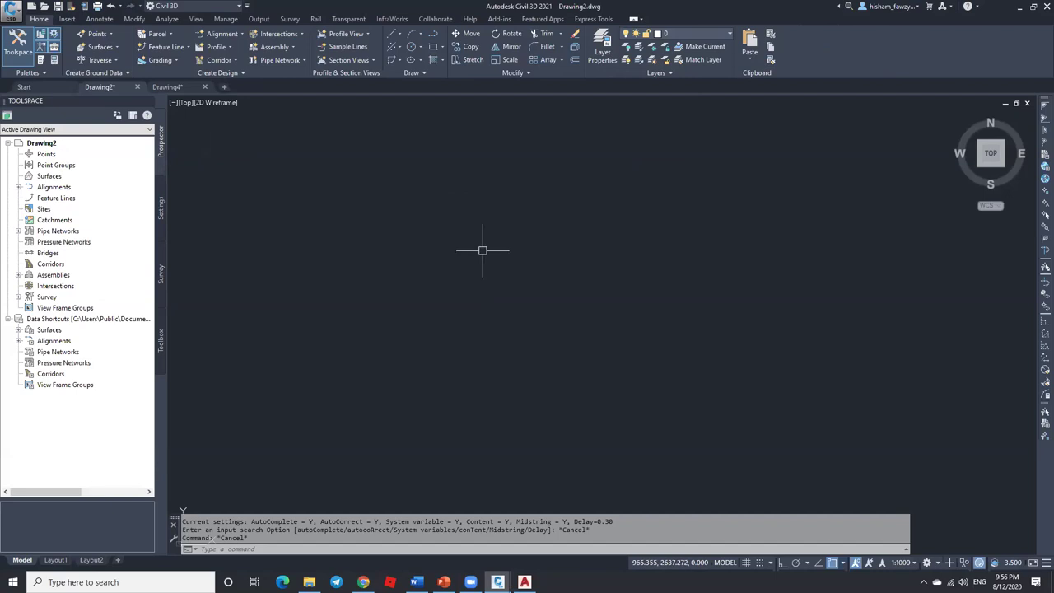
pyautogui.write('l')
pyautogui.press('Return')
pyautogui.click(470, 210)
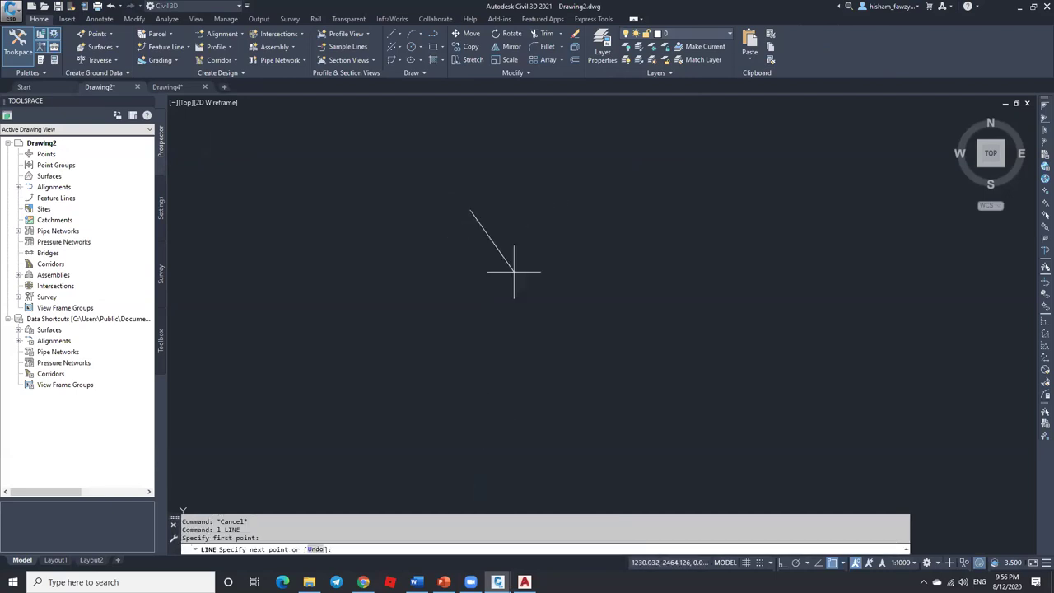
pyautogui.press('F8')
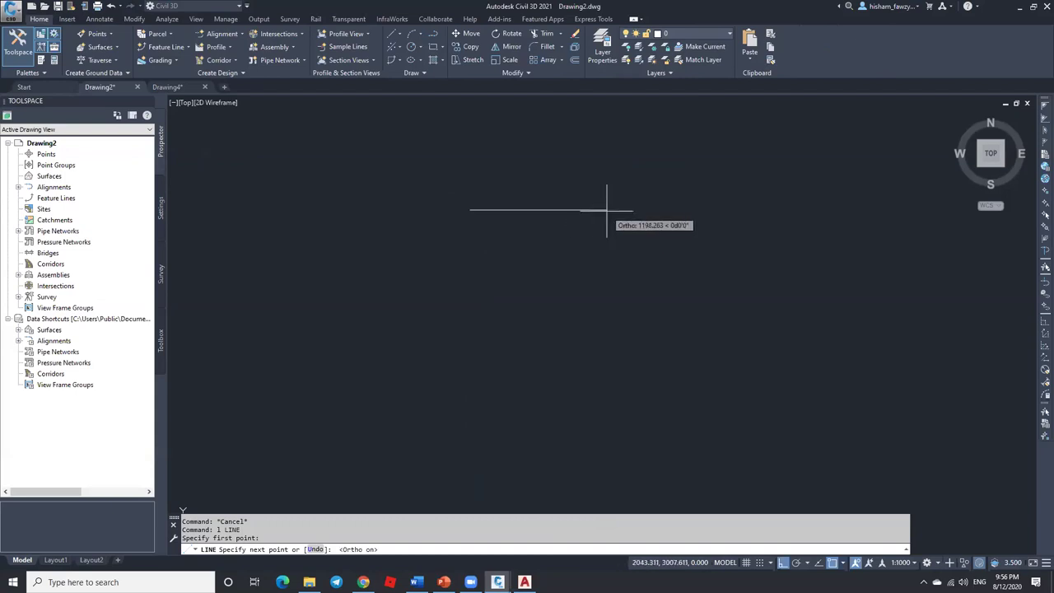
pyautogui.write('10')
pyautogui.press('Return')
pyautogui.press('Escape')
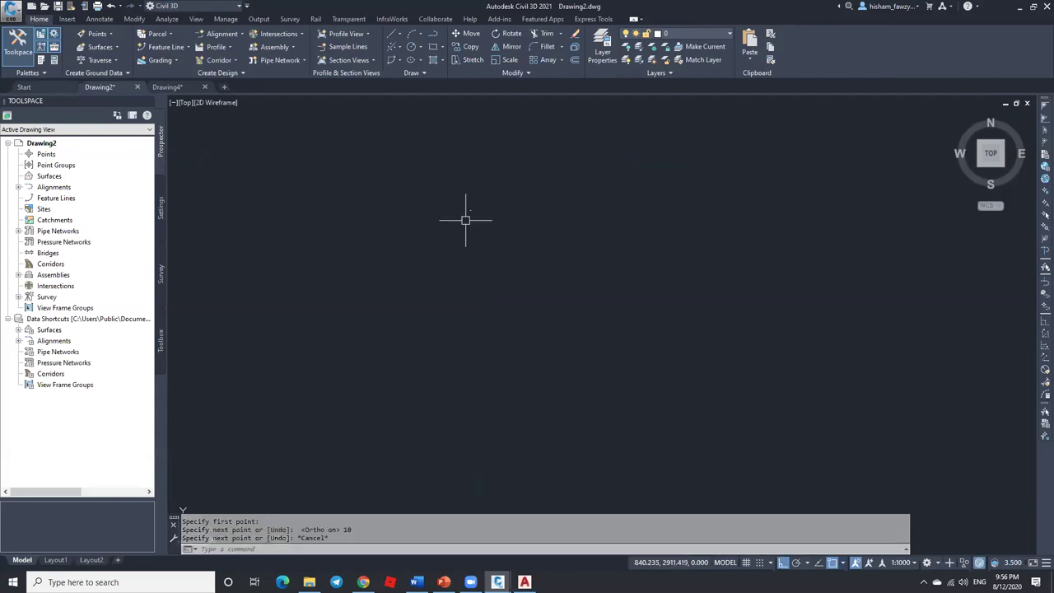
# Step: Zoom in on the line and start a multiline text box just above it
pyautogui.scroll(6, 529, 238)
pyautogui.moveTo(696, 169); pyautogui.dragTo(594, 232, button='middle')
pyautogui.scroll(2, 552, 251)
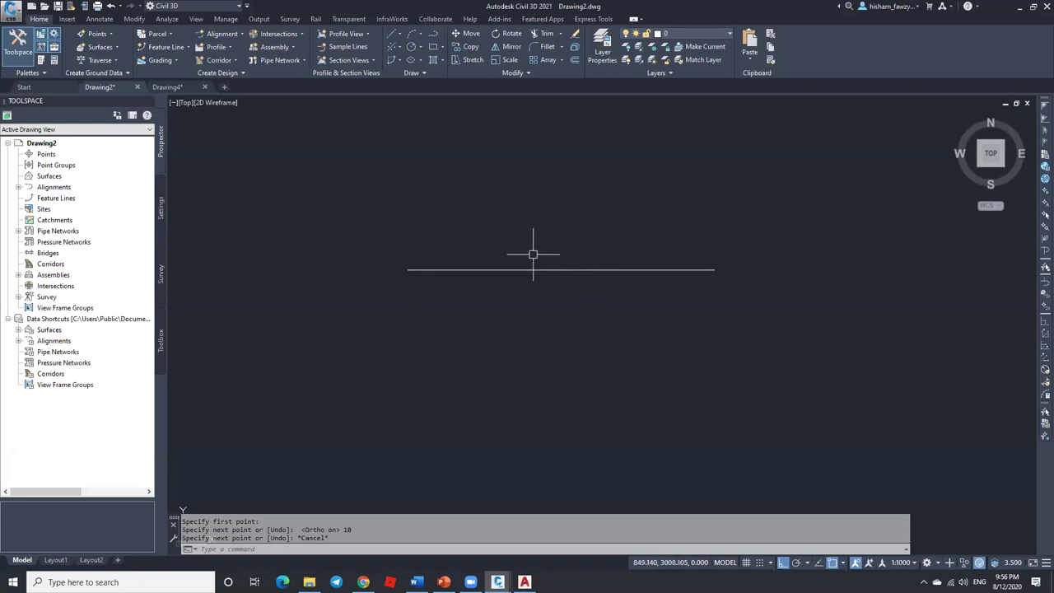
pyautogui.write('t')
pyautogui.press('Return')
pyautogui.click(500, 238)
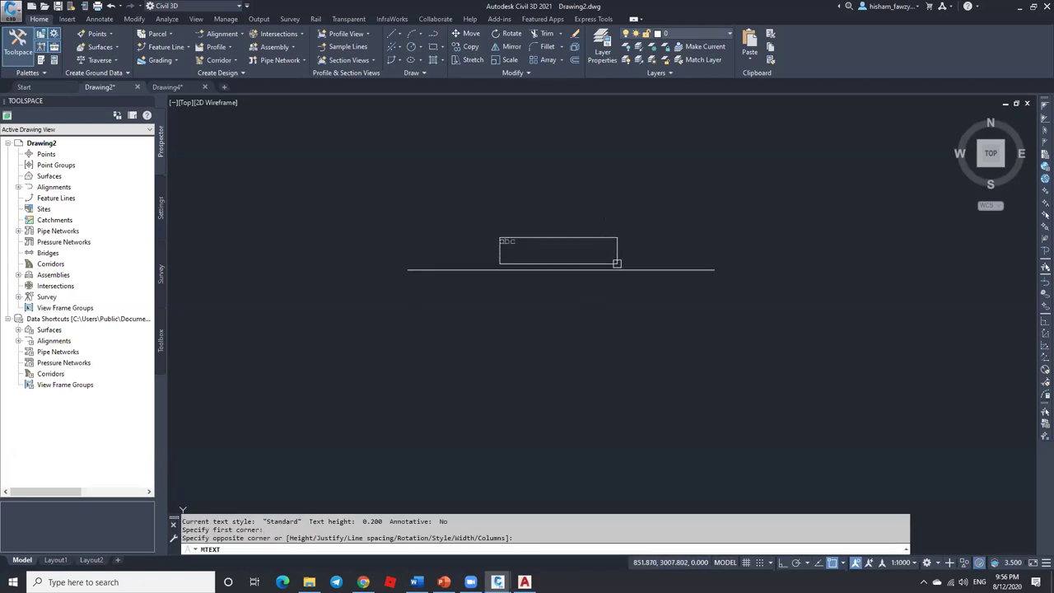
# Step: Fill the text box with an Objects > Object field showing the line's Length, reading 10.000
pyautogui.click(617, 262)
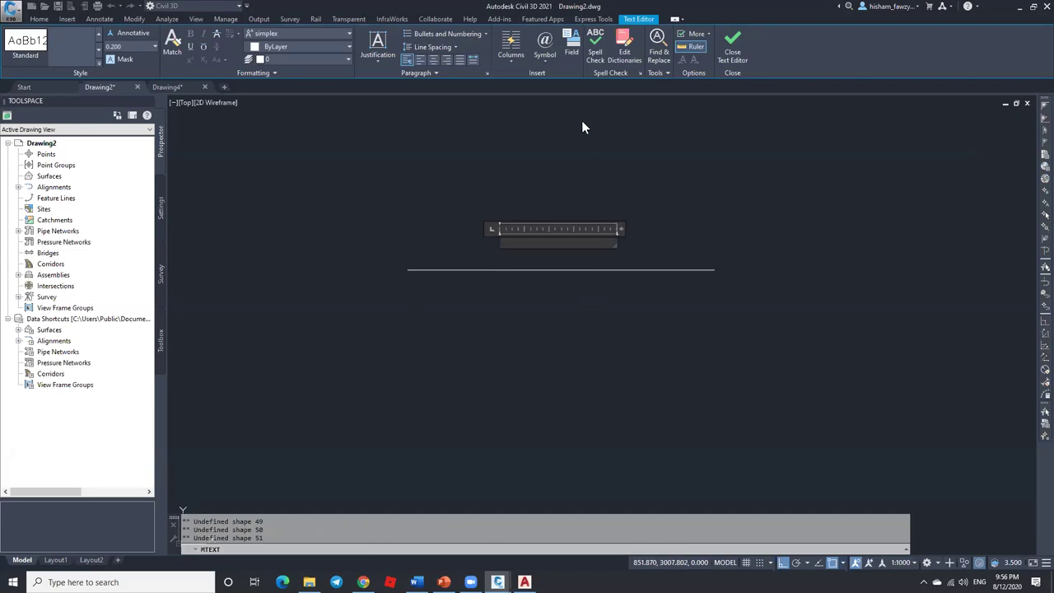
pyautogui.click(570, 65)
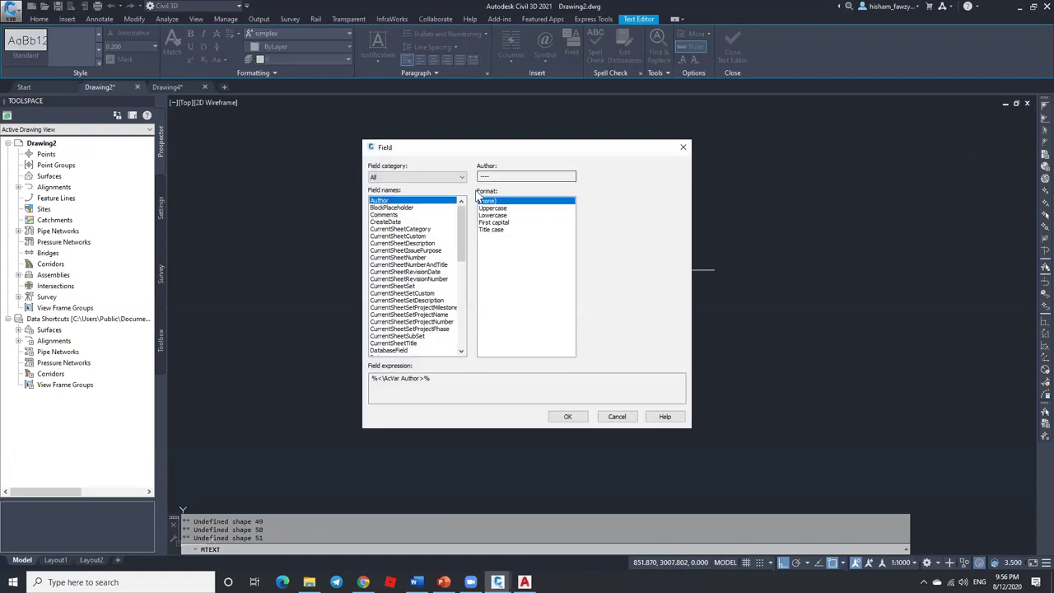
pyautogui.moveTo(494, 147); pyautogui.dragTo(804, 151)
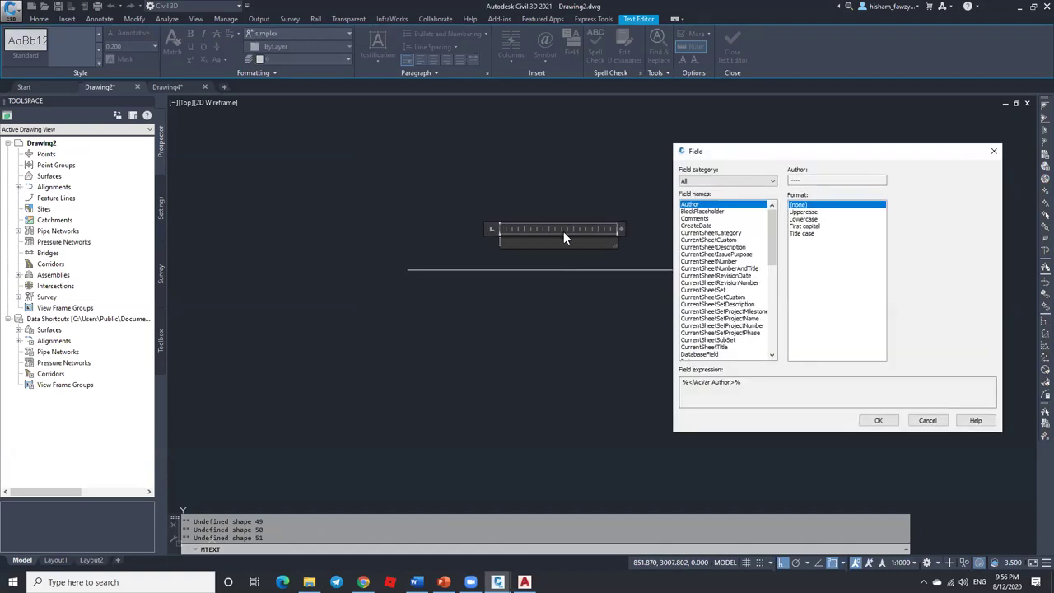
pyautogui.click(707, 184)
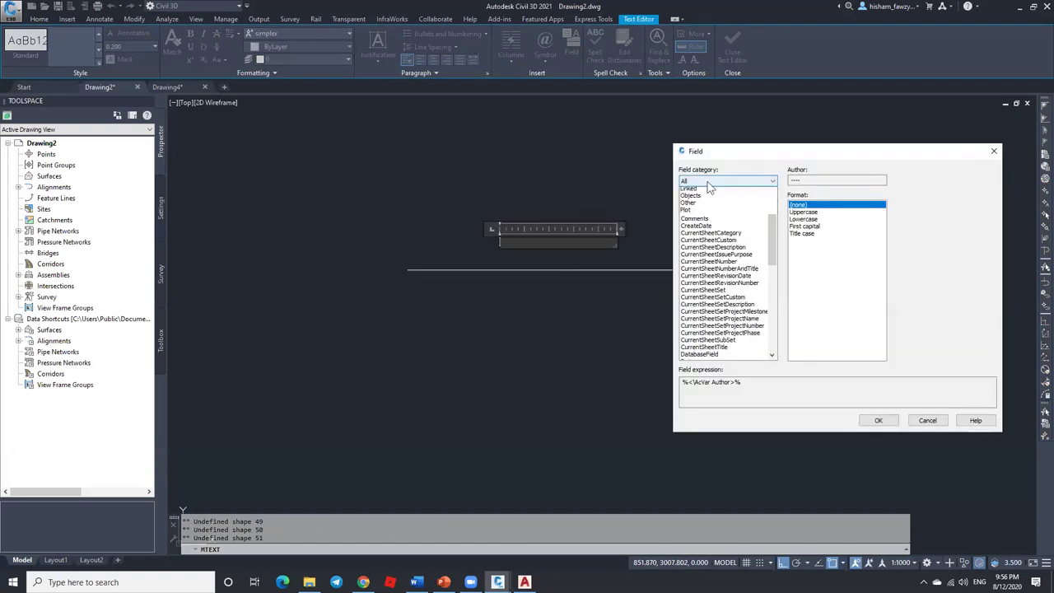
pyautogui.click(713, 236)
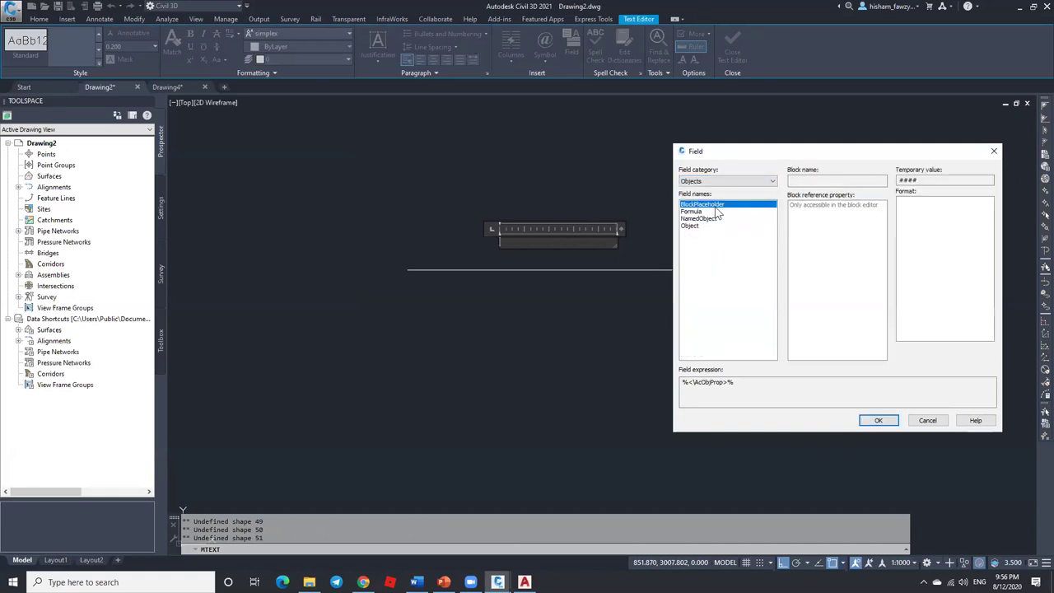
pyautogui.click(691, 226)
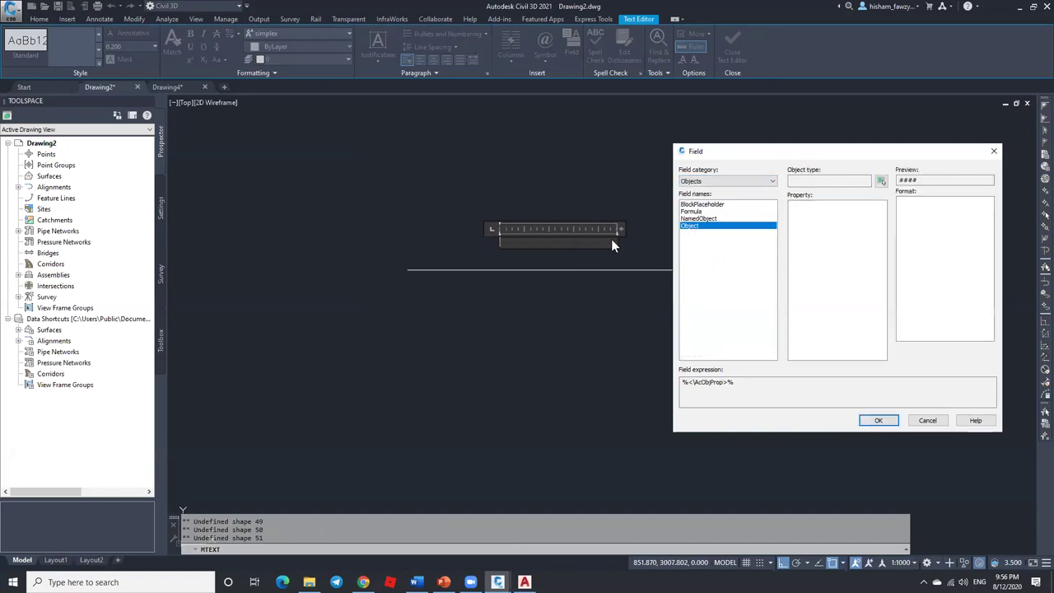
pyautogui.click(881, 181)
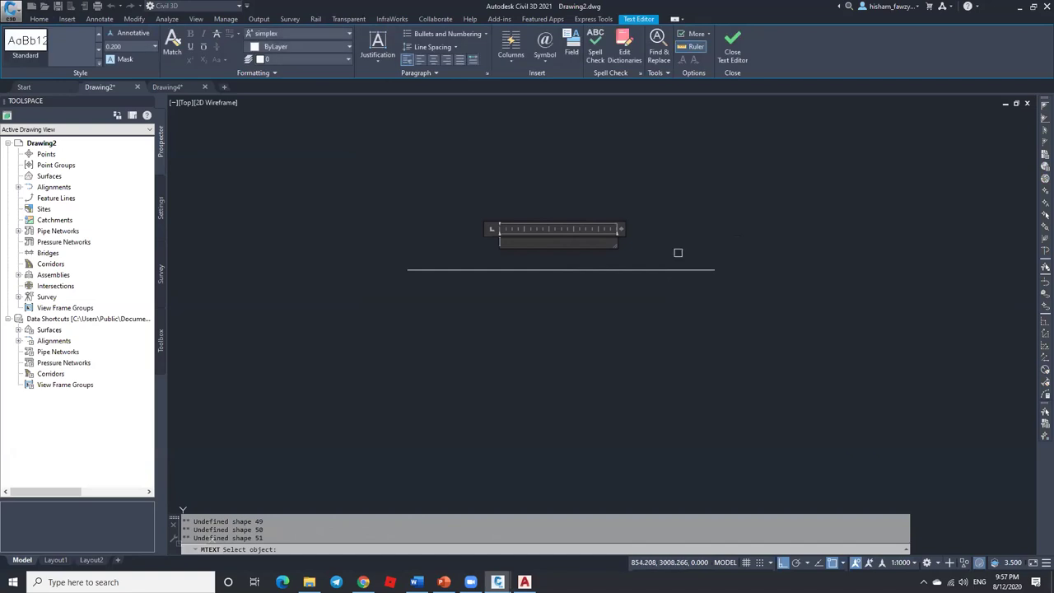
pyautogui.click(626, 270)
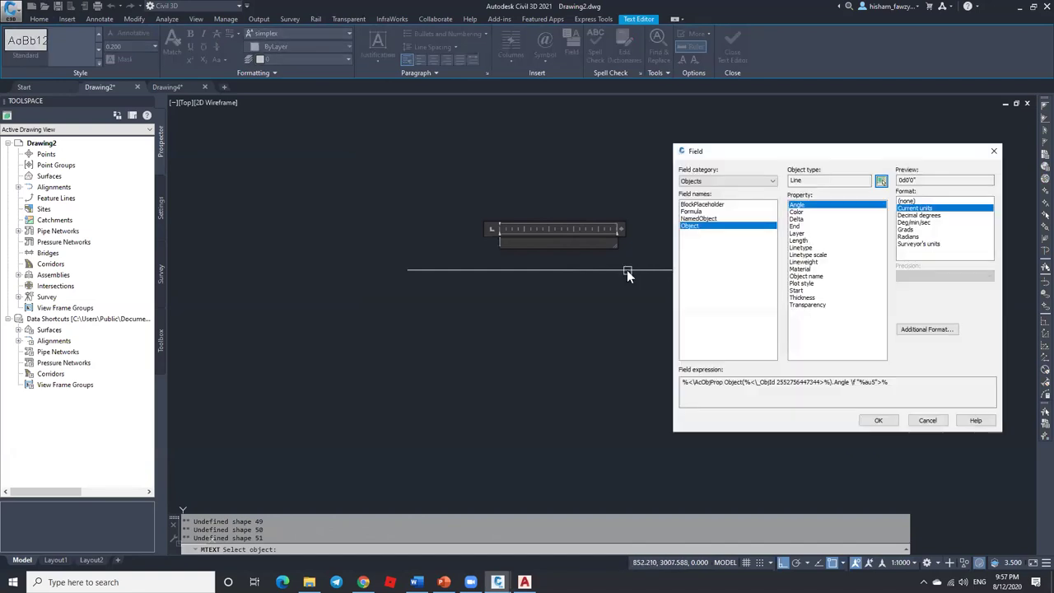
pyautogui.click(803, 241)
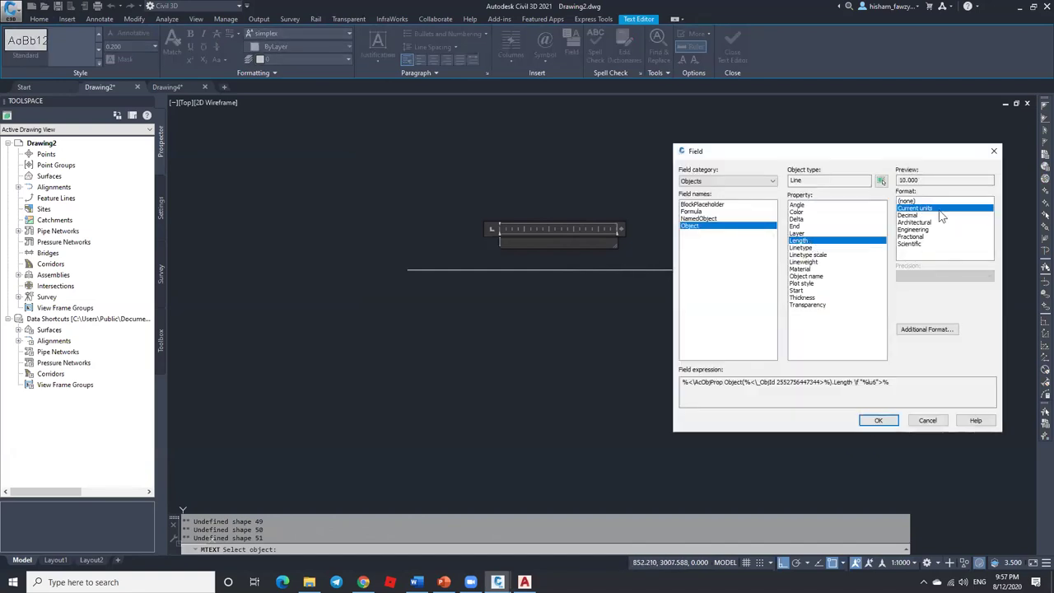
pyautogui.click(877, 420)
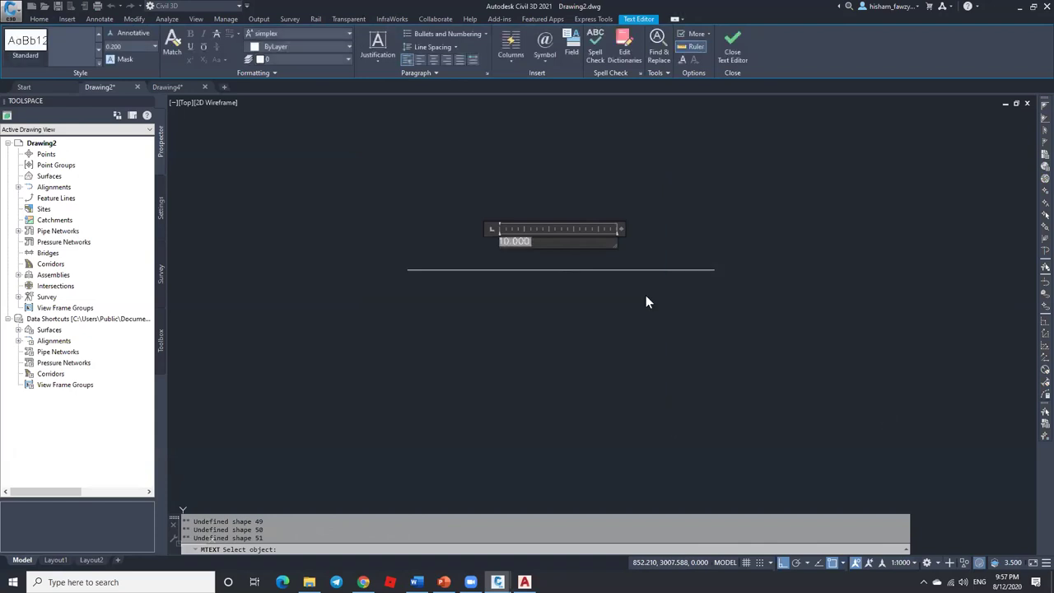
pyautogui.click(630, 303)
pyautogui.scroll(2, 518, 248)
# Step: Move the 10.000 length text to sit just above the line
pyautogui.click(520, 232)
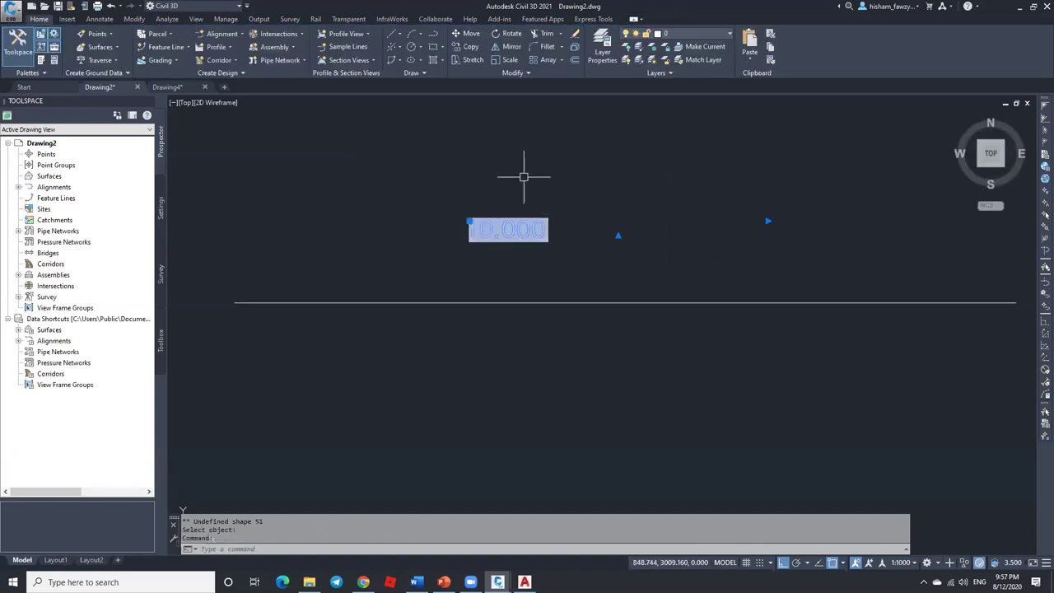
pyautogui.write('m')
pyautogui.press('Return')
pyautogui.click(554, 121)
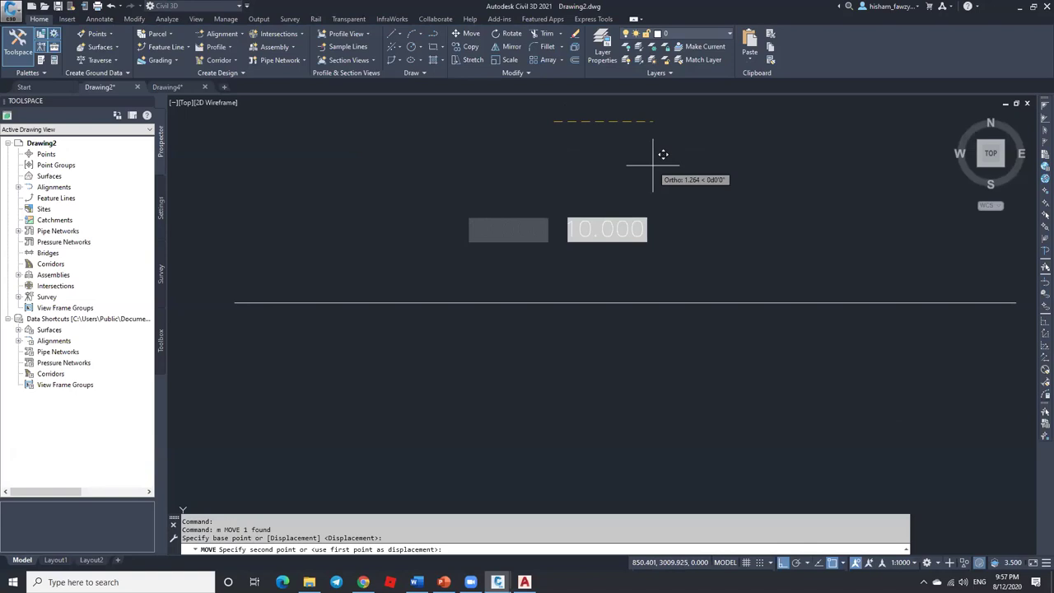
pyautogui.press('F8')
pyautogui.click(664, 169)
# Step: Grip-shorten the line horizontally and REGEN to check the length field updates
pyautogui.click(712, 301)
pyautogui.click(1015, 303)
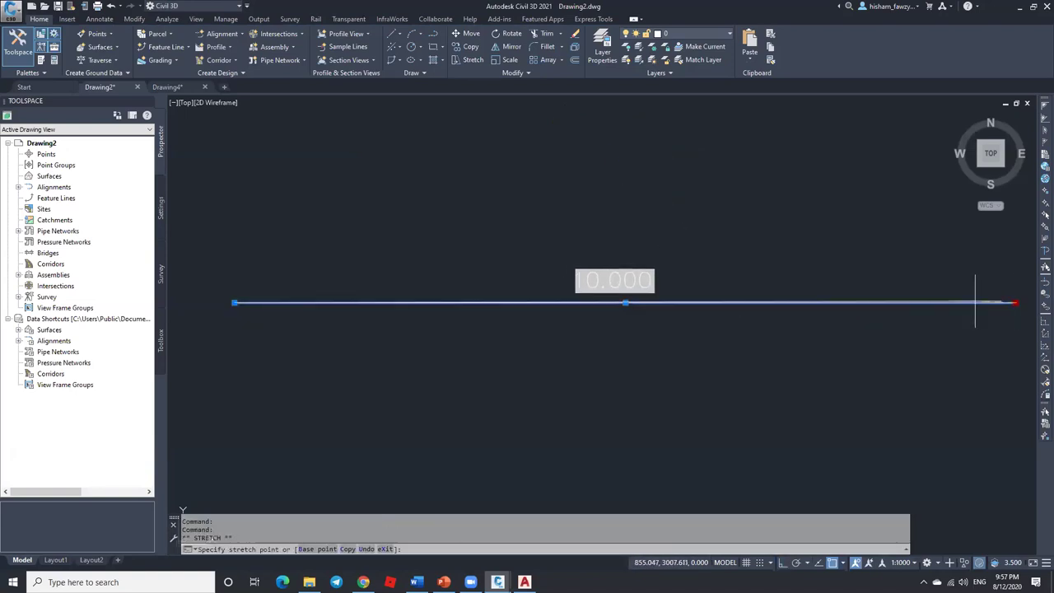
pyautogui.press('F8')
pyautogui.click(731, 311)
pyautogui.press('Escape')
pyautogui.write('re')
pyautogui.press('Return')
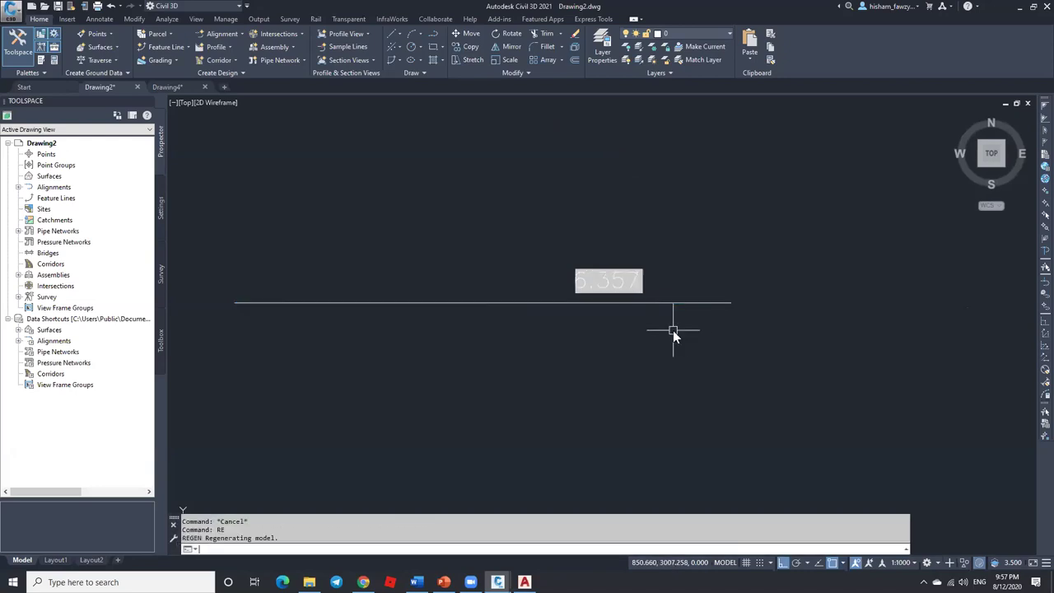
# Step: Undo the stretch to restore the 10-unit line and window-select the line and text
pyautogui.doubleClick(596, 280)
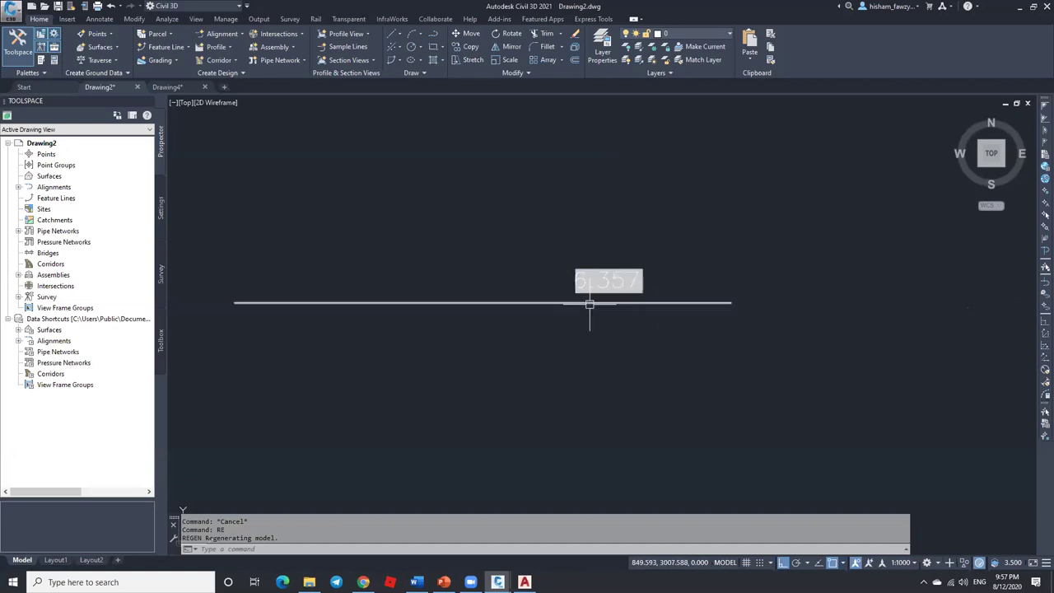
pyautogui.hotkey('ctrl', 'z')
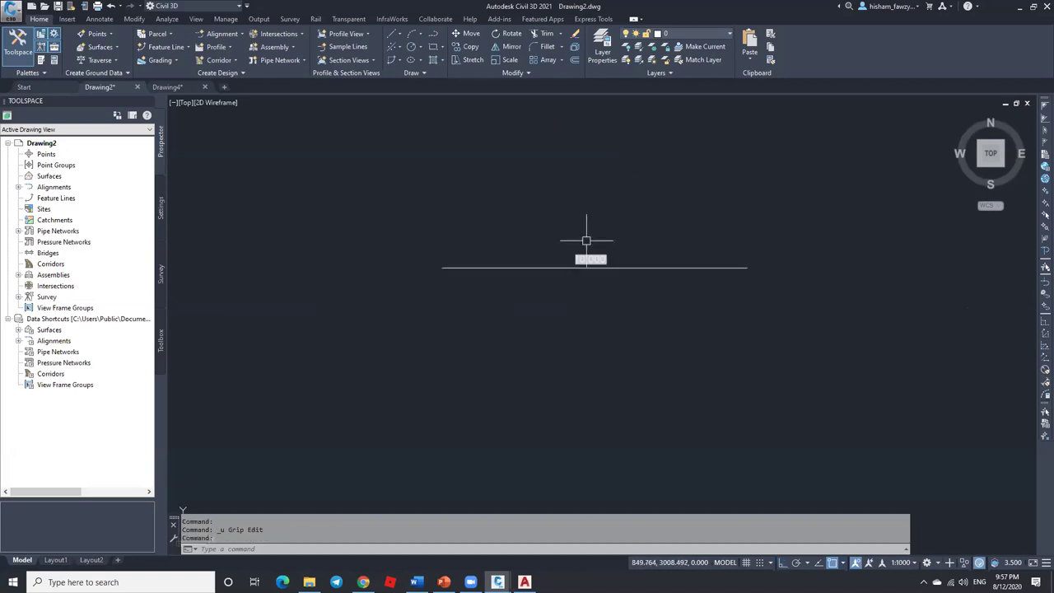
pyautogui.scroll(2, 604, 242)
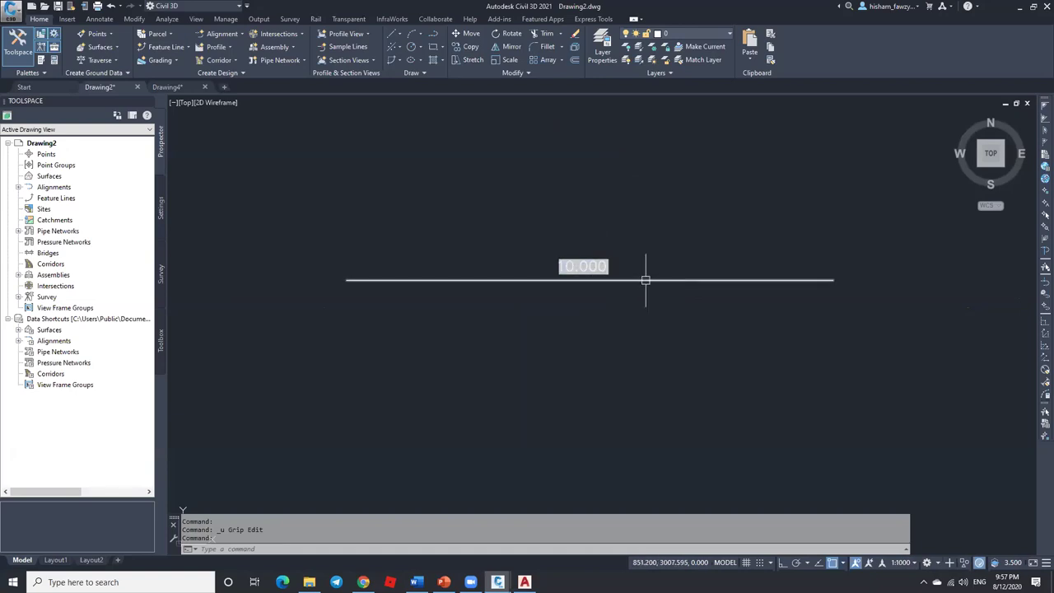
pyautogui.click(634, 253)
pyautogui.click(581, 298)
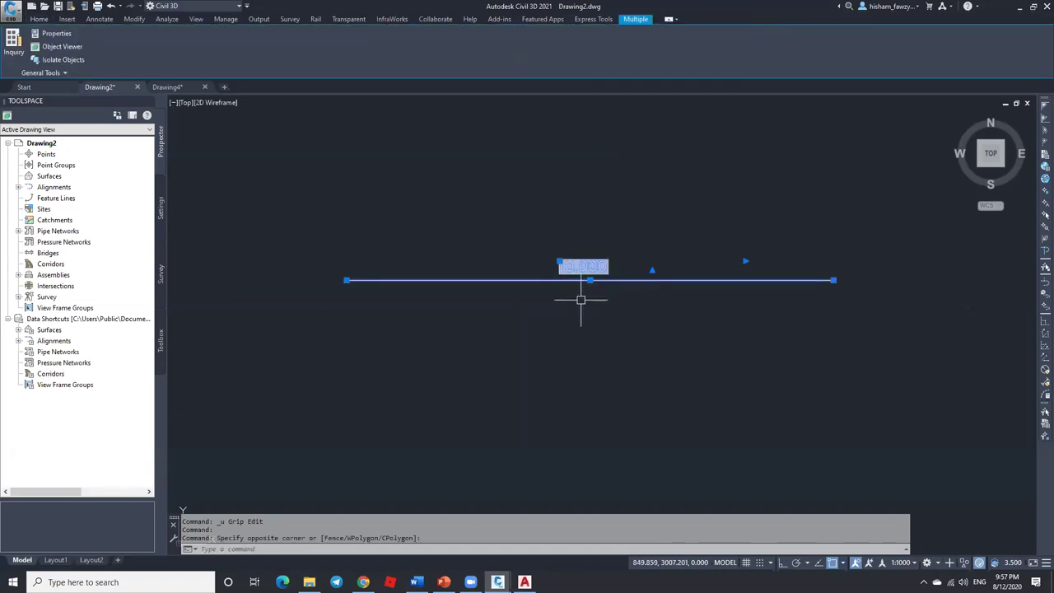
# Step: Create a block named 'line' from the line and text, based at the line's left endpoint
pyautogui.write('e')
pyautogui.press('Return')
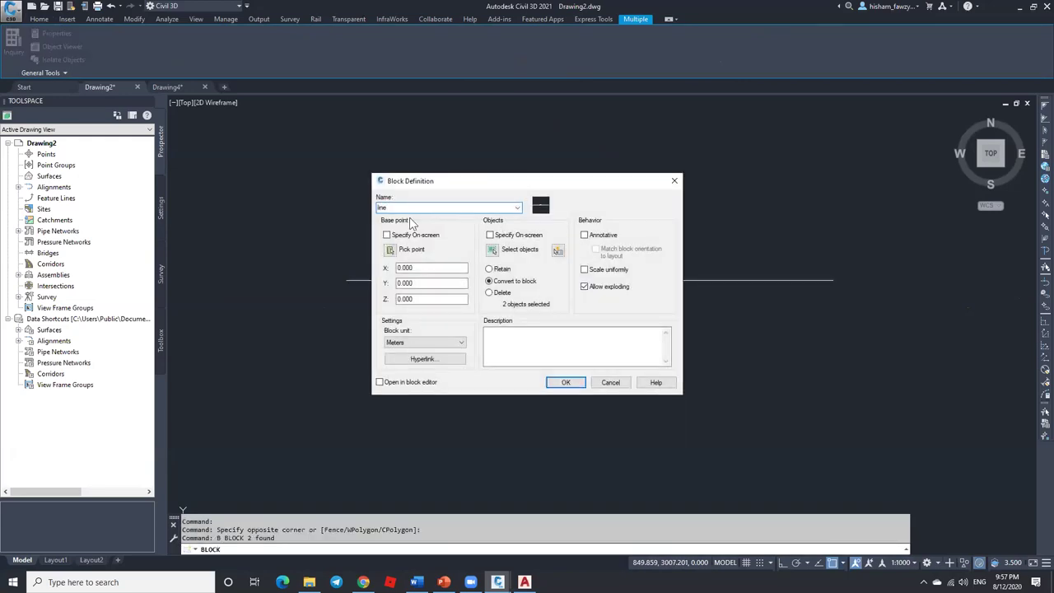
pyautogui.click(389, 250)
pyautogui.click(347, 280)
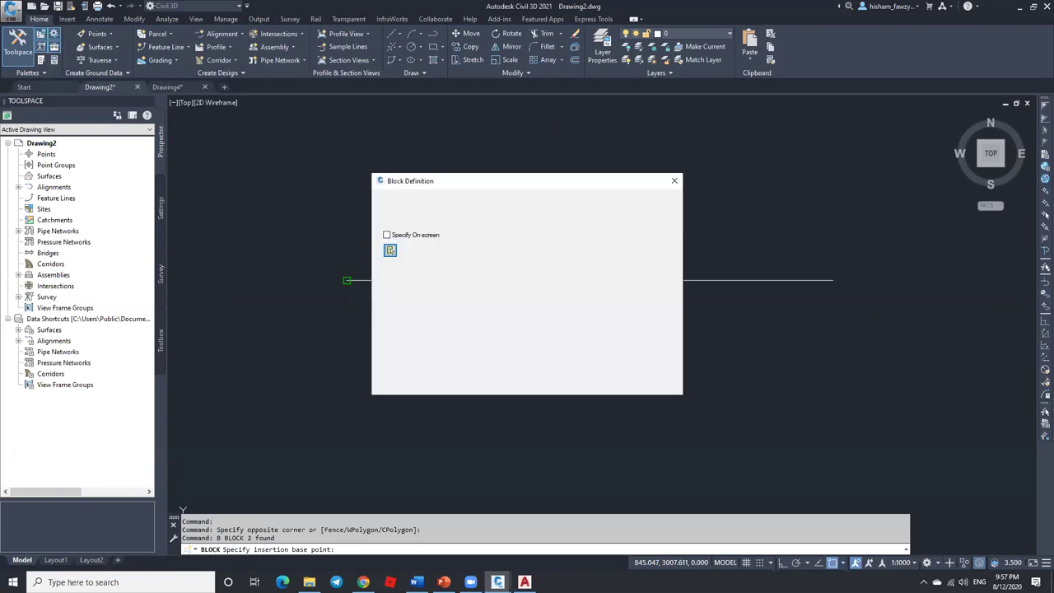
pyautogui.click(566, 382)
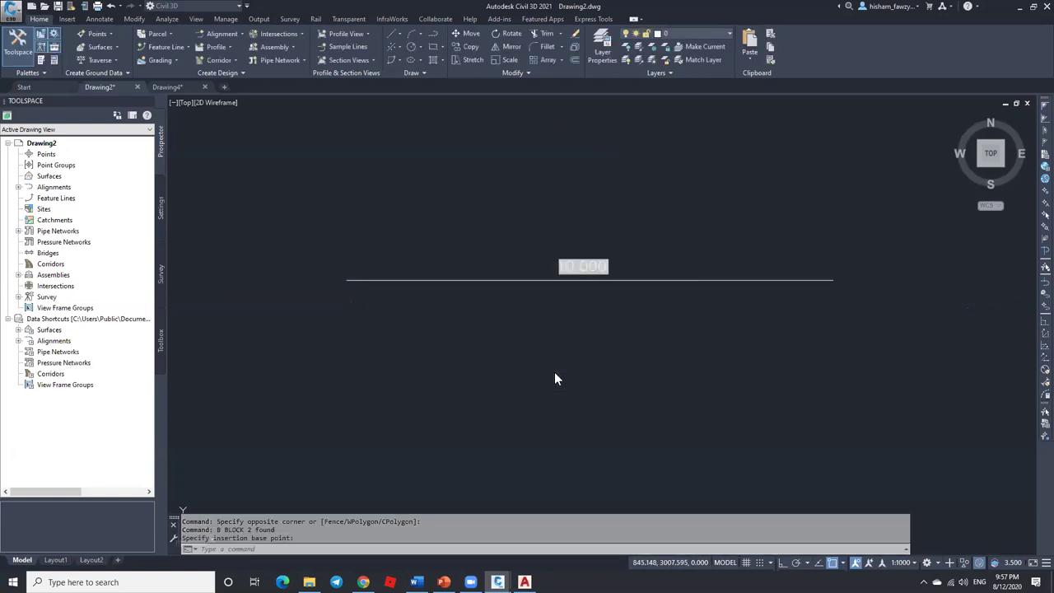
pyautogui.click(595, 280)
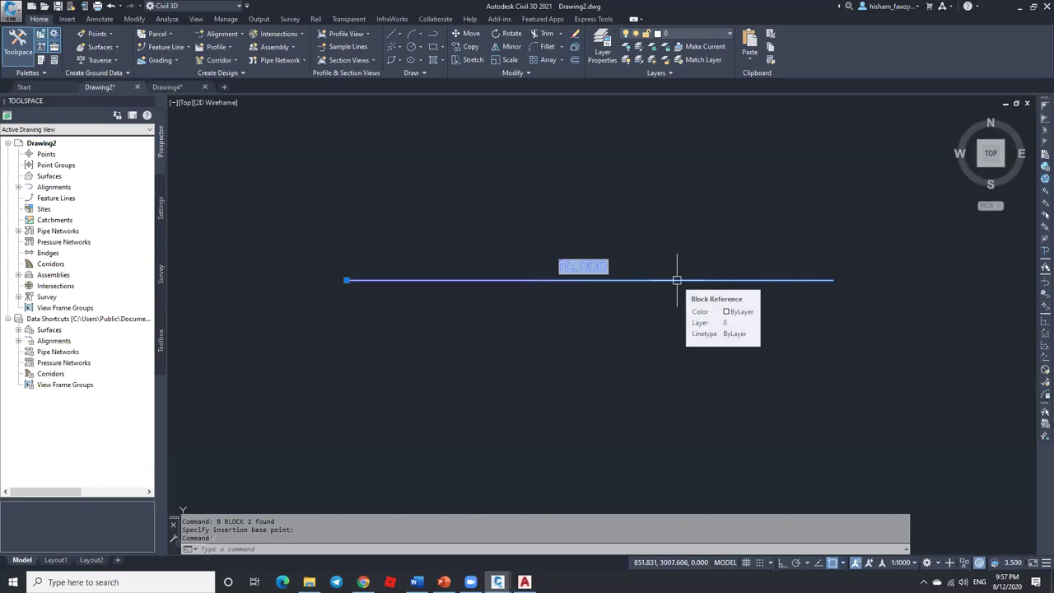
# Step: In the Block Editor, add linear parameter Distance1 from the line's left to right endpoint
pyautogui.doubleClick(635, 282)
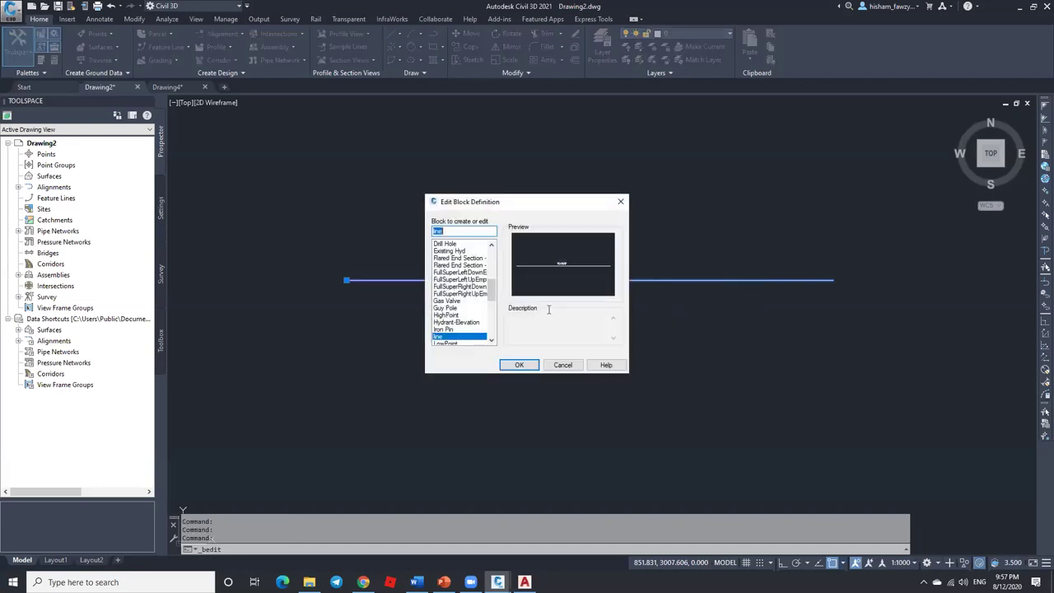
pyautogui.click(519, 365)
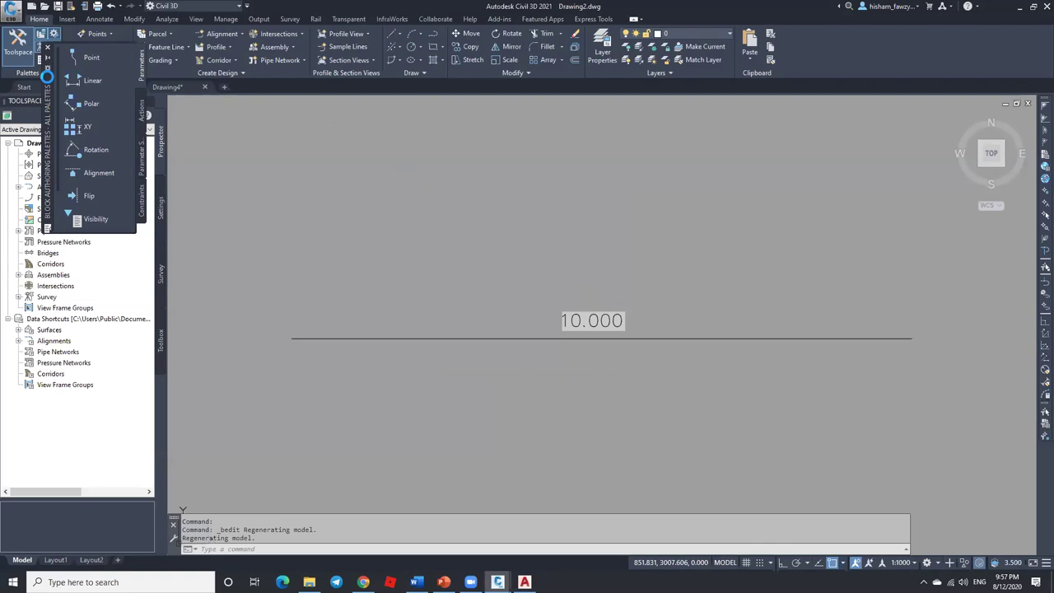
pyautogui.click(90, 80)
pyautogui.click(292, 337)
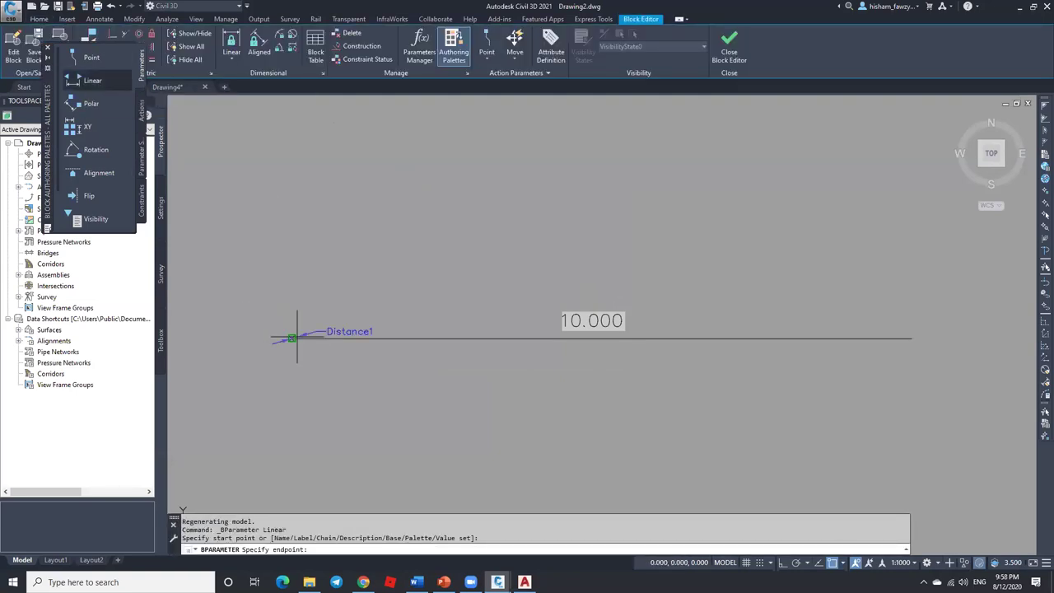
pyautogui.click(909, 337)
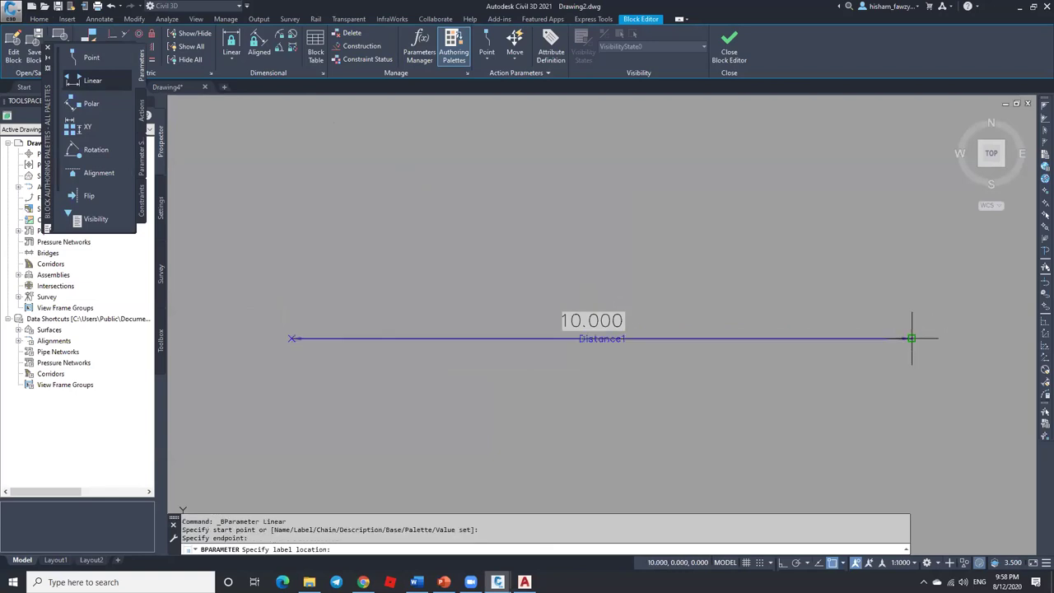
pyautogui.click(910, 338)
pyautogui.press('Escape')
# Step: Set Distance1's Number of Grips to 1 in Properties
pyautogui.click(656, 337)
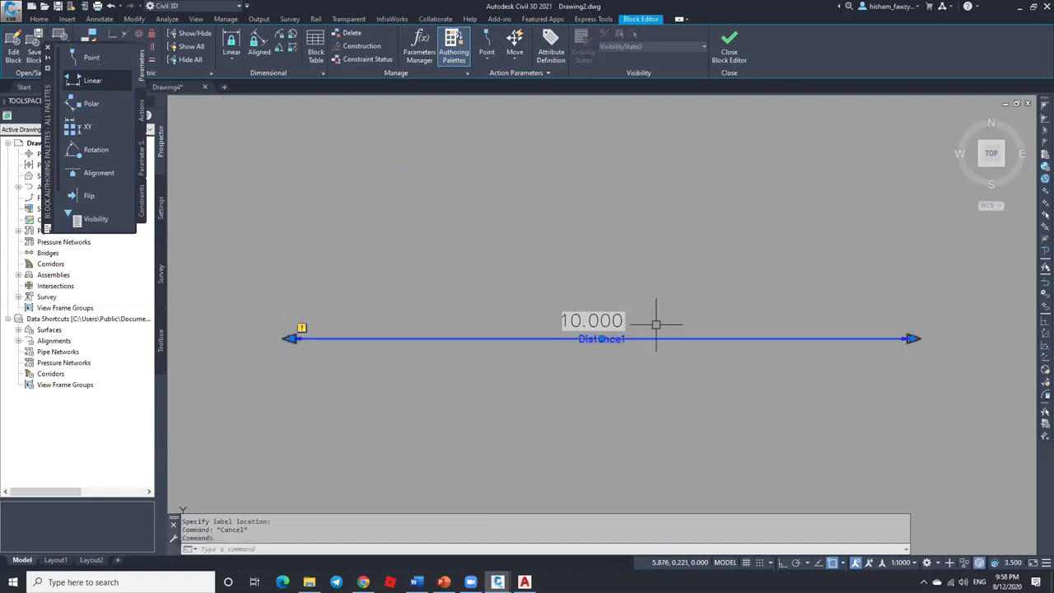
pyautogui.hotkey('ctrl', '1')
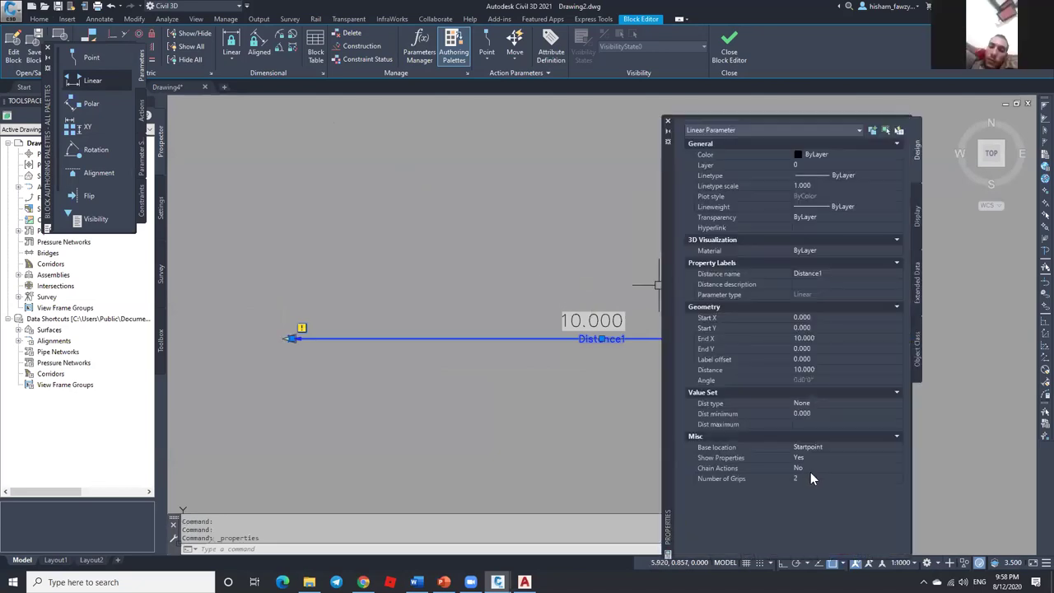
pyautogui.click(811, 478)
pyautogui.click(811, 498)
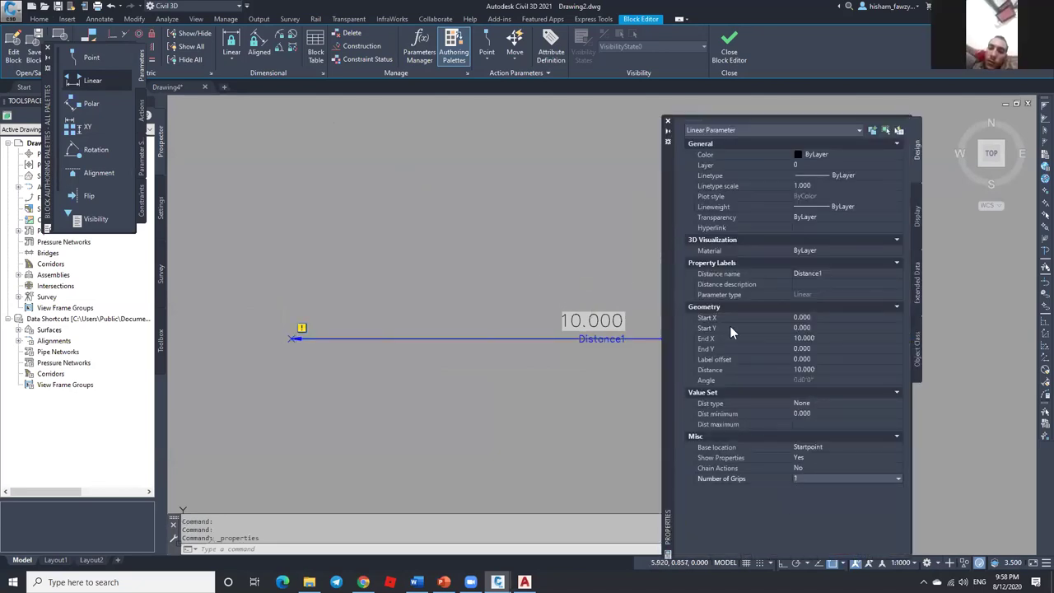
pyautogui.click(667, 121)
pyautogui.press('Escape')
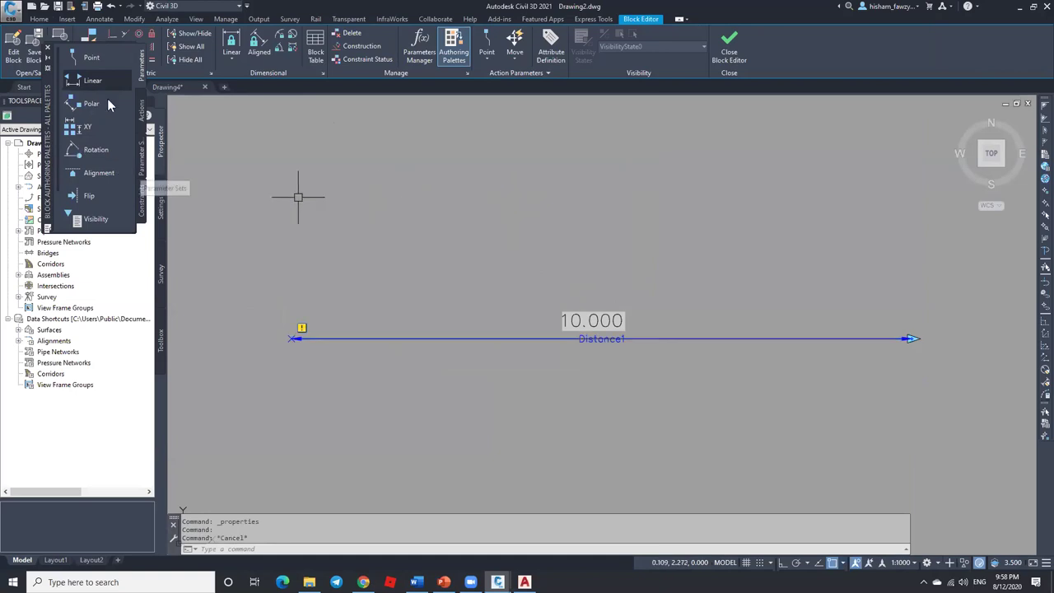
# Step: Add a Stretch action on Distance1's far end, framing the line's right end and selecting the line
pyautogui.click(140, 106)
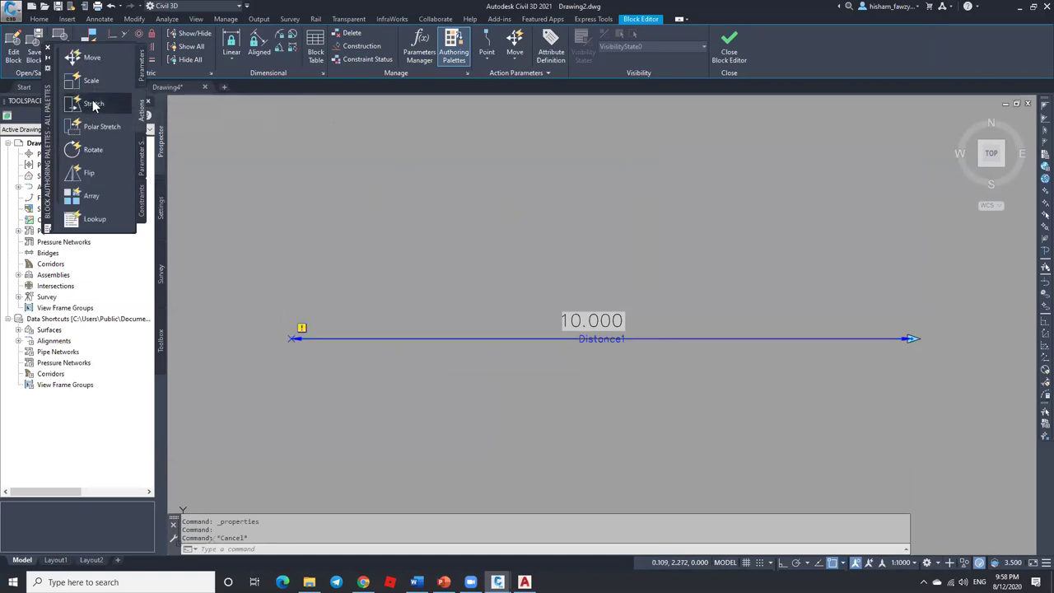
pyautogui.click(93, 104)
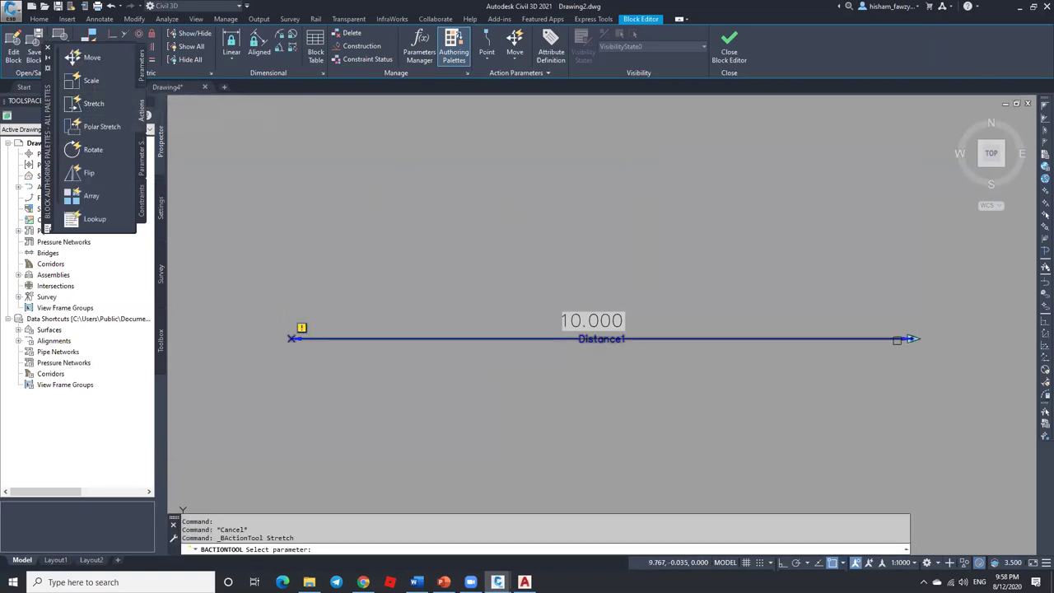
pyautogui.click(896, 340)
pyautogui.press('Return')
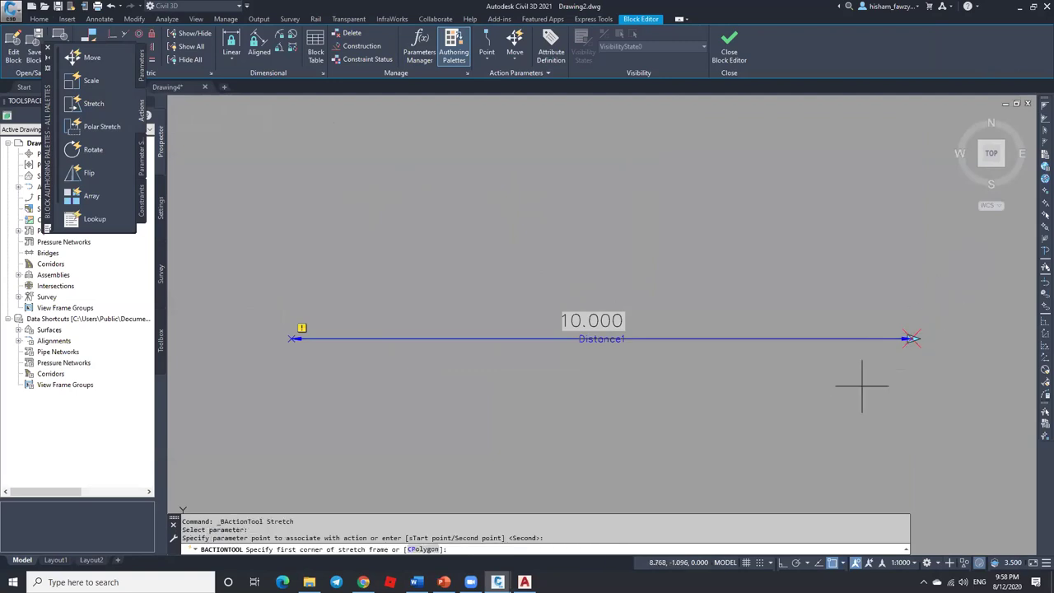
pyautogui.click(959, 249)
pyautogui.click(785, 445)
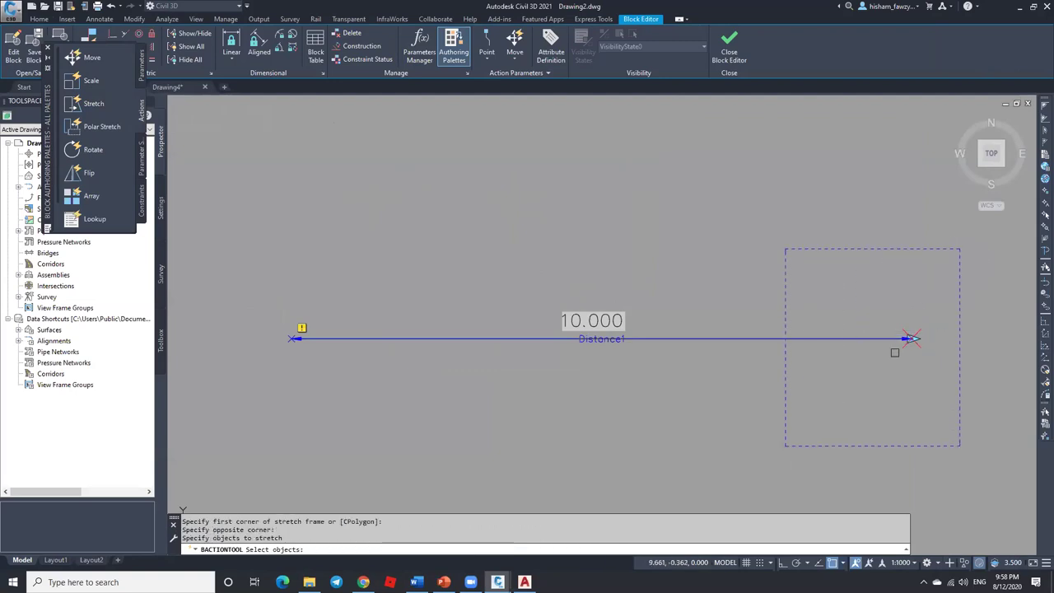
pyautogui.scroll(5, 630, 340)
pyautogui.click(567, 313)
pyautogui.scroll(-1, 585, 252)
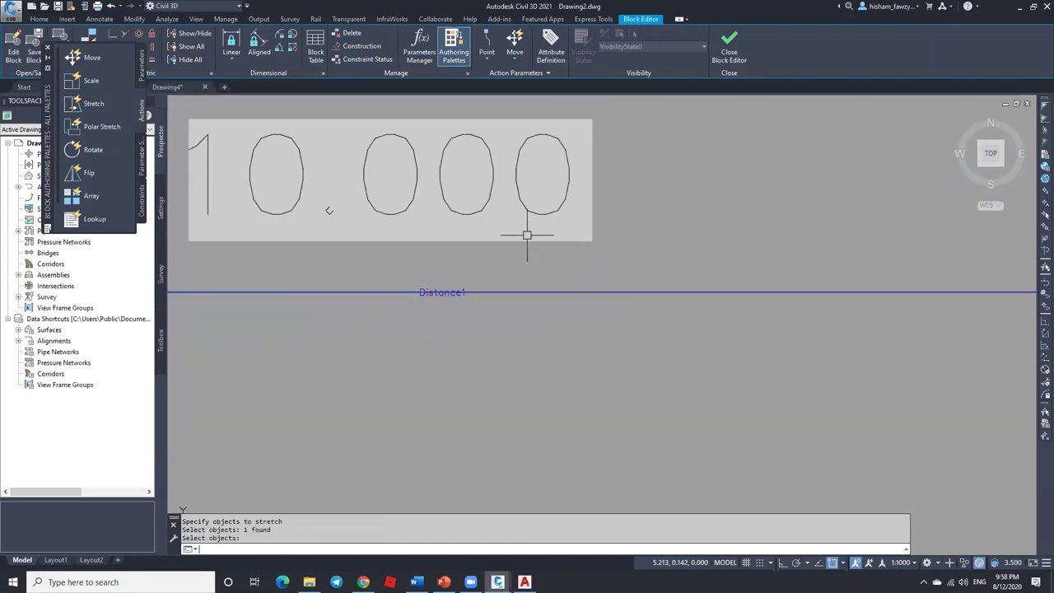
pyautogui.press('Return')
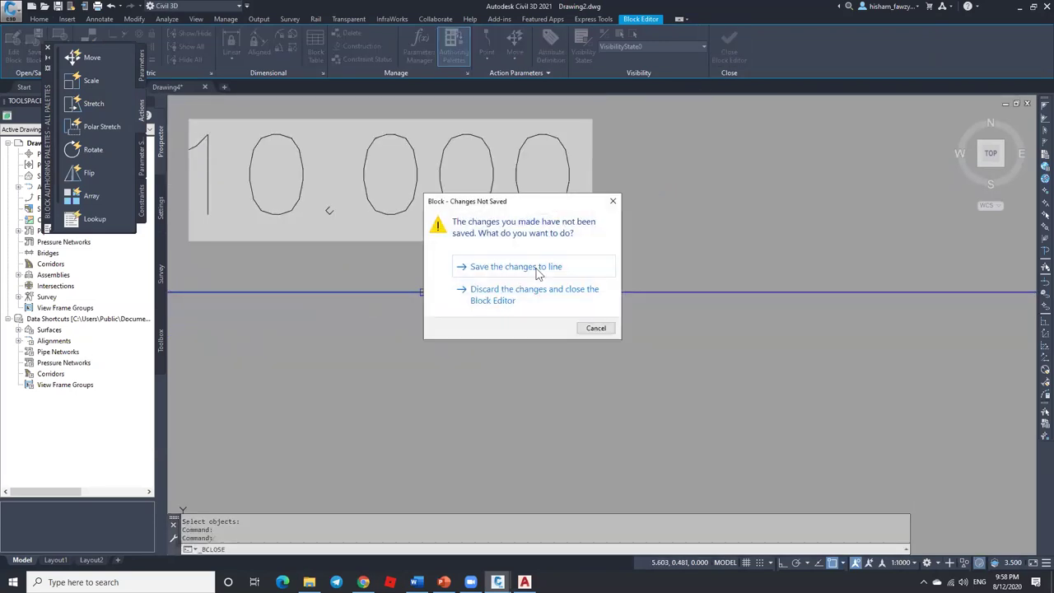
# Step: Save the block, then lengthen the line via its end grip and REGEN to update the field
pyautogui.click(536, 271)
pyautogui.click(835, 280)
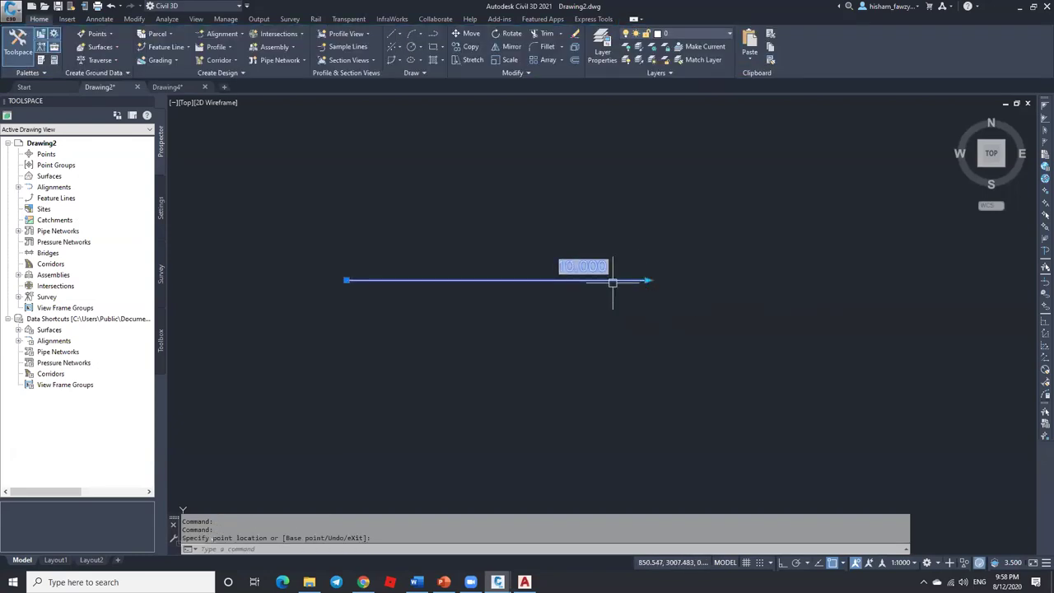
pyautogui.write('RE')
pyautogui.press('Return')
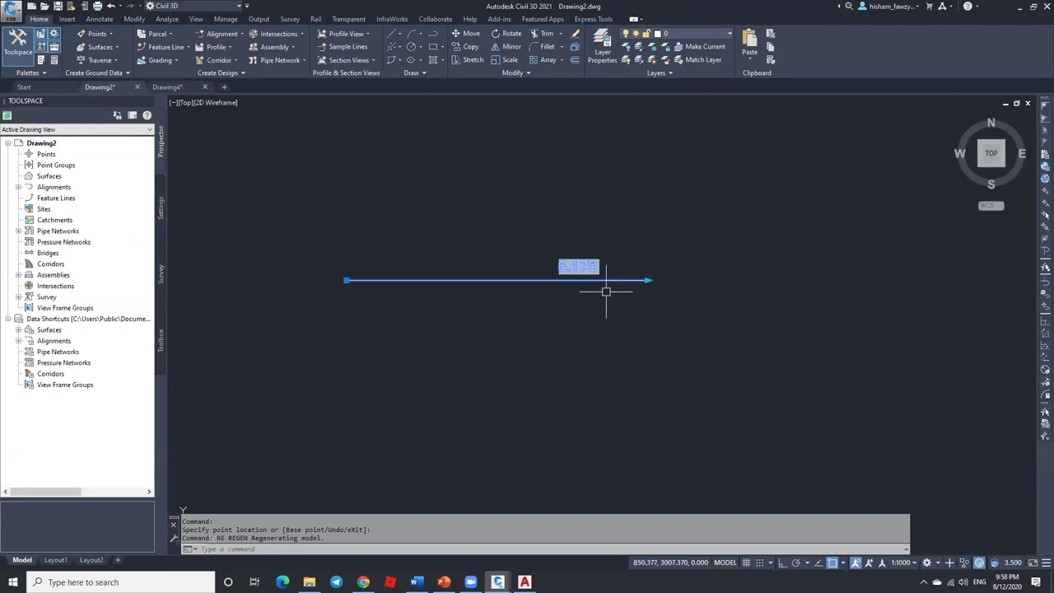
pyautogui.scroll(2, 606, 291)
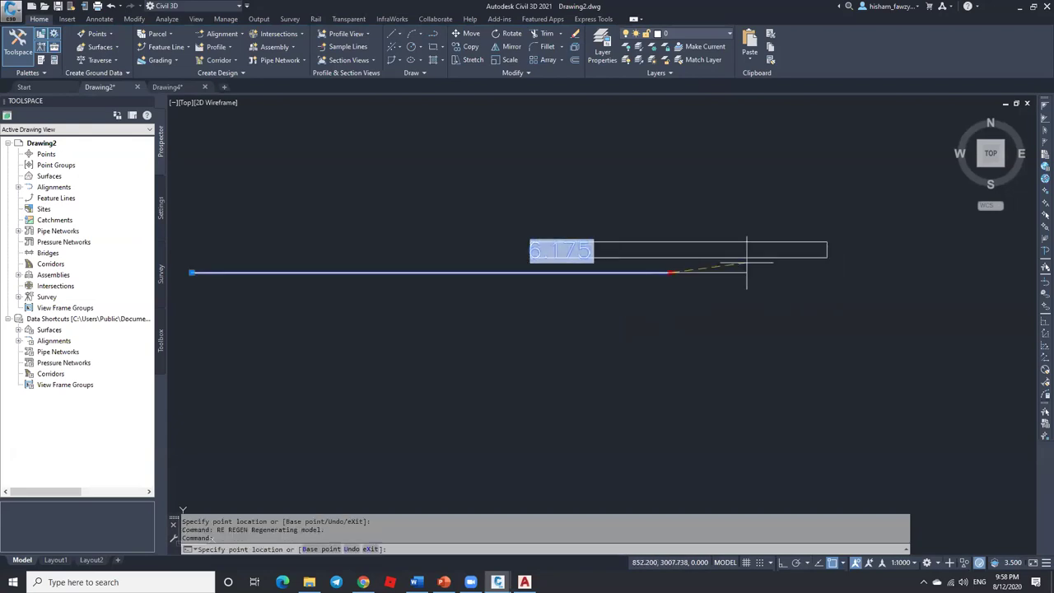
pyautogui.click(949, 265)
pyautogui.scroll(-2, 614, 299)
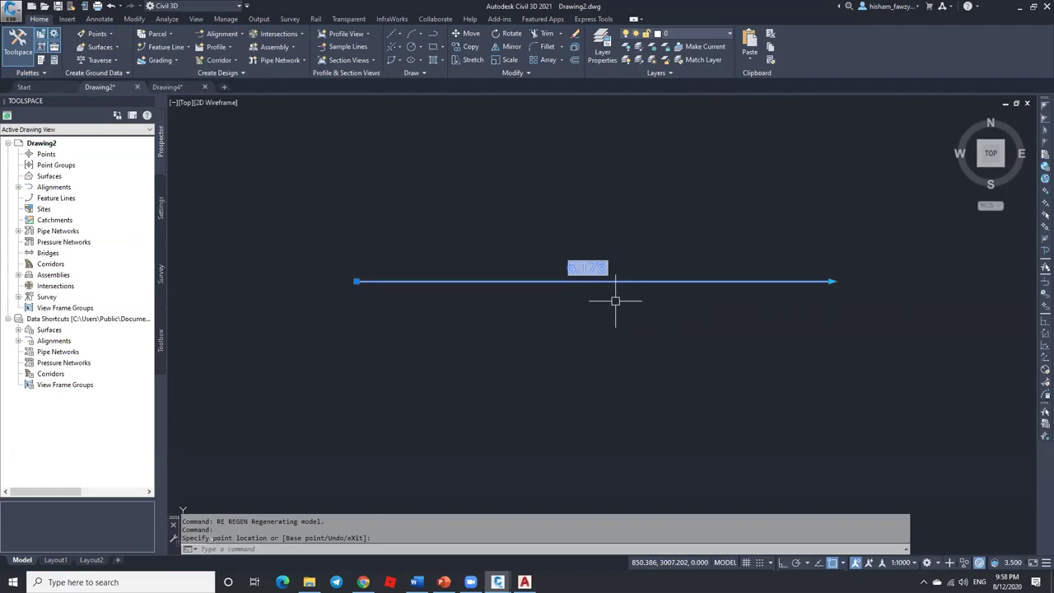
pyautogui.write('re')
pyautogui.press('Return')
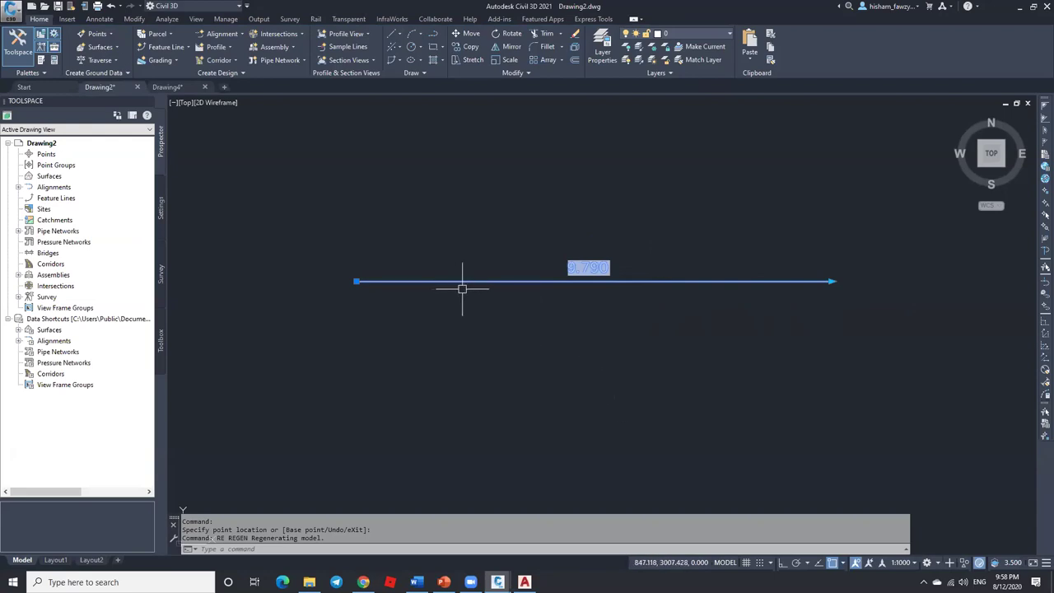
# Step: Shorten the line via its grip and REGEN so the field reads 2.862
pyautogui.click(830, 281)
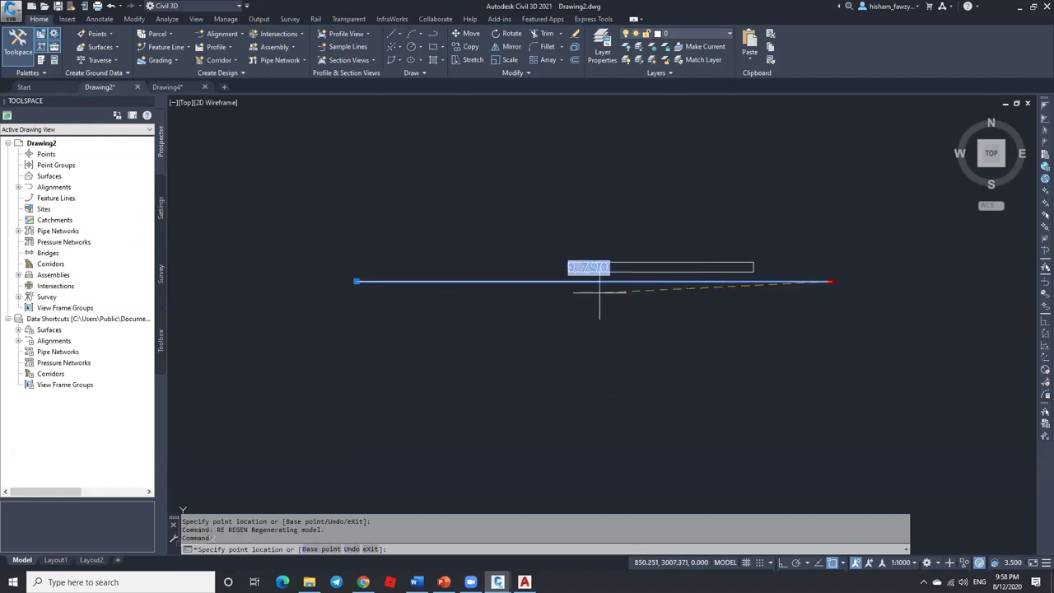
pyautogui.click(499, 296)
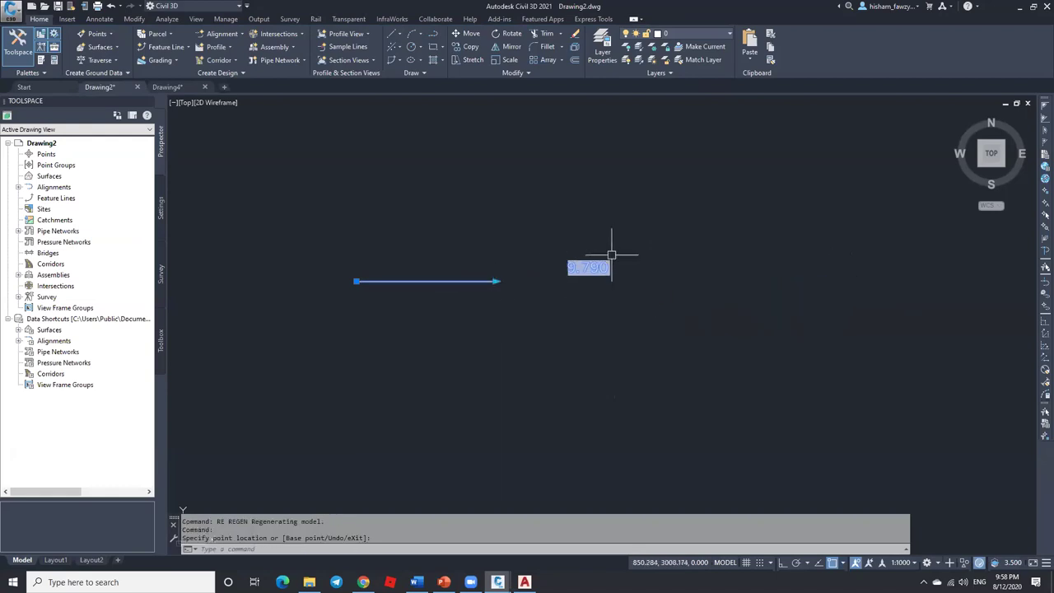
pyautogui.write('re')
pyautogui.press('Return')
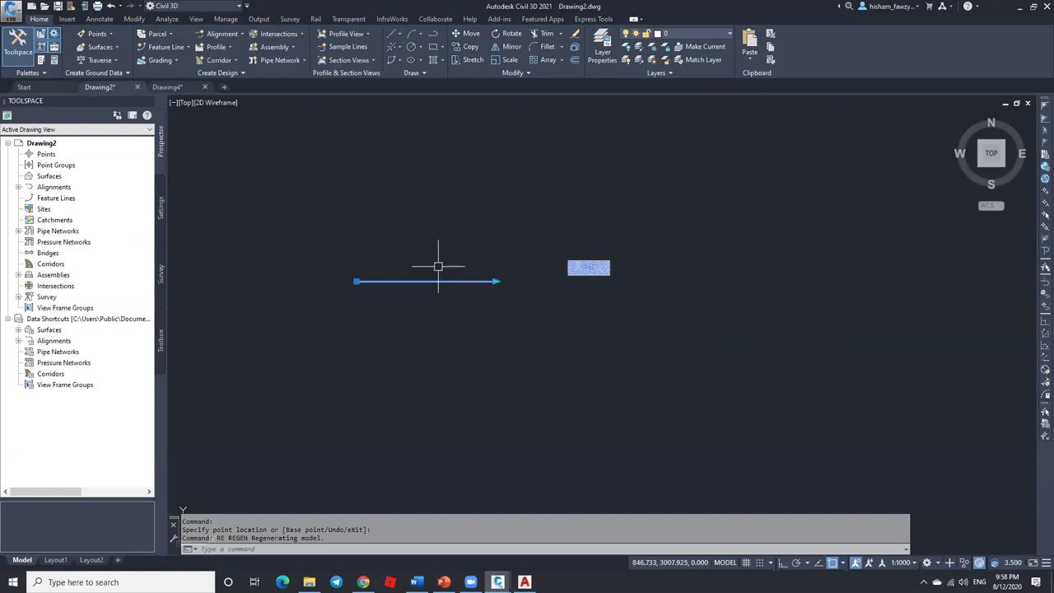
# Step: Open the line block in the Block Editor and add a stretch on Distance1 around the 10.000 label
pyautogui.doubleClick(466, 283)
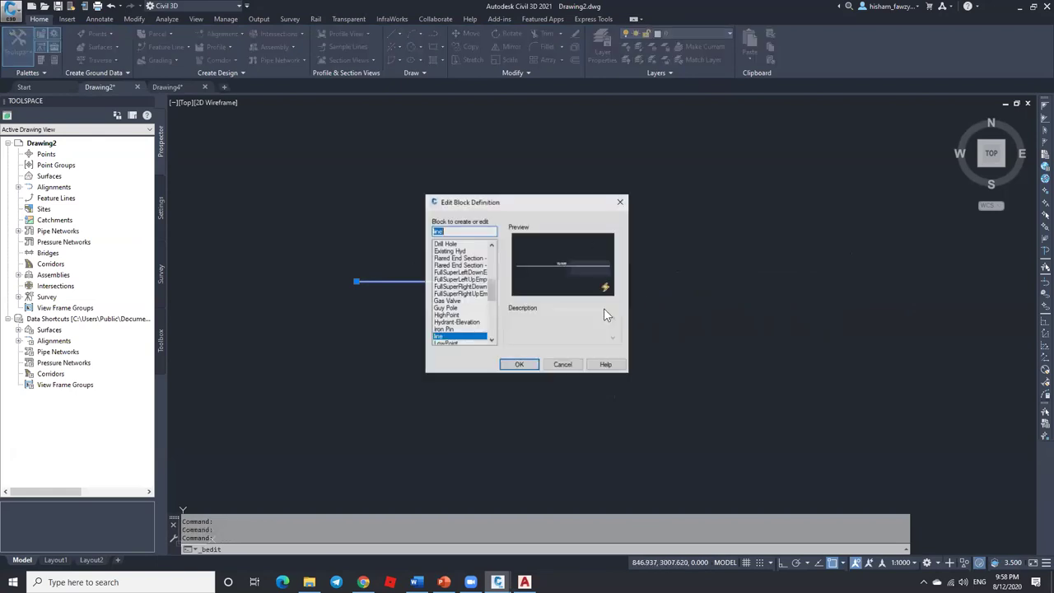
pyautogui.press('Return')
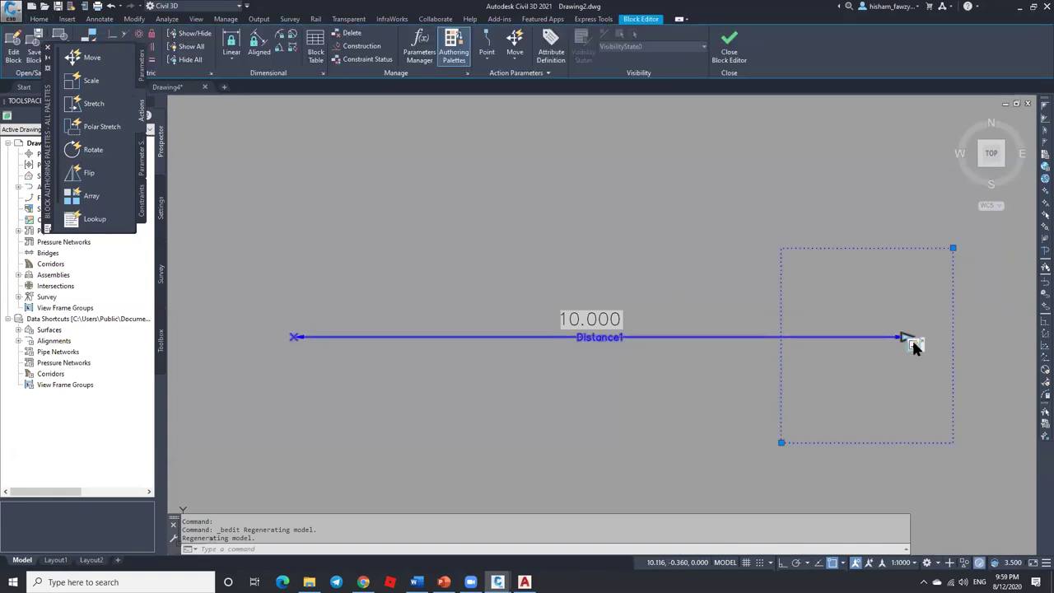
pyautogui.click(93, 103)
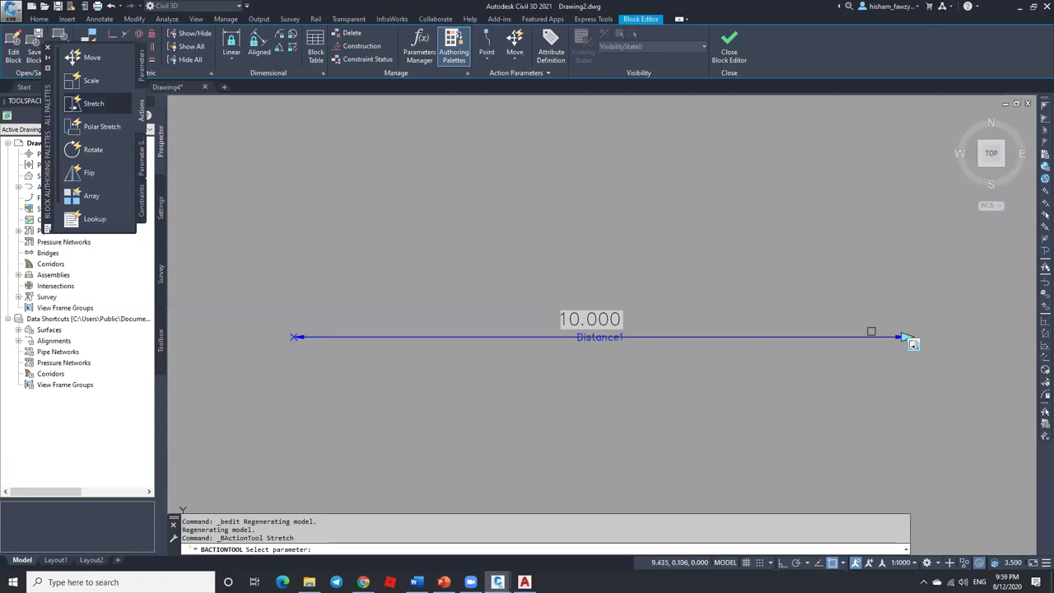
pyautogui.click(871, 334)
pyautogui.press('Return')
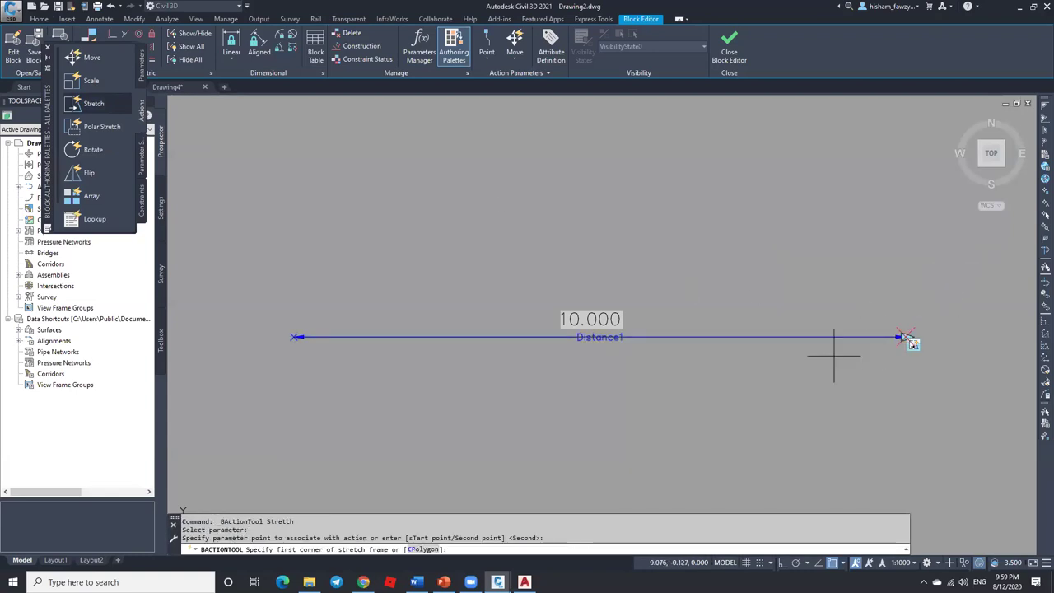
pyautogui.click(968, 258)
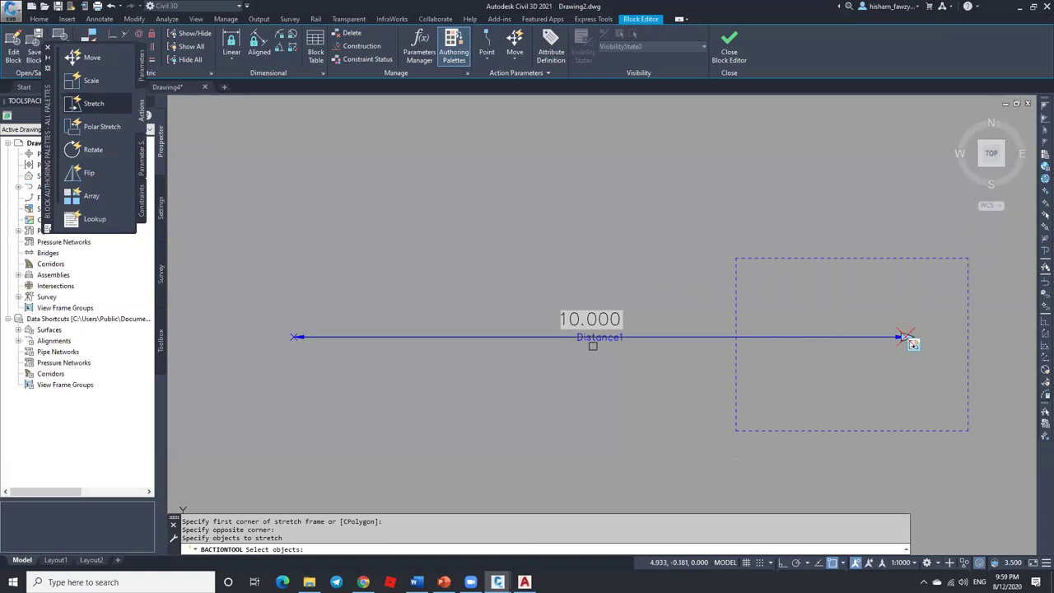
pyautogui.scroll(2, 591, 344)
pyautogui.click(599, 303)
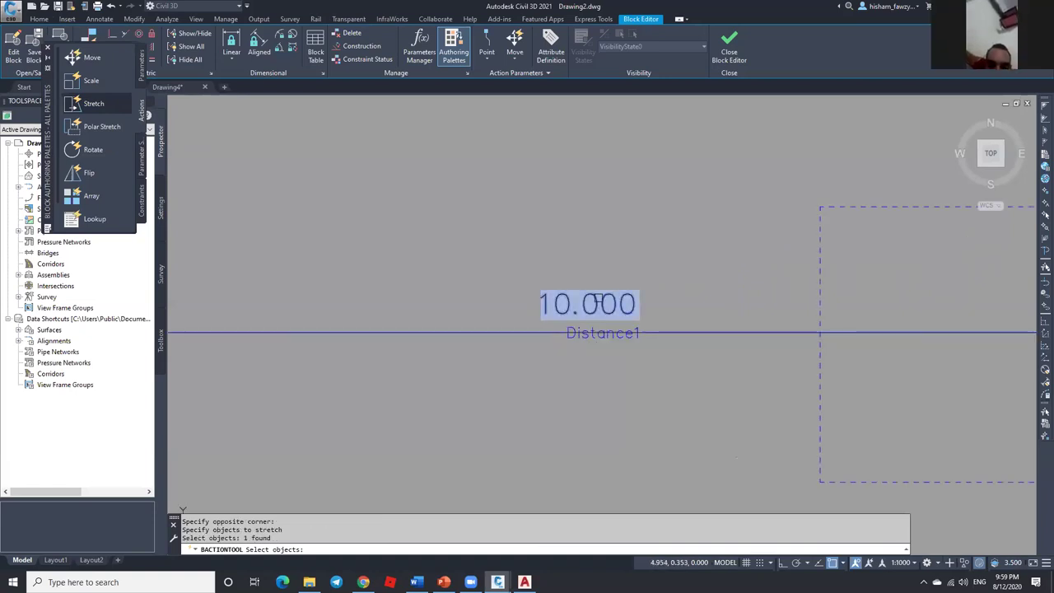
pyautogui.press('Return')
# Step: Set the stretch action's distance multiplier to 0.500, then close the Block Editor saving changes
pyautogui.scroll(-2, 591, 280)
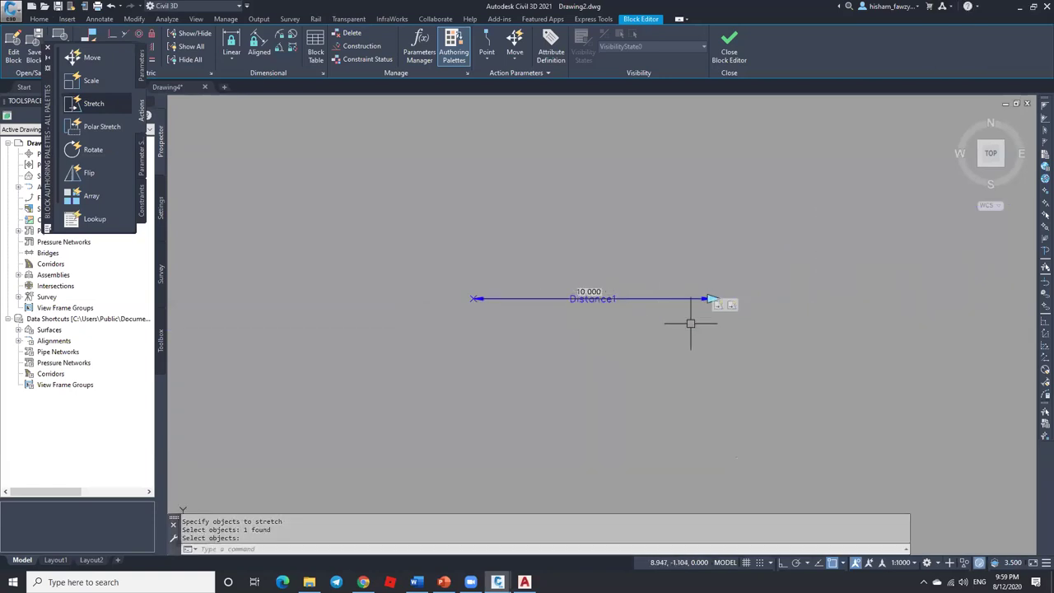
pyautogui.click(716, 294)
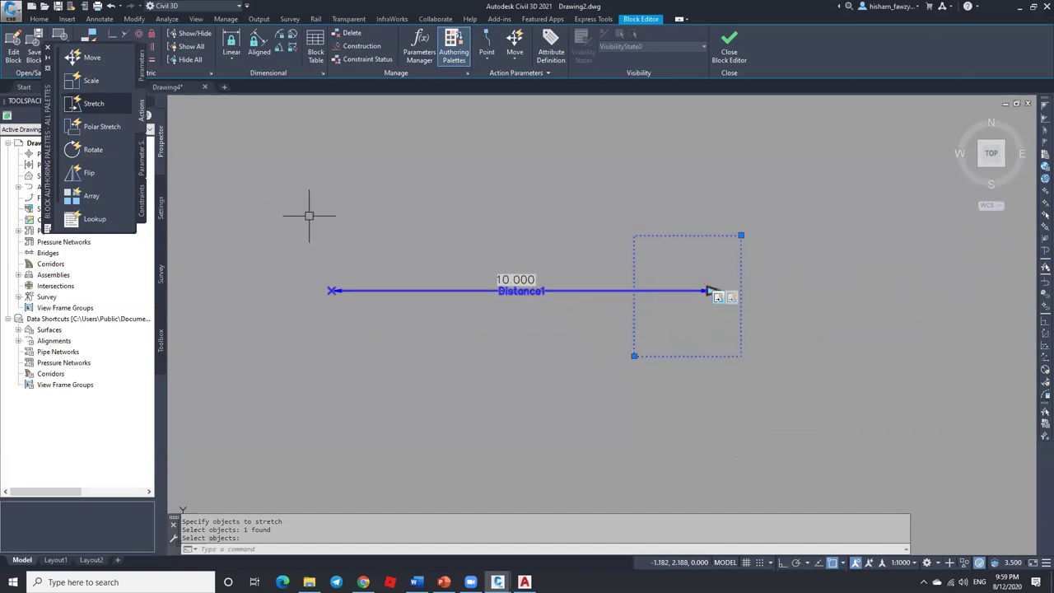
pyautogui.hotkey('ctrl', '1')
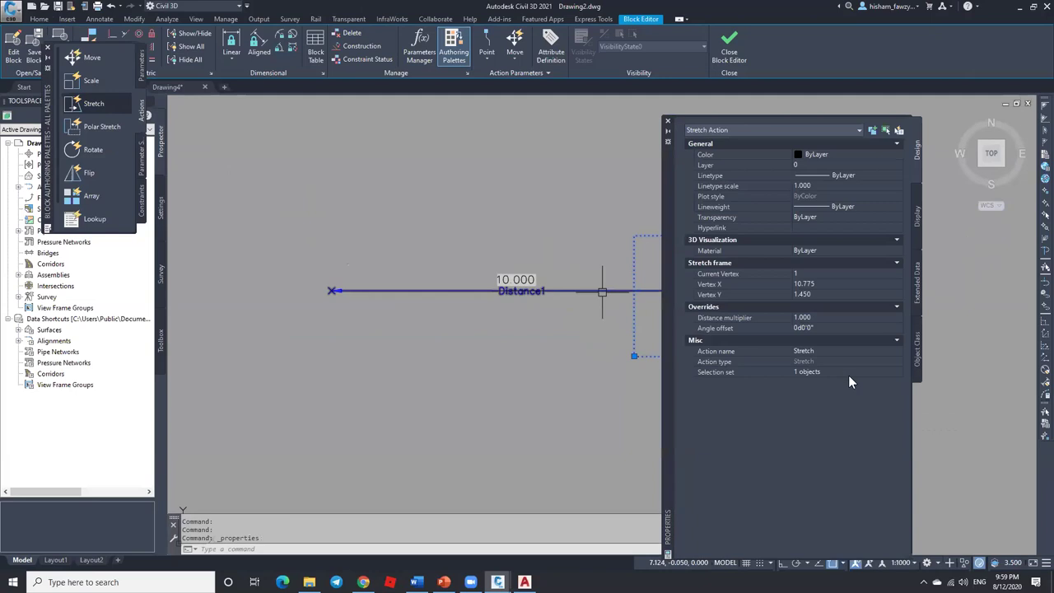
pyautogui.click(821, 318)
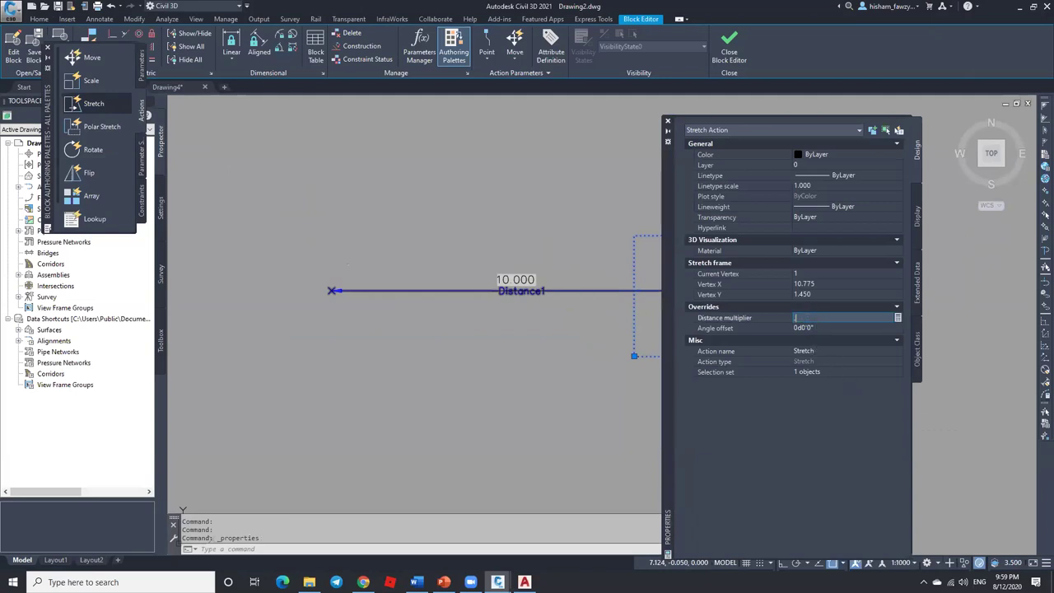
pyautogui.write('.5')
pyautogui.press('Tab')
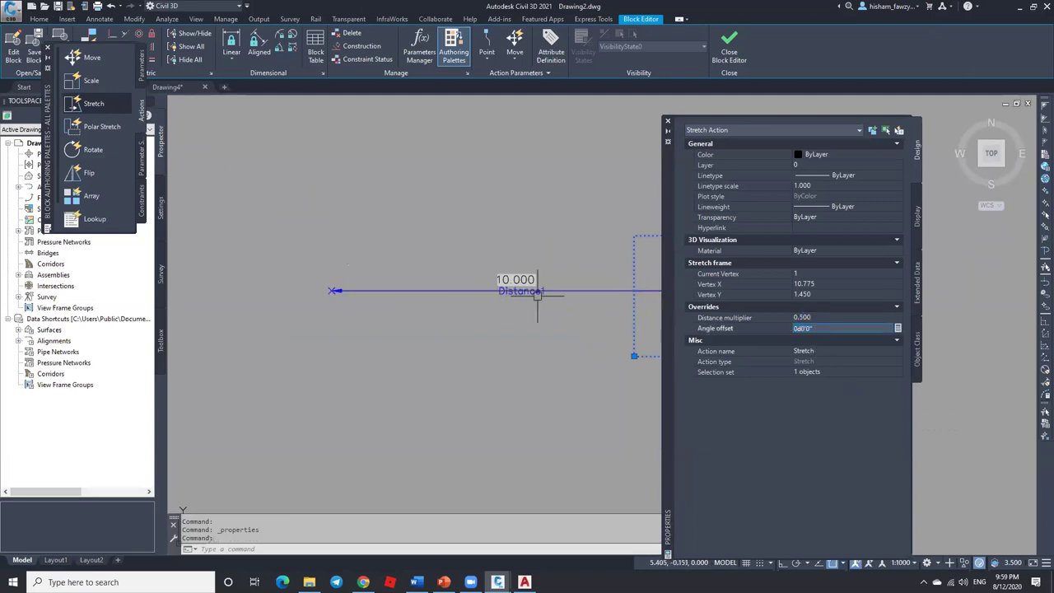
pyautogui.scroll(-3, 536, 288)
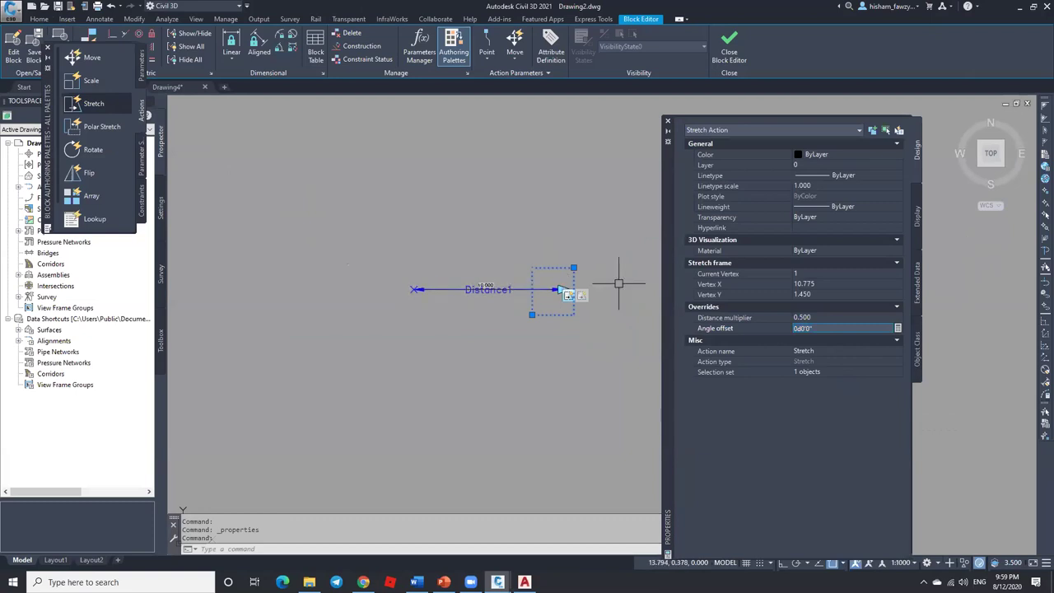
pyautogui.scroll(2, 490, 280)
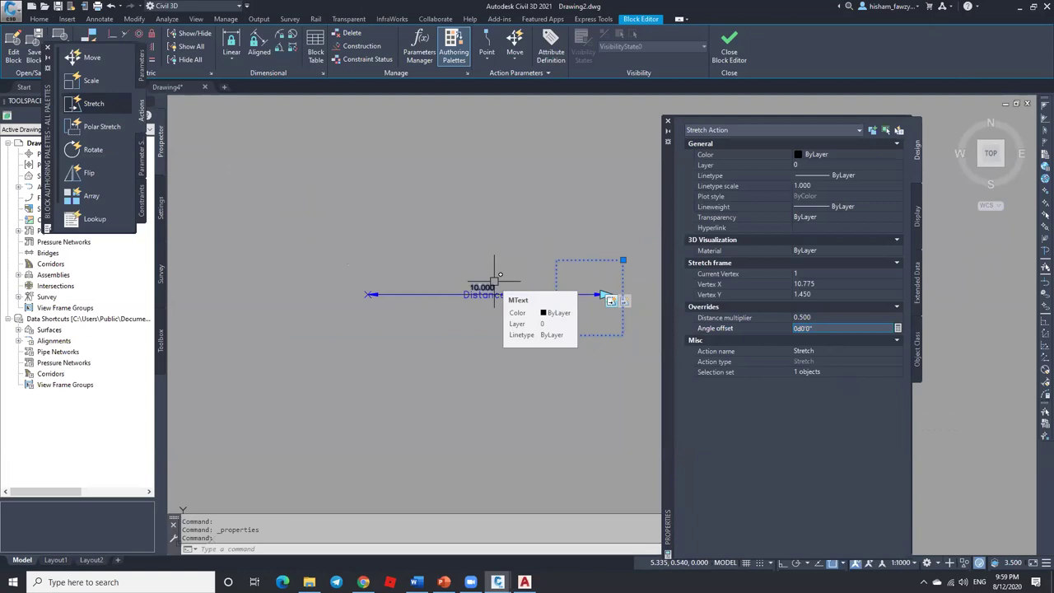
pyautogui.click(729, 58)
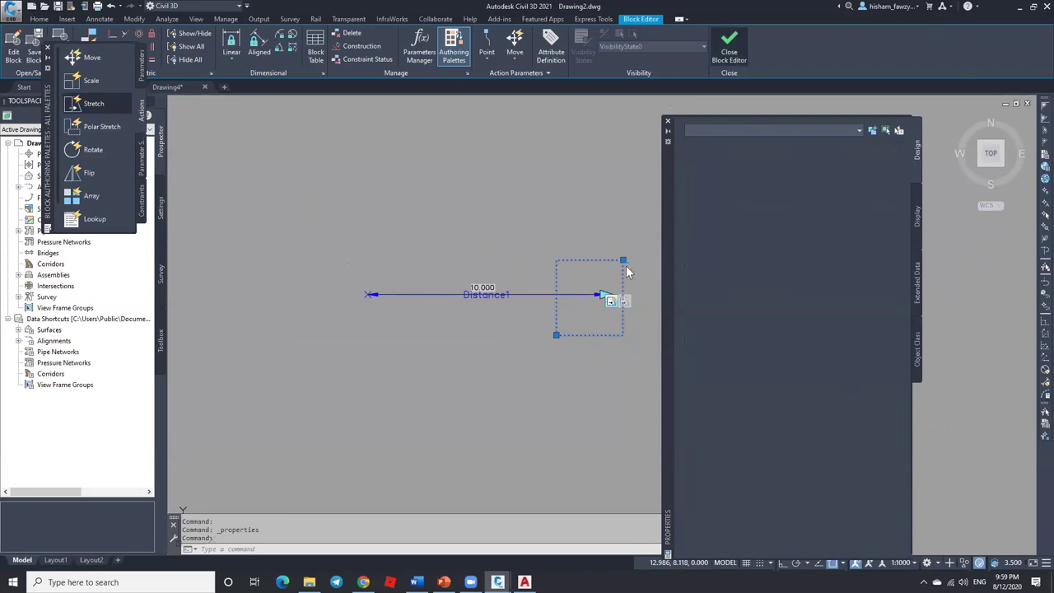
pyautogui.click(523, 271)
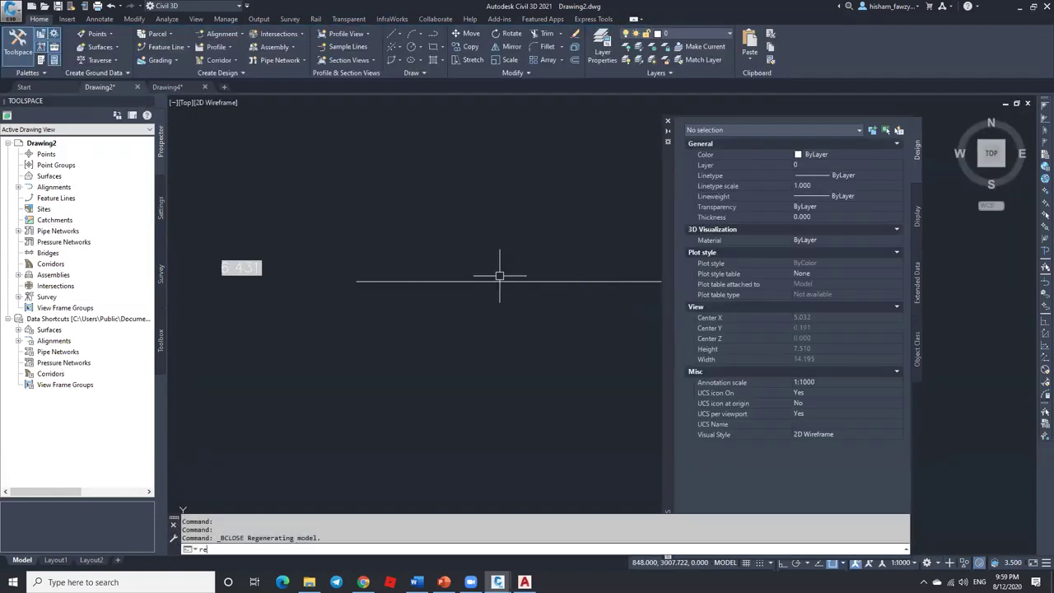
# Step: Undo the block and grip changes with Ctrl+Z, then reopen the line block definition for editing
pyautogui.hotkey('ctrl', 'z')
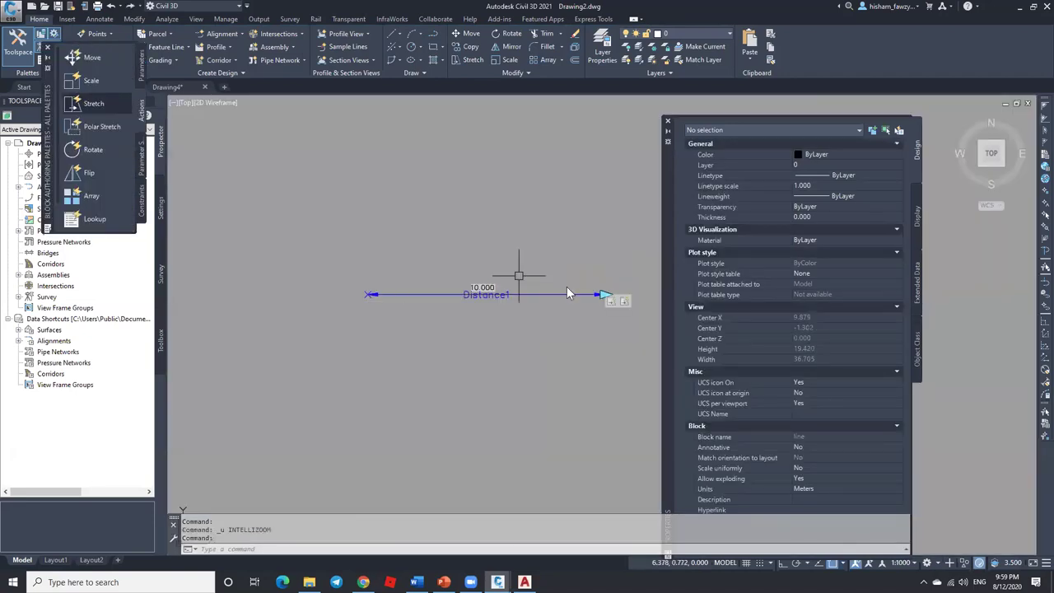
pyautogui.hotkey('ctrl', 'z')
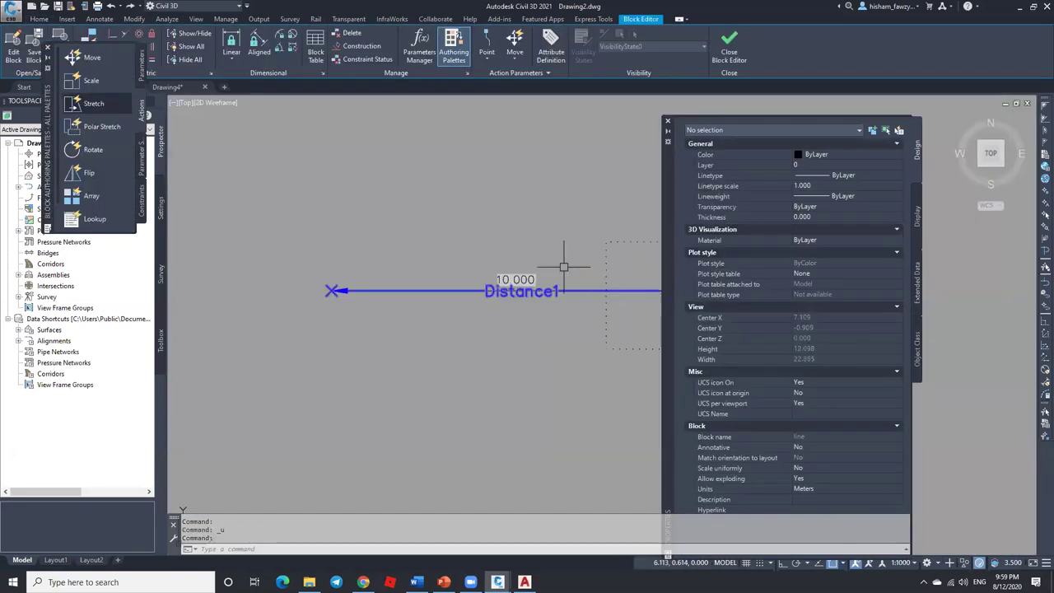
pyautogui.click(666, 121)
pyautogui.hotkey('ctrl', 'z')
pyautogui.hotkey('ctrl', 'z')
pyautogui.hotkey('ctrl', 'z')
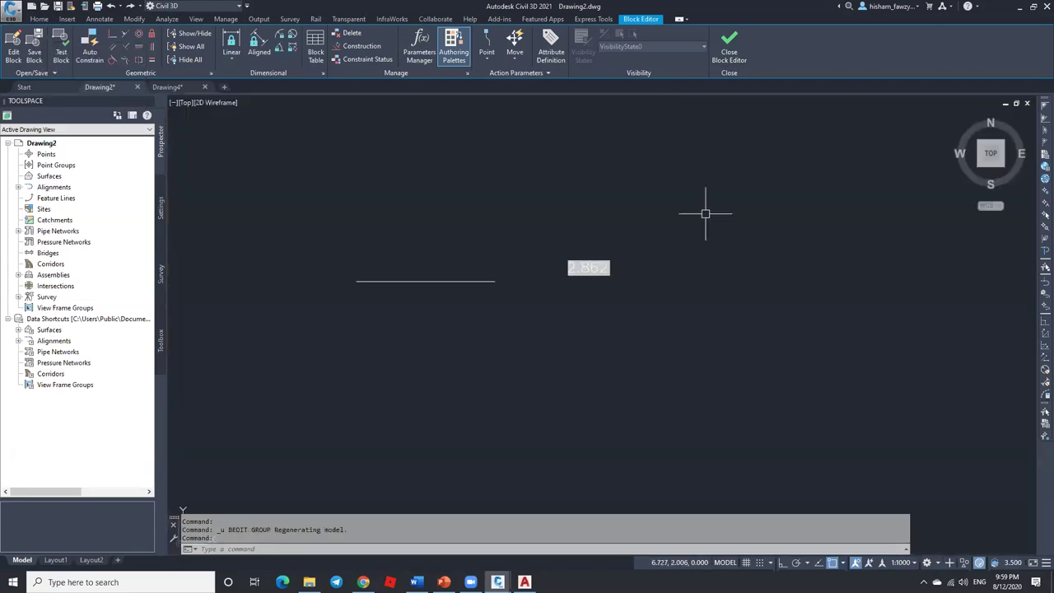
pyautogui.hotkey('ctrl', 'z')
pyautogui.doubleClick(647, 280)
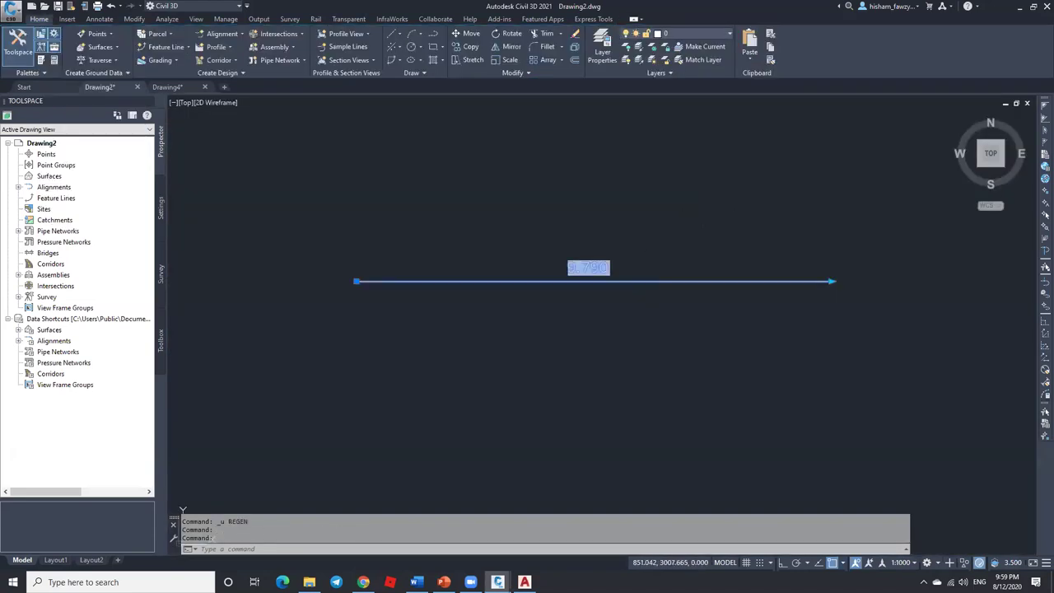
pyautogui.click(519, 364)
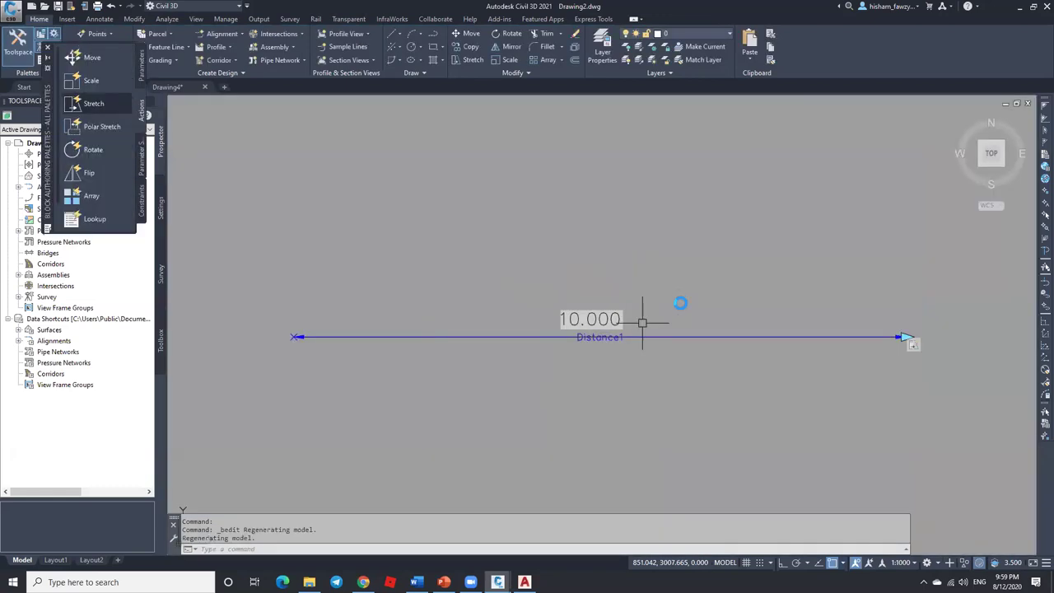
# Step: Add a stretch action tied to Distance1's end point, framing the right end and the line
pyautogui.click(93, 105)
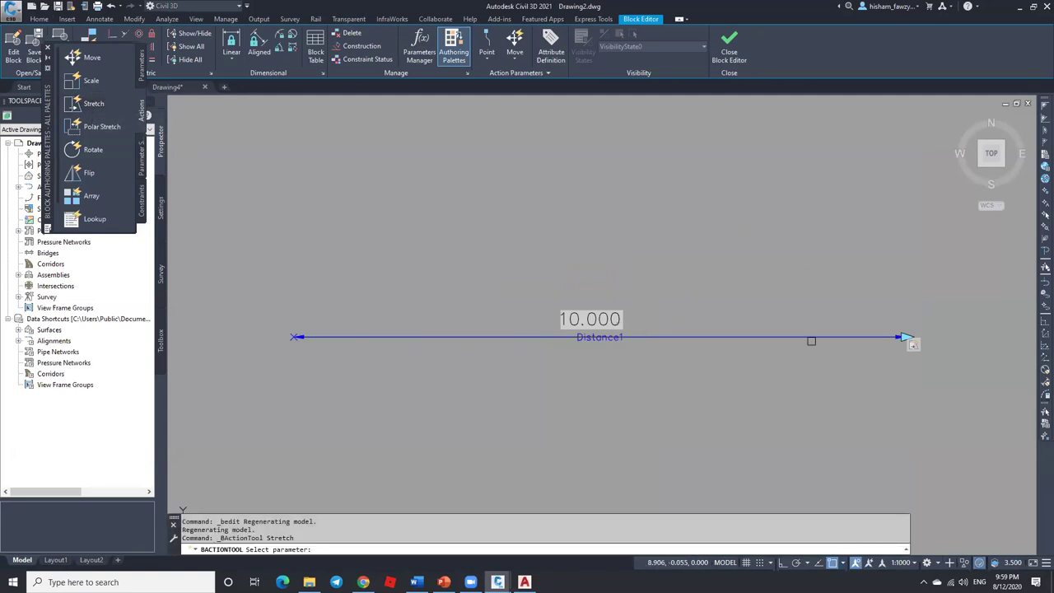
pyautogui.click(810, 334)
pyautogui.click(905, 336)
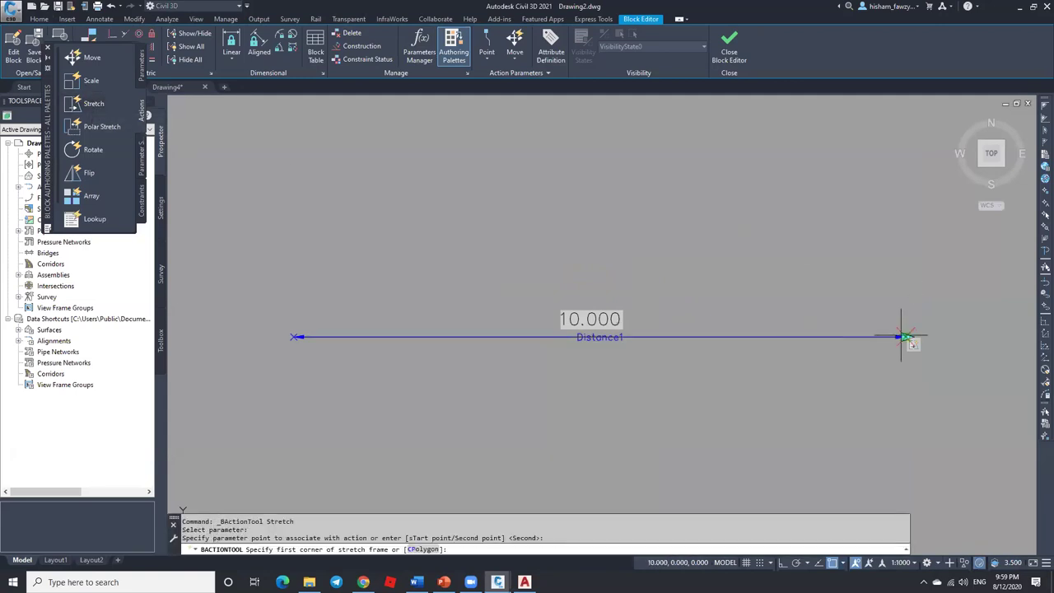
pyautogui.click(977, 247)
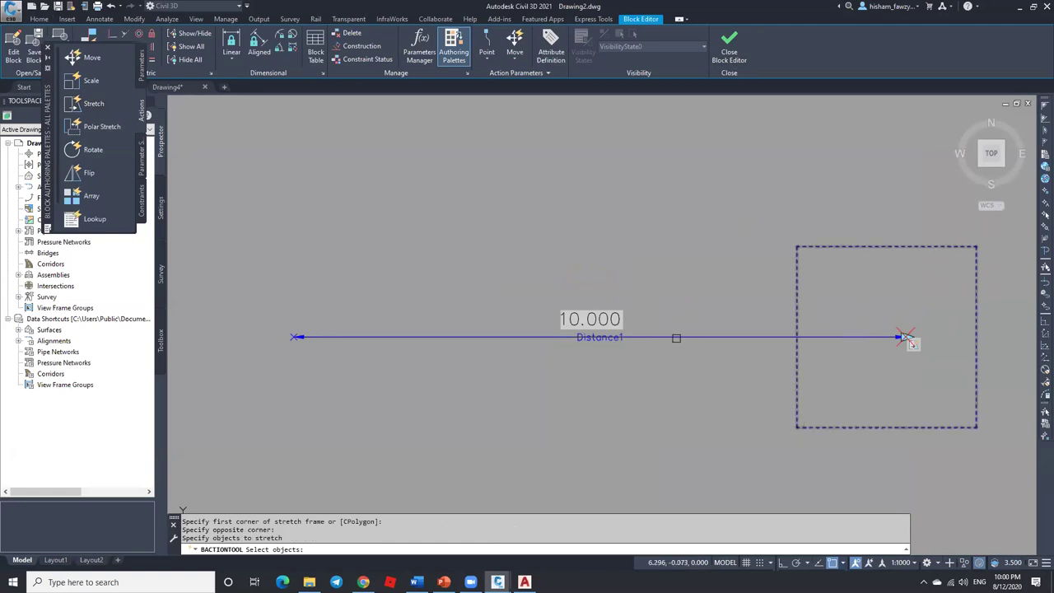
pyautogui.click(606, 319)
pyautogui.press('Return')
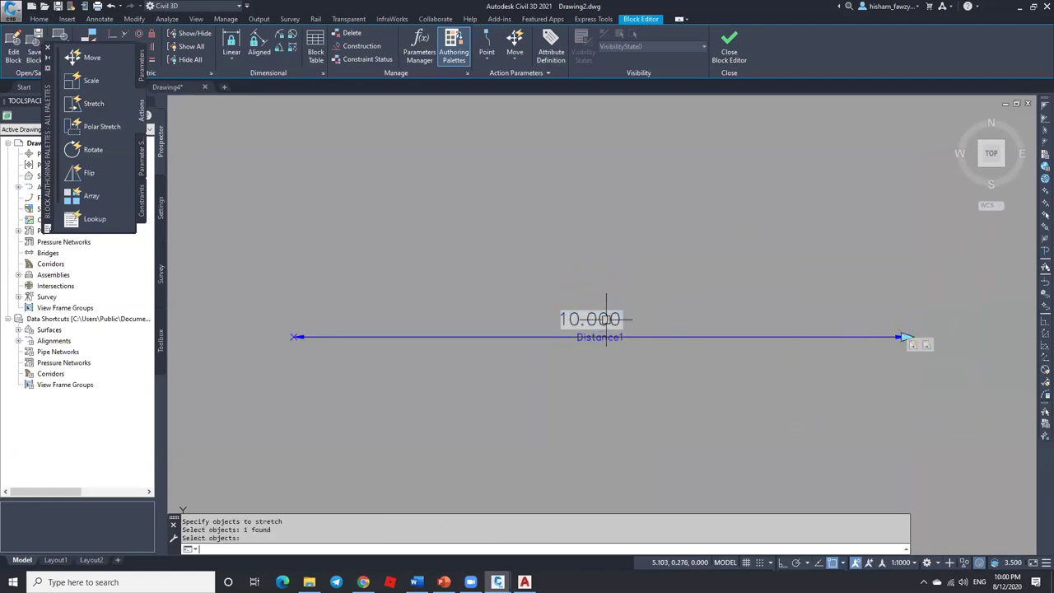
pyautogui.press('Return')
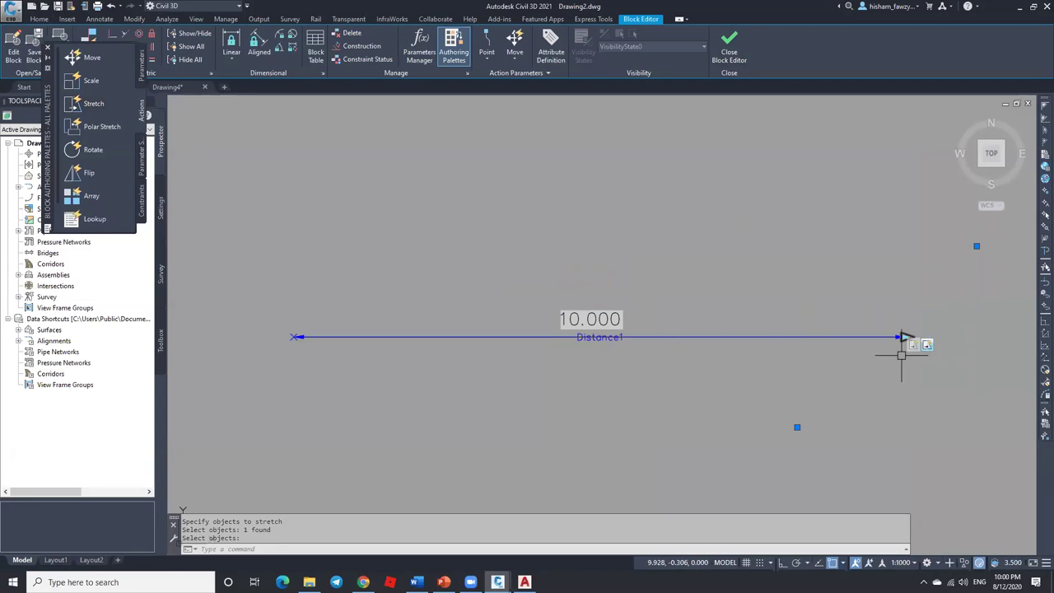
# Step: Set the Stretch1 distance multiplier to 0.5 and close the Block Editor
pyautogui.doubleClick(905, 339)
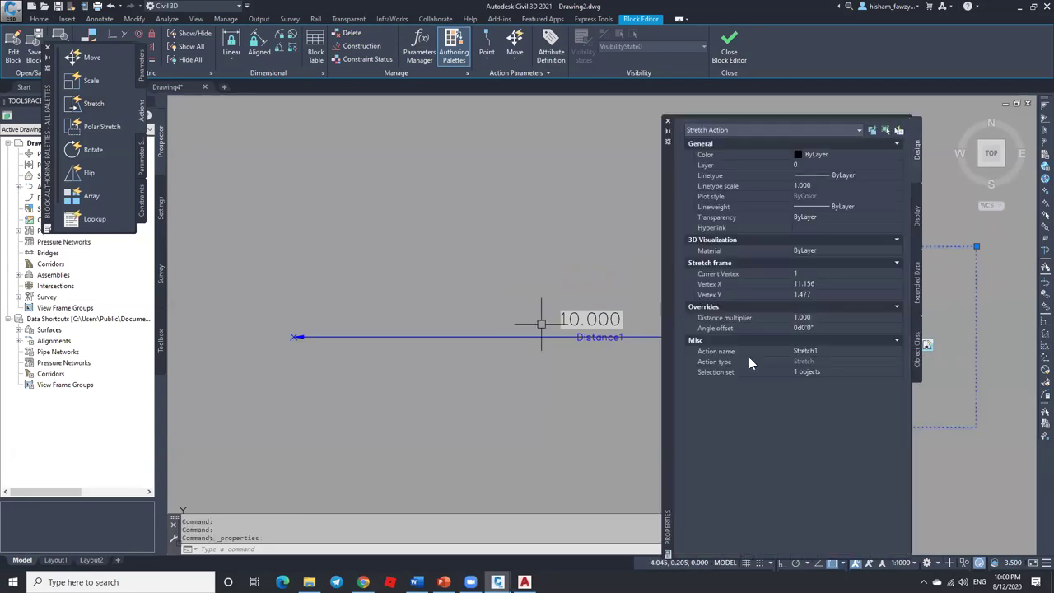
pyautogui.click(830, 317)
pyautogui.write('.5')
pyautogui.press('Return')
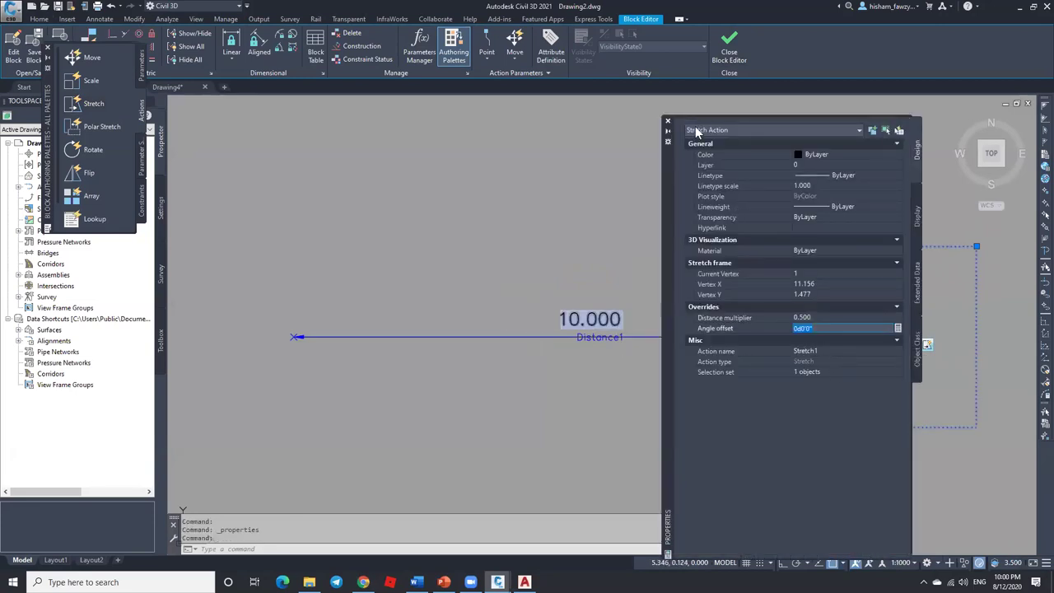
pyautogui.click(730, 51)
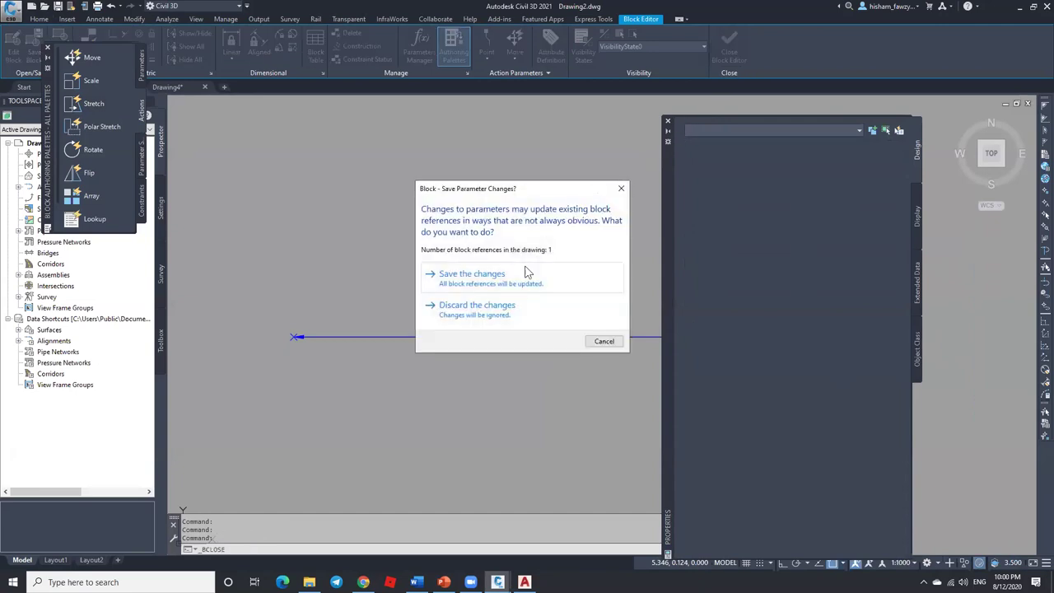
# Step: Save the block changes, close Properties, drag the line's end grip and run REGEN
pyautogui.click(527, 271)
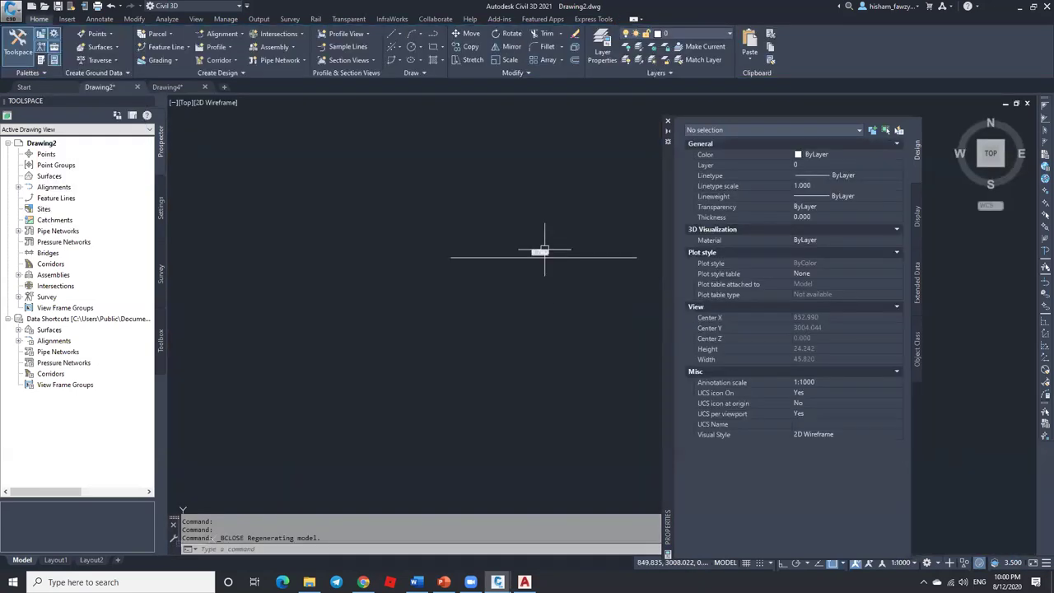
pyautogui.click(666, 122)
pyautogui.click(602, 256)
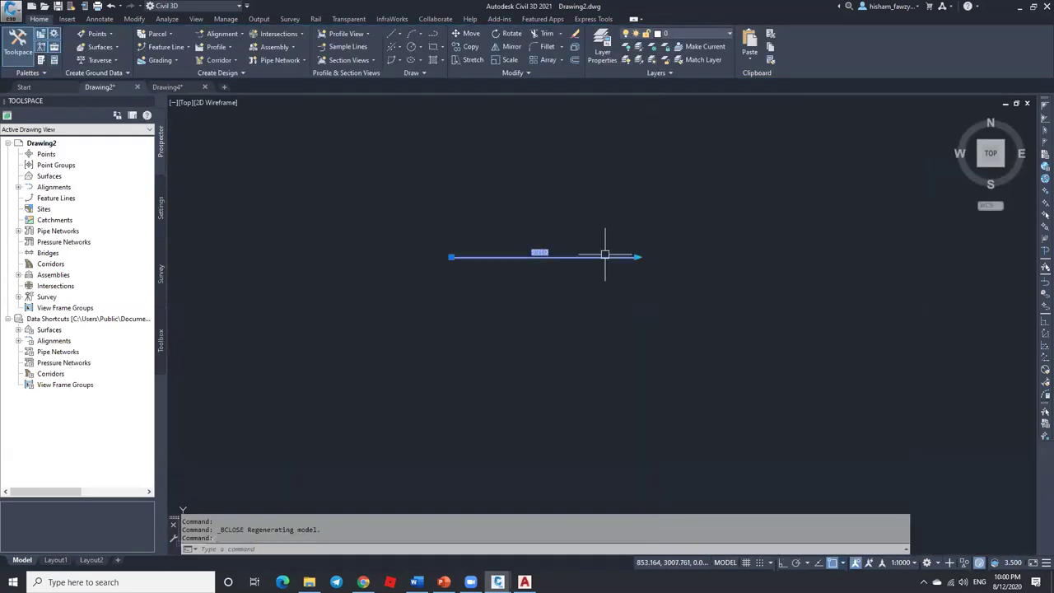
pyautogui.click(635, 257)
pyautogui.click(504, 264)
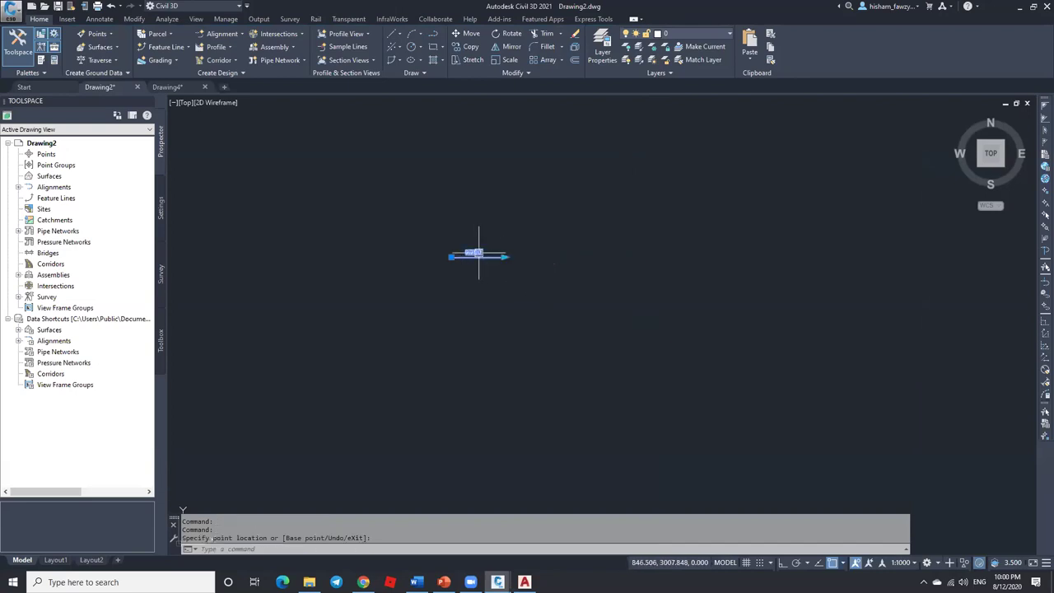
pyautogui.write('RE')
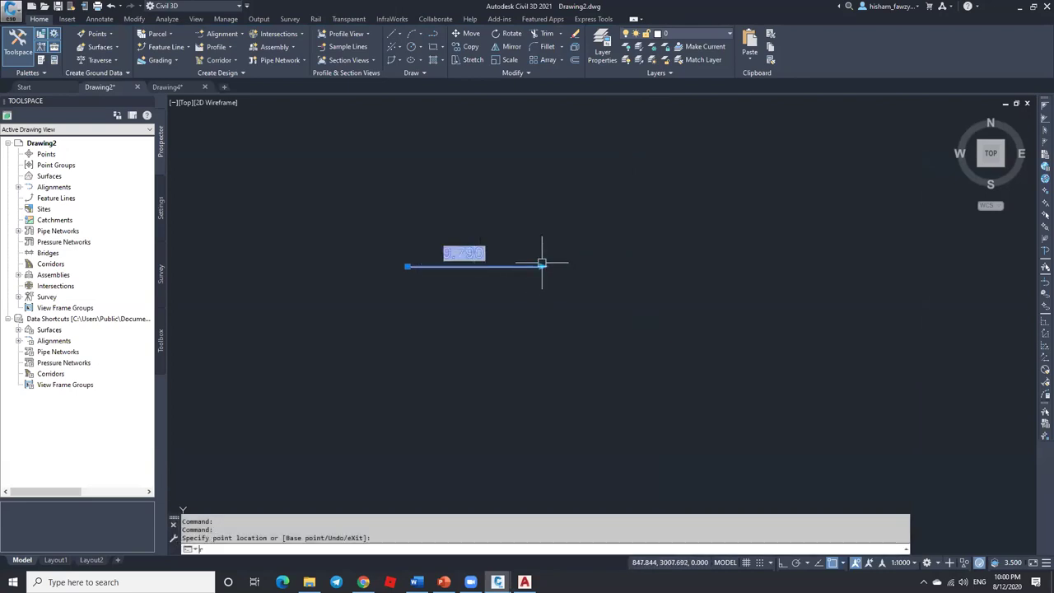
pyautogui.press('Return')
# Step: Lengthen the line to the right and regenerate so its label reads 4.317
pyautogui.scroll(4, 464, 238)
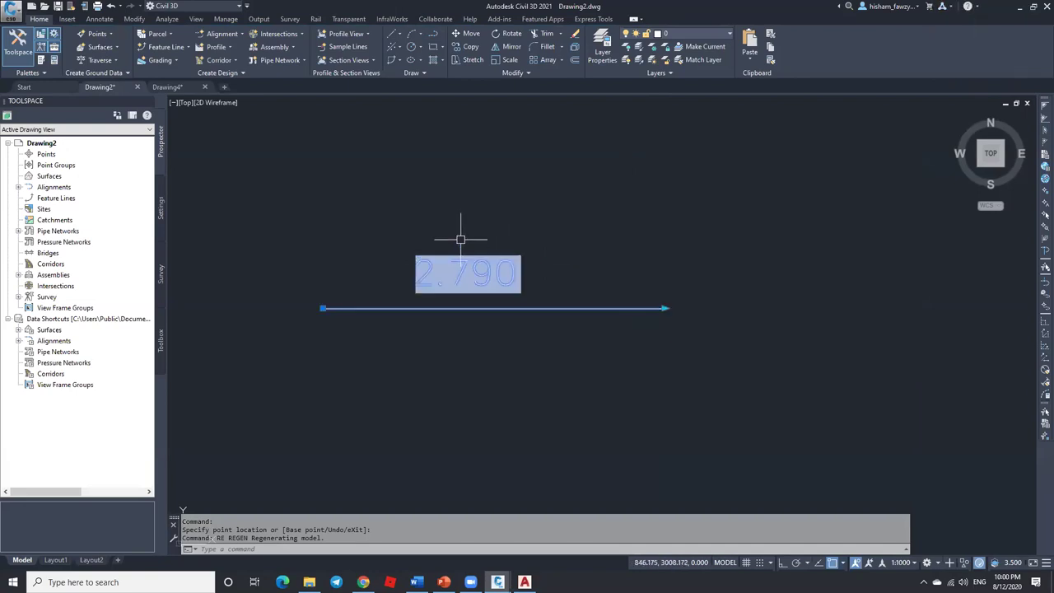
pyautogui.click(666, 308)
pyautogui.click(853, 308)
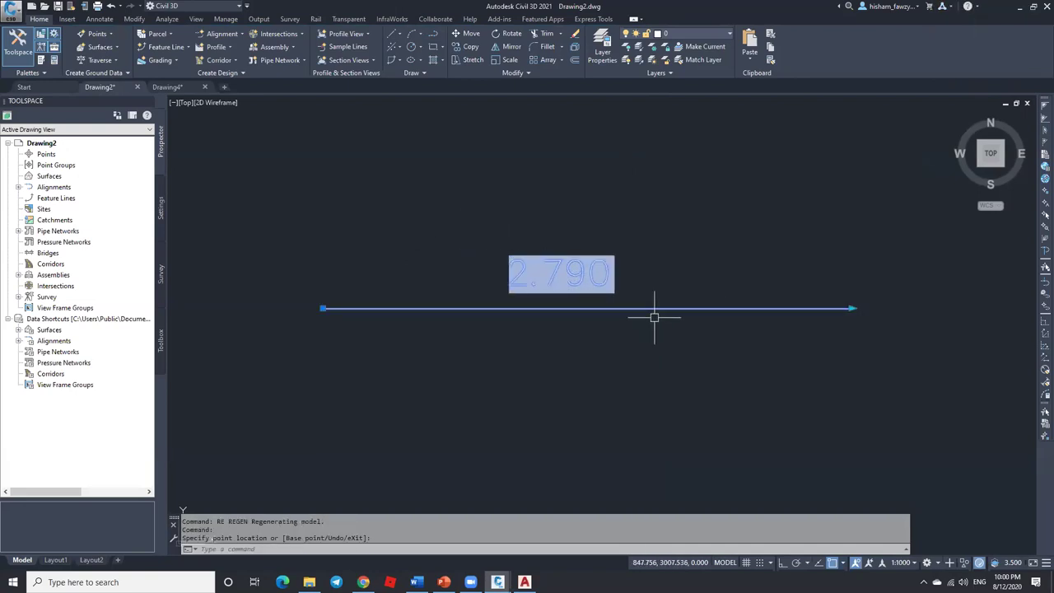
pyautogui.write('re')
pyautogui.press('Return')
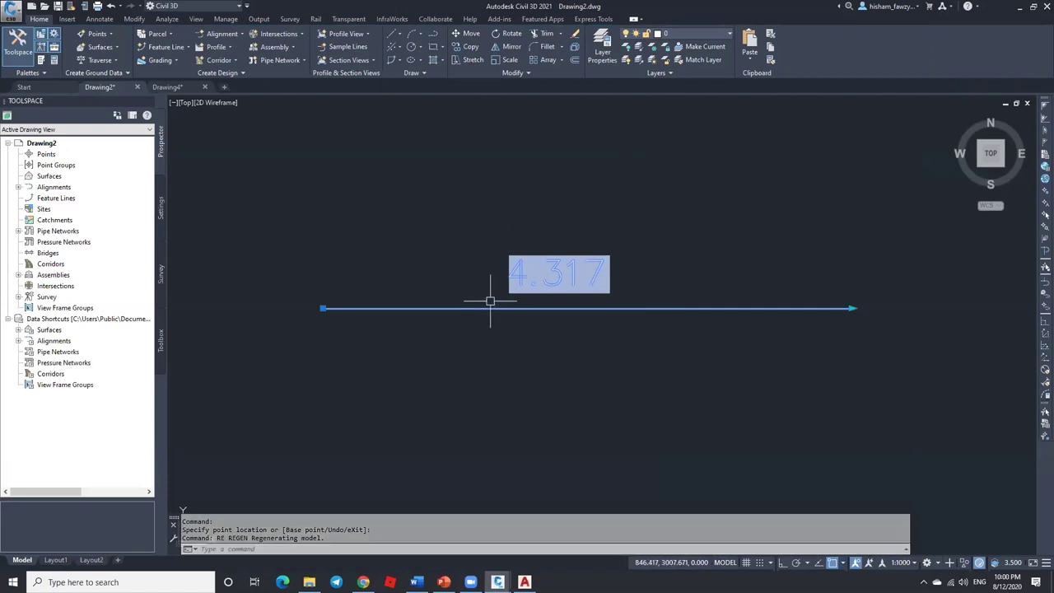
pyautogui.press('Escape')
pyautogui.scroll(-3, 352, 235)
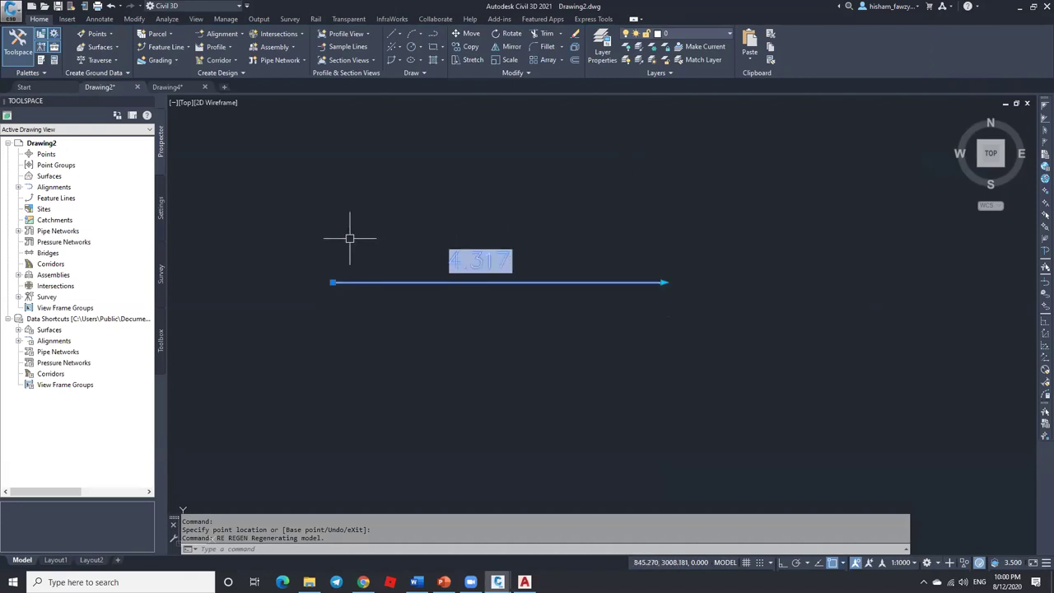
pyautogui.scroll(2, 433, 223)
# Step: Start the PL polyline command
pyautogui.write('pl')
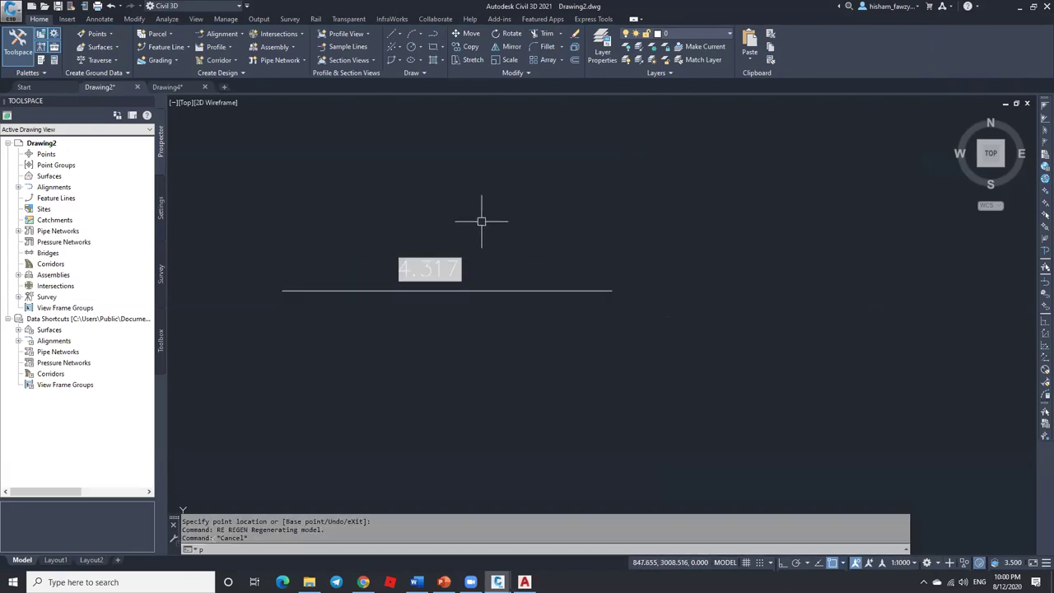
pyautogui.press('Return')
pyautogui.scroll(-5, 464, 329)
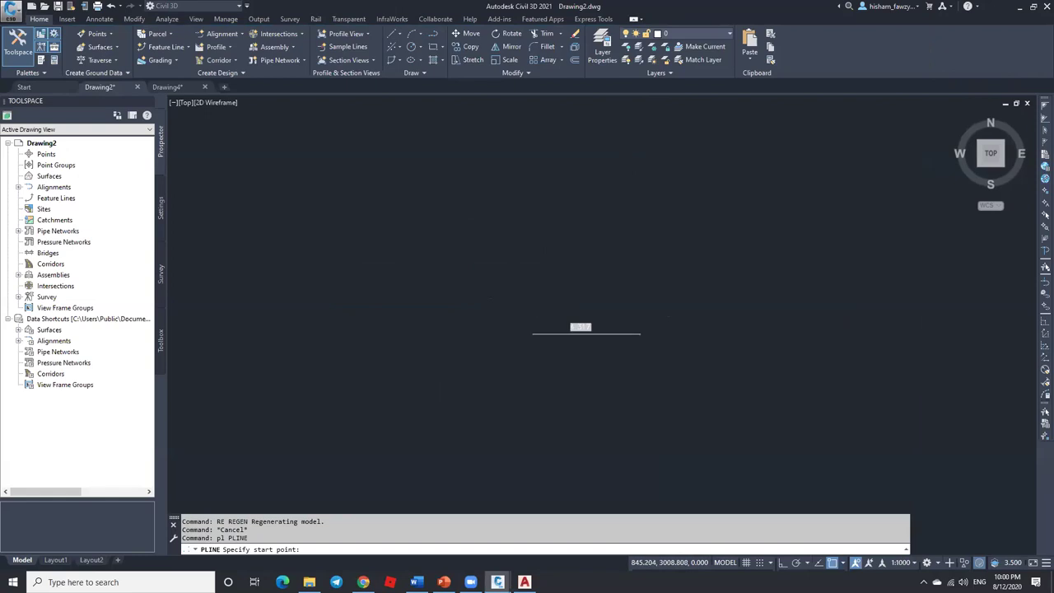
# Step: Draw a six-vertex zigzag polyline with three peaks above the 4.317 line and centre the view
pyautogui.scroll(5, 535, 313)
pyautogui.click(541, 326)
pyautogui.click(600, 242)
pyautogui.click(656, 316)
pyautogui.click(721, 234)
pyautogui.click(792, 310)
pyautogui.click(932, 313)
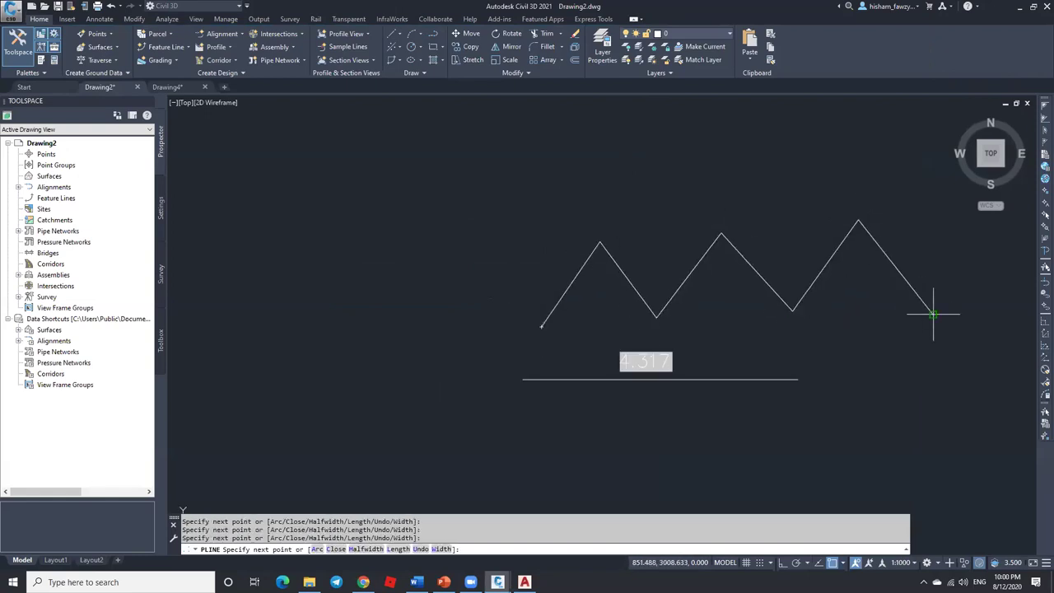
pyautogui.press('Escape')
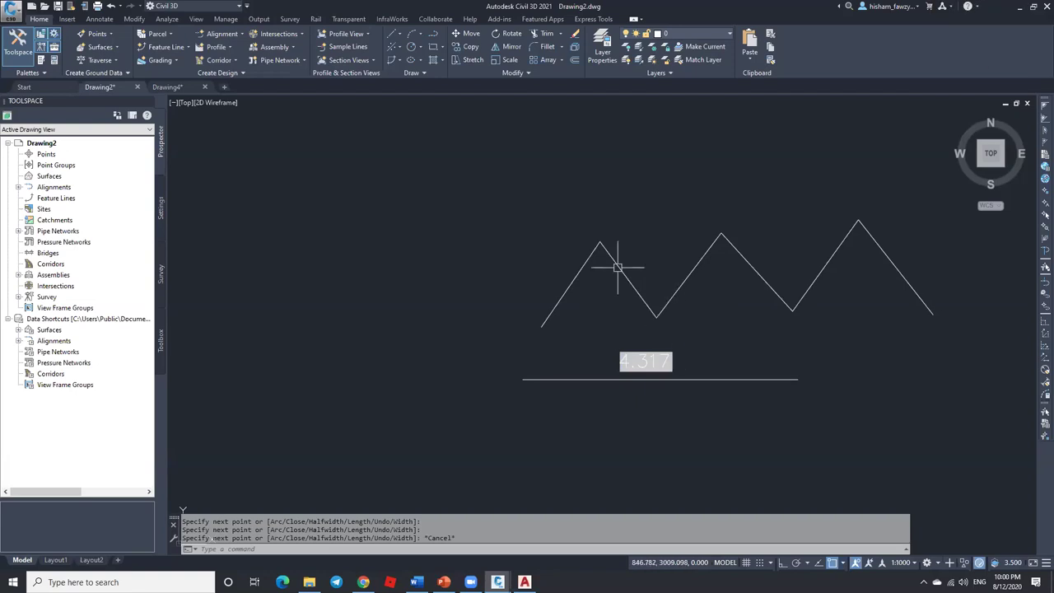
pyautogui.moveTo(682, 205); pyautogui.dragTo(552, 193, button='middle')
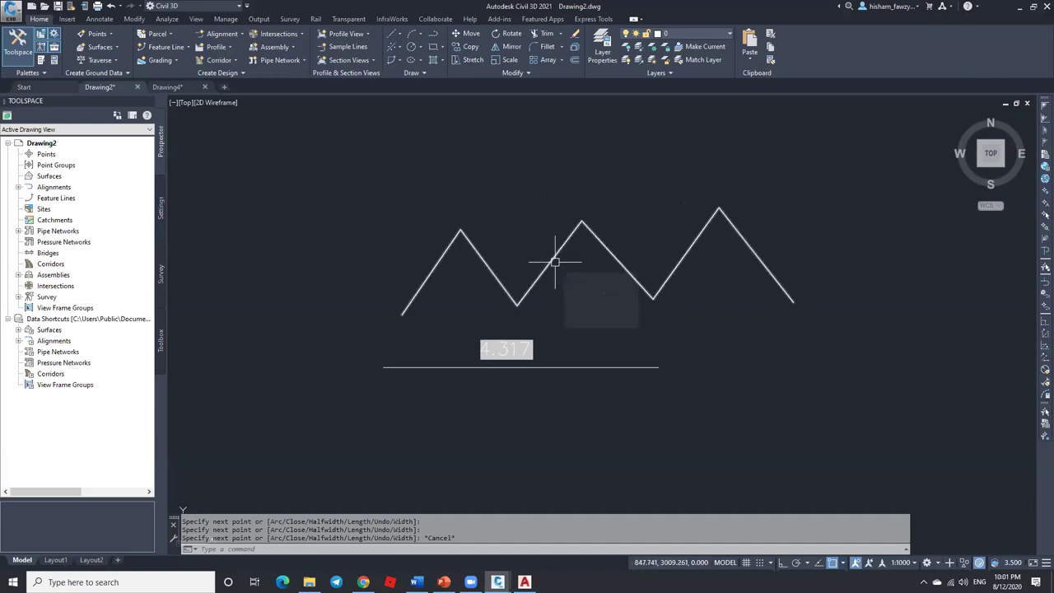
pyautogui.click(108, 20)
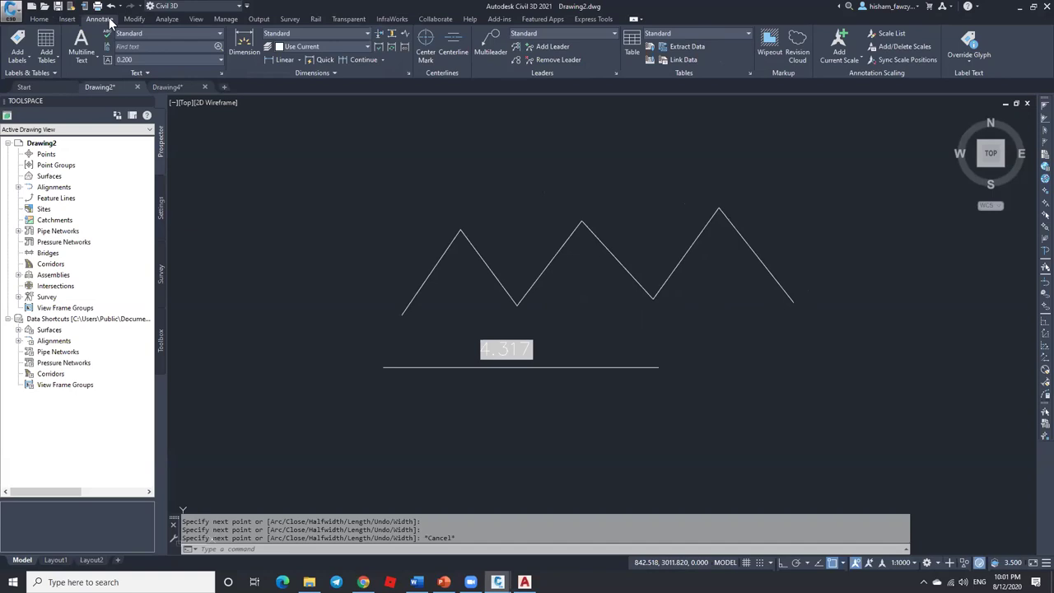
# Step: In Add Labels, set Feature to Line and Curve and the line label style to Distance Only
pyautogui.click(27, 64)
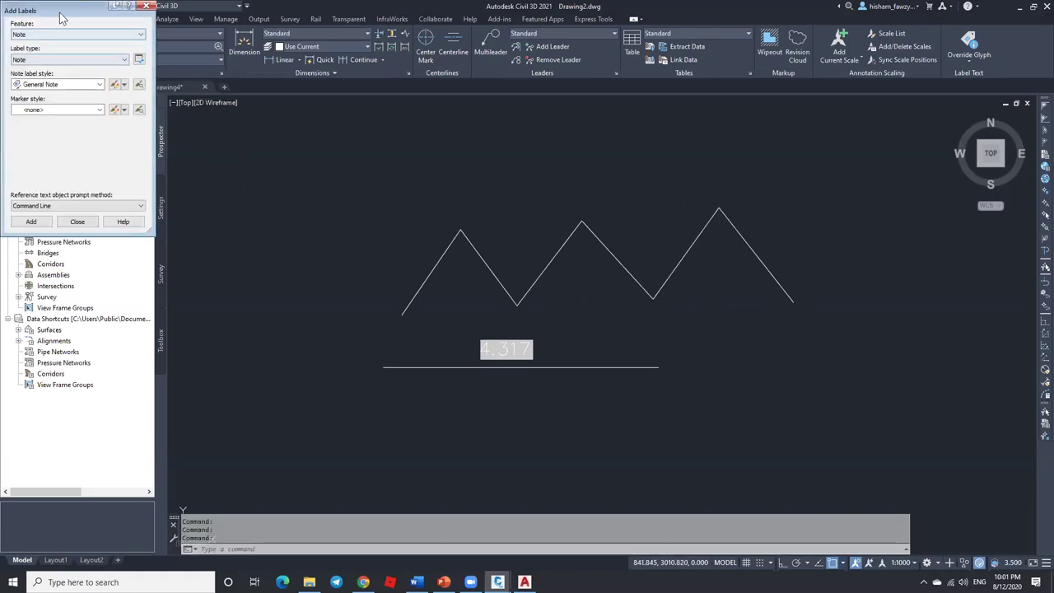
pyautogui.click(251, 132)
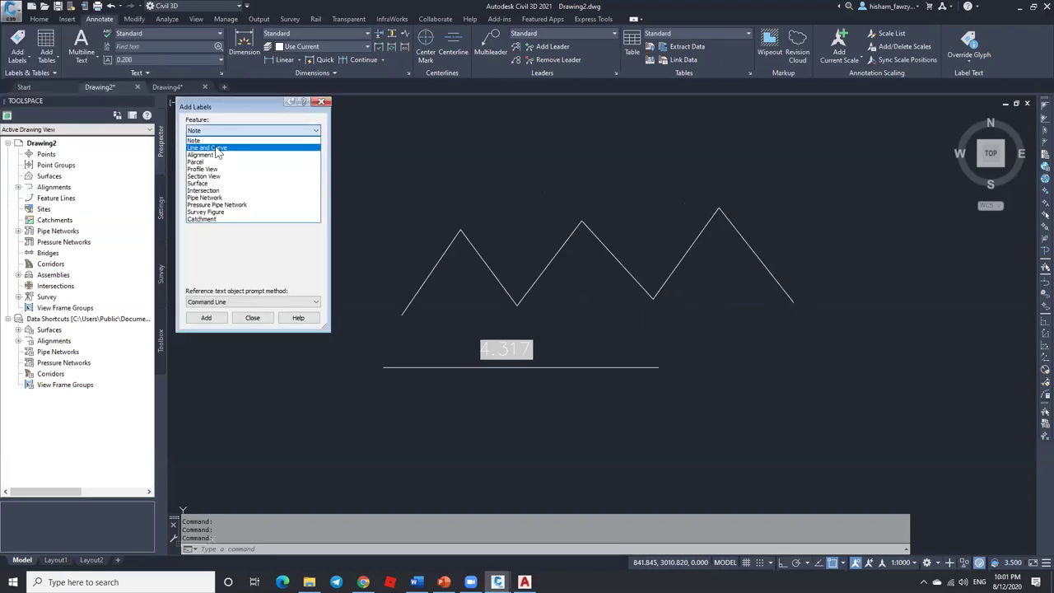
pyautogui.click(216, 148)
pyautogui.click(237, 181)
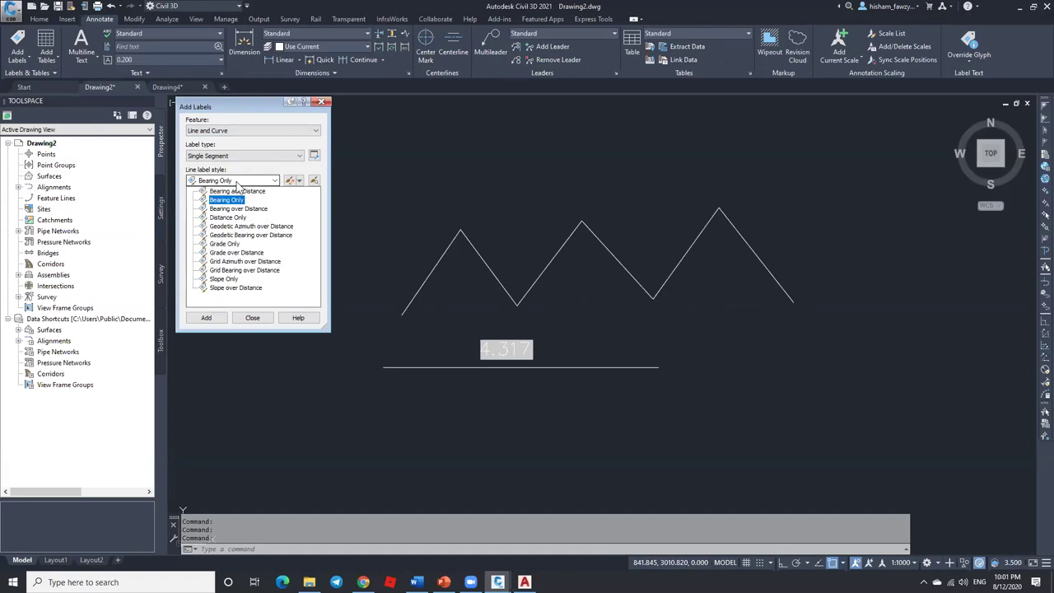
pyautogui.click(236, 182)
pyautogui.click(239, 180)
pyautogui.click(240, 218)
# Step: Set the curve style to Radius Only and label type Multiple Segment, then label the zigzag
pyautogui.click(234, 206)
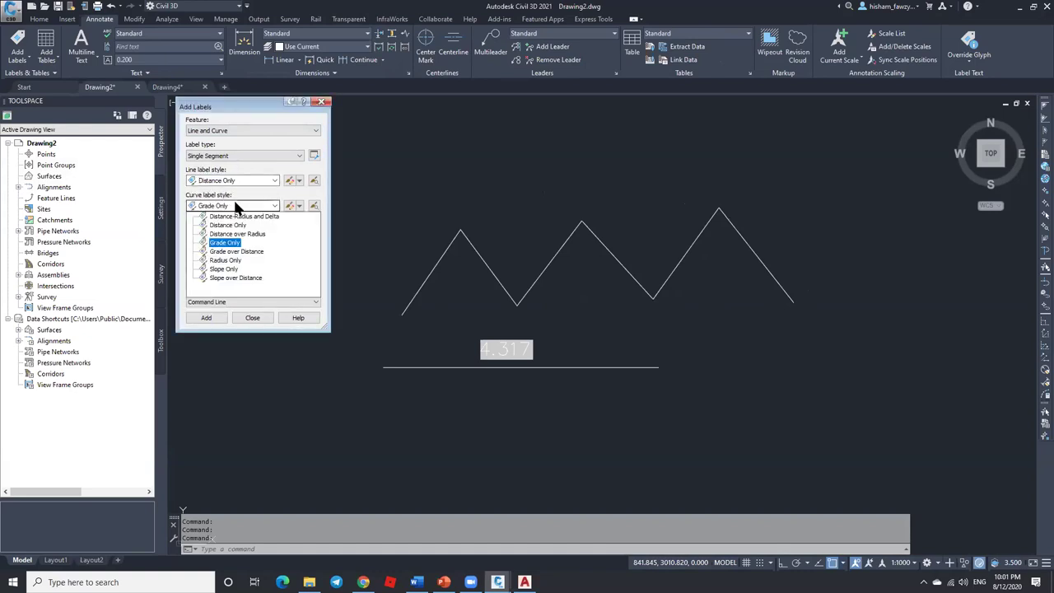
pyautogui.scroll(-4, 246, 234)
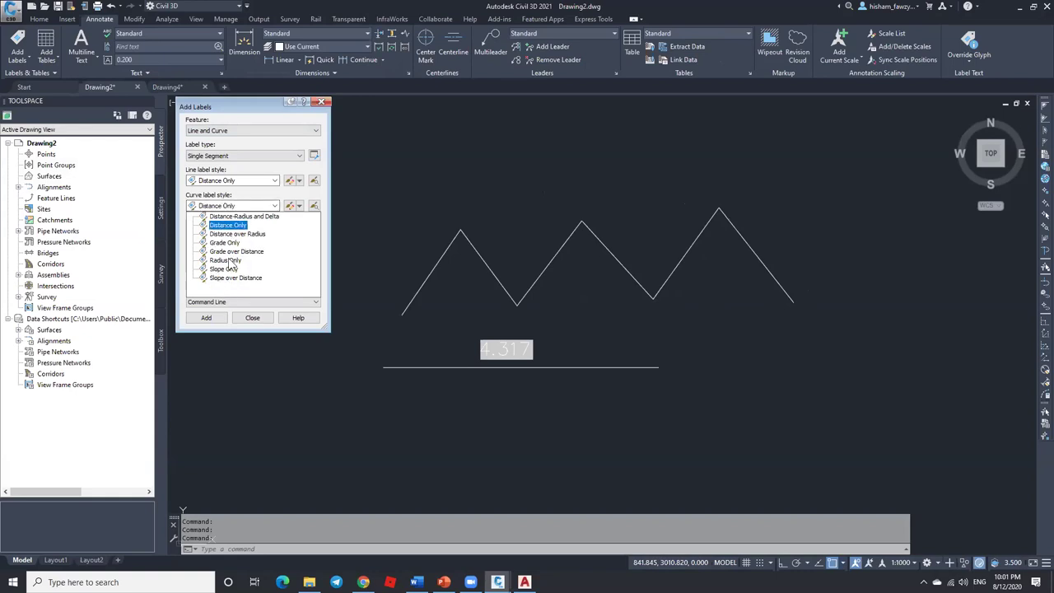
pyautogui.click(247, 260)
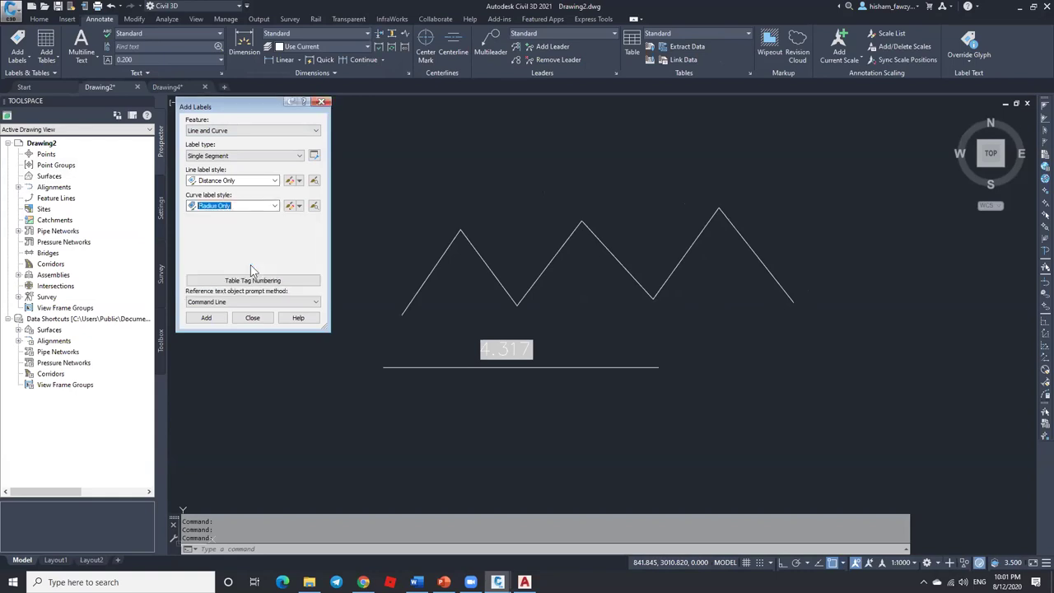
pyautogui.click(243, 158)
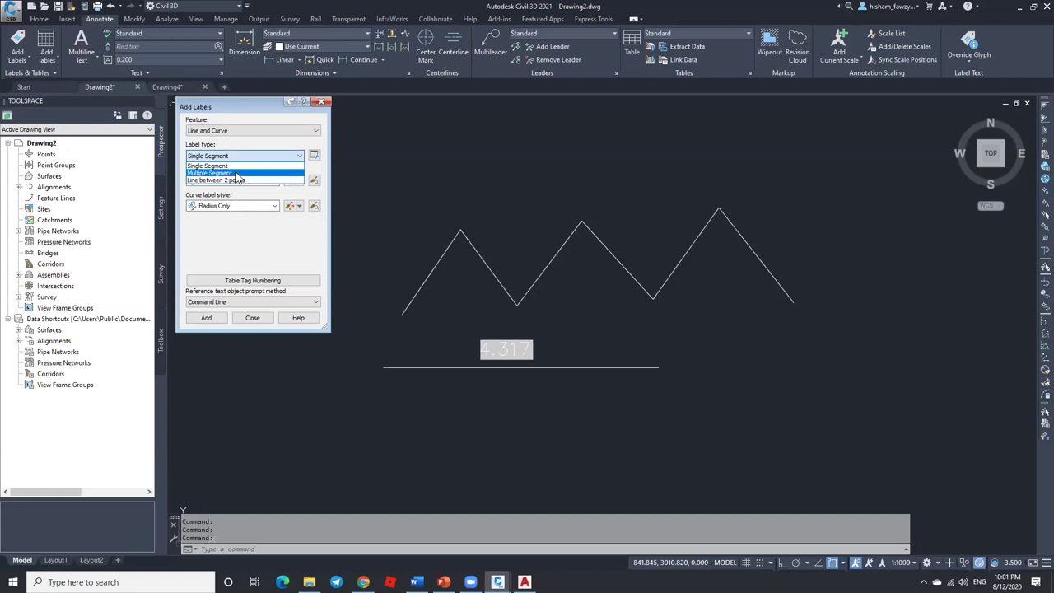
pyautogui.click(236, 173)
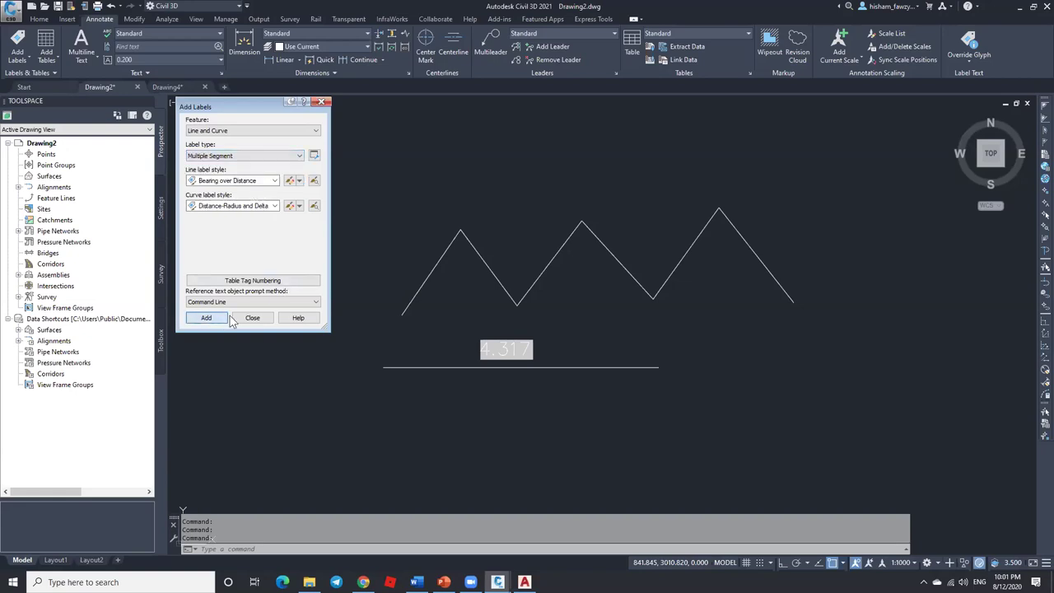
pyautogui.click(205, 316)
pyautogui.scroll(-5, 444, 268)
pyautogui.scroll(-4, 474, 261)
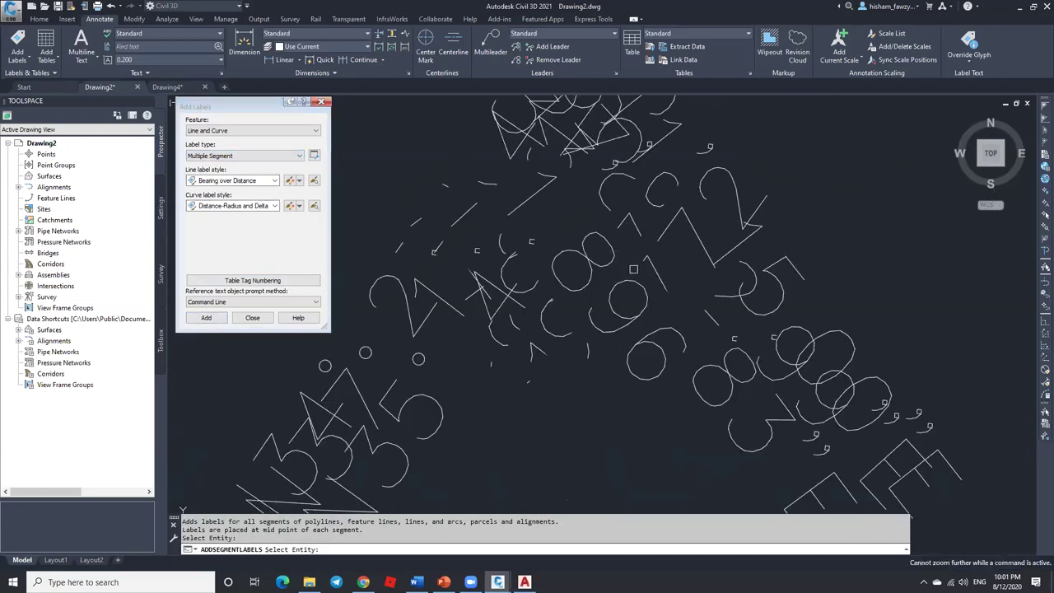
pyautogui.press('Escape')
# Step: Set the annotation scale to 1:20 so the segment labels read legibly
pyautogui.click(903, 562)
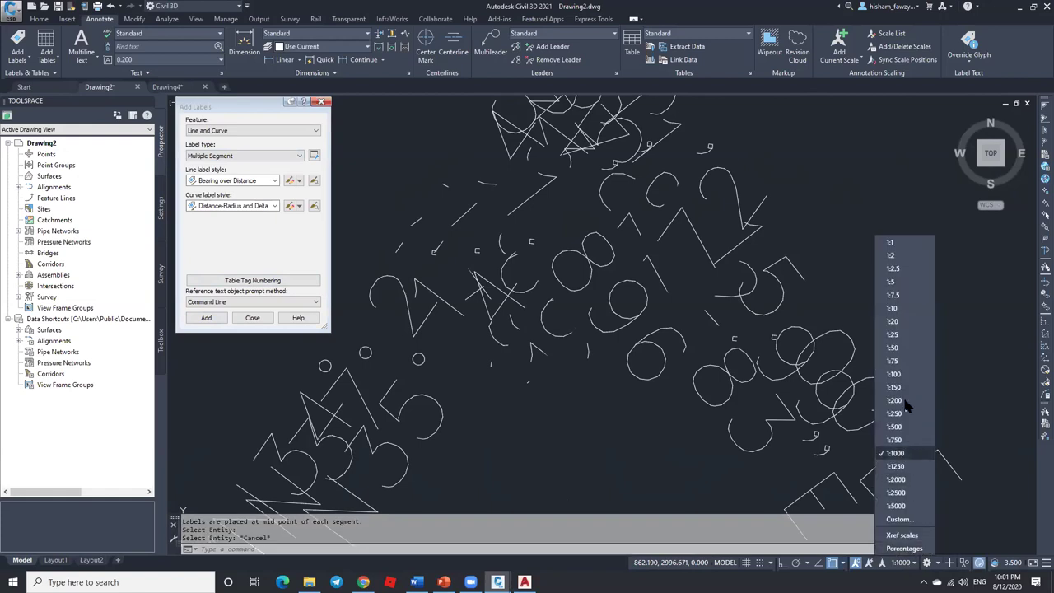
pyautogui.click(901, 285)
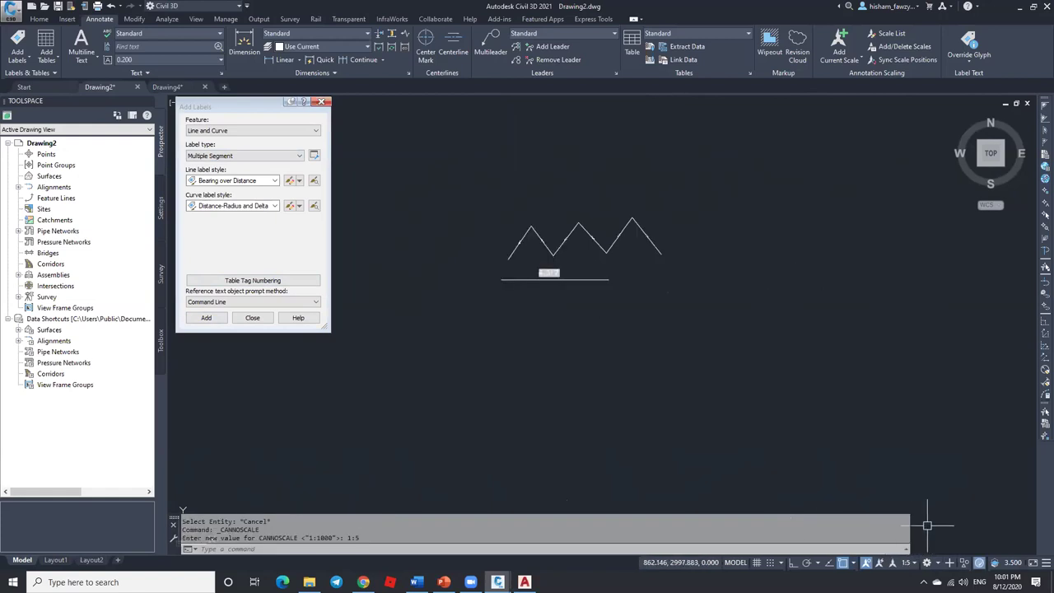
pyautogui.click(908, 562)
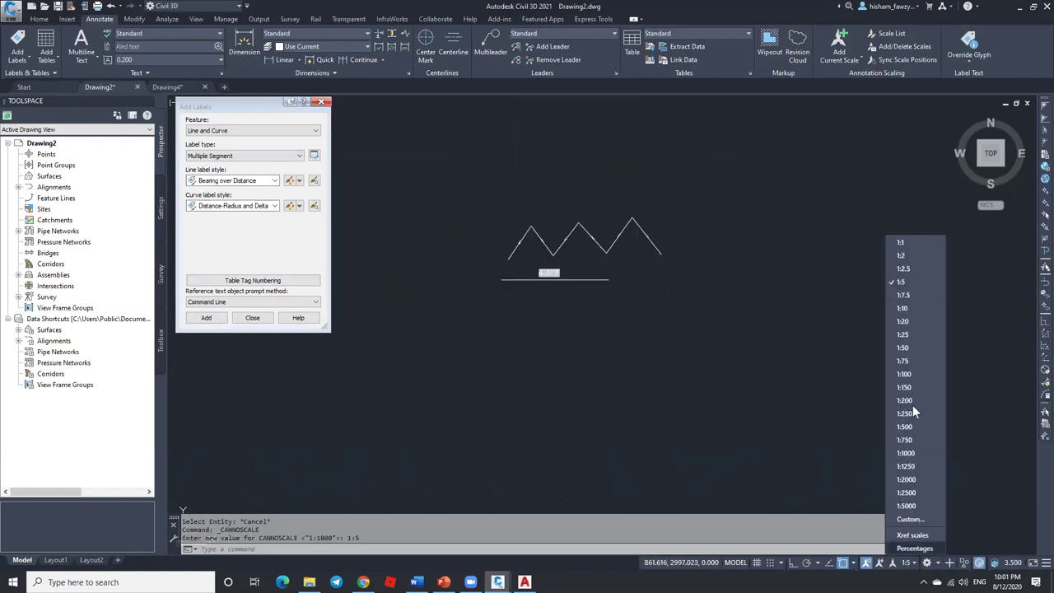
pyautogui.click(916, 322)
pyautogui.scroll(5, 543, 272)
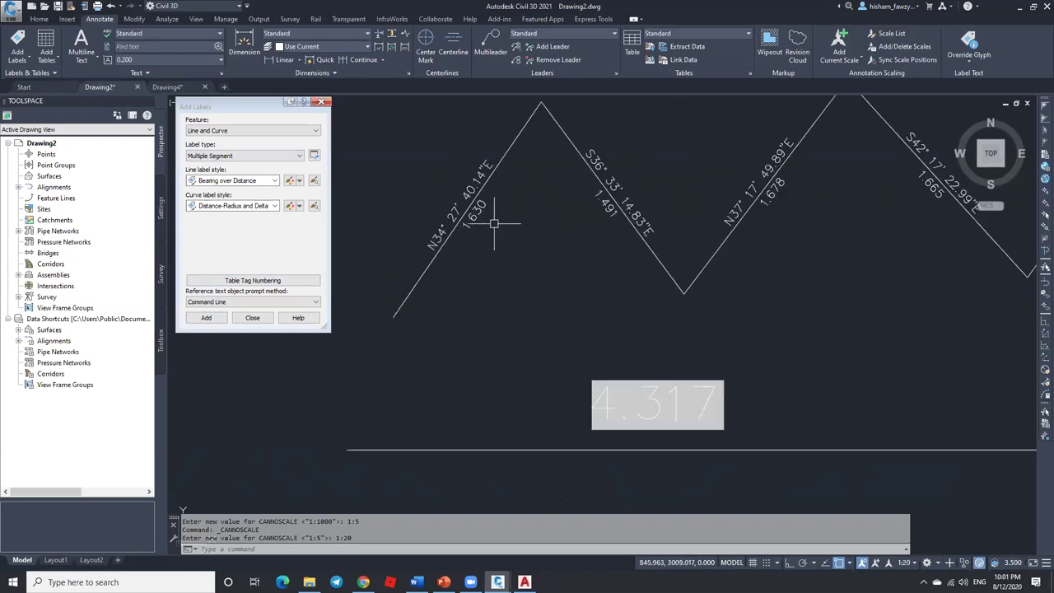
pyautogui.scroll(-2, 490, 280)
pyautogui.scroll(2, 486, 247)
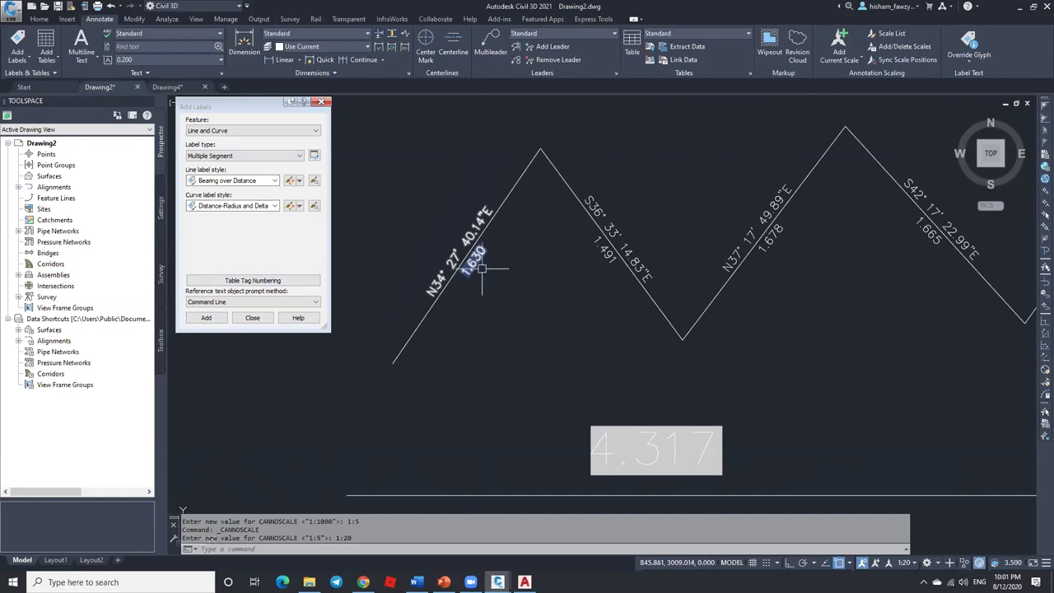
pyautogui.scroll(-1, 558, 235)
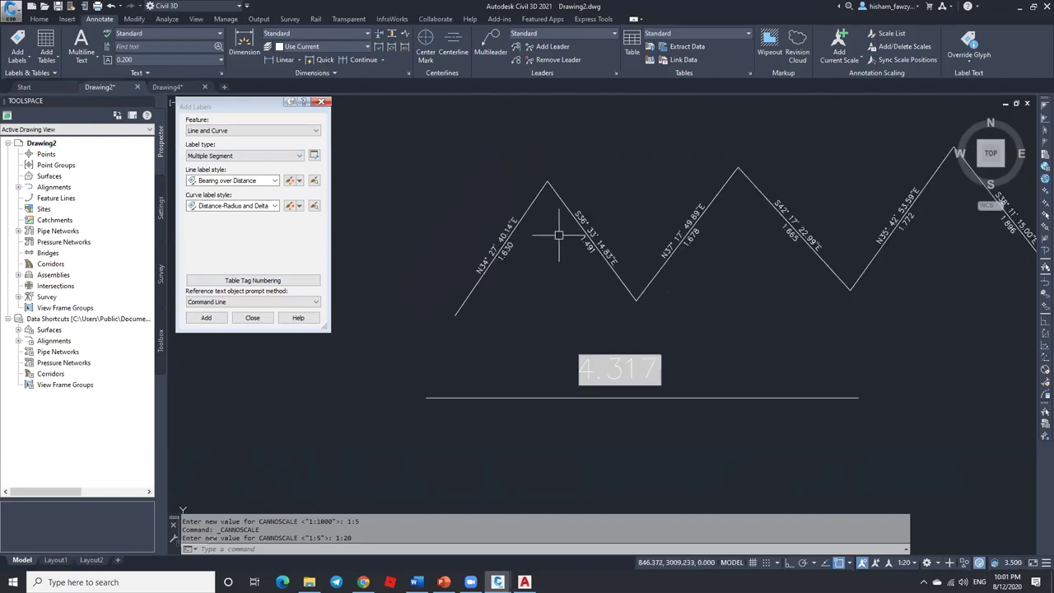
# Step: Move the zigzag's start point so the first leg measures 2.085
pyautogui.click(463, 303)
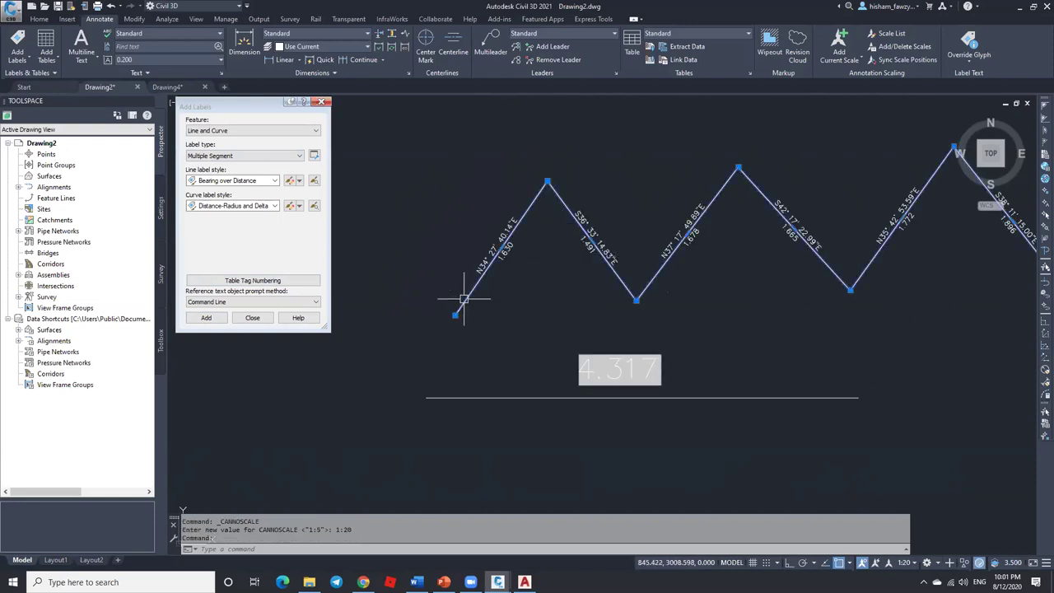
pyautogui.click(454, 314)
pyautogui.click(414, 182)
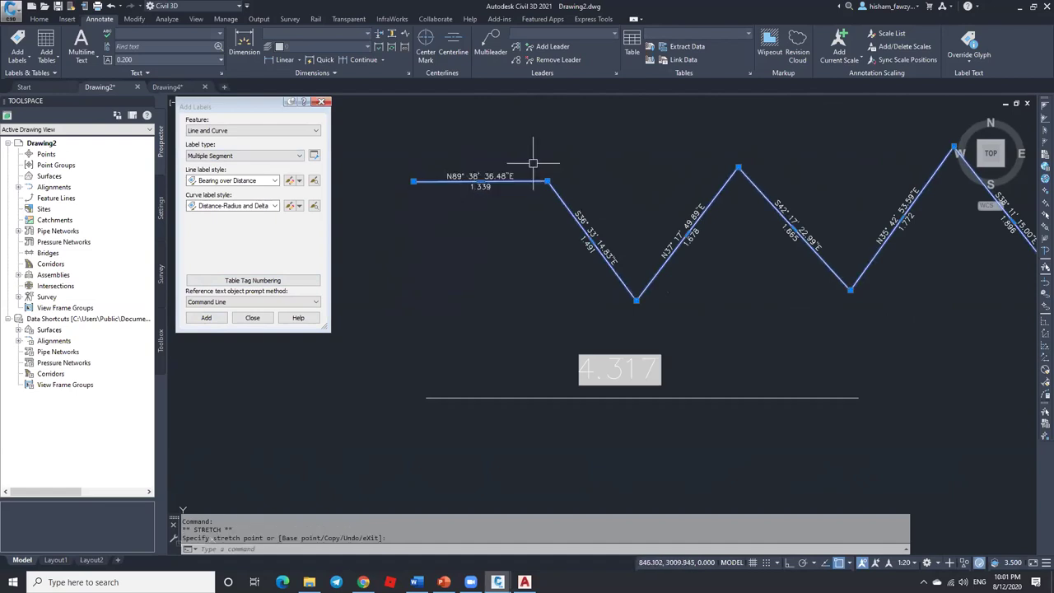
pyautogui.click(413, 181)
pyautogui.click(373, 293)
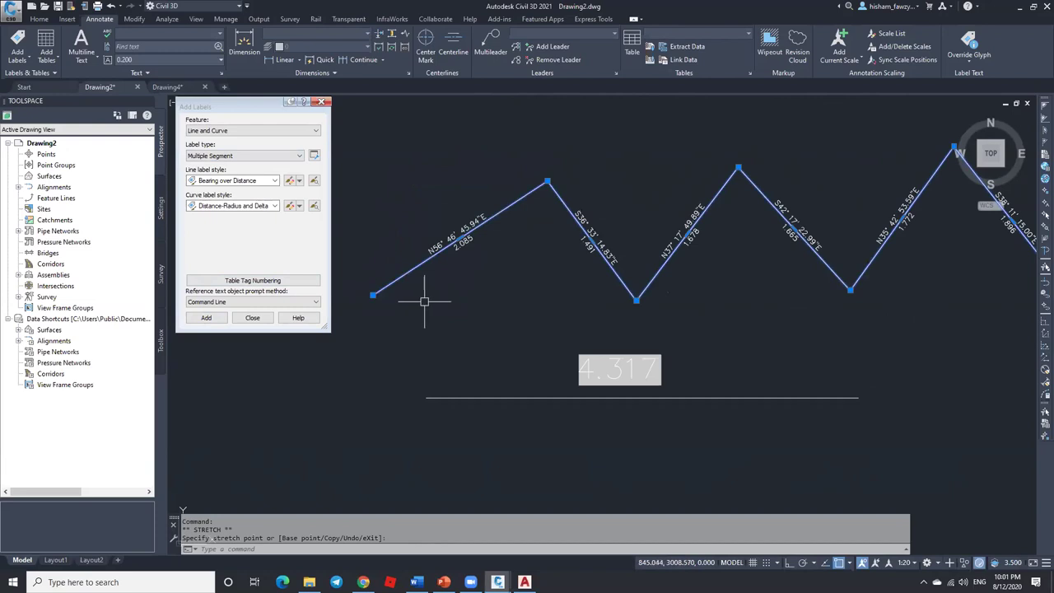
pyautogui.scroll(-2, 415, 286)
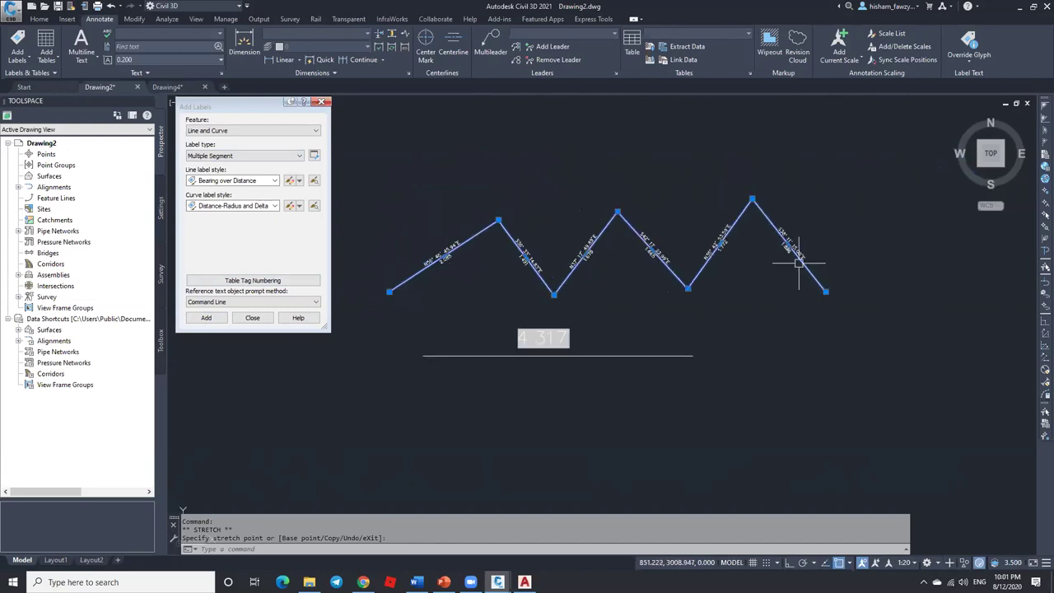
# Step: Convert the zigzag's last segment into an arc and move the labelling window aside
pyautogui.moveTo(786, 238)
pyautogui.click(826, 284)
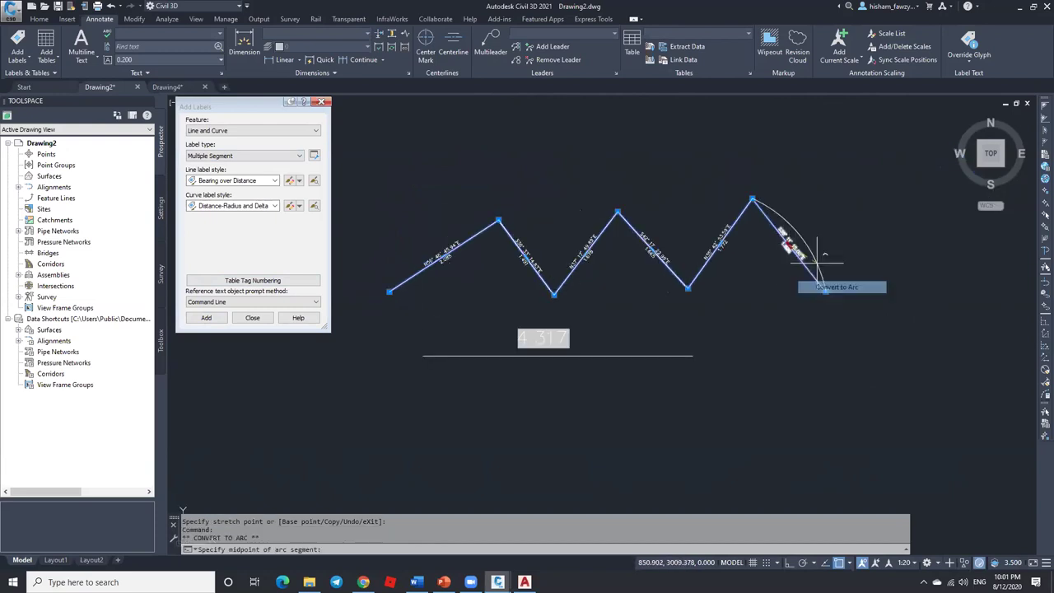
pyautogui.scroll(4, 815, 224)
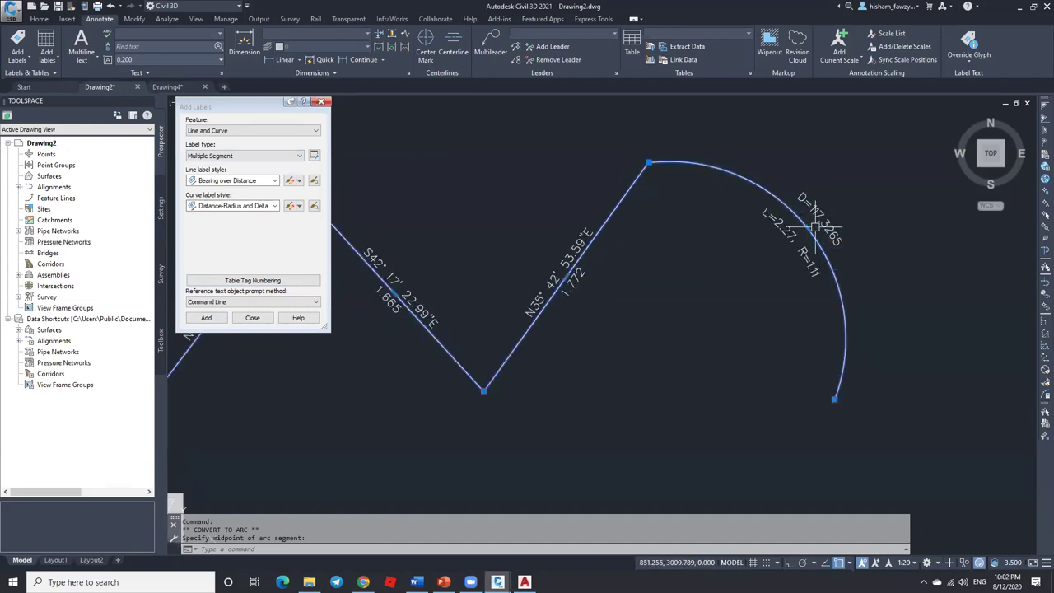
pyautogui.scroll(-2, 778, 273)
pyautogui.scroll(-2, 716, 305)
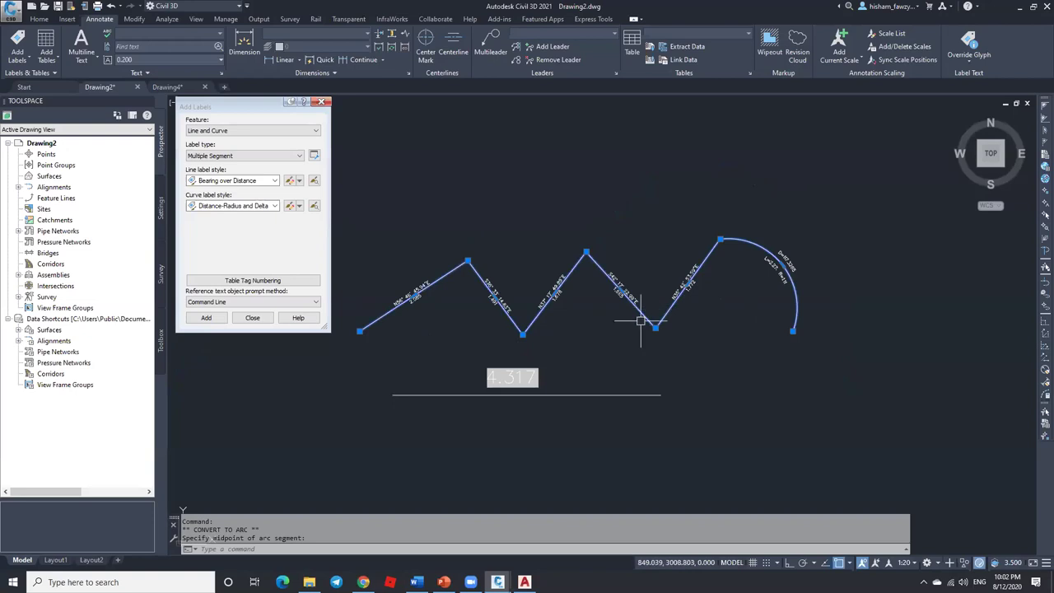
pyautogui.press('Escape')
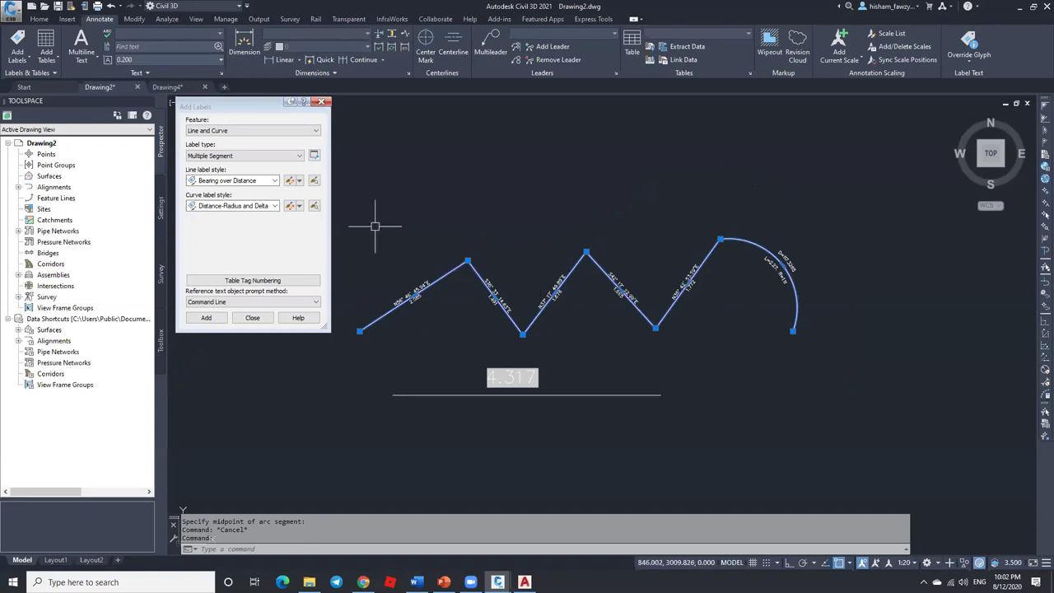
pyautogui.moveTo(235, 107); pyautogui.dragTo(276, 150)
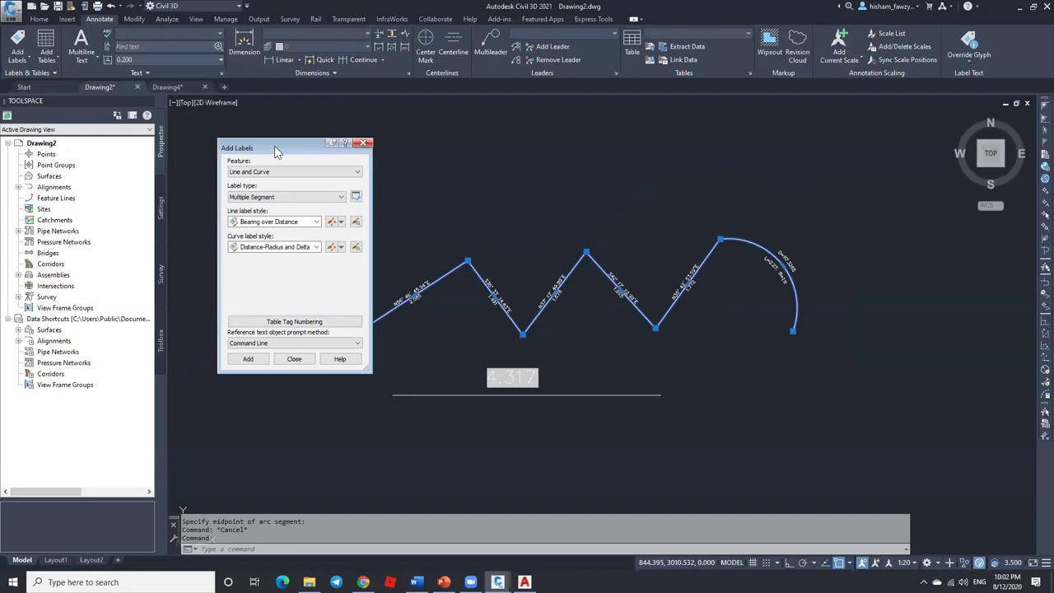
pyautogui.press('Escape')
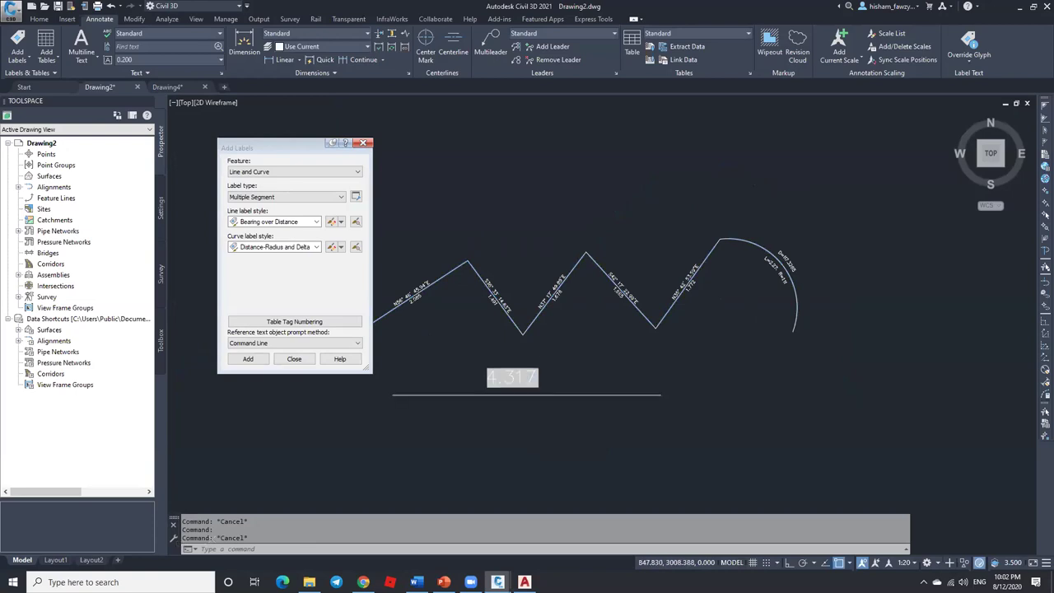
# Step: Select the first segment's bearing and distance label and move it near the first peak
pyautogui.scroll(-3, 708, 296)
pyautogui.scroll(5, 568, 288)
pyautogui.click(545, 275)
pyautogui.click(522, 294)
pyautogui.scroll(4, 494, 304)
pyautogui.press('Escape')
pyautogui.click(500, 311)
pyautogui.click(500, 311)
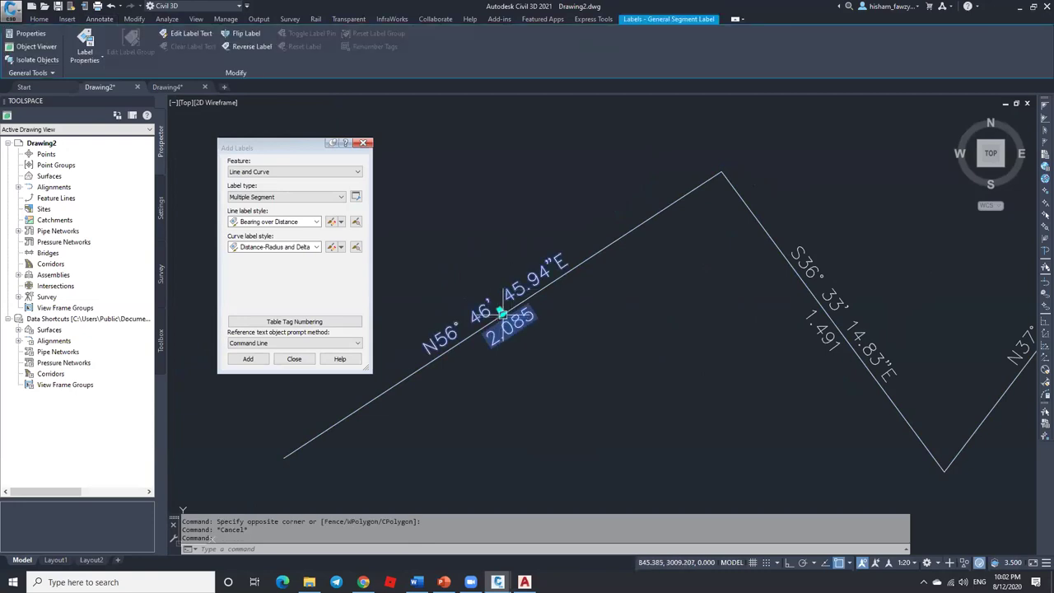
pyautogui.click(635, 224)
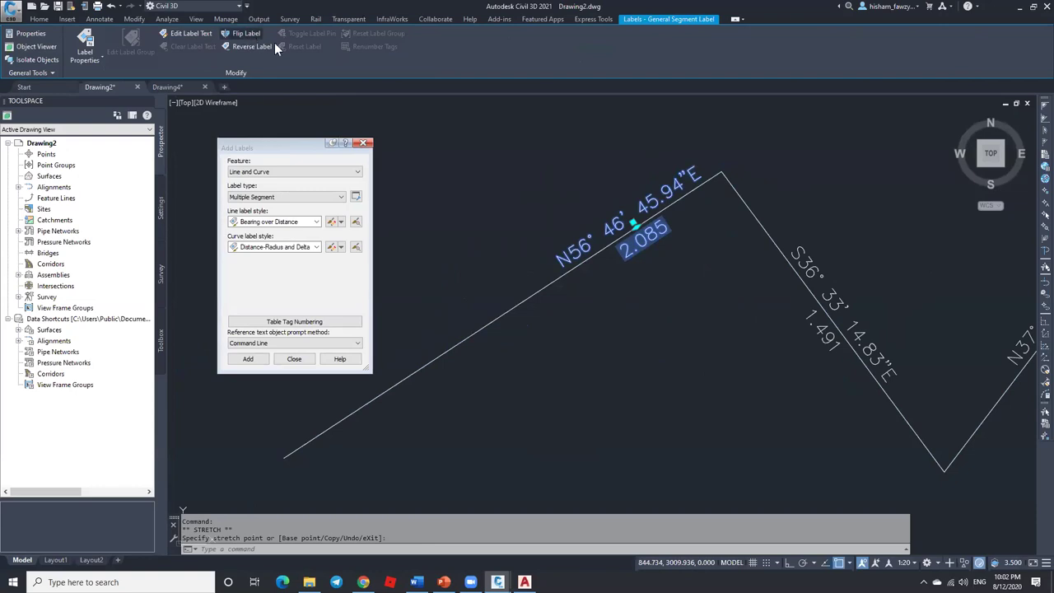
# Step: Flip the label so 2.085 sits above the line, and place it back on the first segment
pyautogui.click(245, 33)
pyautogui.click(632, 222)
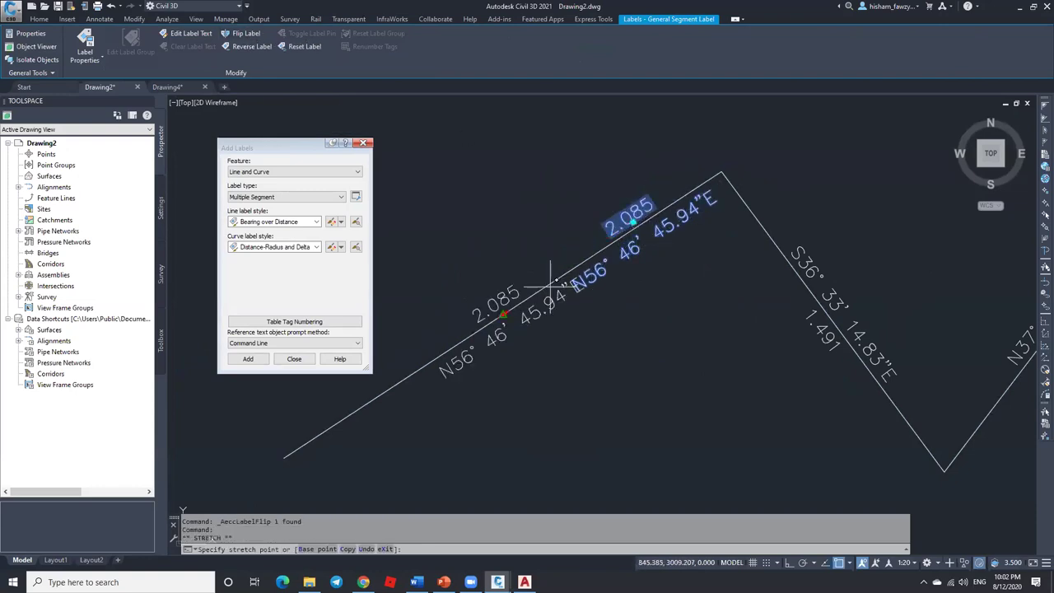
pyautogui.click(499, 311)
pyautogui.press('Escape')
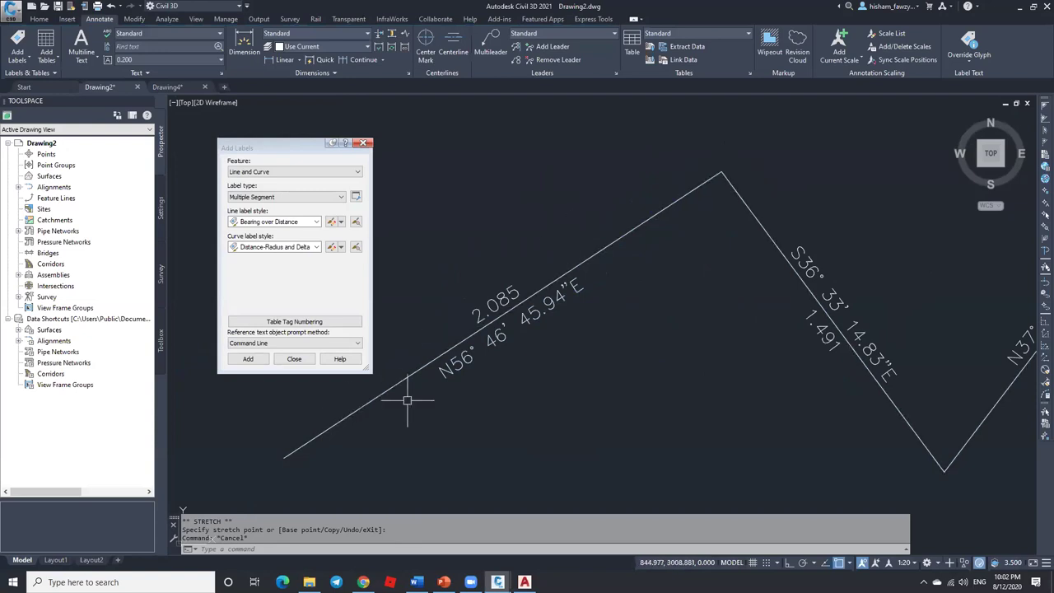
pyautogui.scroll(-4, 526, 309)
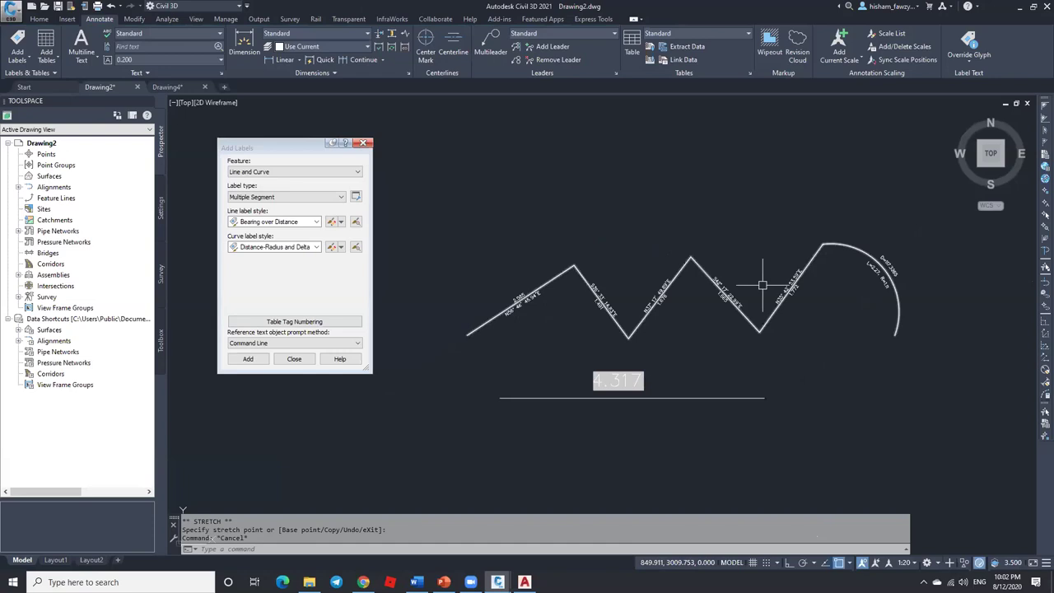
# Step: Crossing-select the zigzag, its labels, arc and the 4.317 line block, and delete all 8 objects
pyautogui.click(911, 211)
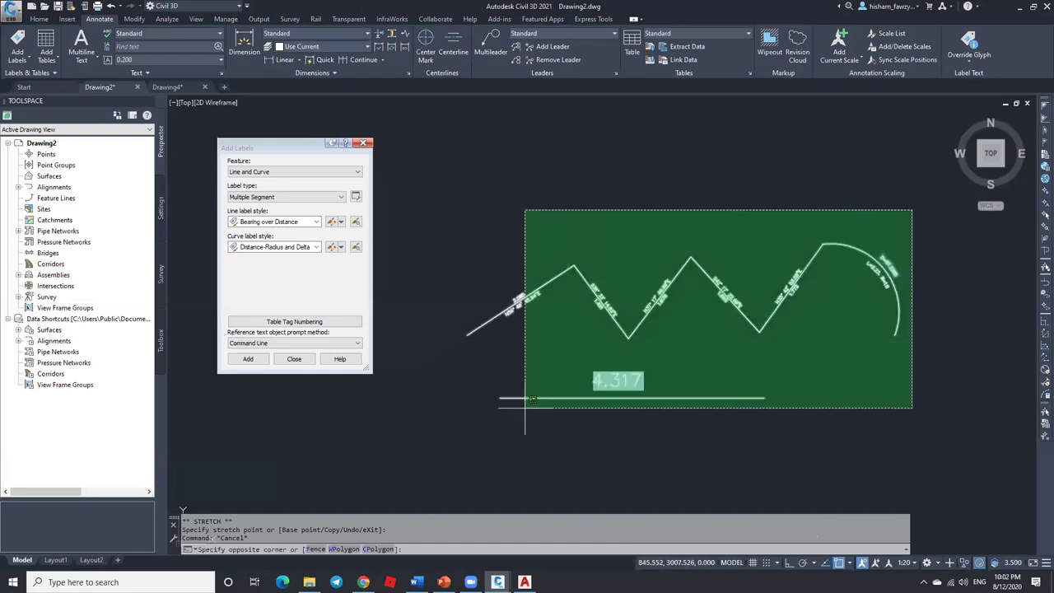
pyautogui.click(499, 459)
pyautogui.press('Delete')
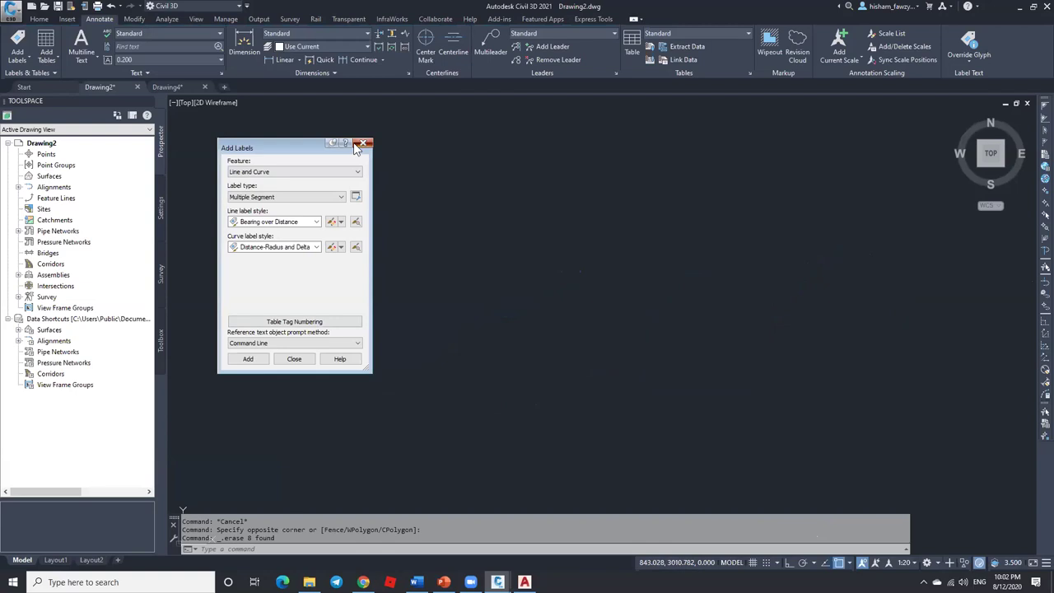
# Step: Close the Add Labels window and sweep a crossing window over the empty drawing for leftovers
pyautogui.click(362, 144)
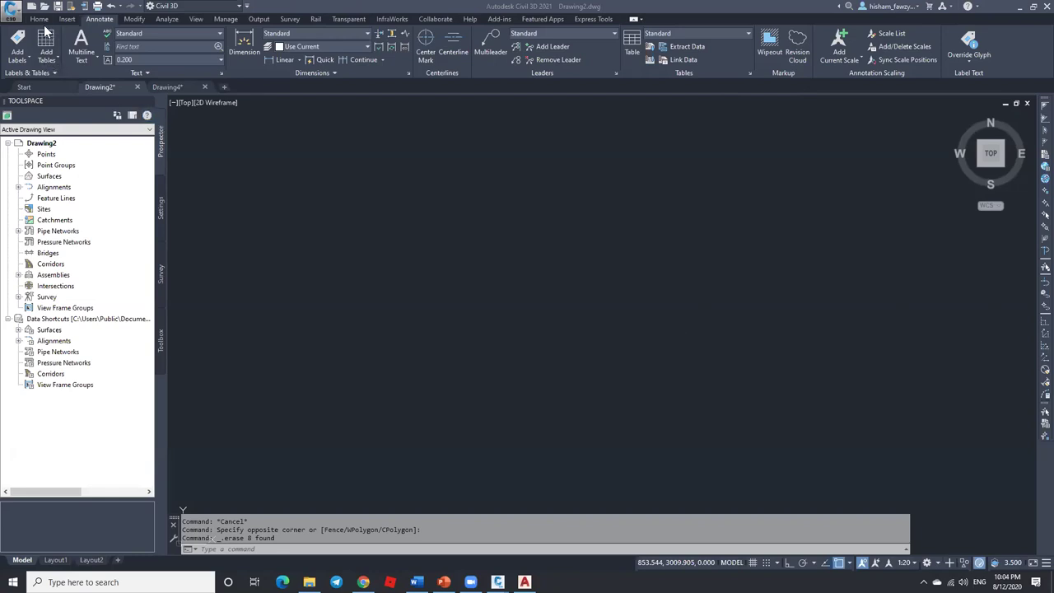
pyautogui.click(244, 93)
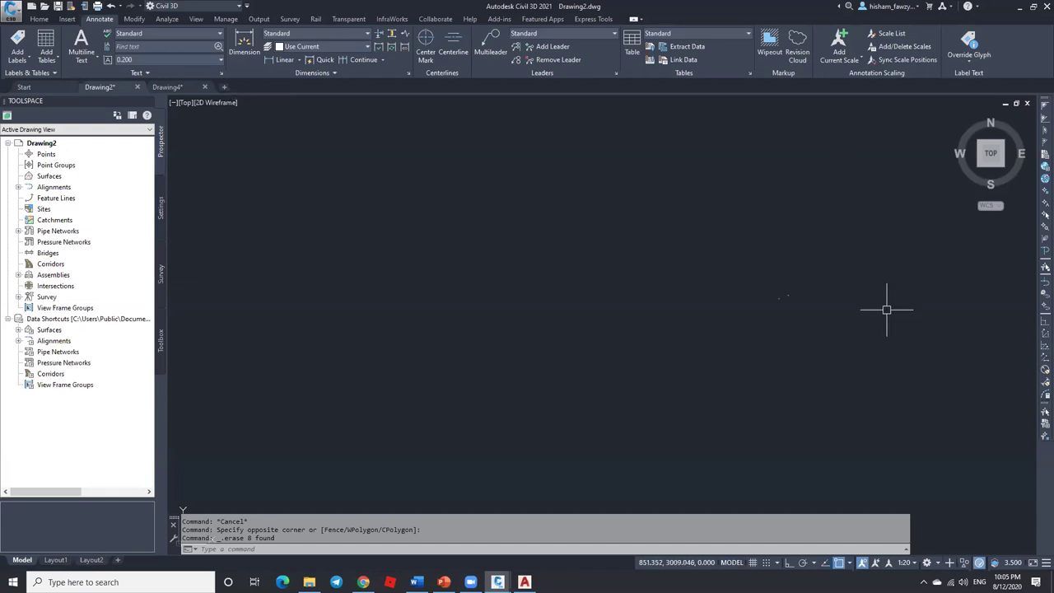
pyautogui.click(539, 320)
pyautogui.click(378, 233)
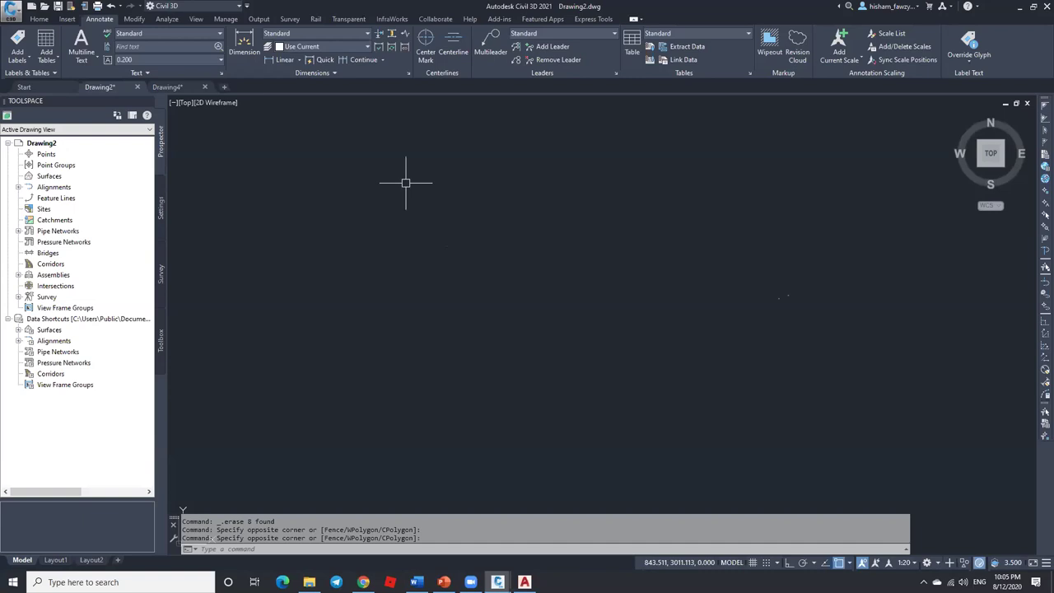
# Step: Close Drawing4 without saving, leaving Drawing2 as the only open drawing
pyautogui.click(50, 17)
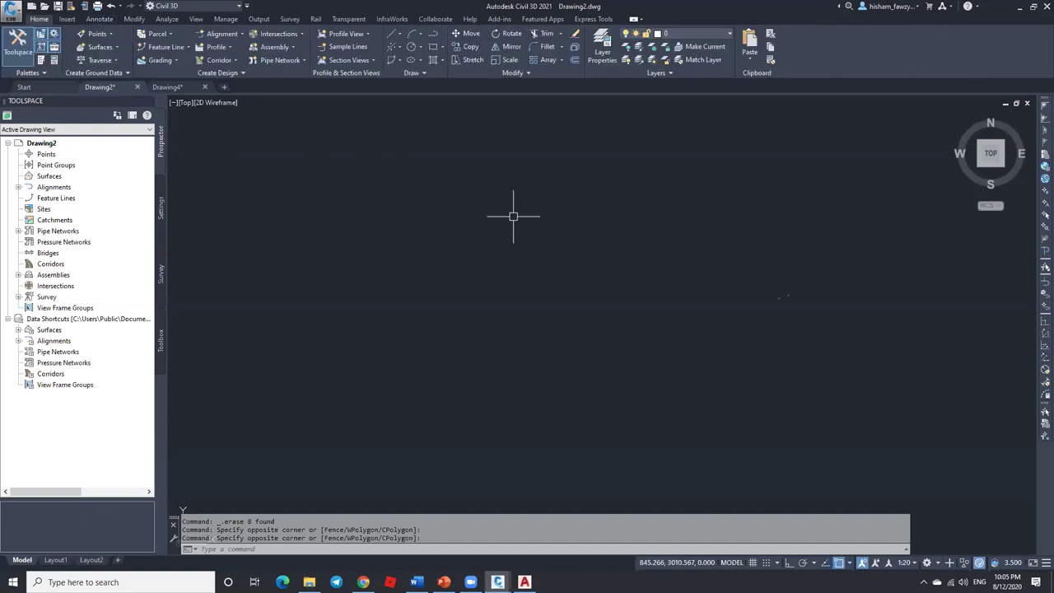
pyautogui.click(204, 87)
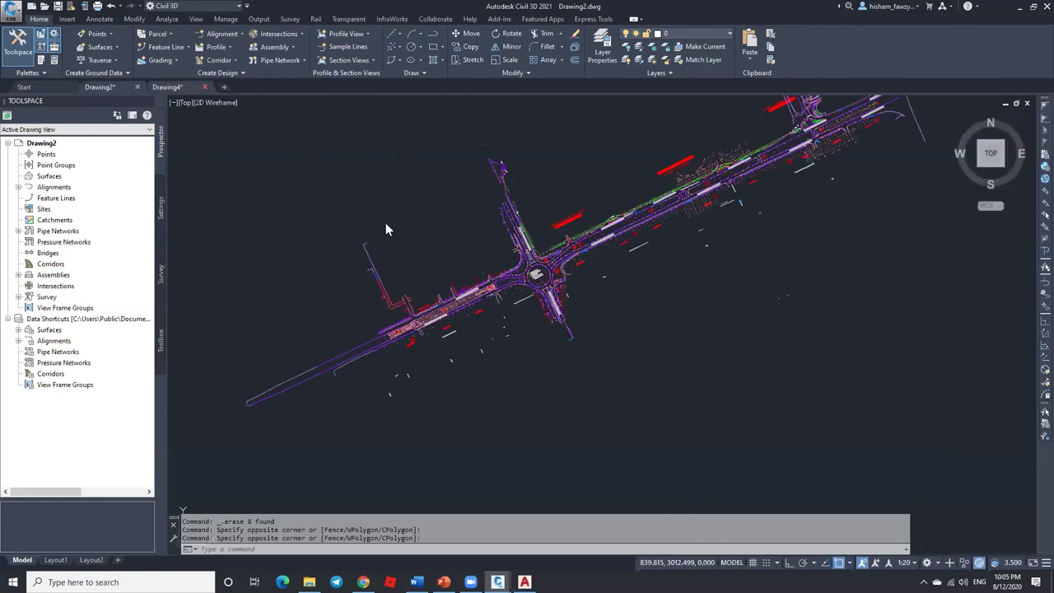
pyautogui.click(529, 313)
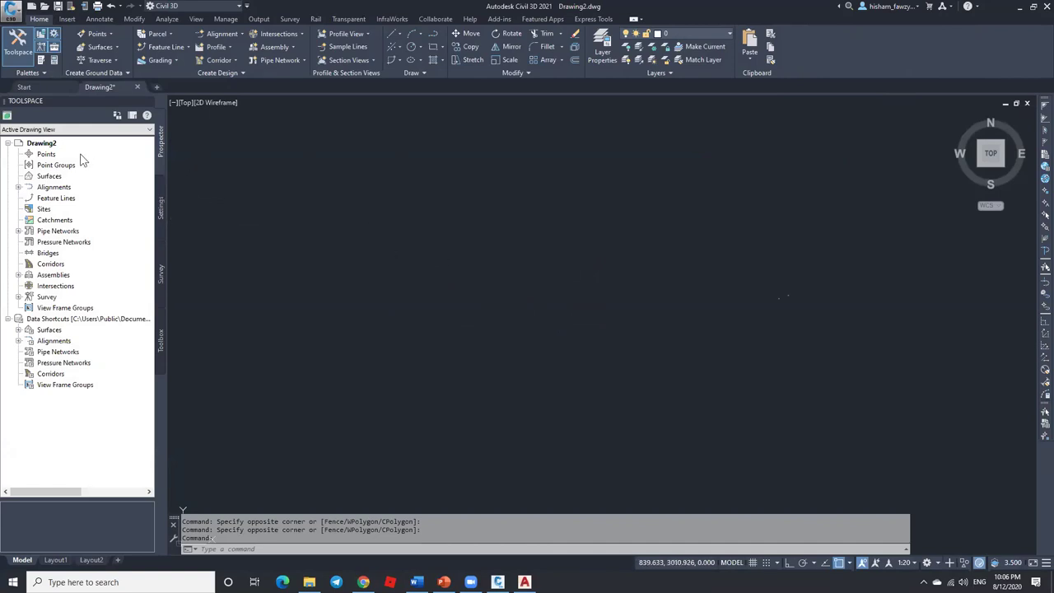
pyautogui.moveTo(66, 154); pyautogui.dragTo(65, 155)
pyautogui.click(58, 155)
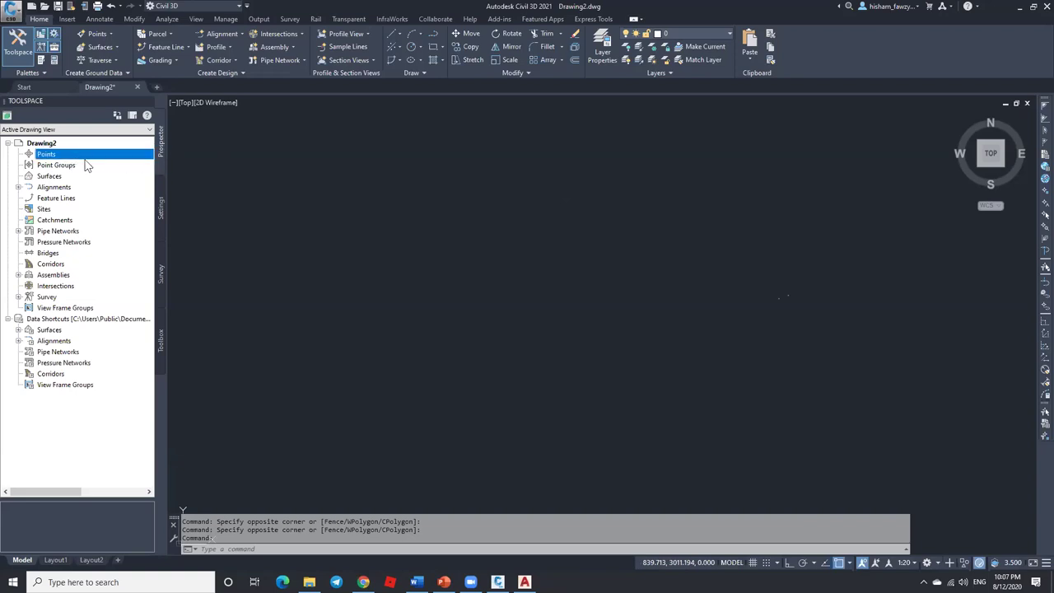
pyautogui.click(93, 165)
pyautogui.click(88, 155)
pyautogui.moveTo(56, 498); pyautogui.dragTo(58, 423)
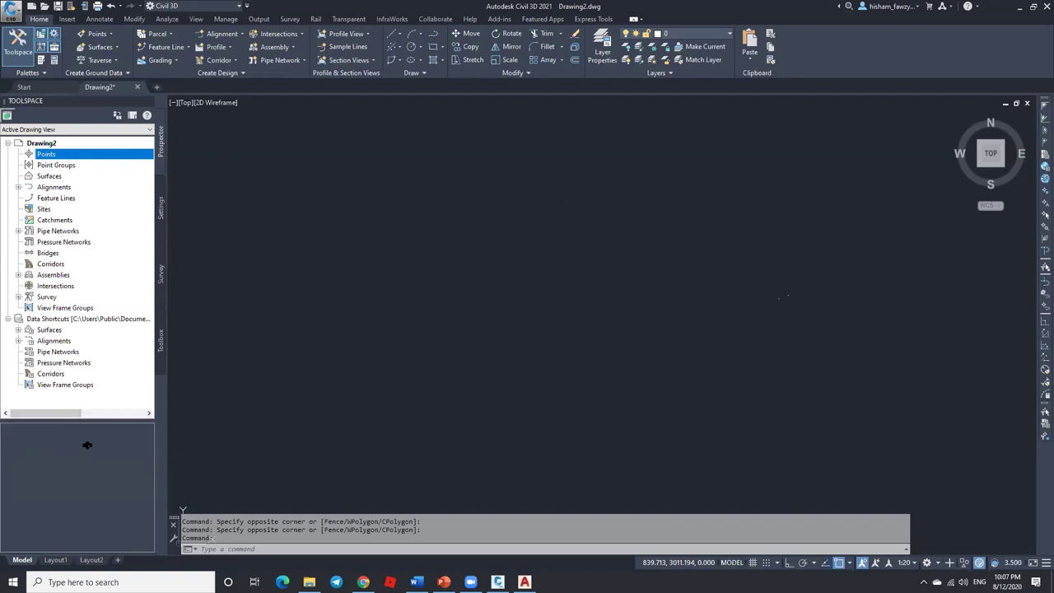
pyautogui.click(96, 165)
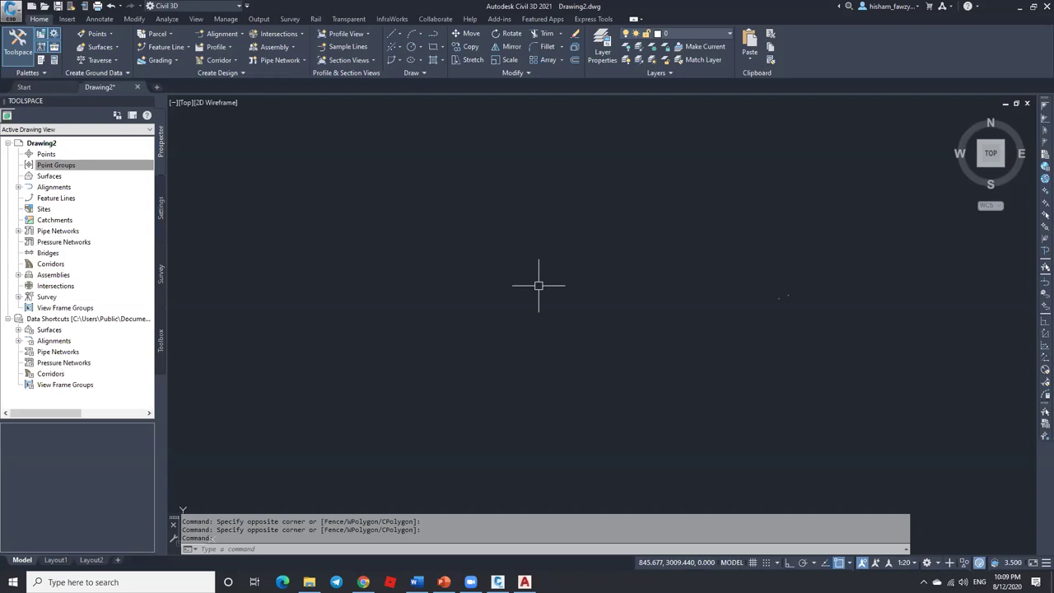
pyautogui.click(58, 156)
pyautogui.click(71, 169)
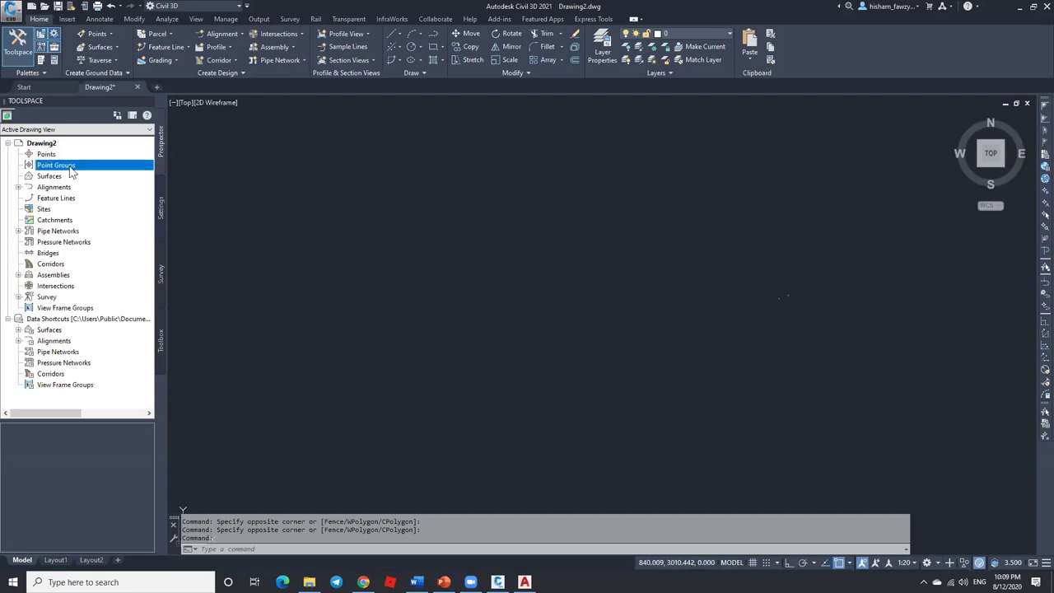
pyautogui.click(160, 209)
pyautogui.click(19, 164)
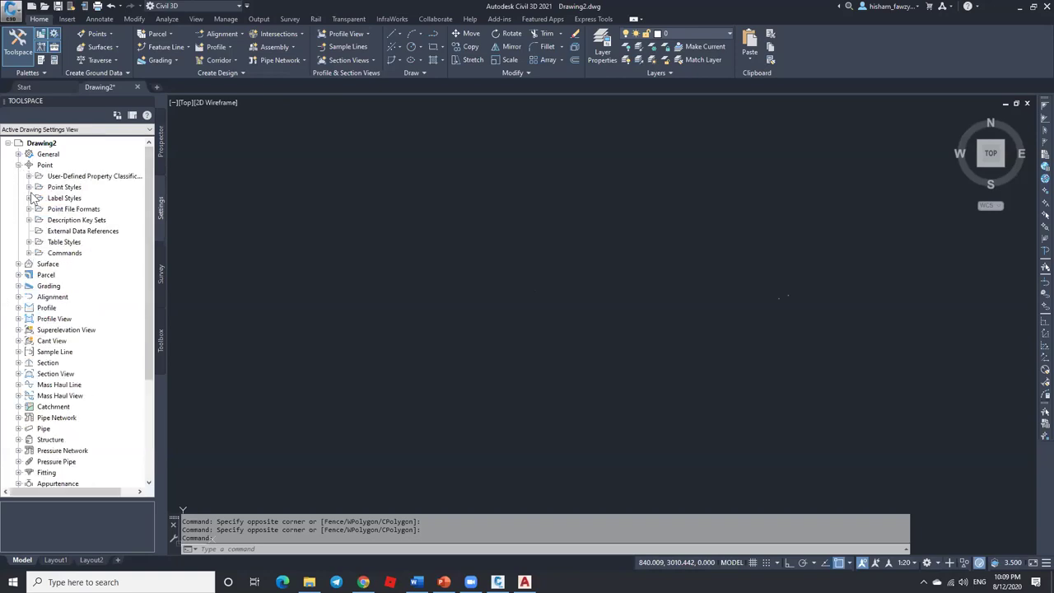
pyautogui.click(65, 187)
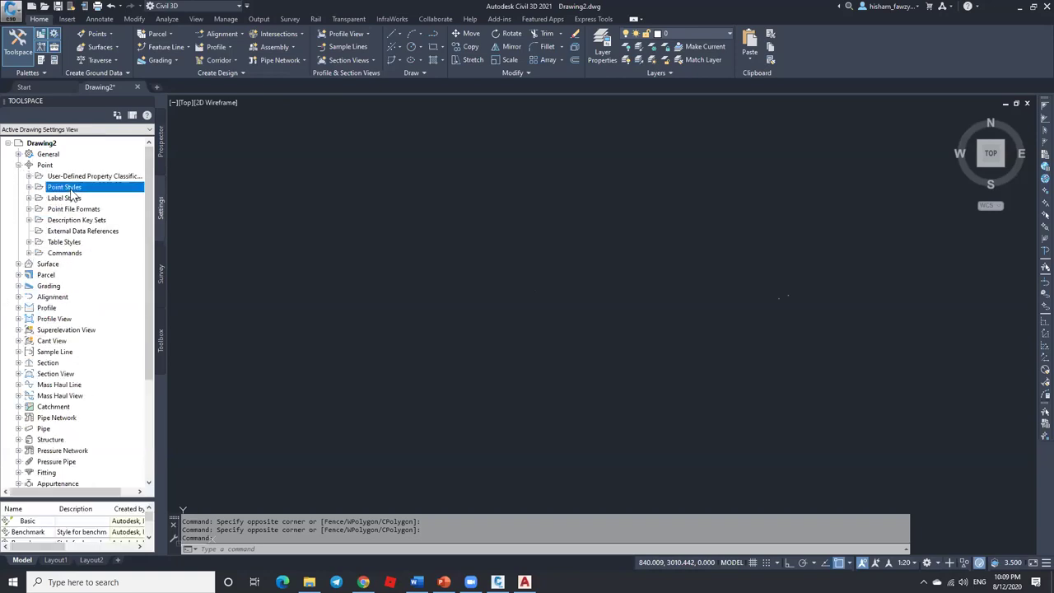
pyautogui.click(88, 200)
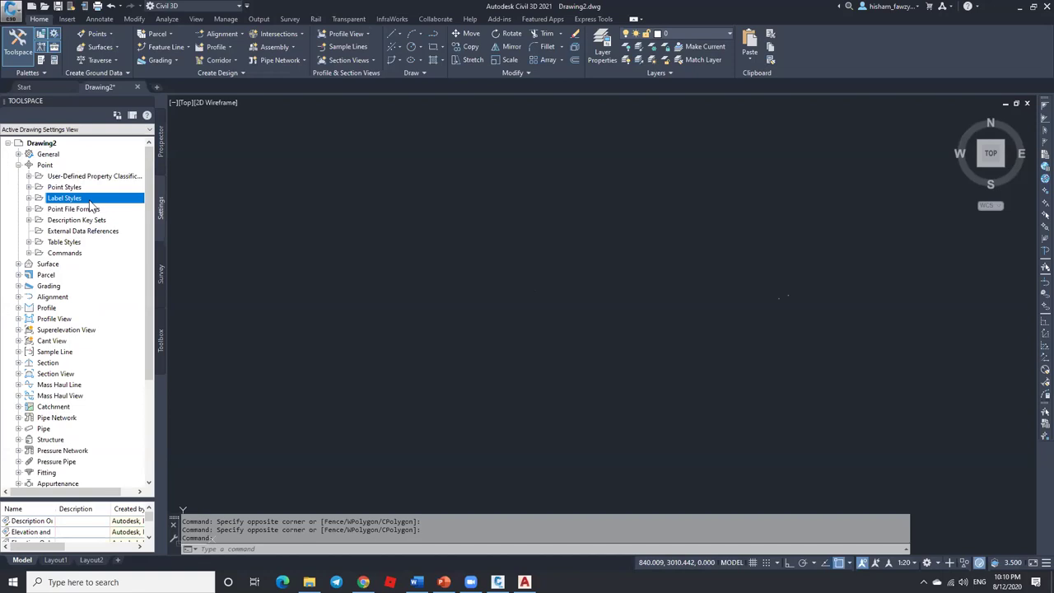
pyautogui.click(102, 210)
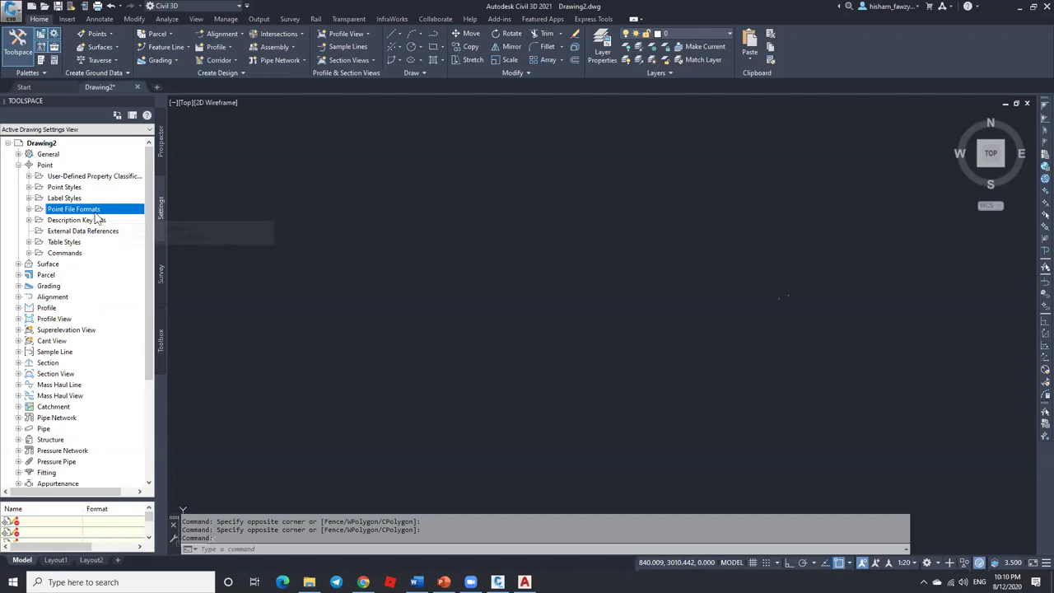
pyautogui.click(85, 221)
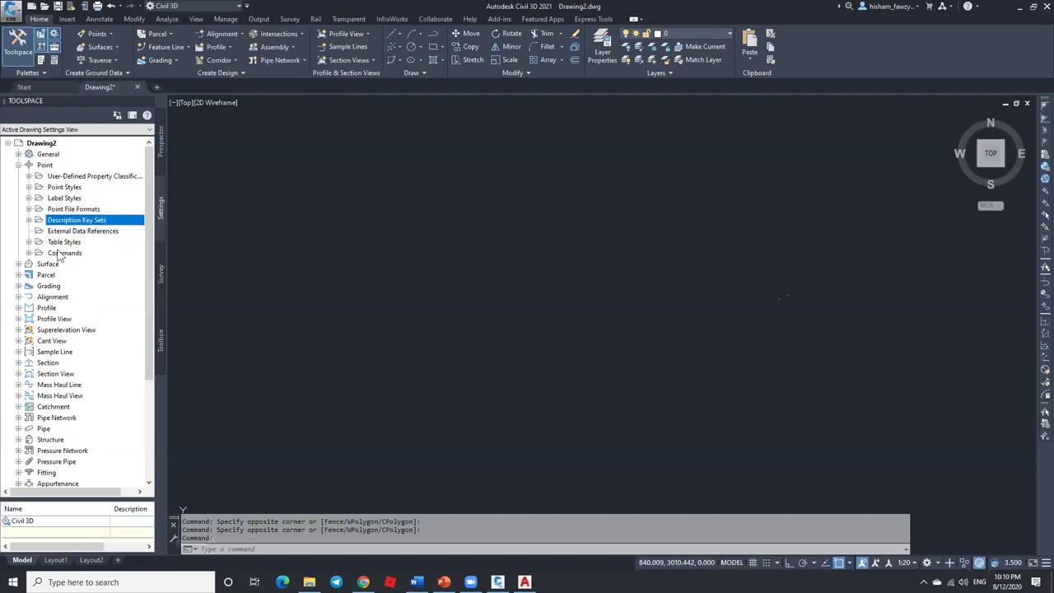
pyautogui.click(76, 243)
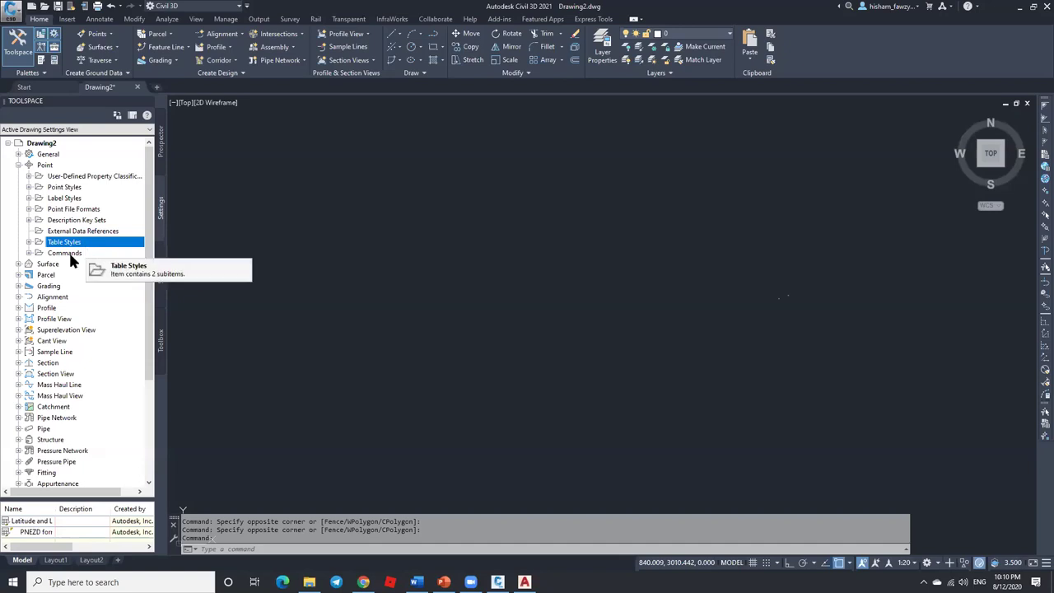
pyautogui.click(71, 254)
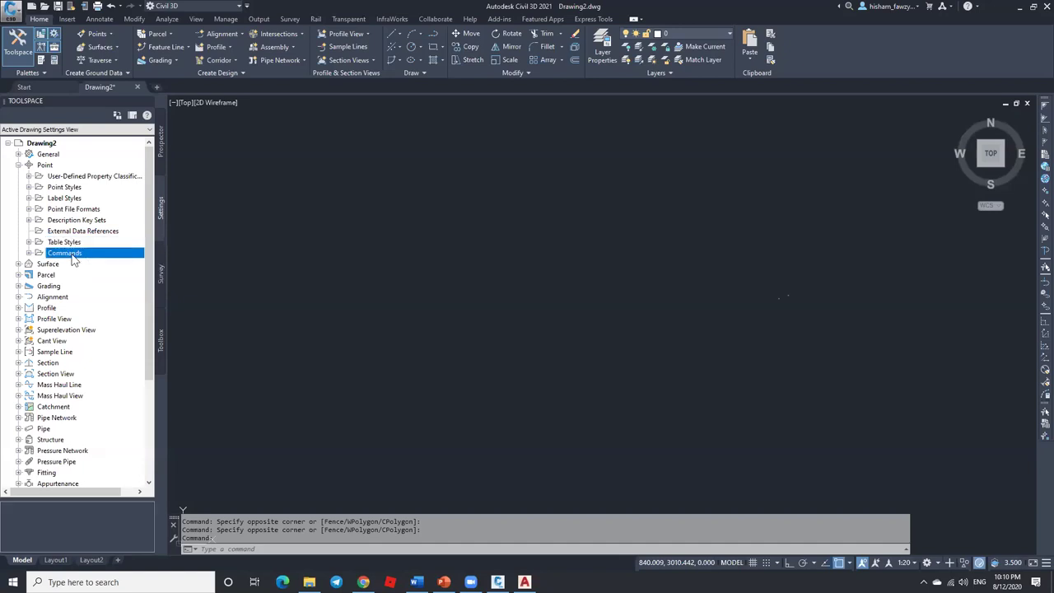
pyautogui.click(19, 165)
# Step: Return Prospector to Drawing2's object collections and select Point Groups
pyautogui.click(162, 151)
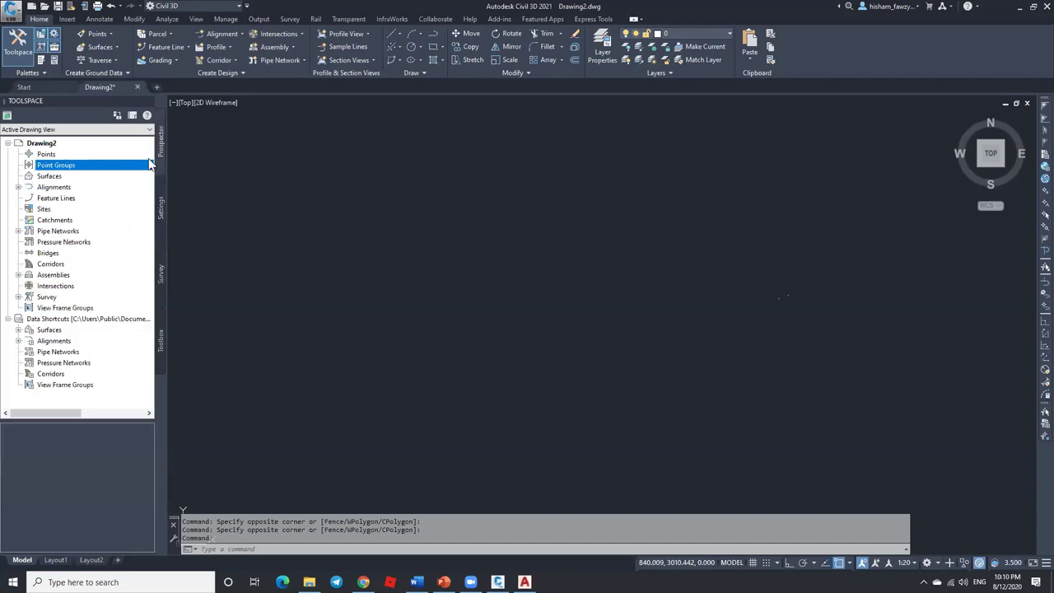
pyautogui.click(50, 155)
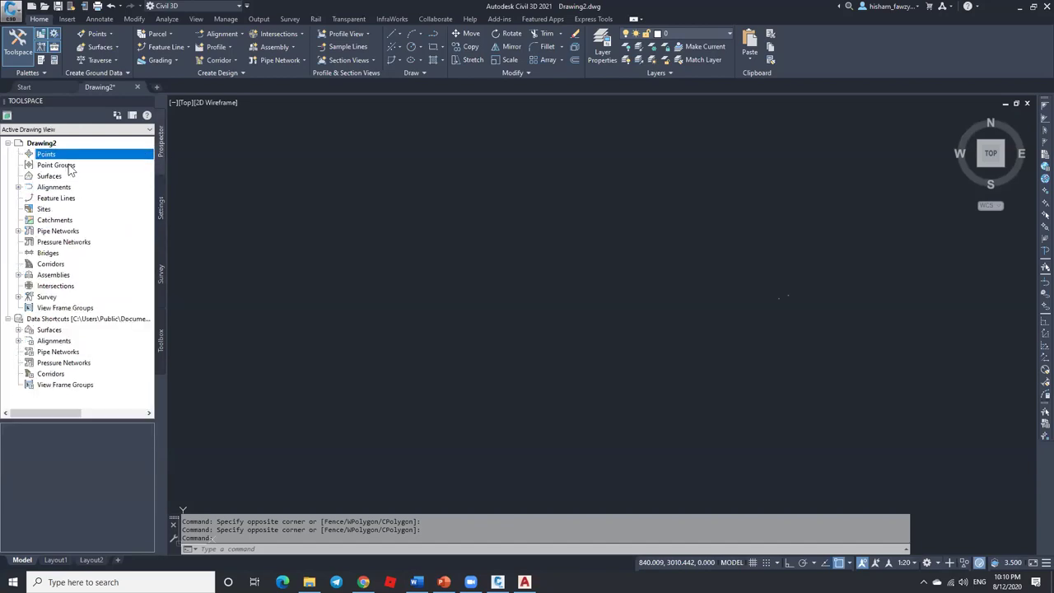
pyautogui.click(62, 165)
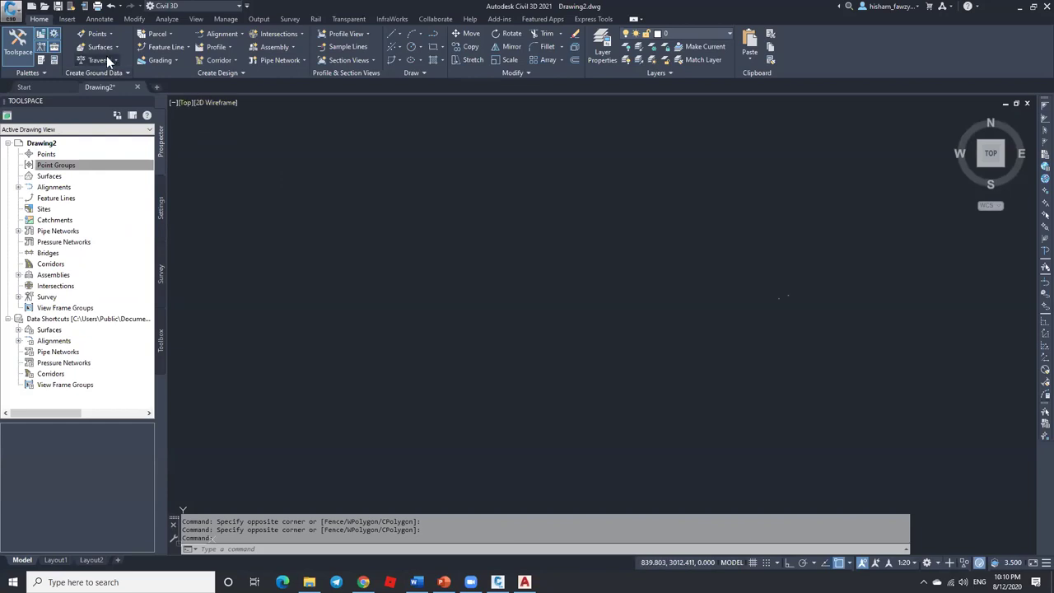
# Step: Show the Points dropdown's point creation commands in Create Ground Data
pyautogui.click(110, 35)
pyautogui.click(109, 34)
pyautogui.click(110, 35)
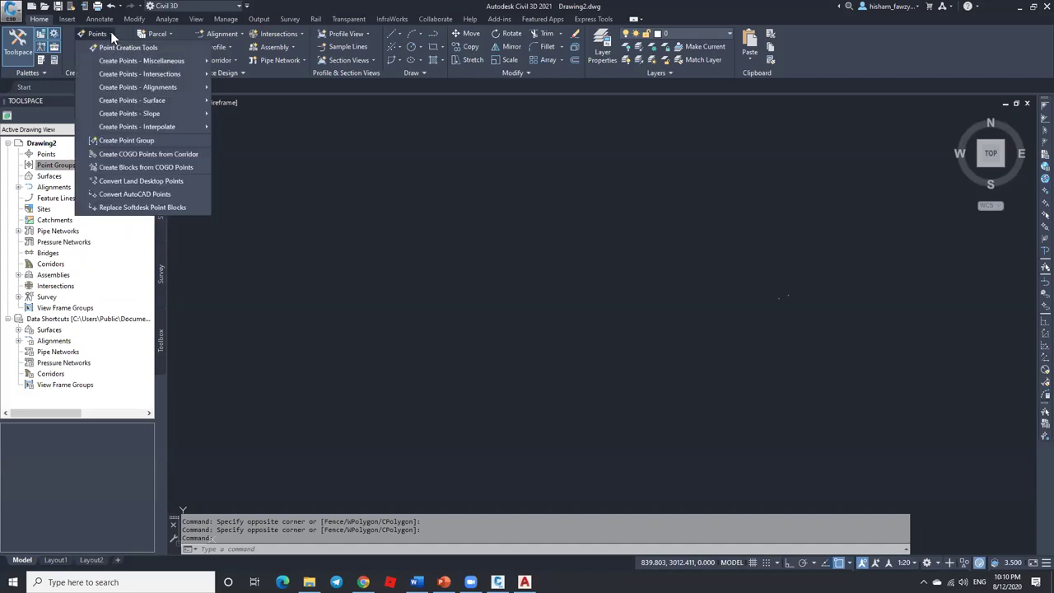
pyautogui.click(111, 33)
pyautogui.click(114, 45)
pyautogui.click(114, 45)
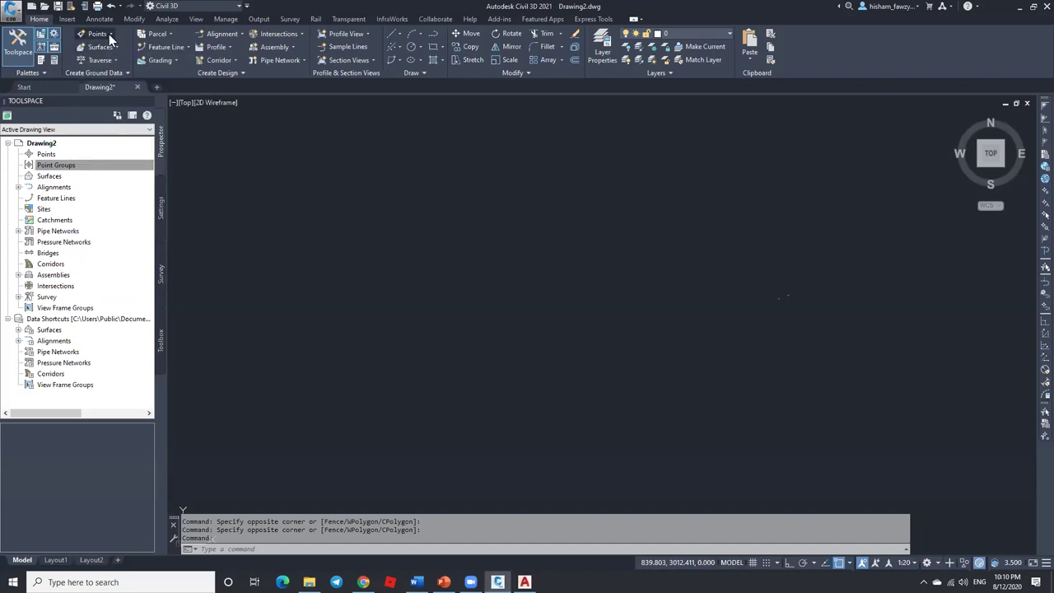
pyautogui.click(111, 35)
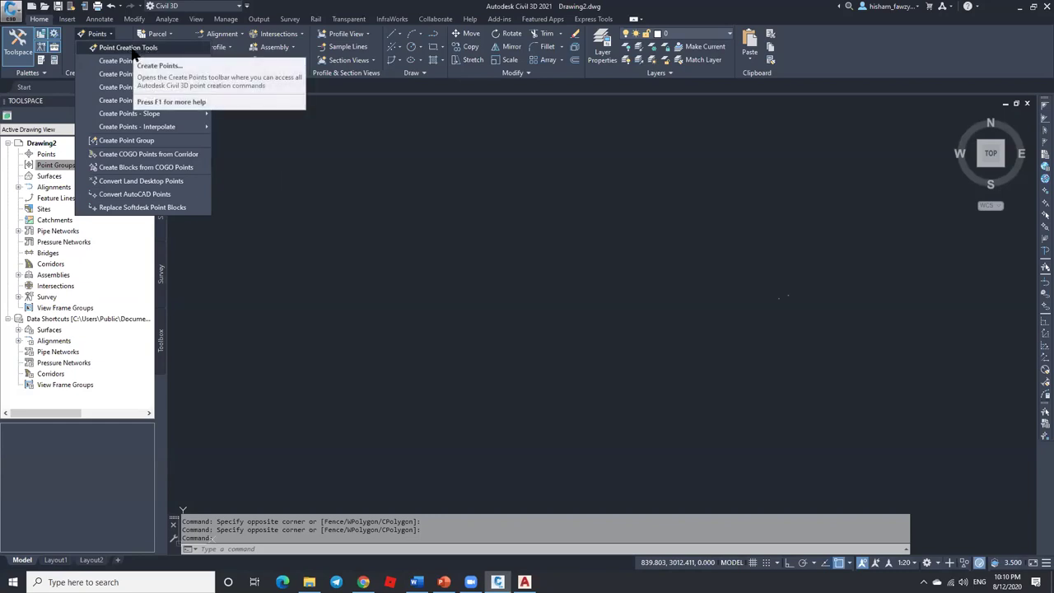
pyautogui.click(145, 48)
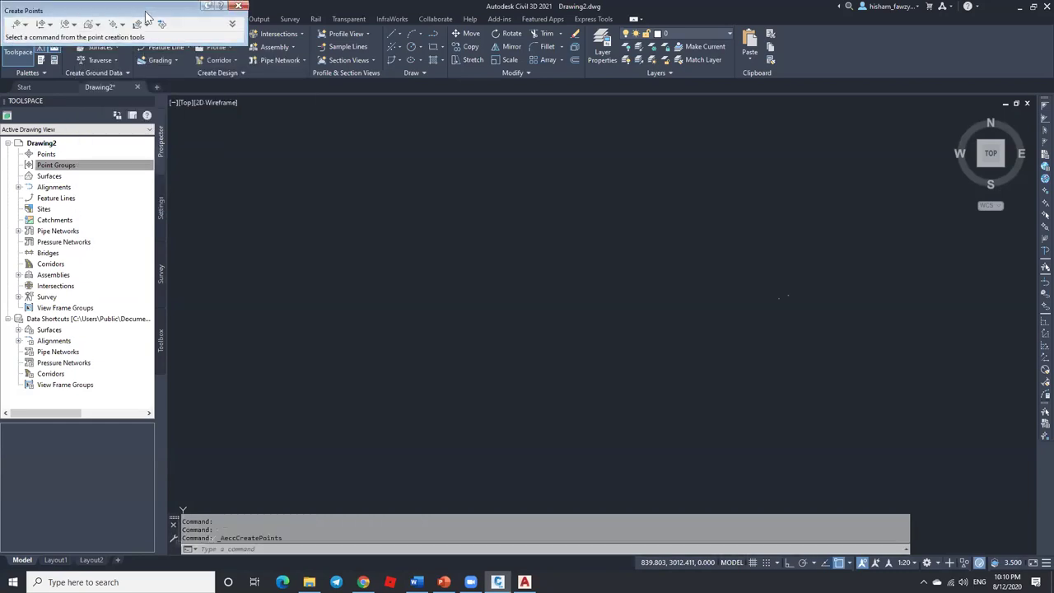
pyautogui.moveTo(145, 16); pyautogui.dragTo(487, 158)
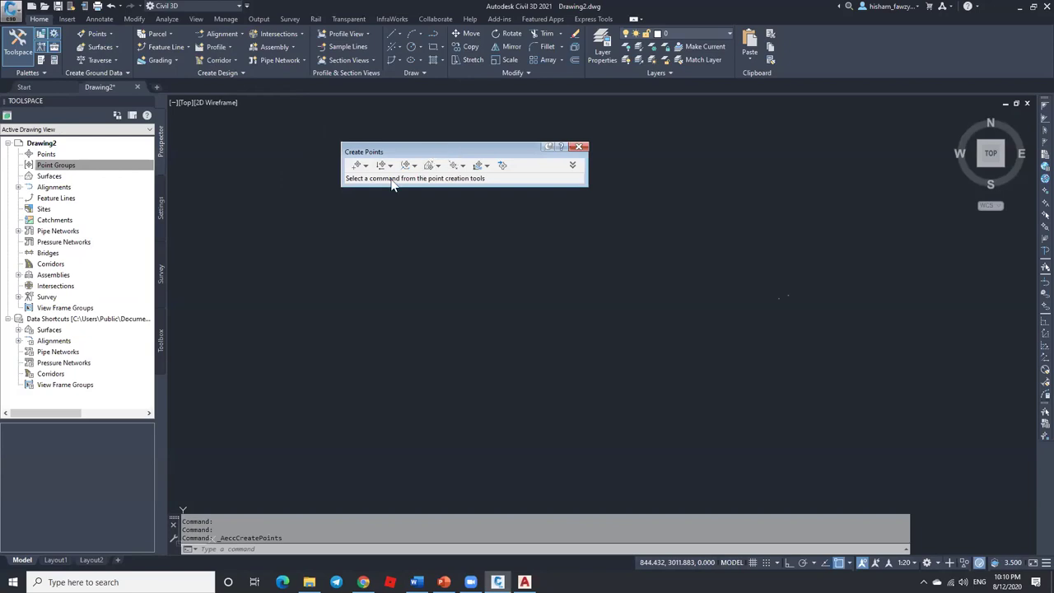
pyautogui.click(366, 166)
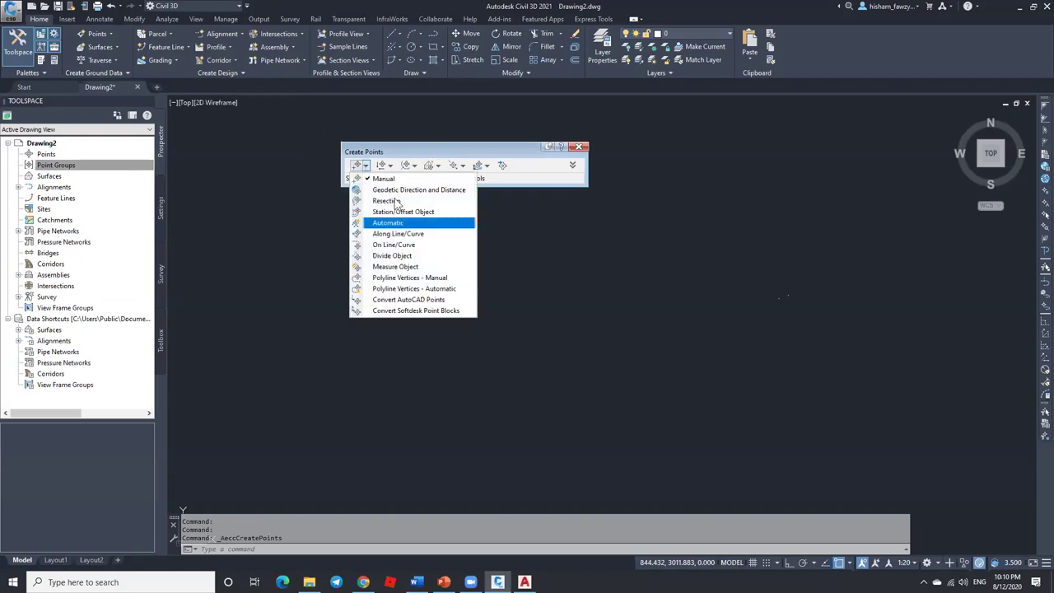
pyautogui.click(396, 152)
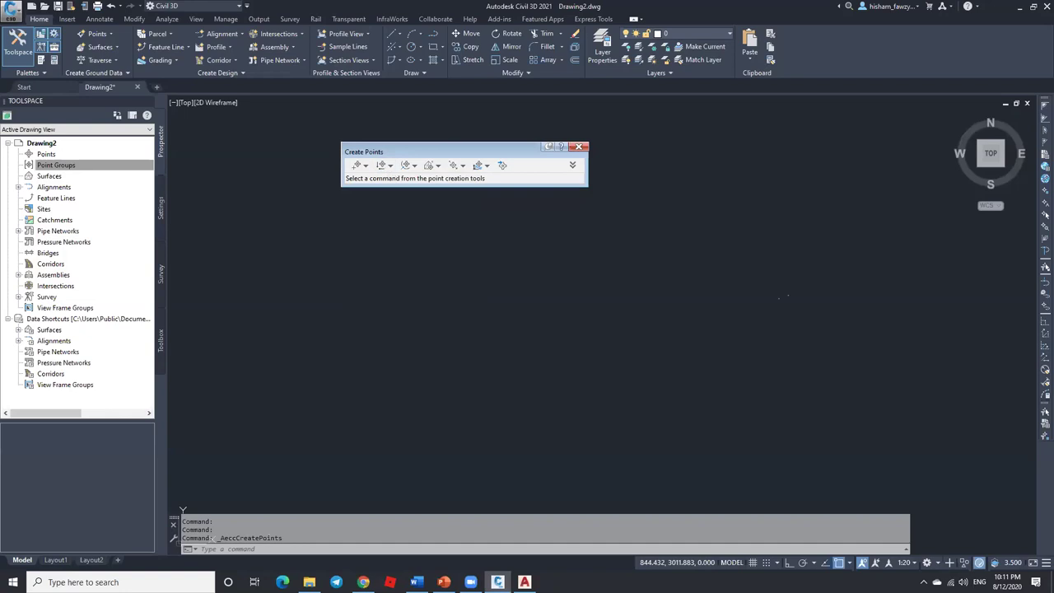
pyautogui.click(97, 34)
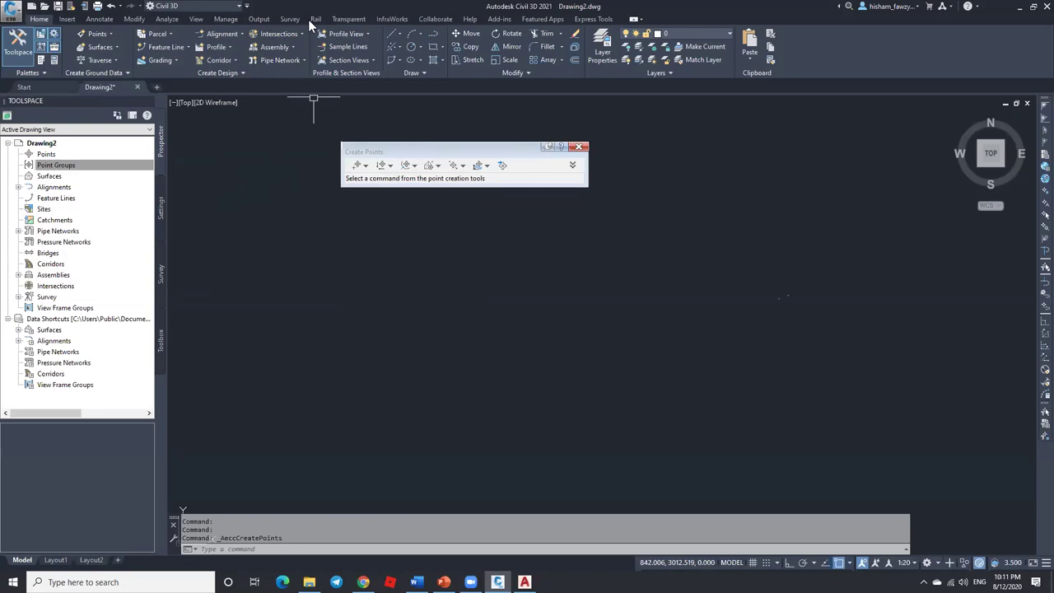
pyautogui.click(247, 6)
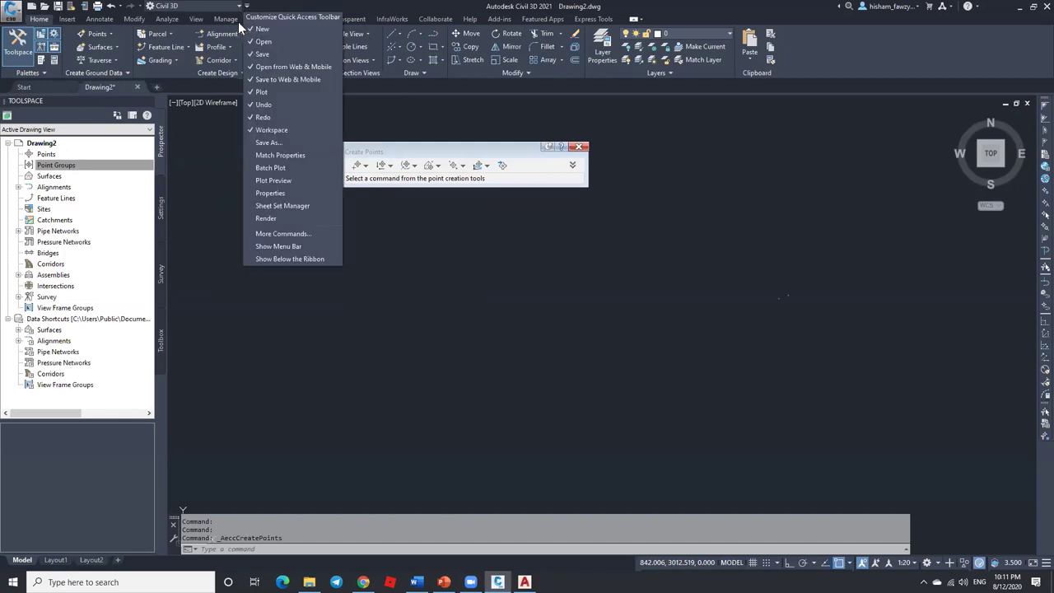
pyautogui.click(305, 245)
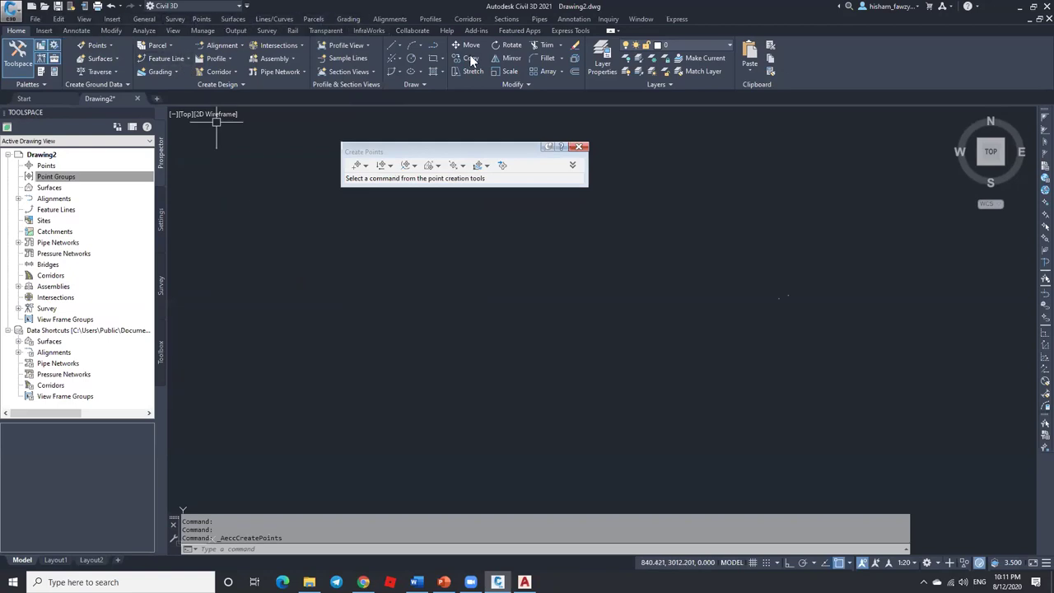
pyautogui.click(202, 21)
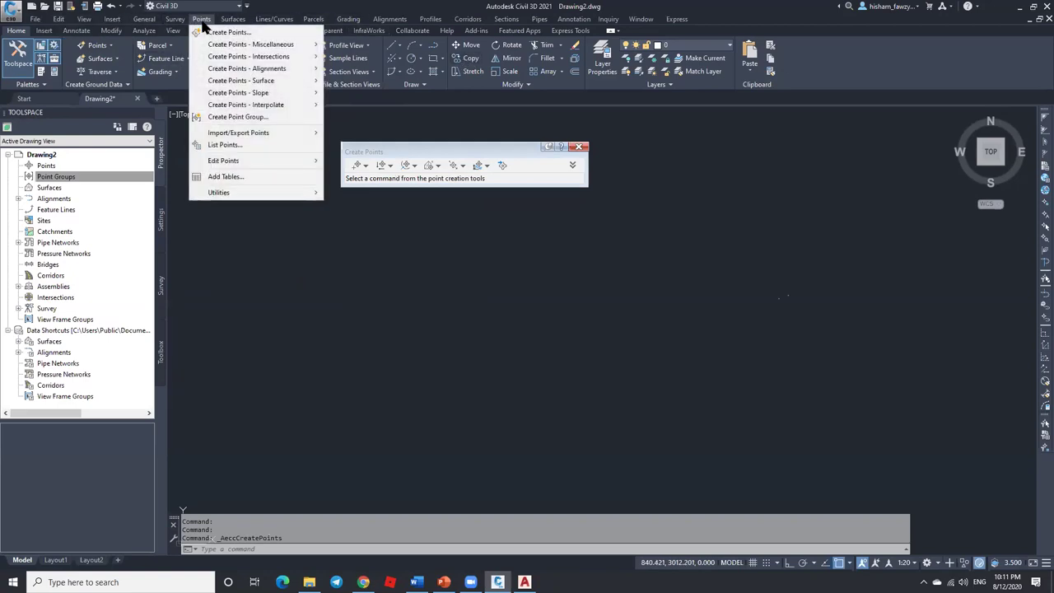
pyautogui.moveTo(231, 23)
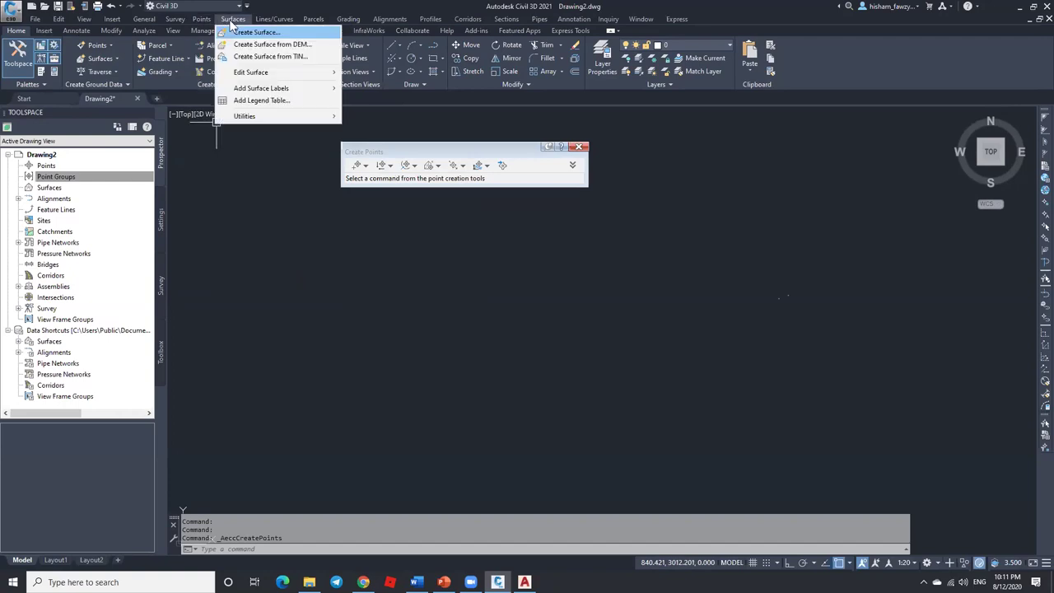
pyautogui.press('Right')
pyautogui.press('Right')
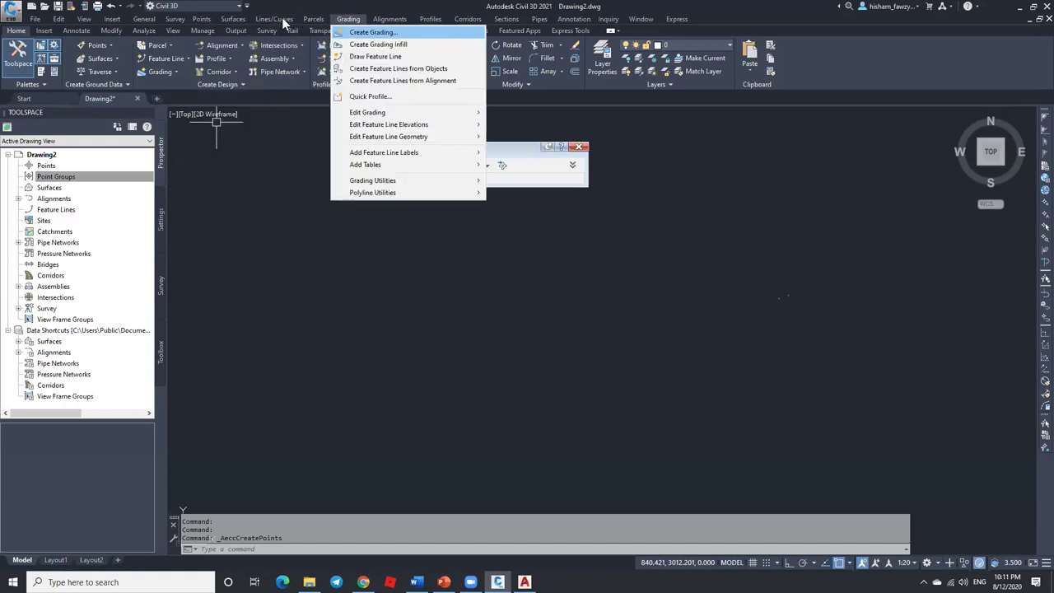
pyautogui.press('Right')
pyautogui.press('Right')
pyautogui.press('Right')
pyautogui.press('Right')
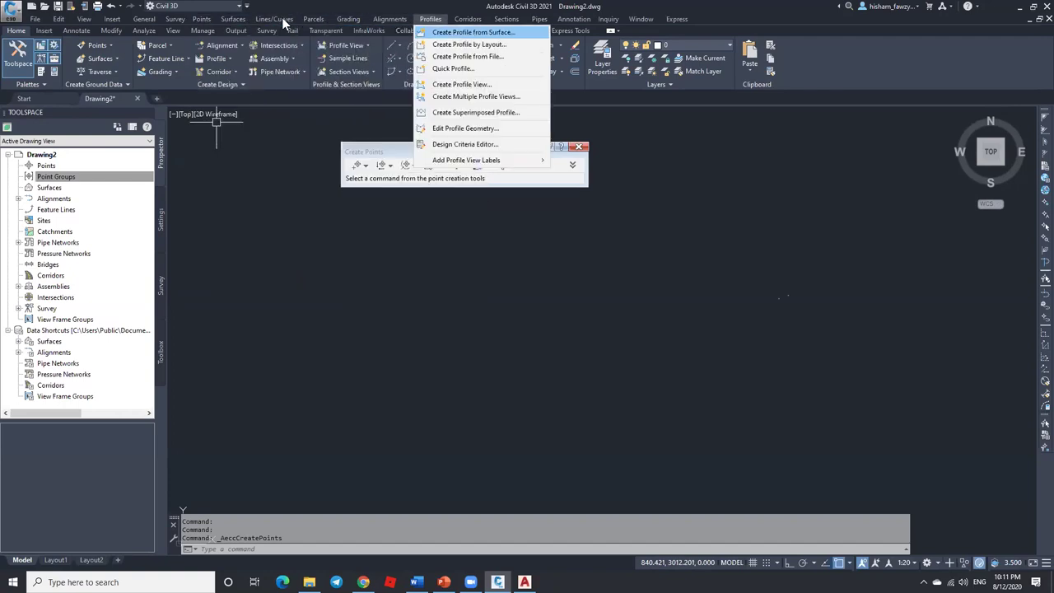
pyautogui.press('Left')
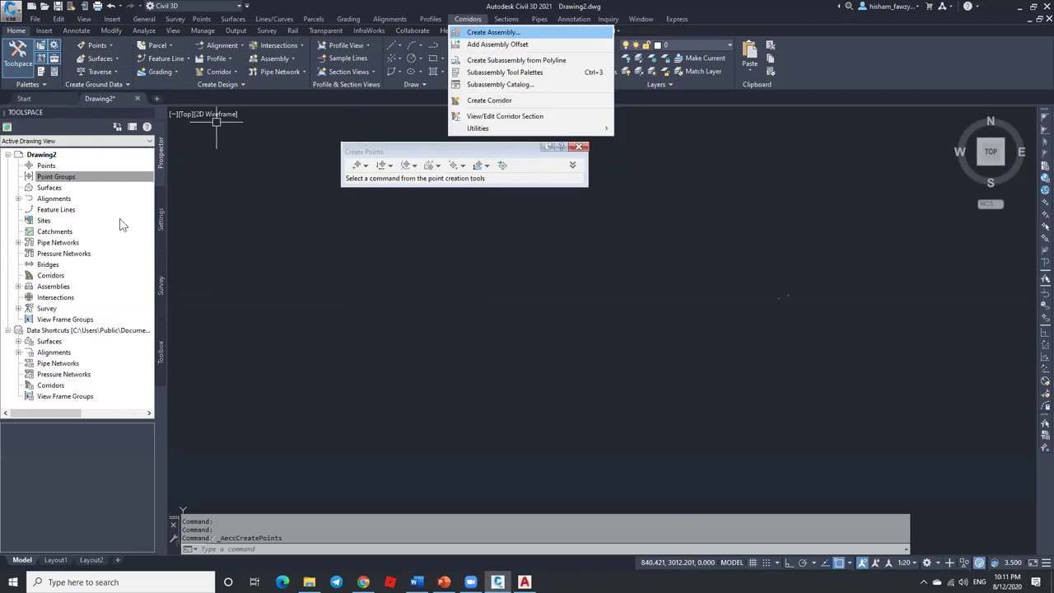
pyautogui.click(466, 23)
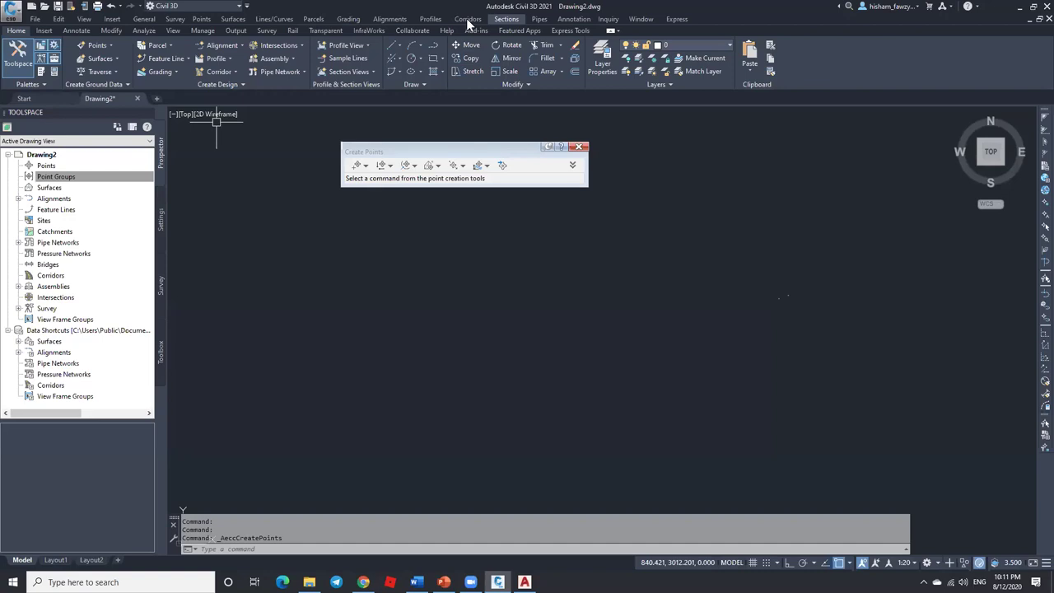
pyautogui.click(262, 112)
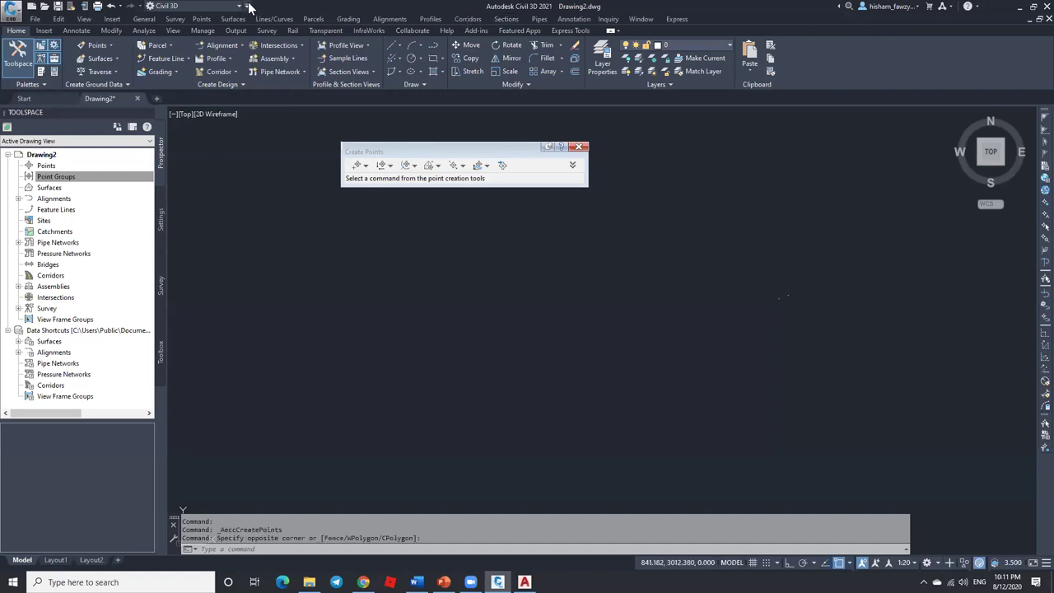
pyautogui.click(248, 6)
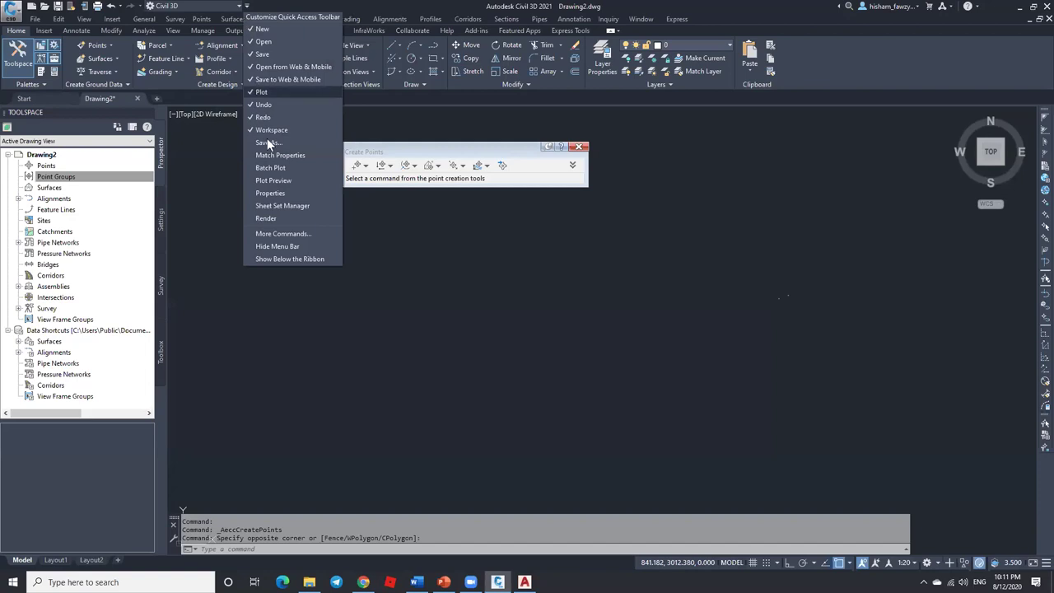
pyautogui.click(278, 247)
pyautogui.click(248, 5)
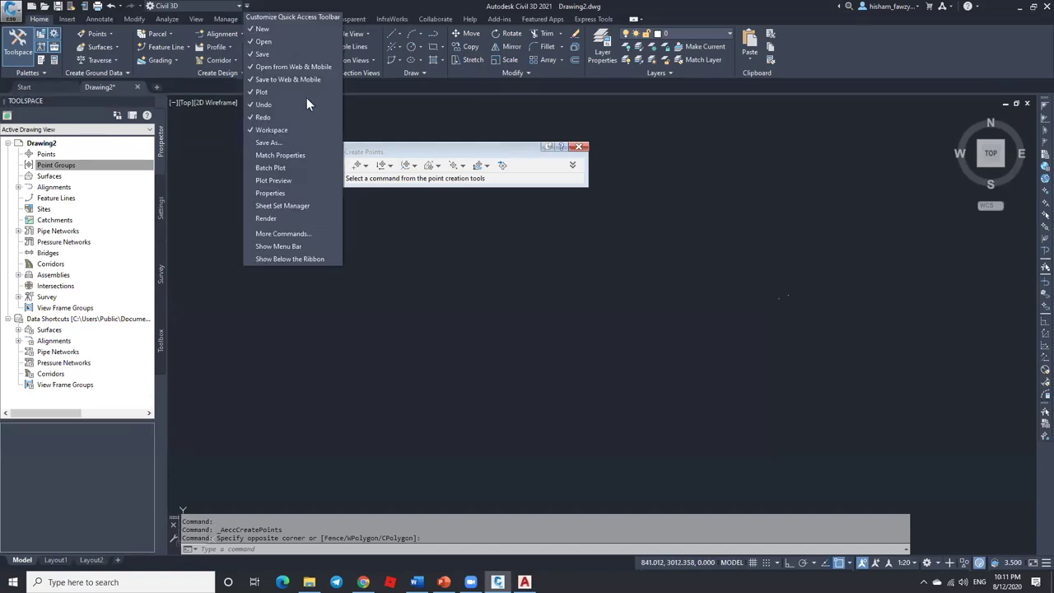
pyautogui.click(272, 248)
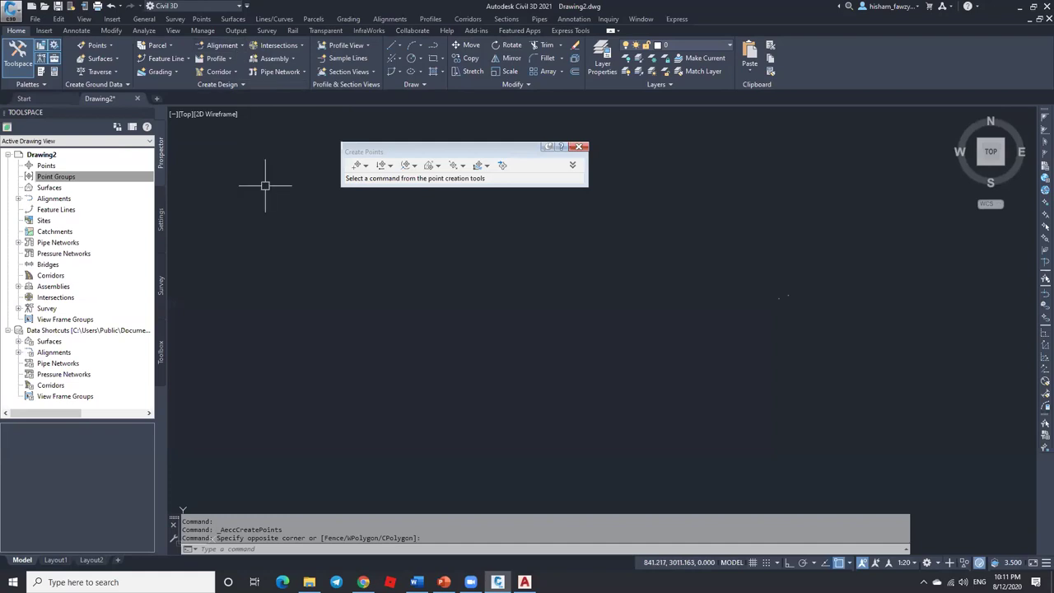
pyautogui.click(109, 47)
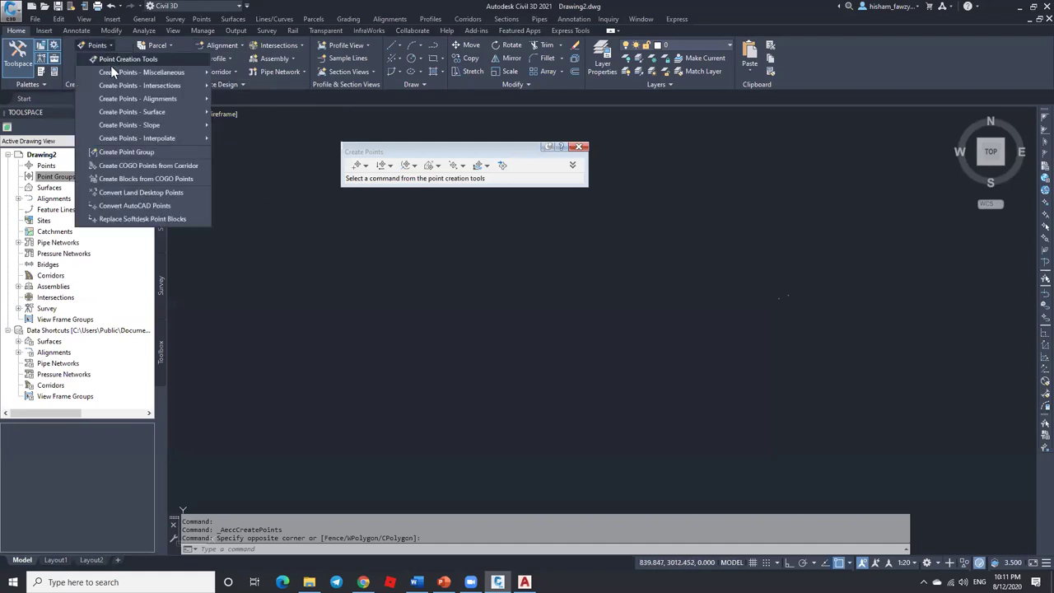
pyautogui.click(204, 22)
pyautogui.moveTo(232, 193)
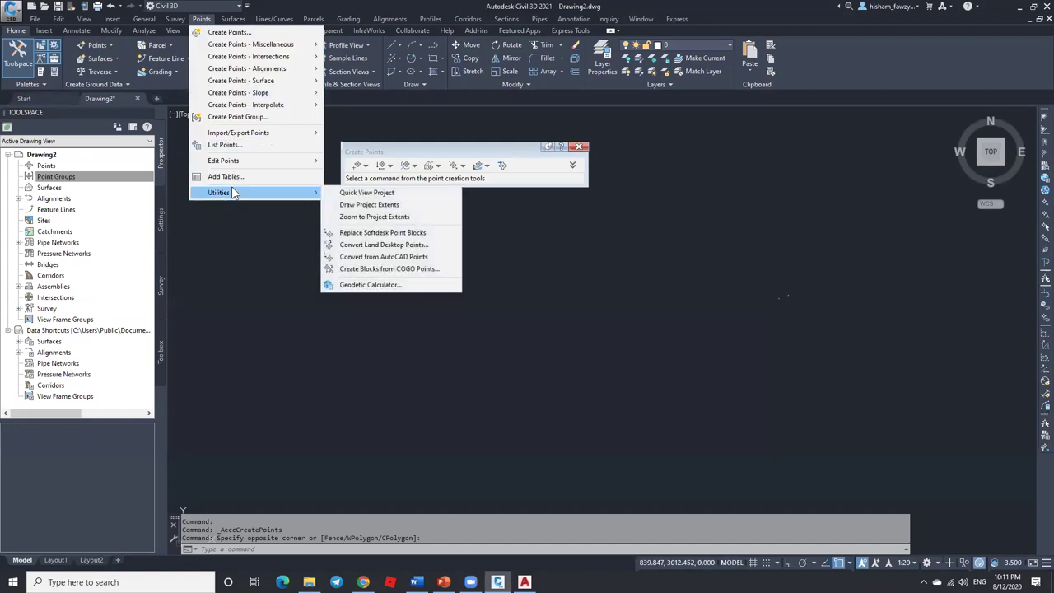
pyautogui.click(235, 234)
pyautogui.click(248, 202)
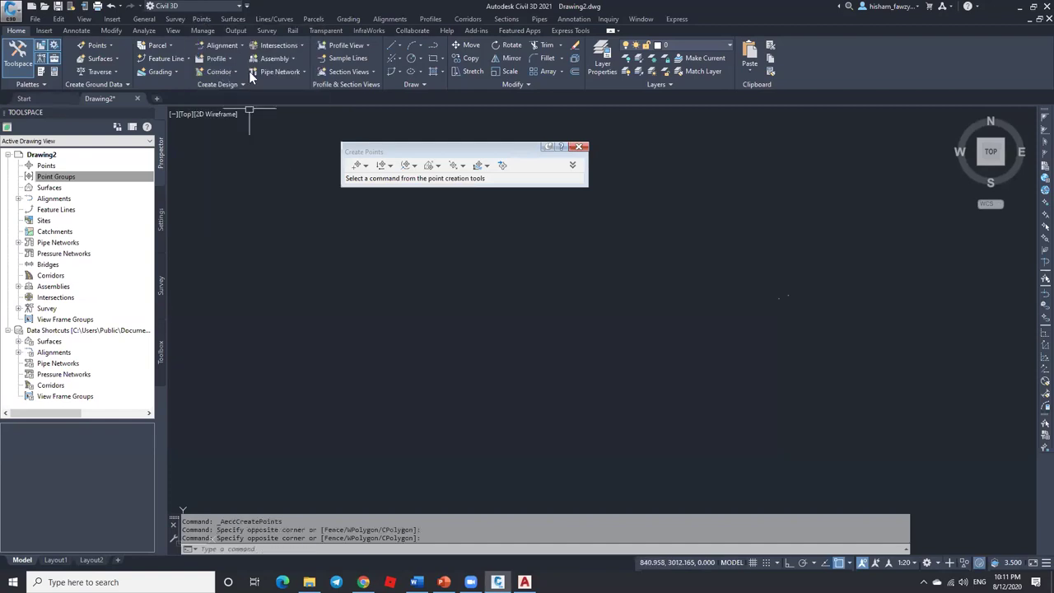
pyautogui.click(248, 7)
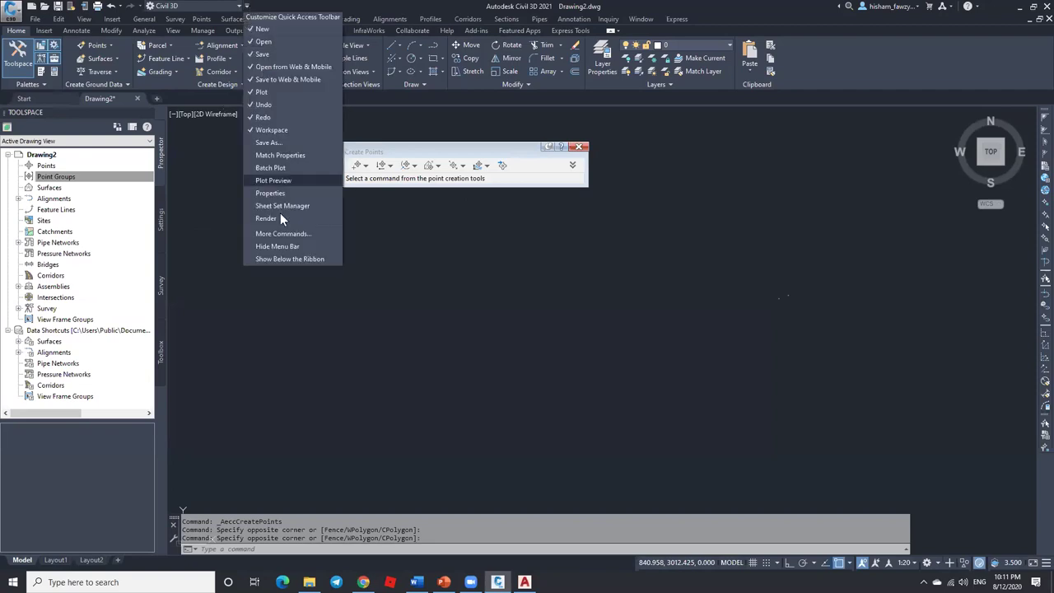
# Step: Move the Create Points toolbar aside and start the Manual point creation command
pyautogui.click(291, 247)
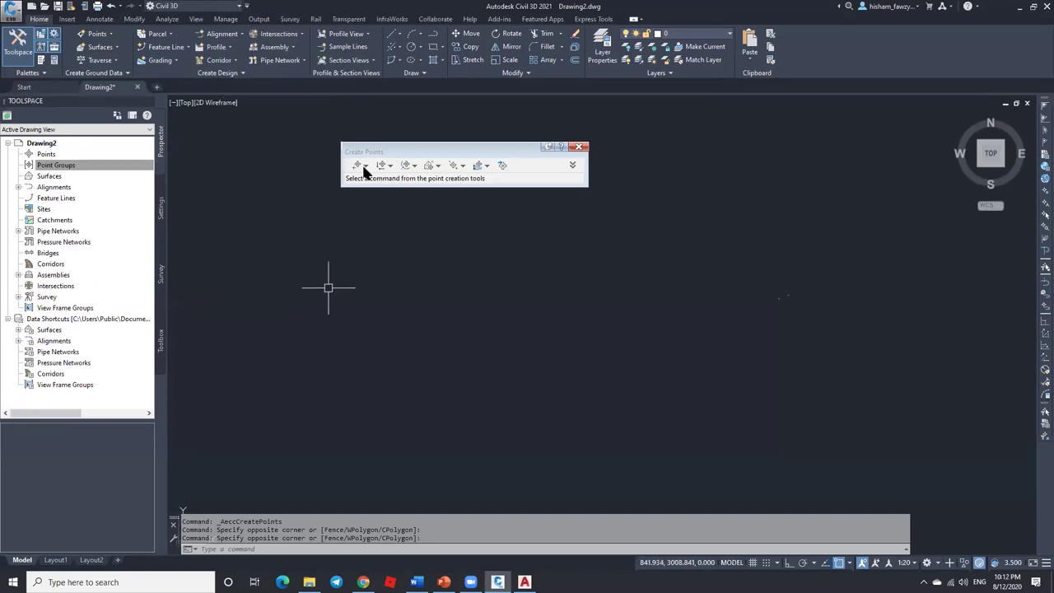
pyautogui.moveTo(401, 152); pyautogui.dragTo(381, 139)
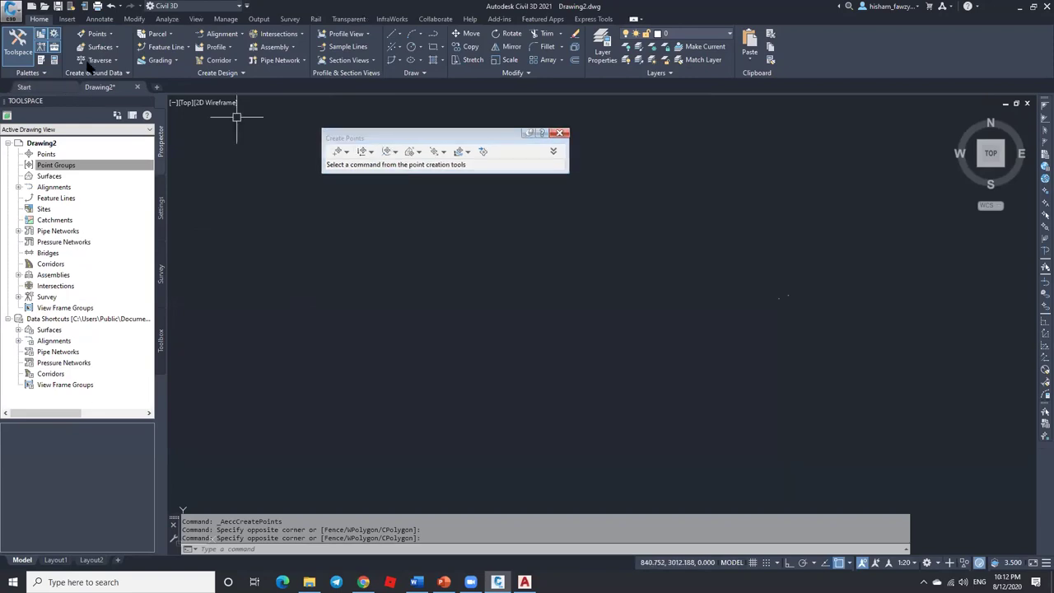
pyautogui.click(105, 37)
pyautogui.moveTo(116, 67)
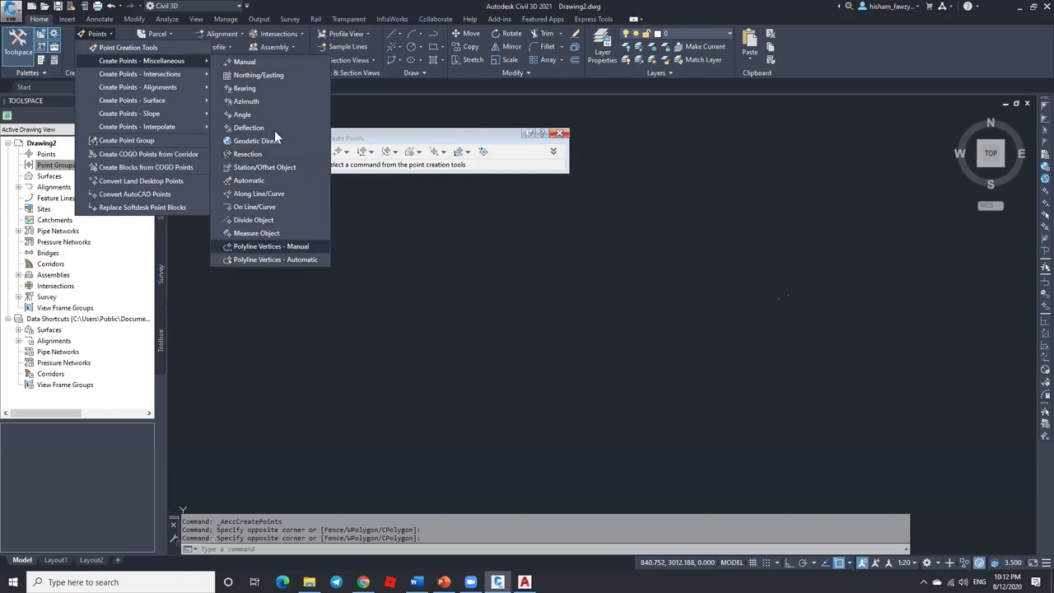
pyautogui.click(245, 62)
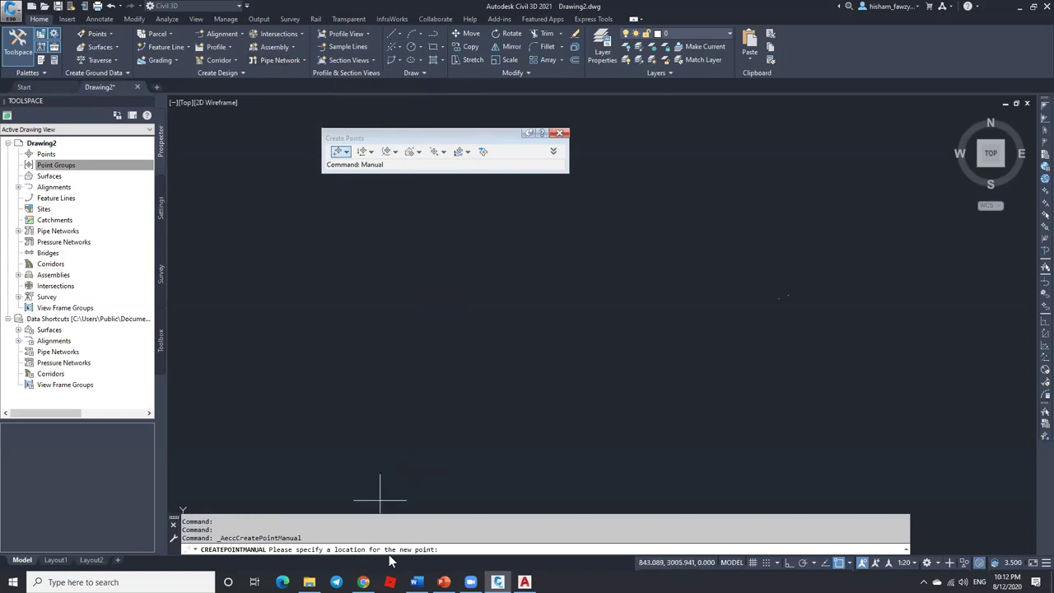
# Step: Pick the new point's location in the drawing area
pyautogui.click(566, 247)
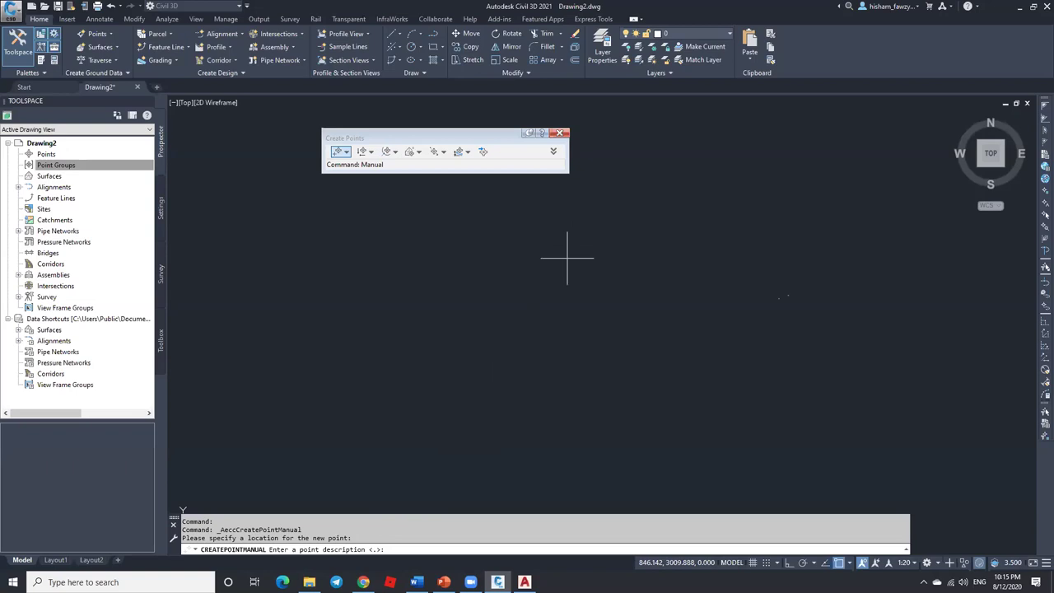
# Step: Give point 1 description 'test' and elevation 560, then list the drawing's Points
pyautogui.write('set')
pyautogui.press('BackSpace')
pyautogui.press('BackSpace')
pyautogui.press('BackSpace')
pyautogui.write('est')
pyautogui.press('Return')
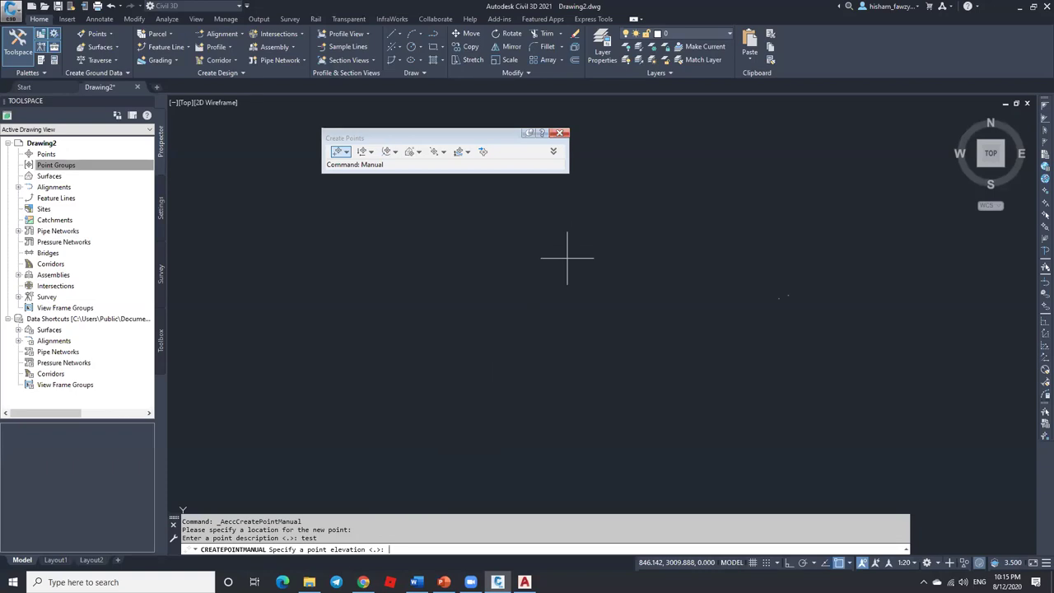
pyautogui.write('560')
pyautogui.press('Return')
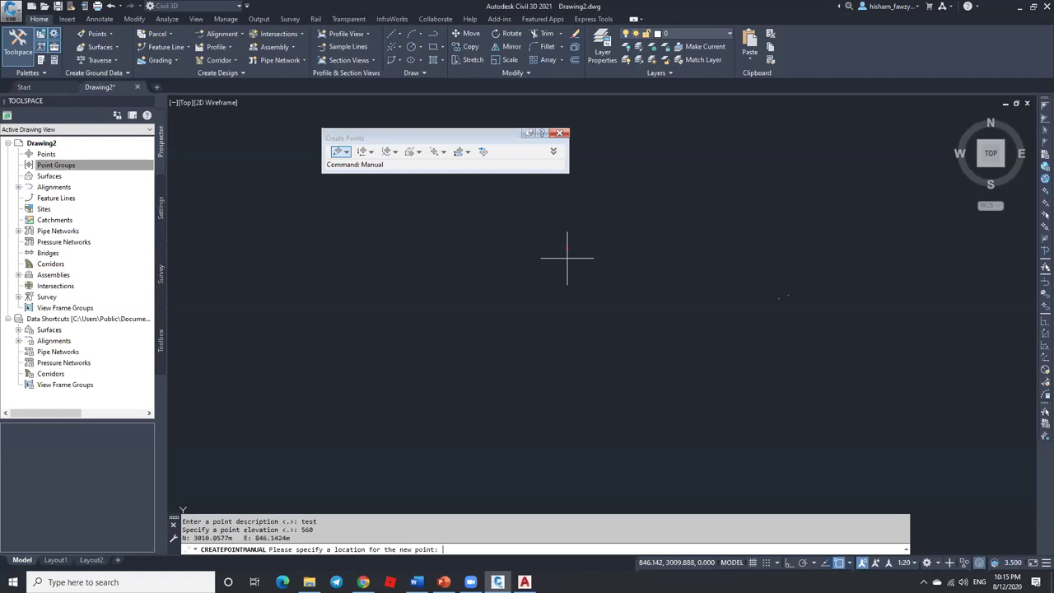
pyautogui.press('Escape')
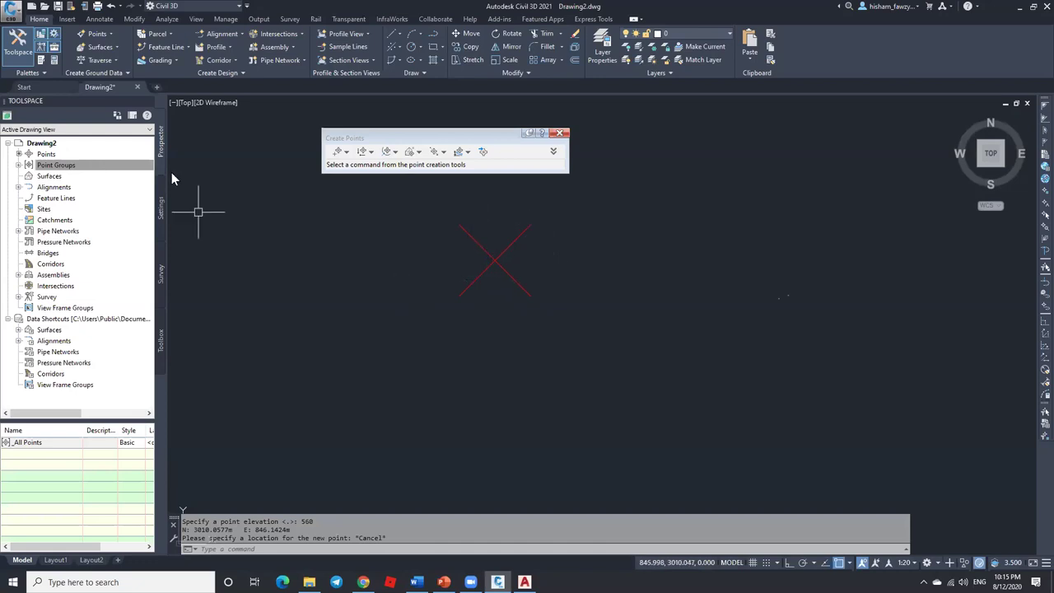
pyautogui.click(57, 165)
pyautogui.click(56, 155)
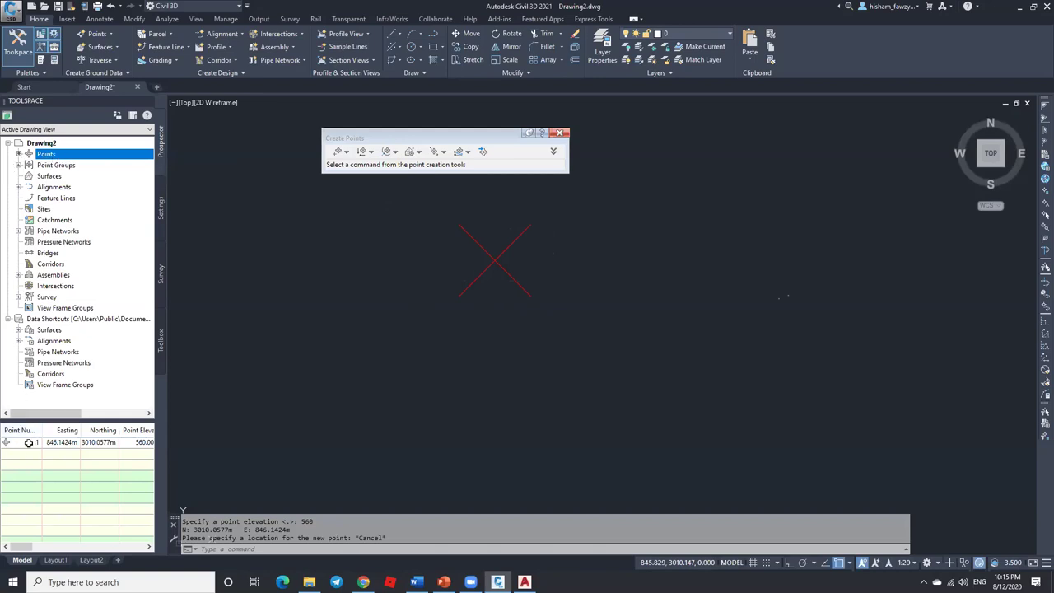
# Step: Widen the Toolspace and its Easting, Northing and Elevation columns, then select point 1
pyautogui.moveTo(30, 442)
pyautogui.moveTo(81, 430); pyautogui.dragTo(88, 430)
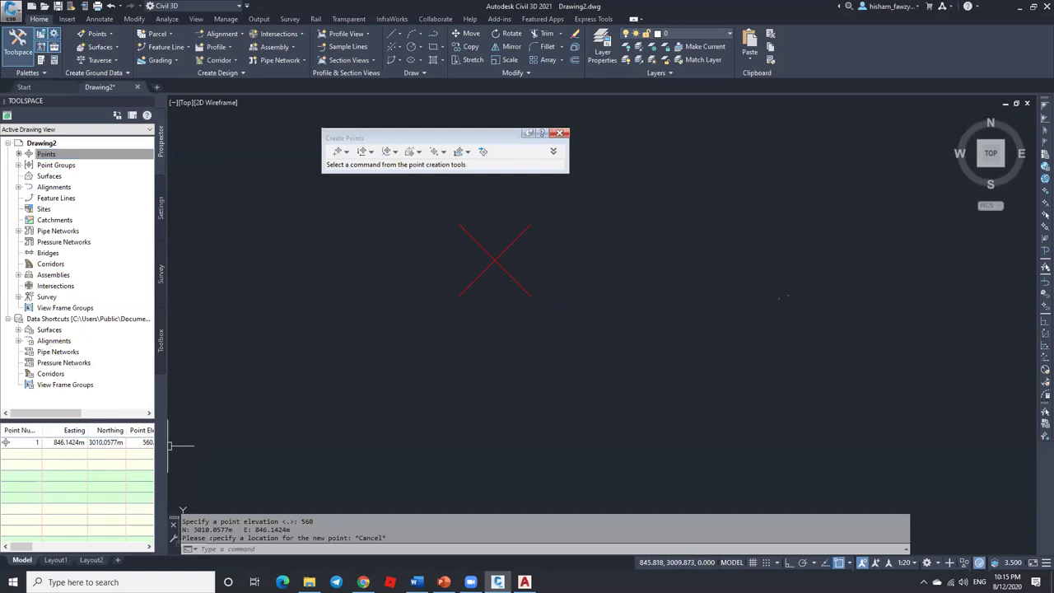
pyautogui.moveTo(305, 448); pyautogui.dragTo(305, 449)
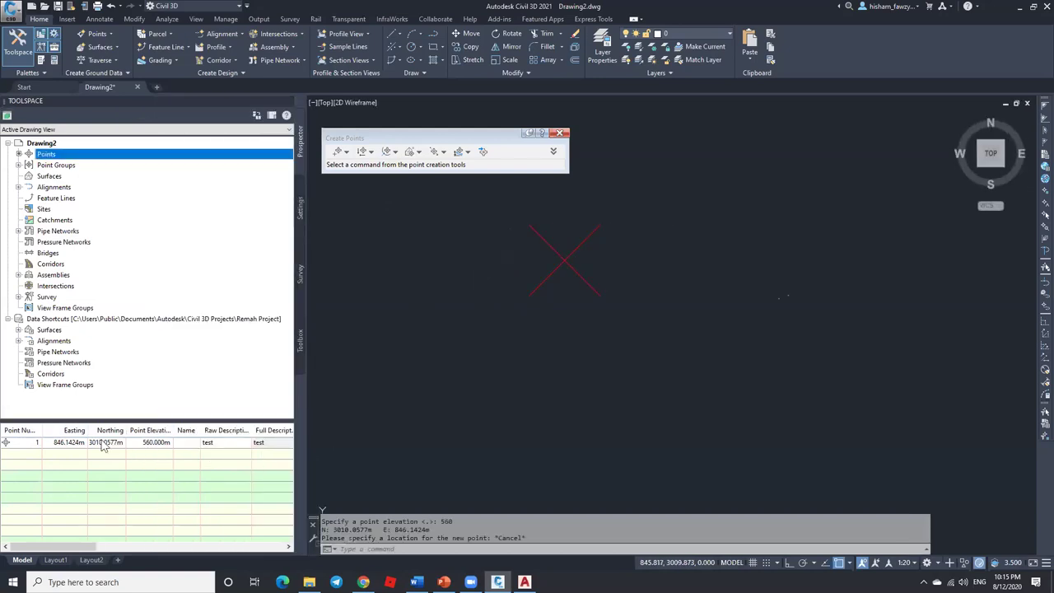
pyautogui.moveTo(125, 429); pyautogui.dragTo(153, 444)
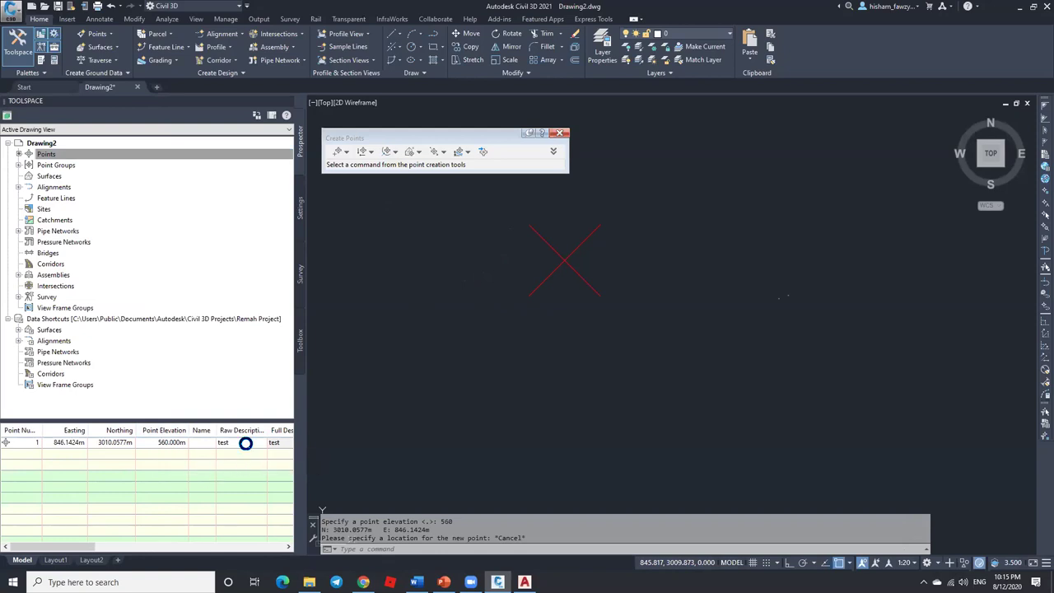
pyautogui.click(245, 442)
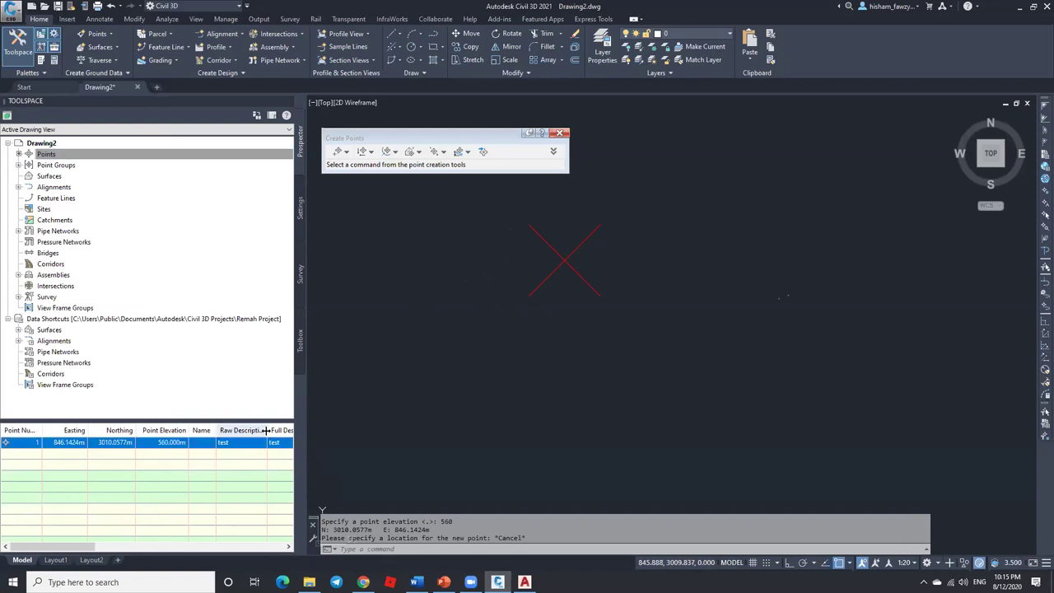
# Step: Scroll the point list right to show the Raw and Full Description columns
pyautogui.moveTo(77, 547)
pyautogui.mouseDown()
pyautogui.moveTo(179, 546)
pyautogui.moveTo(73, 545)
pyautogui.moveTo(95, 547)
pyautogui.mouseUp()
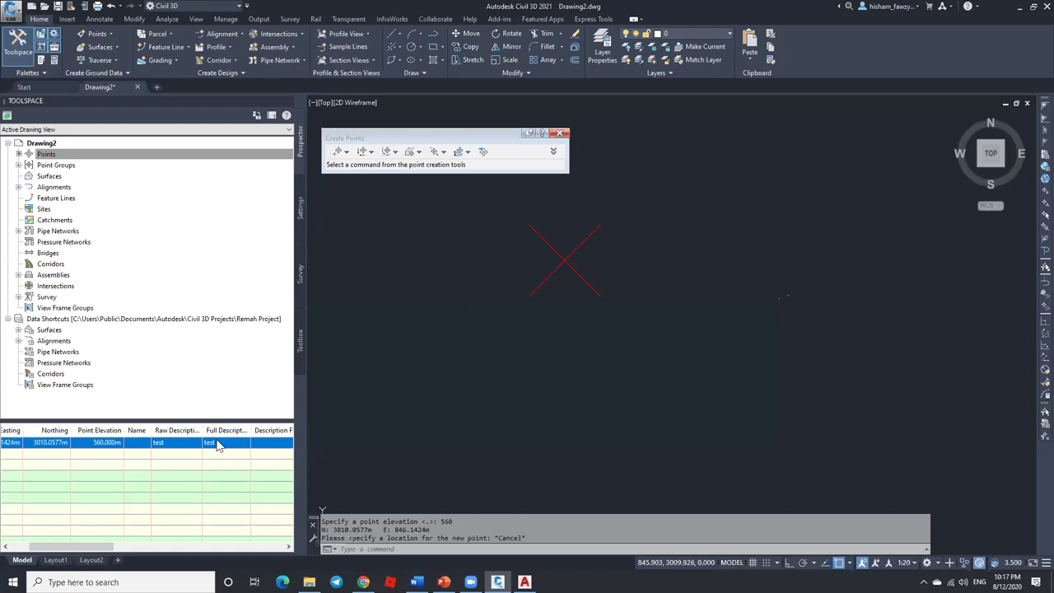
# Step: Keep point 1's Raw Description as 'test' and narrow the Prospector panel
pyautogui.click(174, 443)
pyautogui.moveTo(176, 443); pyautogui.dragTo(151, 442)
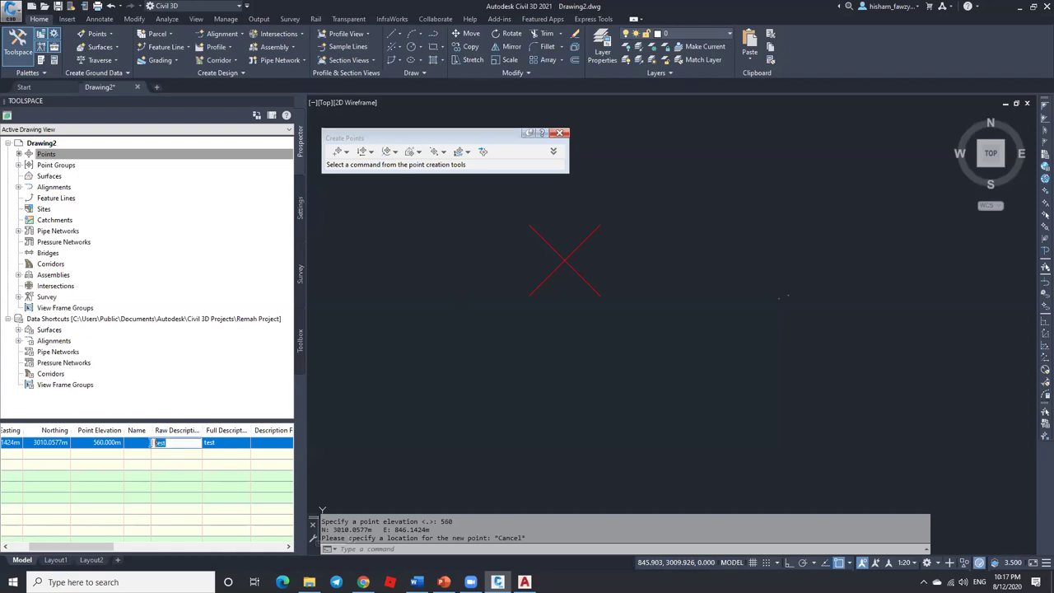
pyautogui.click(221, 447)
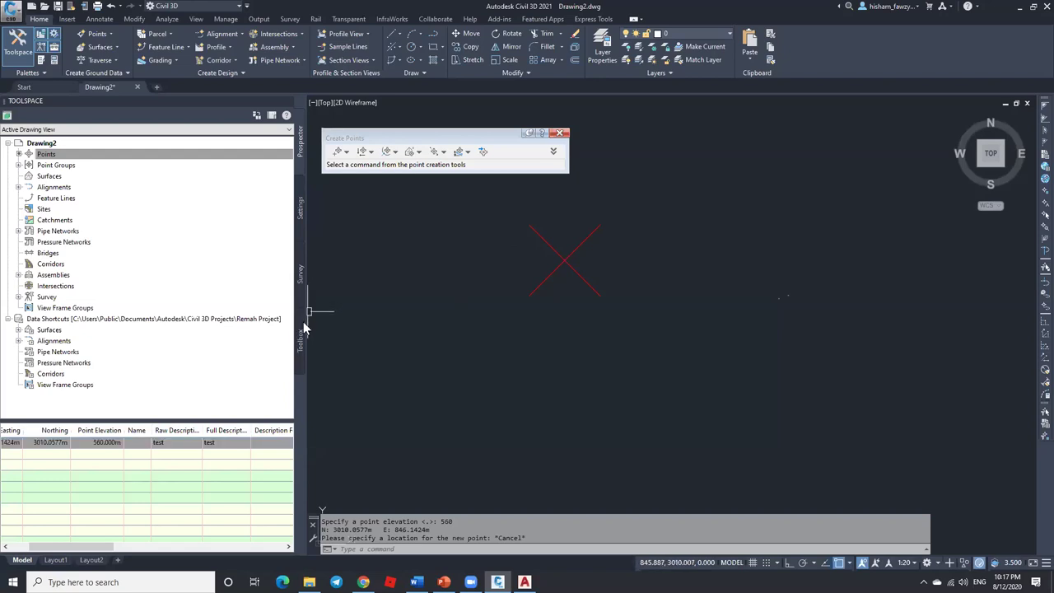
pyautogui.click(160, 436)
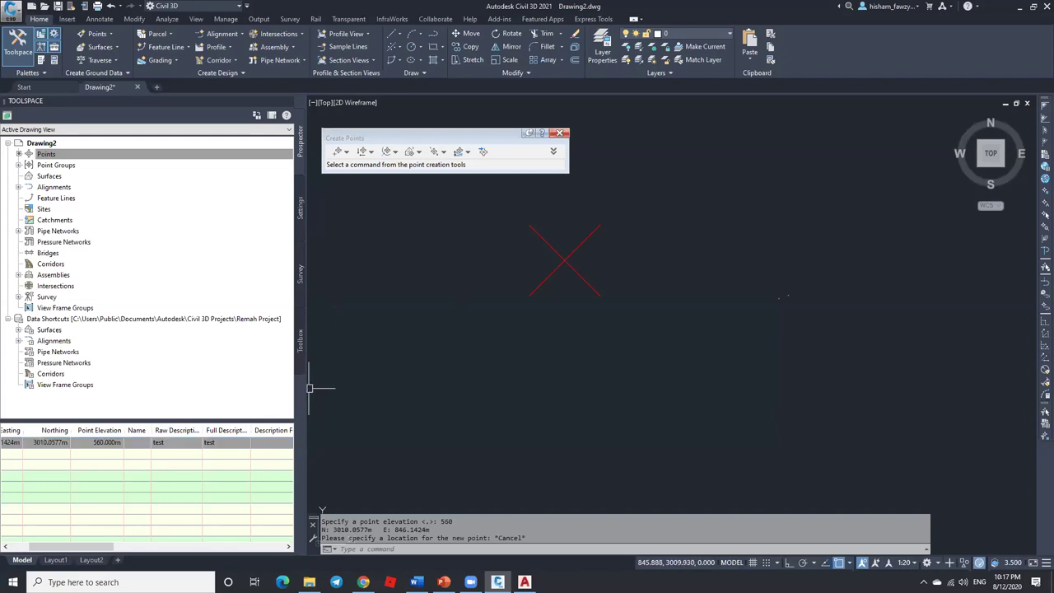
pyautogui.moveTo(310, 387); pyautogui.dragTo(217, 382)
pyautogui.click(100, 440)
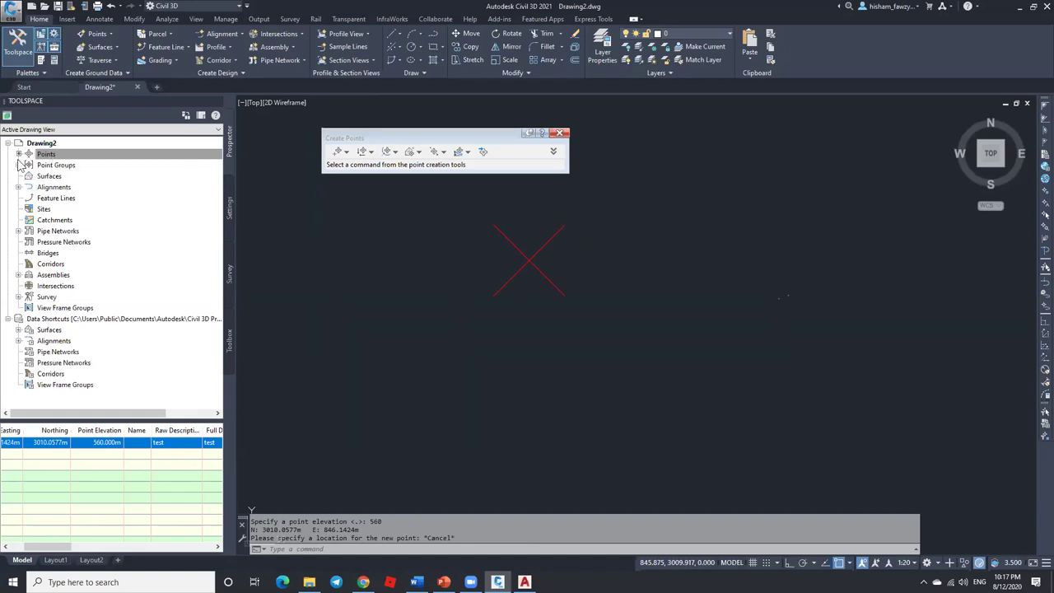
# Step: Expand Point Groups and select _All Points to list point 1
pyautogui.click(66, 166)
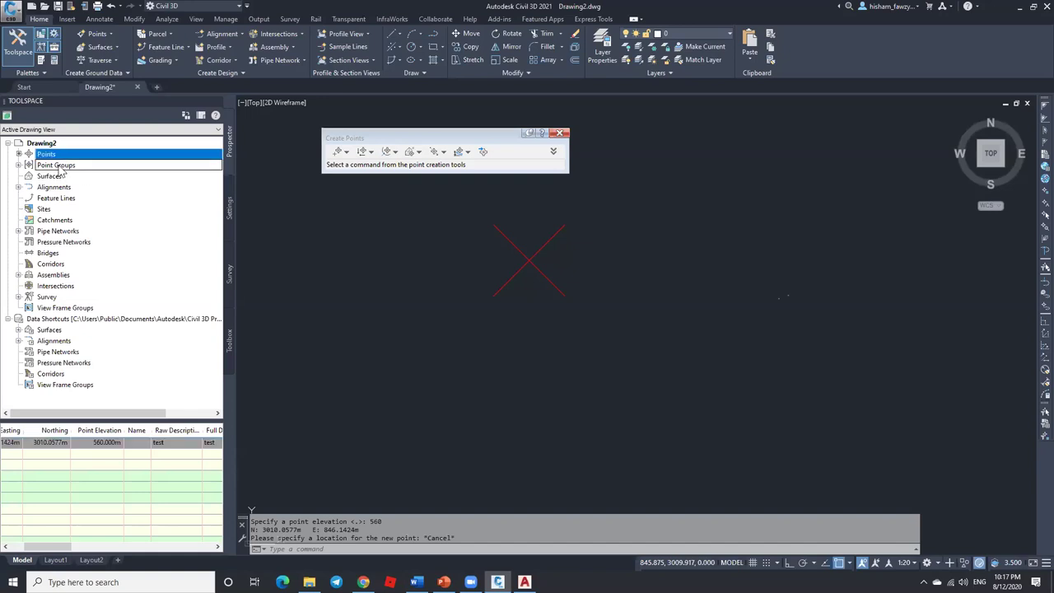
pyautogui.click(18, 165)
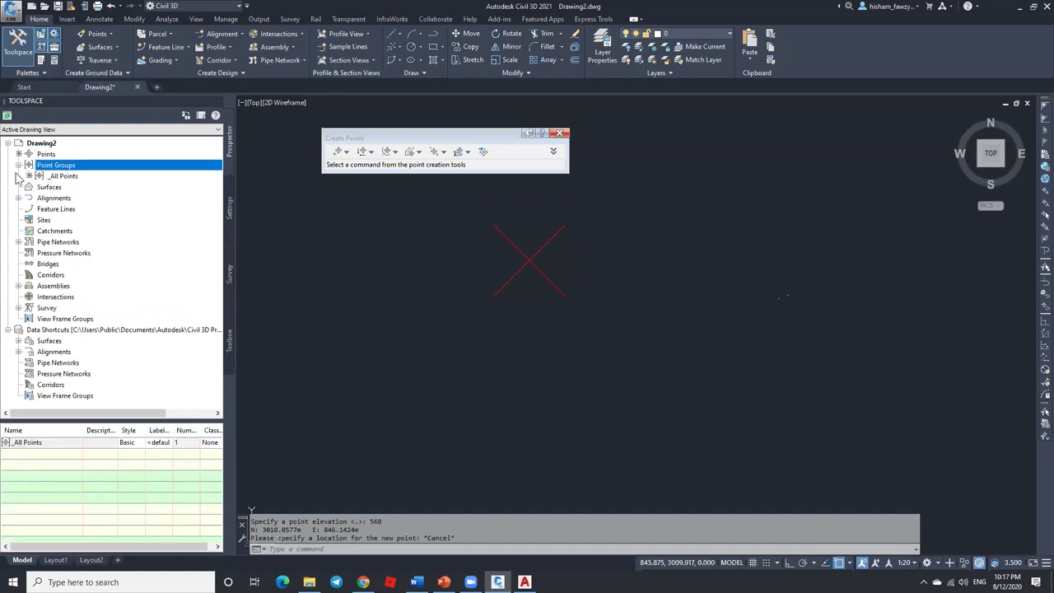
pyautogui.click(63, 175)
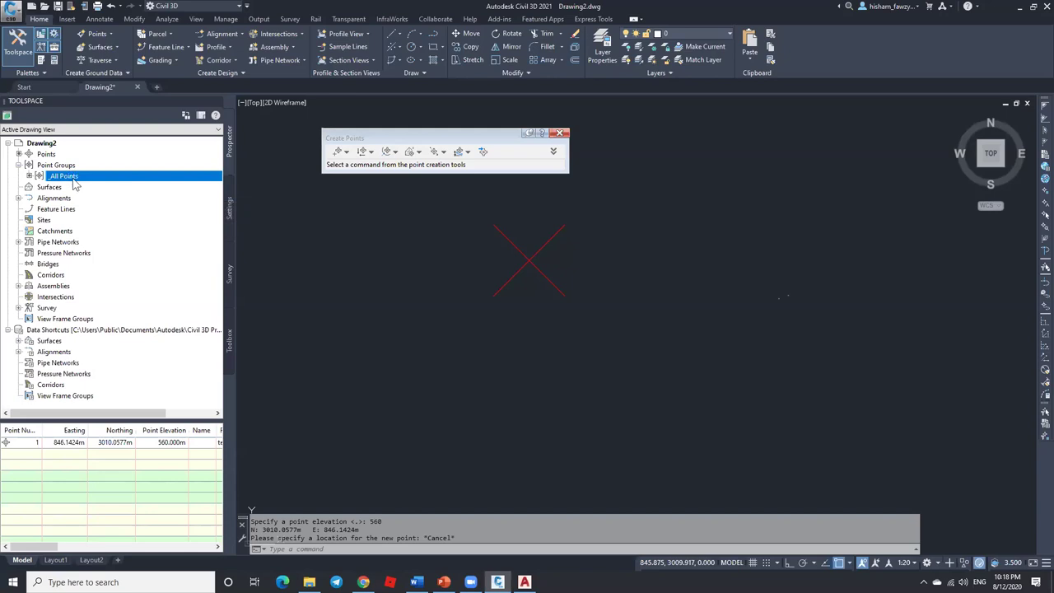
pyautogui.rightClick(86, 179)
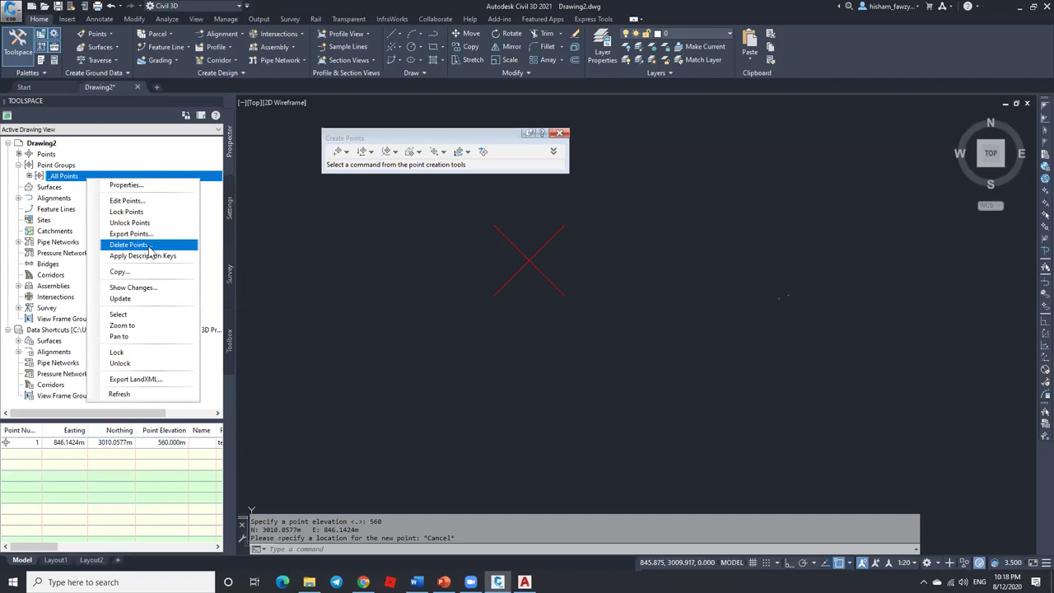
pyautogui.click(65, 178)
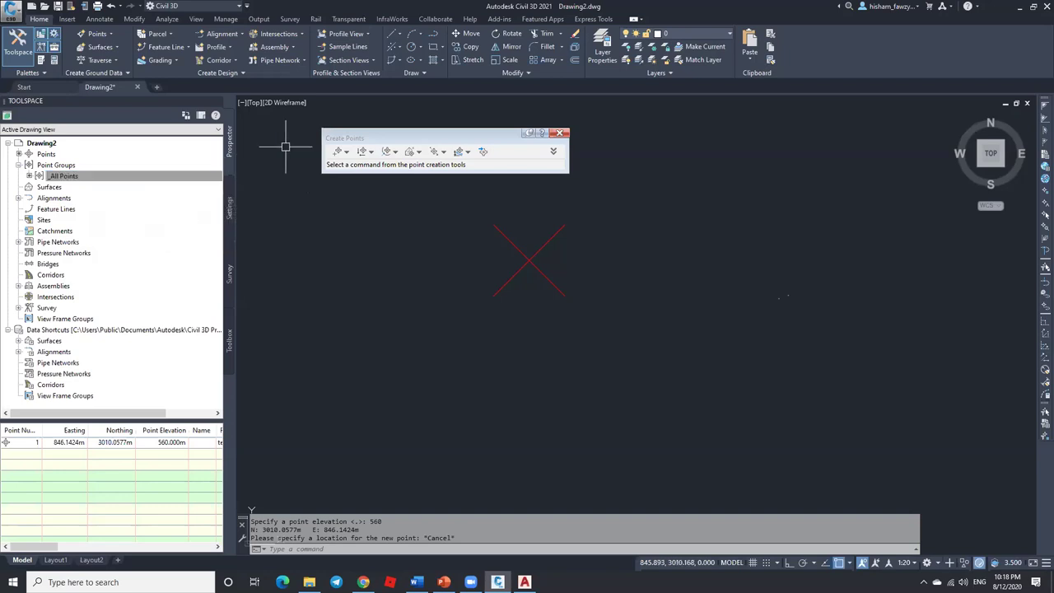
# Step: Place point 2 below the first with description GR and elevation 120
pyautogui.click(337, 151)
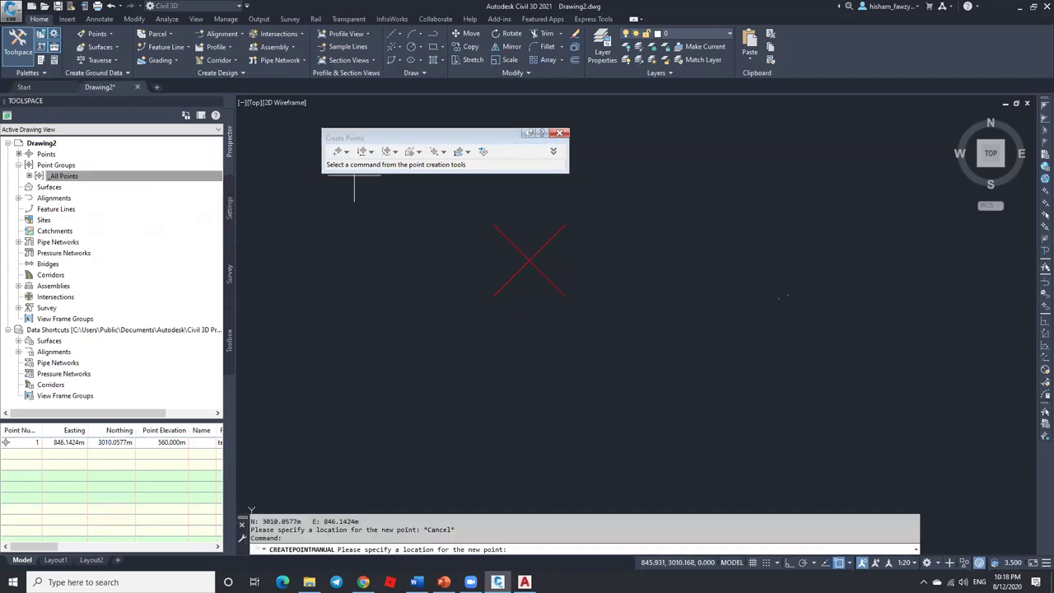
pyautogui.click(521, 399)
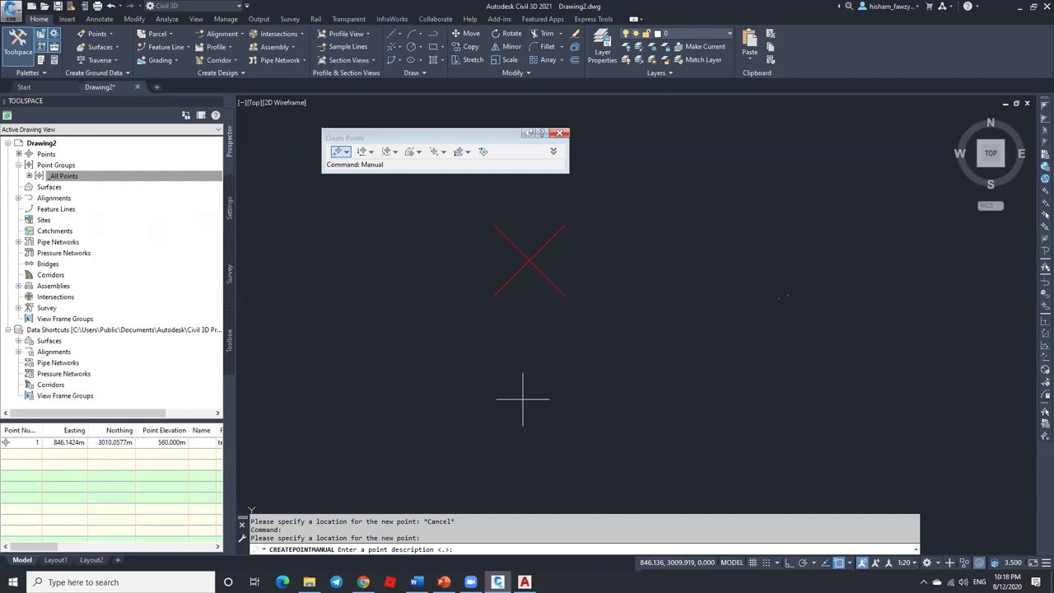
pyautogui.write('GR')
pyautogui.press('Return')
pyautogui.write('120')
pyautogui.press('Return')
pyautogui.click(113, 251)
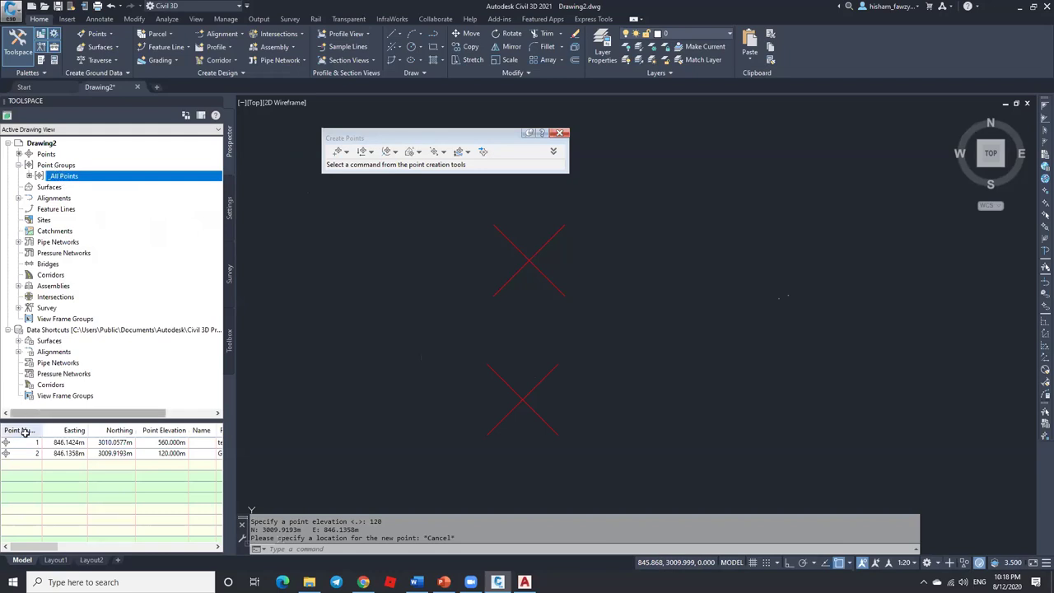
# Step: Show the drawing's point list, then return to the _All Points group
pyautogui.click(60, 156)
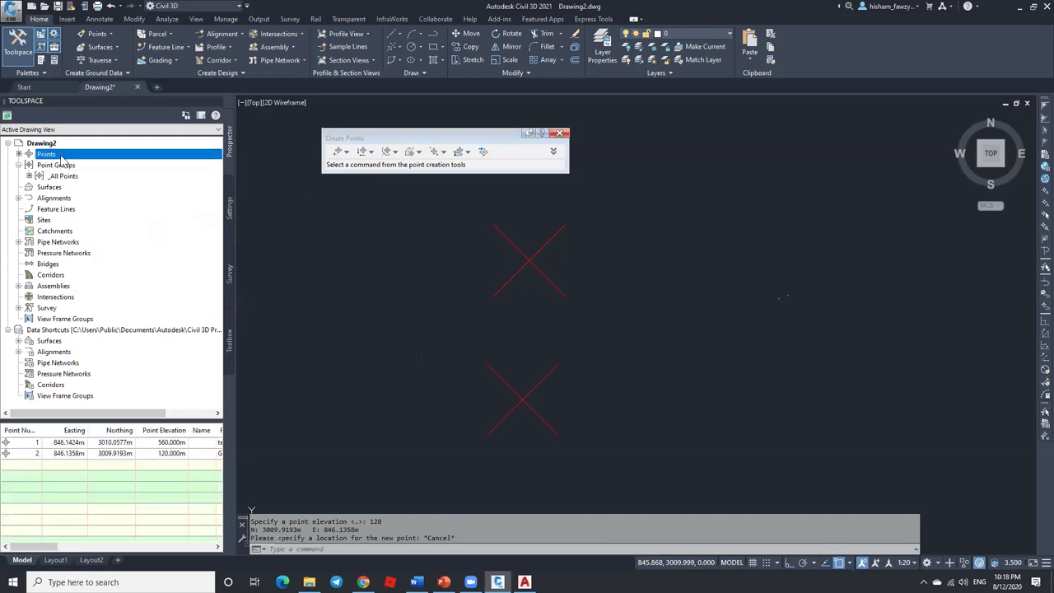
pyautogui.click(92, 176)
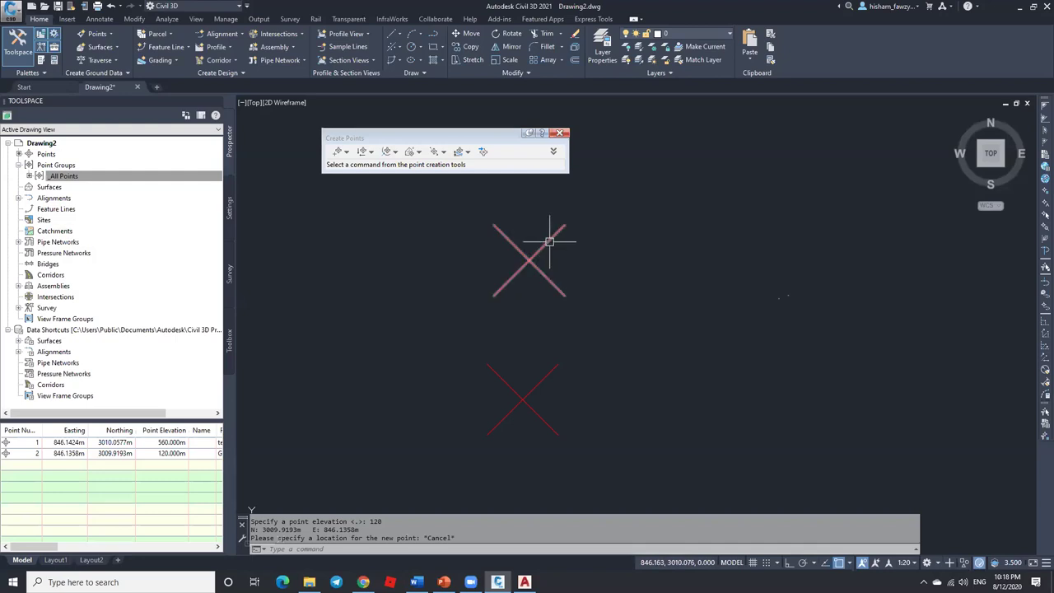
pyautogui.moveTo(549, 240)
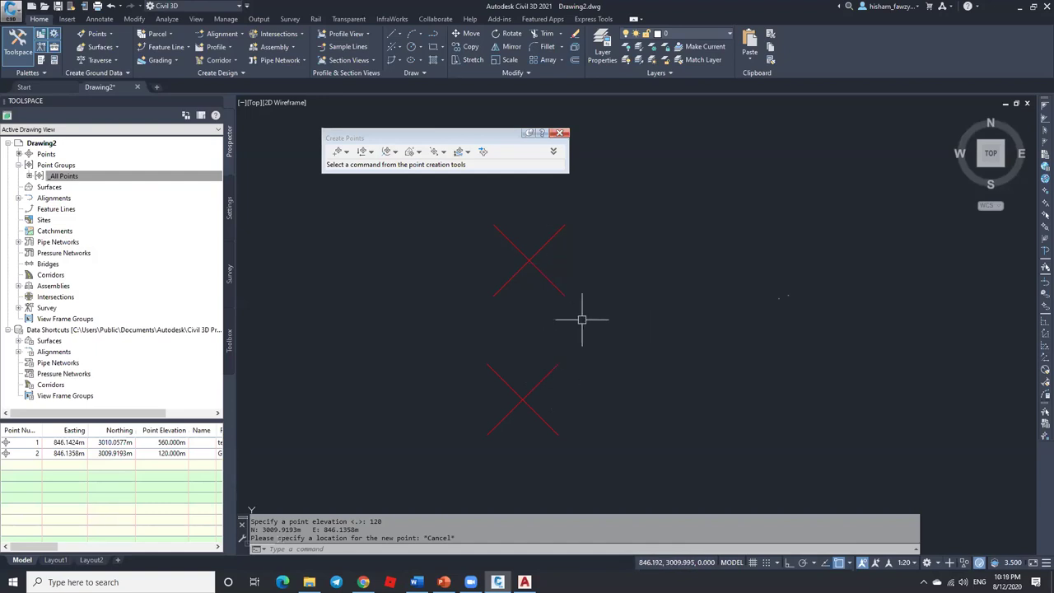
# Step: Set point 1's Style to Benchmark in the Properties palette, then deselect it
pyautogui.click(590, 280)
pyautogui.click(557, 309)
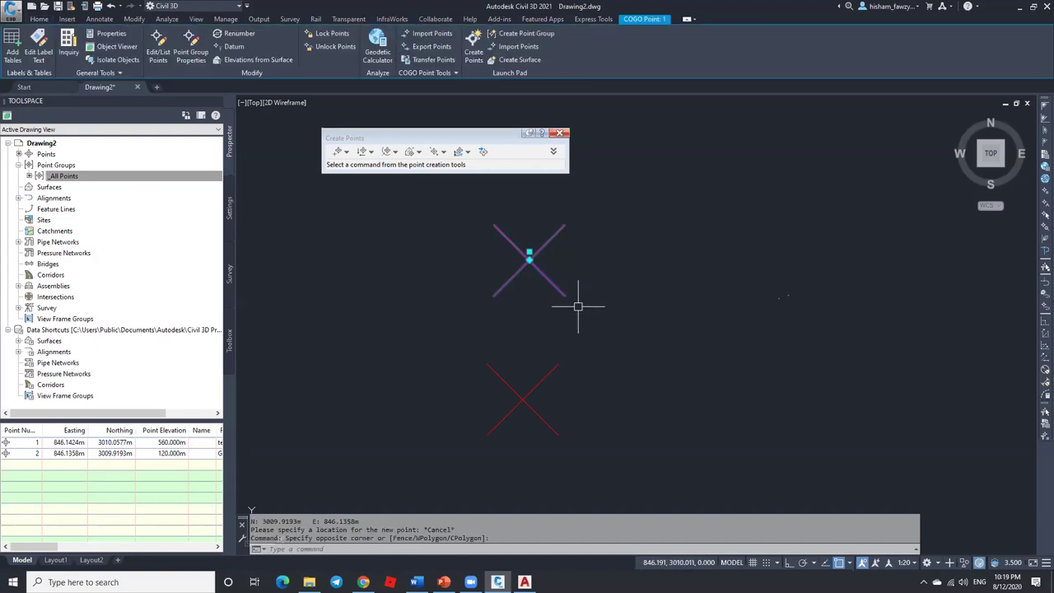
pyautogui.hotkey('ctrl', '1')
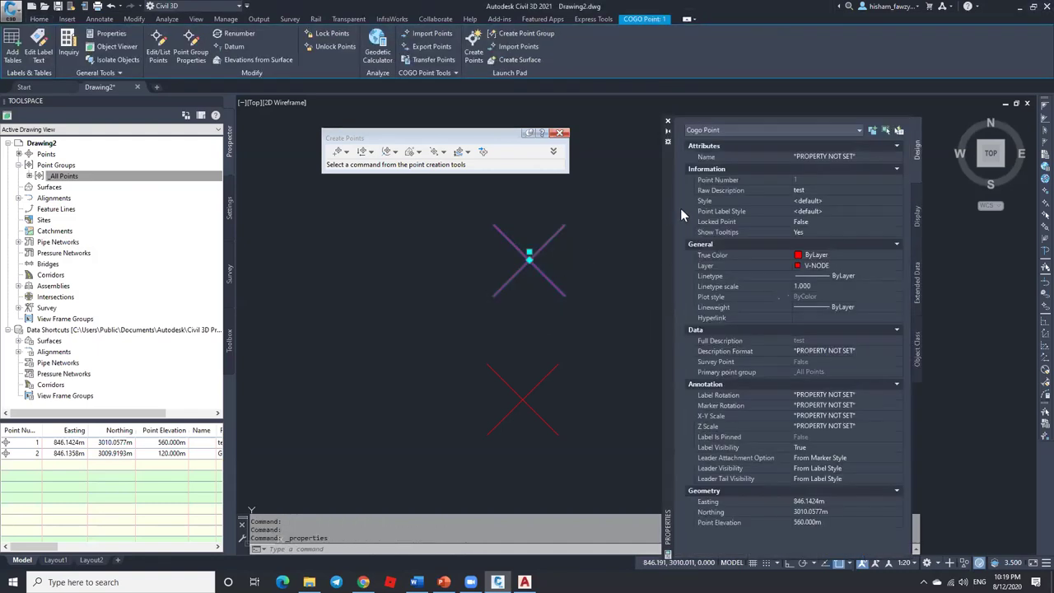
pyautogui.moveTo(665, 207); pyautogui.dragTo(665, 183)
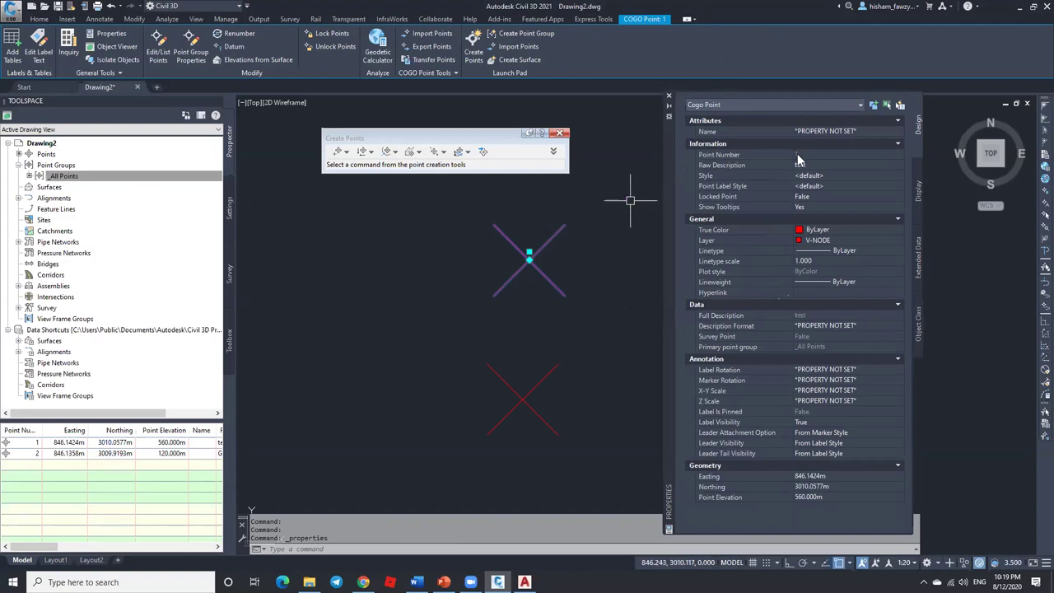
pyautogui.click(717, 176)
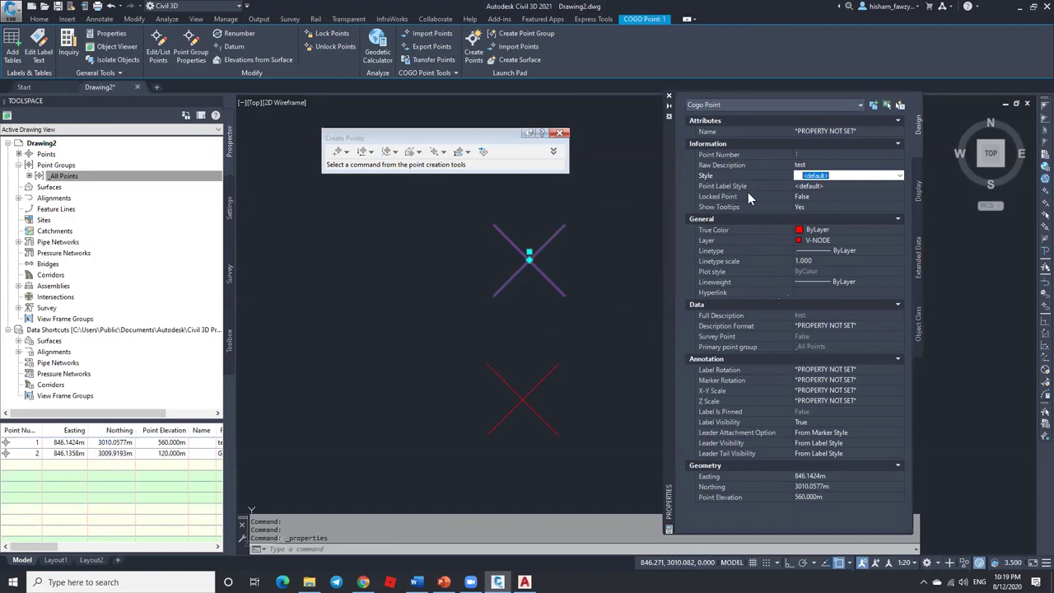
pyautogui.click(750, 185)
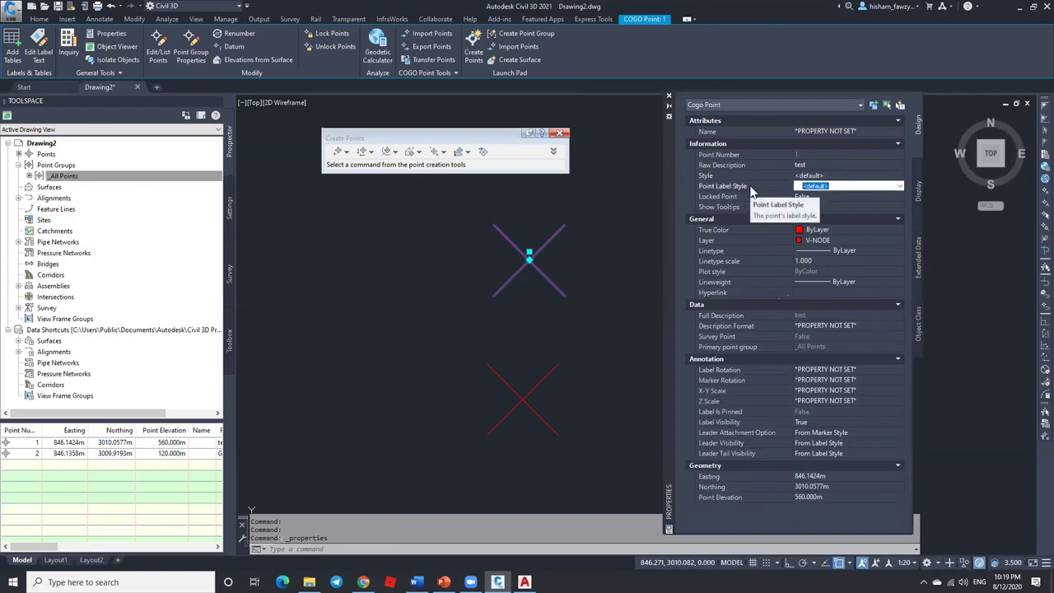
pyautogui.click(761, 175)
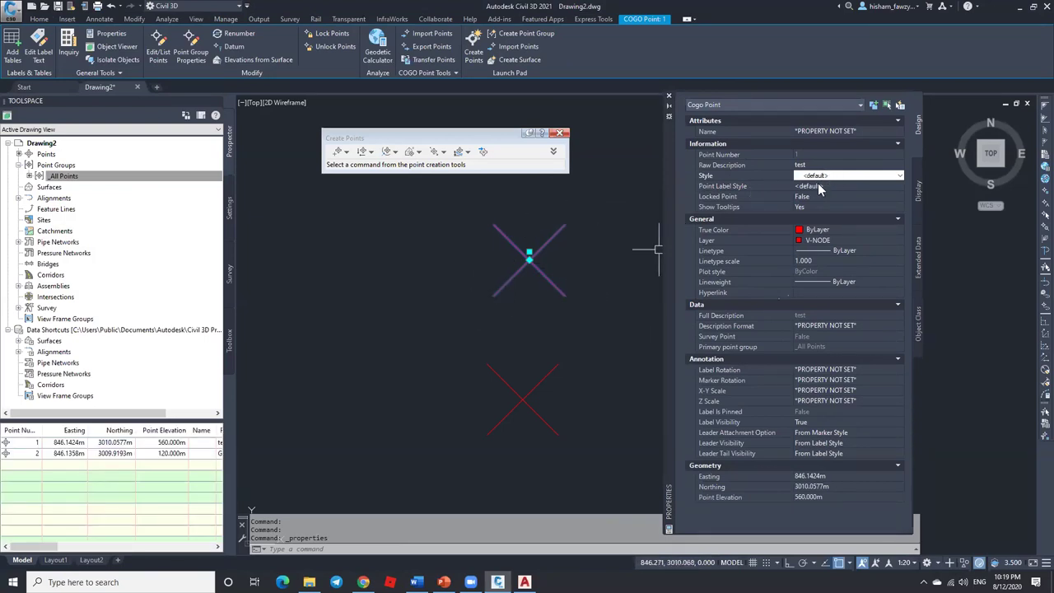
pyautogui.click(68, 176)
pyautogui.click(850, 177)
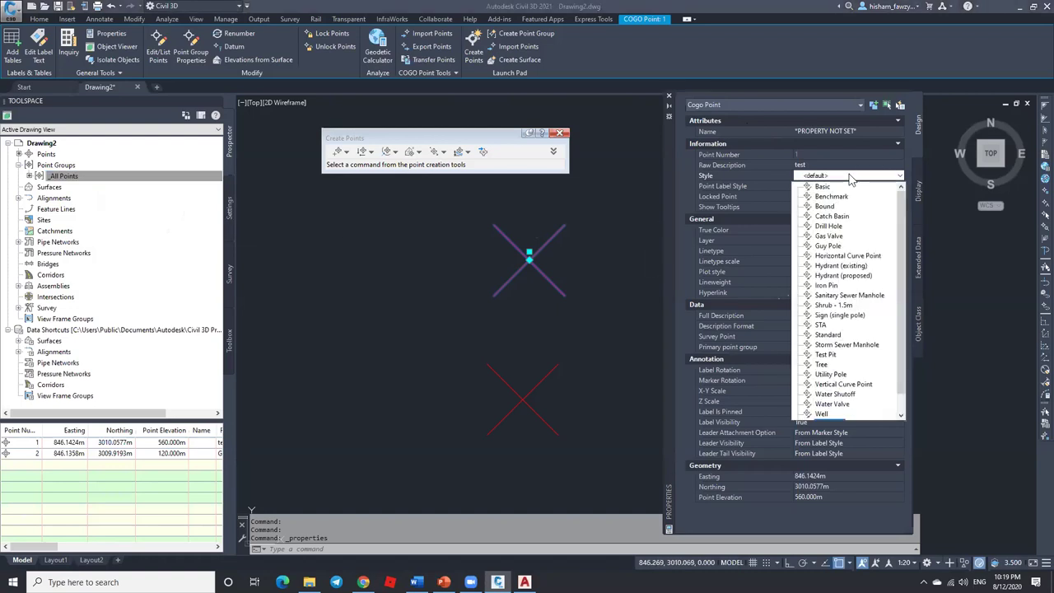
pyautogui.click(835, 198)
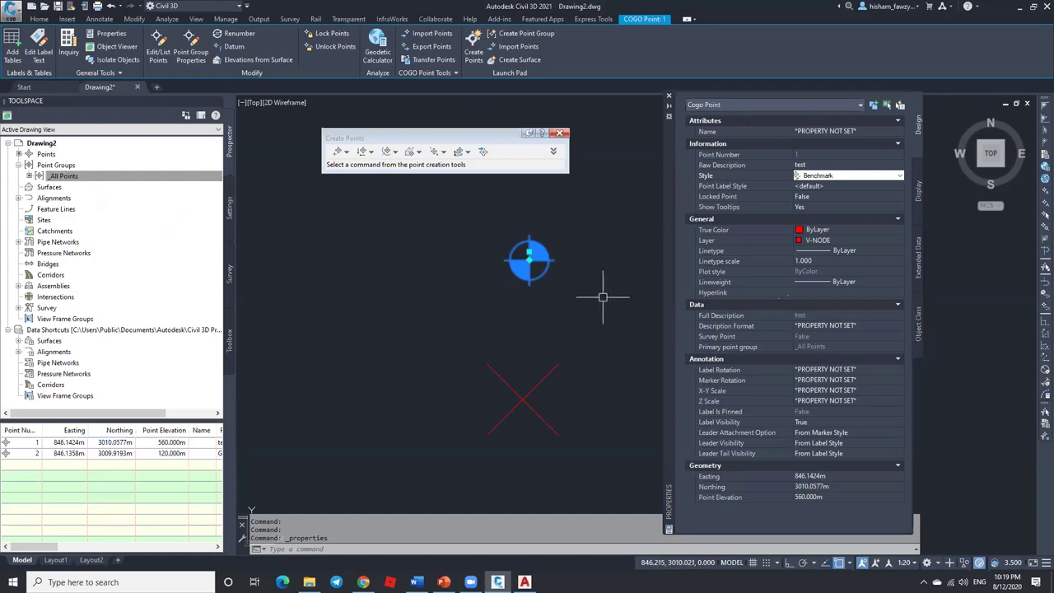
pyautogui.press('Escape')
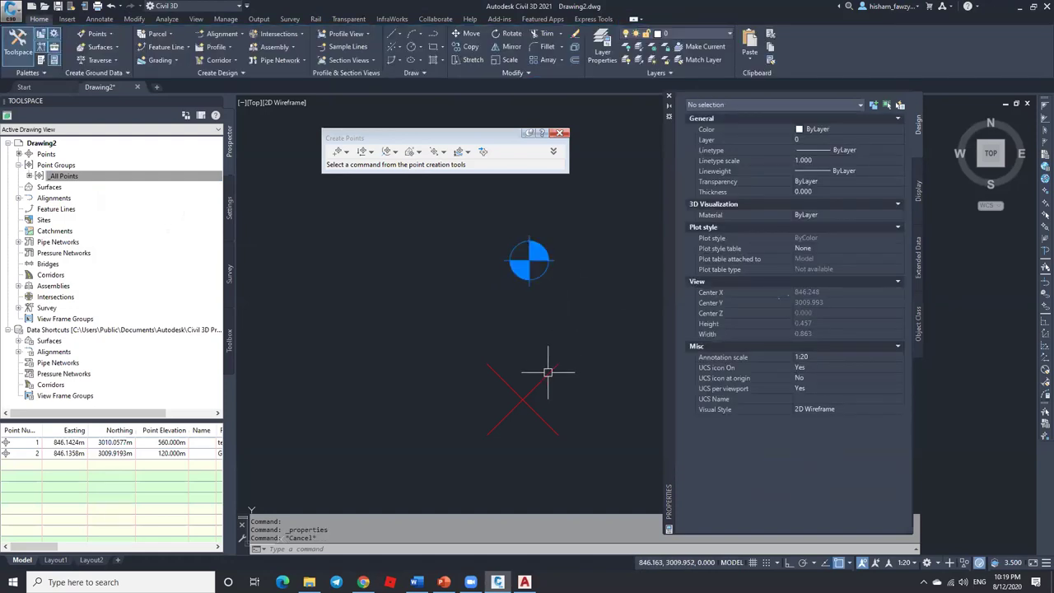
# Step: Set point 1's label style to Elevation and Description
pyautogui.click(533, 259)
pyautogui.click(855, 186)
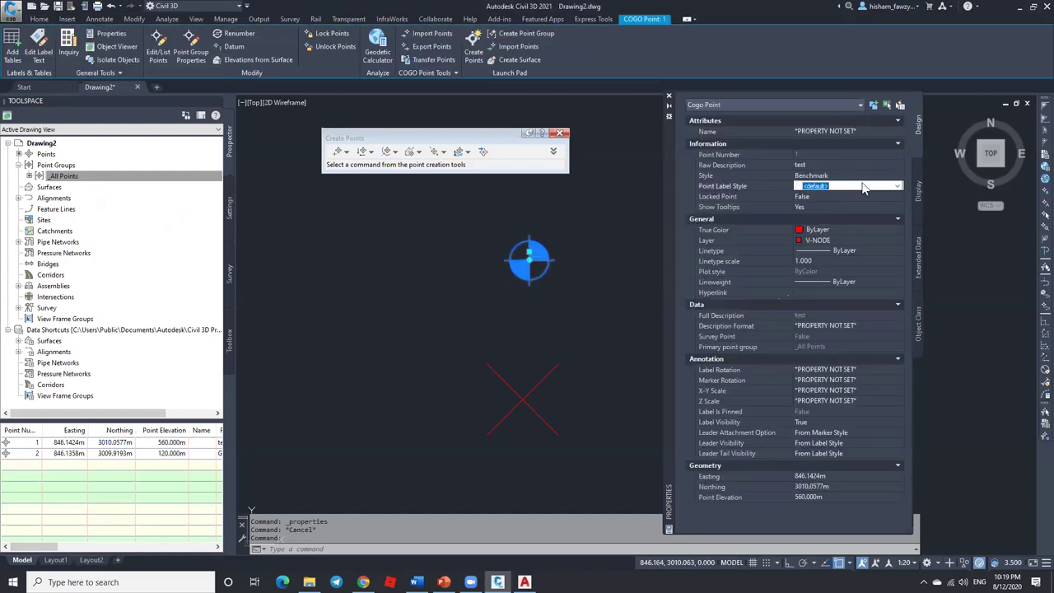
pyautogui.click(855, 187)
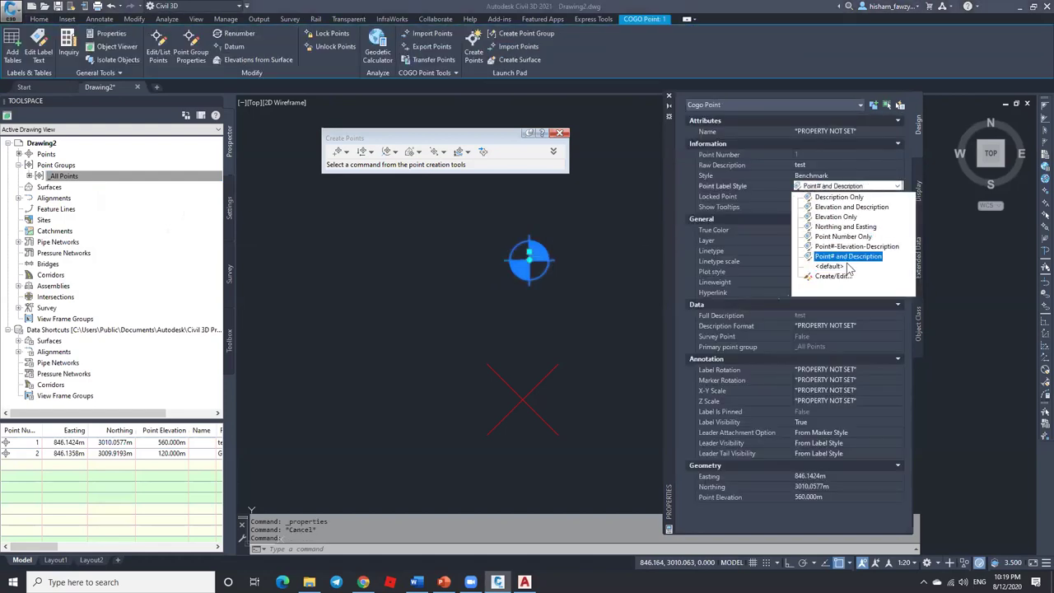
pyautogui.click(849, 207)
pyautogui.scroll(-3, 526, 267)
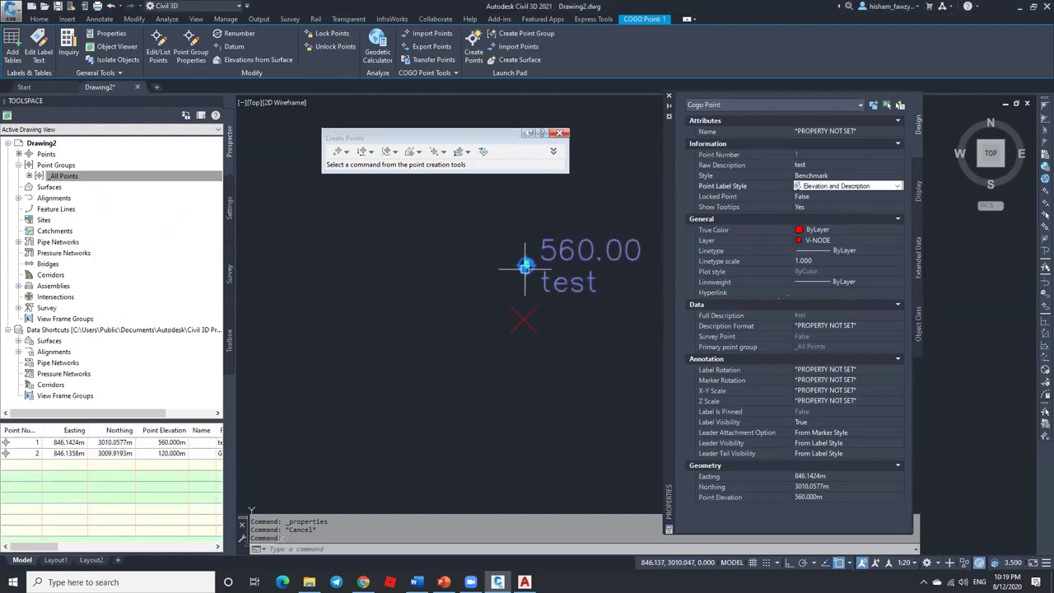
pyautogui.scroll(3, 580, 268)
pyautogui.press('Escape')
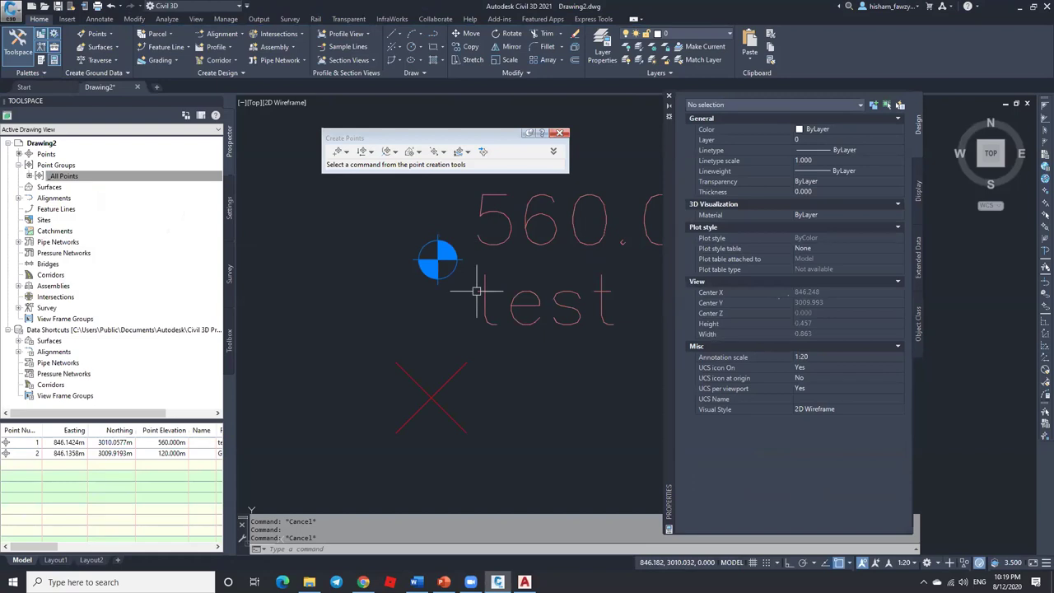
# Step: Move point 2 slightly south to Easting 846.1385m, Northing 3009.7929m
pyautogui.click(459, 371)
pyautogui.scroll(-1, 459, 371)
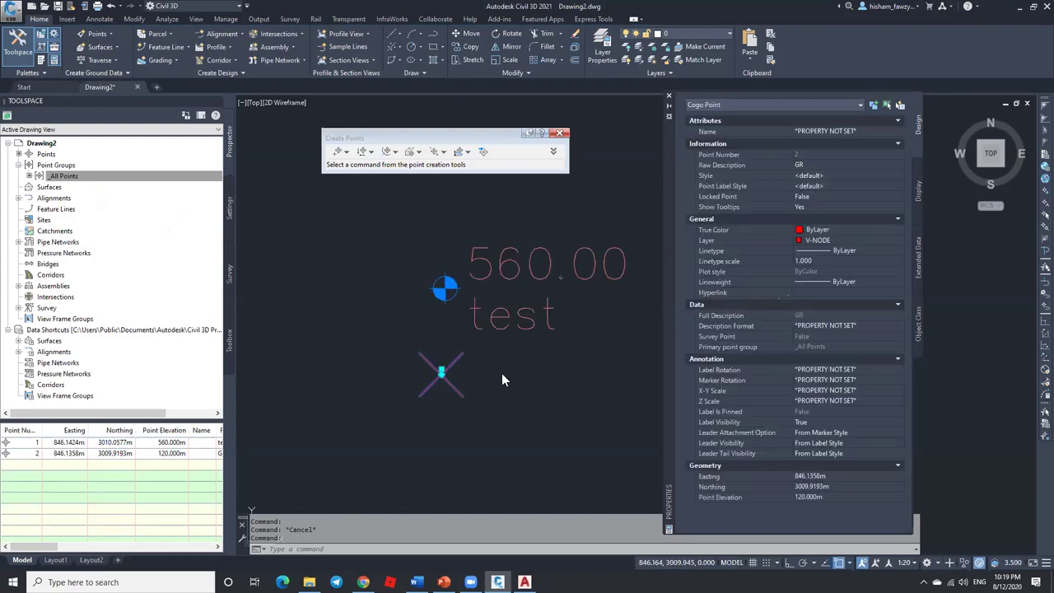
pyautogui.write('m')
pyautogui.press('Return')
pyautogui.click(520, 377)
pyautogui.click(525, 452)
pyautogui.press('Escape')
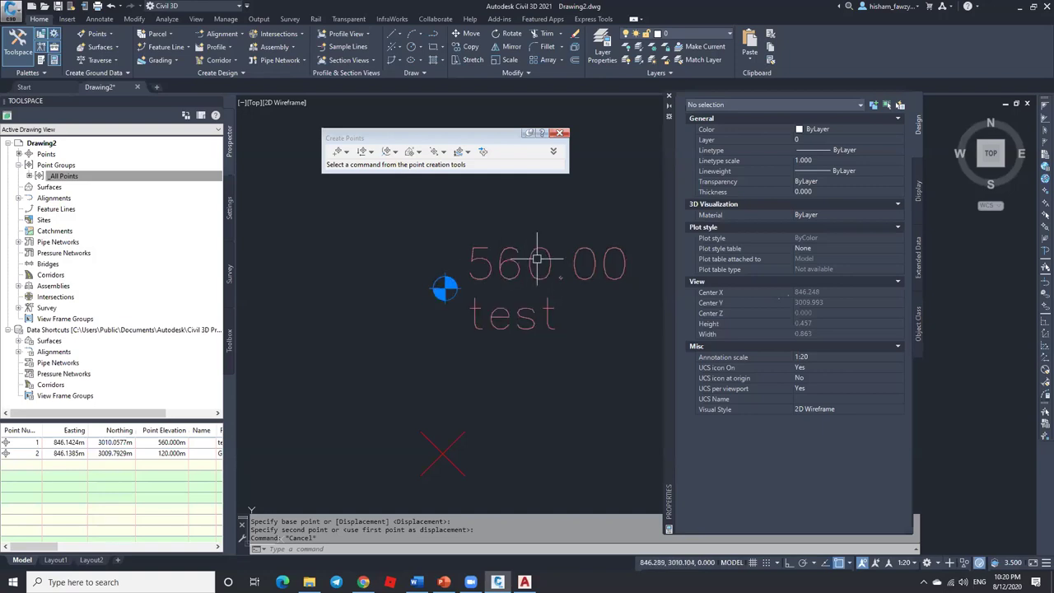
# Step: Change point 2's label style to Point#-Elevation-Description, then to Northing and Easting
pyautogui.click(457, 437)
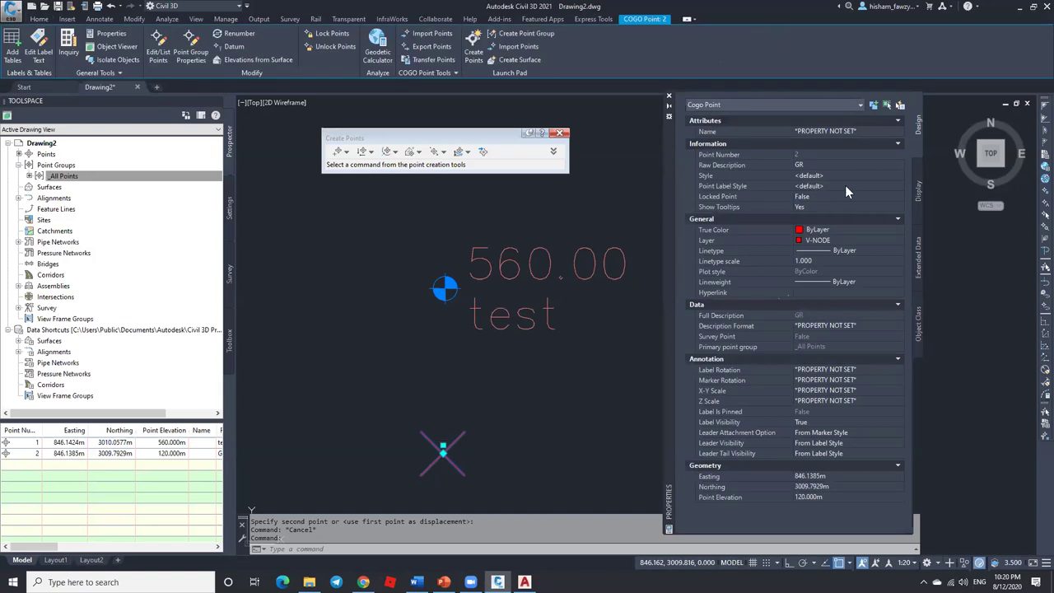
pyautogui.click(844, 186)
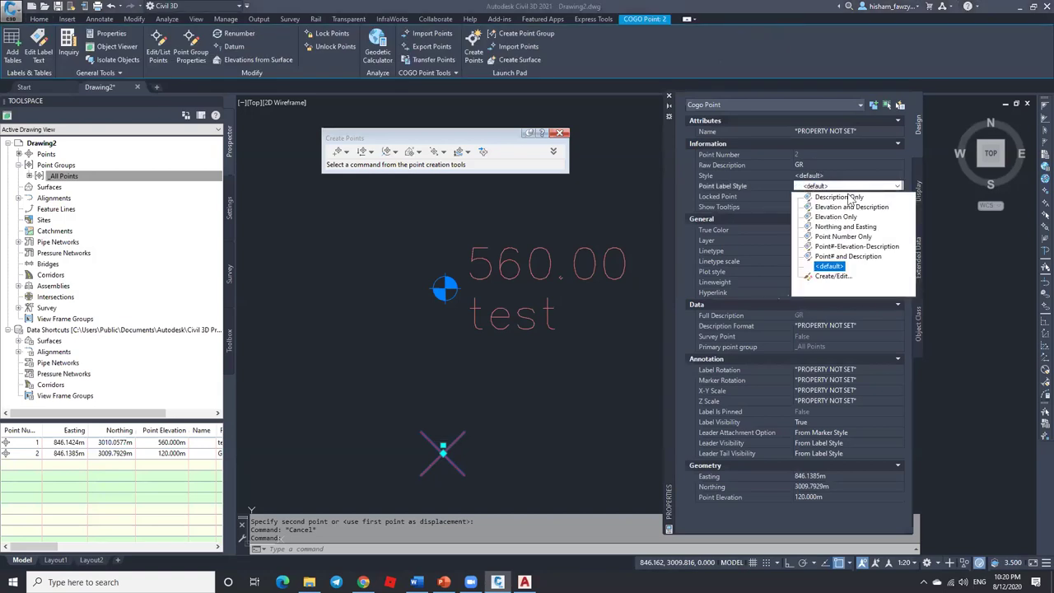
pyautogui.click(850, 246)
pyautogui.scroll(3, 503, 405)
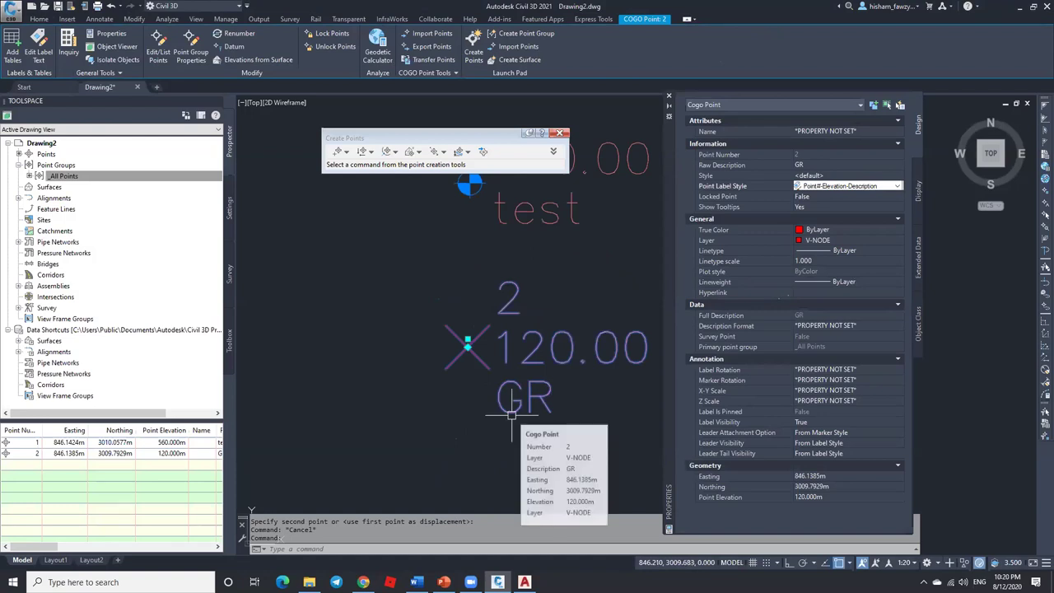
pyautogui.click(877, 190)
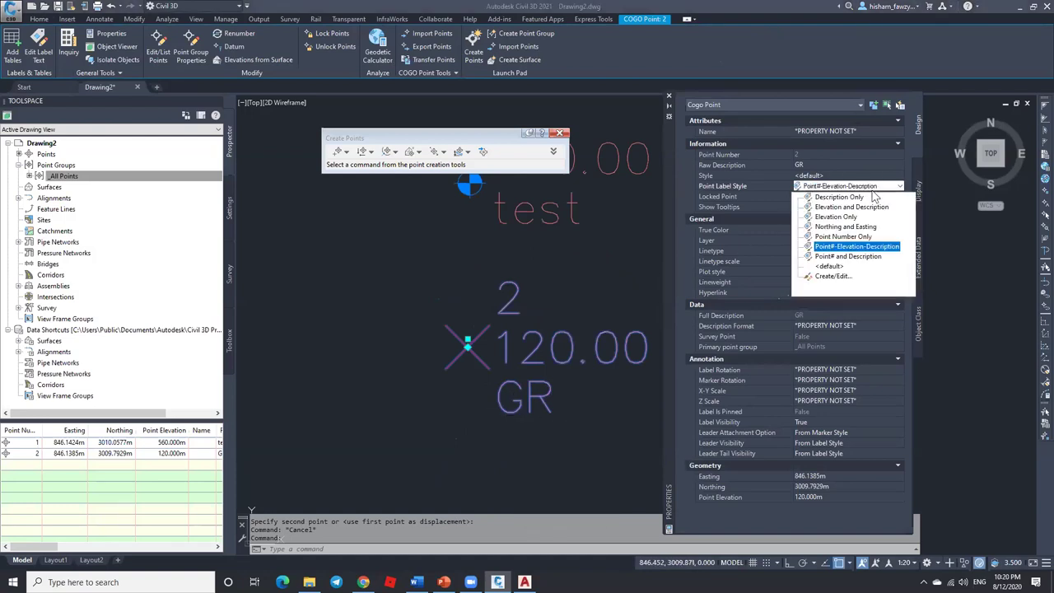
pyautogui.click(840, 196)
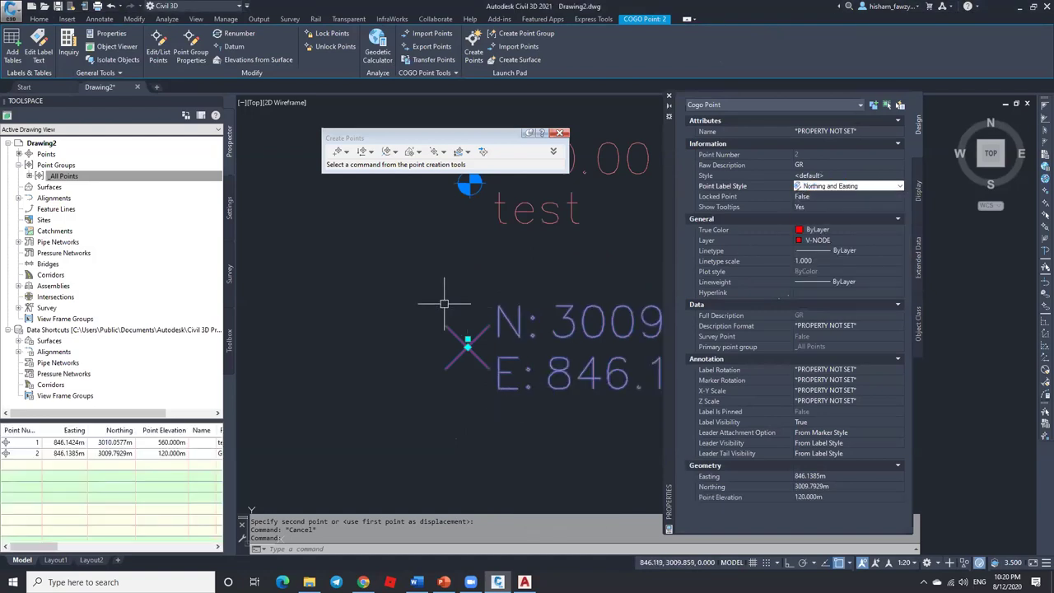
pyautogui.scroll(-3, 439, 302)
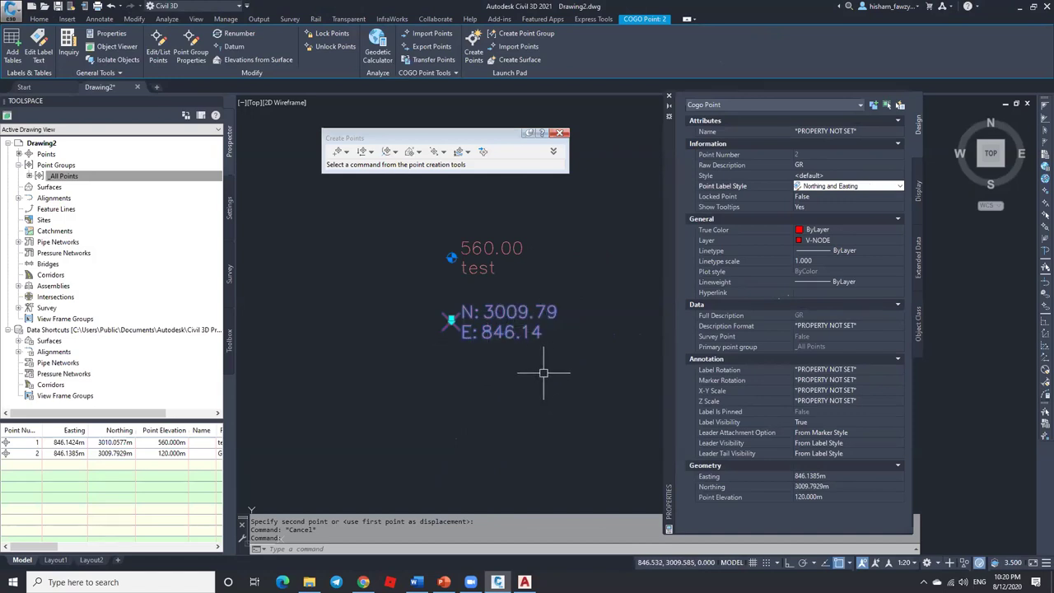
pyautogui.write('m')
pyautogui.press('Return')
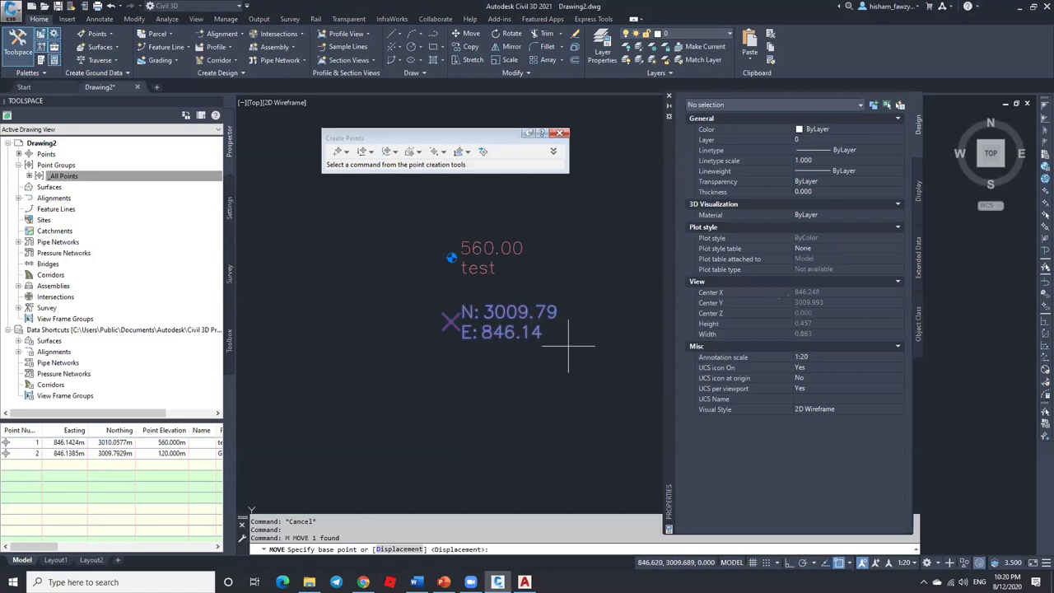
# Step: Shift point 2 down and to the left, then reselect it with a window
pyautogui.click(577, 340)
pyautogui.click(455, 414)
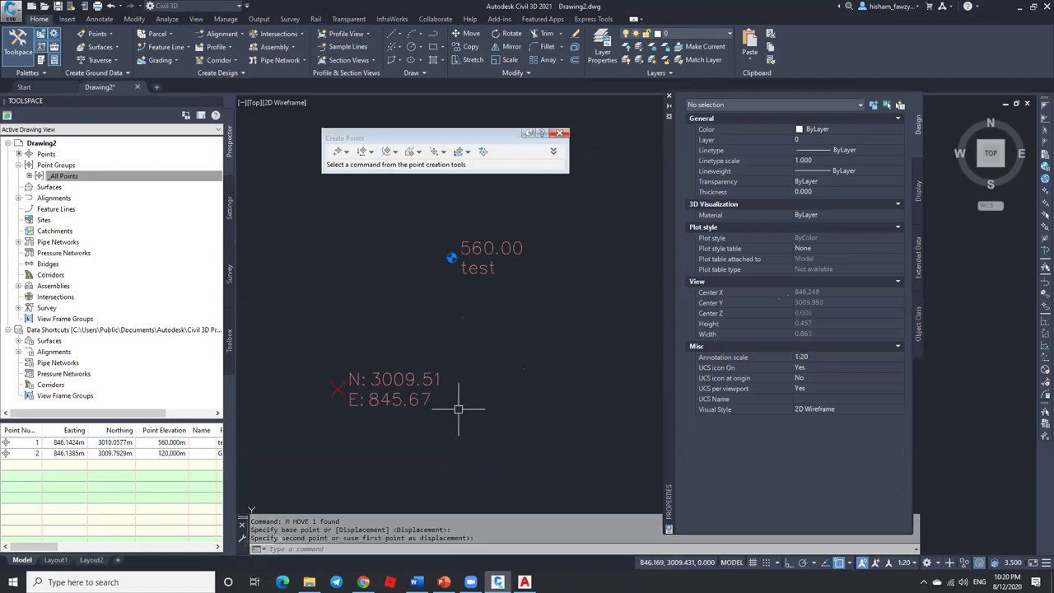
pyautogui.click(411, 397)
pyautogui.click(403, 418)
pyautogui.click(494, 440)
pyautogui.click(415, 298)
# Step: Move point 2 up and left of point 1, to N 3010.07, E 845.50
pyautogui.write('m')
pyautogui.press('Return')
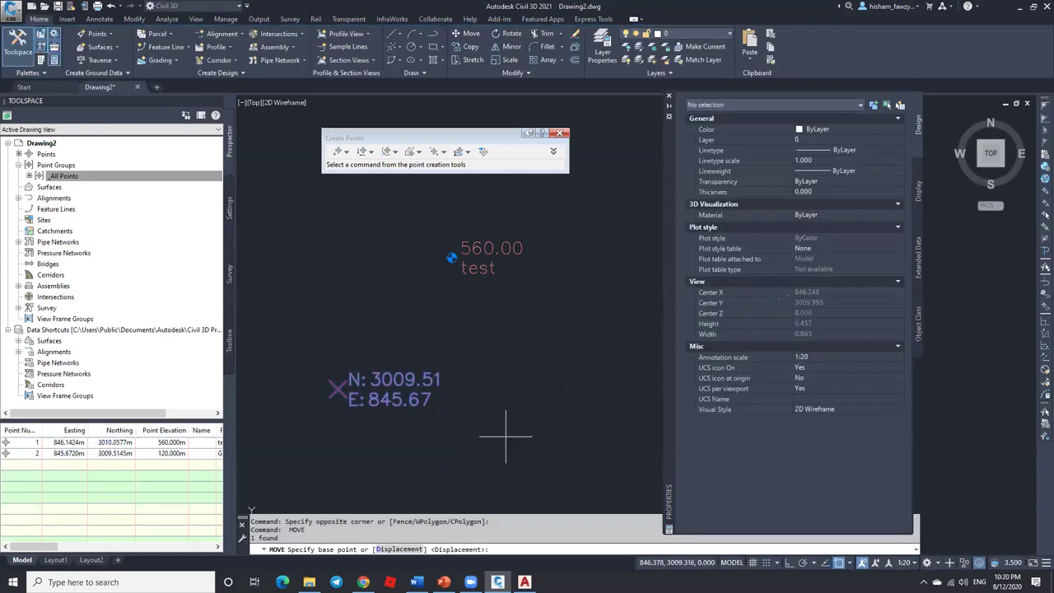
pyautogui.click(506, 430)
pyautogui.click(402, 268)
pyautogui.press('Escape')
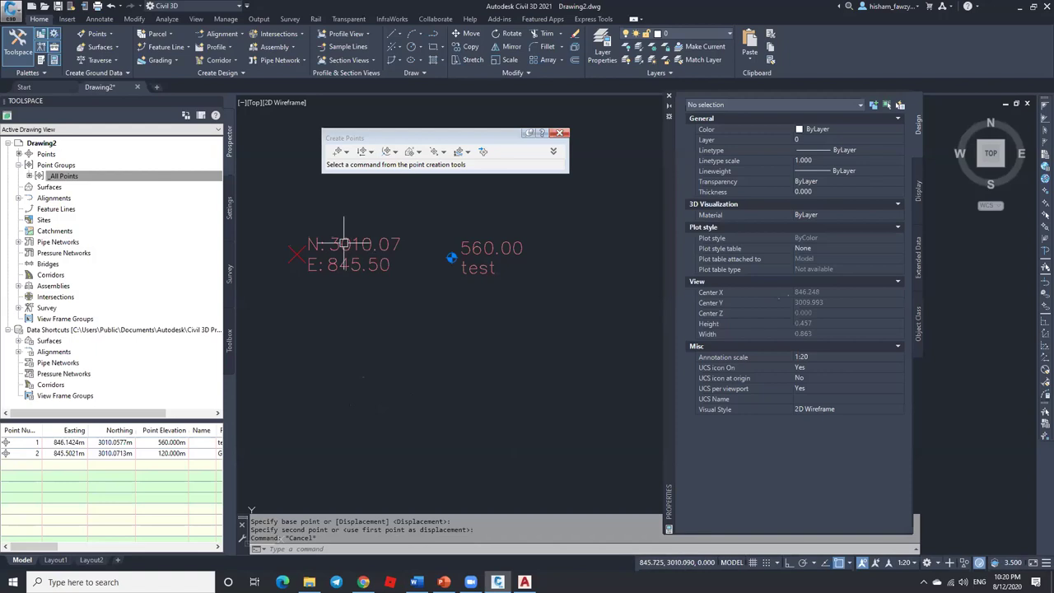
pyautogui.moveTo(349, 275)
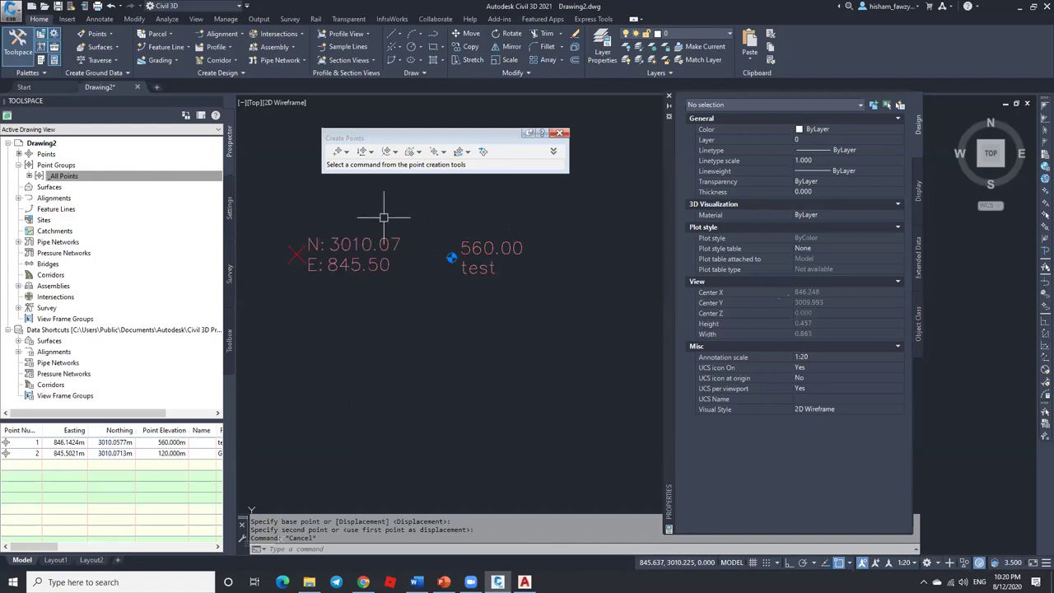
pyautogui.scroll(2, 487, 229)
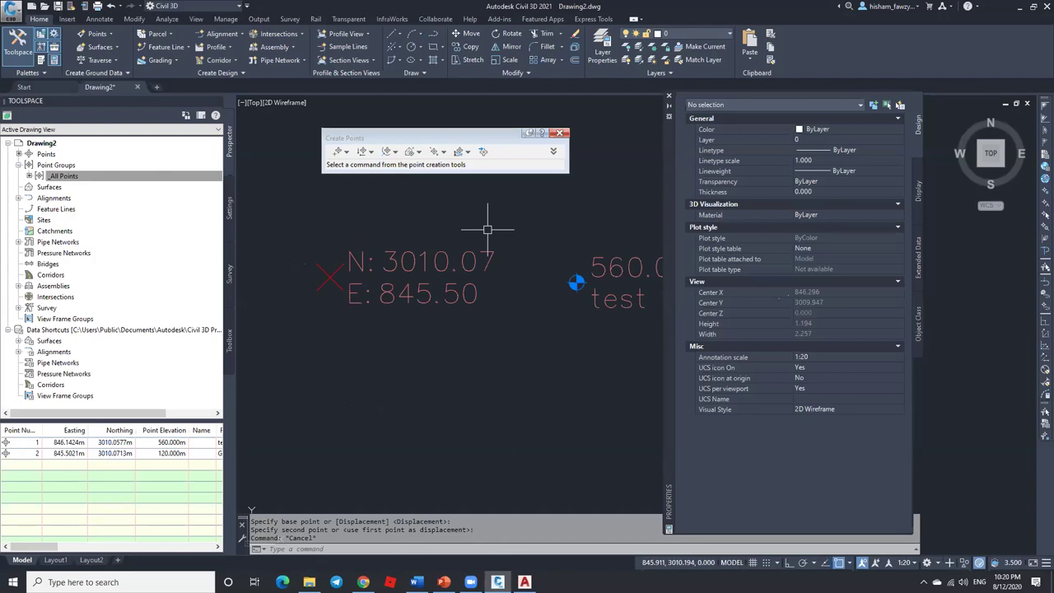
# Step: Set the point display style to a boxed-X symbol sized in absolute units
pyautogui.write('point')
pyautogui.press('Return')
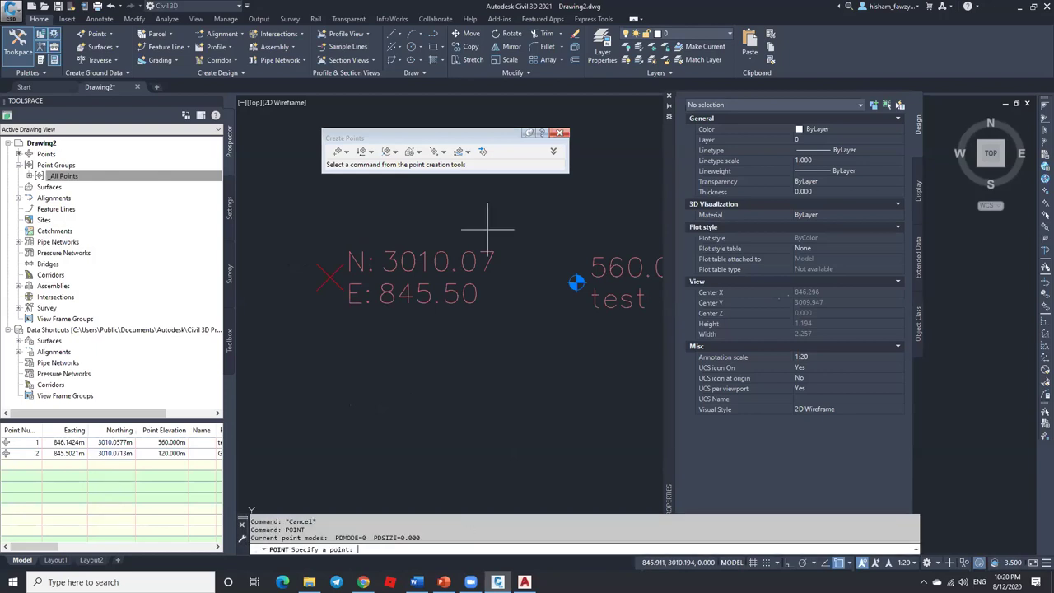
pyautogui.press('Escape')
pyautogui.write('ptype')
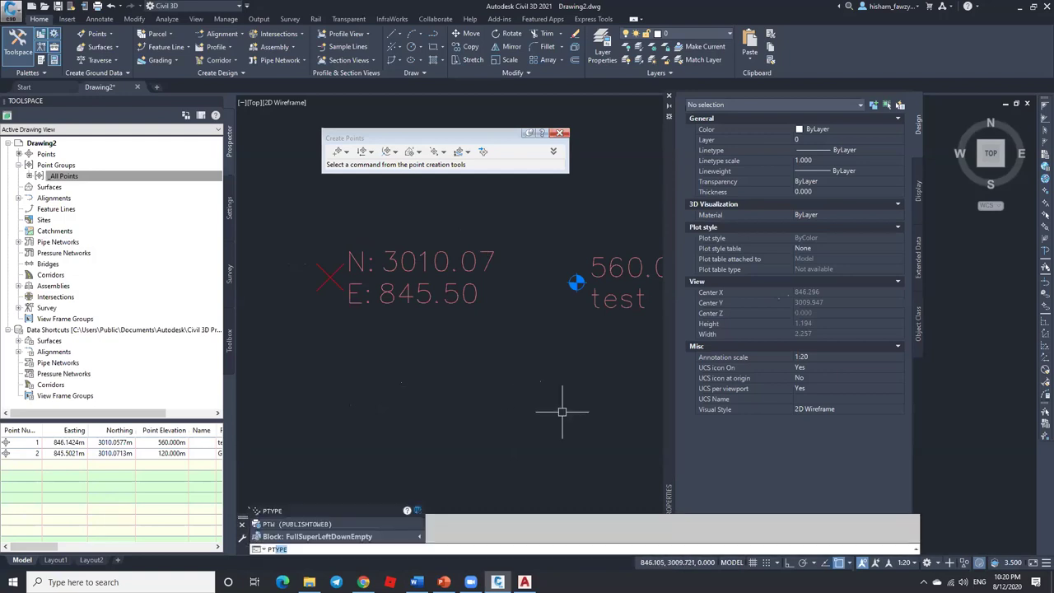
pyautogui.press('Return')
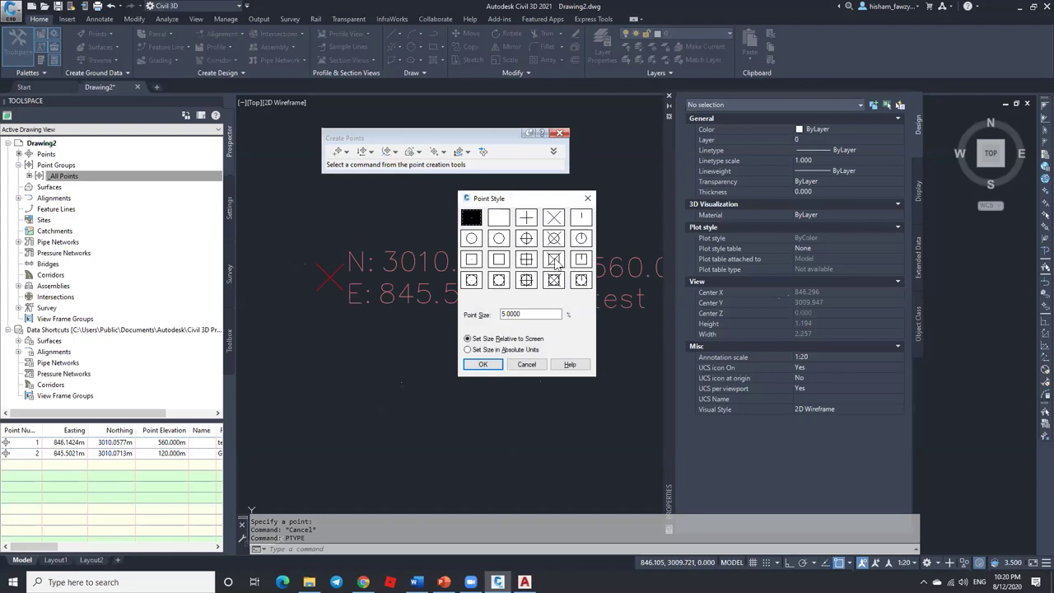
pyautogui.click(555, 262)
pyautogui.click(468, 349)
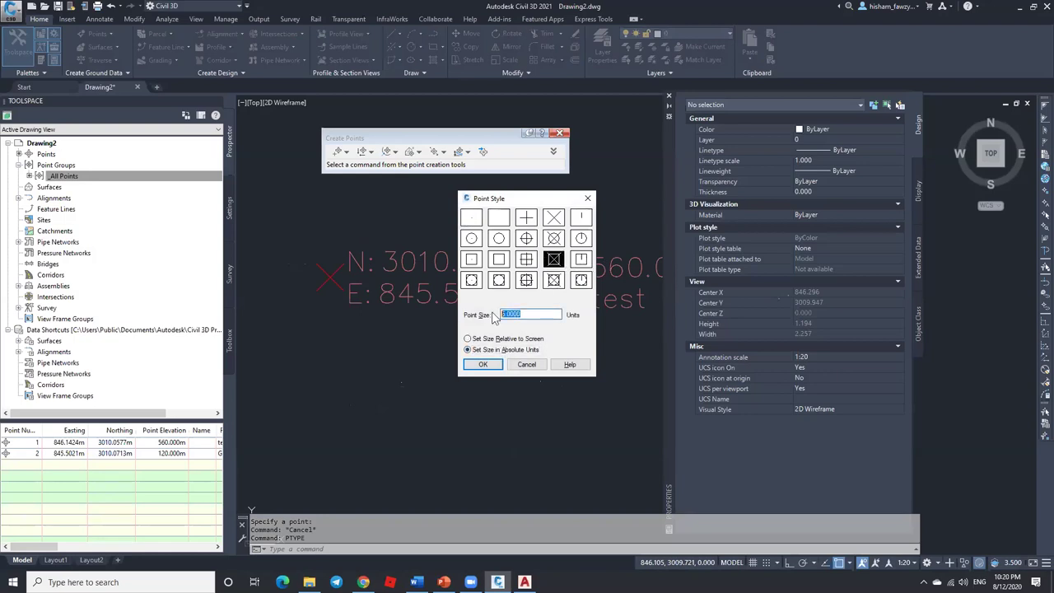
pyautogui.click(482, 364)
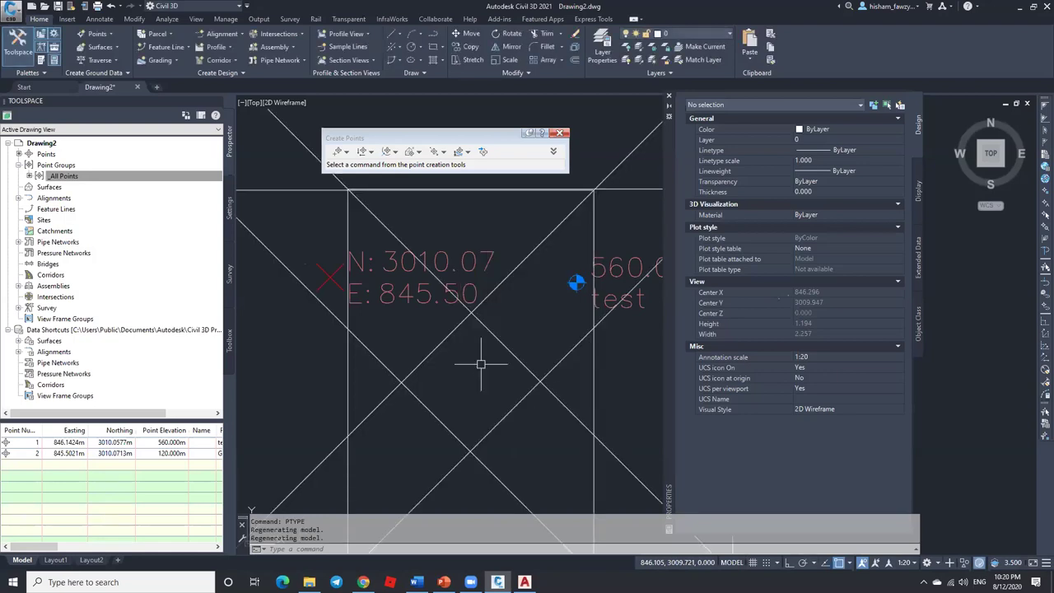
# Step: Reduce the point symbol size to 0.5
pyautogui.press('Escape')
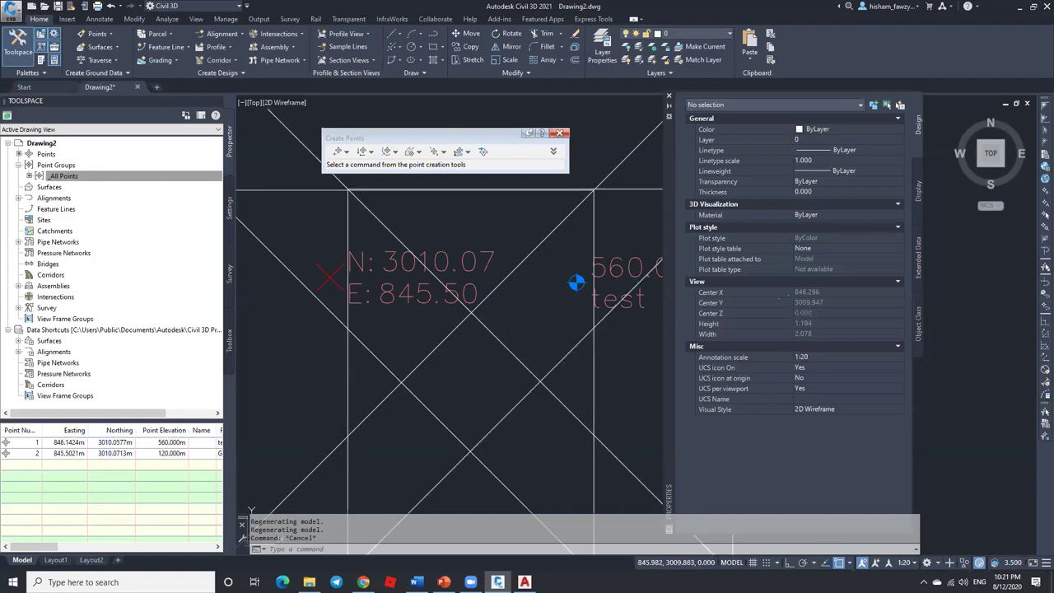
pyautogui.press('Return')
pyautogui.doubleClick(531, 314)
pyautogui.write('0.5')
pyautogui.press('Return')
pyautogui.scroll(-1, 482, 329)
pyautogui.scroll(1, 510, 334)
pyautogui.press('Escape')
# Step: Switch the point display style to the circle-with-X symbol
pyautogui.click(532, 338)
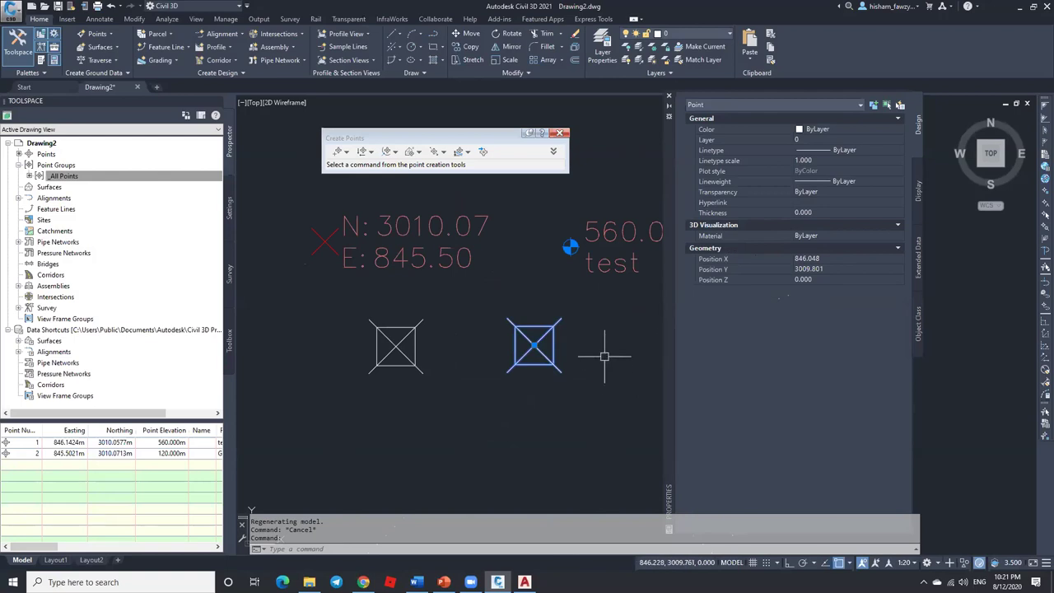
pyautogui.write('PTYPE')
pyautogui.press('Return')
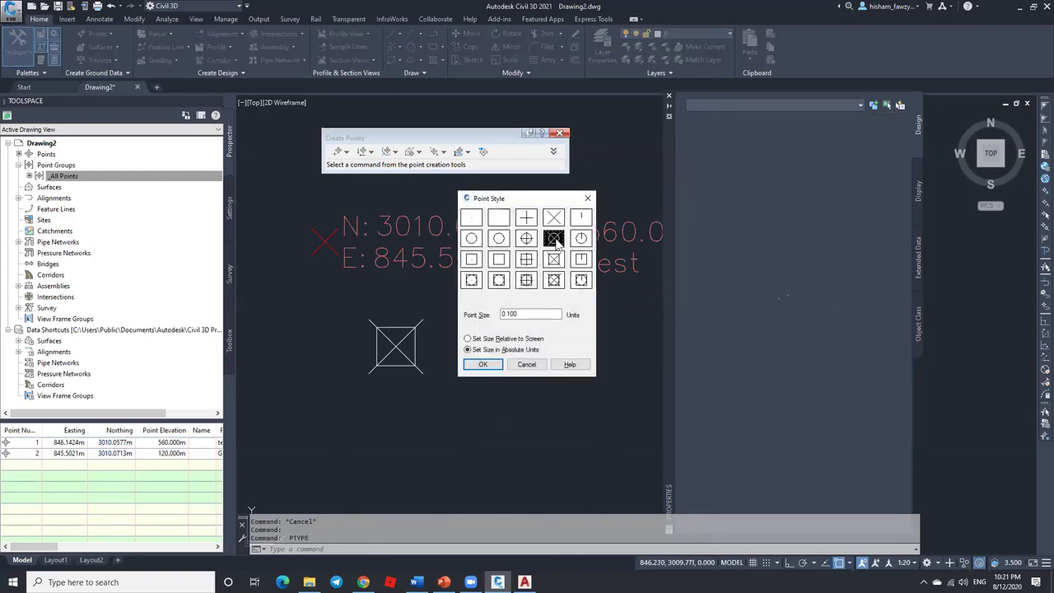
pyautogui.click(480, 364)
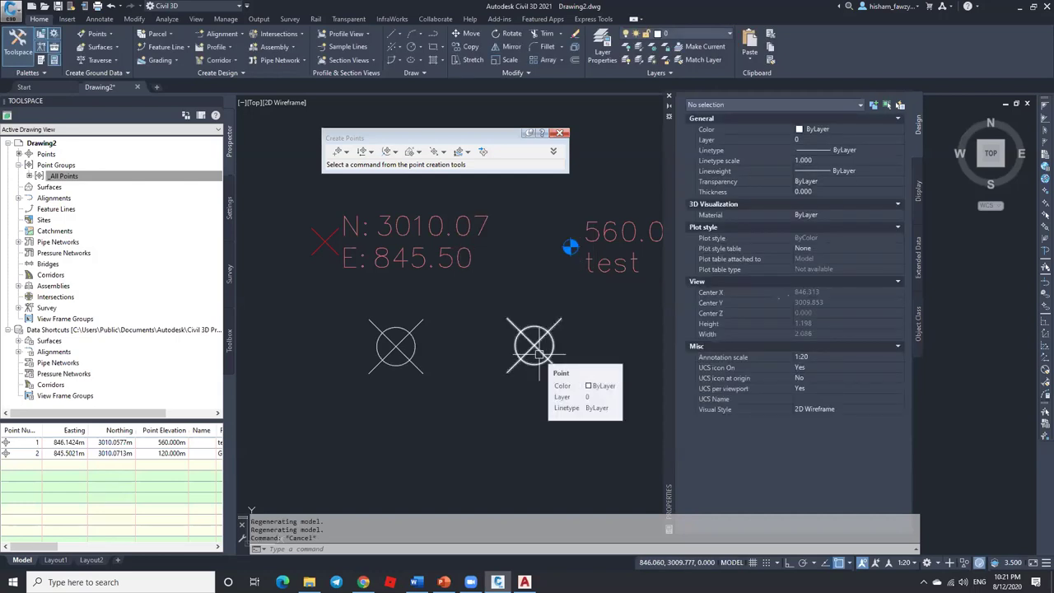
# Step: Window-select and erase both plain drawing points
pyautogui.click(576, 328)
pyautogui.click(417, 362)
pyautogui.press('Delete')
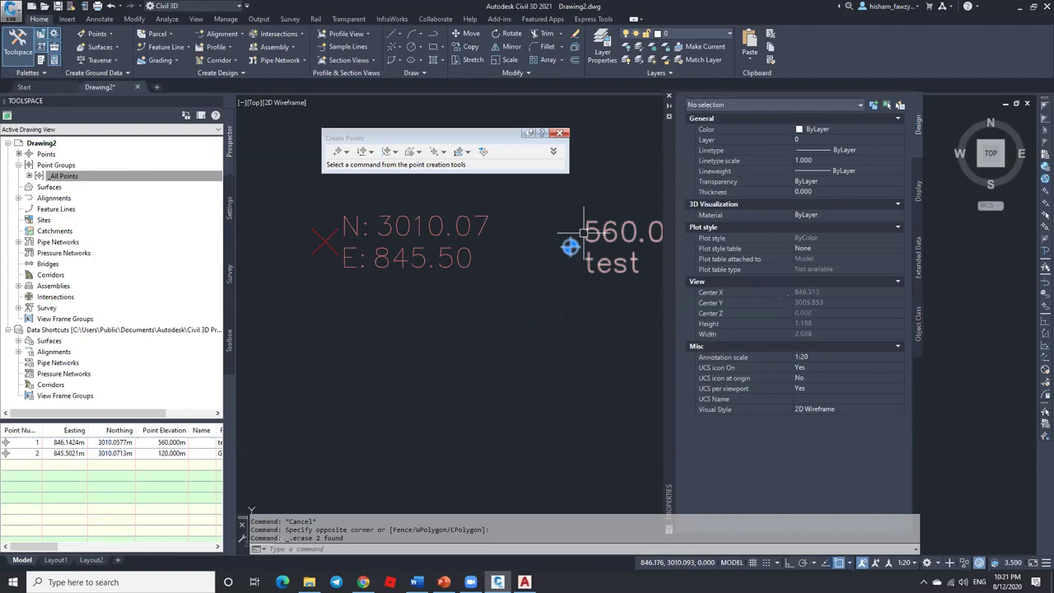
# Step: Delete both test COGO points
pyautogui.click(573, 236)
pyautogui.click(483, 223)
pyautogui.press('Delete')
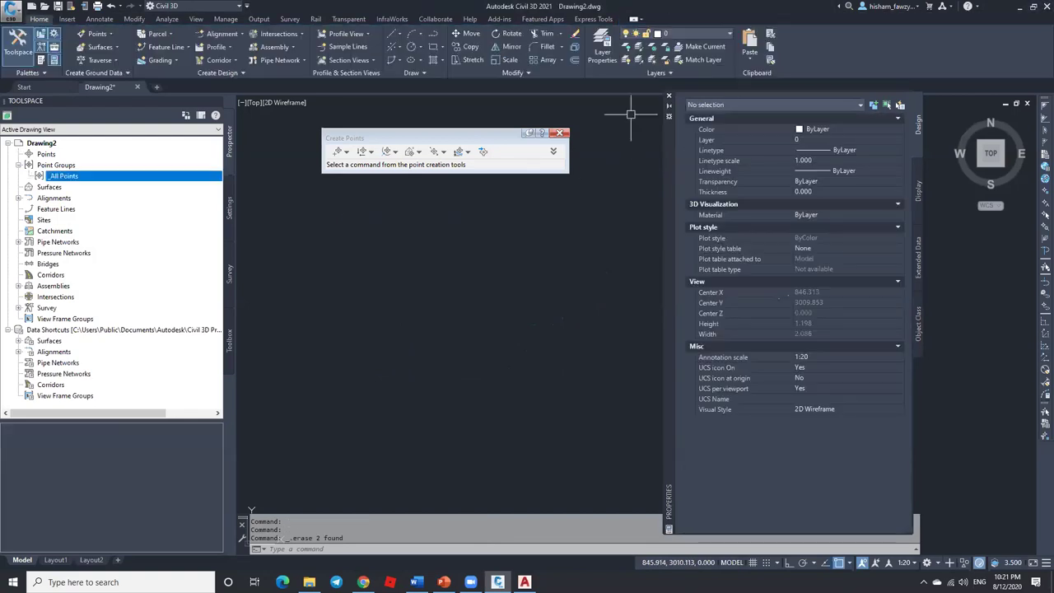
# Step: Close the Properties palette and Create Points toolbar, then bring up the Excel point table
pyautogui.click(668, 97)
pyautogui.click(559, 133)
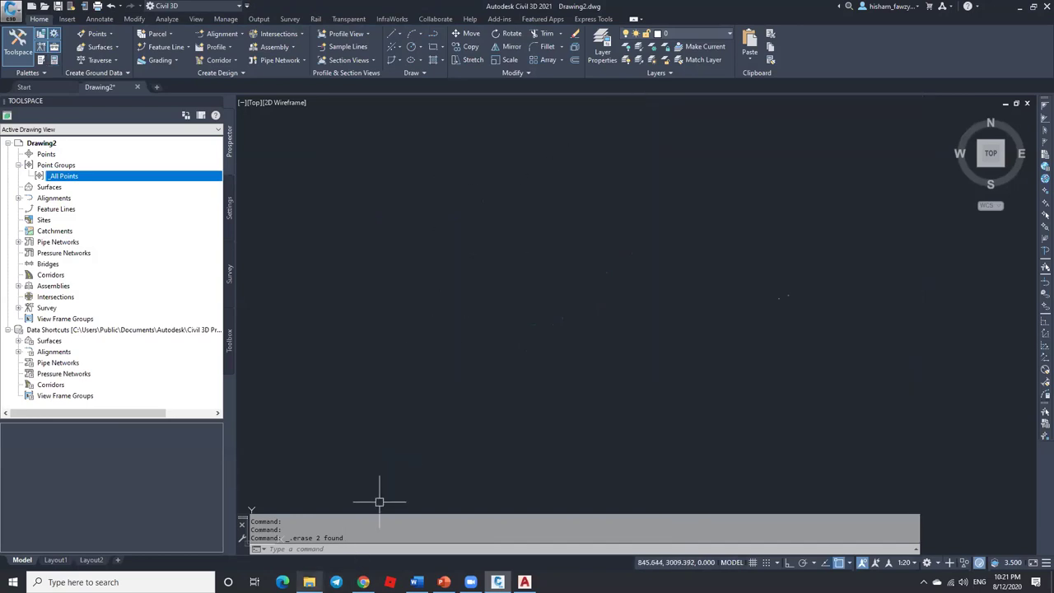
pyautogui.click(309, 582)
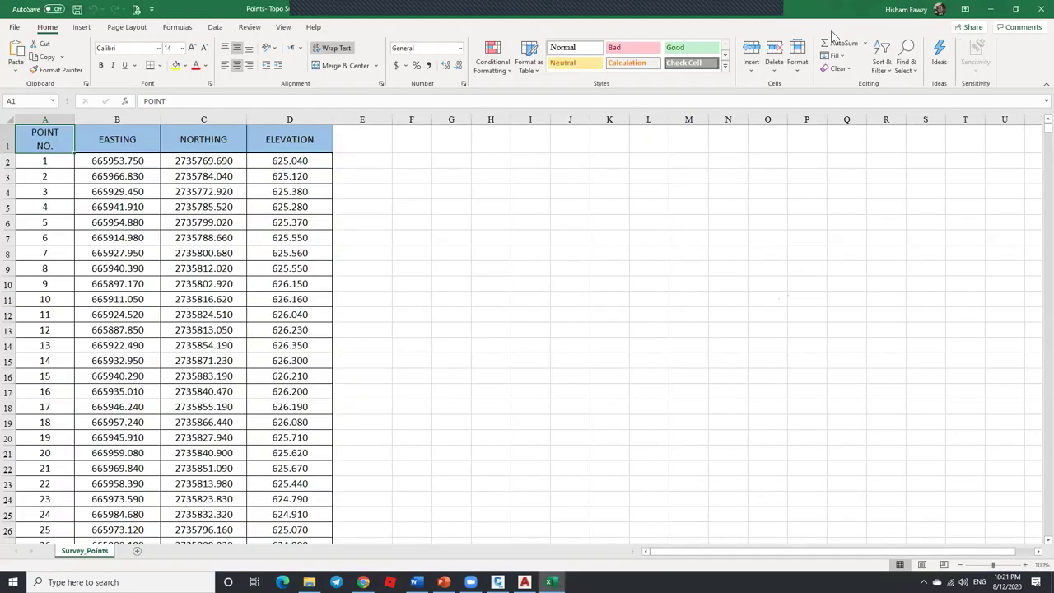
# Step: Restore the Excel window and review the easting, northing and elevation columns
pyautogui.click(647, 222)
pyautogui.click(1015, 8)
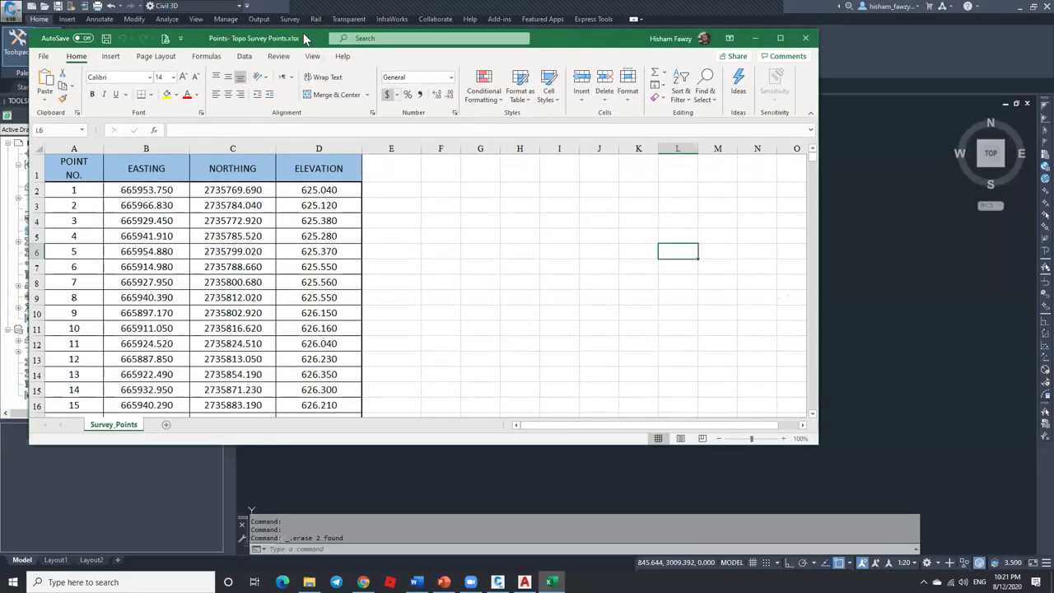
pyautogui.moveTo(313, 41); pyautogui.dragTo(496, 46)
pyautogui.click(664, 220)
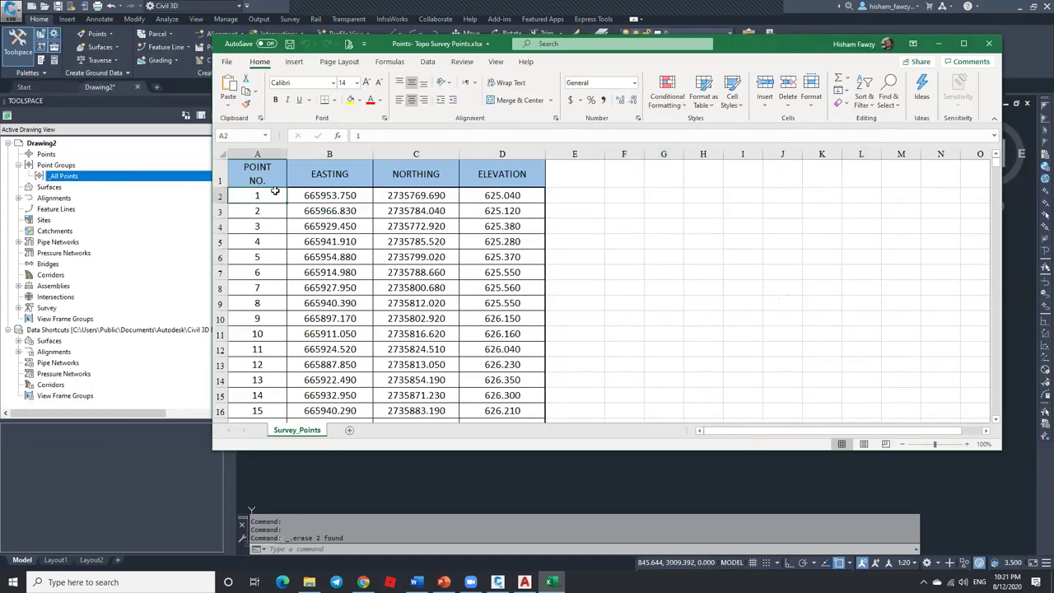
pyautogui.click(342, 174)
pyautogui.click(419, 178)
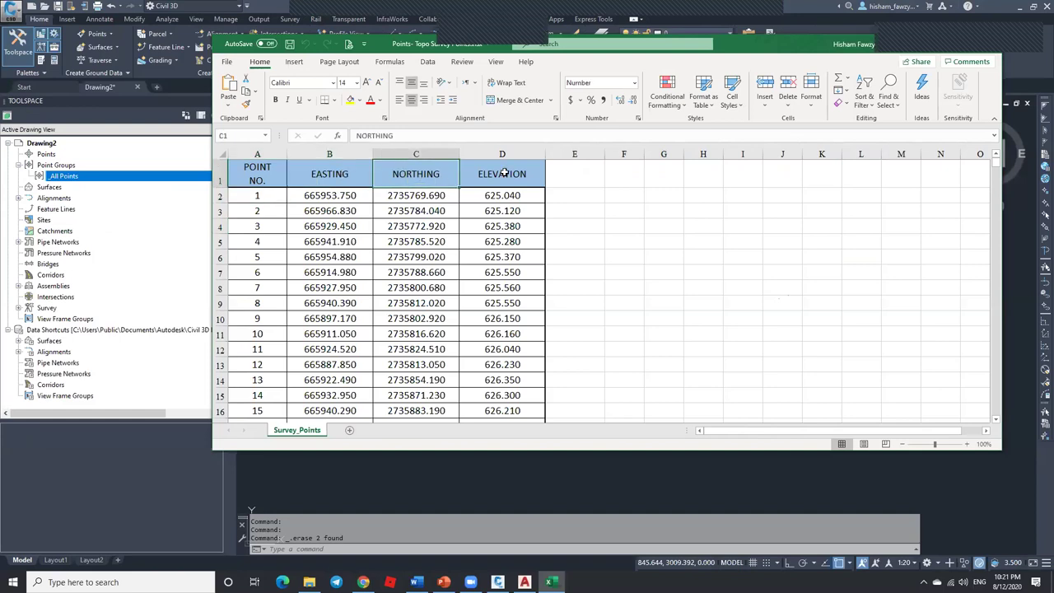
pyautogui.click(505, 171)
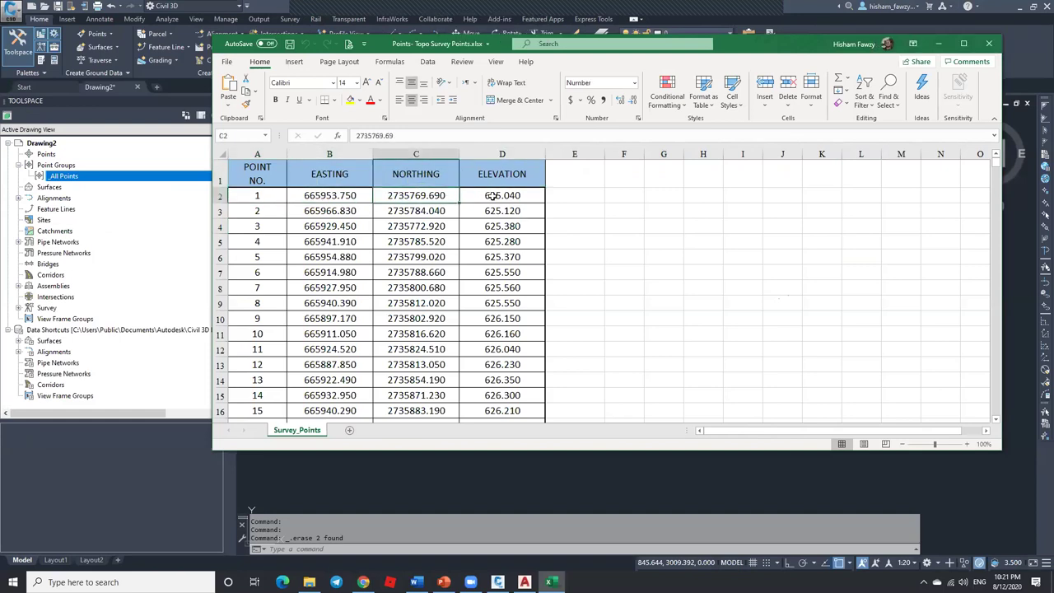
pyautogui.click(494, 195)
pyautogui.click(267, 197)
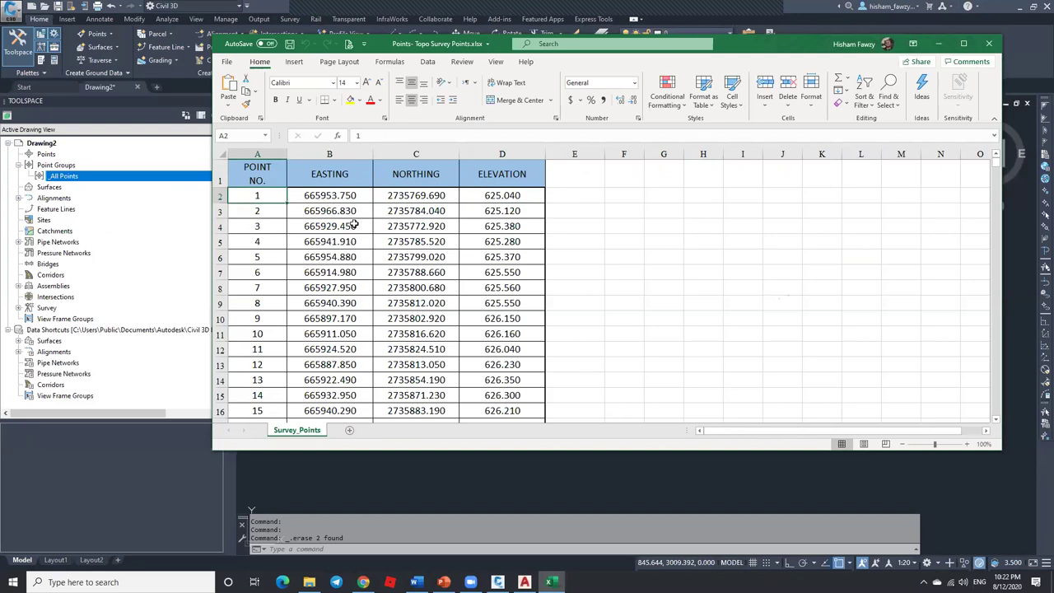
# Step: Enter EG in E2, fill it down column E for every point, then minimize Excel
pyautogui.click(586, 194)
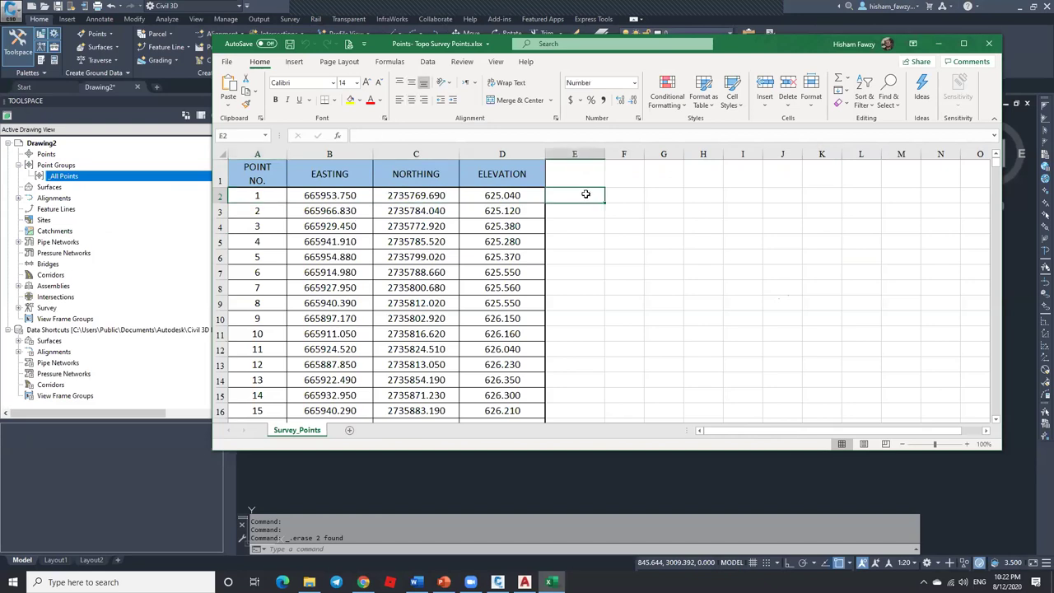
pyautogui.scroll(-7, 585, 194)
pyautogui.scroll(7, 585, 195)
pyautogui.write('EG')
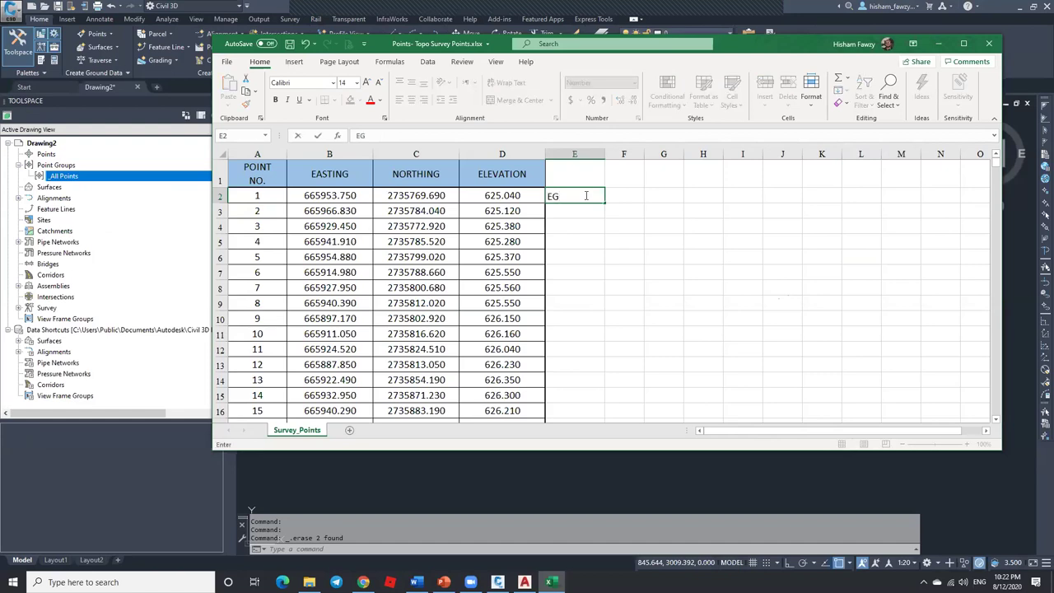
pyautogui.press('Return')
pyautogui.press('Right')
pyautogui.click(597, 195)
pyautogui.doubleClick(604, 202)
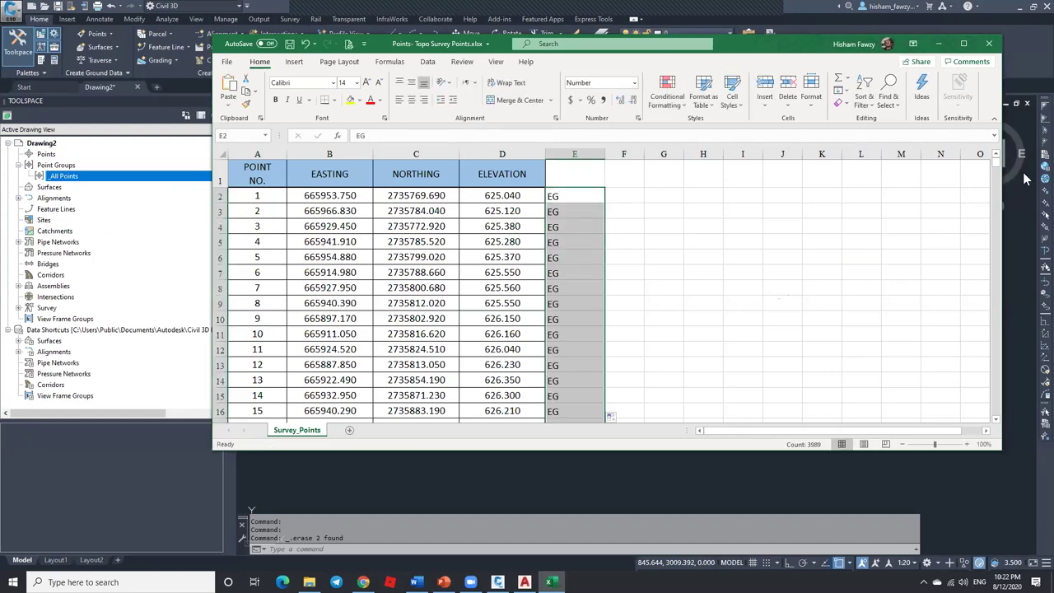
pyautogui.scroll(-12, 765, 296)
pyautogui.scroll(6, 765, 296)
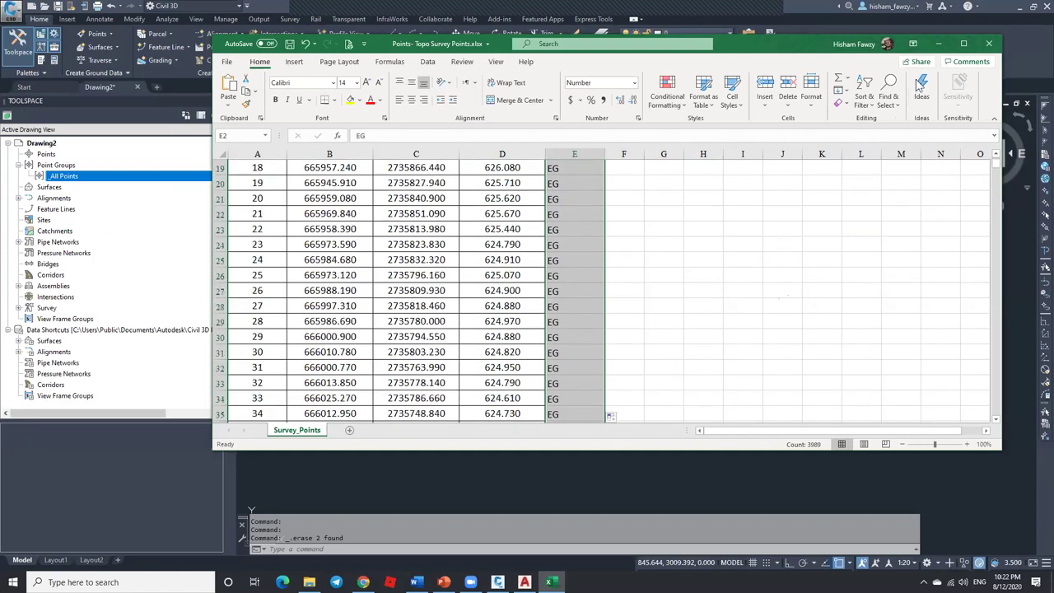
pyautogui.click(939, 42)
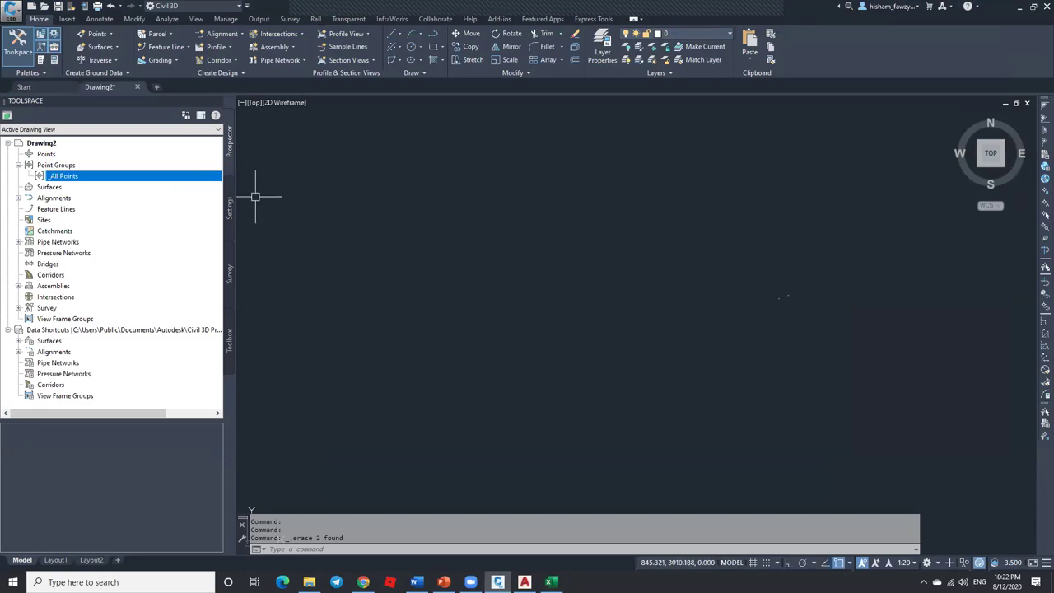
# Step: Open Point Creation Tools and Import Points, add a source file and list the file types
pyautogui.click(99, 35)
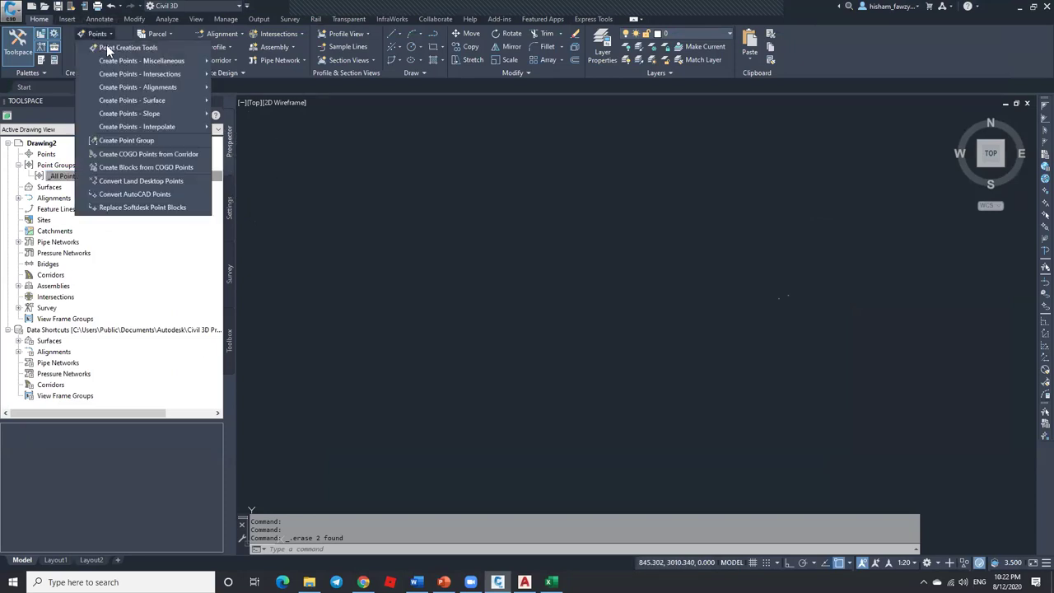
pyautogui.click(156, 48)
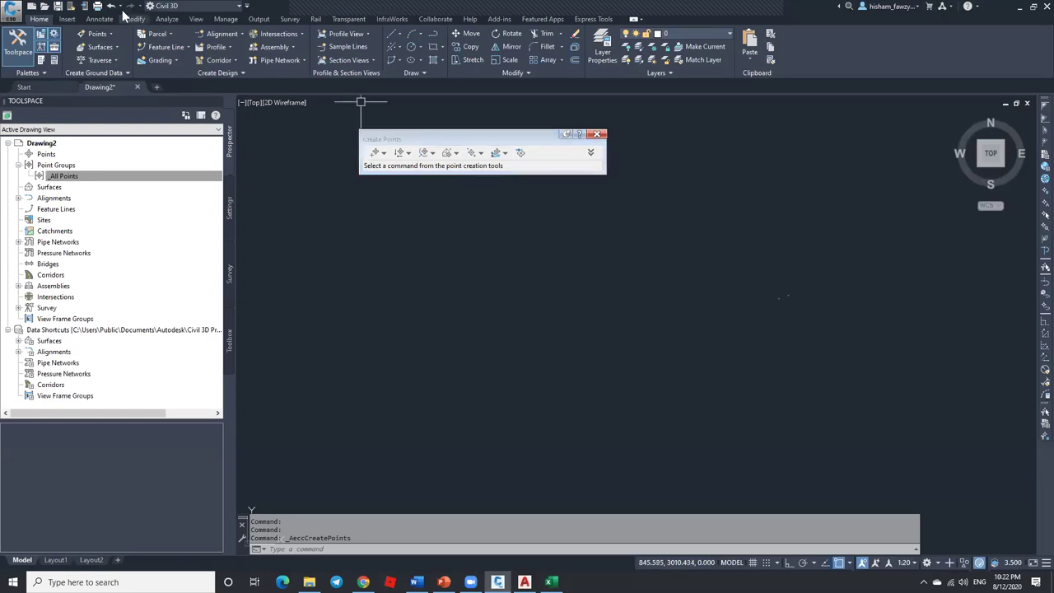
pyautogui.click(67, 18)
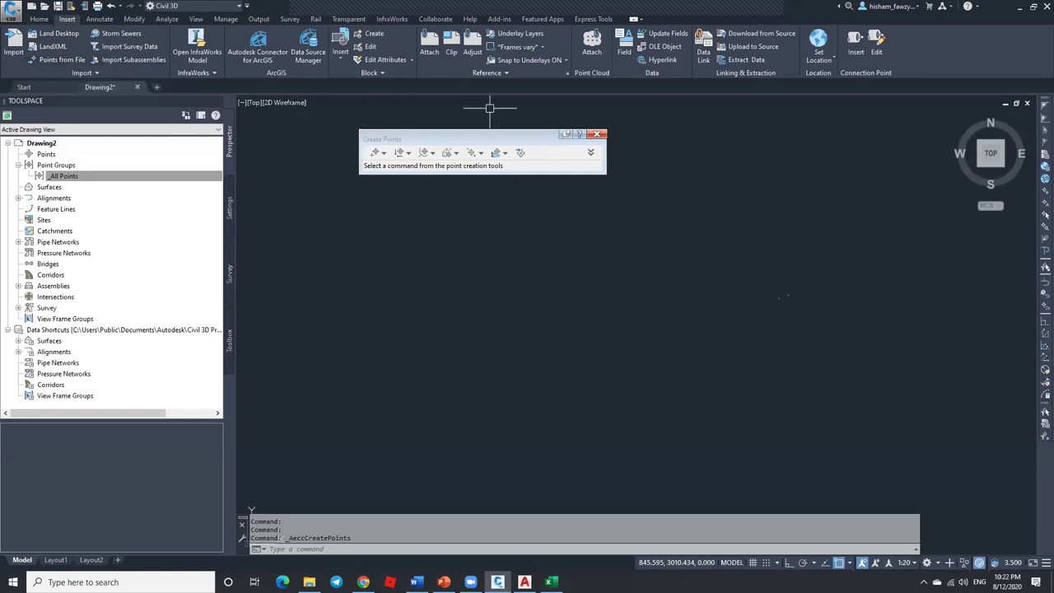
pyautogui.click(519, 154)
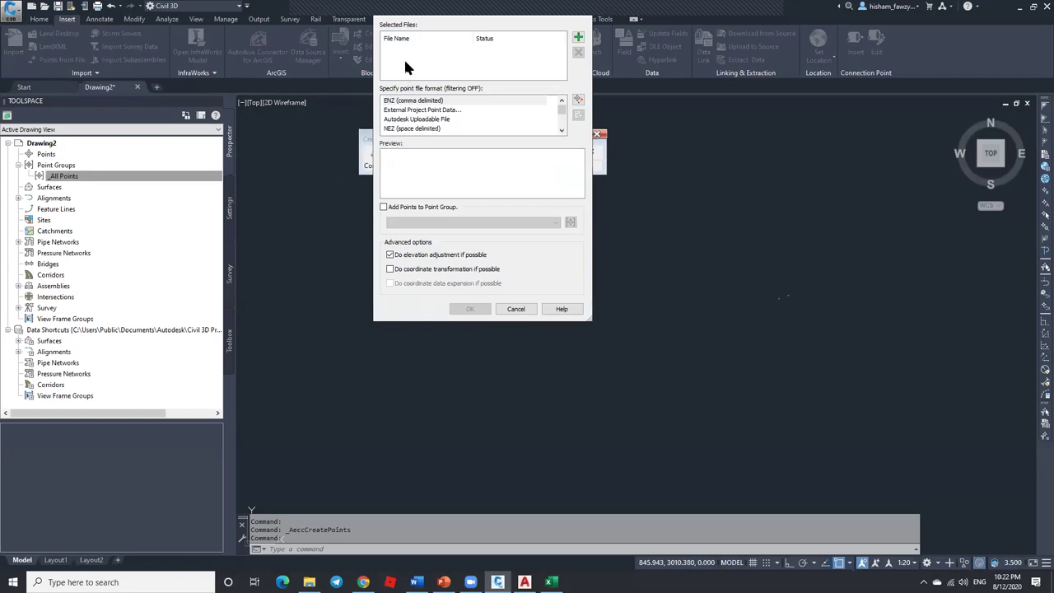
pyautogui.moveTo(418, 14); pyautogui.dragTo(467, 140)
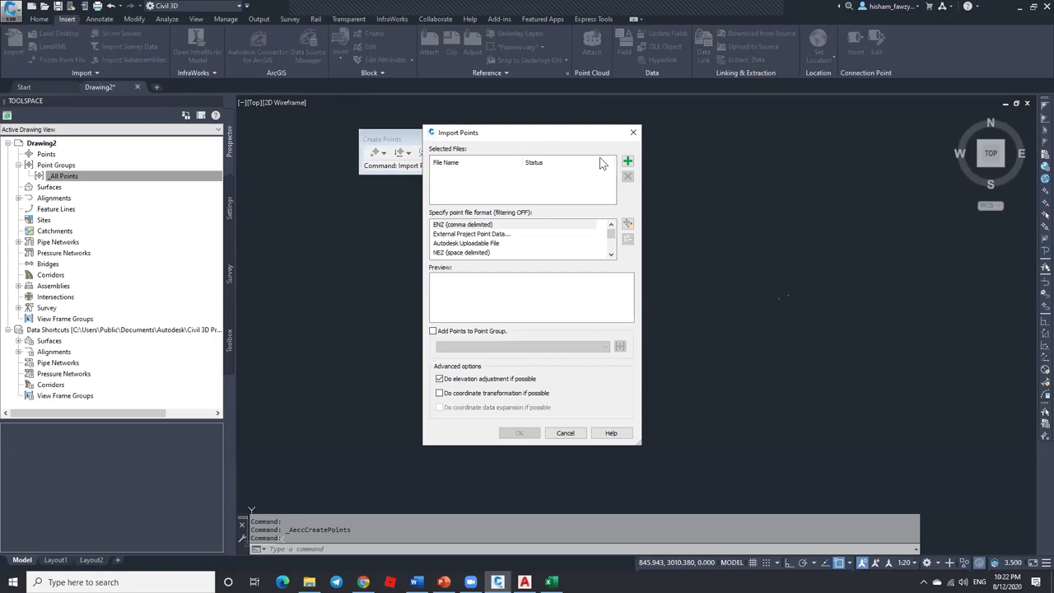
pyautogui.click(627, 162)
pyautogui.click(541, 411)
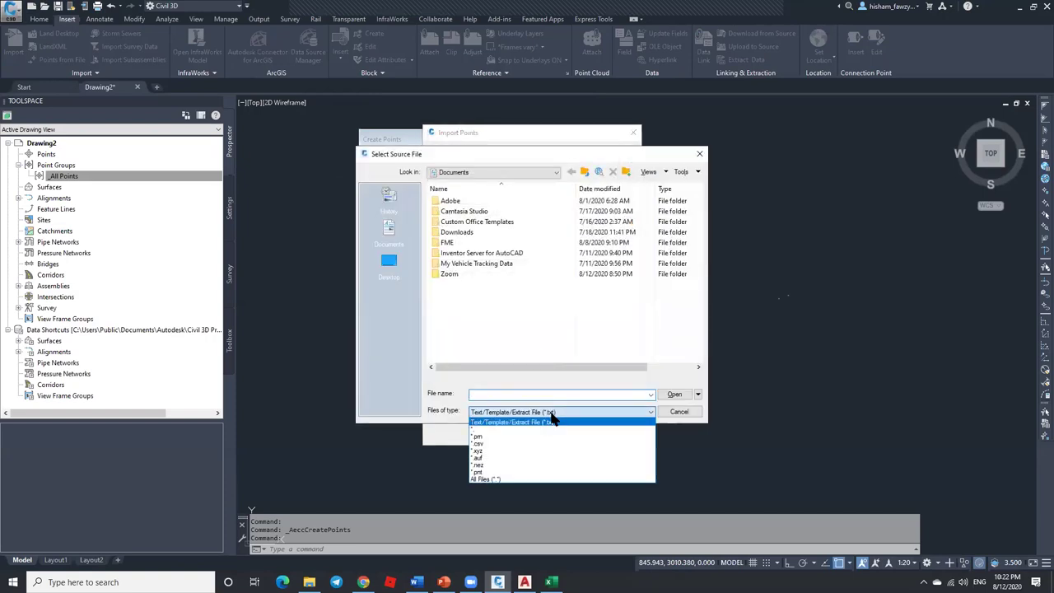
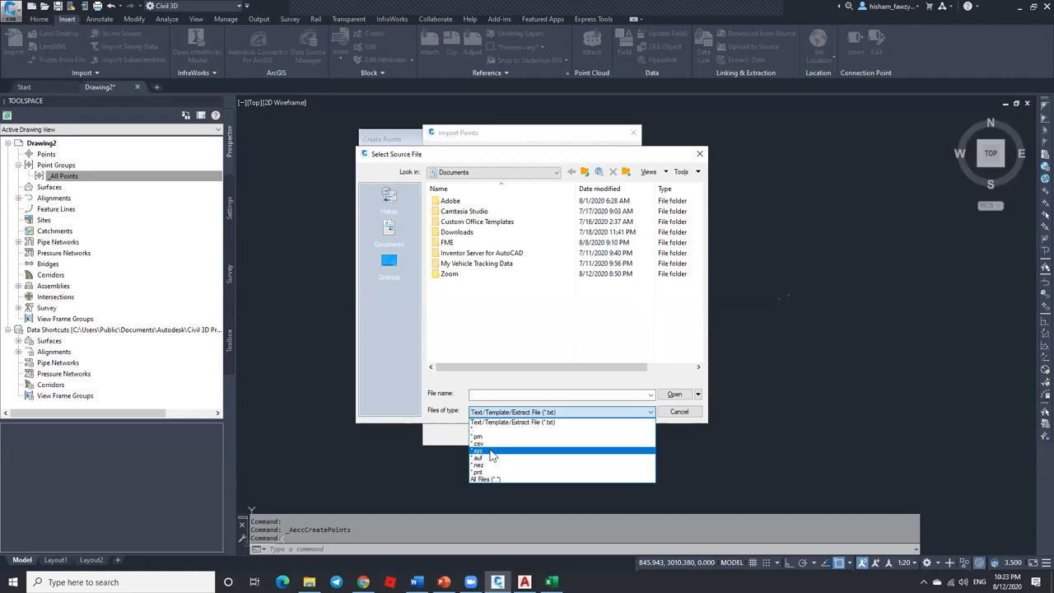
# Step: Cancel the source file selection and switch over to the Topo Survey Points workbook
pyautogui.click(674, 409)
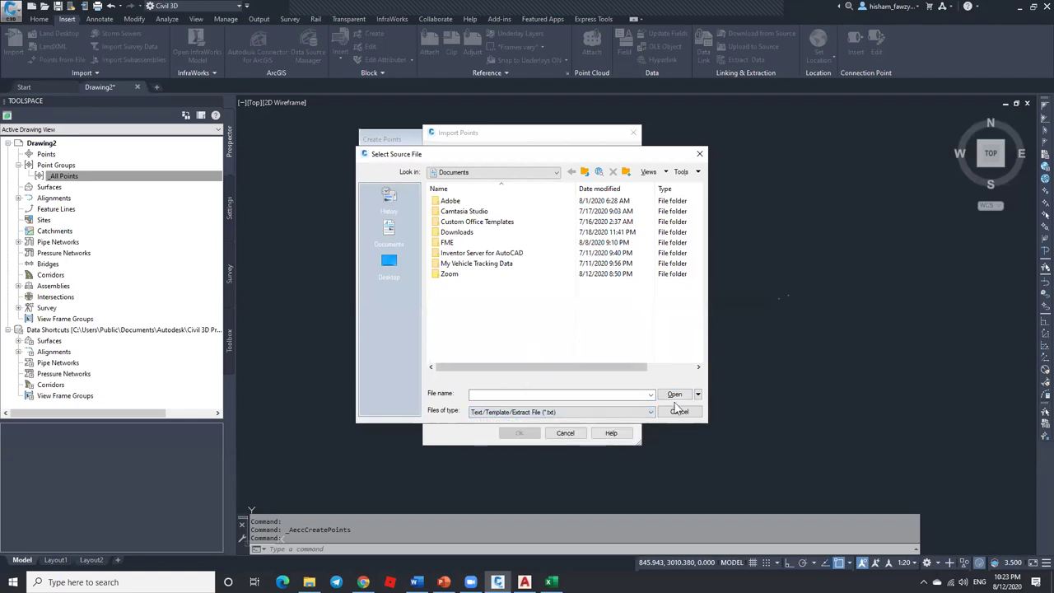
pyautogui.click(678, 413)
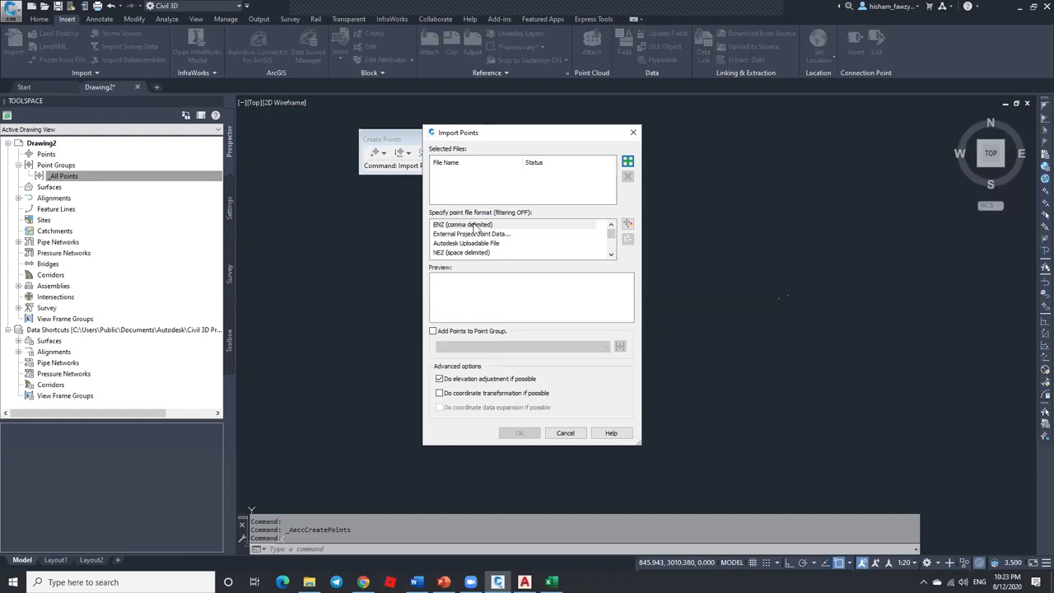
pyautogui.click(449, 478)
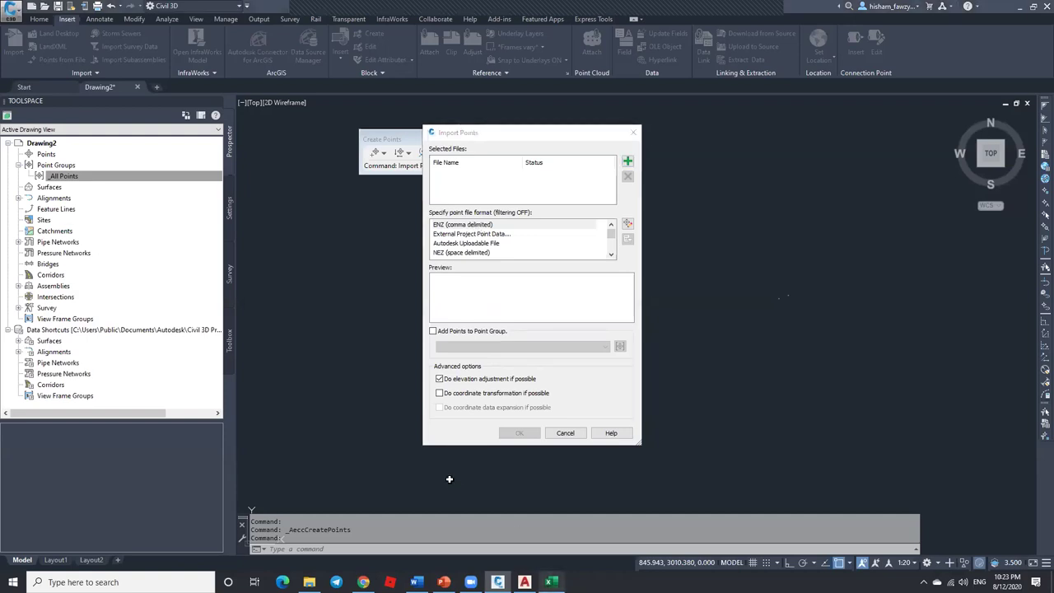
pyautogui.hotkey('alt', 'Tab')
pyautogui.scroll(6, 313, 200)
# Step: Add a CODE header in E1 with Format Painter matching the ELEVATION header
pyautogui.moveTo(263, 168); pyautogui.dragTo(548, 182)
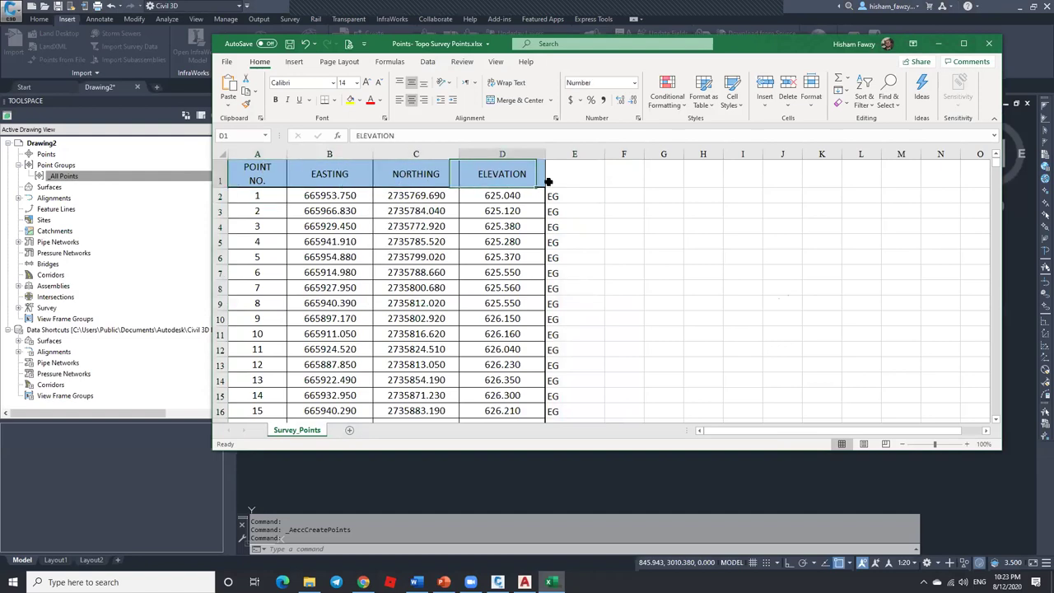
pyautogui.click(571, 184)
pyautogui.write('CODE')
pyautogui.press('Return')
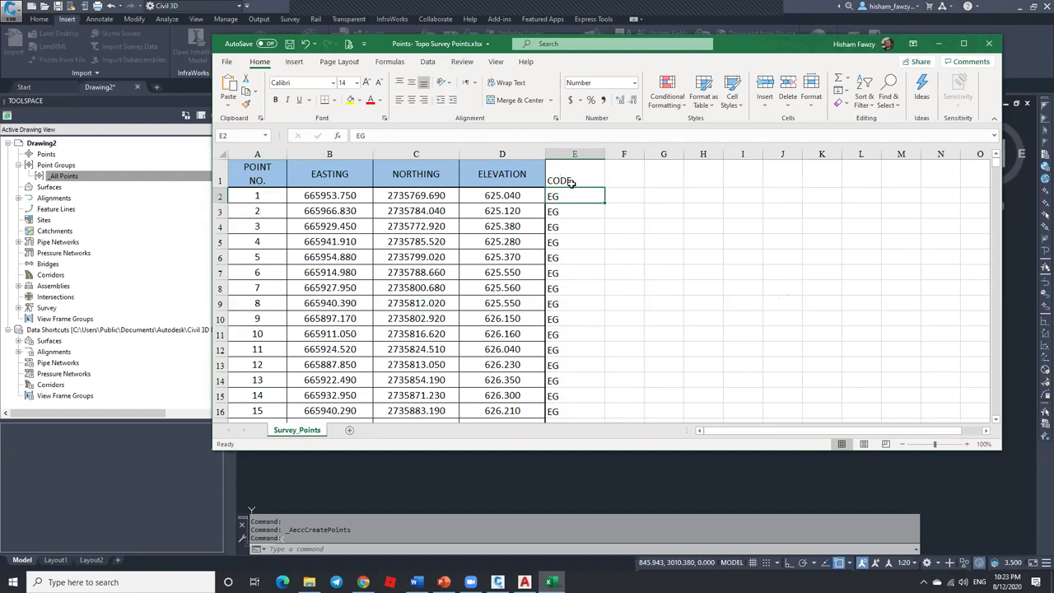
pyautogui.click(510, 176)
pyautogui.click(245, 104)
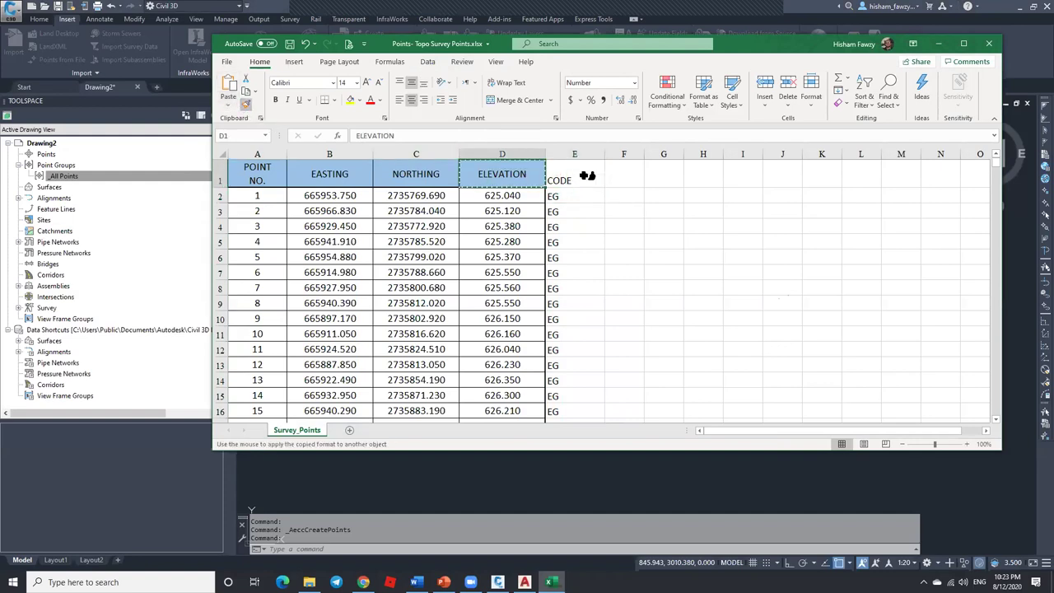
pyautogui.click(585, 175)
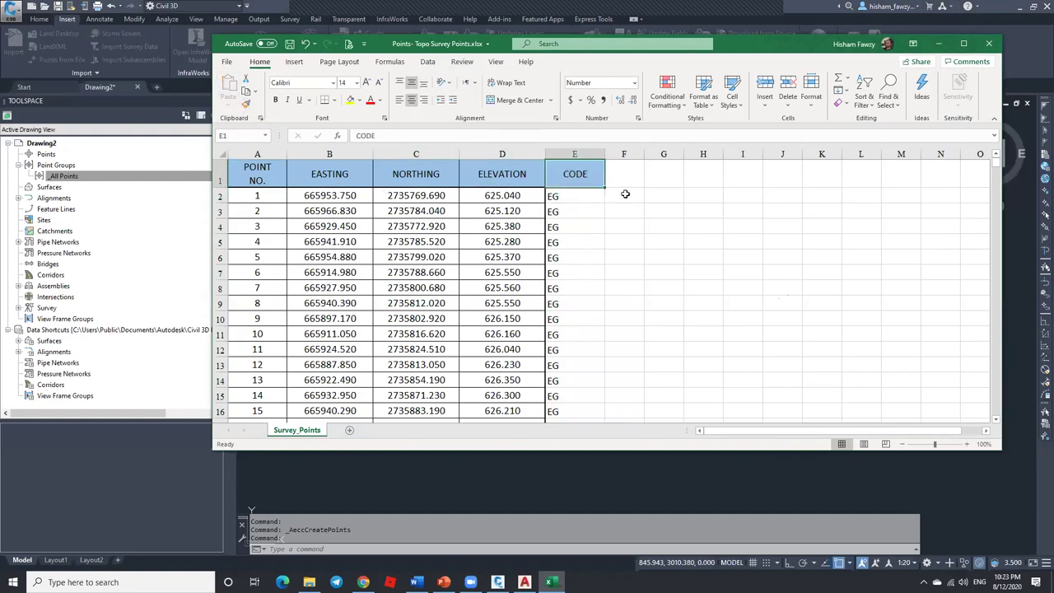
# Step: Minimize Excel and scroll through the Import Points file format list
pyautogui.click(939, 43)
pyautogui.click(612, 255)
pyautogui.click(612, 255)
pyautogui.click(612, 254)
pyautogui.click(612, 255)
pyautogui.click(613, 254)
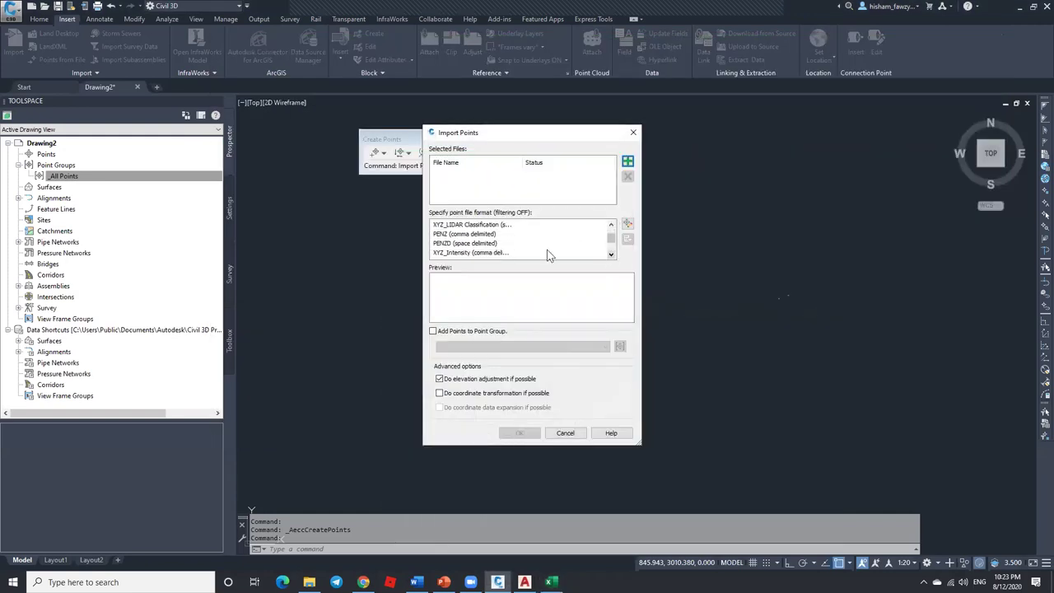
# Step: Settle on PENZD (comma delimited) as the point file format, then bring back the Excel workbook
pyautogui.click(448, 244)
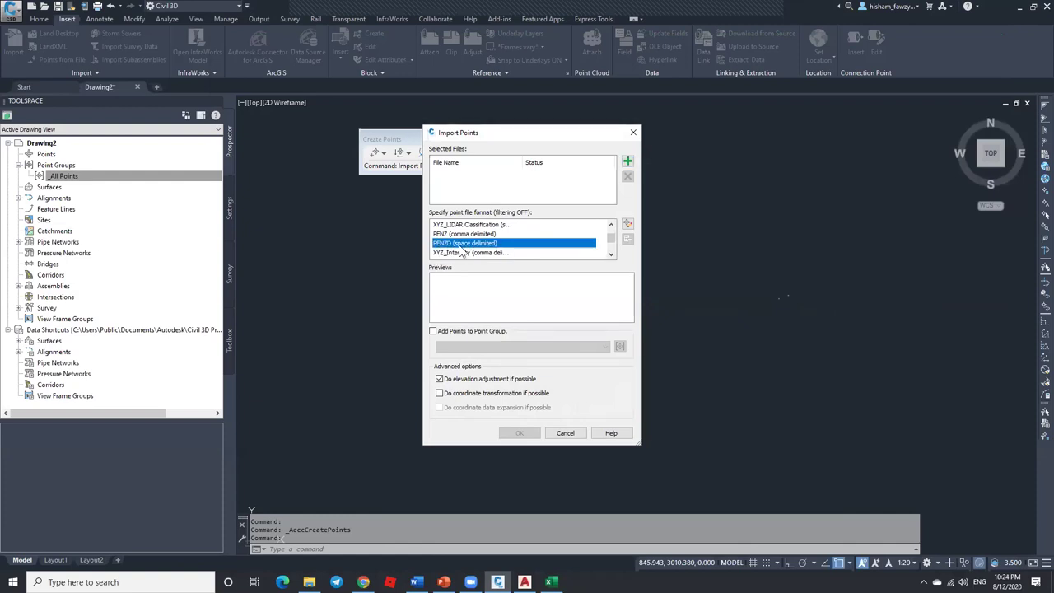
pyautogui.click(610, 255)
pyautogui.click(610, 255)
pyautogui.click(489, 245)
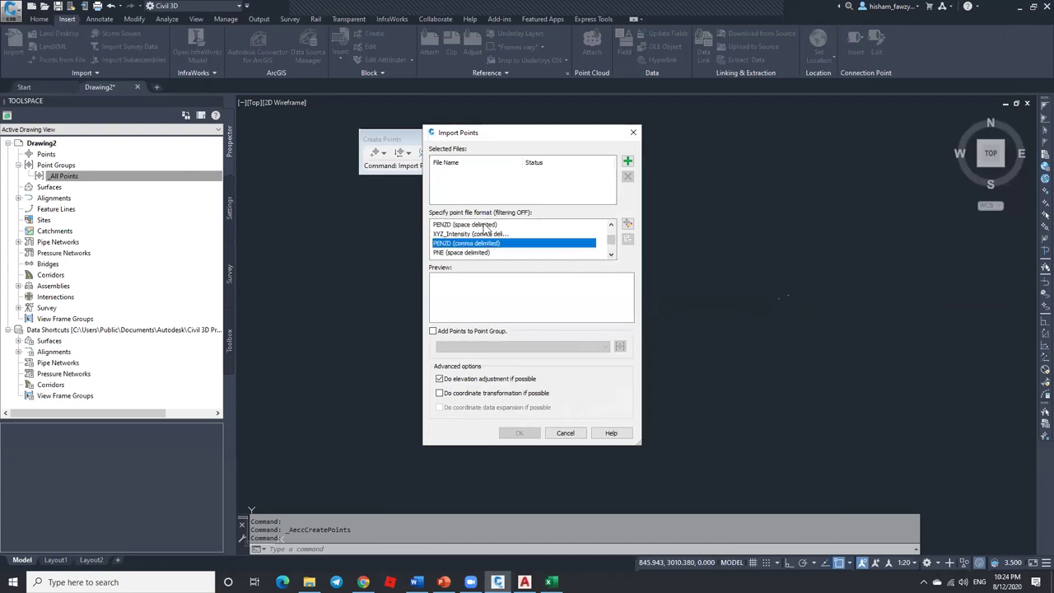
pyautogui.click(447, 225)
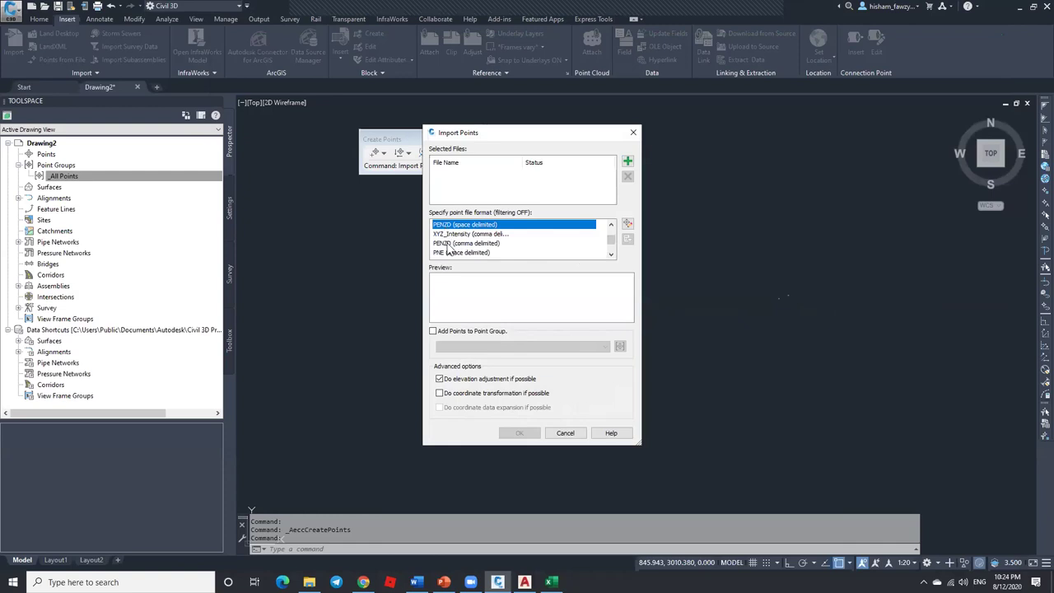
pyautogui.click(448, 244)
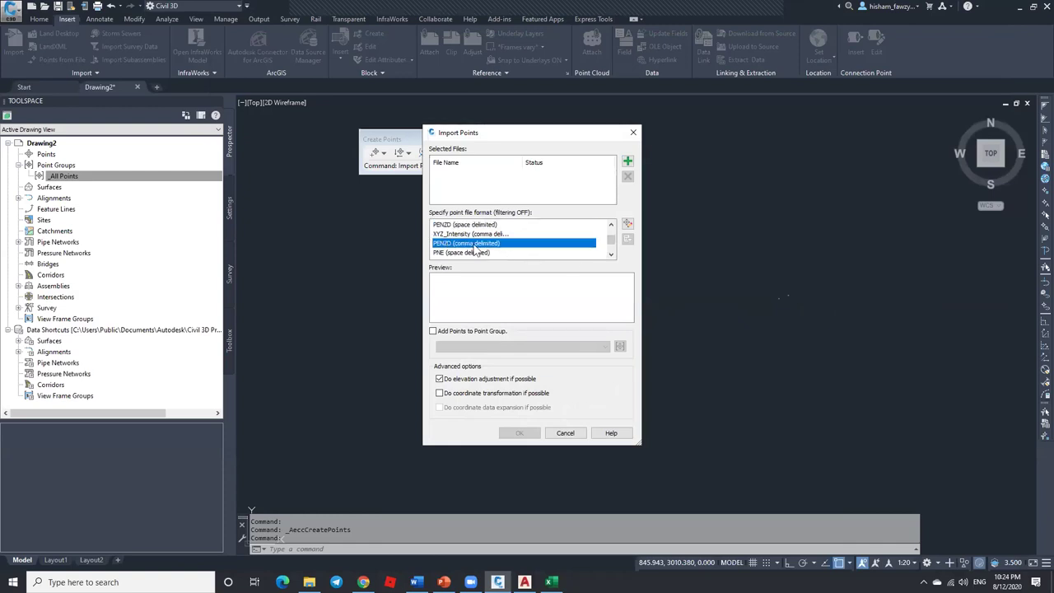
pyautogui.click(470, 225)
pyautogui.click(477, 246)
pyautogui.click(550, 581)
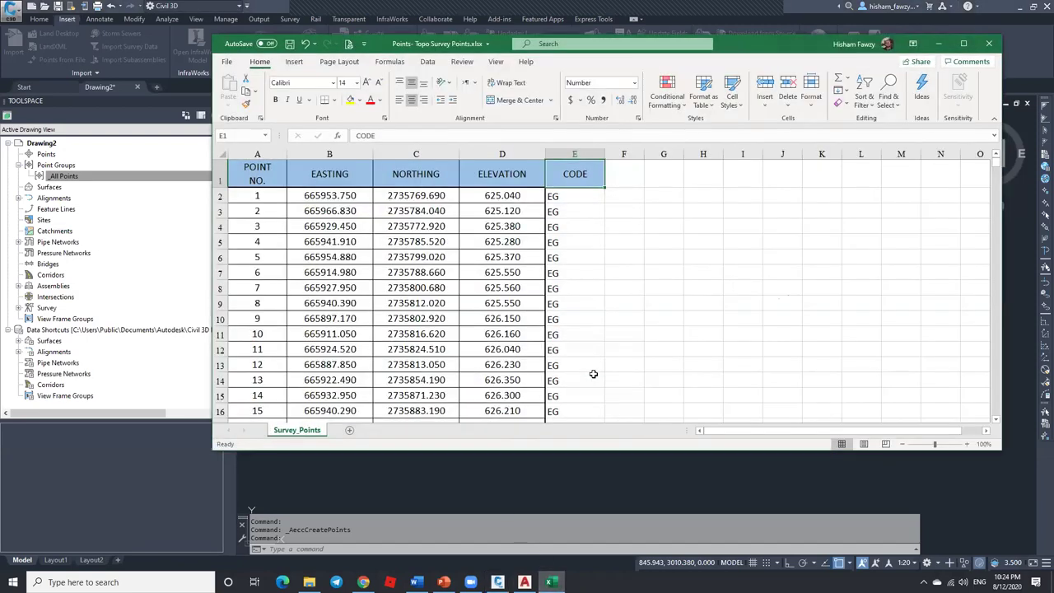
# Step: Review the first point's number, easting, northing, elevation and code in A2 through E2
pyautogui.click(638, 196)
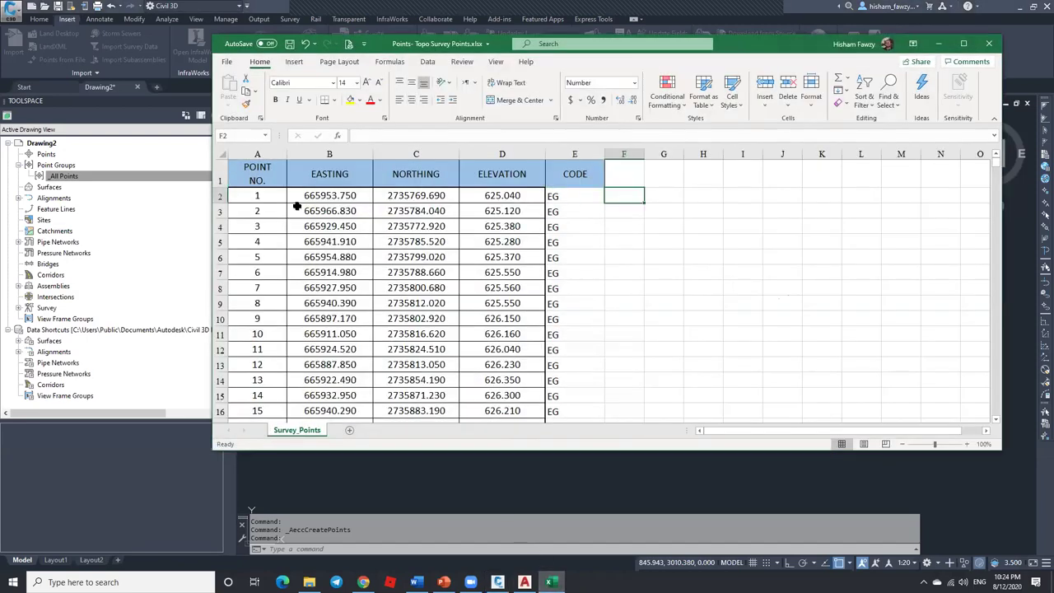
pyautogui.click(260, 197)
pyautogui.click(330, 196)
pyautogui.click(403, 195)
pyautogui.click(496, 195)
pyautogui.click(580, 196)
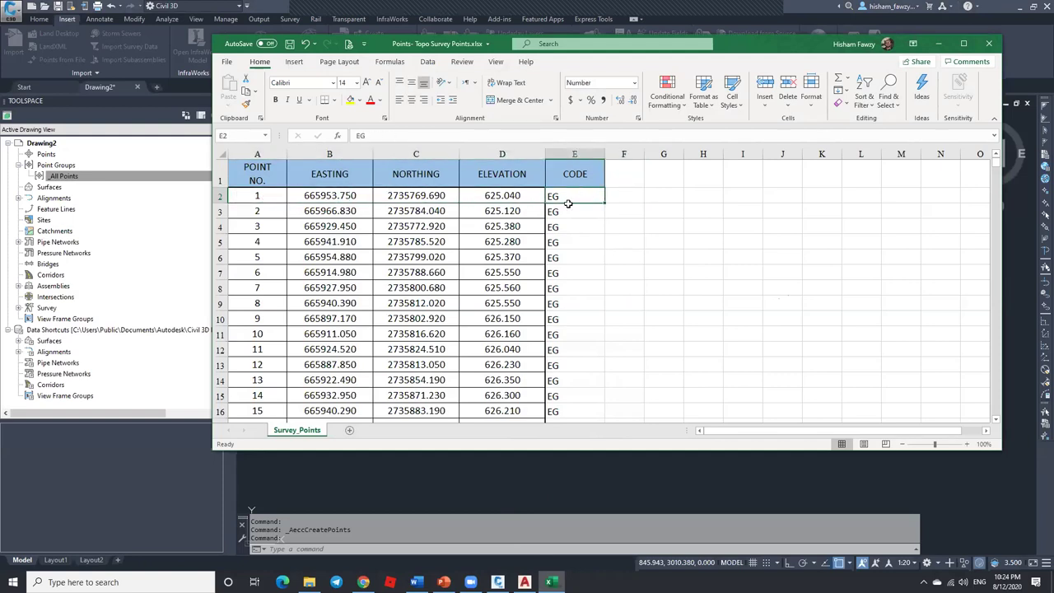
pyautogui.click(273, 195)
pyautogui.click(329, 196)
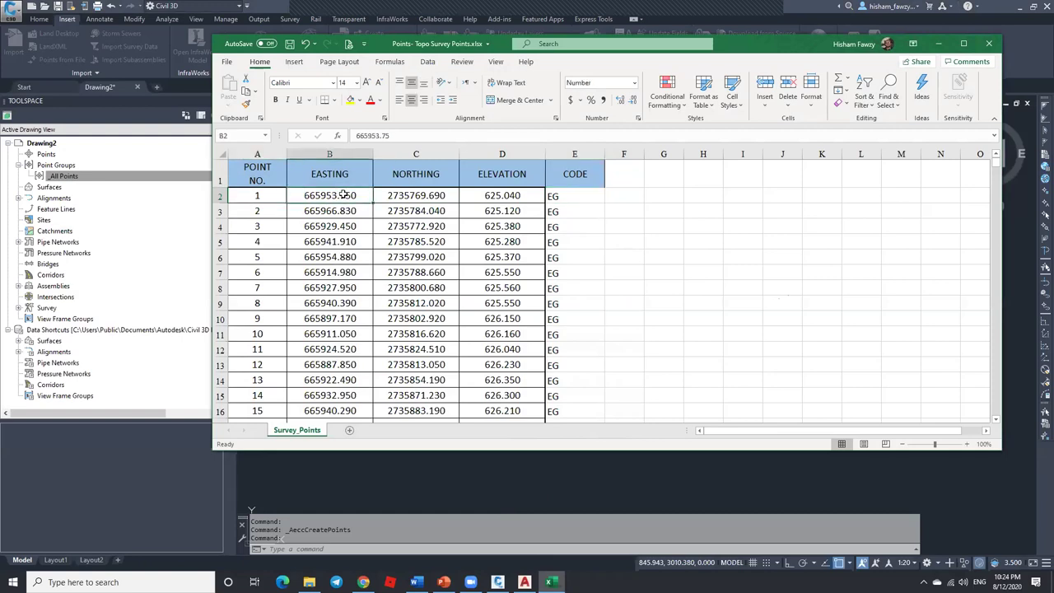
pyautogui.click(392, 195)
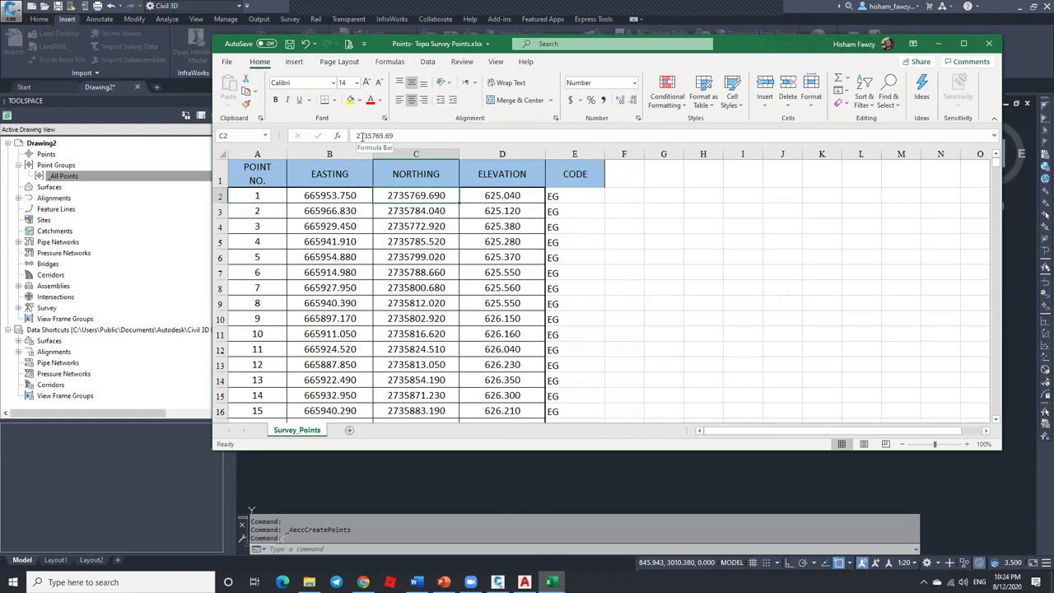
pyautogui.click(282, 199)
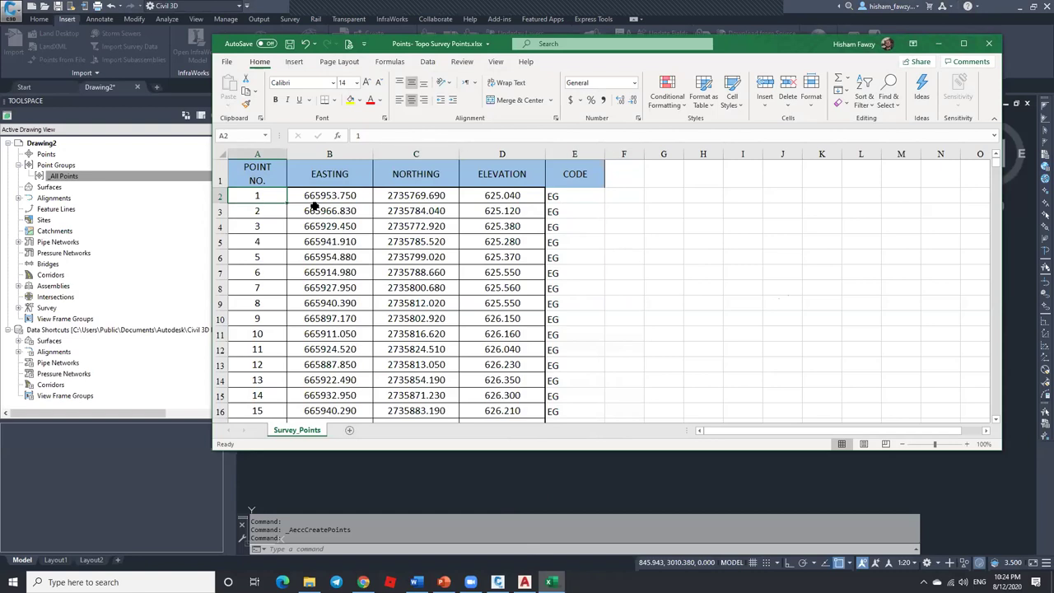
# Step: Start a CONCATENATE formula in cell F2 by typing =CONC and picking the suggestion
pyautogui.click(624, 192)
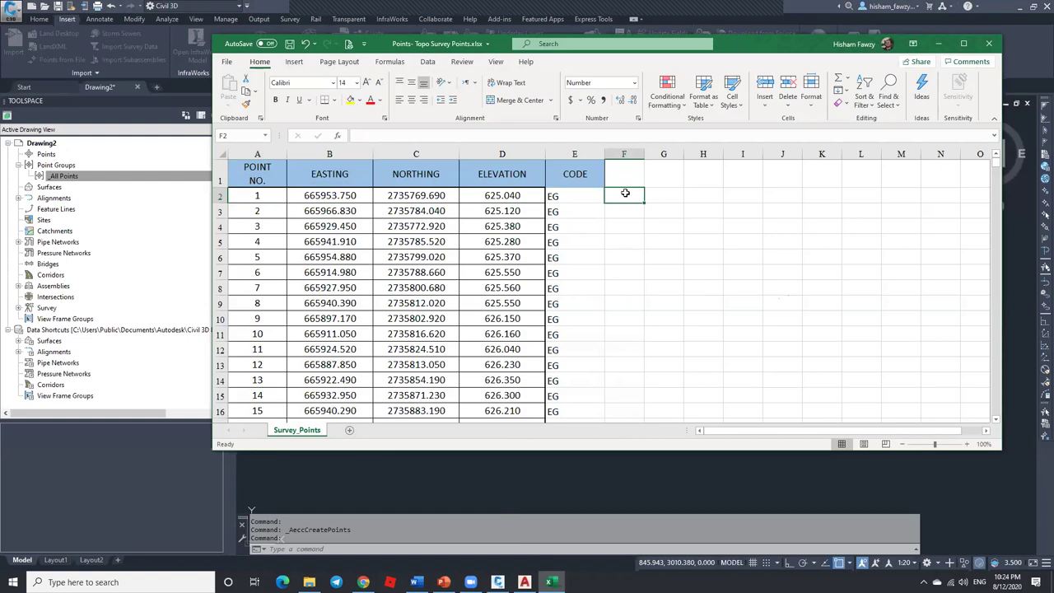
pyautogui.write('=')
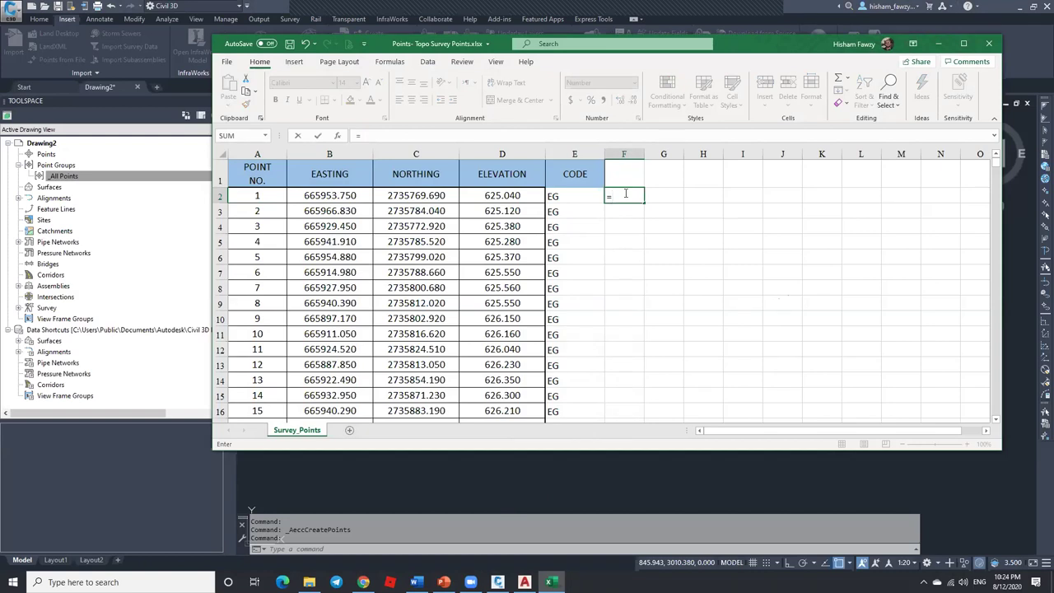
pyautogui.write('CONC')
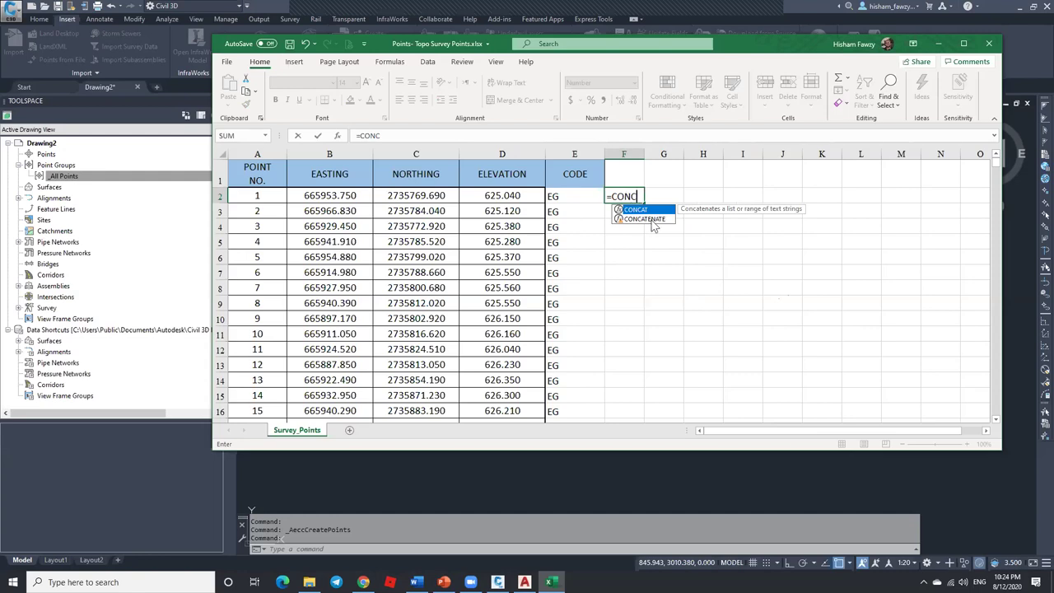
pyautogui.click(650, 219)
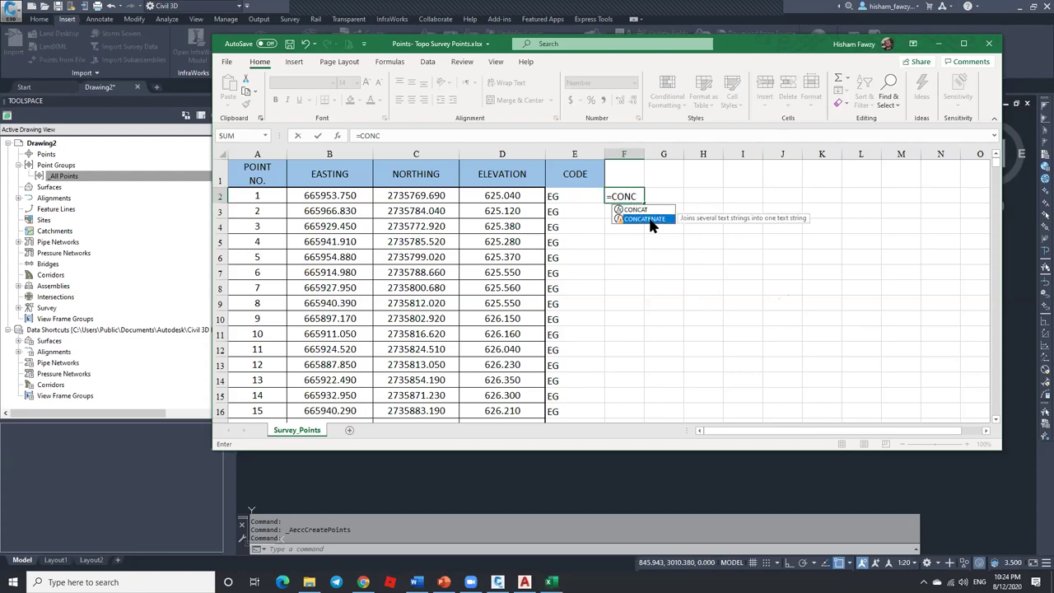
pyautogui.doubleClick(647, 219)
# Step: In CONCATENATE's Function Arguments, enter A2, comma, B2, comma and C2
pyautogui.click(336, 137)
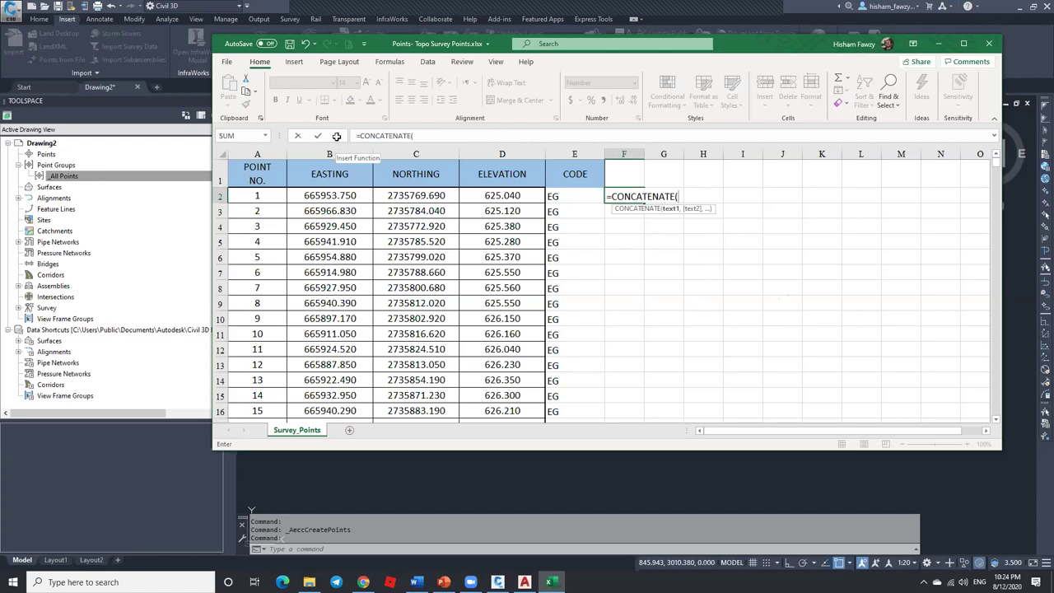
pyautogui.moveTo(768, 252); pyautogui.dragTo(633, 53)
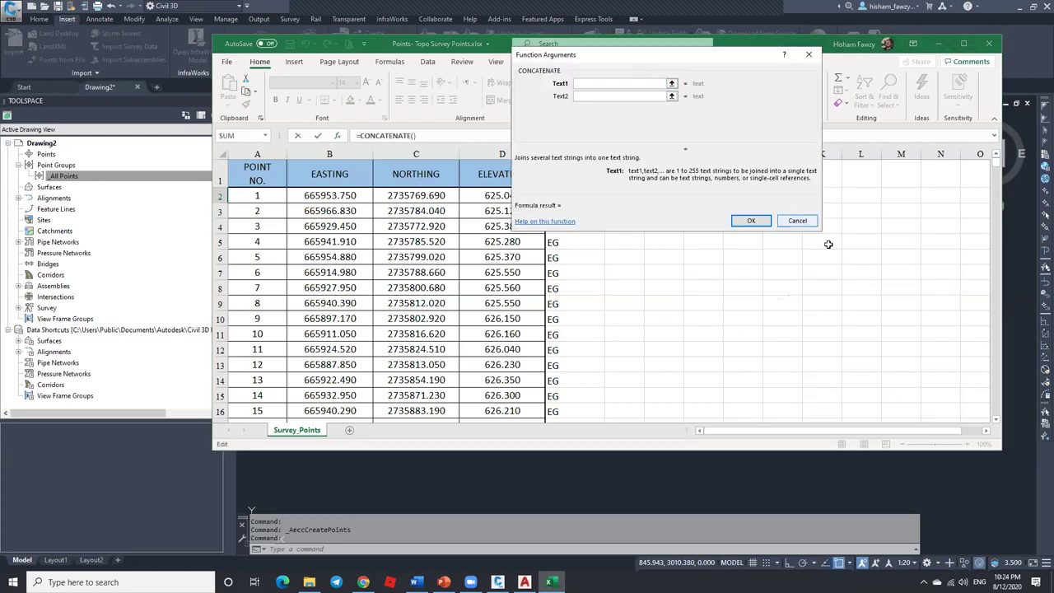
pyautogui.moveTo(706, 74); pyautogui.dragTo(858, 165)
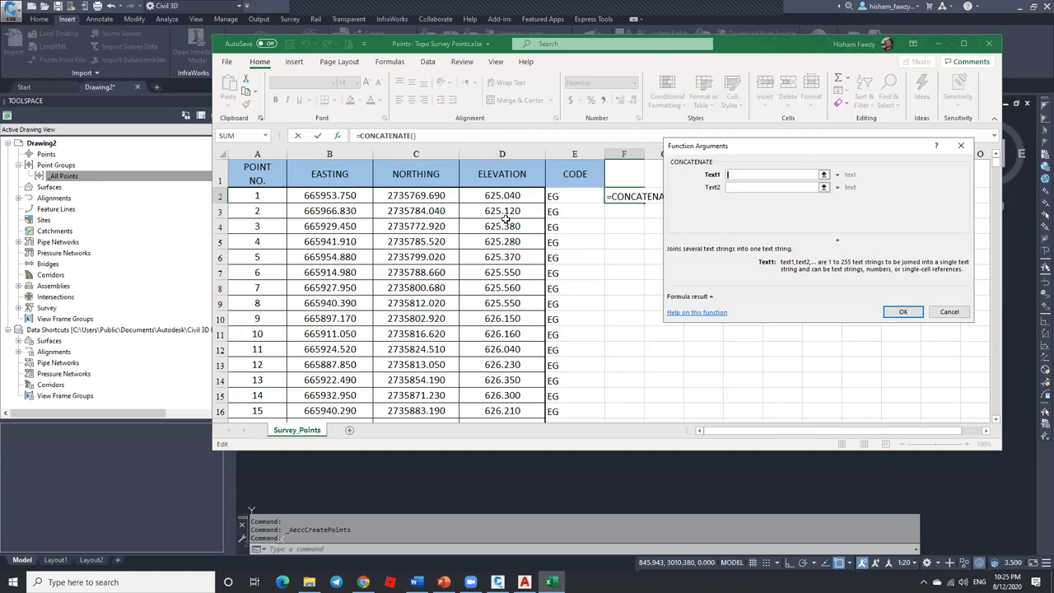
pyautogui.click(271, 195)
pyautogui.click(728, 188)
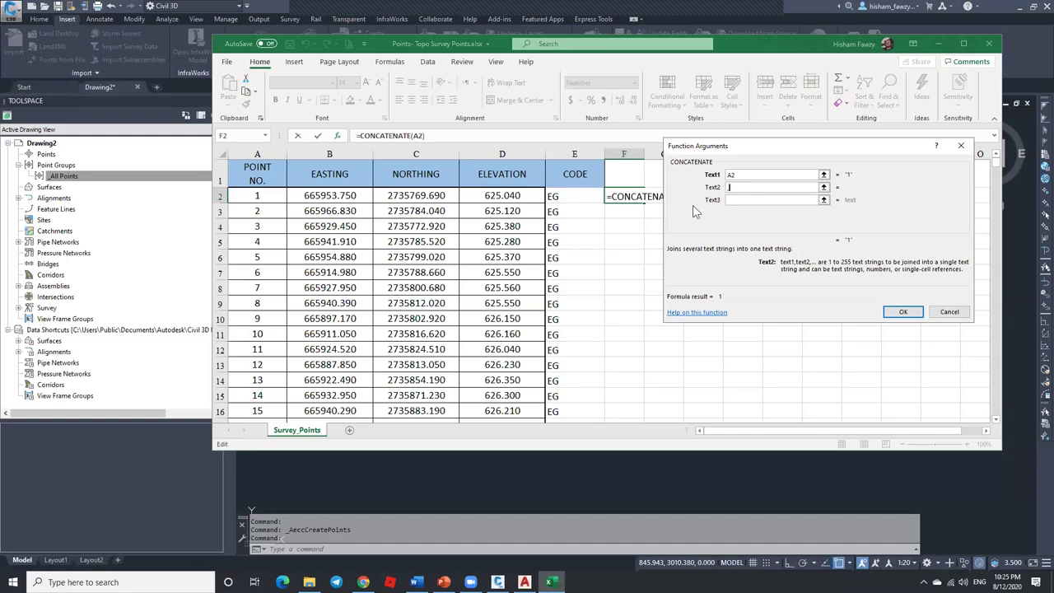
pyautogui.write(',')
pyautogui.click(735, 199)
pyautogui.click(359, 195)
pyautogui.click(739, 212)
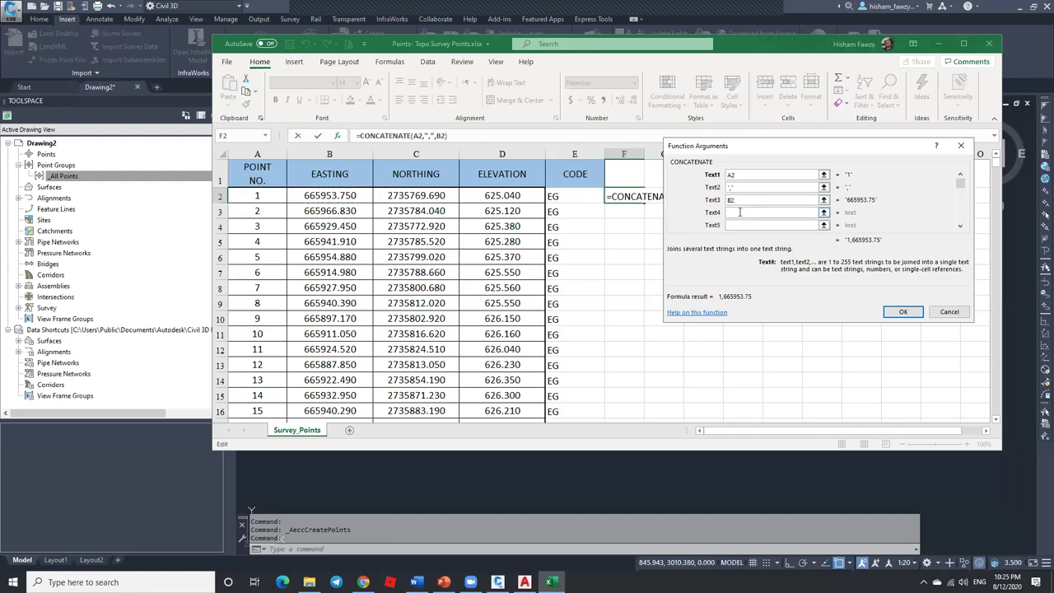
pyautogui.write(',')
pyautogui.click(733, 224)
pyautogui.click(427, 195)
# Step: Finish the formula with comma, D2, comma, E2, autofit column F, and return to Civil 3D
pyautogui.scroll(-1, 852, 220)
pyautogui.click(745, 200)
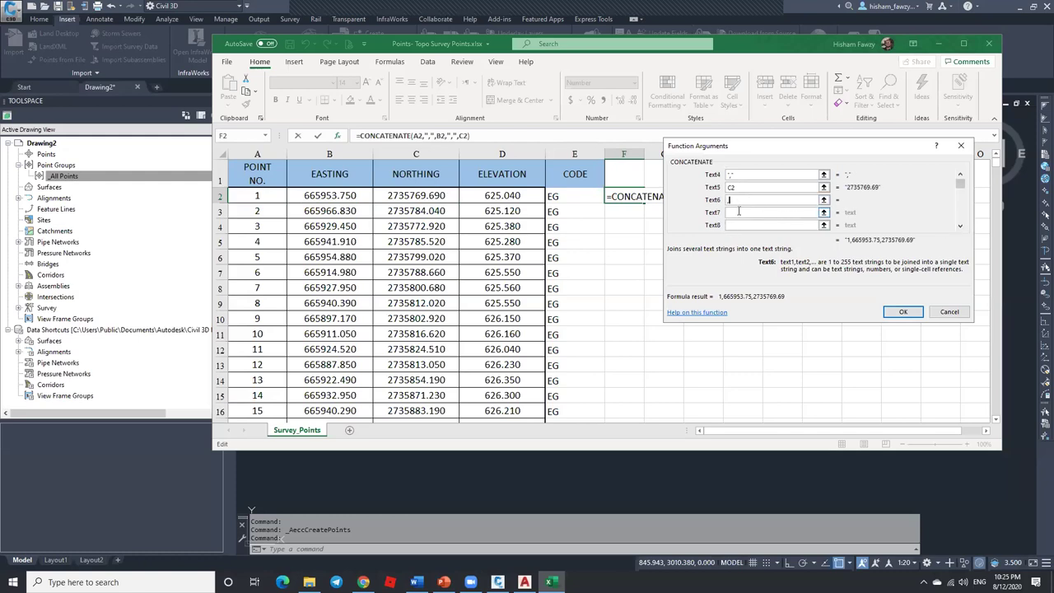
pyautogui.click(489, 196)
pyautogui.click(762, 224)
pyautogui.write('",",D2')
pyautogui.press('Tab')
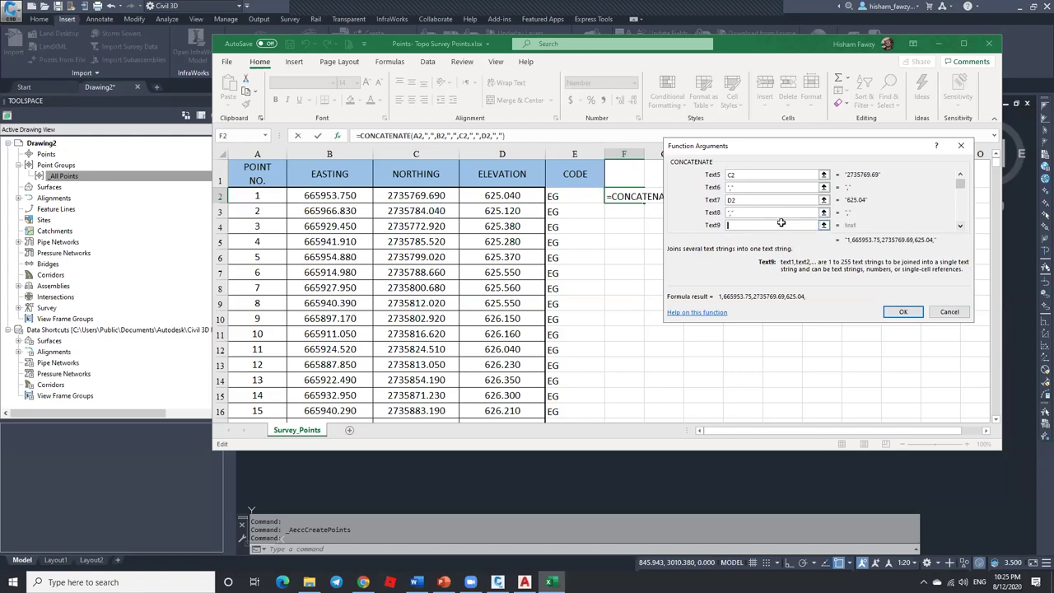
pyautogui.click(558, 195)
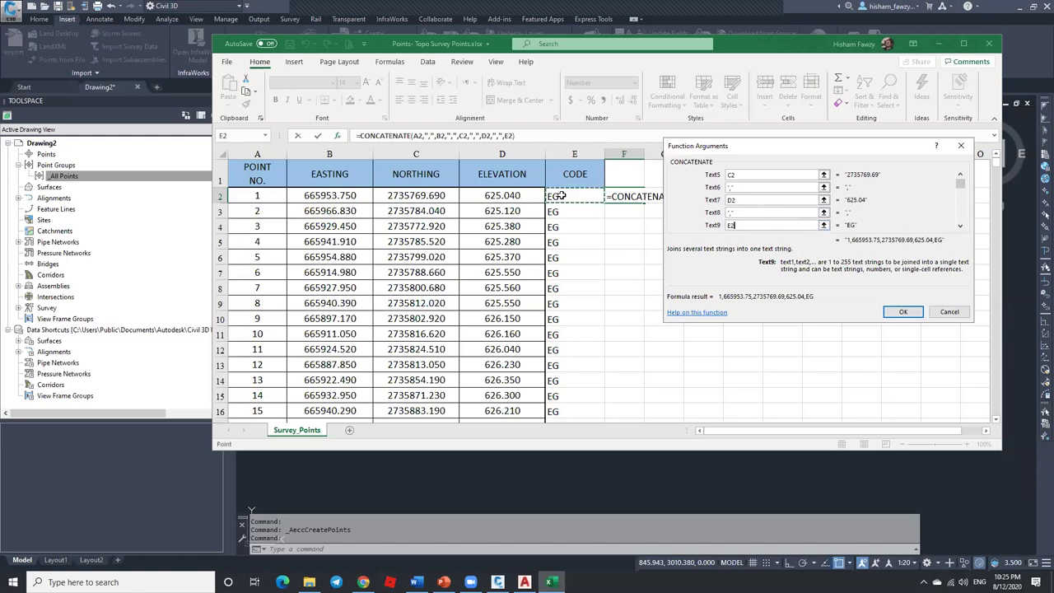
pyautogui.press('Return')
pyautogui.doubleClick(644, 154)
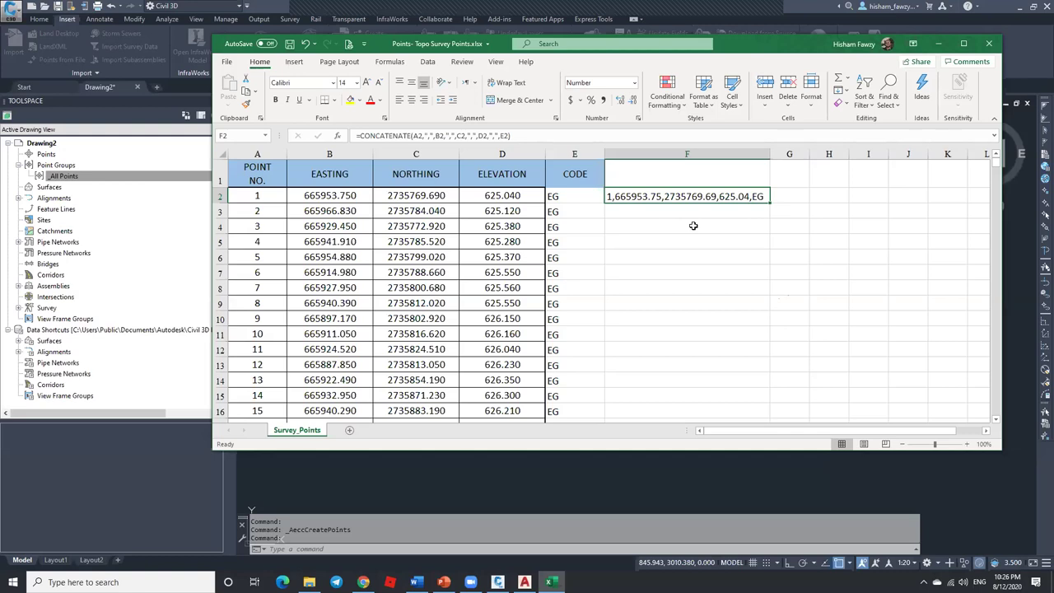
pyautogui.click(554, 476)
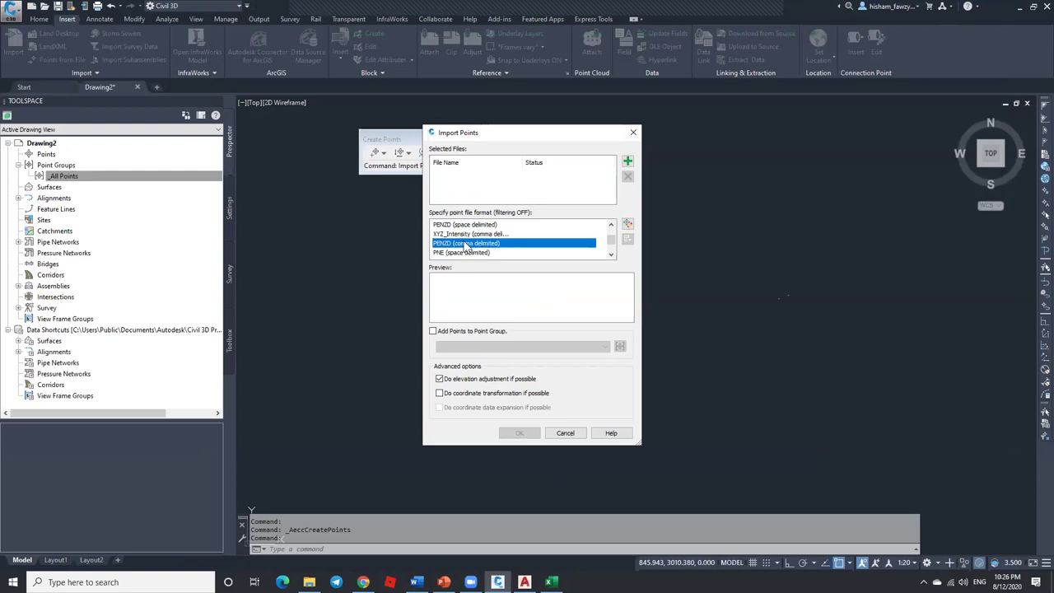
# Step: Open the Point File Formats list, select PENZD (comma delimited) and open it for modification
pyautogui.click(627, 226)
pyautogui.moveTo(590, 251)
pyautogui.mouseDown()
pyautogui.moveTo(590, 266)
pyautogui.moveTo(594, 255)
pyautogui.mouseUp()
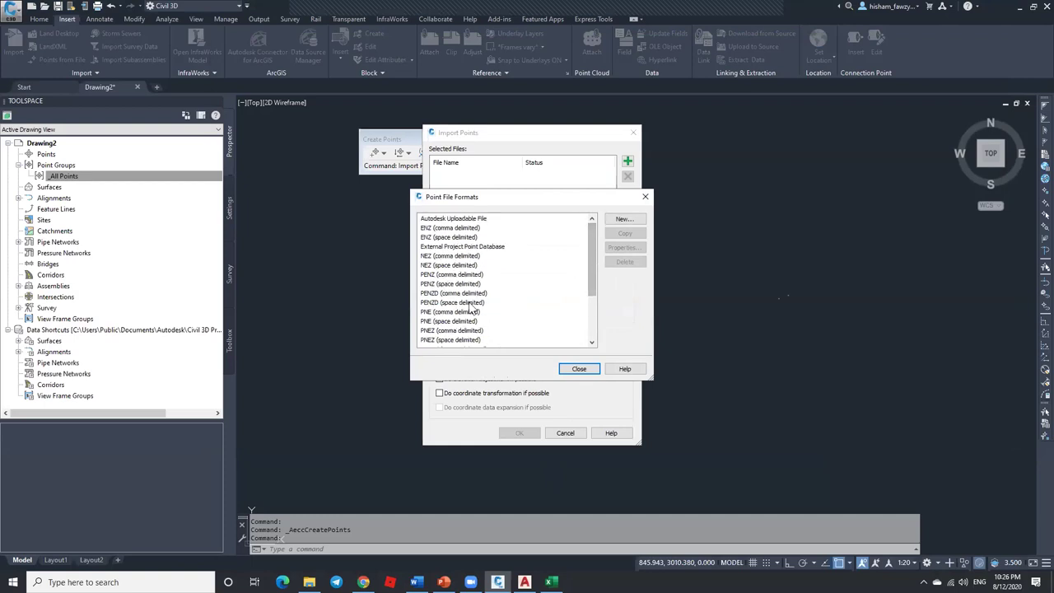
pyautogui.click(429, 294)
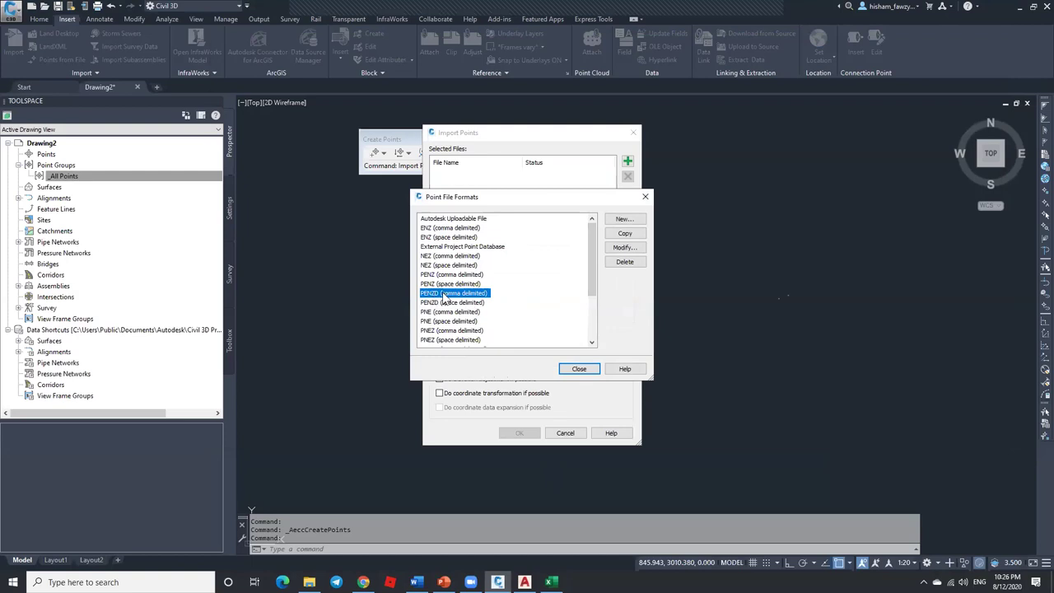
pyautogui.scroll(-1, 444, 301)
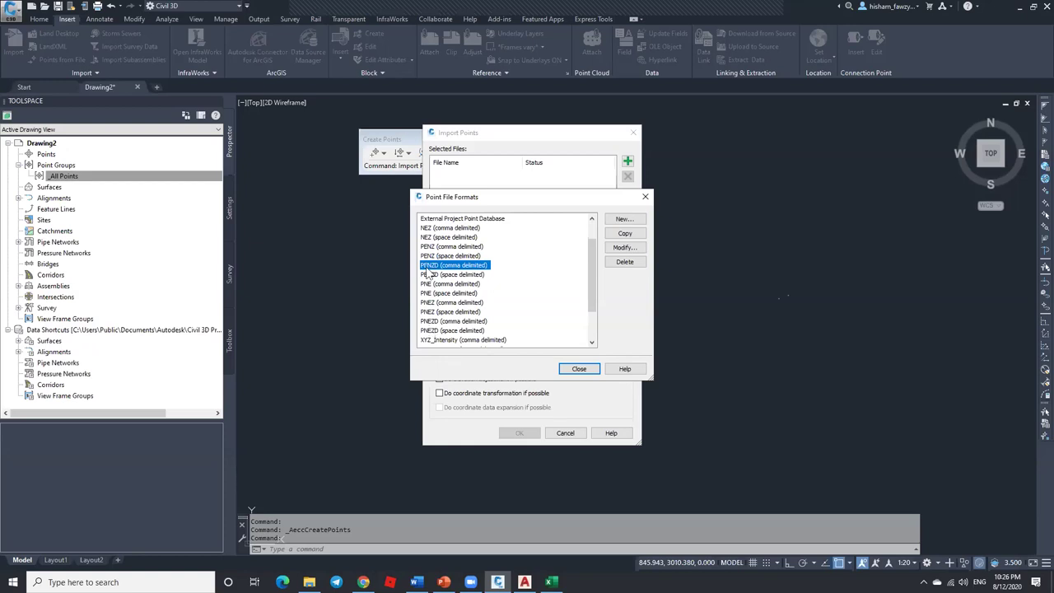
pyautogui.click(624, 247)
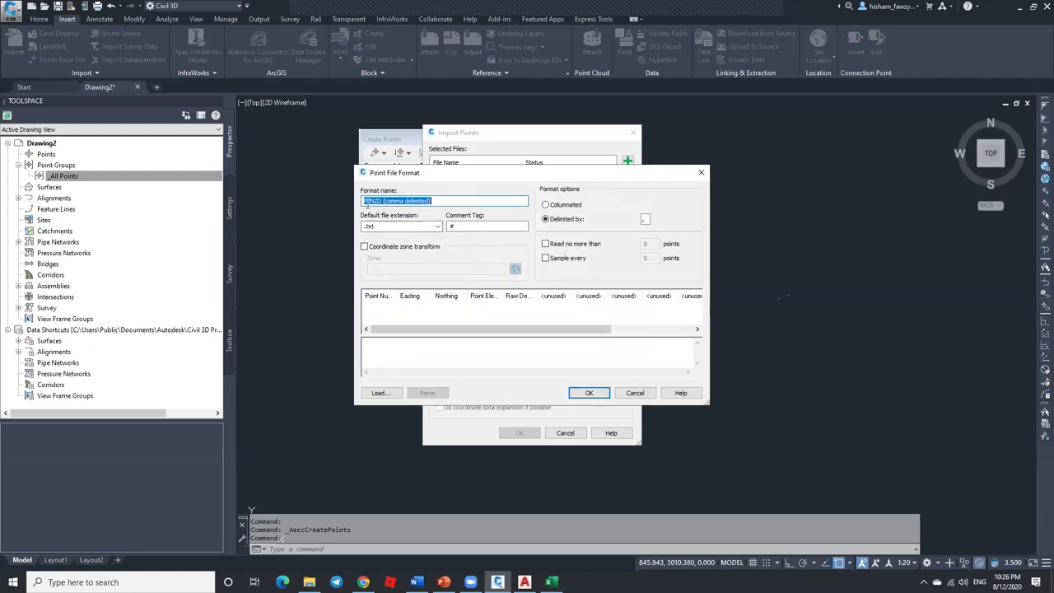
# Step: Widen the Point Number and Point Elevation preview columns so their names read fully
pyautogui.click(364, 201)
pyautogui.click(380, 296)
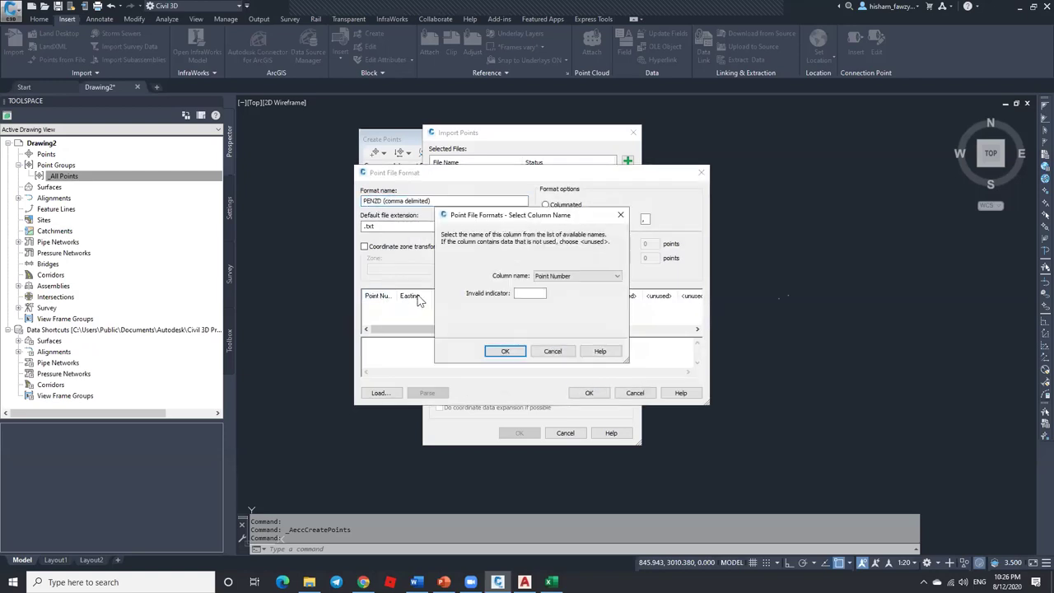
pyautogui.click(552, 351)
pyautogui.moveTo(398, 295); pyautogui.dragTo(414, 292)
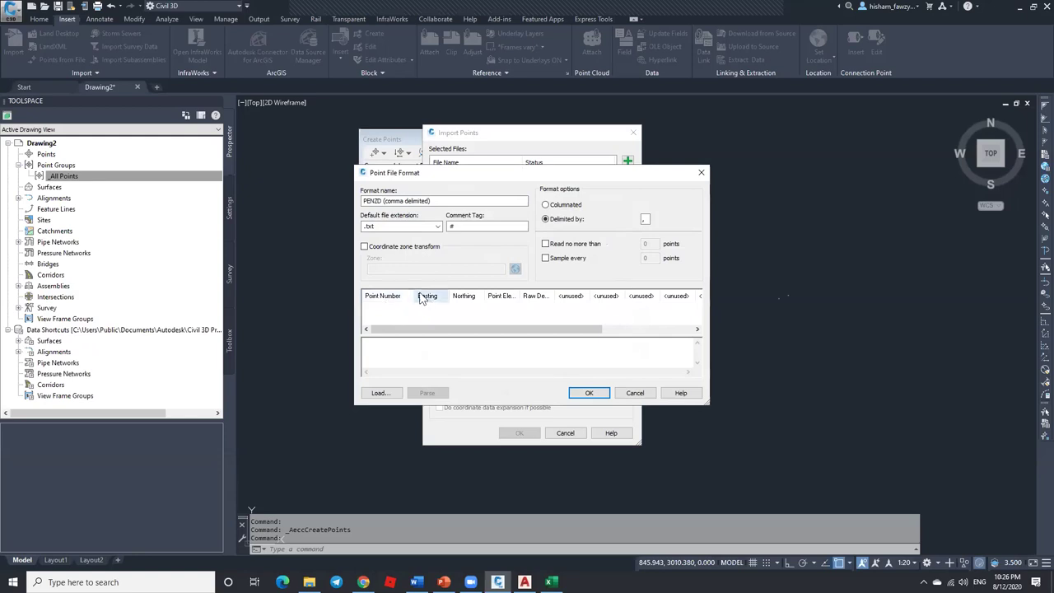
pyautogui.moveTo(411, 293); pyautogui.dragTo(402, 292)
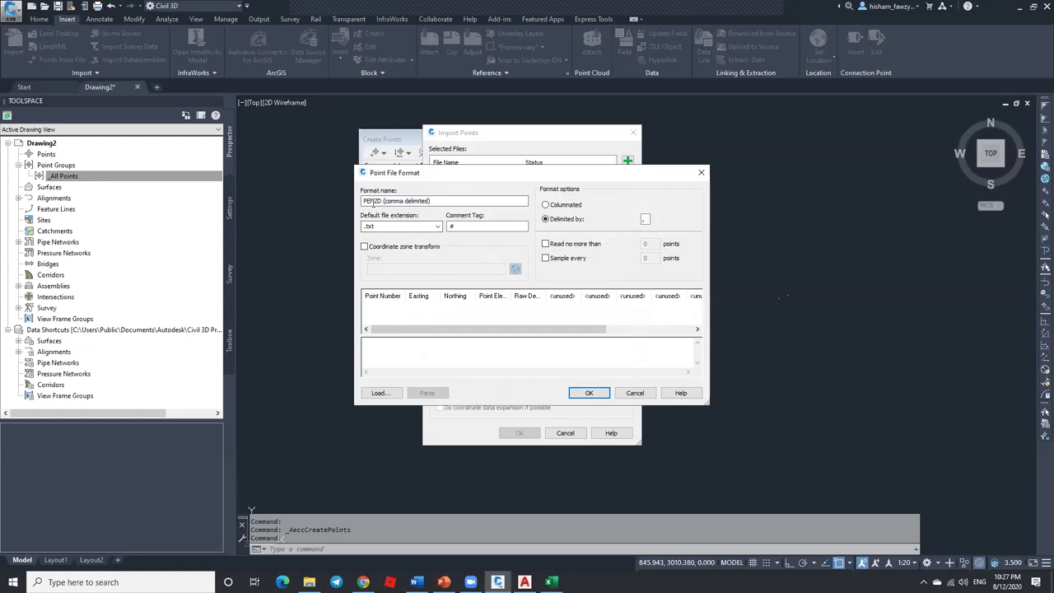
pyautogui.click(370, 200)
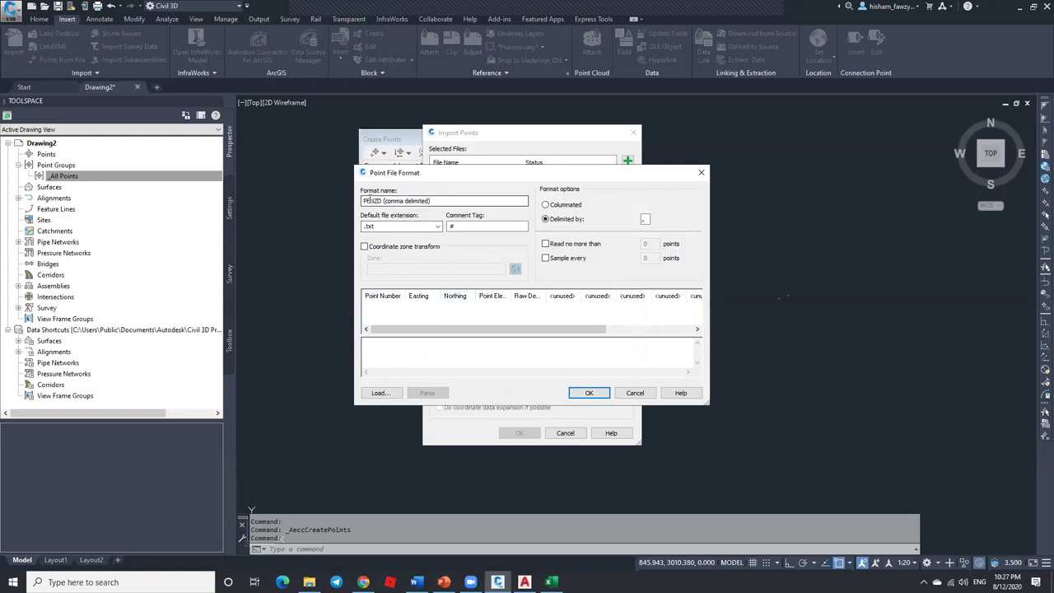
pyautogui.moveTo(511, 296); pyautogui.dragTo(581, 295)
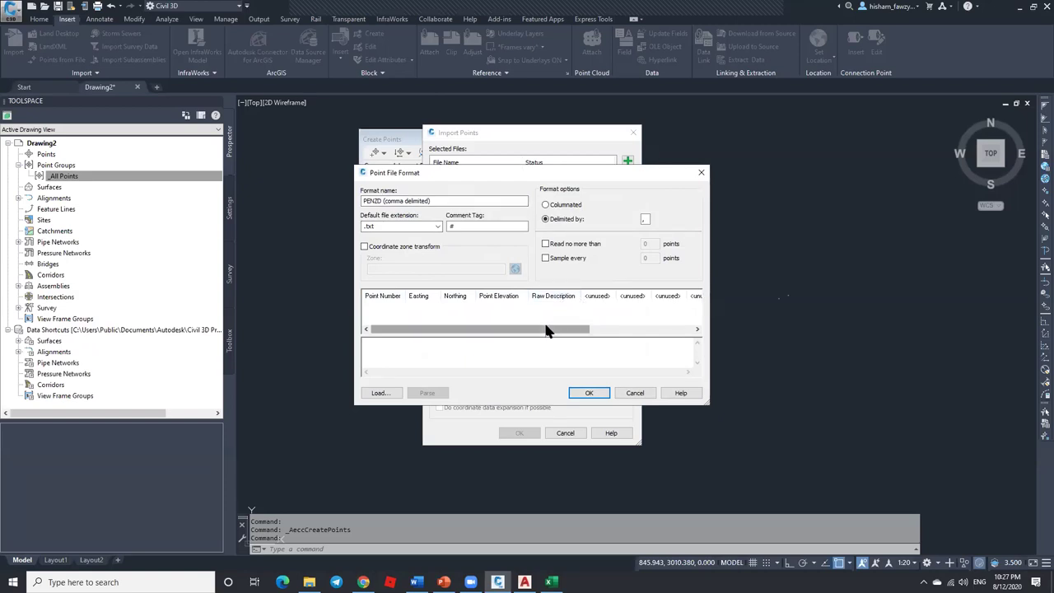
pyautogui.moveTo(547, 330); pyautogui.dragTo(625, 334)
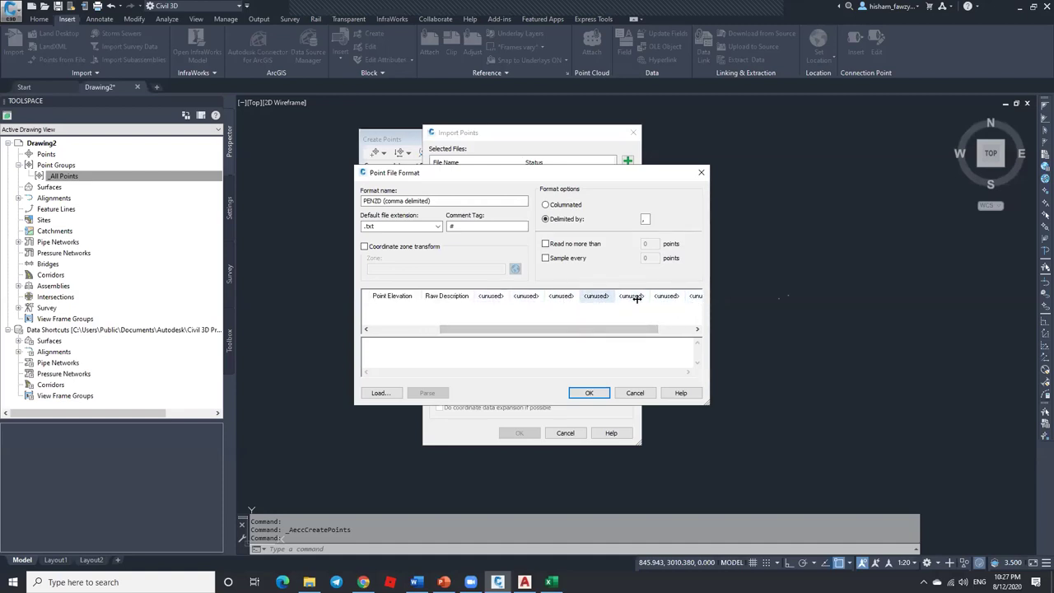
# Step: Browse the column name options for an unused column, then cancel without assigning one
pyautogui.click(496, 298)
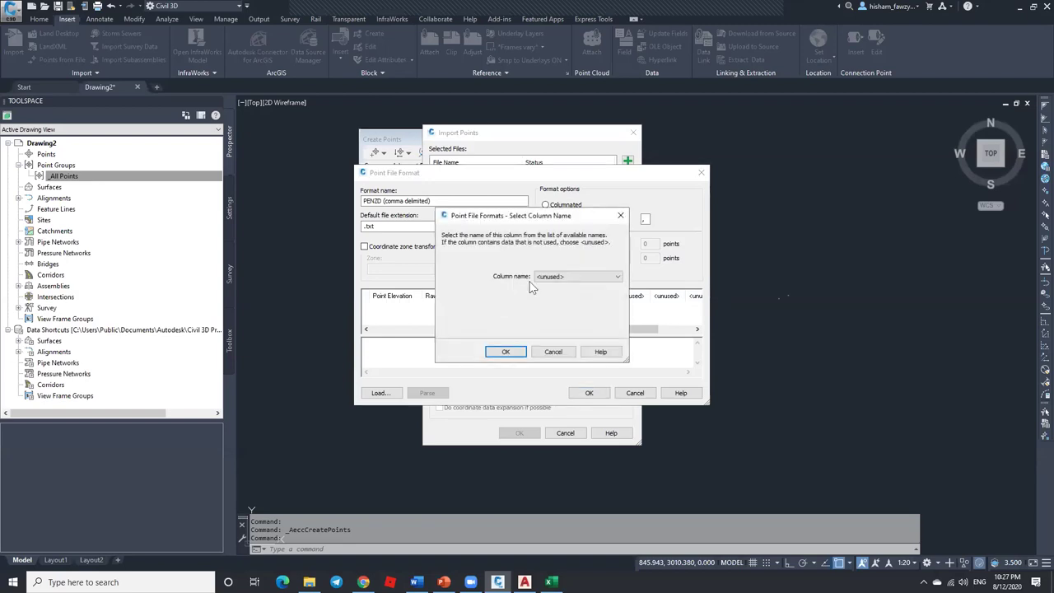
pyautogui.click(583, 277)
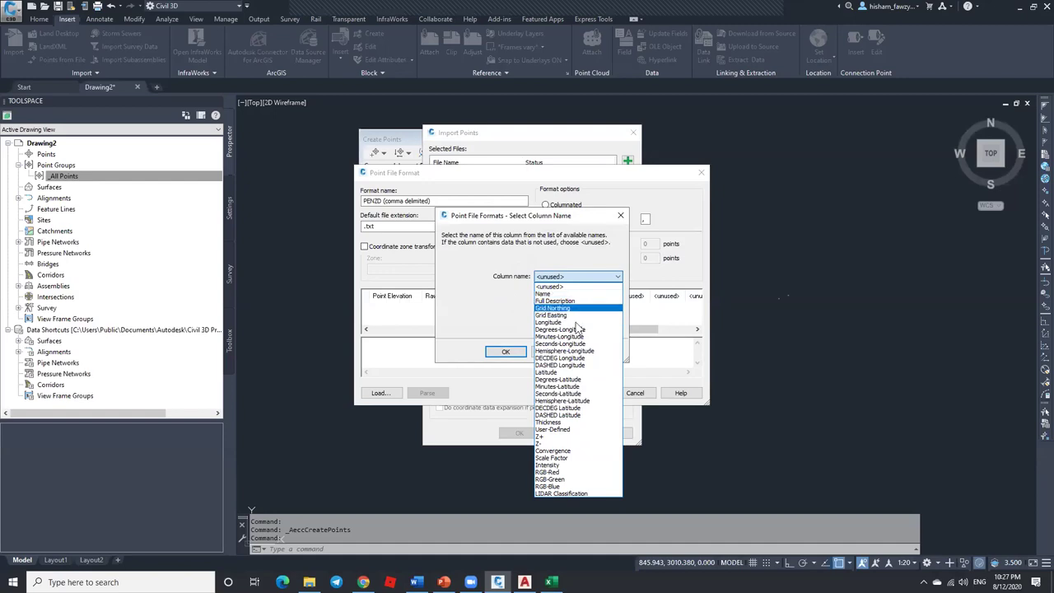
pyautogui.click(486, 303)
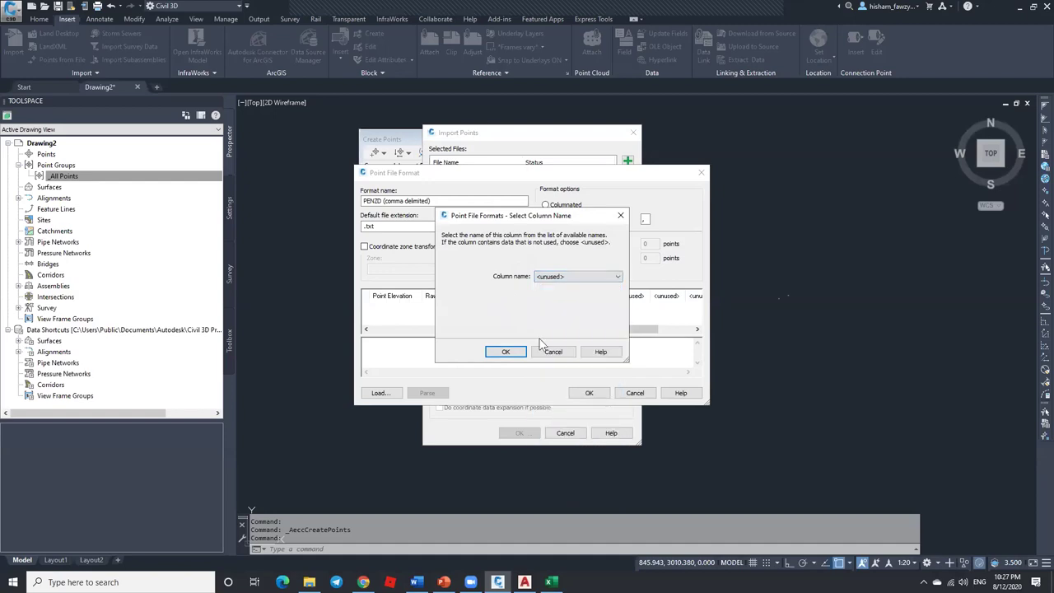
pyautogui.click(547, 351)
pyautogui.moveTo(546, 333); pyautogui.dragTo(390, 333)
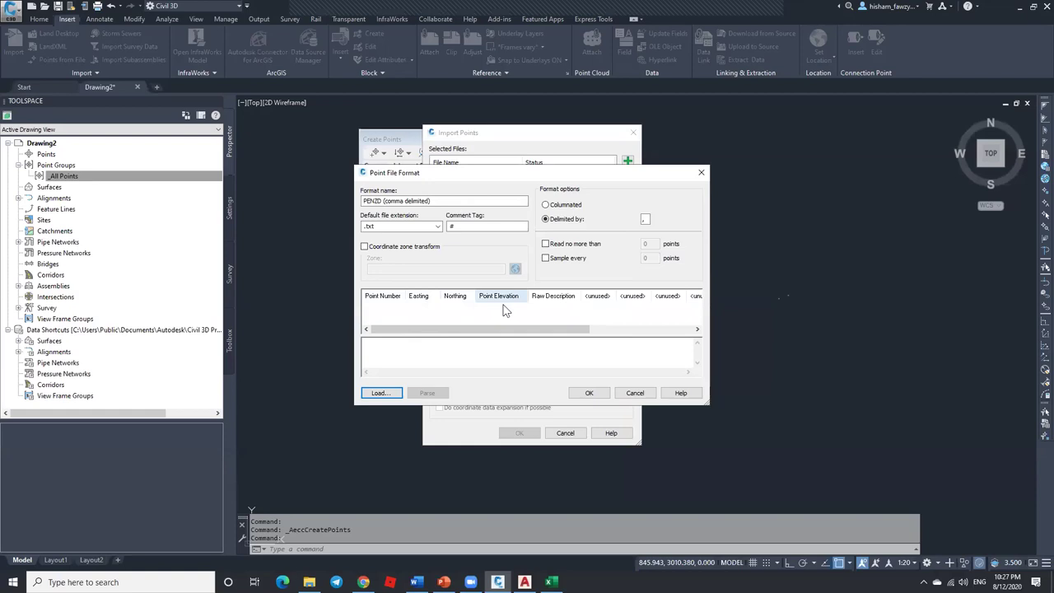
pyautogui.click(551, 581)
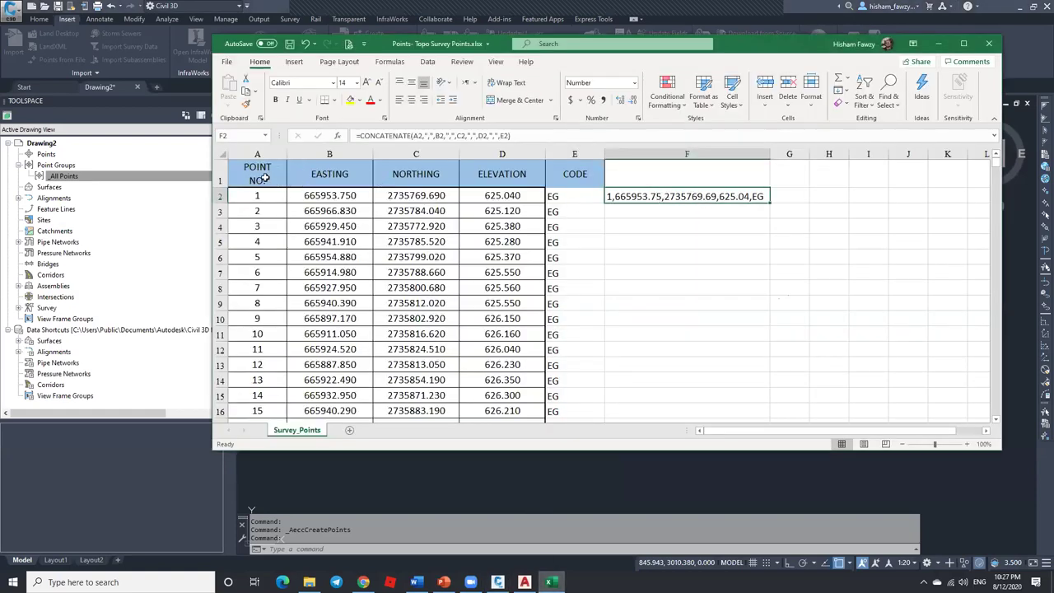
pyautogui.click(553, 475)
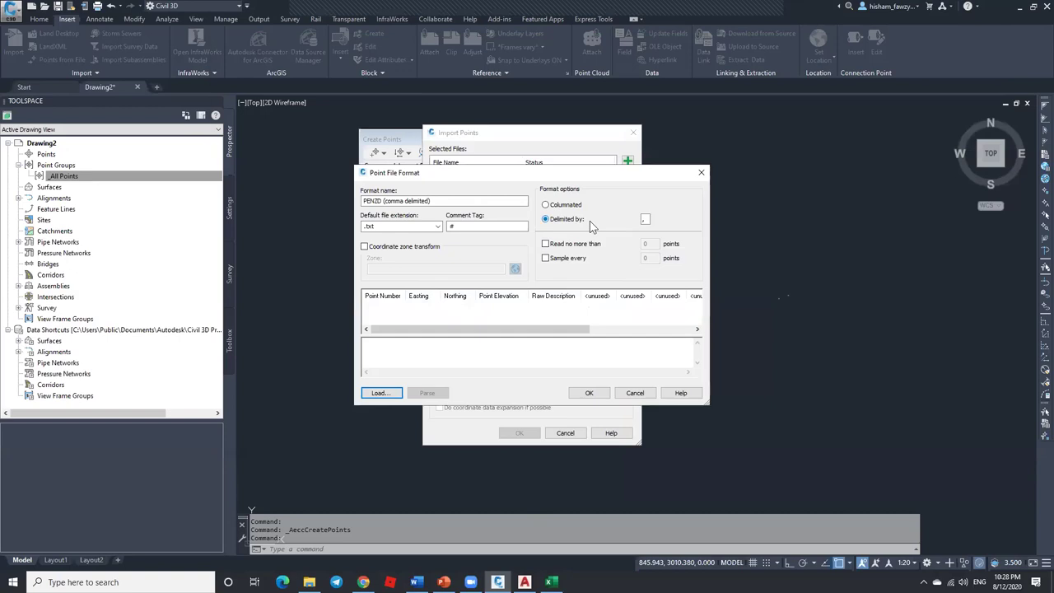
pyautogui.doubleClick(644, 219)
pyautogui.write(',')
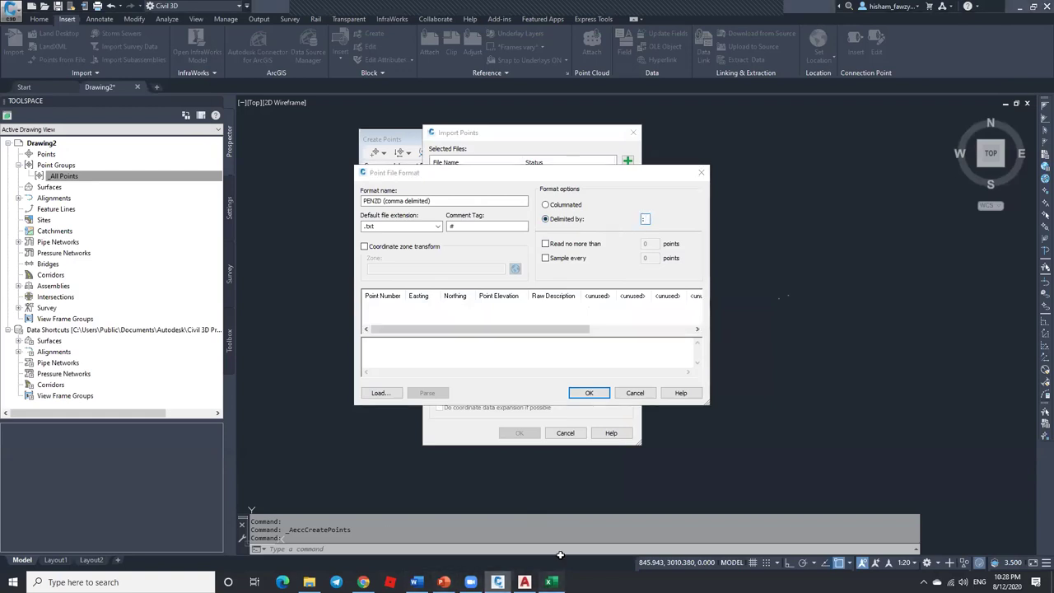
pyautogui.click(550, 581)
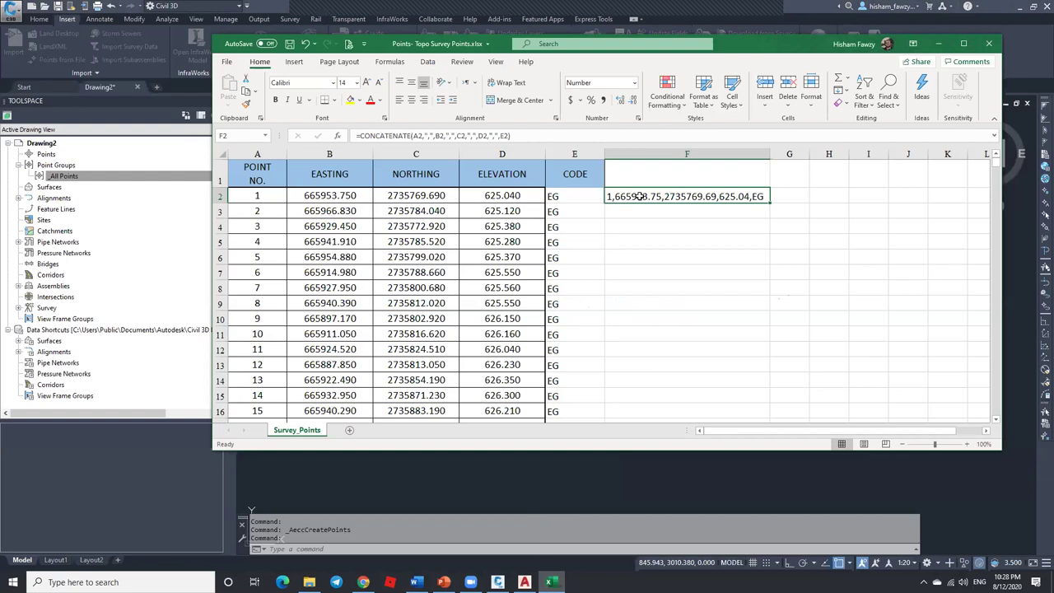
pyautogui.click(430, 136)
pyautogui.press('BackSpace')
pyautogui.write(':')
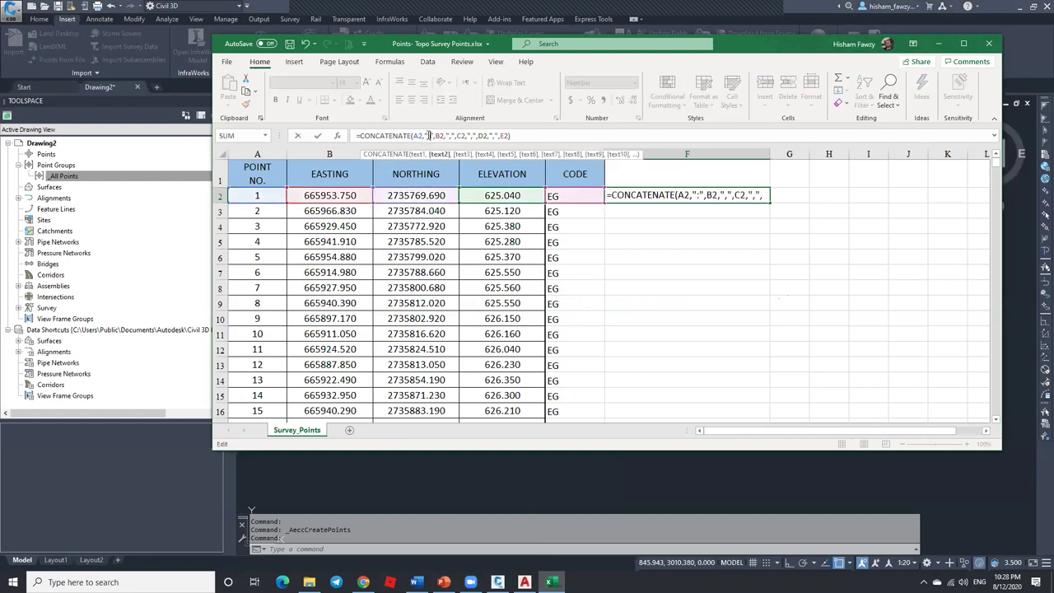
pyautogui.press('Return')
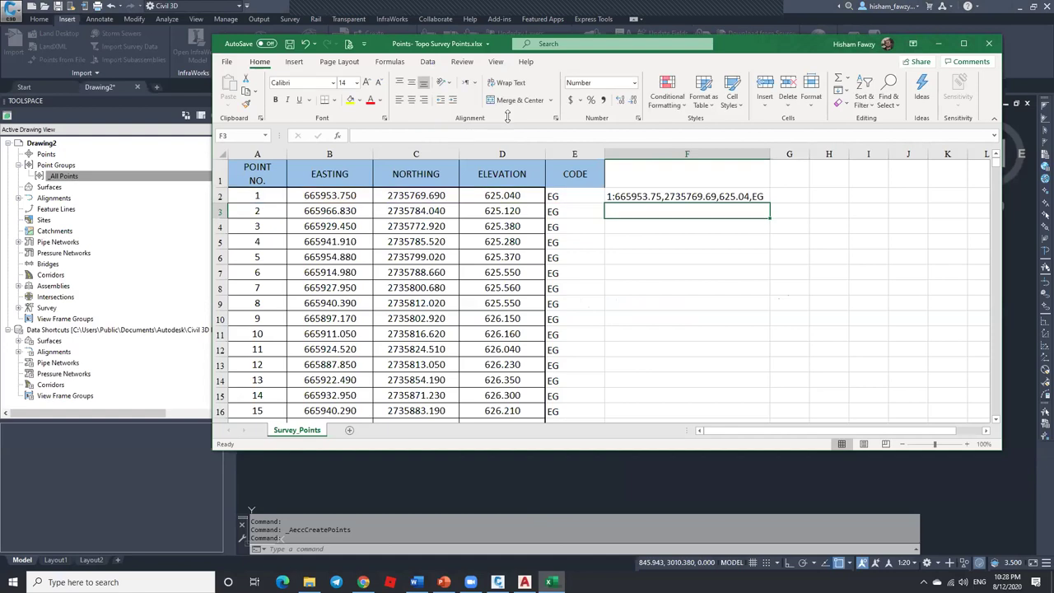
pyautogui.click(611, 196)
pyautogui.doubleClick(430, 137)
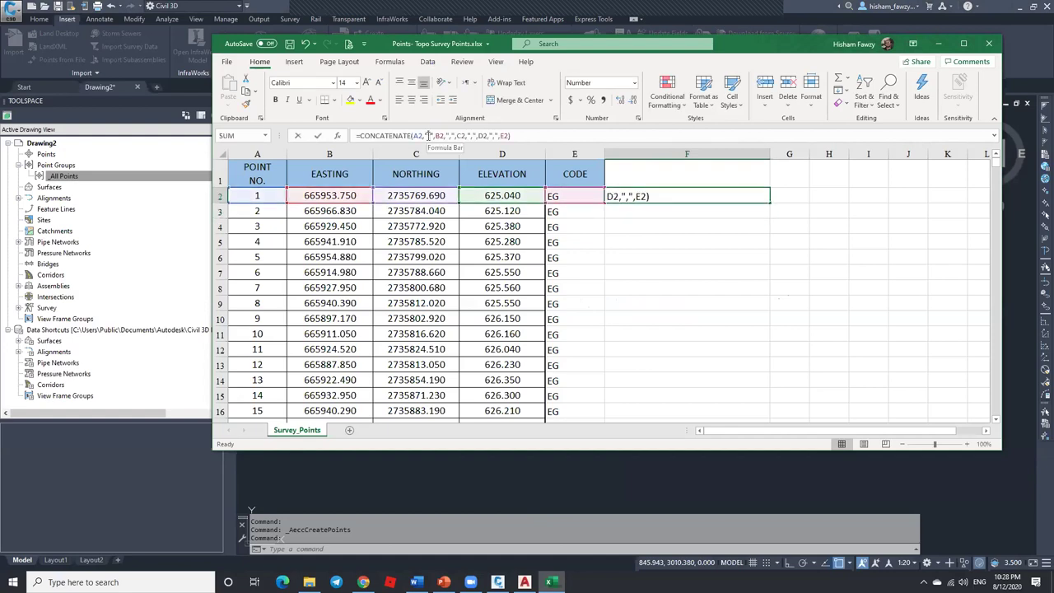
pyautogui.write(',')
pyautogui.press('Return')
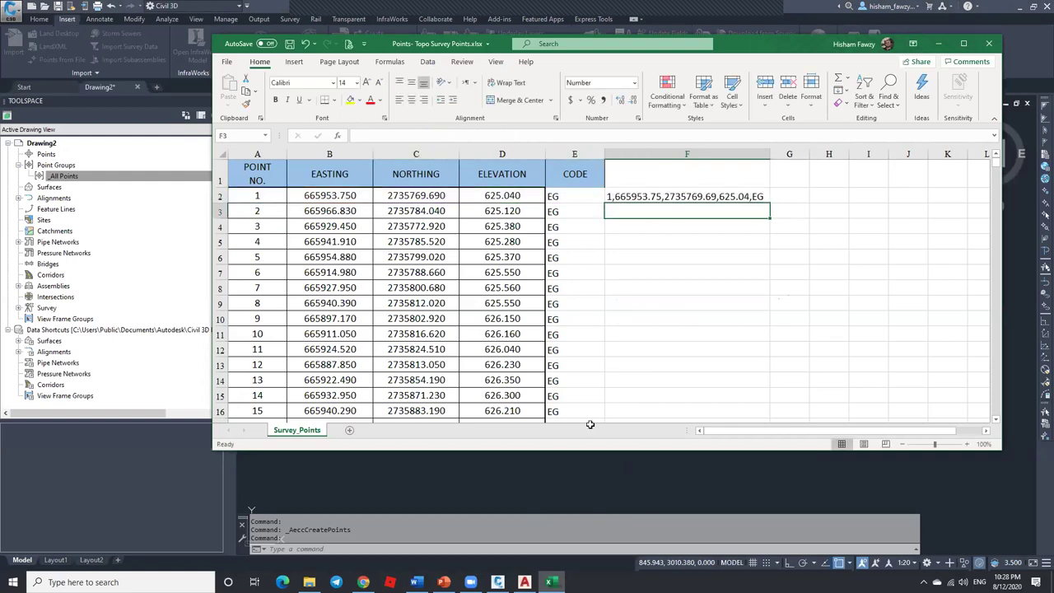
pyautogui.click(595, 465)
pyautogui.doubleClick(645, 219)
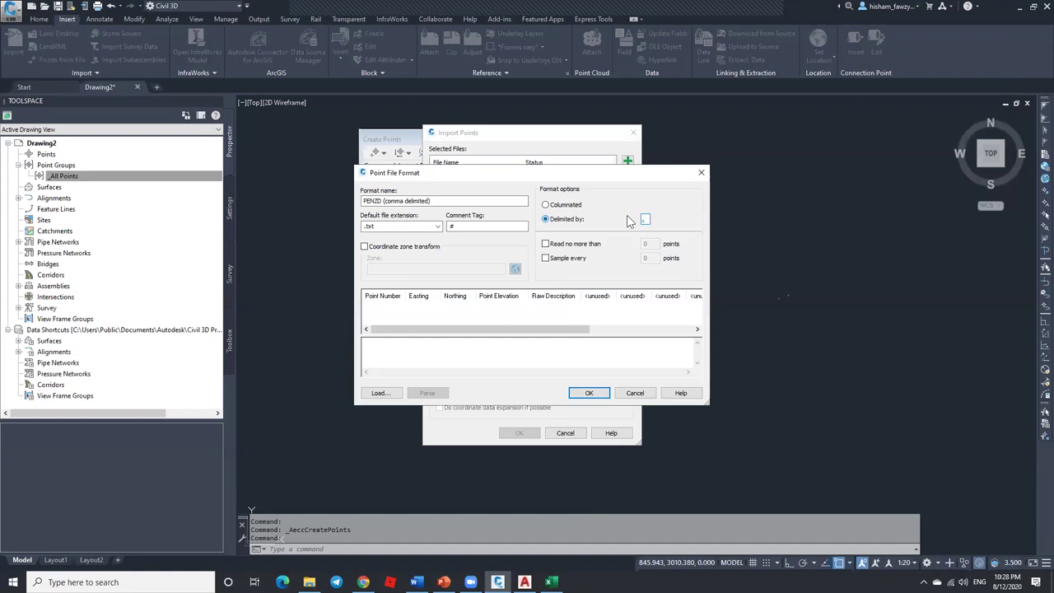
# Step: Save the PENZD (comma delimited) format settings
pyautogui.click(588, 394)
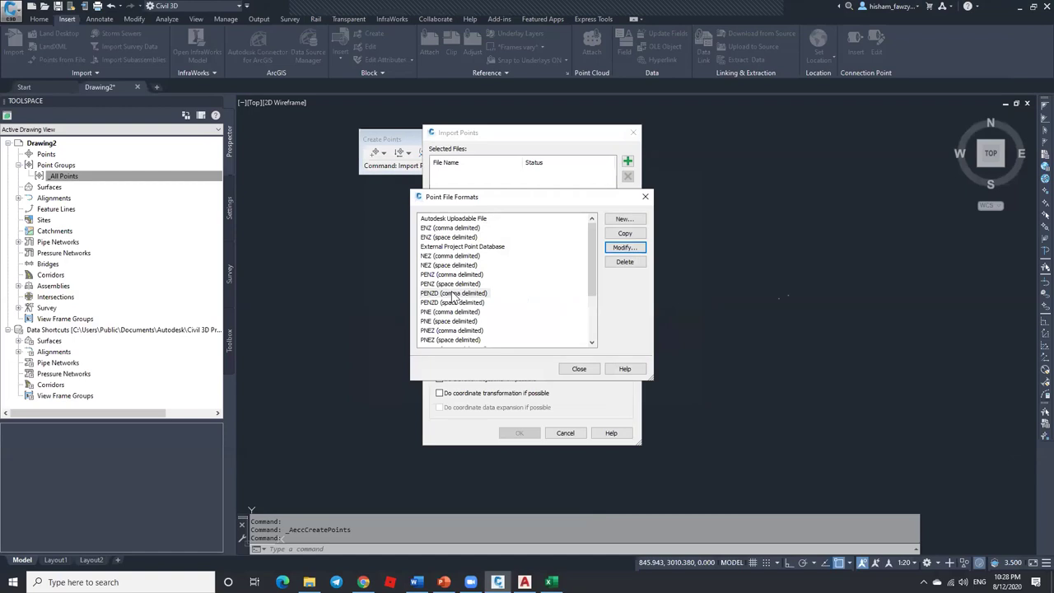
pyautogui.scroll(-3, 516, 251)
pyautogui.scroll(3, 516, 252)
# Step: Inspect ENZ (comma delimited) by trying a Northing/Easting reorder, discard it, and close the format list
pyautogui.click(436, 230)
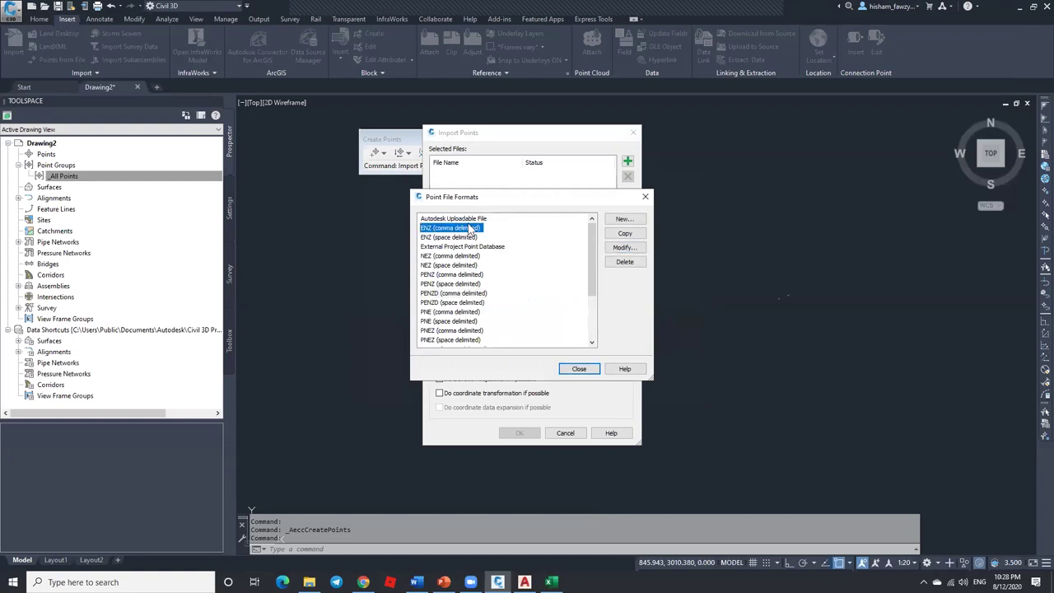
pyautogui.click(610, 250)
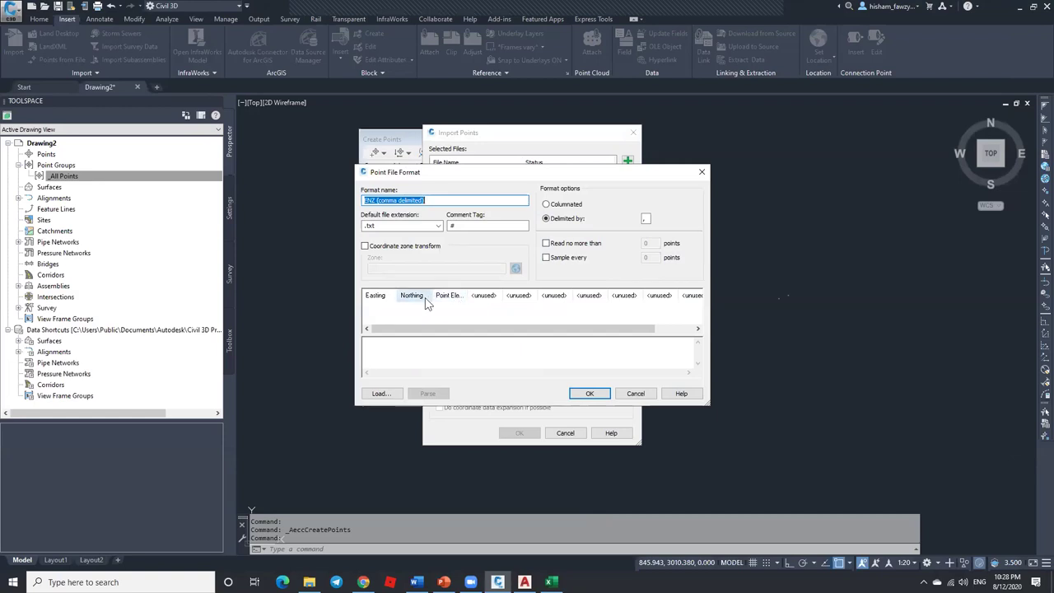
pyautogui.moveTo(425, 302); pyautogui.dragTo(382, 299)
pyautogui.moveTo(419, 298); pyautogui.dragTo(375, 296)
pyautogui.click(619, 397)
pyautogui.click(572, 372)
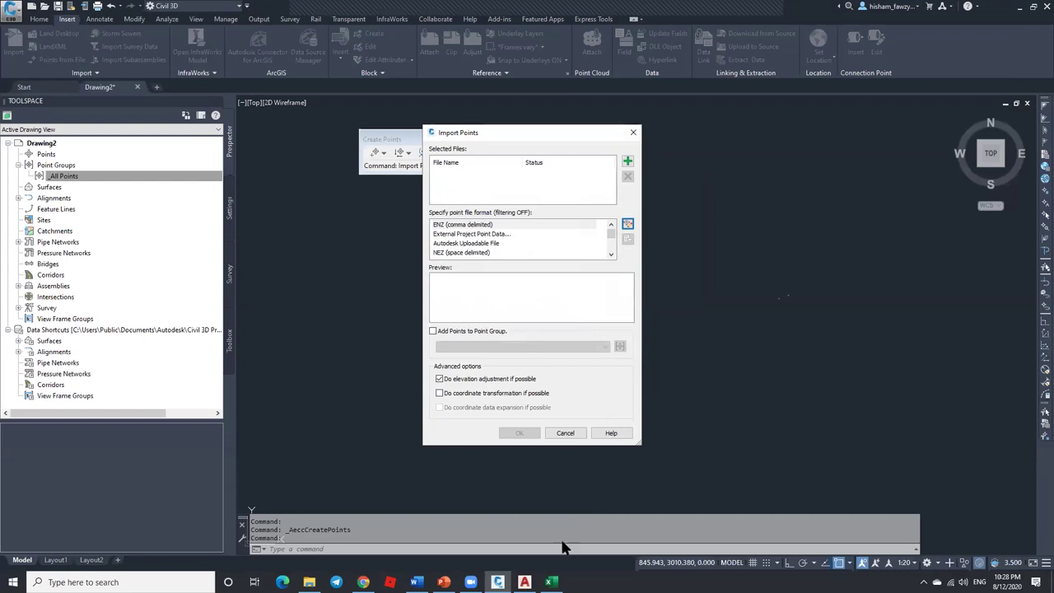
# Step: Fill the F2 formula down to point 3989, copy column F, and return to Civil 3D
pyautogui.click(551, 581)
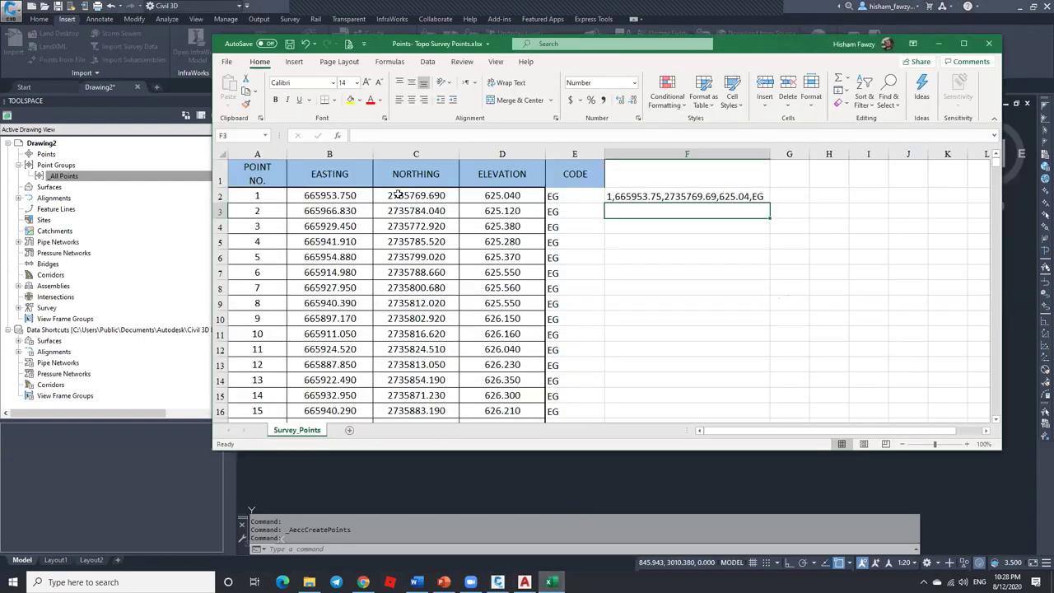
pyautogui.click(709, 196)
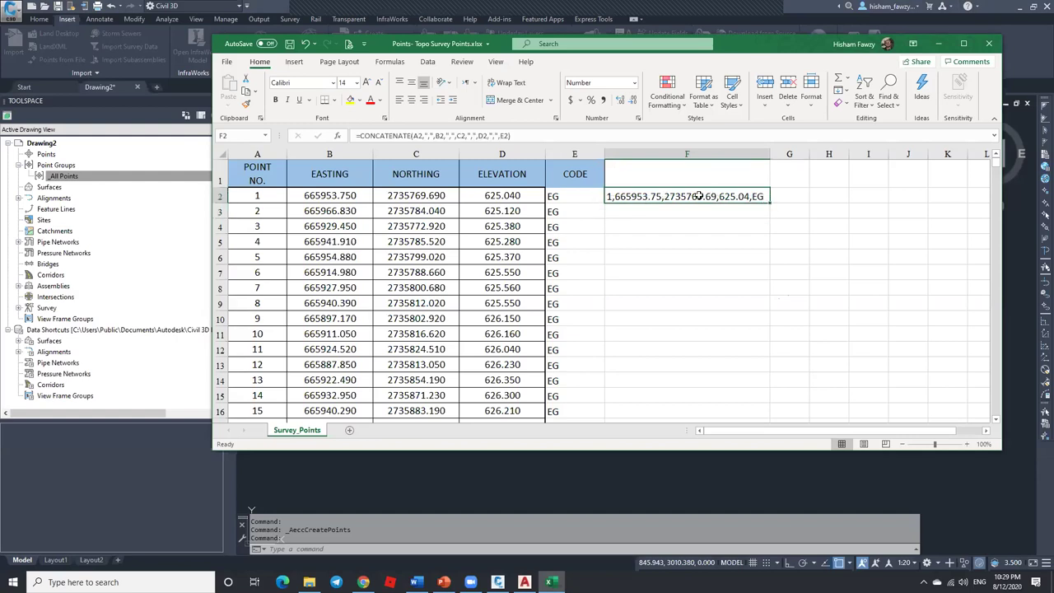
pyautogui.doubleClick(769, 202)
pyautogui.moveTo(994, 256); pyautogui.dragTo(792, 409)
pyautogui.hotkey('ctrl', 'c')
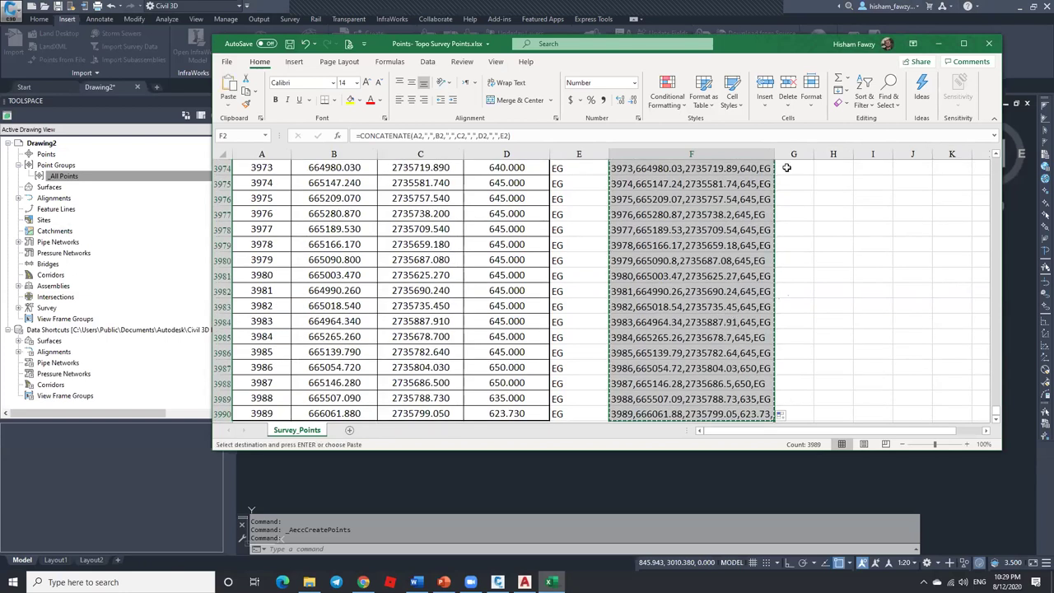
pyautogui.click(939, 42)
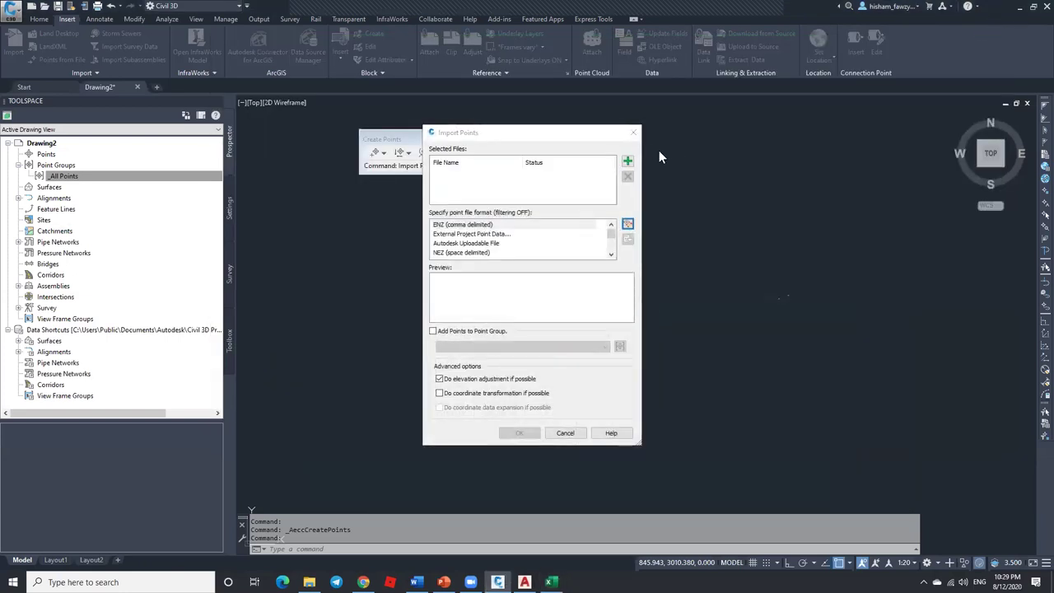
pyautogui.click(633, 132)
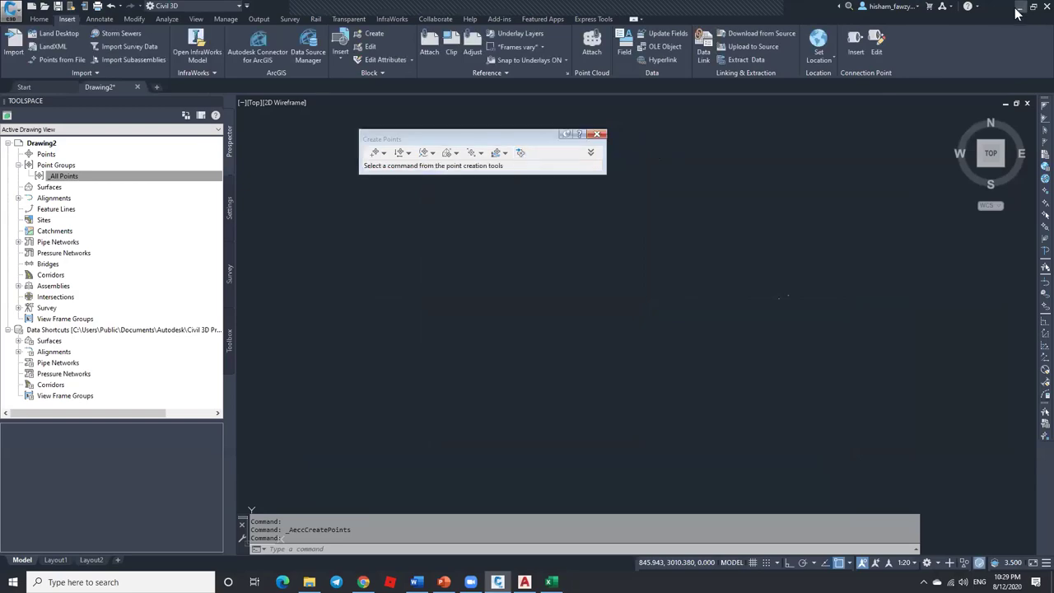
# Step: Minimize the drawing windows, create a POINTS.txt text document on the desktop, and open it
pyautogui.click(1019, 7)
pyautogui.click(1019, 7)
pyautogui.rightClick(786, 99)
pyautogui.moveTo(827, 206)
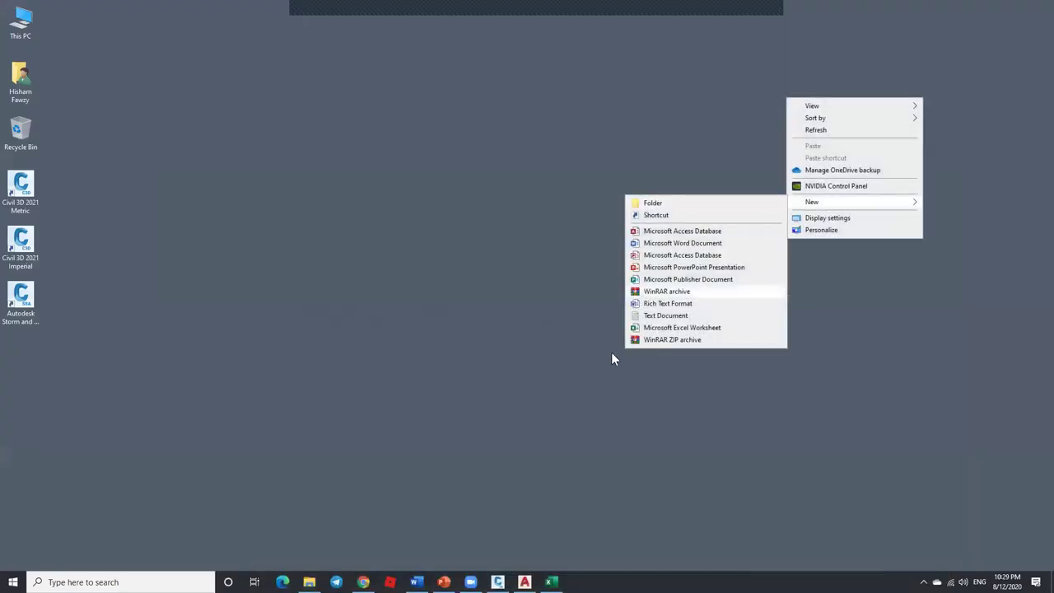
pyautogui.click(703, 316)
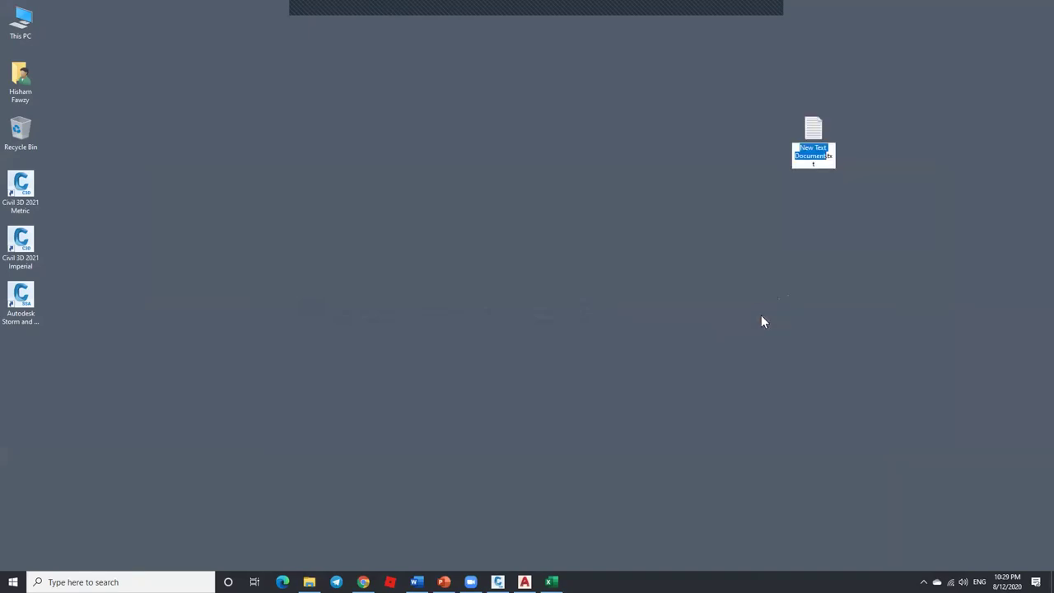
pyautogui.write('POINT')
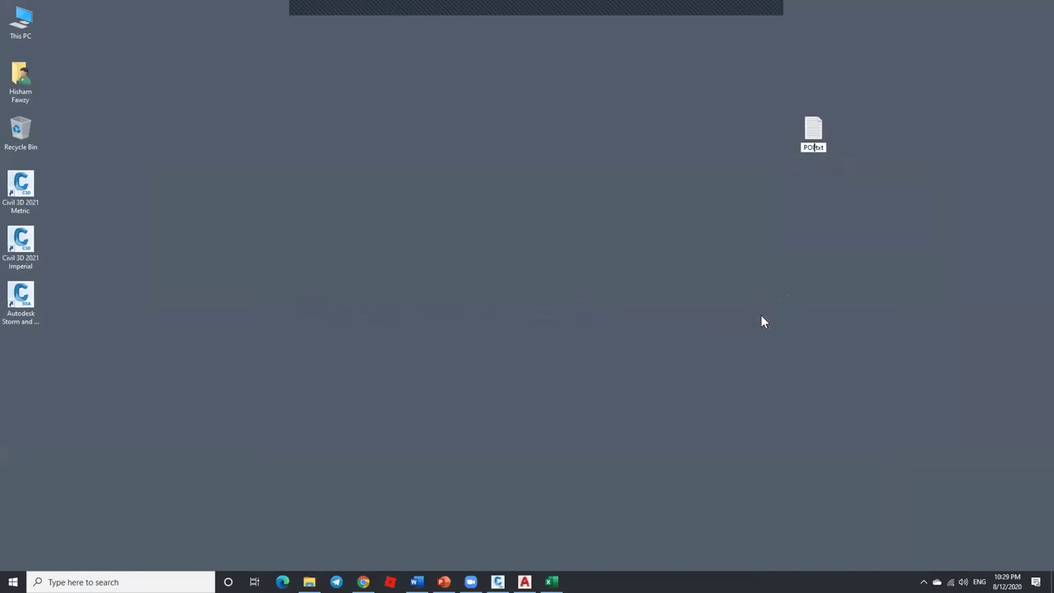
pyautogui.write('S')
pyautogui.press('Return')
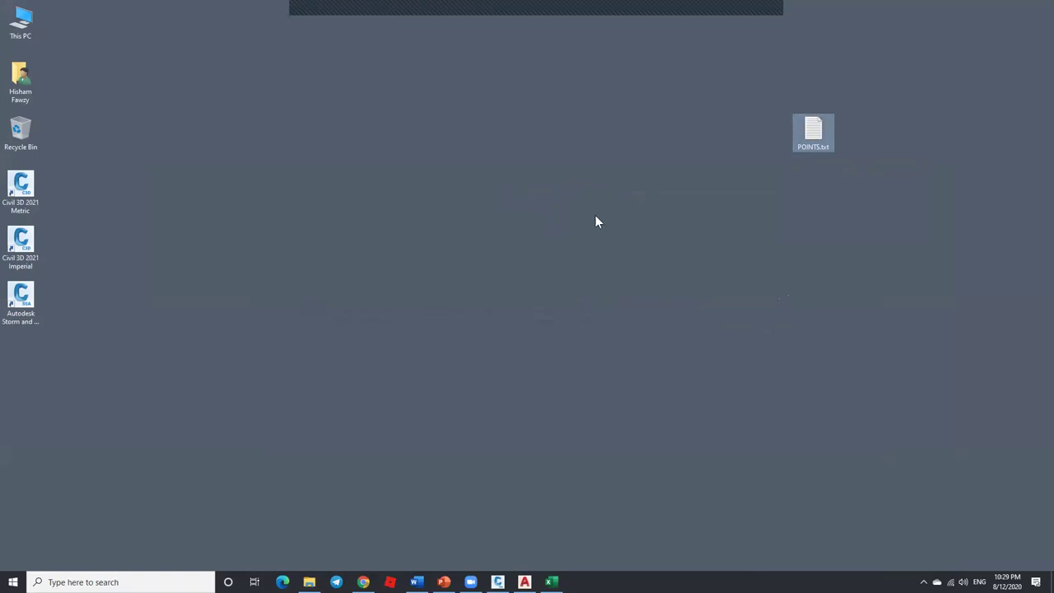
pyautogui.press('Return')
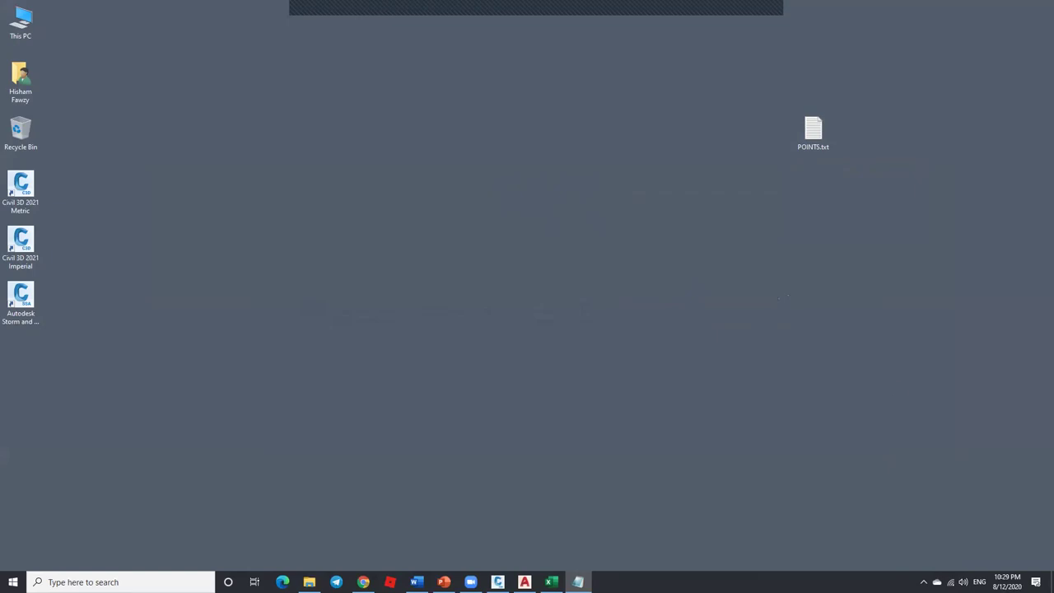
# Step: Paste the point data into POINTS.txt, save it when closing Notepad, and return to Civil 3D
pyautogui.hotkey('ctrl', 'v')
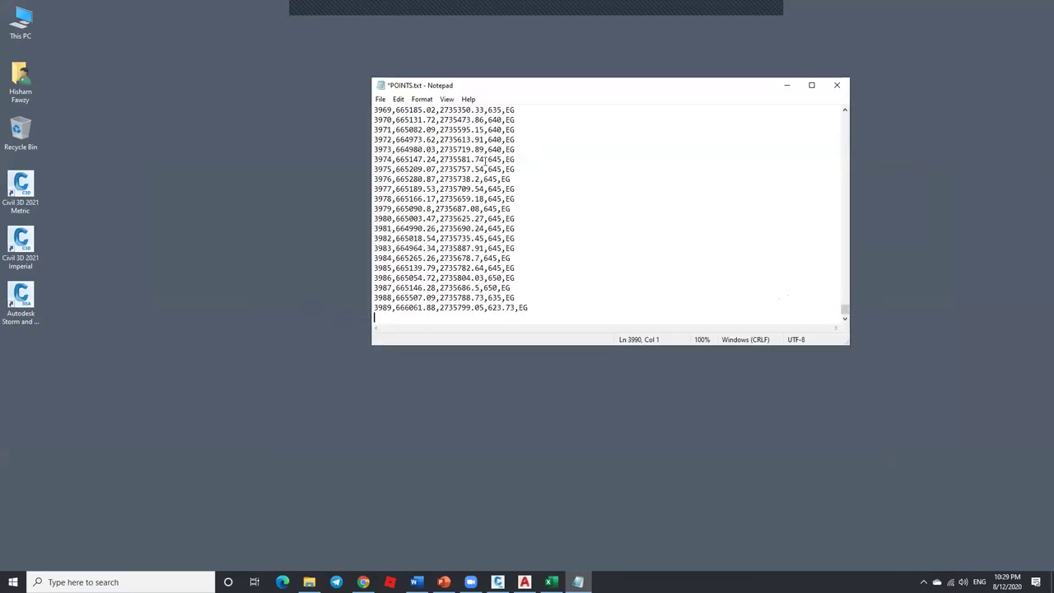
pyautogui.moveTo(844, 310); pyautogui.dragTo(835, 97)
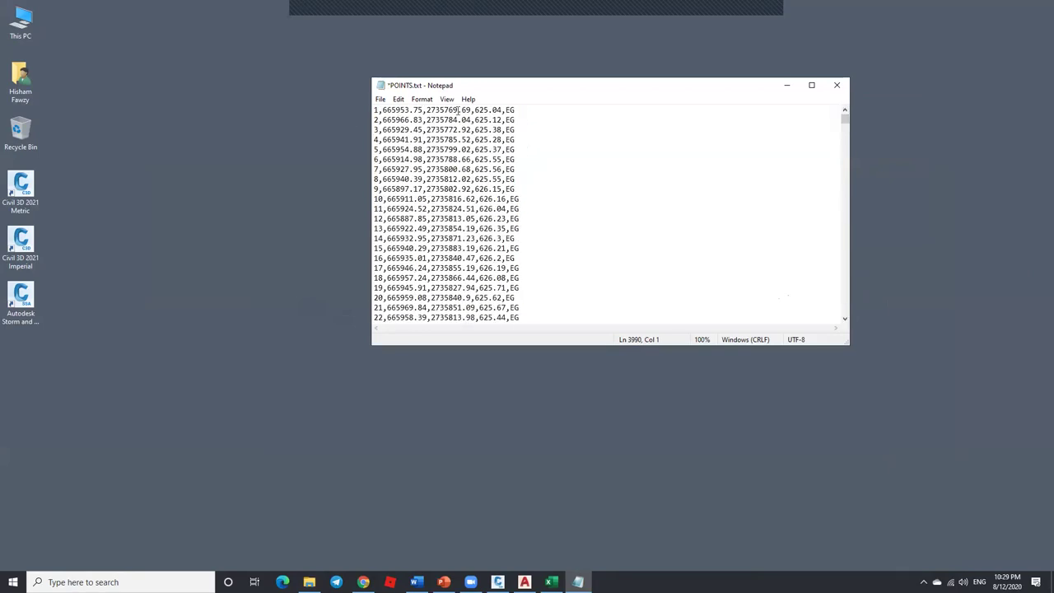
pyautogui.click(836, 85)
pyautogui.click(498, 297)
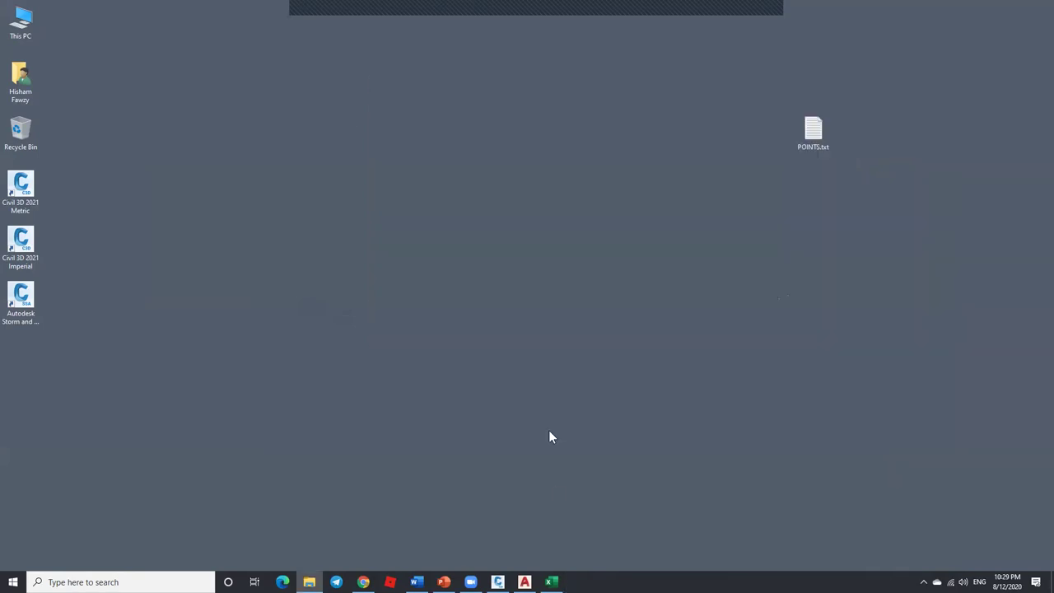
pyautogui.click(497, 581)
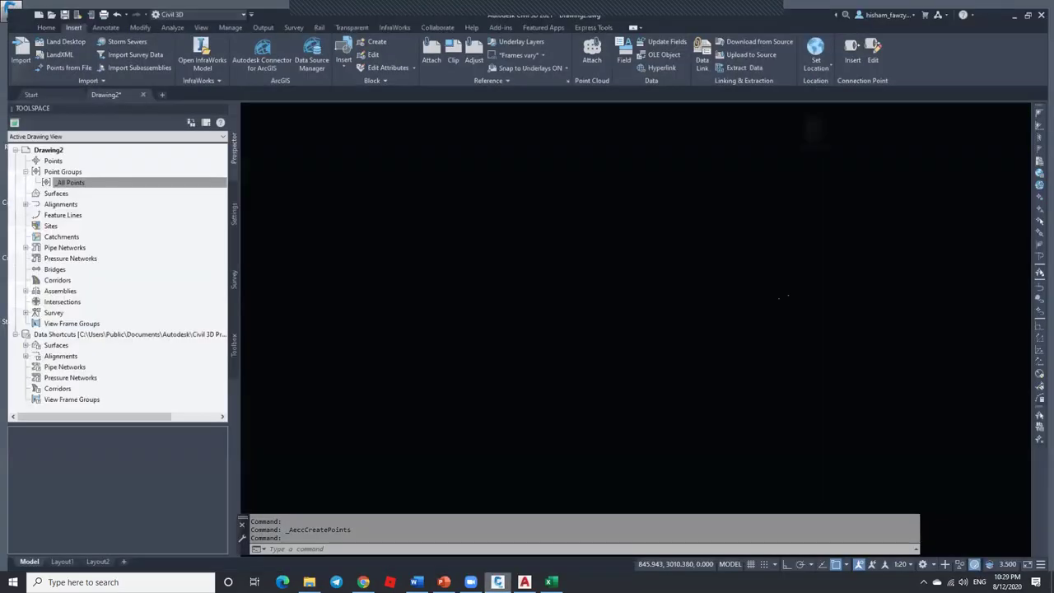
# Step: Start a Points from File import and add POINTS.txt from the Desktop as the source
pyautogui.click(66, 59)
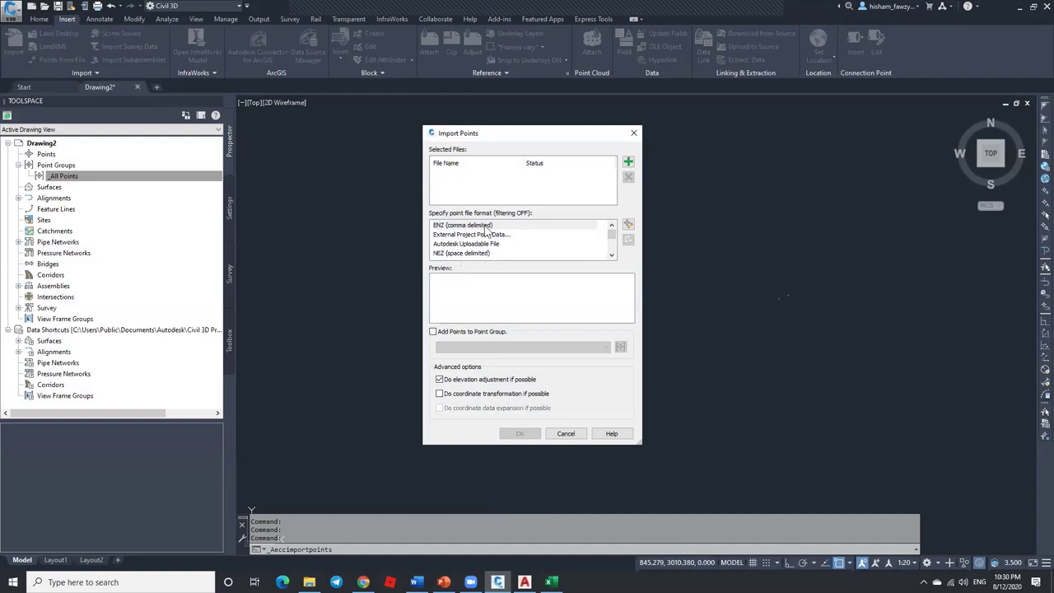
pyautogui.click(628, 162)
pyautogui.click(389, 261)
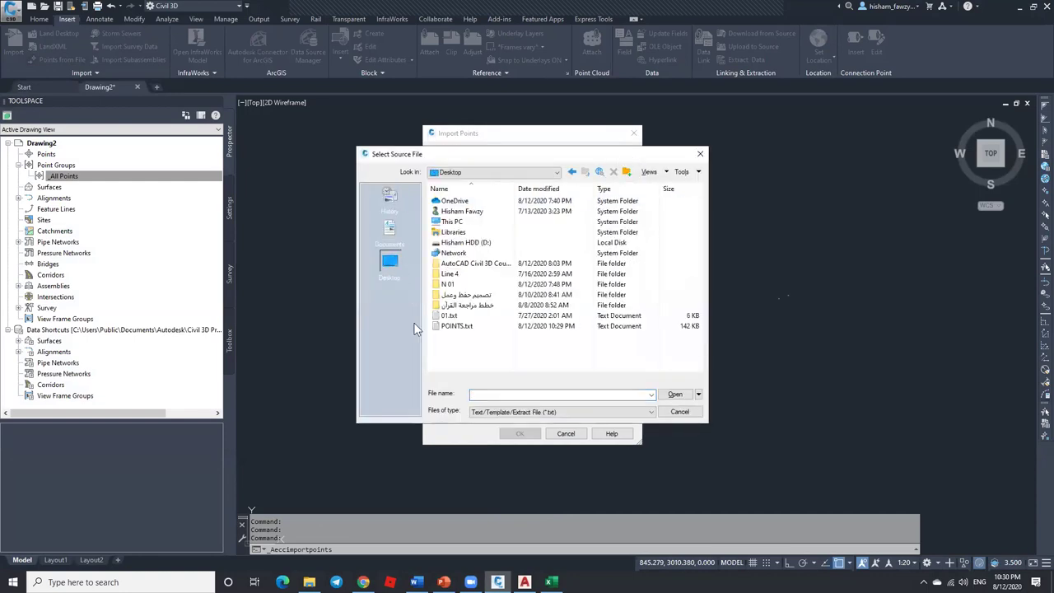
pyautogui.click(455, 326)
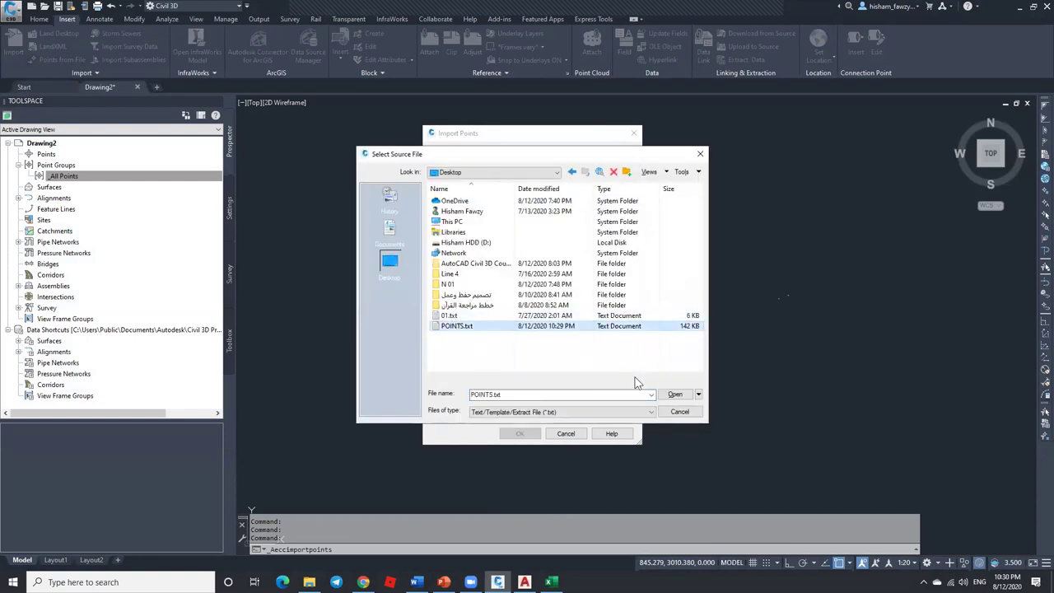
pyautogui.click(673, 394)
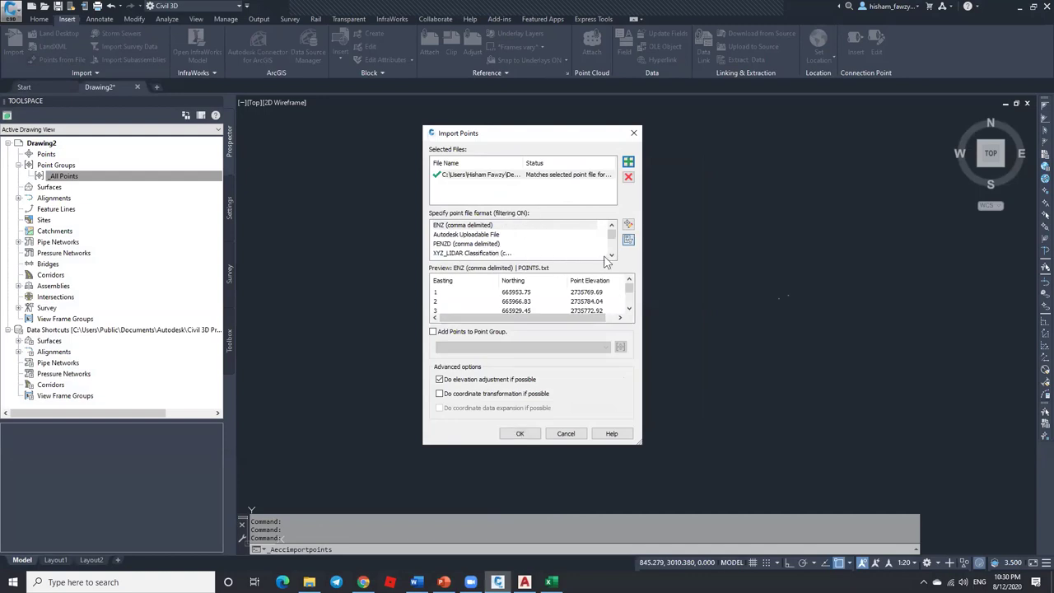
# Step: Browse the point file formats, trying PENZ and then PNEZD (comma delimited)
pyautogui.scroll(-1, 609, 257)
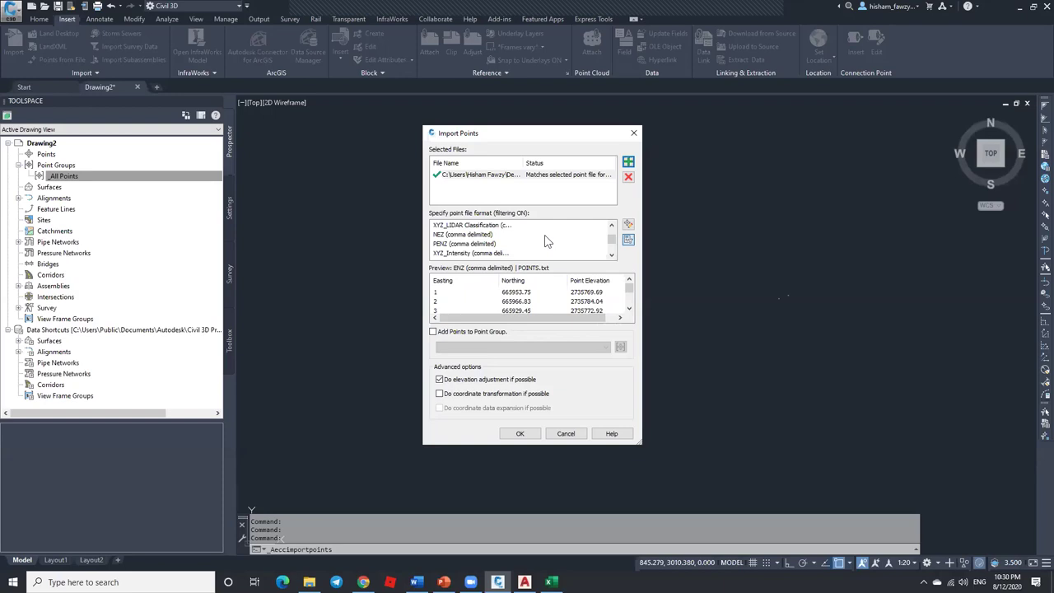
pyautogui.scroll(-1, 609, 259)
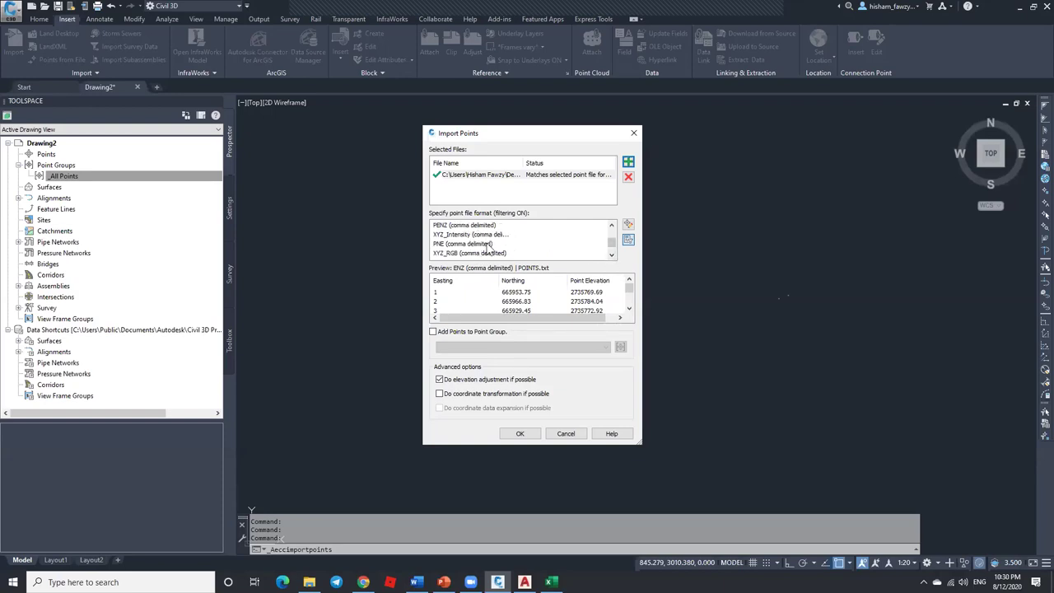
pyautogui.click(611, 256)
pyautogui.click(611, 256)
pyautogui.click(612, 227)
pyautogui.click(612, 227)
pyautogui.click(612, 226)
pyautogui.click(461, 236)
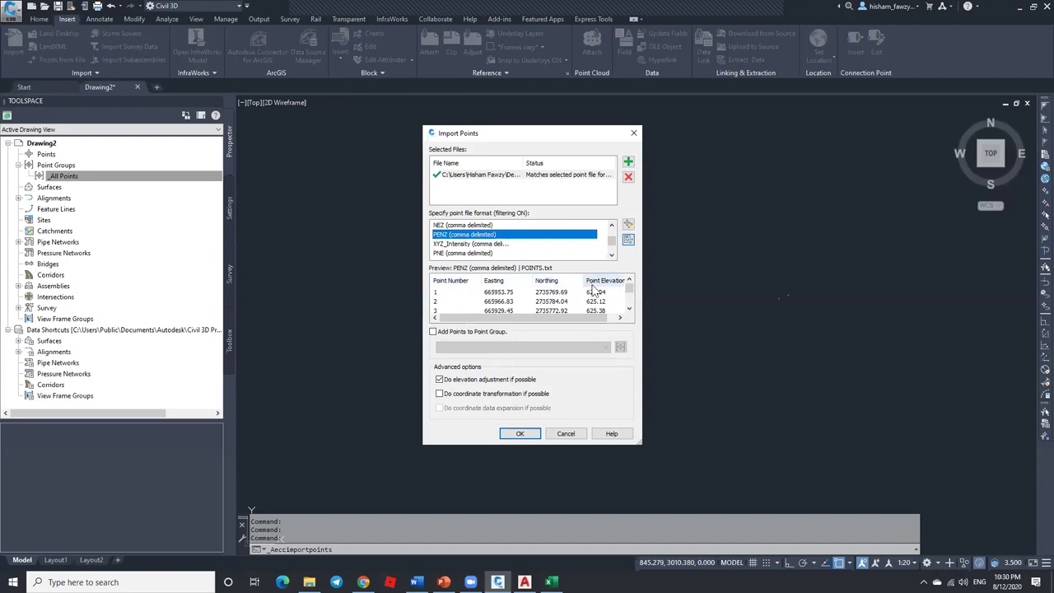
pyautogui.scroll(-2, 611, 254)
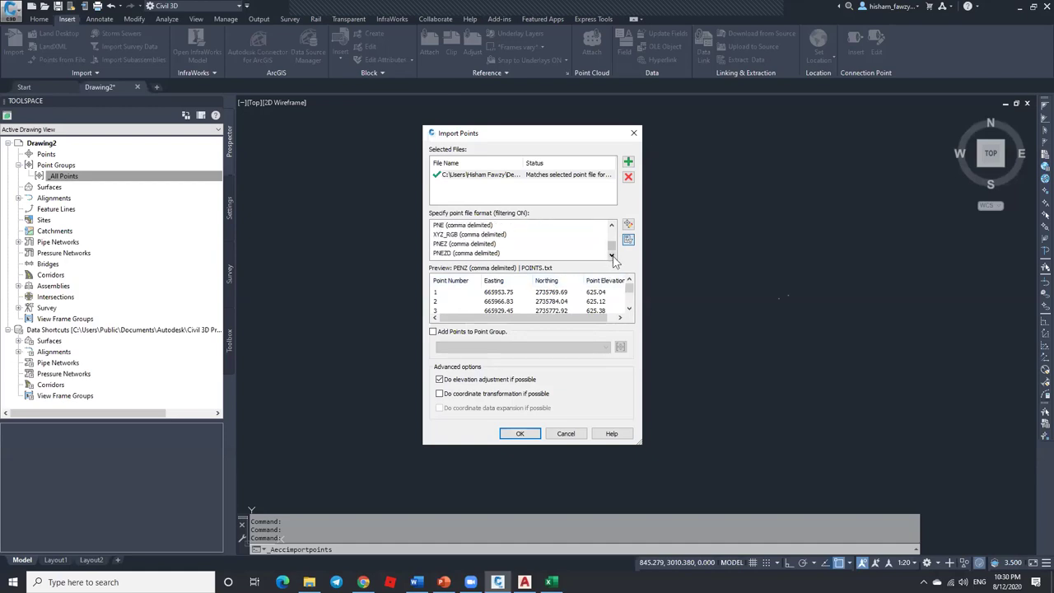
pyautogui.click(468, 253)
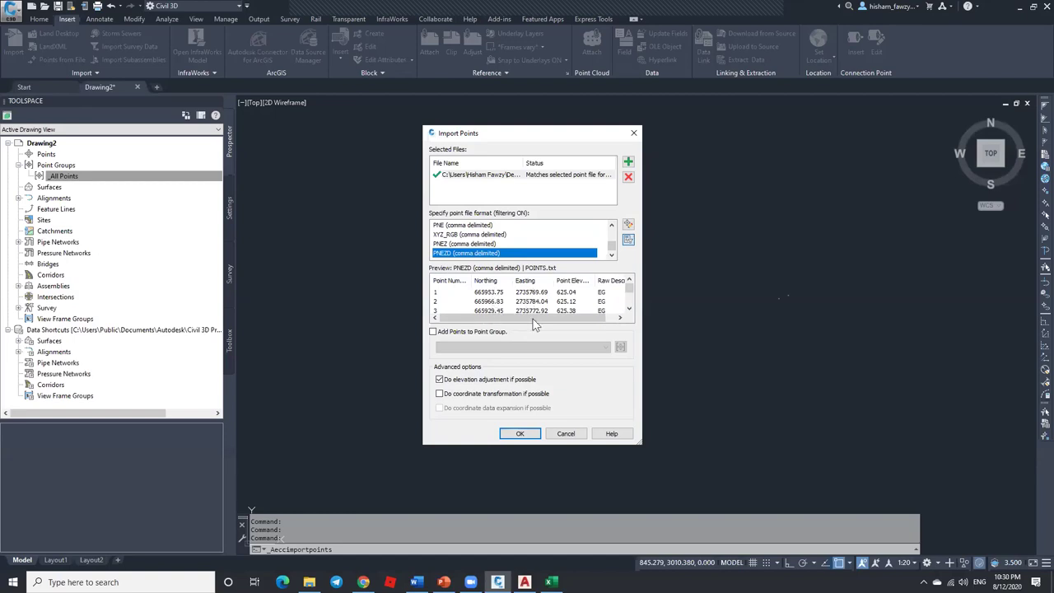
# Step: Check the spreadsheet's column order, then choose PENZD (comma delimited) as the format
pyautogui.hotkey('alt', 'Tab')
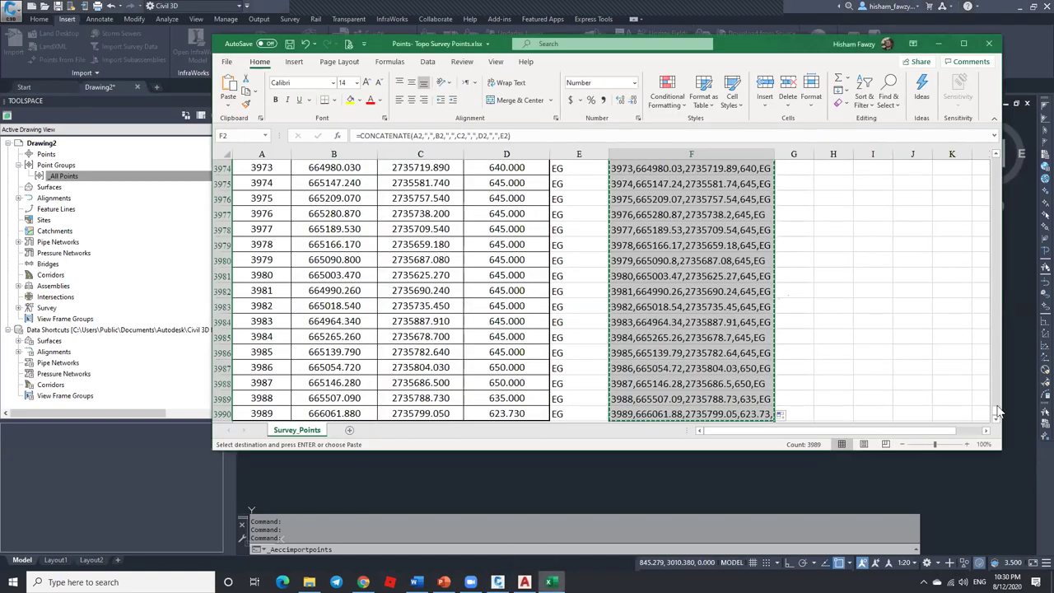
pyautogui.moveTo(996, 412); pyautogui.dragTo(957, 54)
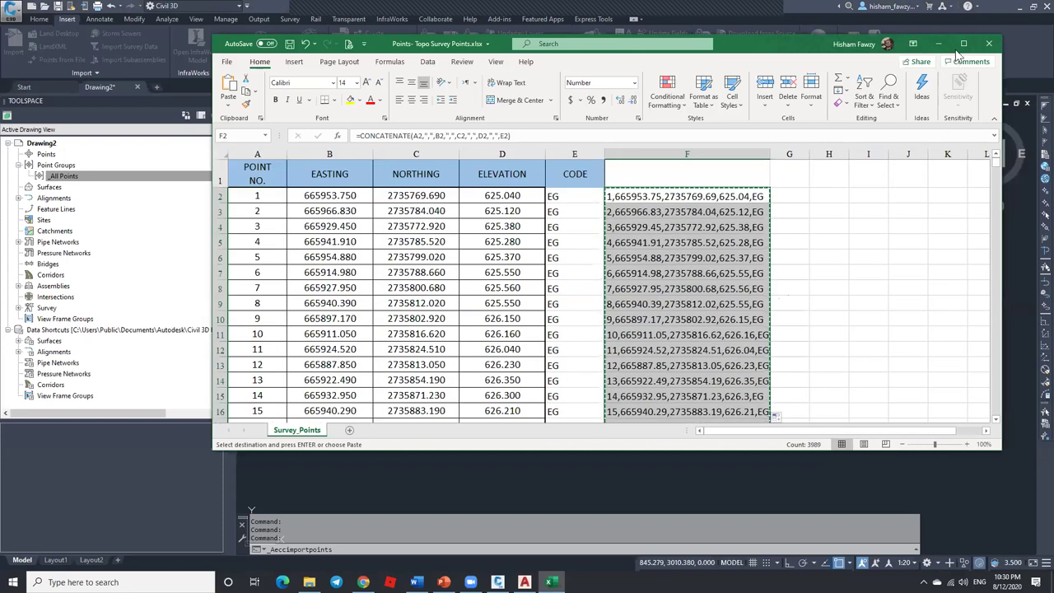
pyautogui.click(938, 42)
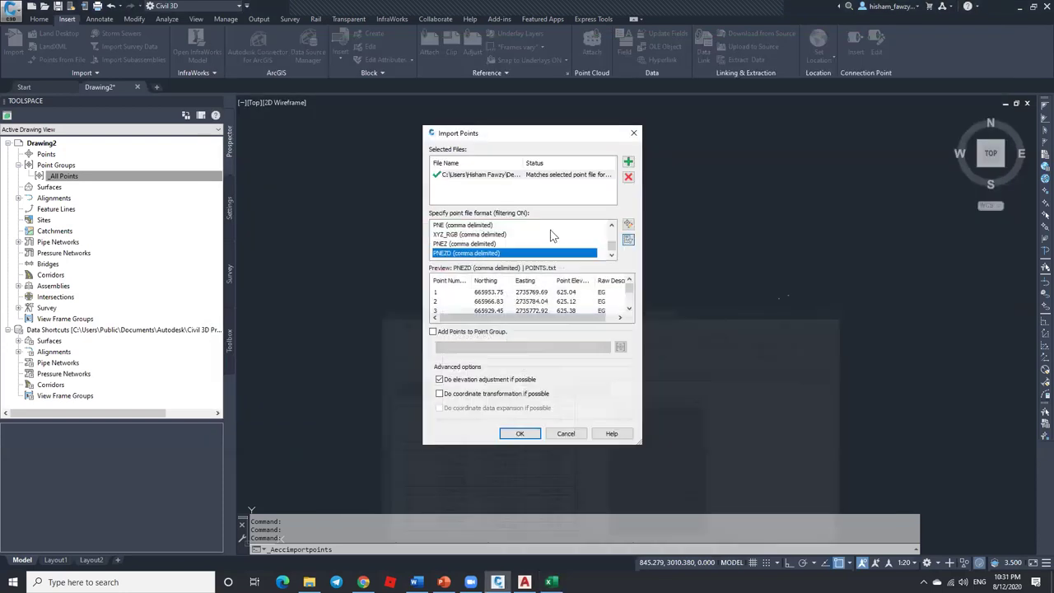
pyautogui.click(612, 227)
pyautogui.click(612, 226)
pyautogui.click(612, 226)
pyautogui.click(612, 226)
pyautogui.click(612, 226)
pyautogui.click(444, 235)
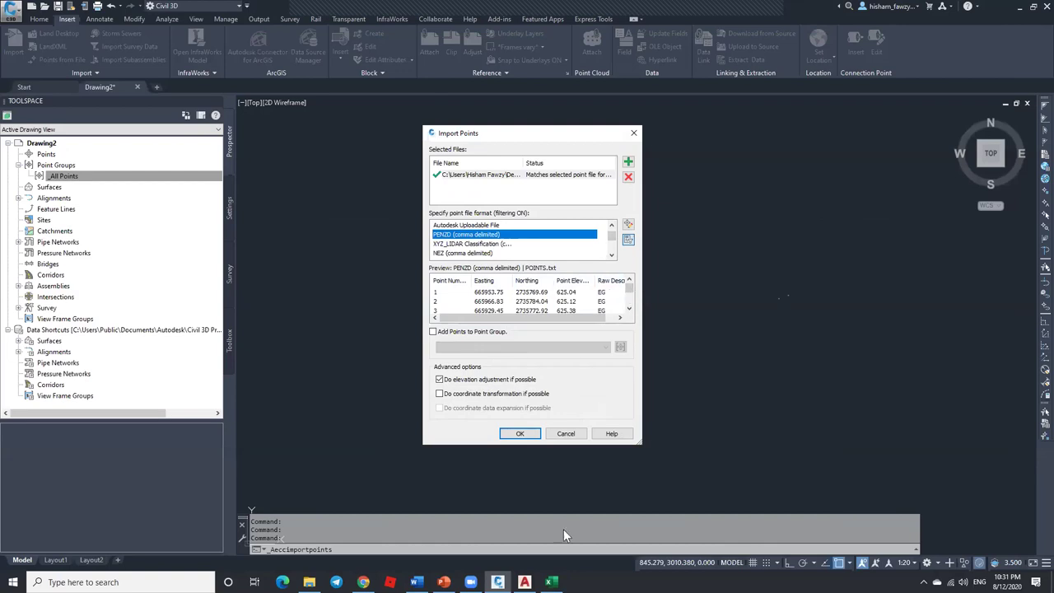
# Step: Verify the workbook's first point and last point number 3989 against the PENZD preview
pyautogui.click(551, 581)
pyautogui.click(269, 198)
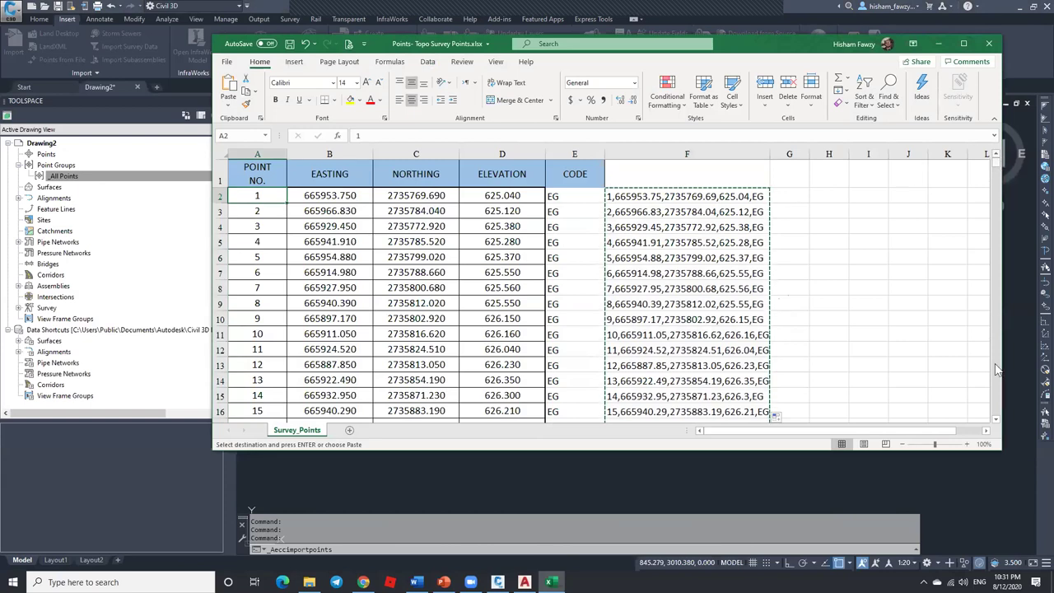
pyautogui.moveTo(998, 164); pyautogui.dragTo(996, 411)
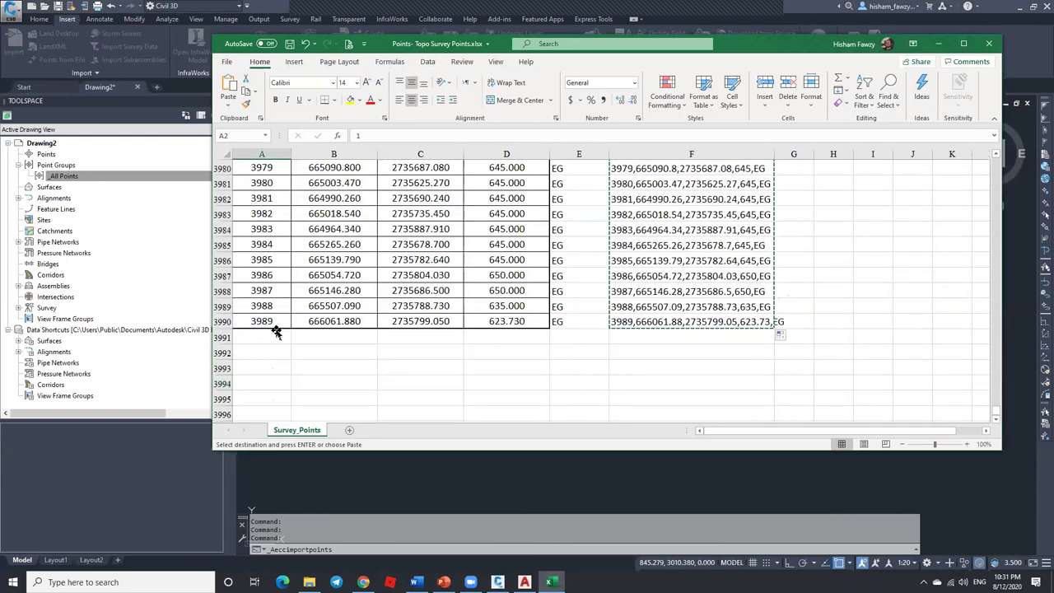
pyautogui.click(271, 323)
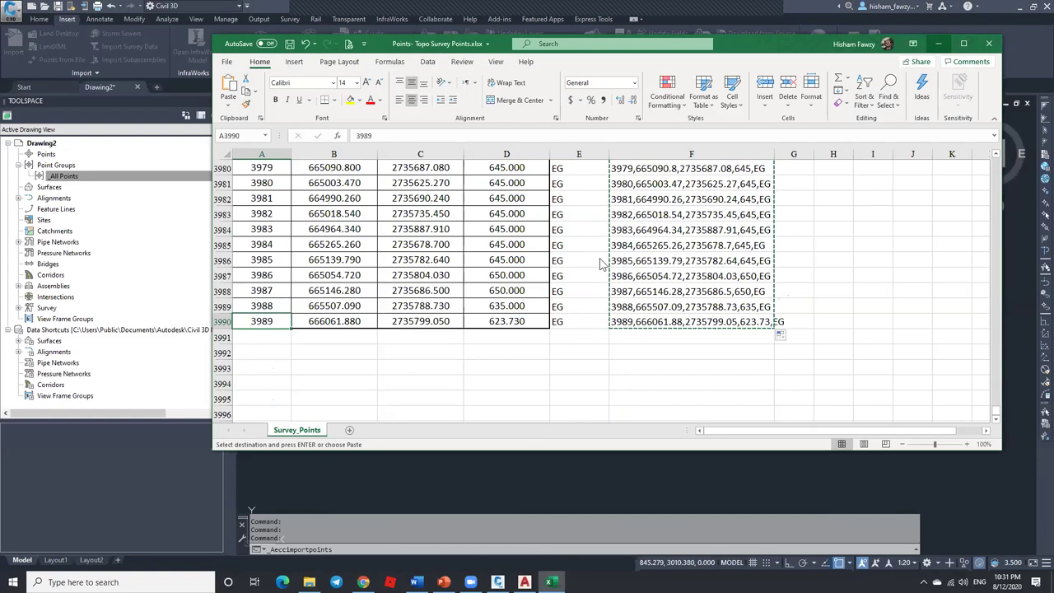
pyautogui.click(939, 44)
pyautogui.click(612, 256)
pyautogui.moveTo(629, 289); pyautogui.dragTo(629, 309)
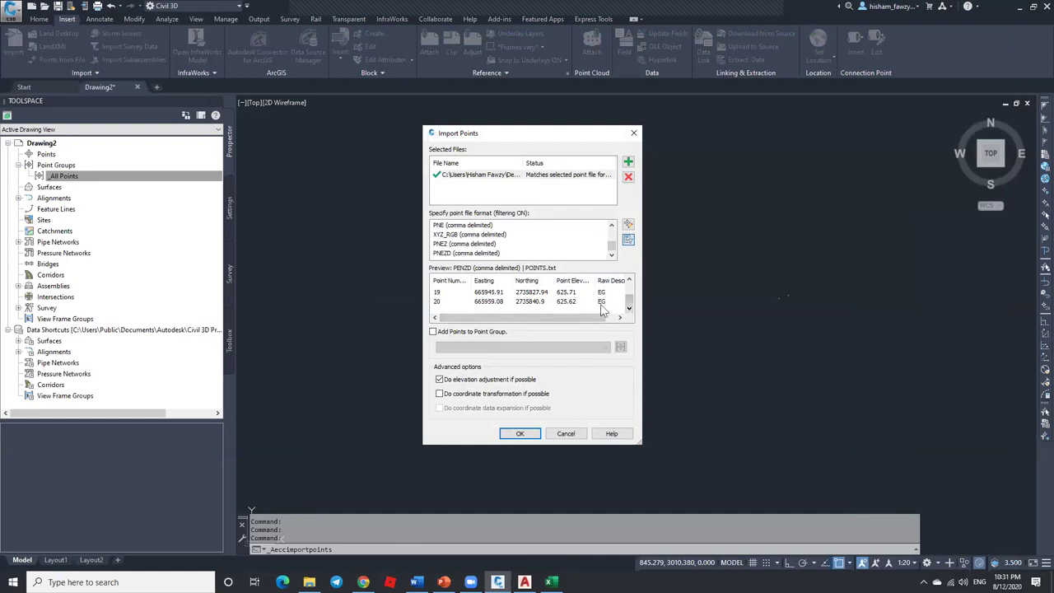
pyautogui.moveTo(628, 306); pyautogui.dragTo(624, 283)
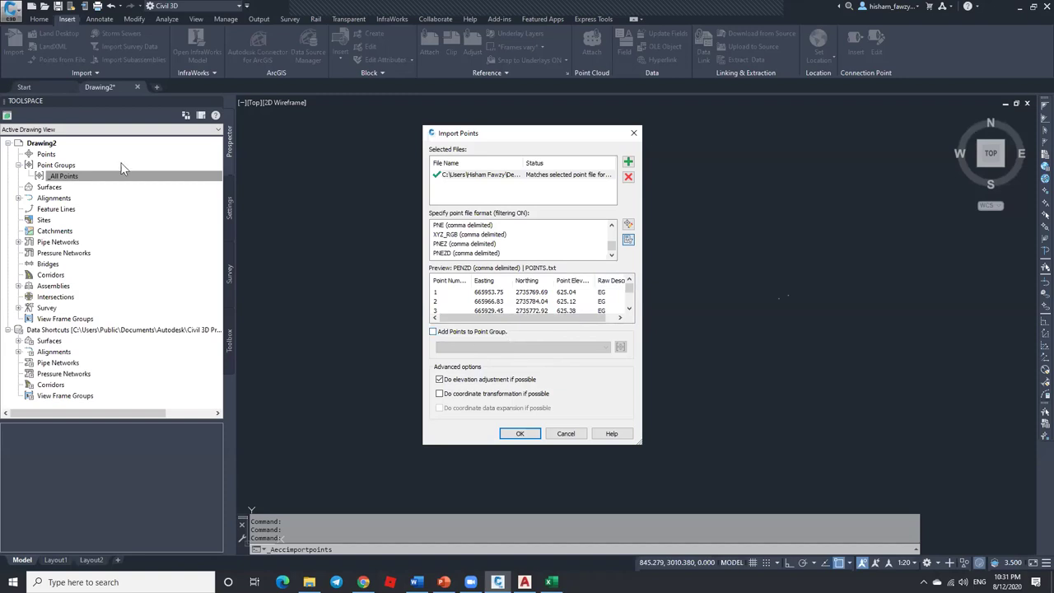
# Step: Leave the imported points out of any point group and turn off elevation adjustment
pyautogui.click(438, 380)
pyautogui.click(468, 333)
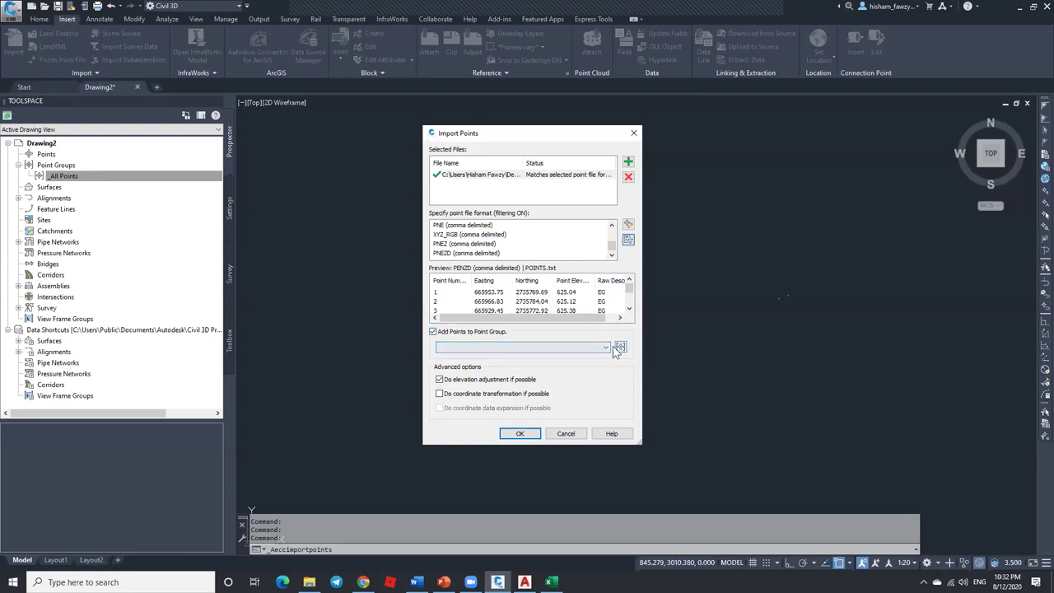
pyautogui.click(606, 346)
pyautogui.click(619, 372)
pyautogui.click(620, 348)
pyautogui.click(531, 321)
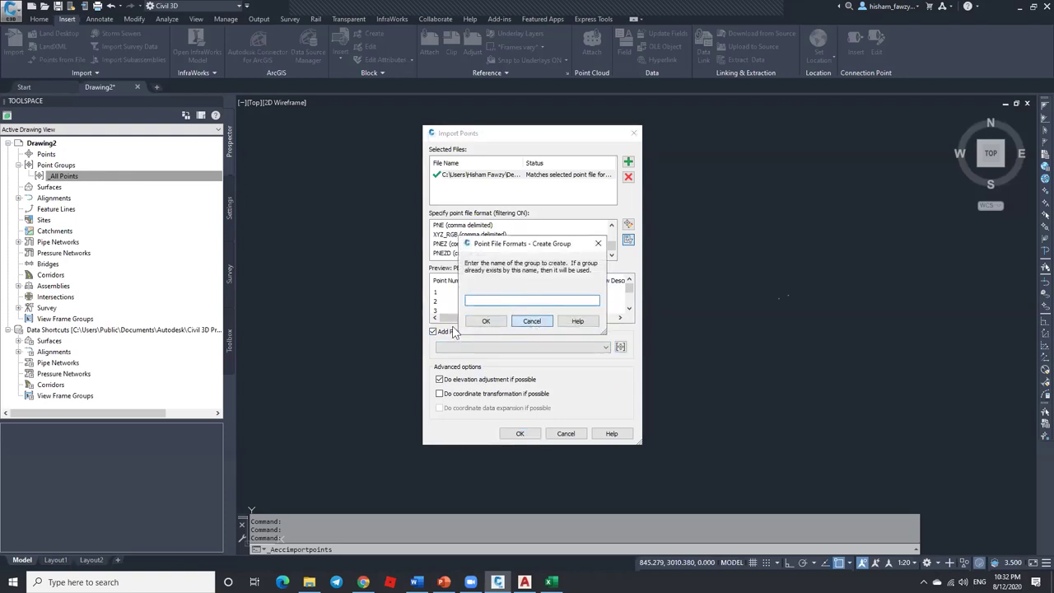
pyautogui.click(457, 331)
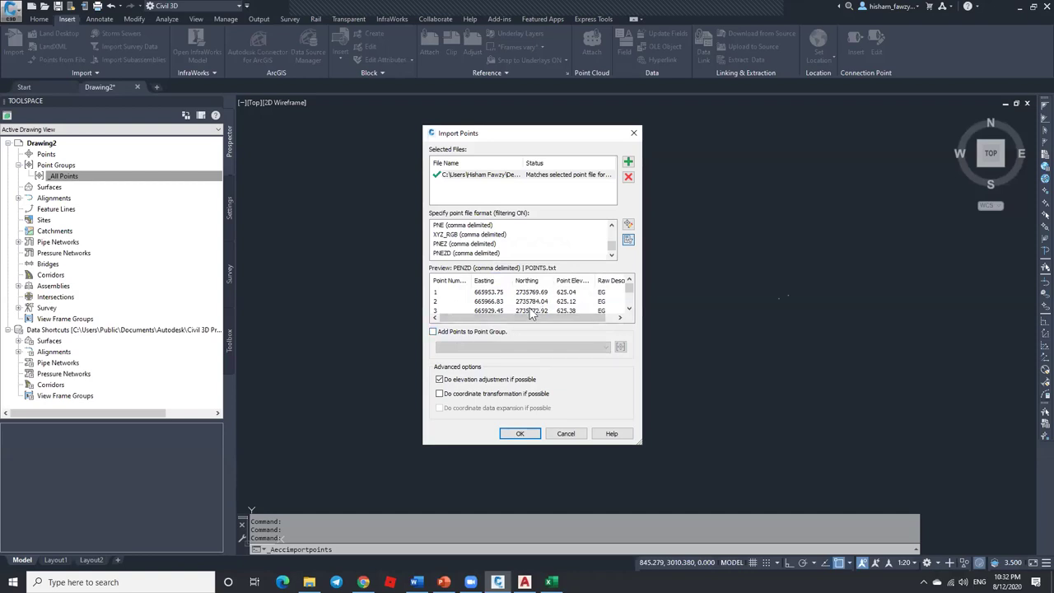
pyautogui.click(510, 380)
# Step: Run the import, zoom to the whole point cloud, and open the annotation scale list
pyautogui.click(517, 434)
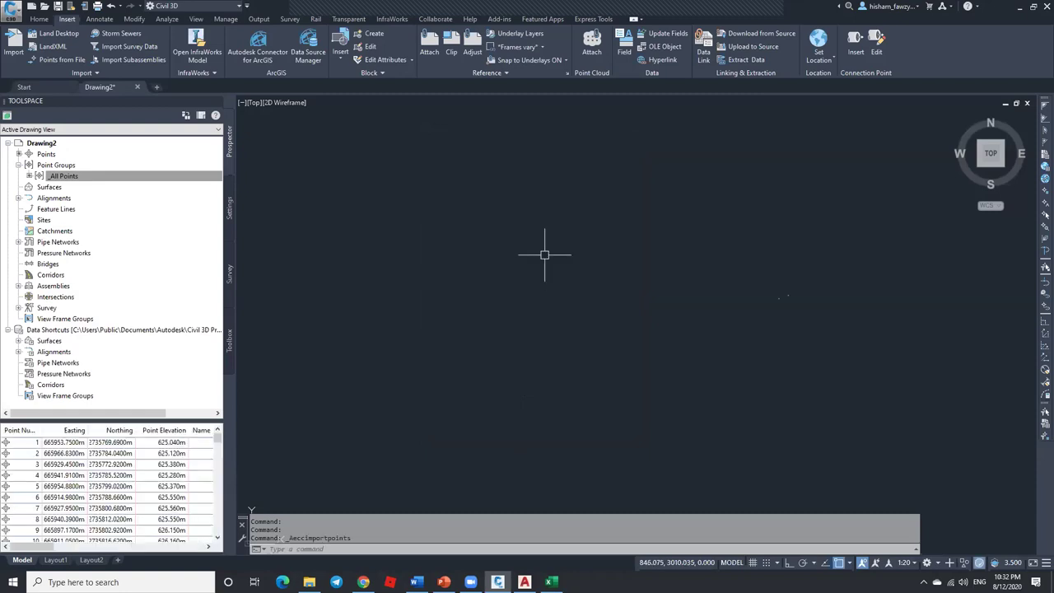
pyautogui.middleClick(538, 193)
pyautogui.middleClick(538, 194)
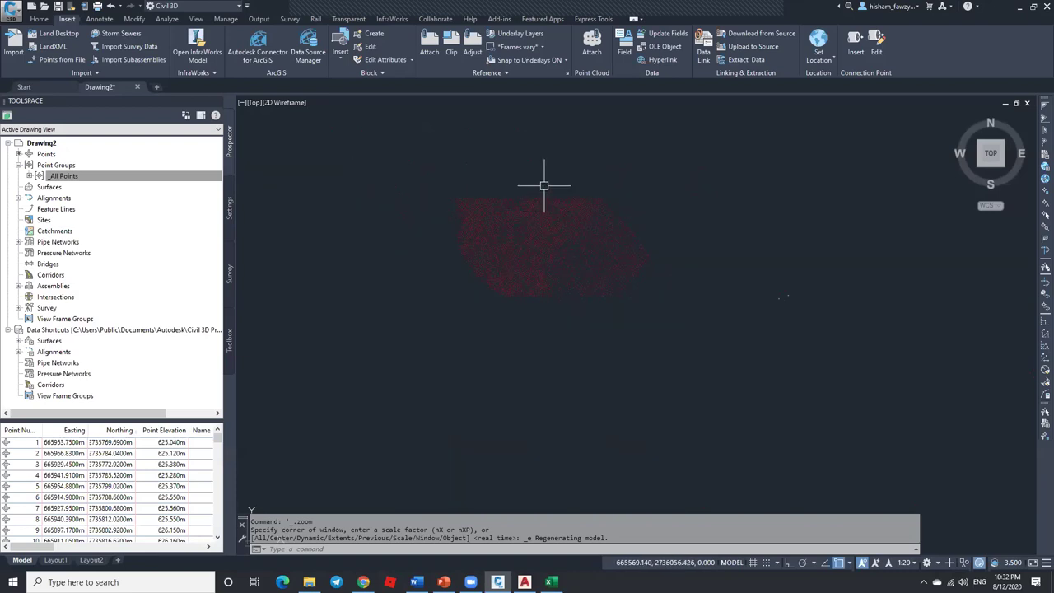
pyautogui.scroll(2, 497, 202)
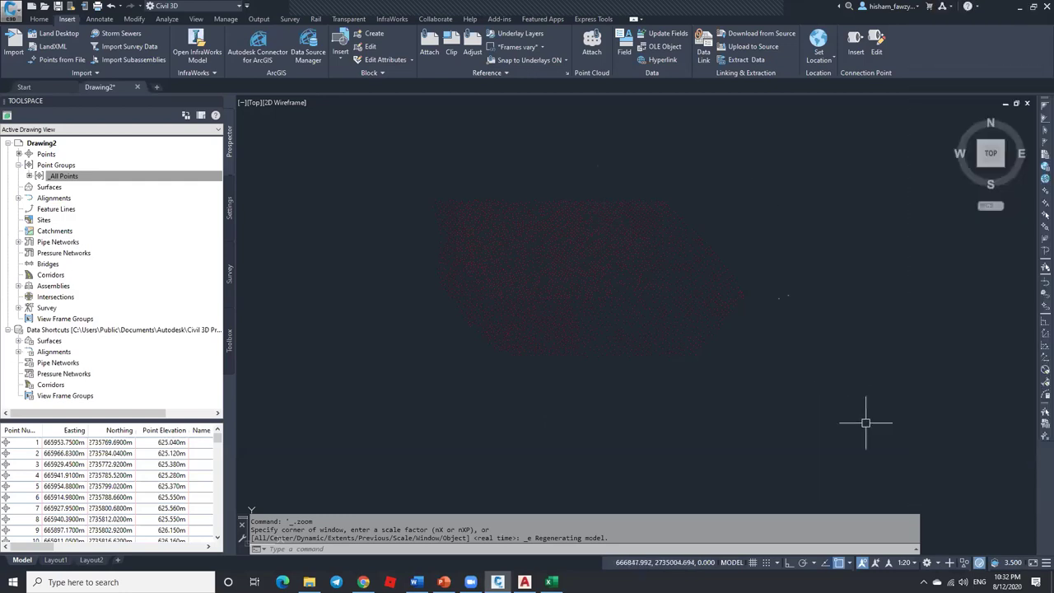
pyautogui.click(905, 563)
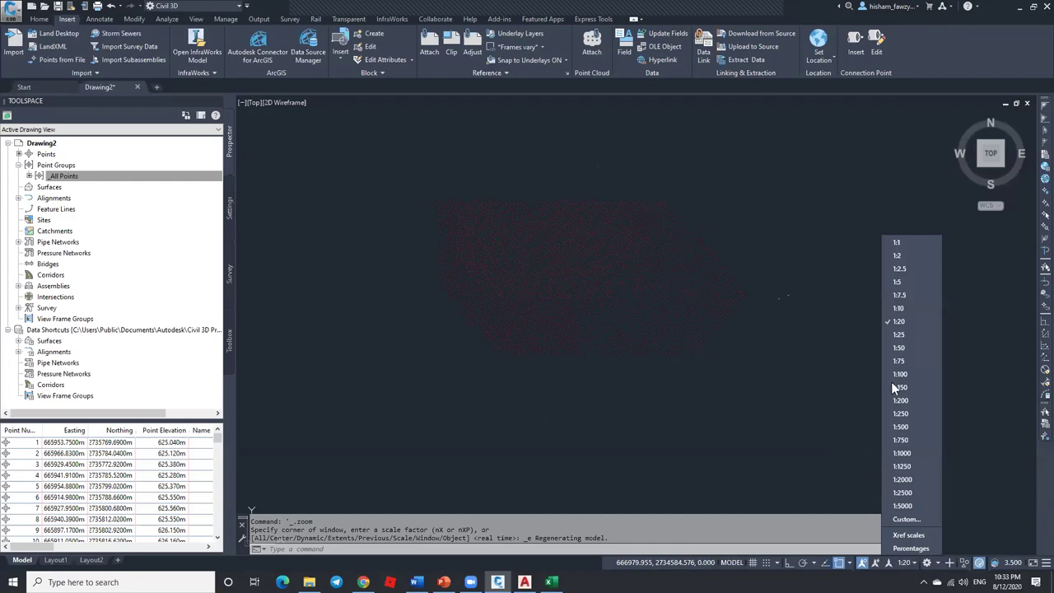
# Step: Change the annotation scale to 1:500 and then to 1:1000
pyautogui.click(907, 426)
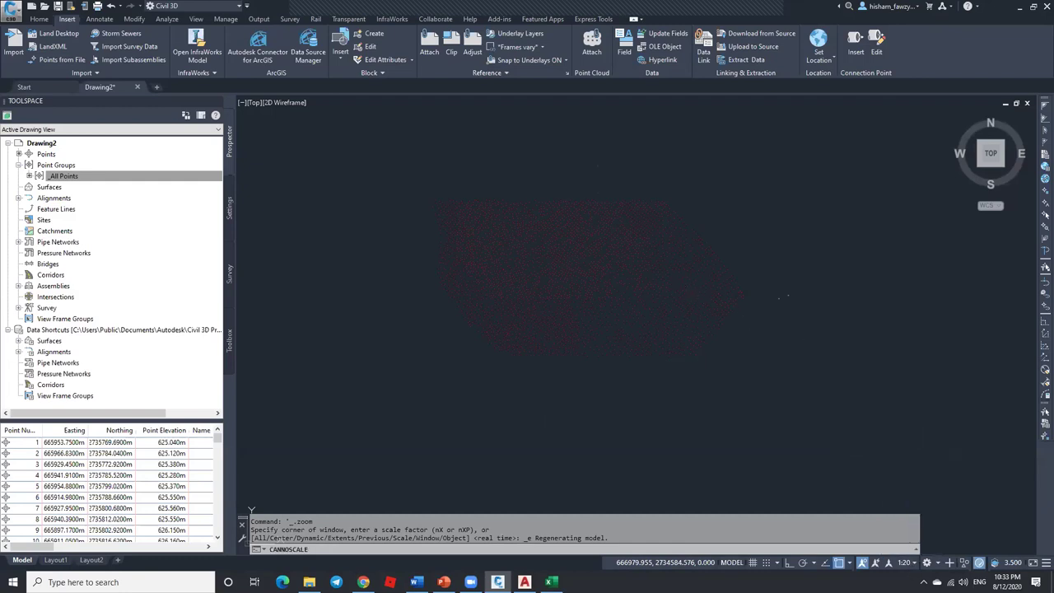
pyautogui.scroll(6, 675, 265)
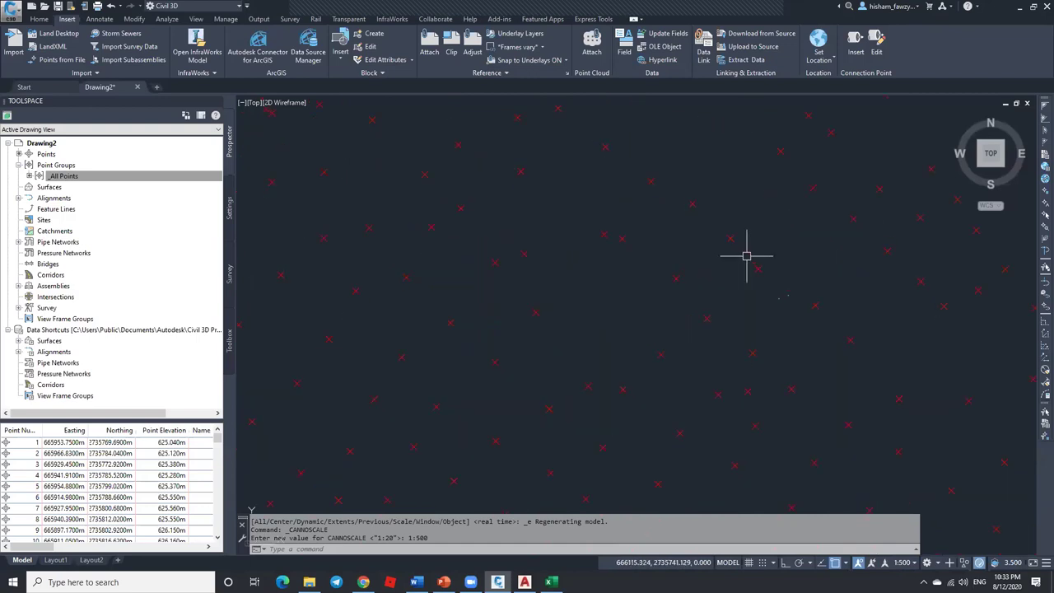
pyautogui.click(912, 566)
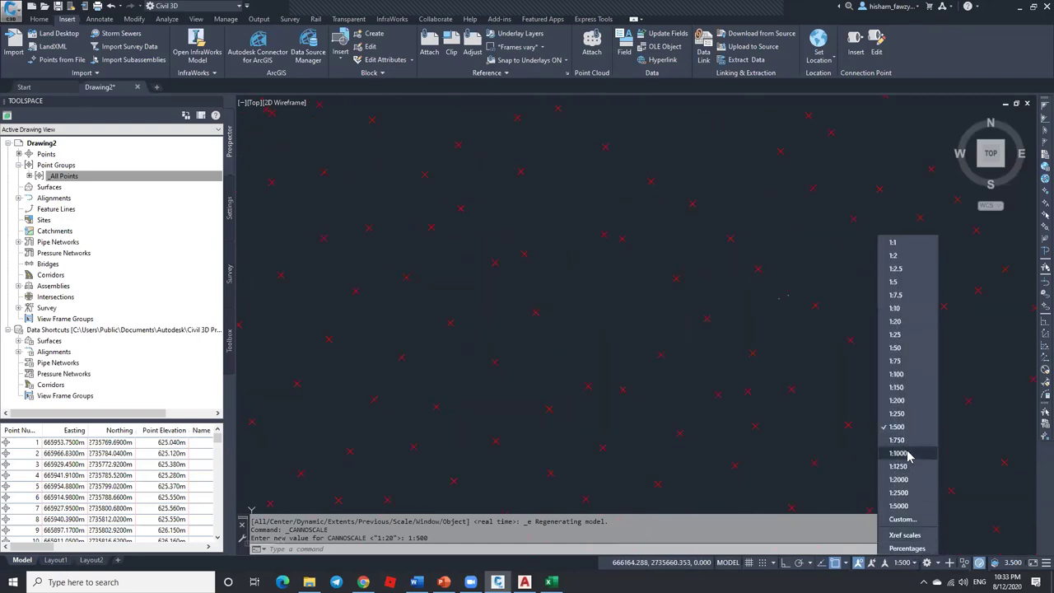
pyautogui.click(907, 444)
pyautogui.scroll(-2, 743, 273)
pyautogui.scroll(-6, 675, 239)
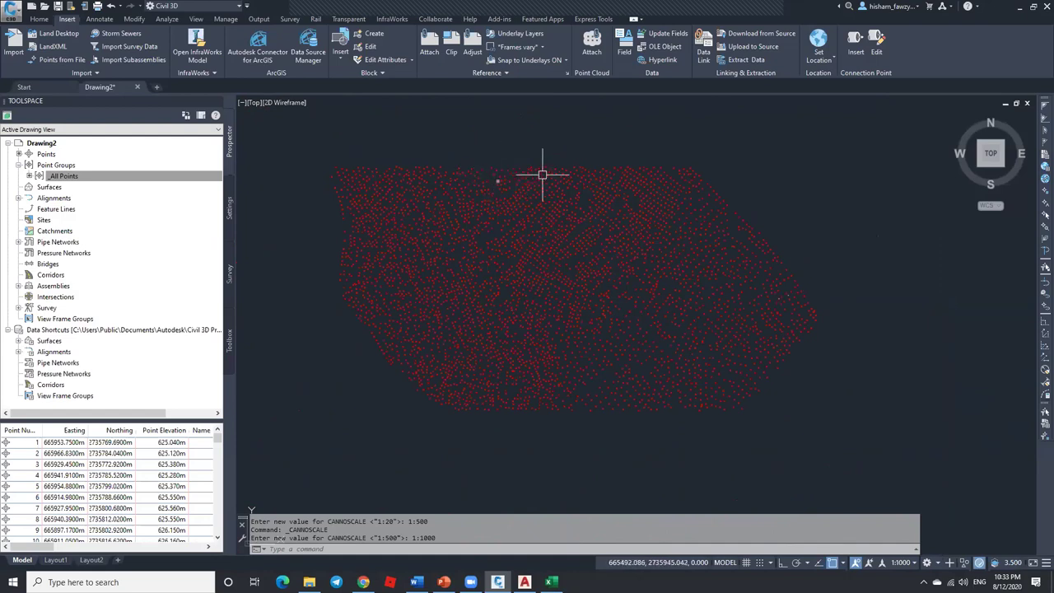
# Step: Window-select all the survey points, review their shared properties with Ctrl+1, then clear the selection
pyautogui.click(895, 132)
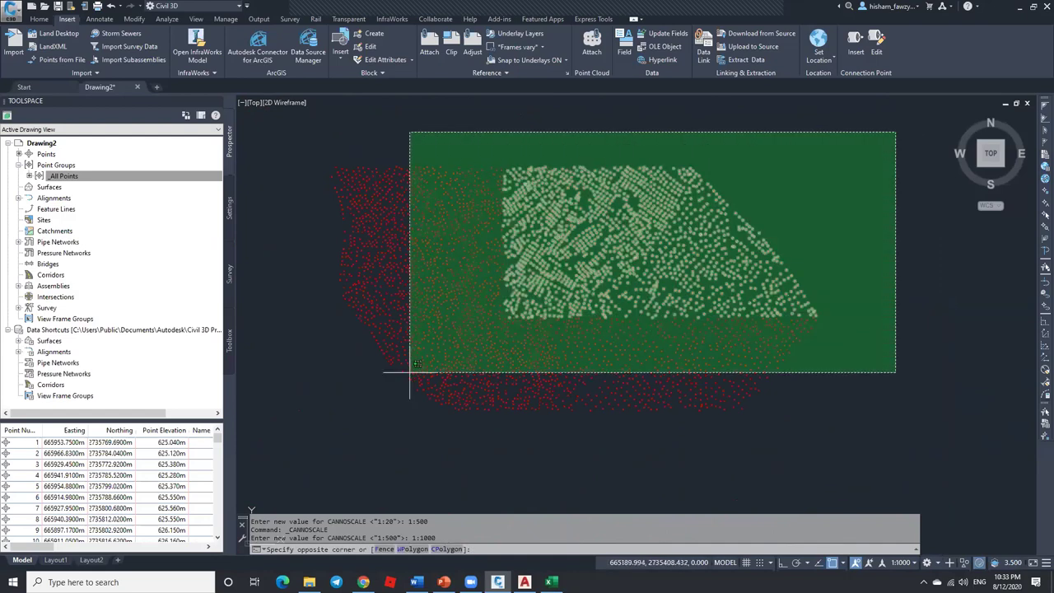
pyautogui.click(314, 449)
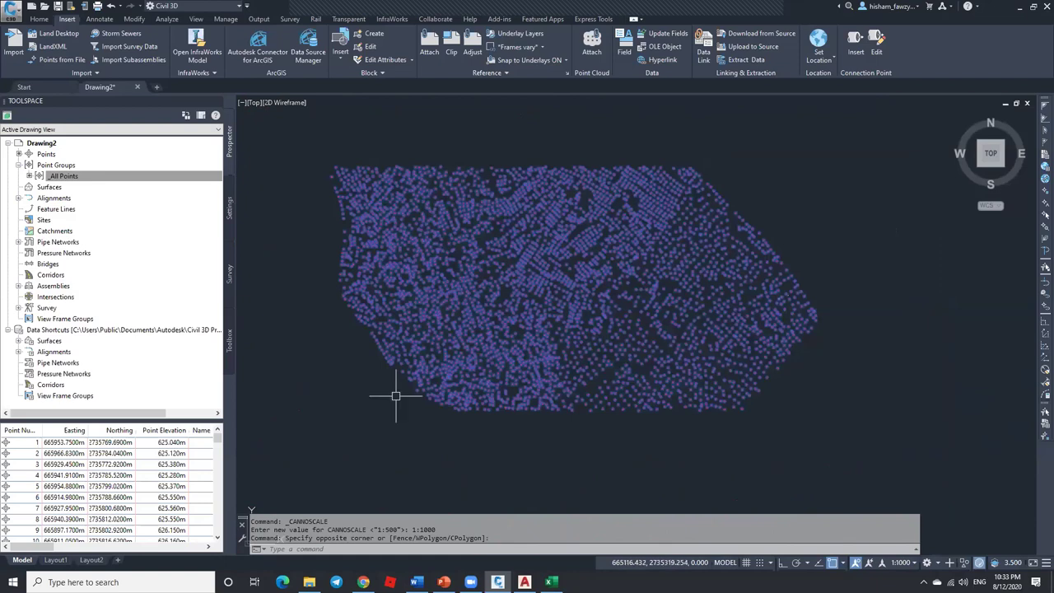
pyautogui.hotkey('ctrl', '1')
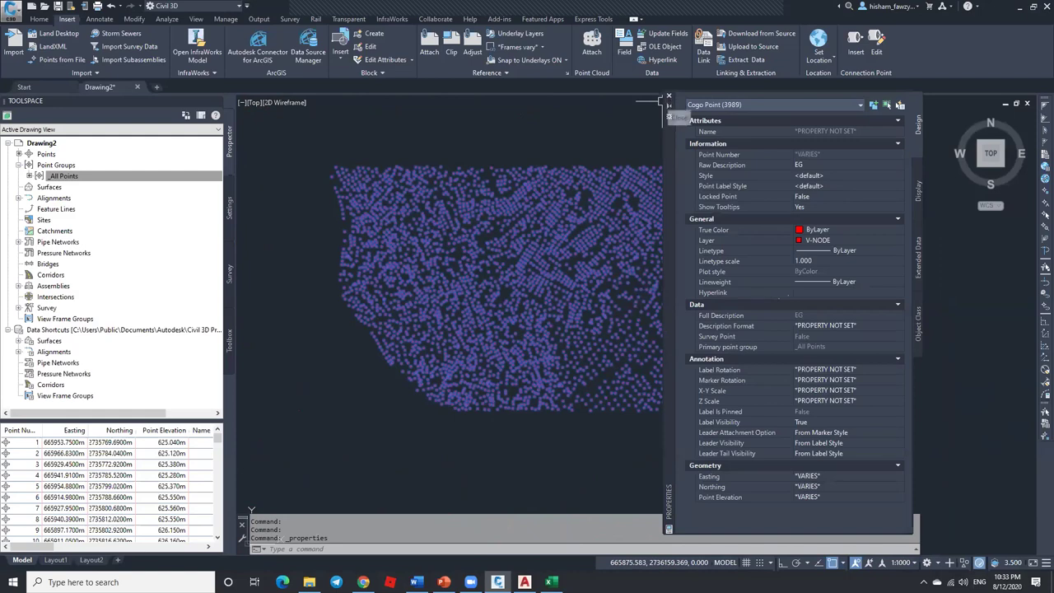
pyautogui.click(668, 97)
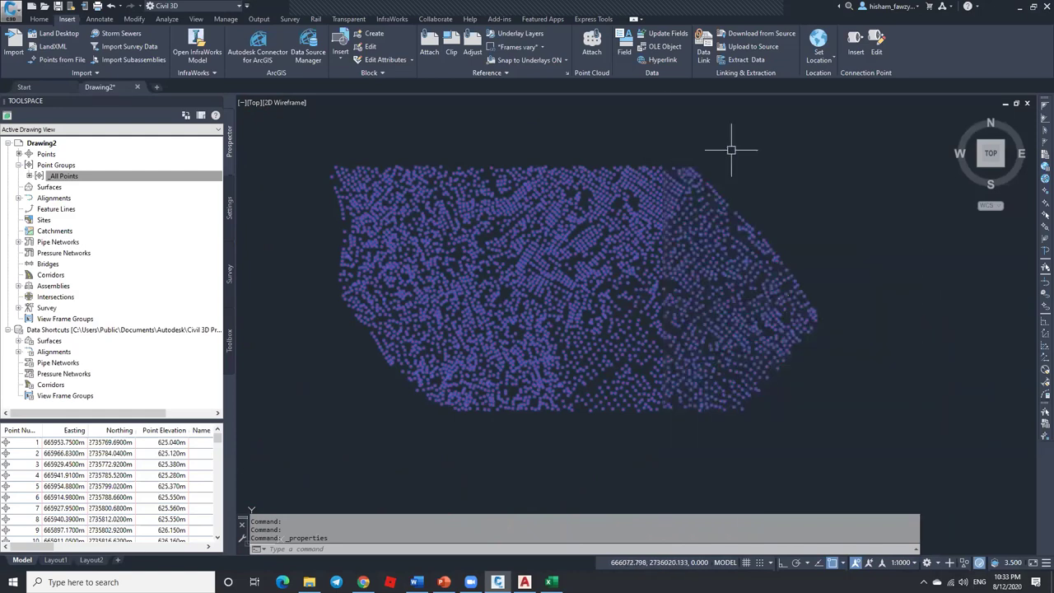
pyautogui.press('Escape')
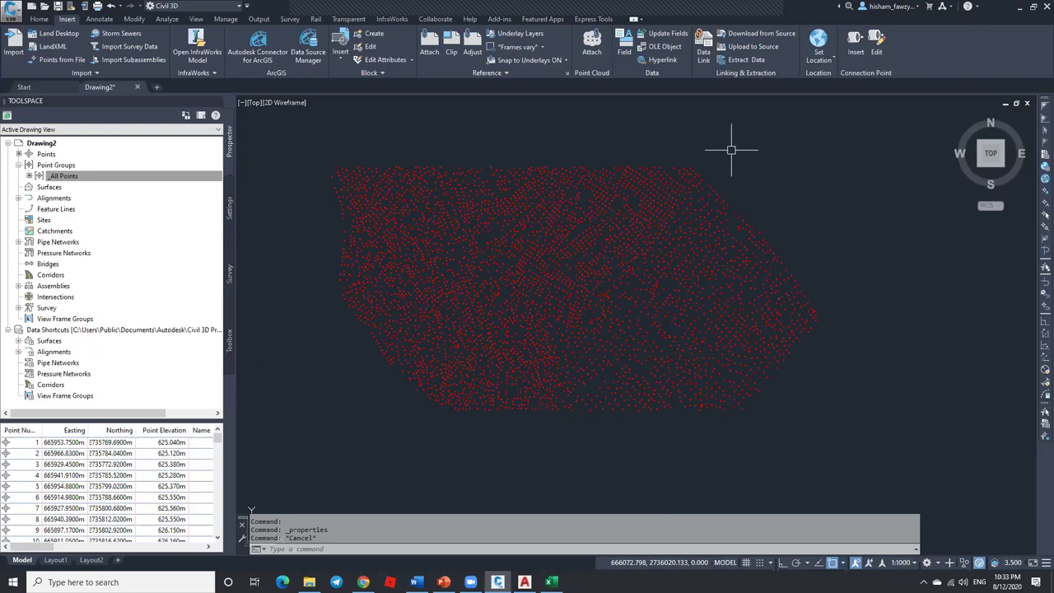
# Step: In _All Points group properties, keep point style Basic and set label style to Elevation Only
pyautogui.rightClick(92, 176)
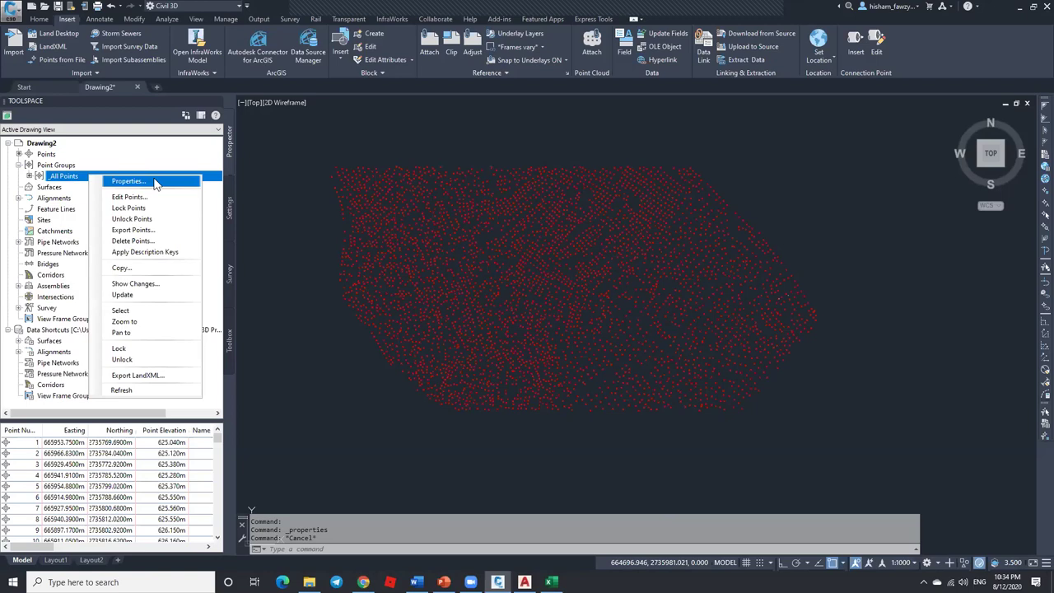
pyautogui.click(156, 183)
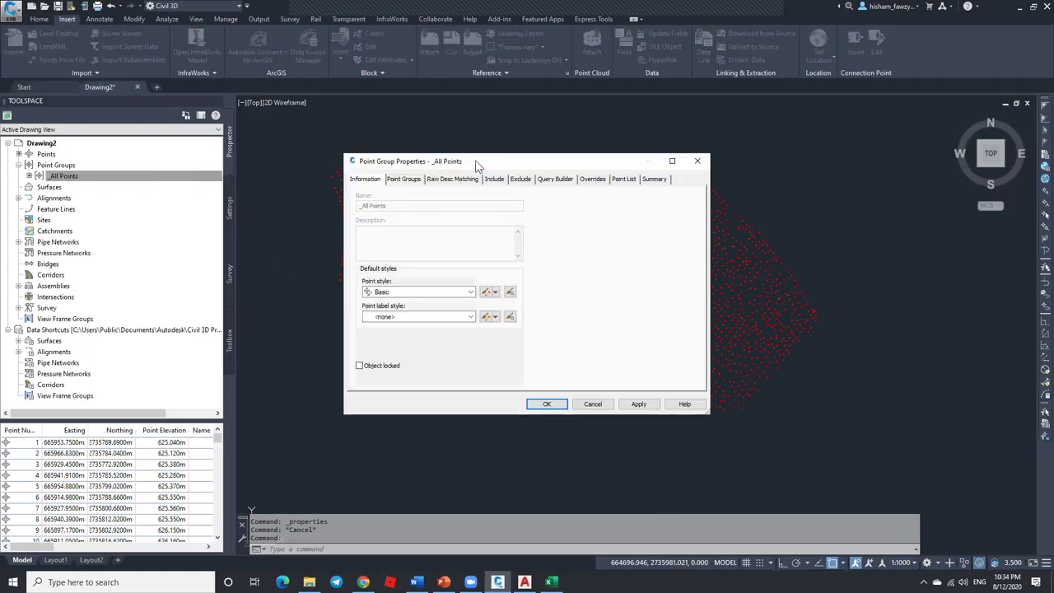
pyautogui.moveTo(475, 160); pyautogui.dragTo(721, 132)
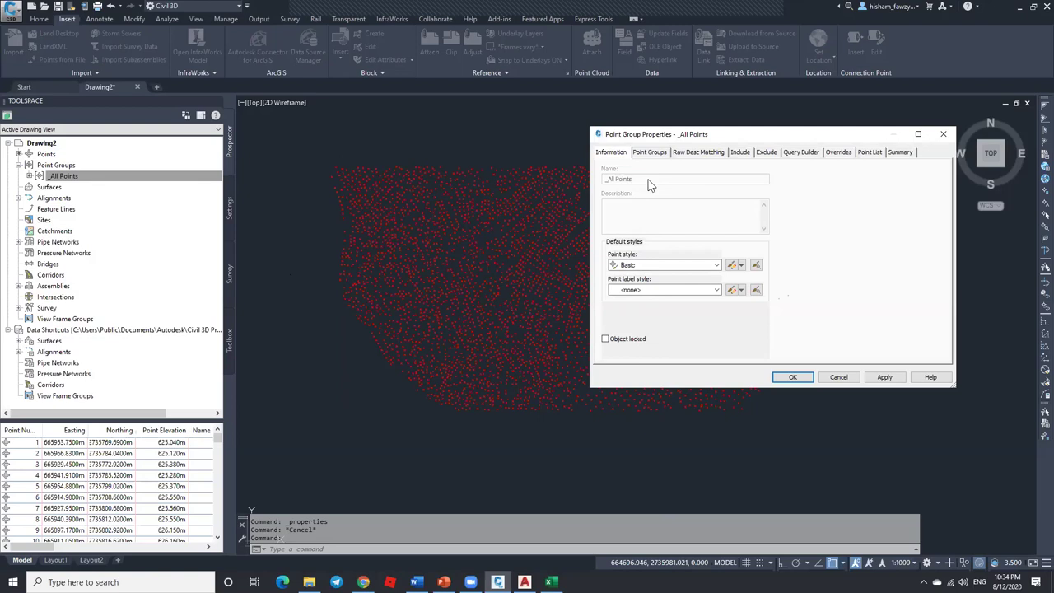
pyautogui.click(646, 266)
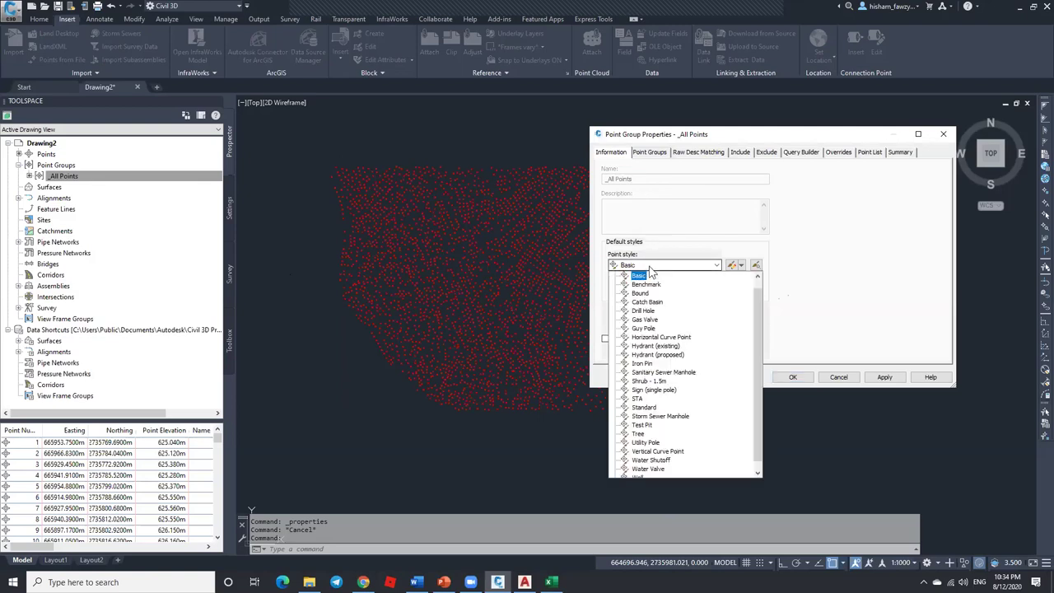
pyautogui.click(638, 274)
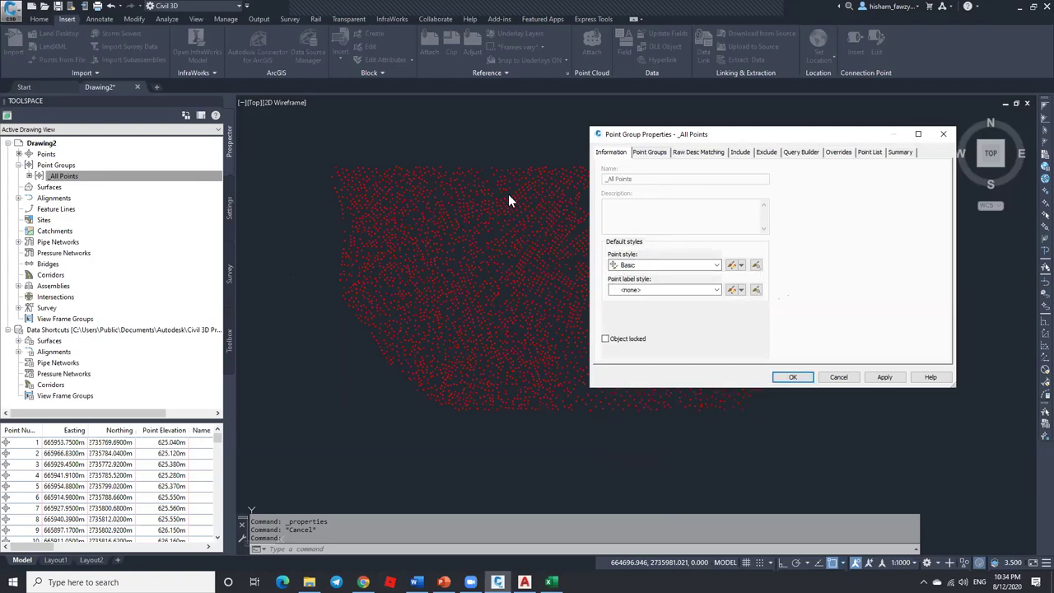
pyautogui.click(662, 289)
pyautogui.press('Down')
pyautogui.press('Down')
pyautogui.press('Down')
pyautogui.press('Down')
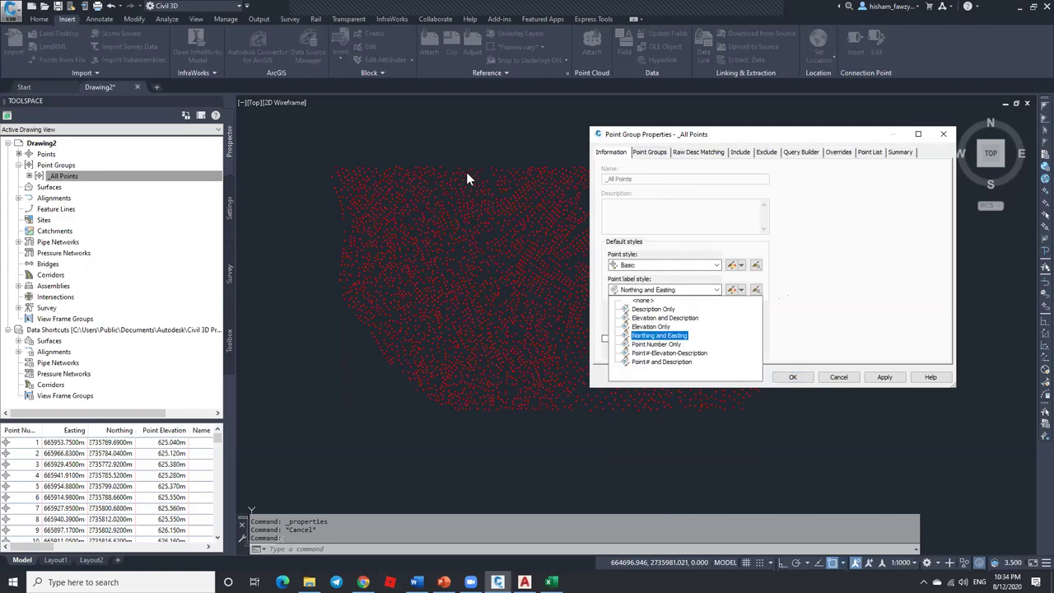
pyautogui.click(646, 265)
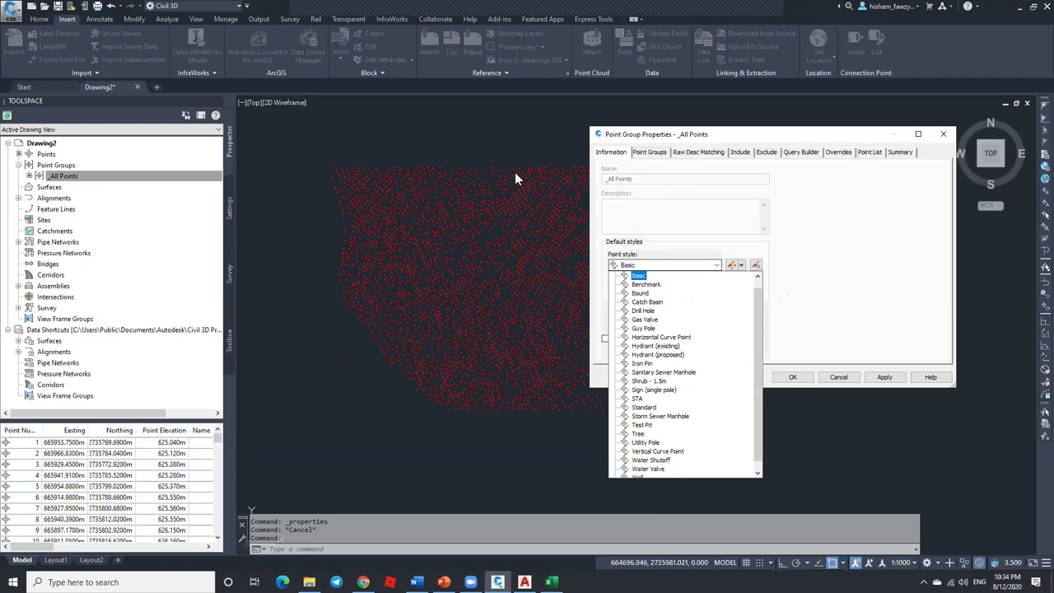
pyautogui.click(654, 257)
pyautogui.click(642, 293)
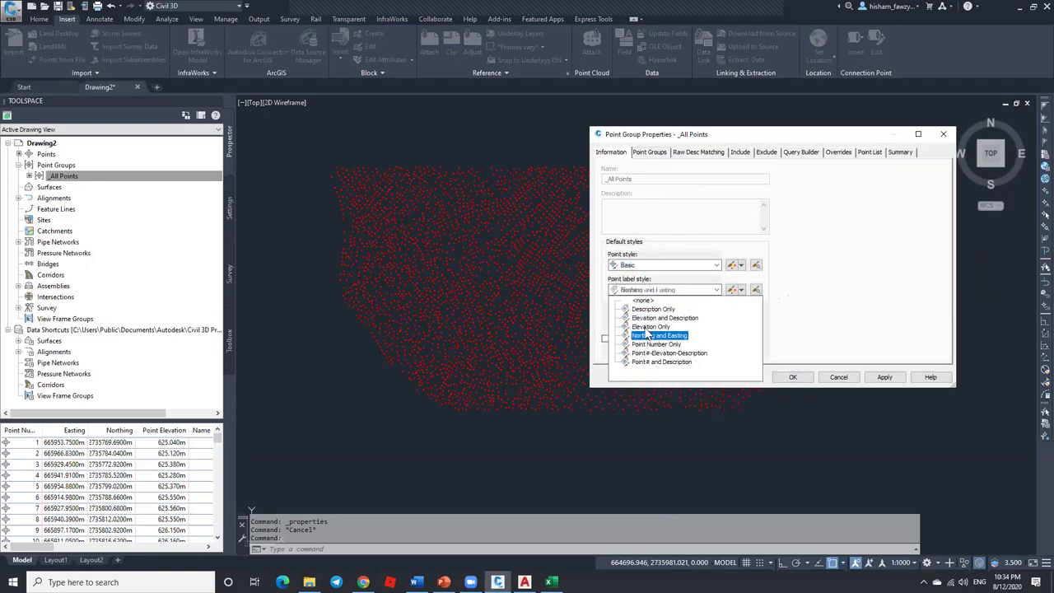
pyautogui.click(650, 327)
pyautogui.click(792, 376)
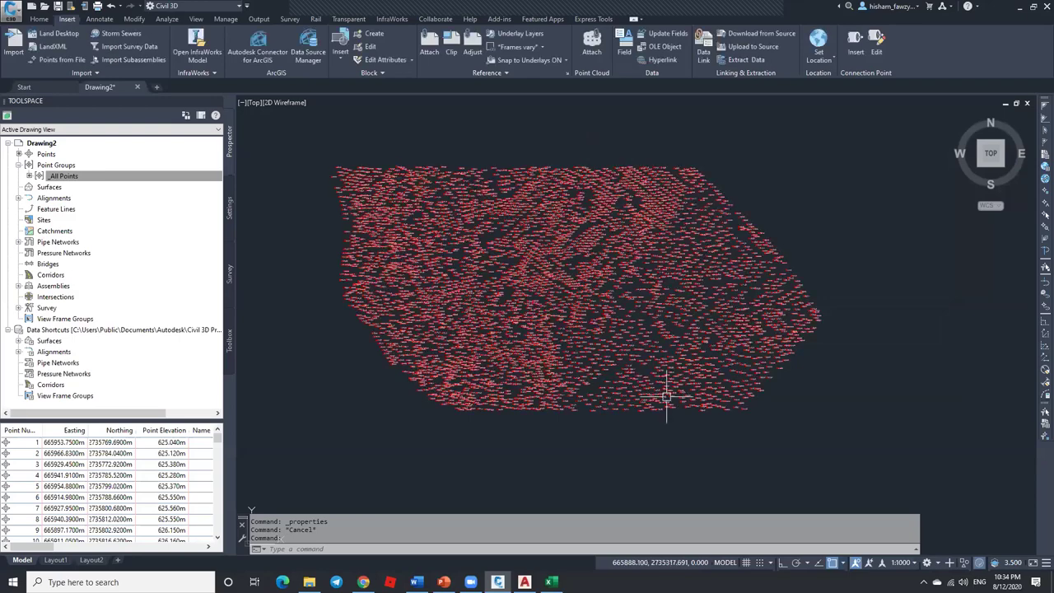
# Step: Zoom in on the elevation labels, set the annotation scale to 1:750, then zoom back out
pyautogui.moveTo(667, 397)
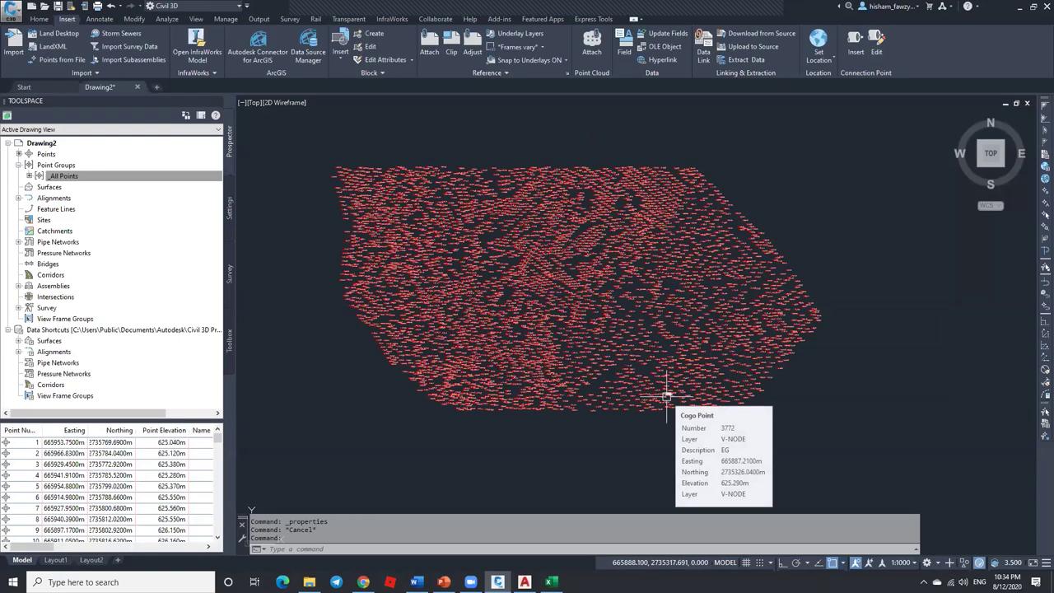
pyautogui.scroll(5, 600, 224)
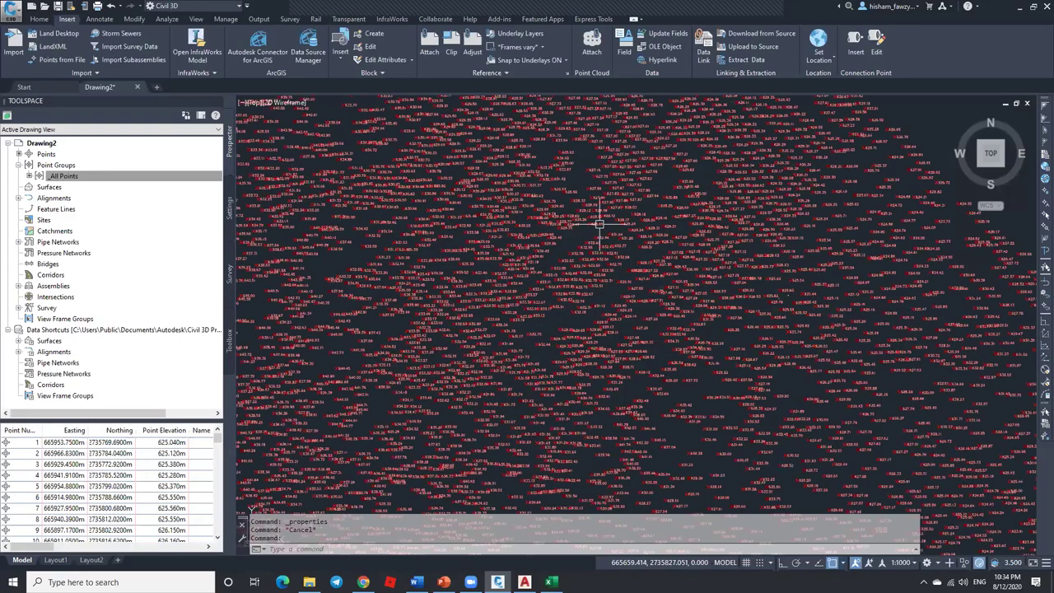
pyautogui.scroll(8, 599, 224)
pyautogui.scroll(-2, 543, 231)
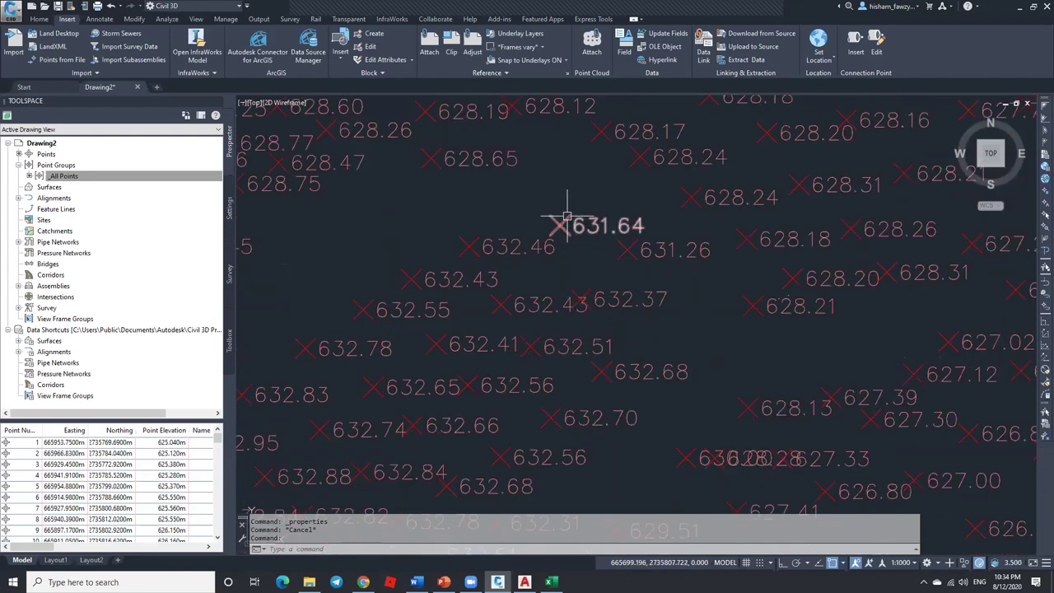
pyautogui.moveTo(562, 223)
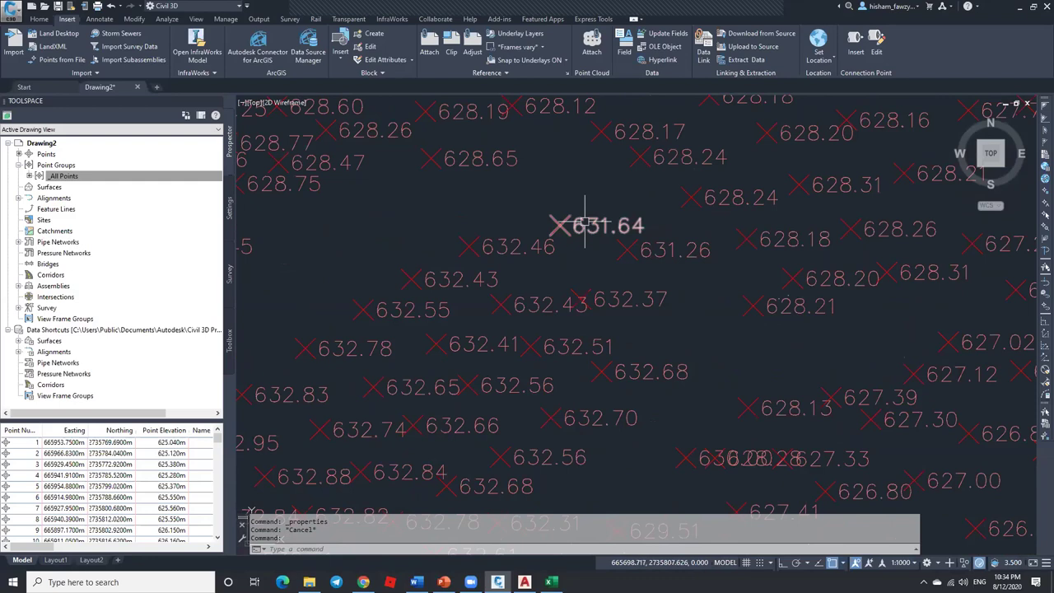
pyautogui.scroll(-3, 585, 210)
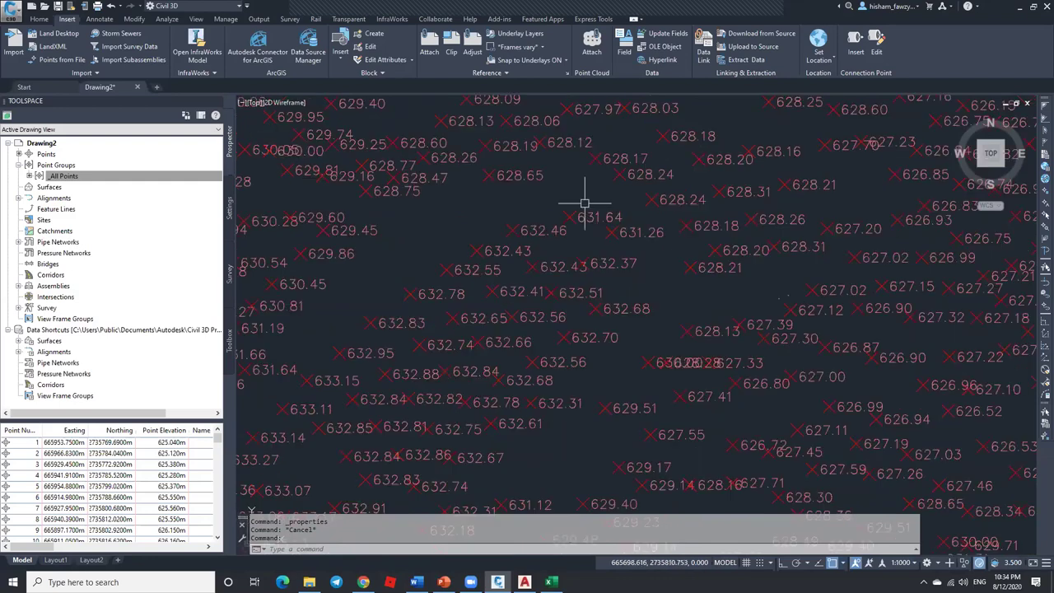
pyautogui.click(904, 552)
pyautogui.click(905, 445)
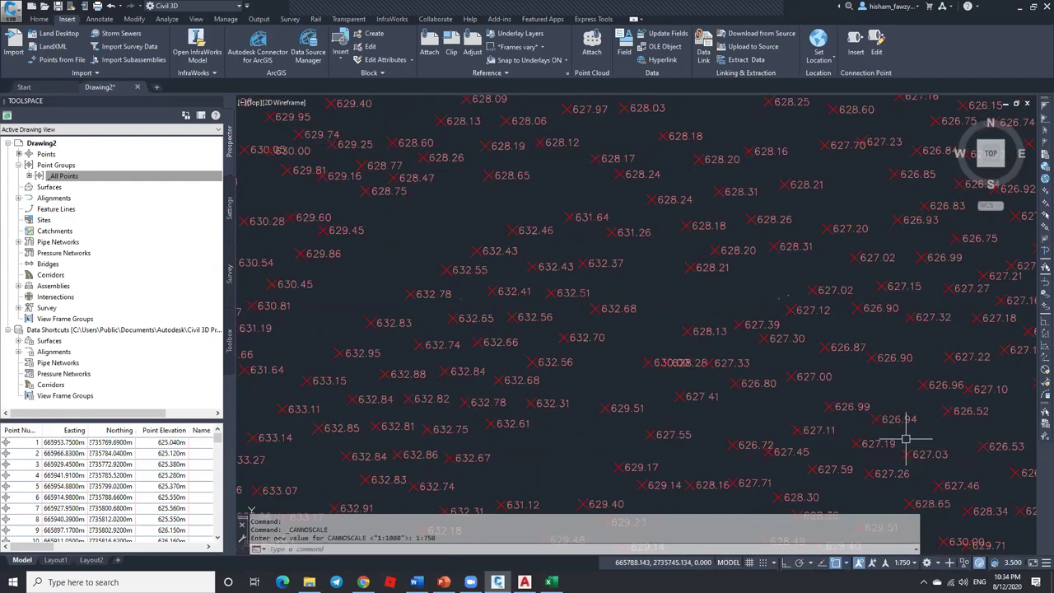
pyautogui.scroll(-3, 905, 442)
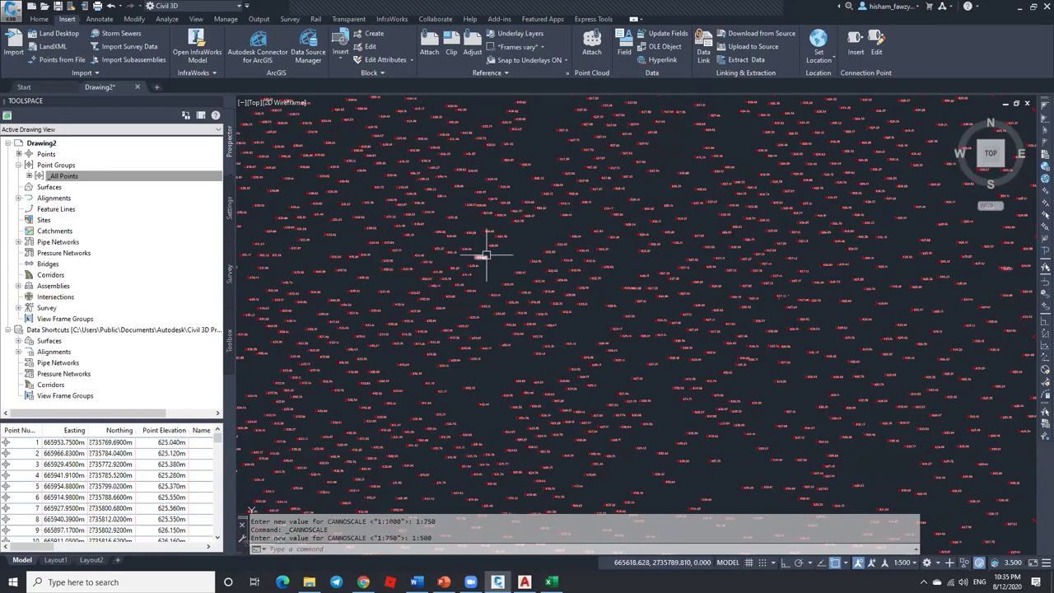
pyautogui.scroll(-3, 642, 211)
pyautogui.scroll(-2, 713, 245)
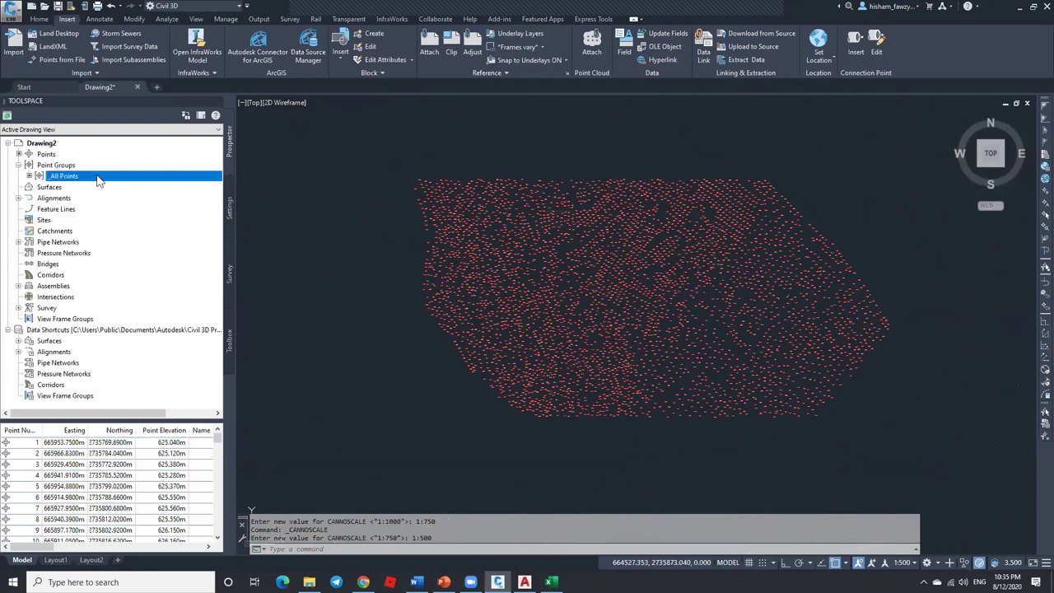
pyautogui.moveTo(97, 179)
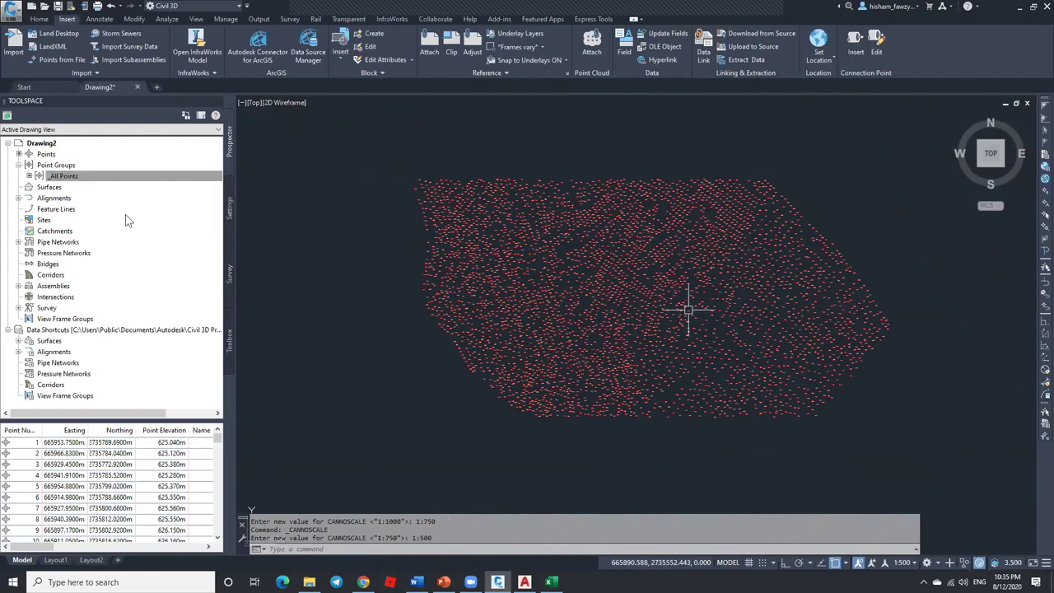
# Step: Set both the point style and point label style of _All Points to <none>
pyautogui.rightClick(139, 179)
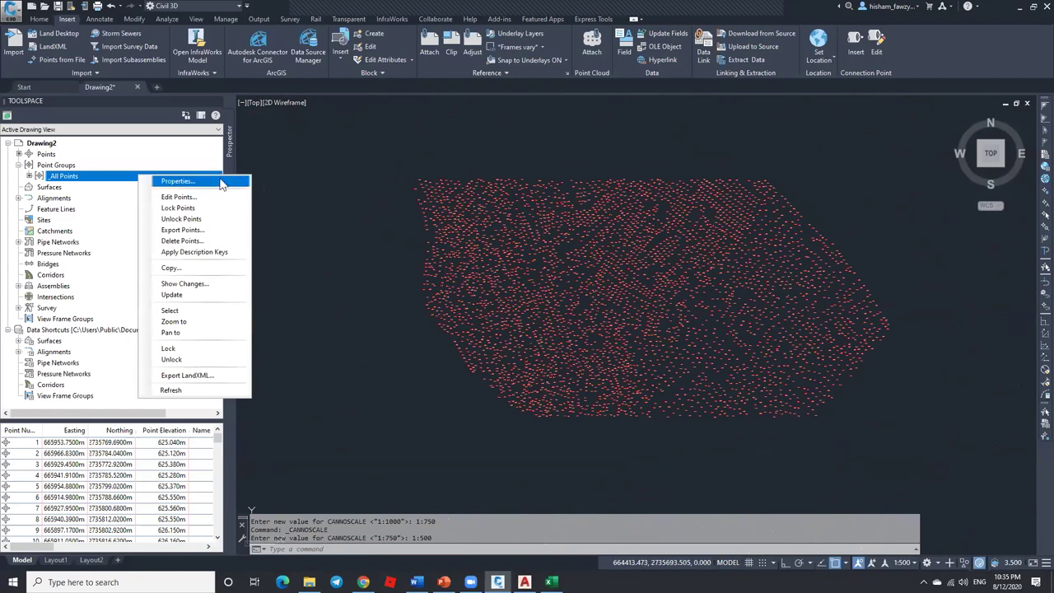
pyautogui.click(173, 185)
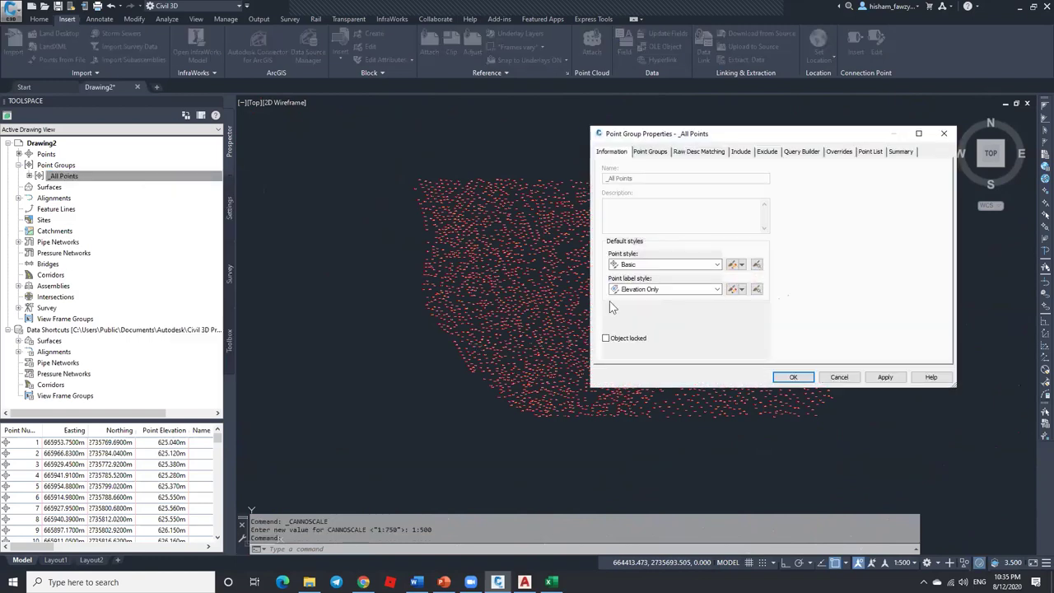
pyautogui.click(646, 265)
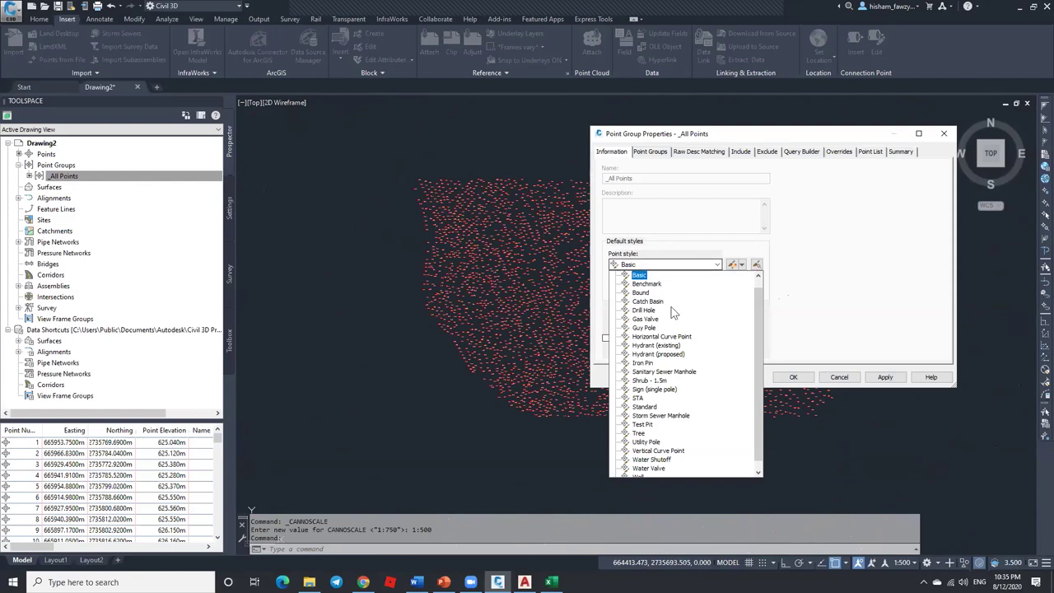
pyautogui.scroll(1, 671, 308)
pyautogui.click(644, 275)
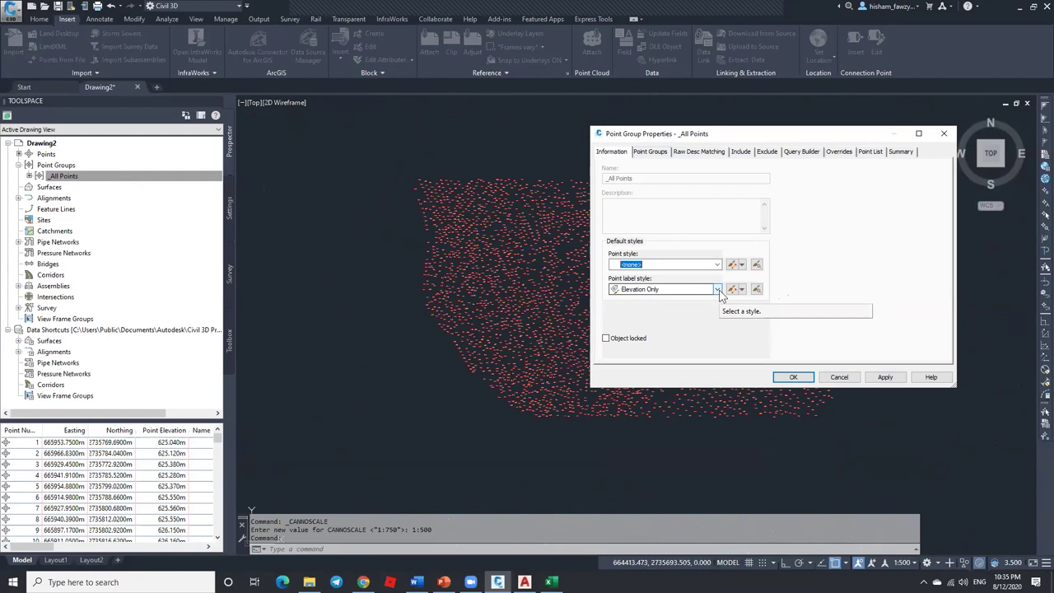
pyautogui.click(665, 288)
pyautogui.click(646, 299)
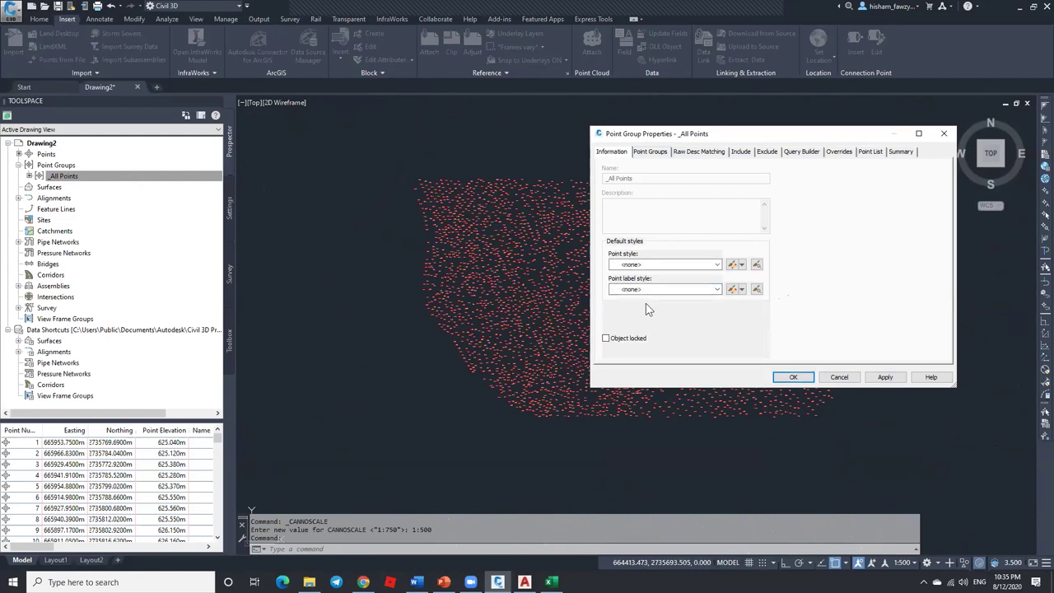
pyautogui.click(792, 377)
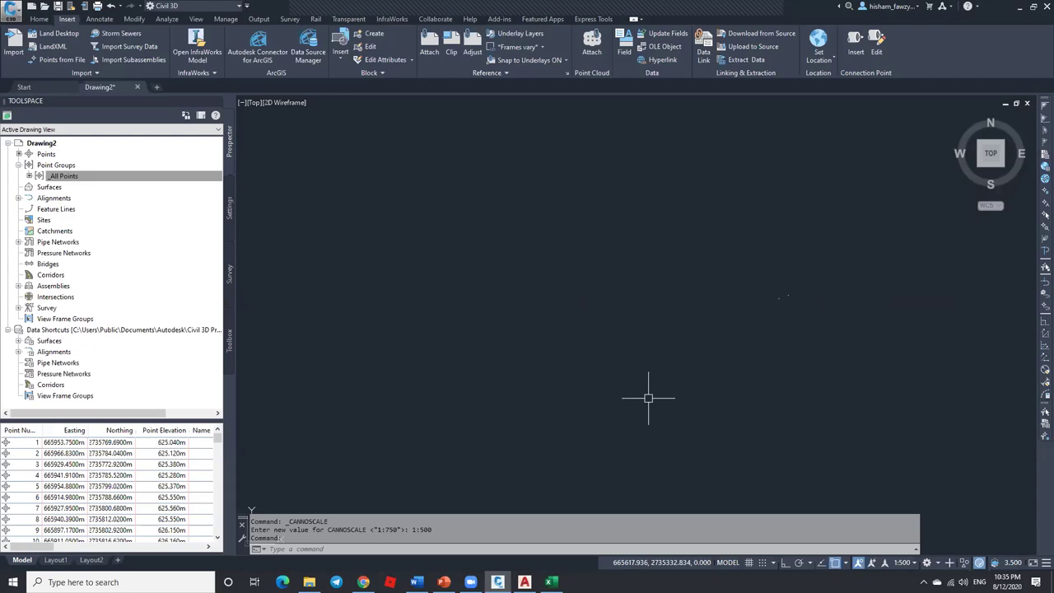
# Step: Browse the layer list on the Home tab, then select _All Points in Prospector
pyautogui.click(38, 18)
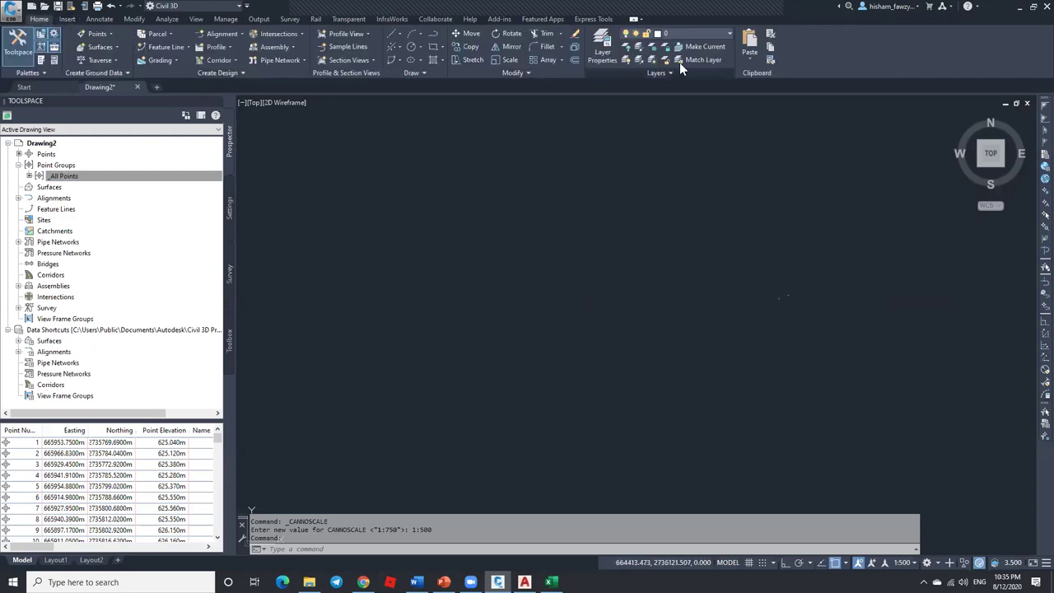
pyautogui.click(702, 36)
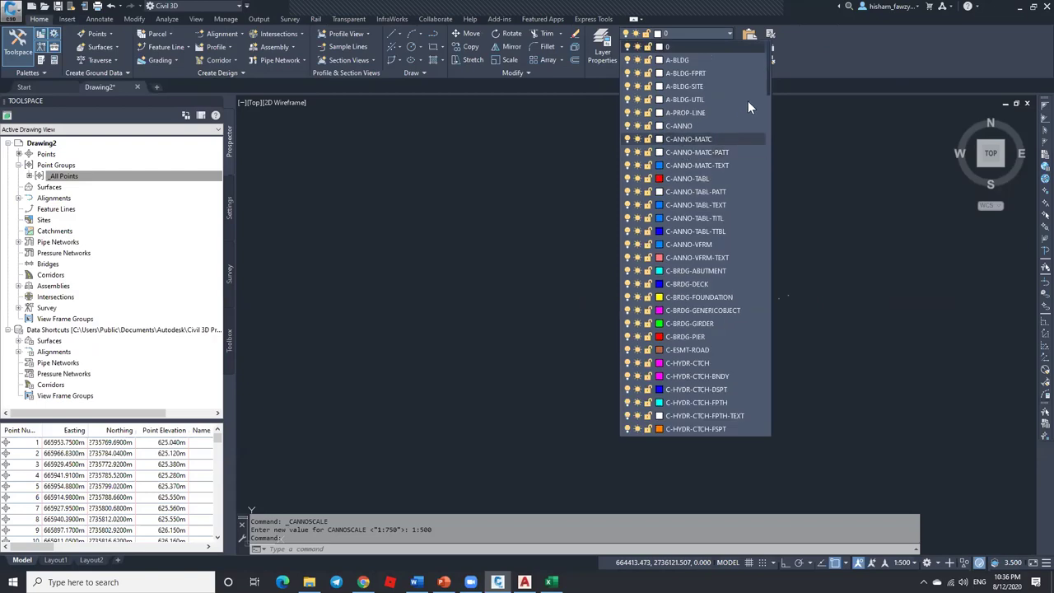
pyautogui.scroll(-10, 769, 84)
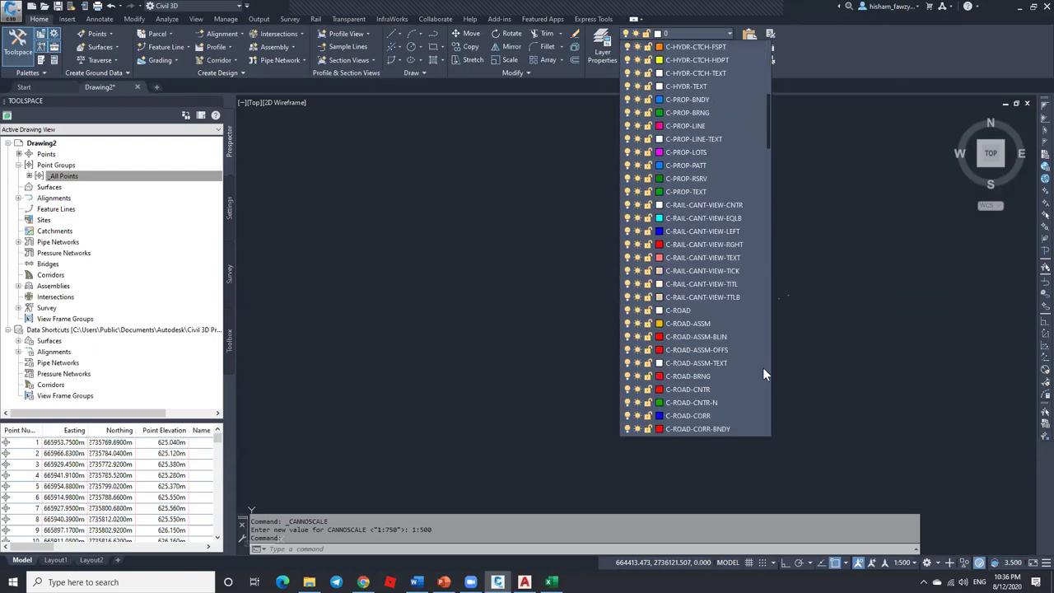
pyautogui.scroll(-15, 761, 367)
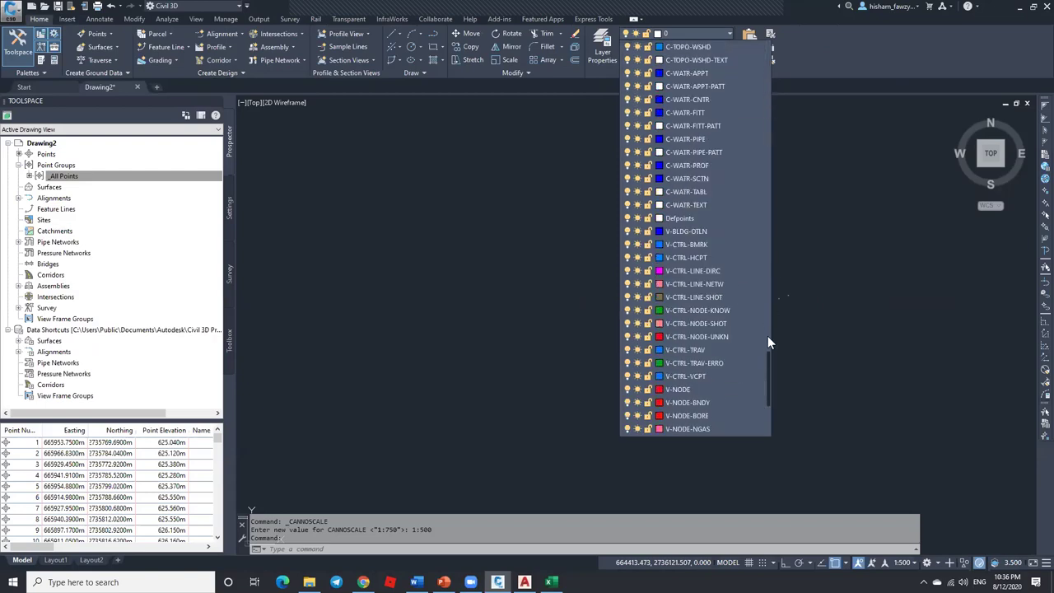
pyautogui.click(95, 177)
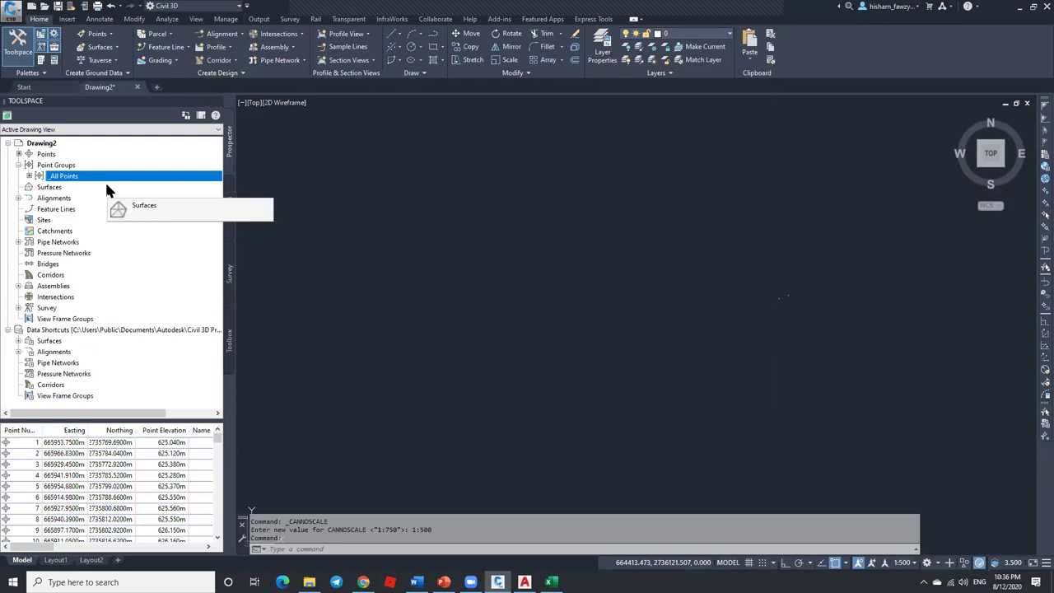
# Step: Give _All Points the Benchmark point style with <none> label style, then zoom to inspect the markers
pyautogui.moveTo(83, 176)
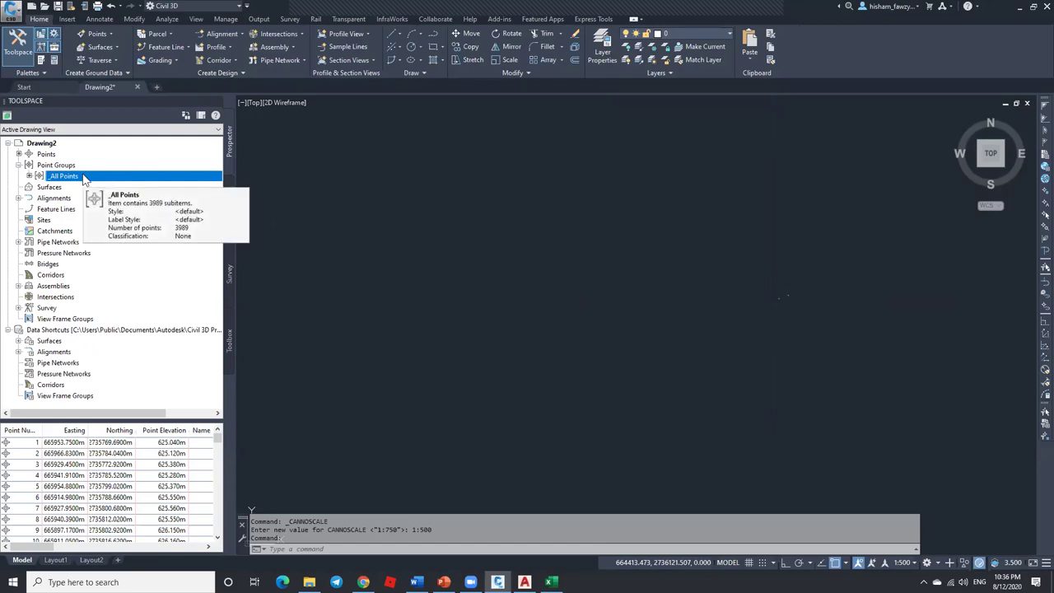
pyautogui.rightClick(95, 176)
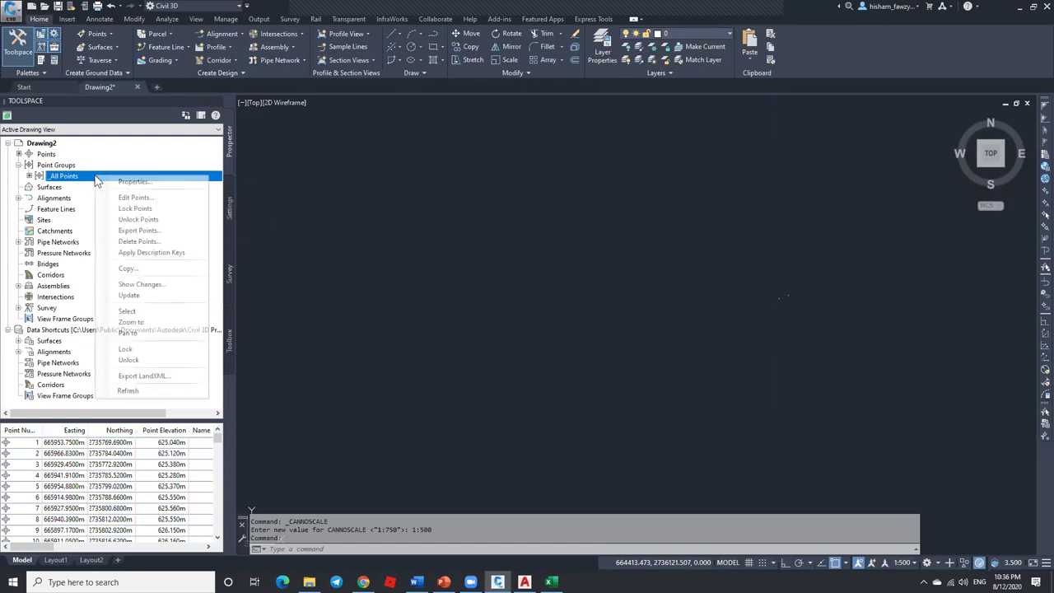
pyautogui.click(161, 182)
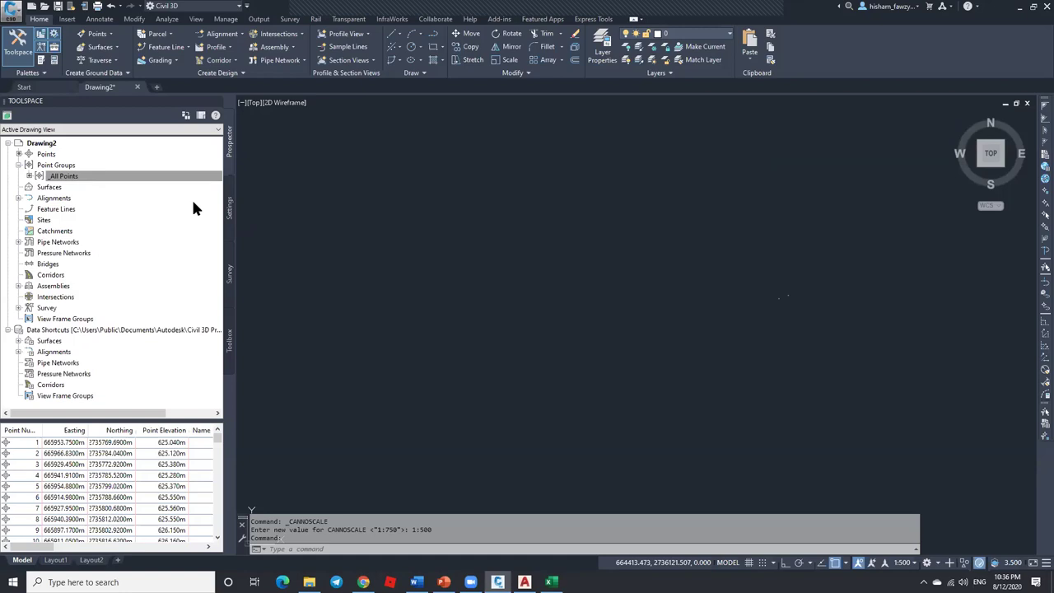
pyautogui.click(656, 264)
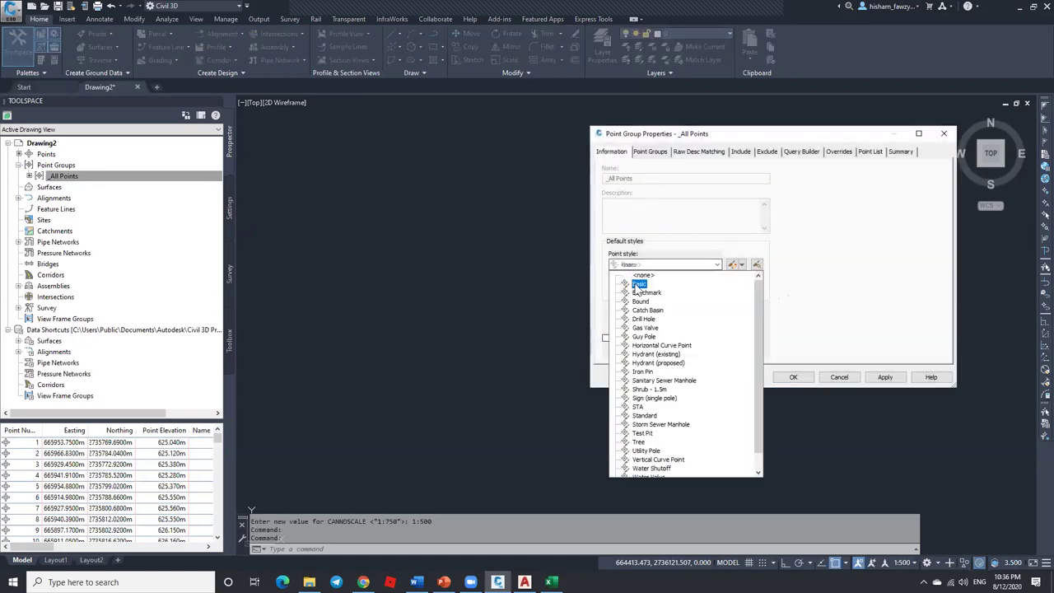
pyautogui.click(645, 293)
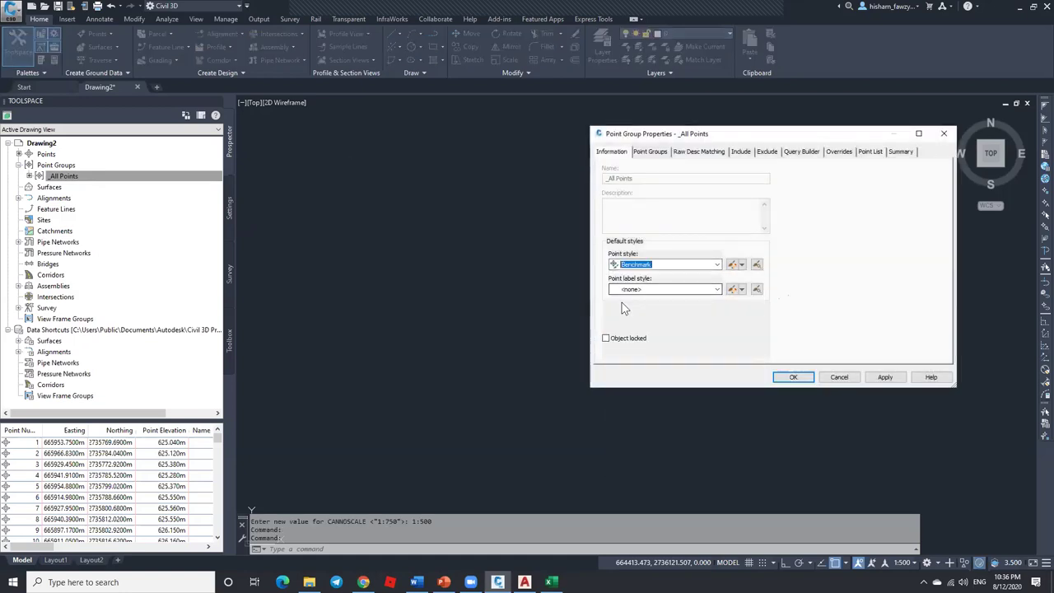
pyautogui.click(665, 289)
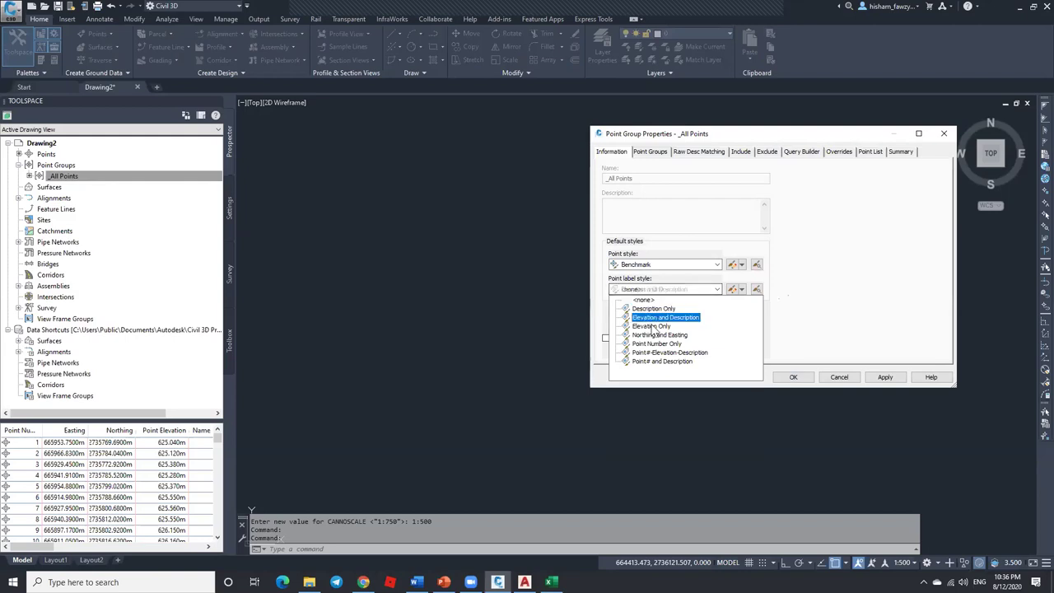
pyautogui.click(651, 326)
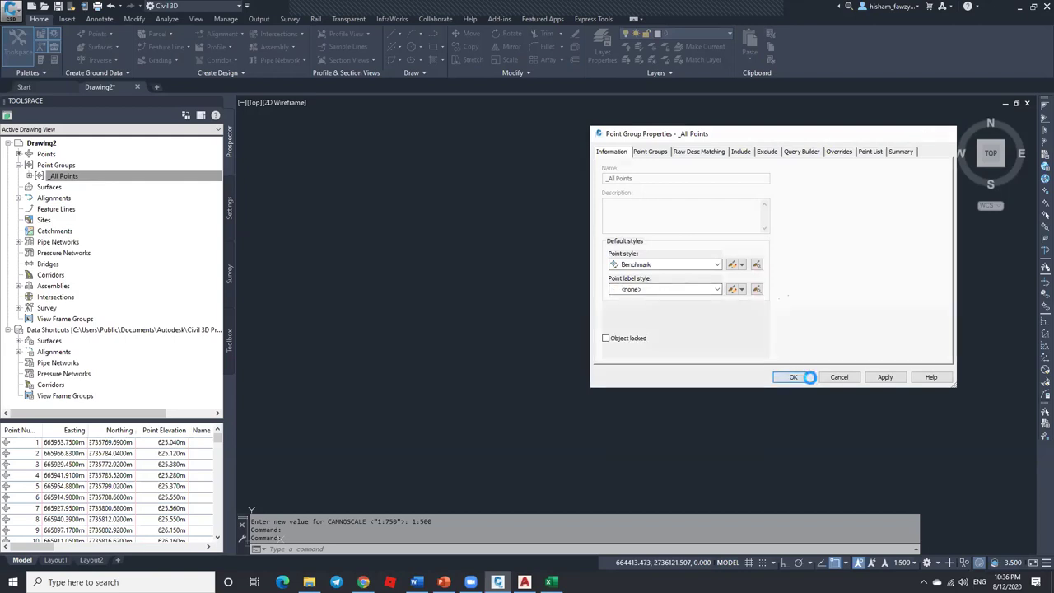
pyautogui.click(792, 376)
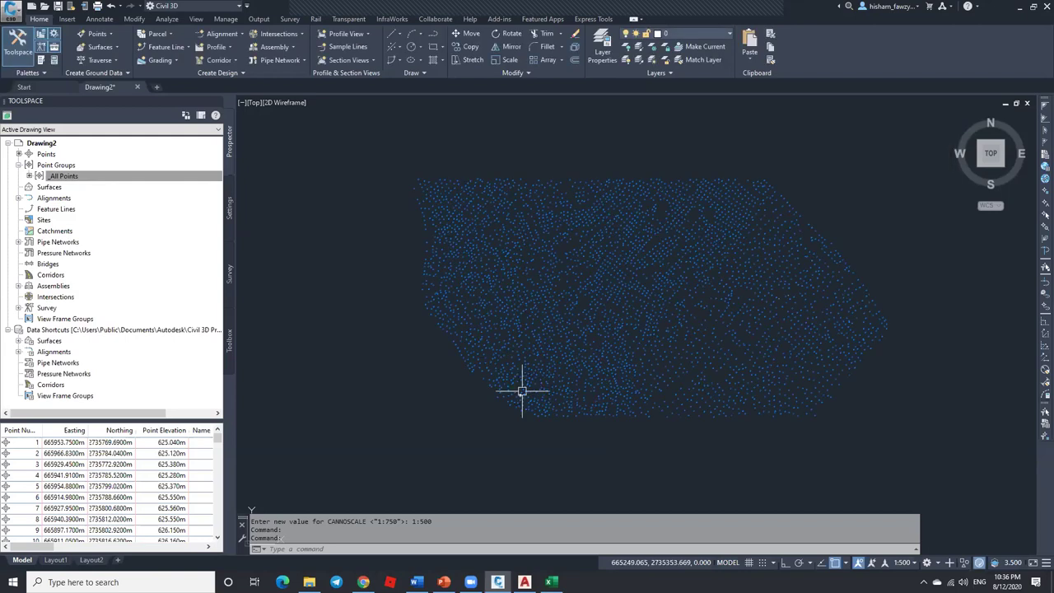
pyautogui.scroll(10, 546, 311)
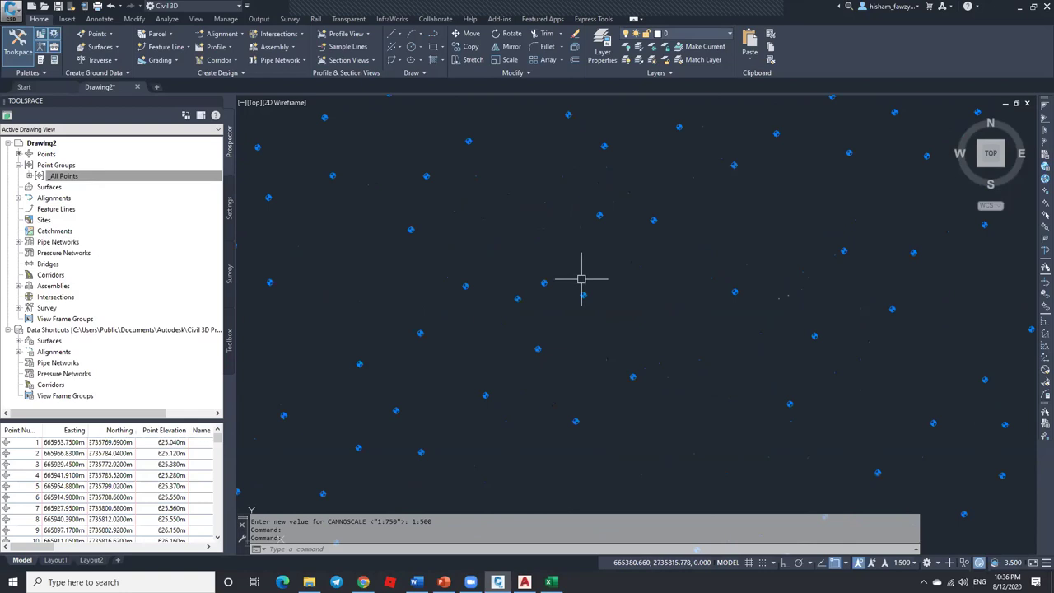
pyautogui.scroll(-5, 554, 242)
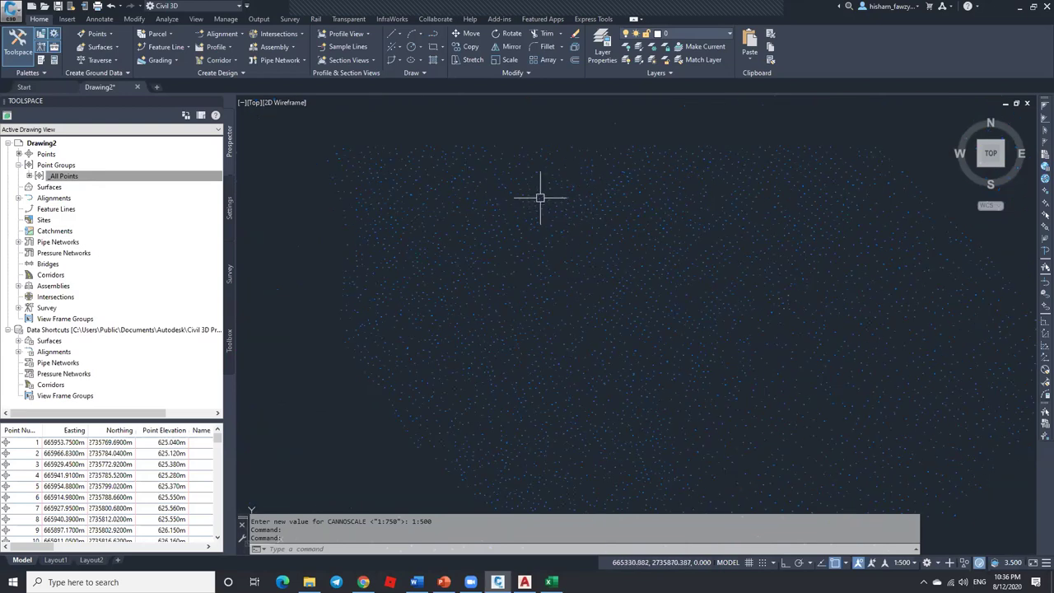
pyautogui.scroll(-5, 386, 153)
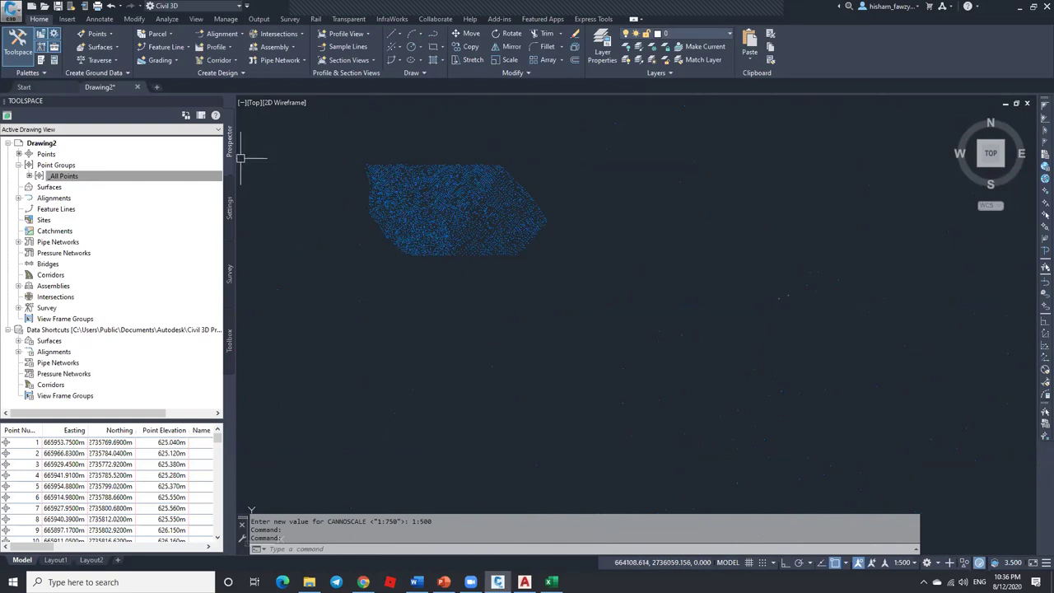
# Step: Recheck the _All Points group properties, close them, and resize the Toolspace palette
pyautogui.rightClick(145, 176)
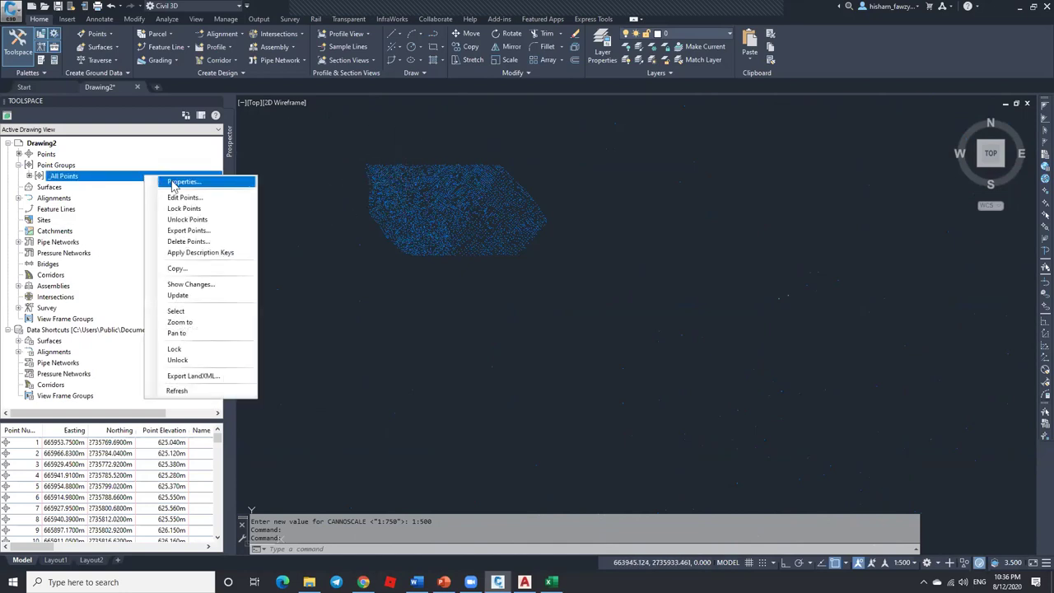
pyautogui.click(174, 183)
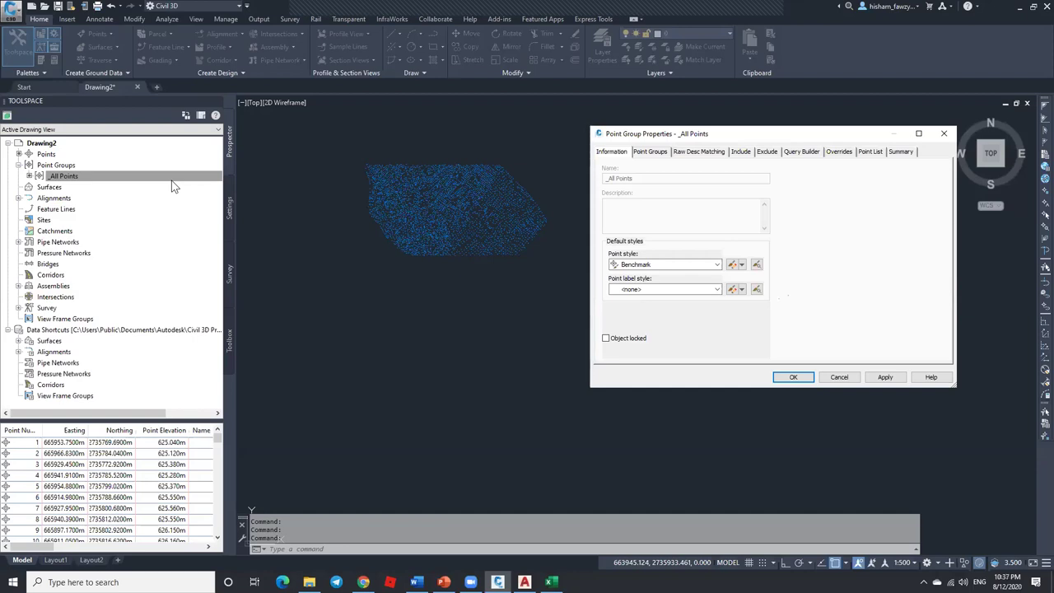
pyautogui.click(835, 379)
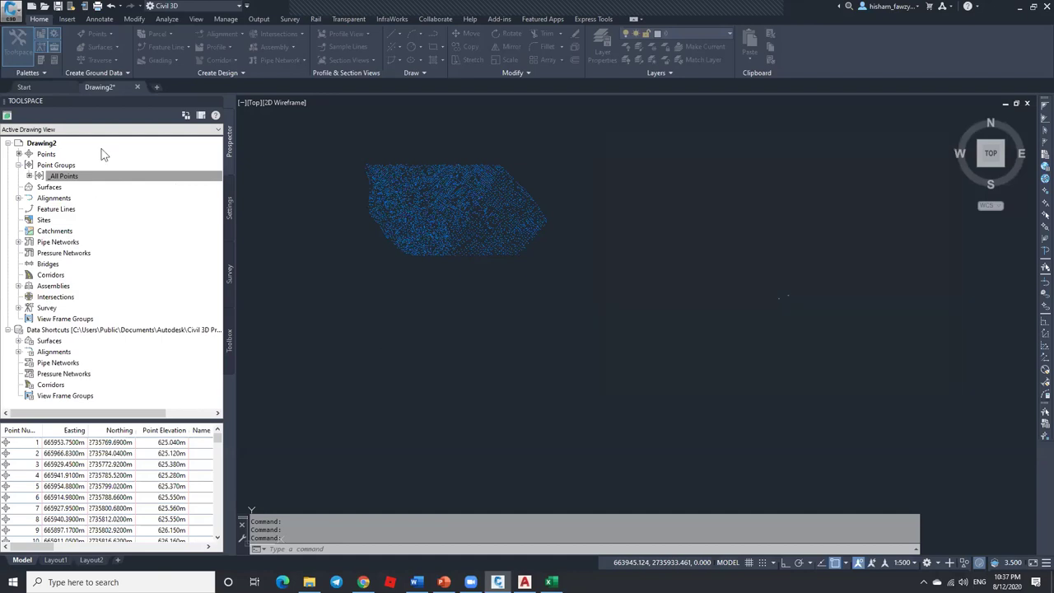
pyautogui.moveTo(236, 265)
pyautogui.mouseDown()
pyautogui.moveTo(214, 266)
pyautogui.moveTo(246, 266)
pyautogui.mouseUp()
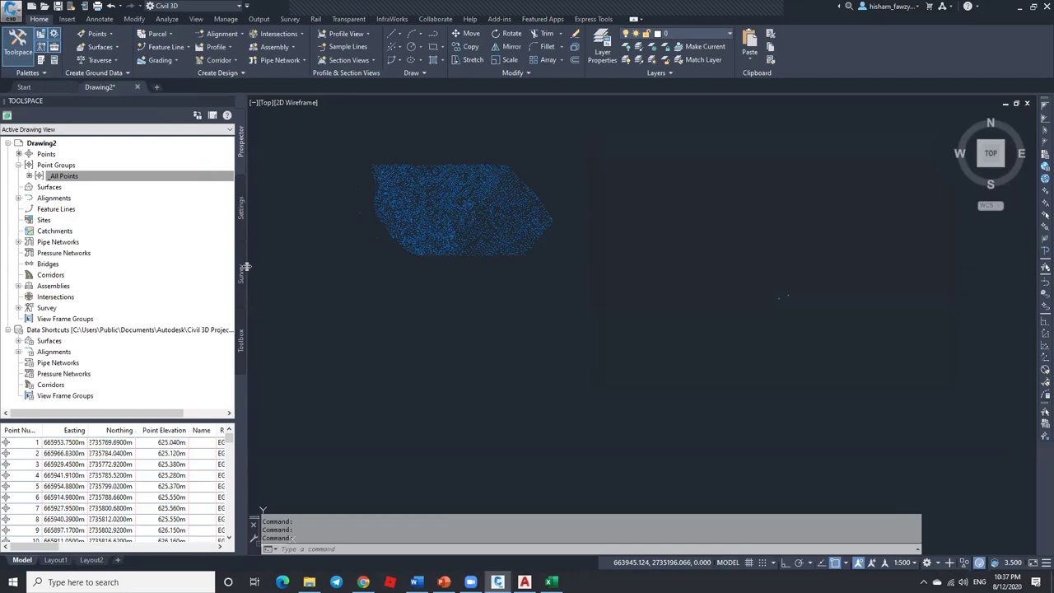
# Step: View the Survey tab, return to Prospector, narrow the Toolspace, and open _All Points properties
pyautogui.click(245, 267)
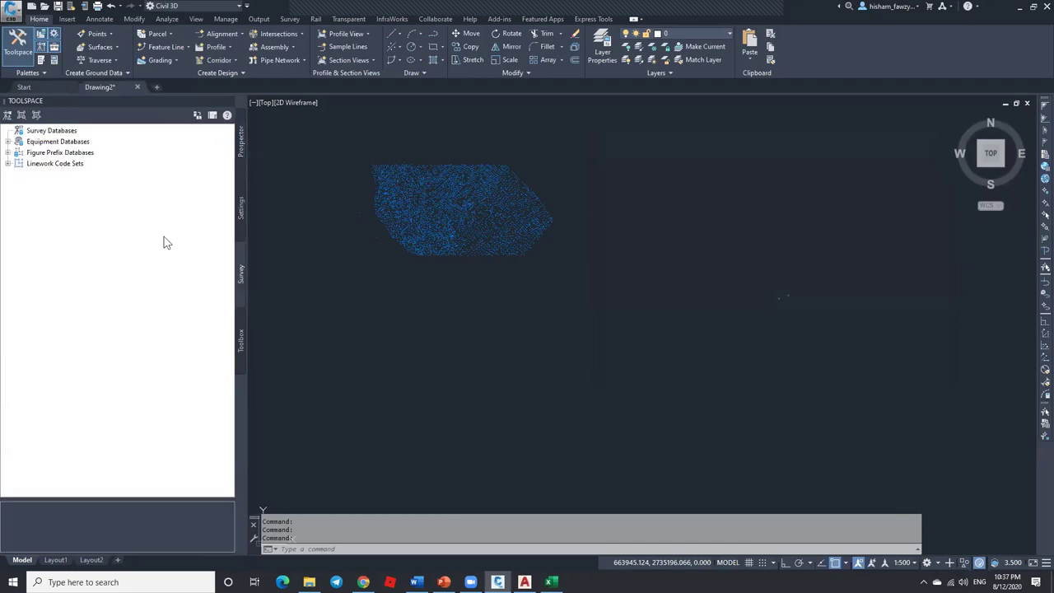
pyautogui.click(241, 143)
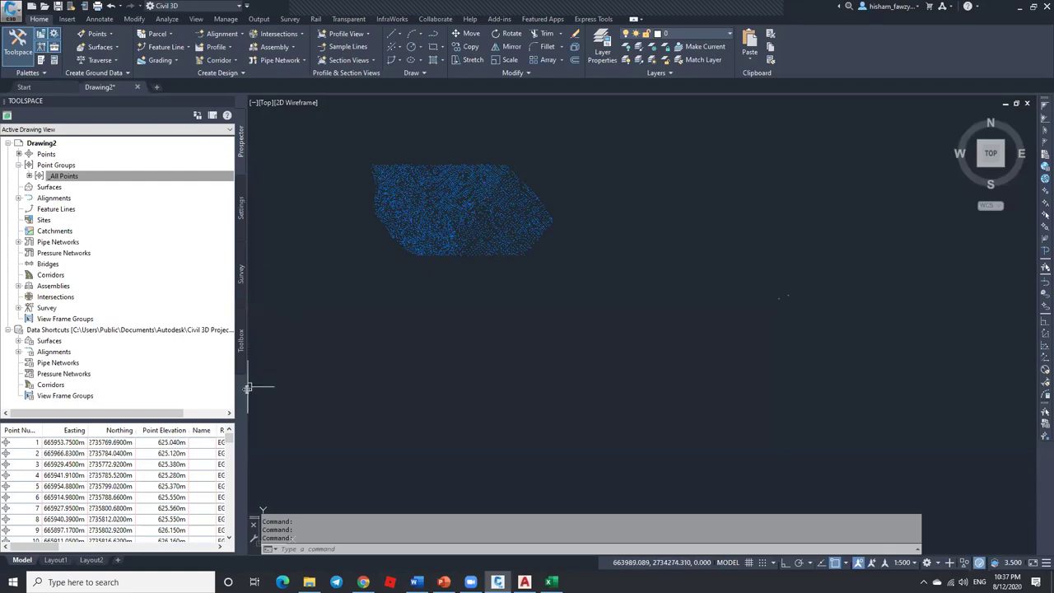
pyautogui.moveTo(247, 388); pyautogui.dragTo(235, 387)
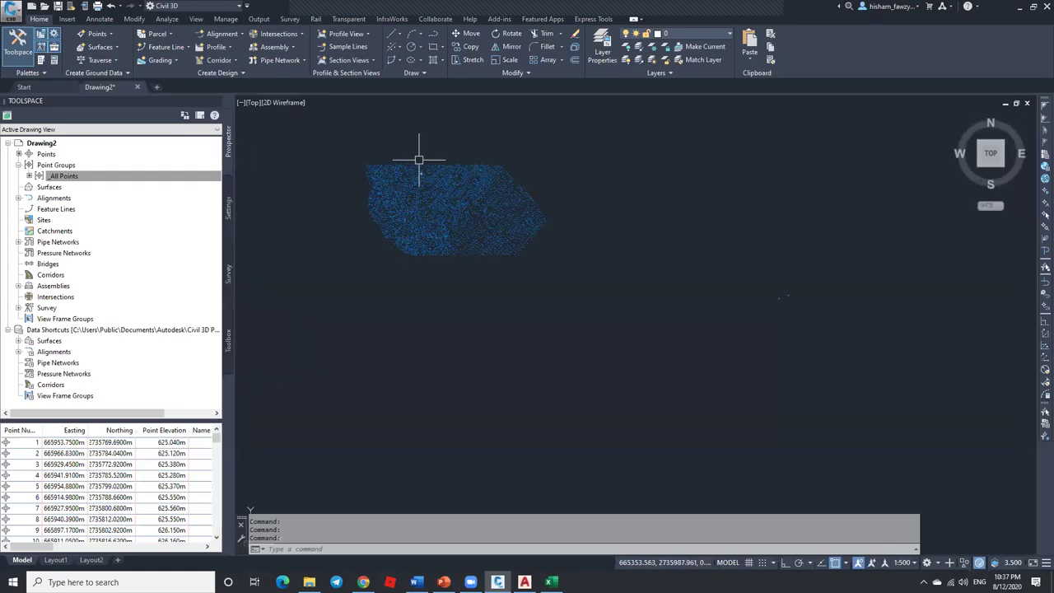
pyautogui.scroll(3, 354, 163)
pyautogui.scroll(2, 431, 137)
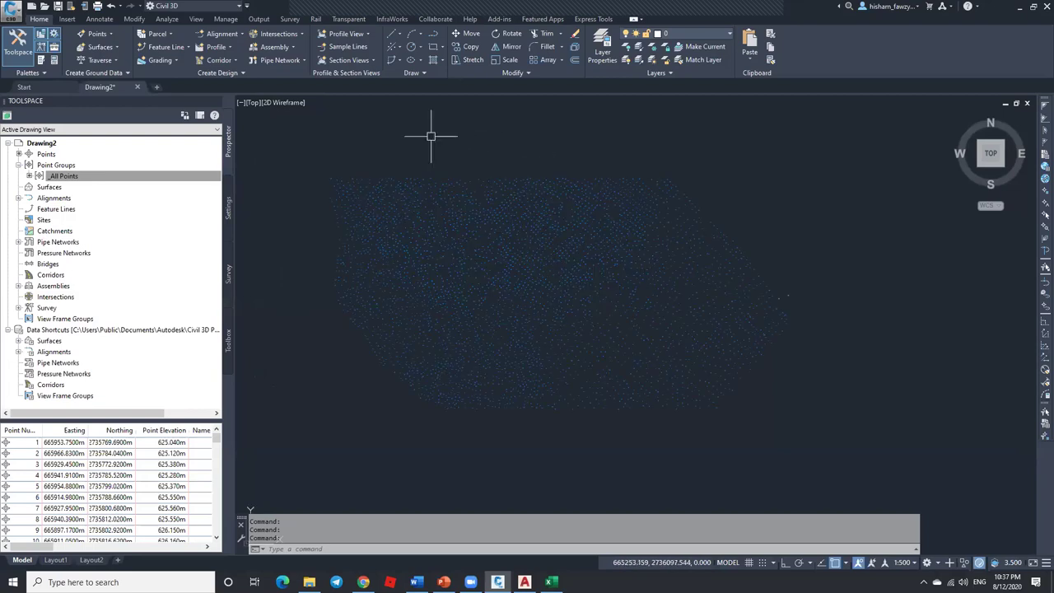
pyautogui.click(120, 177)
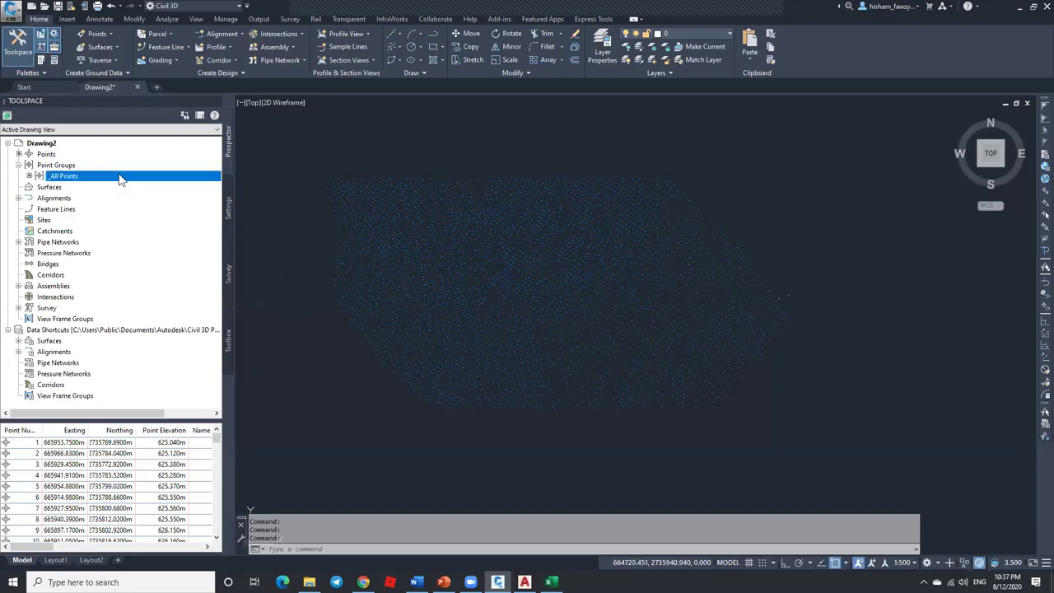
pyautogui.rightClick(119, 177)
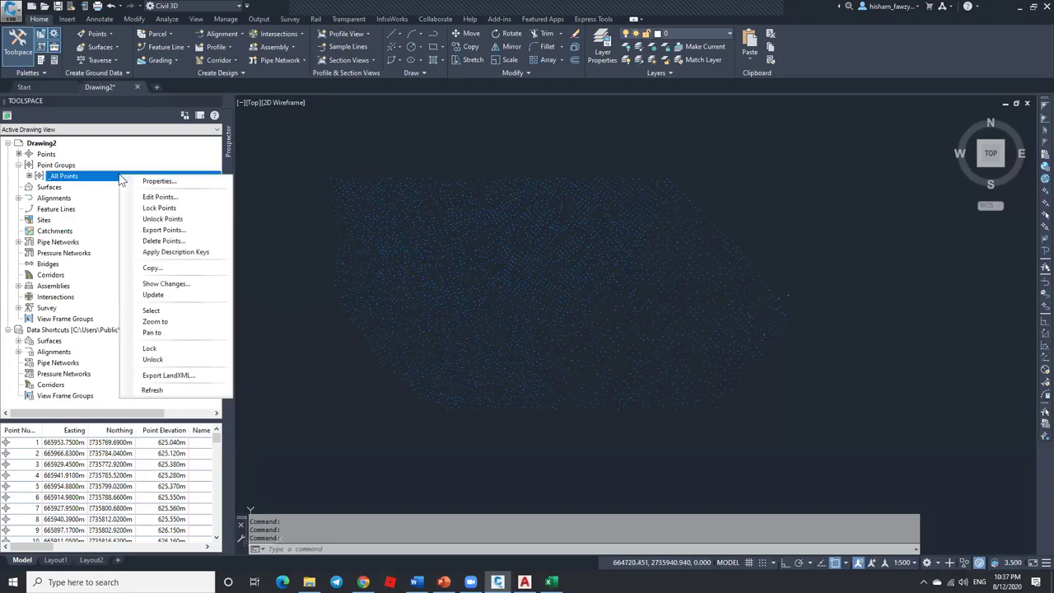
pyautogui.click(183, 182)
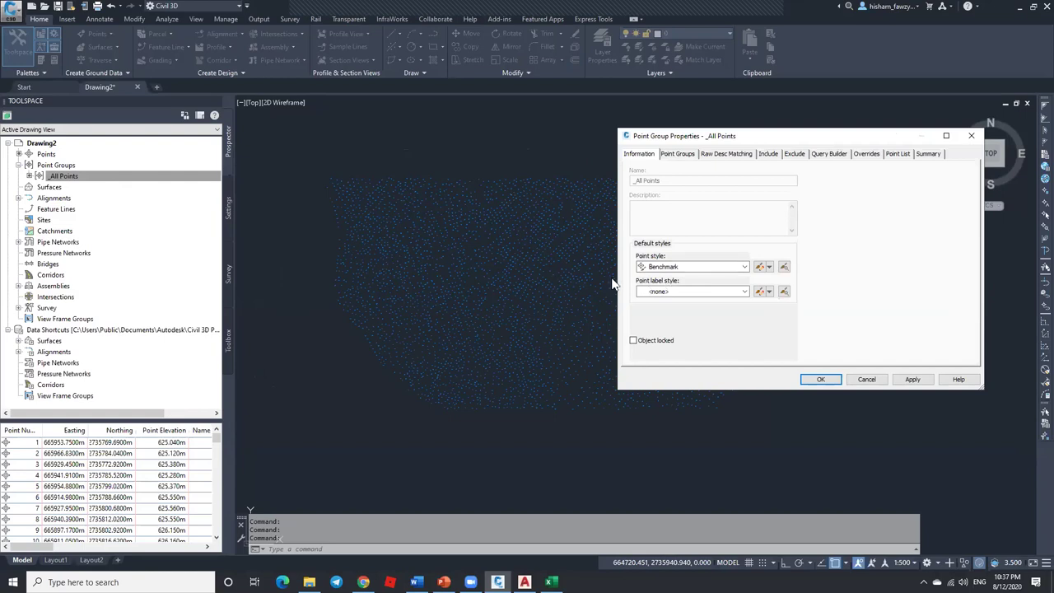
# Step: Window-select the four top-left points and set their point style to Drill Hole
pyautogui.click(862, 380)
pyautogui.scroll(4, 334, 171)
pyautogui.click(304, 163)
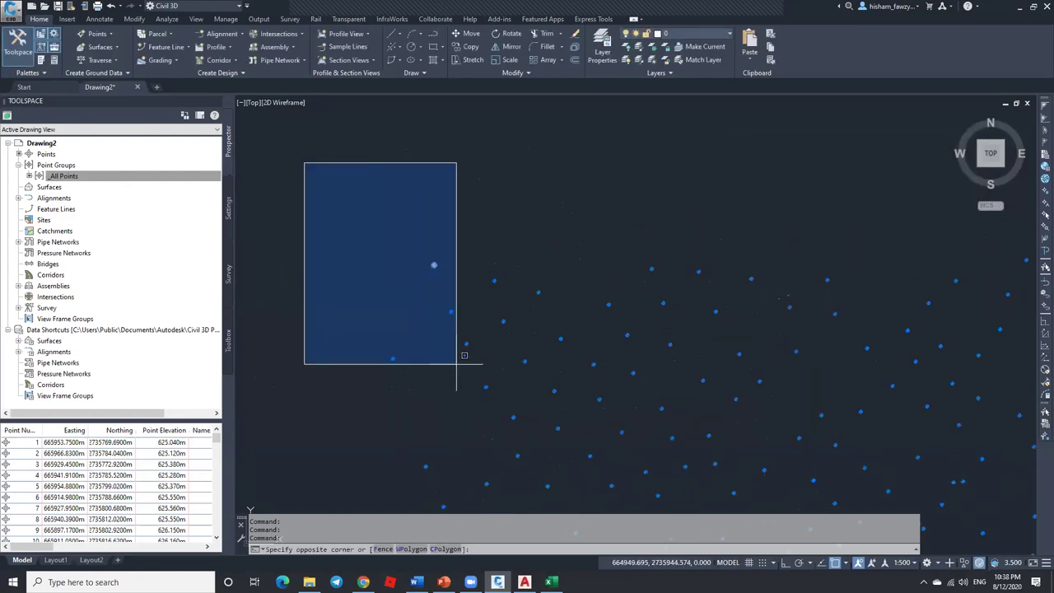
pyautogui.click(489, 371)
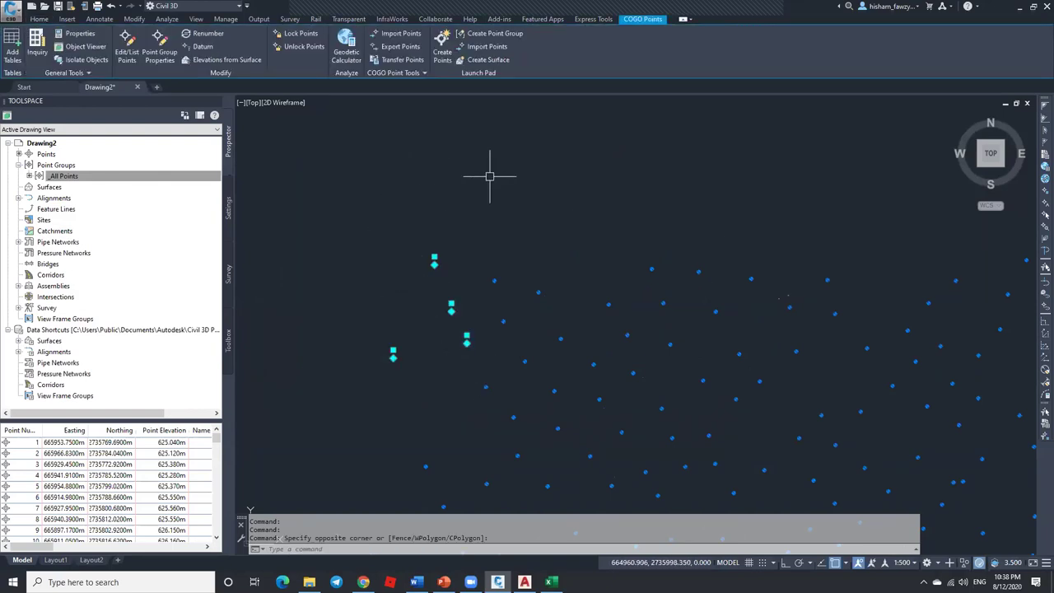
pyautogui.hotkey('ctrl', '1')
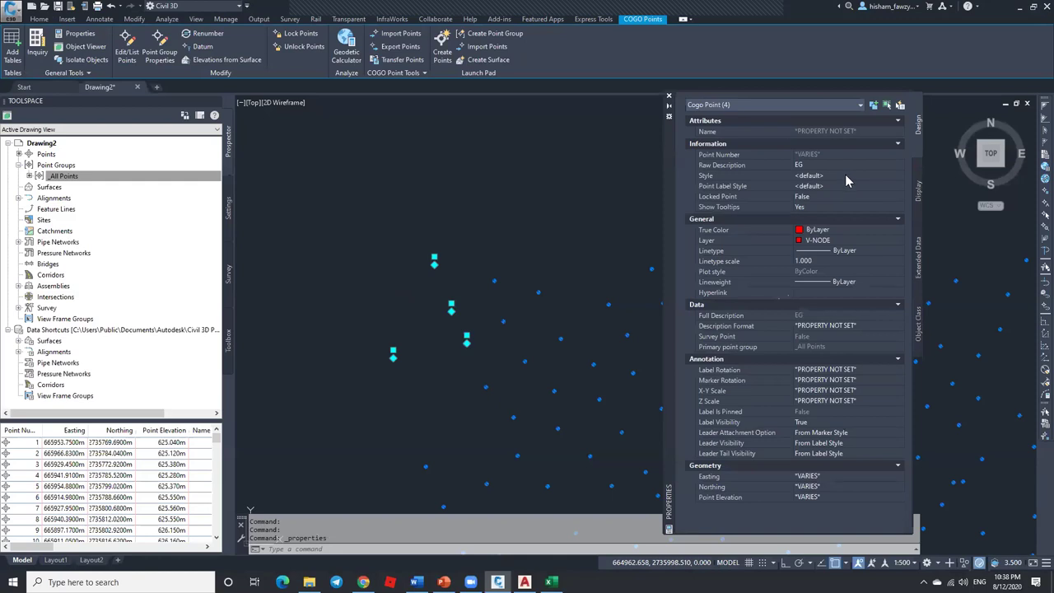
pyautogui.click(844, 173)
pyautogui.click(843, 175)
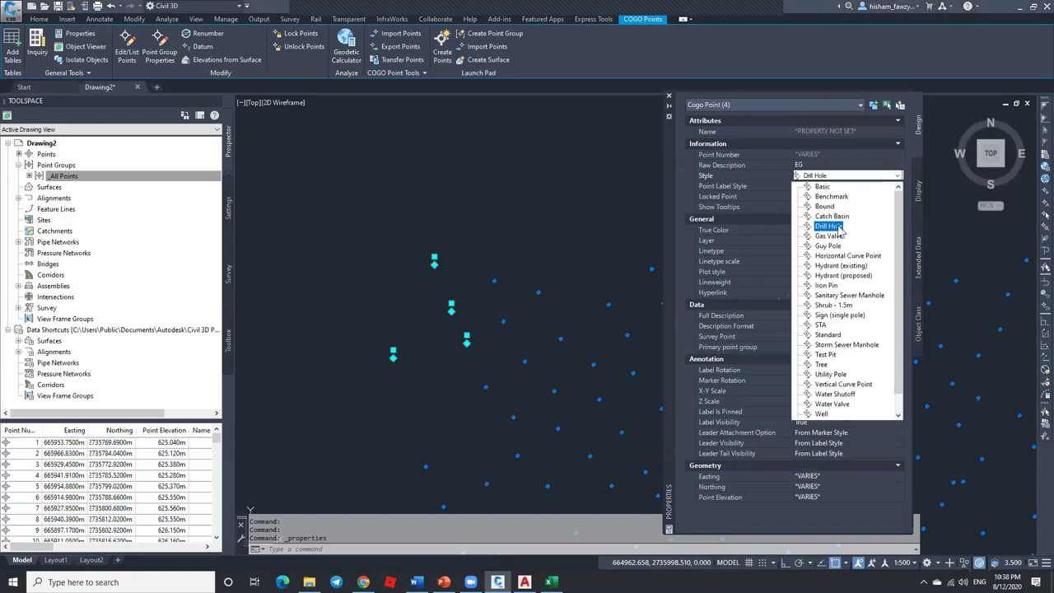
pyautogui.click(838, 226)
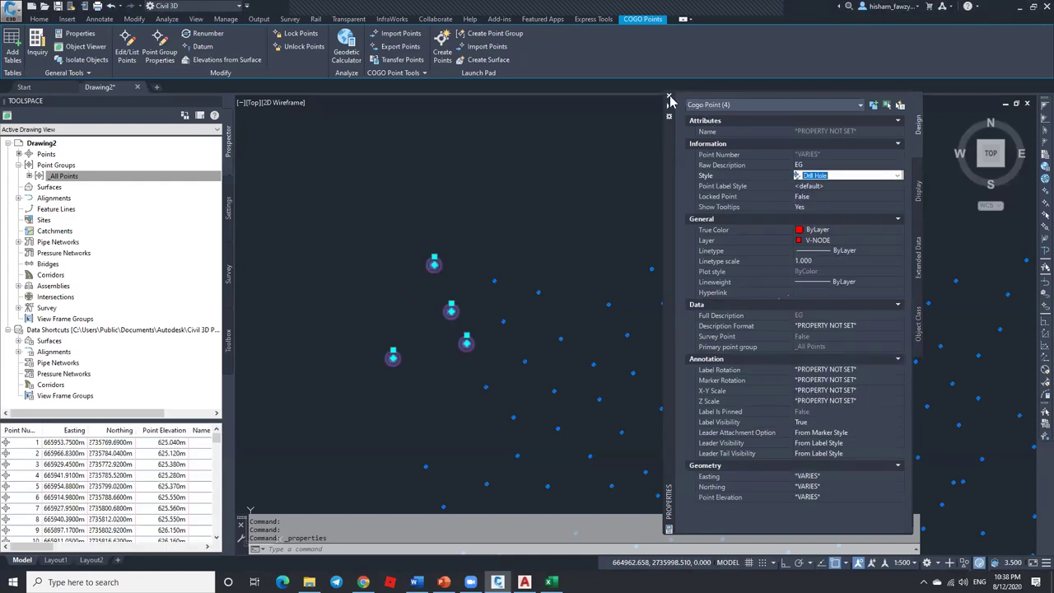
pyautogui.click(668, 97)
pyautogui.scroll(-5, 496, 181)
pyautogui.press('Escape')
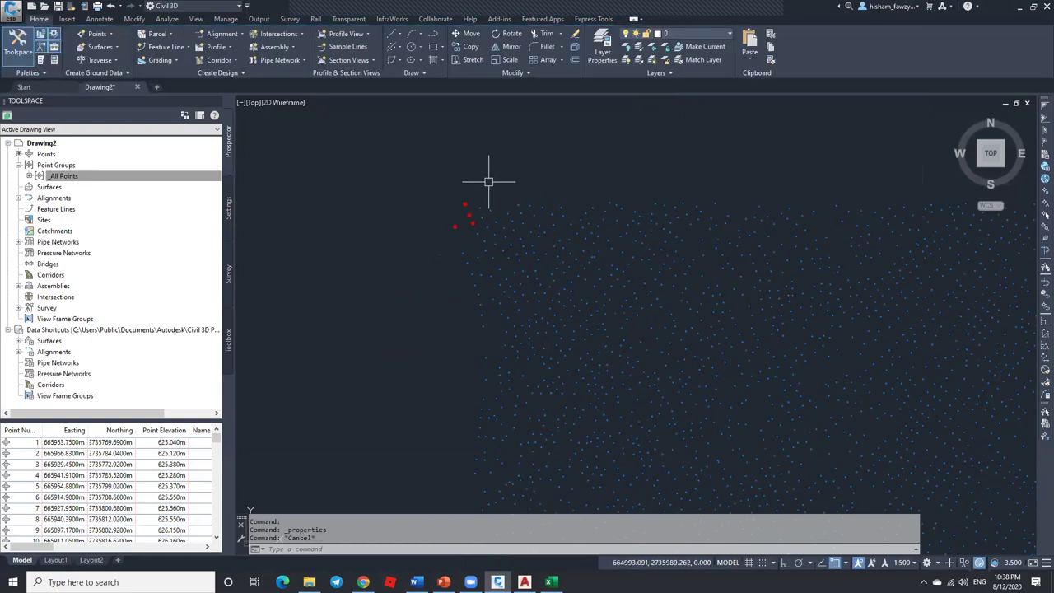
pyautogui.scroll(-2, 494, 172)
pyautogui.scroll(4, 471, 186)
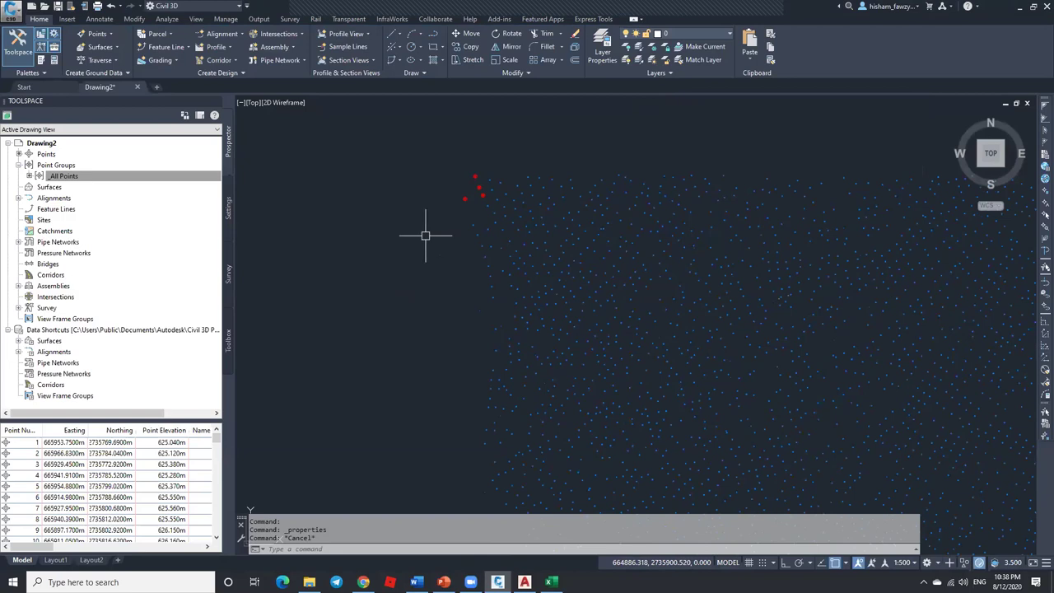
# Step: Change the _All Points group's point style to Catch Basin
pyautogui.rightClick(111, 175)
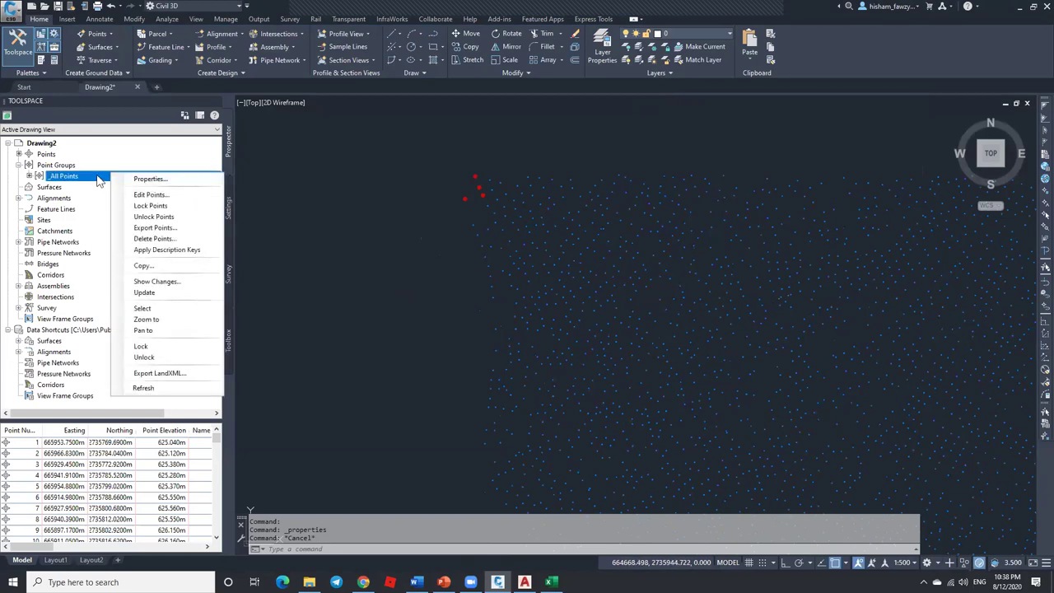
pyautogui.click(150, 179)
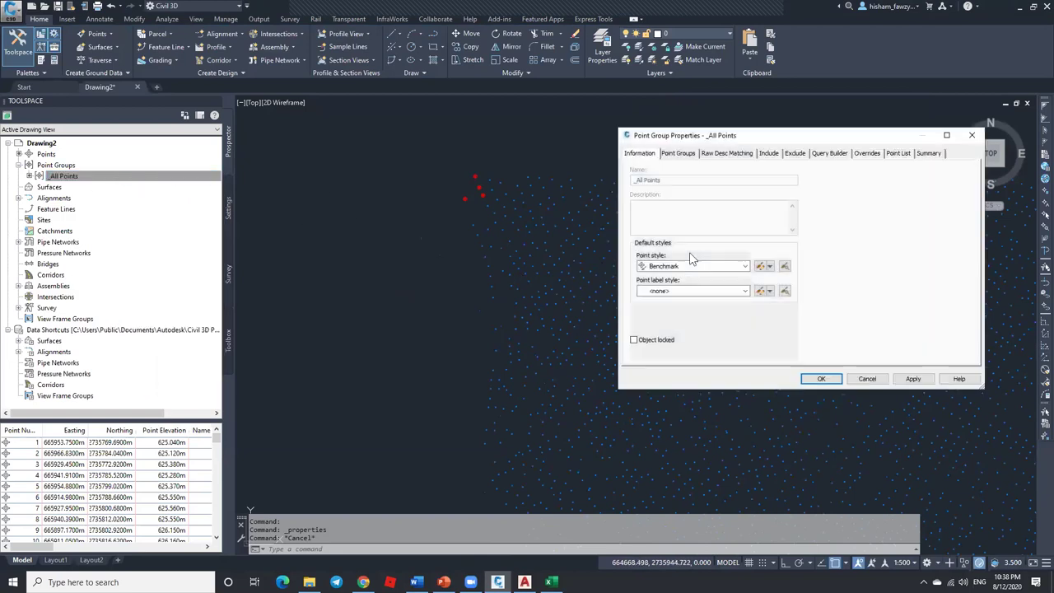
pyautogui.click(684, 268)
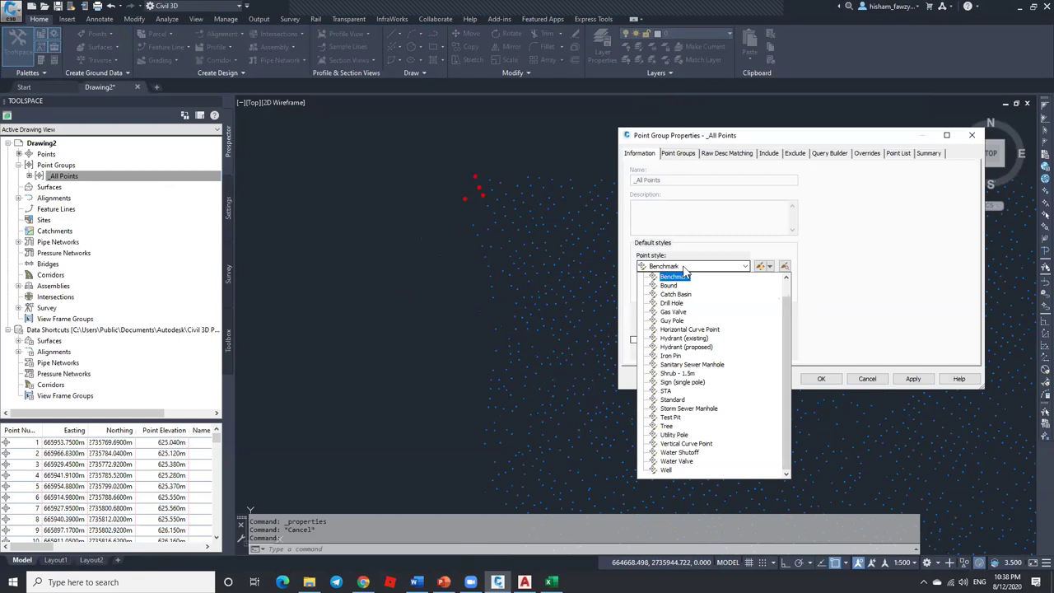
pyautogui.click(675, 294)
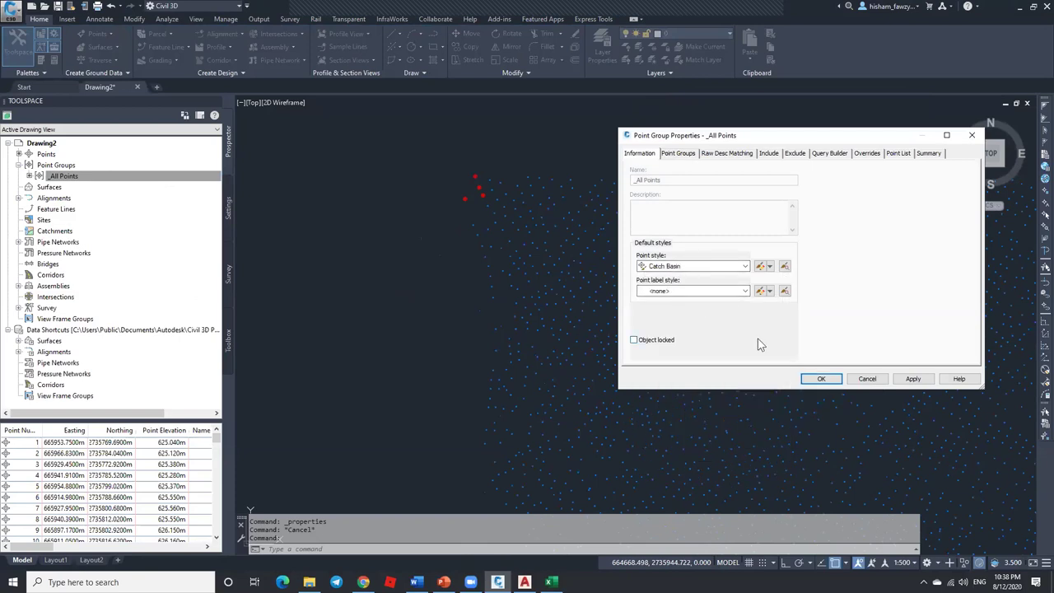
pyautogui.click(821, 378)
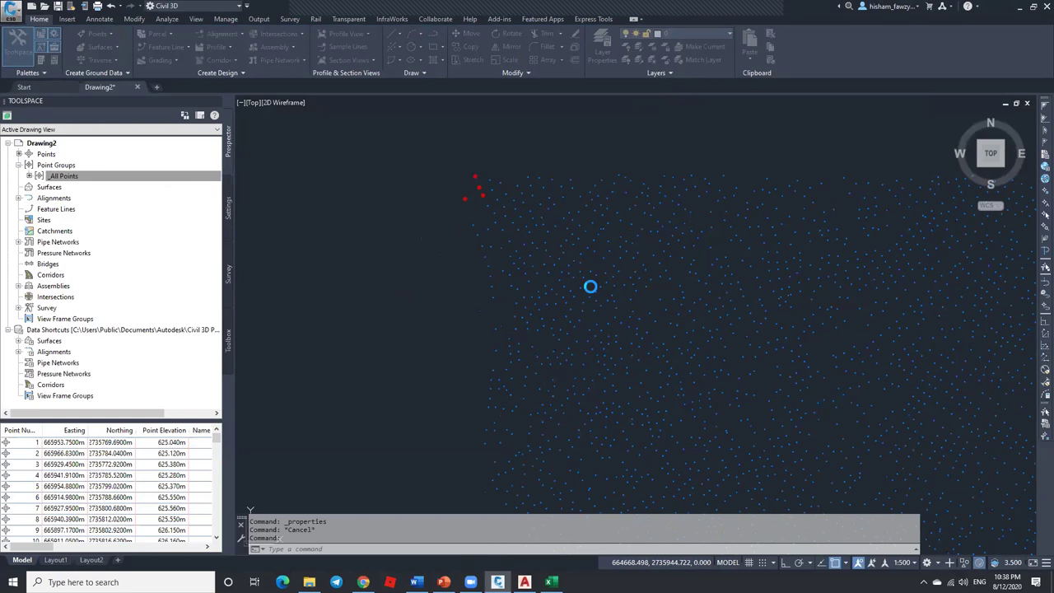
# Step: Zoom in and window-select the four red Drill Hole points
pyautogui.scroll(-5, 596, 220)
pyautogui.scroll(4, 847, 258)
pyautogui.scroll(2, 393, 198)
pyautogui.scroll(4, 392, 198)
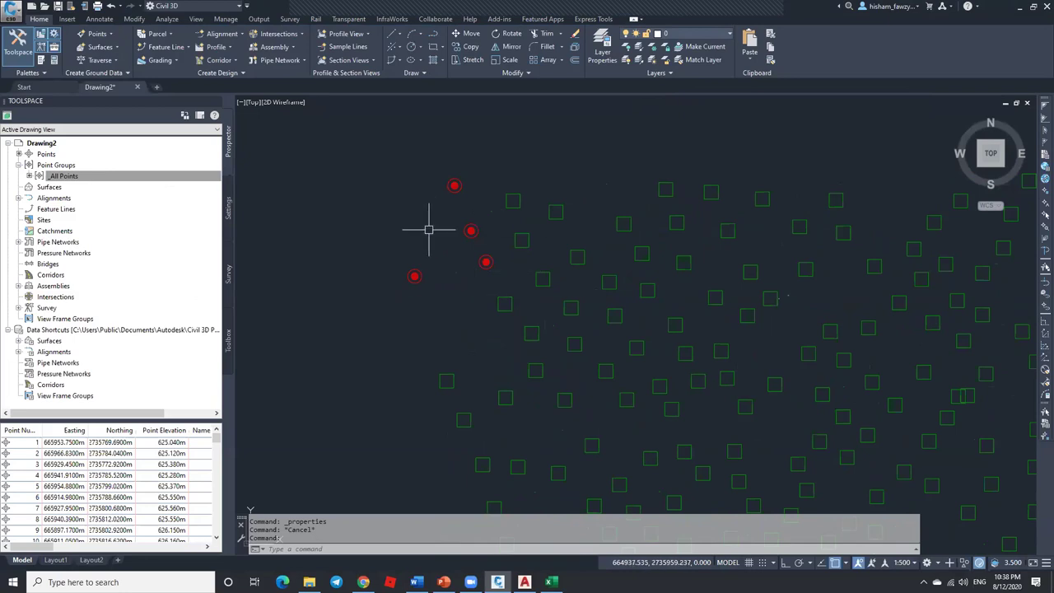
pyautogui.click(371, 148)
pyautogui.click(481, 288)
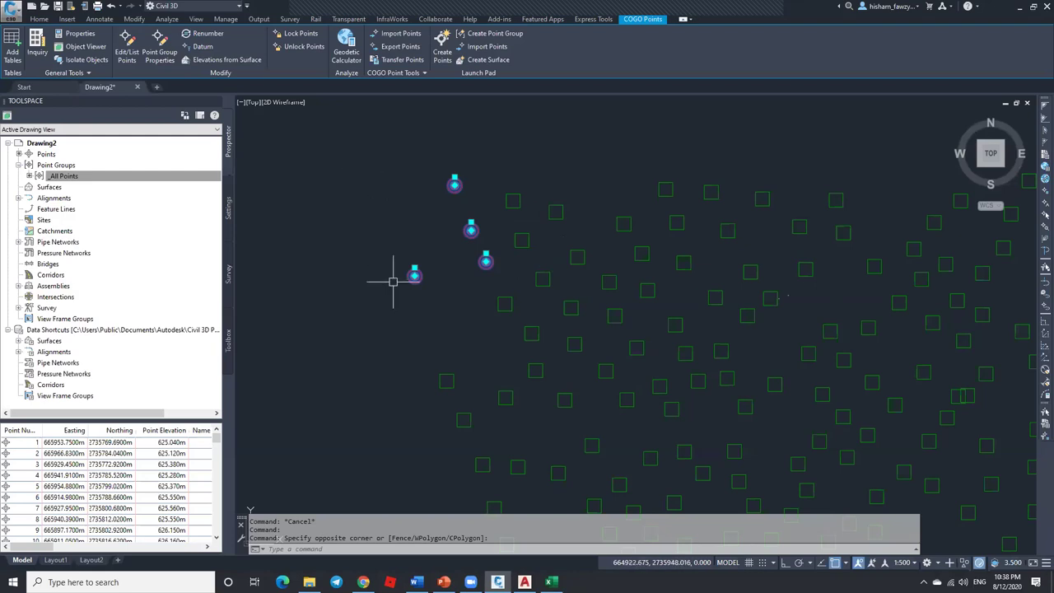
pyautogui.hotkey('ctrl', '1')
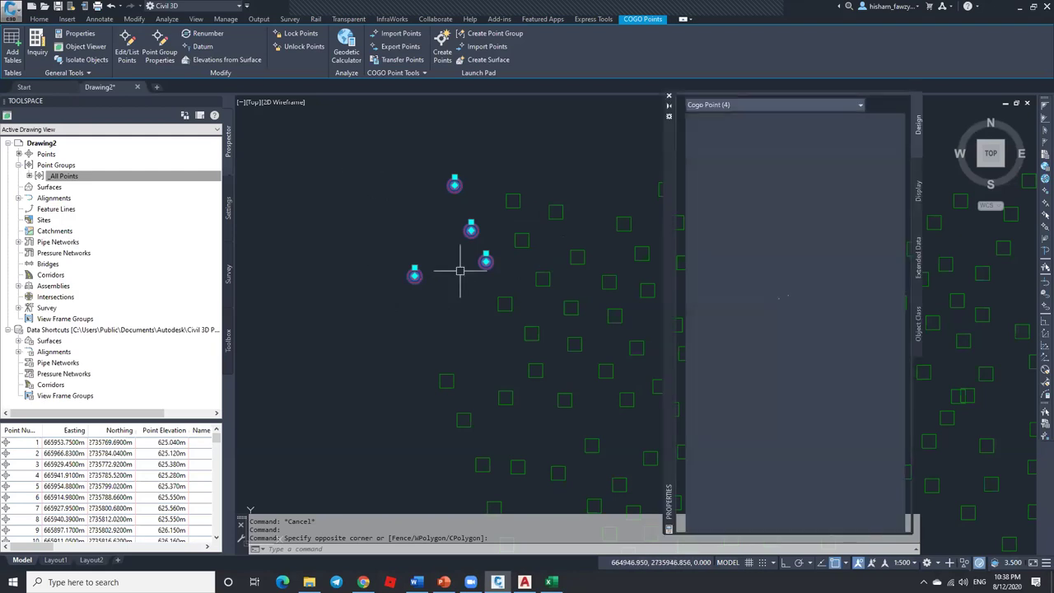
pyautogui.click(838, 176)
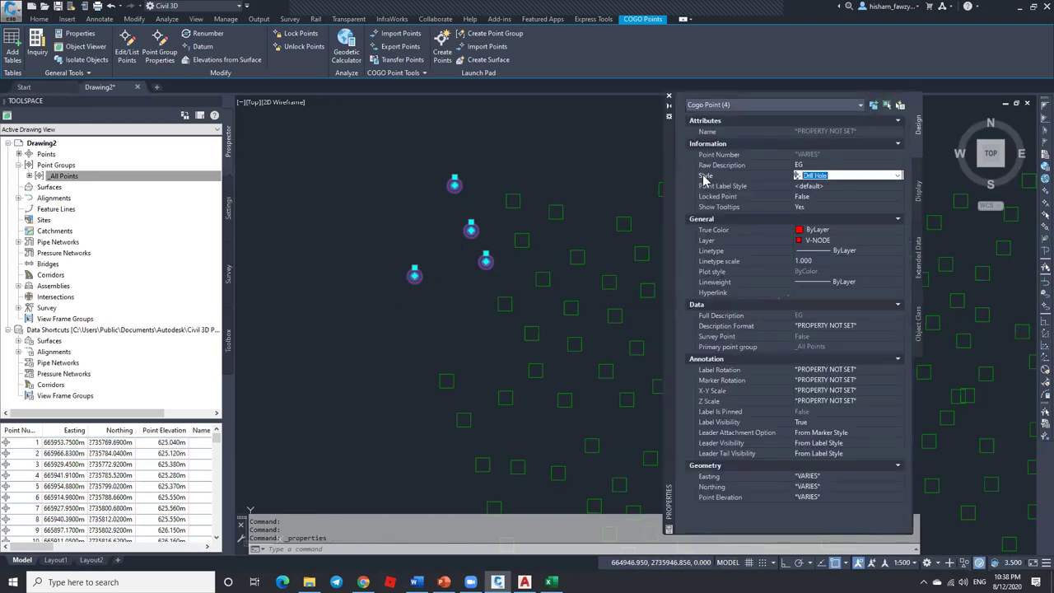
pyautogui.click(841, 179)
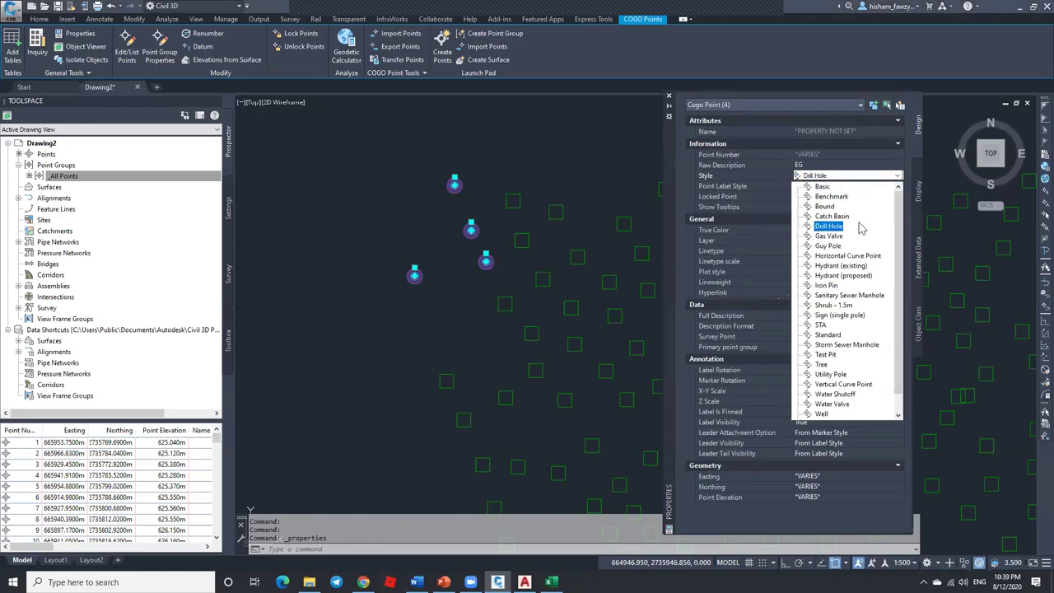
pyautogui.scroll(-1, 856, 247)
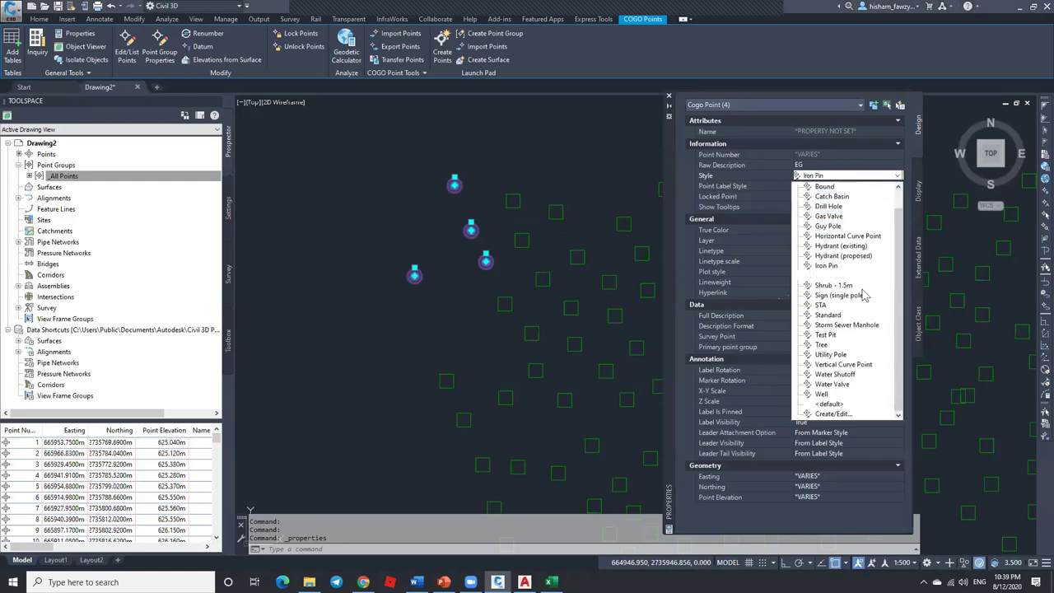
pyautogui.click(830, 405)
pyautogui.click(76, 176)
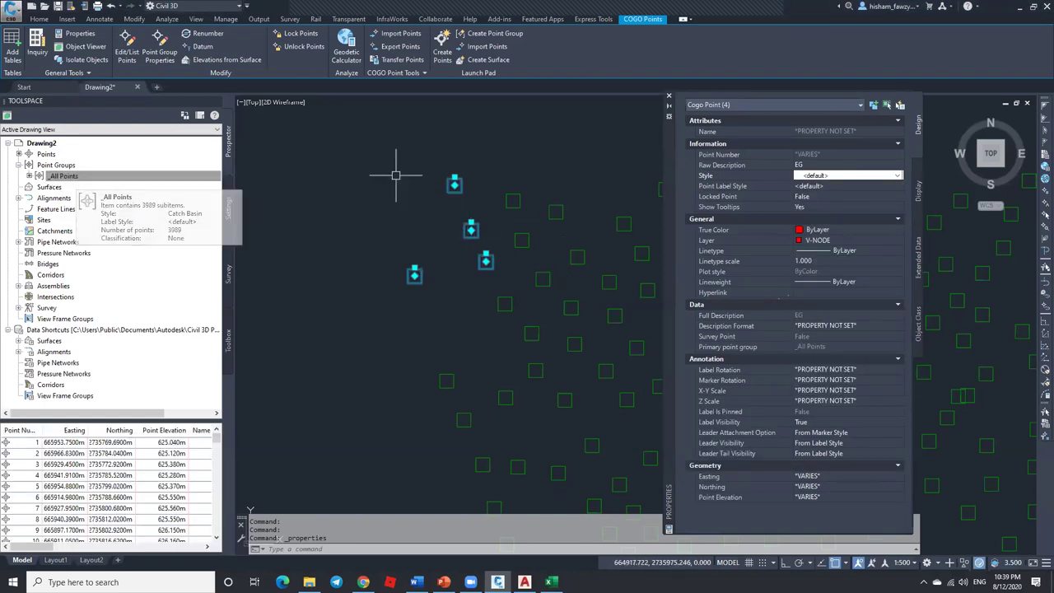
pyautogui.hotkey('ctrl', 'z')
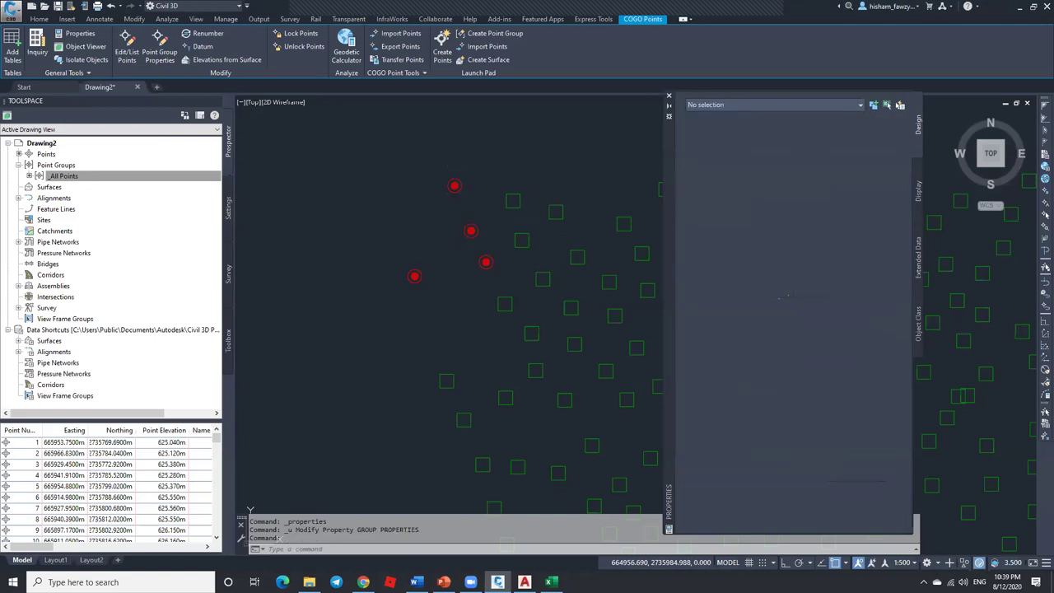
pyautogui.press('Escape')
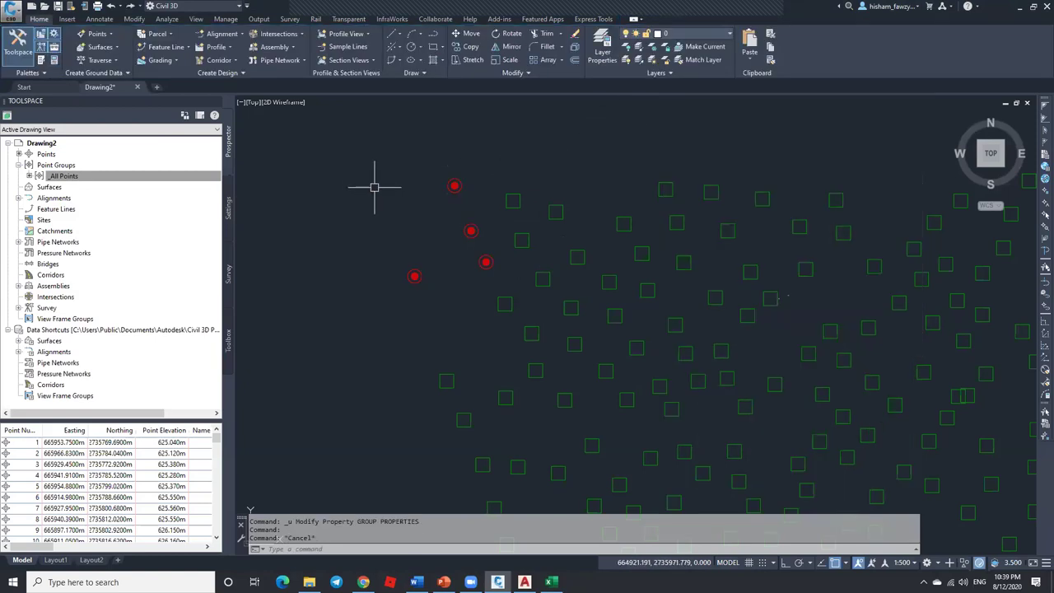
# Step: Enable the Style override in the _All Points Overrides tab and set it to Benchmark
pyautogui.rightClick(98, 173)
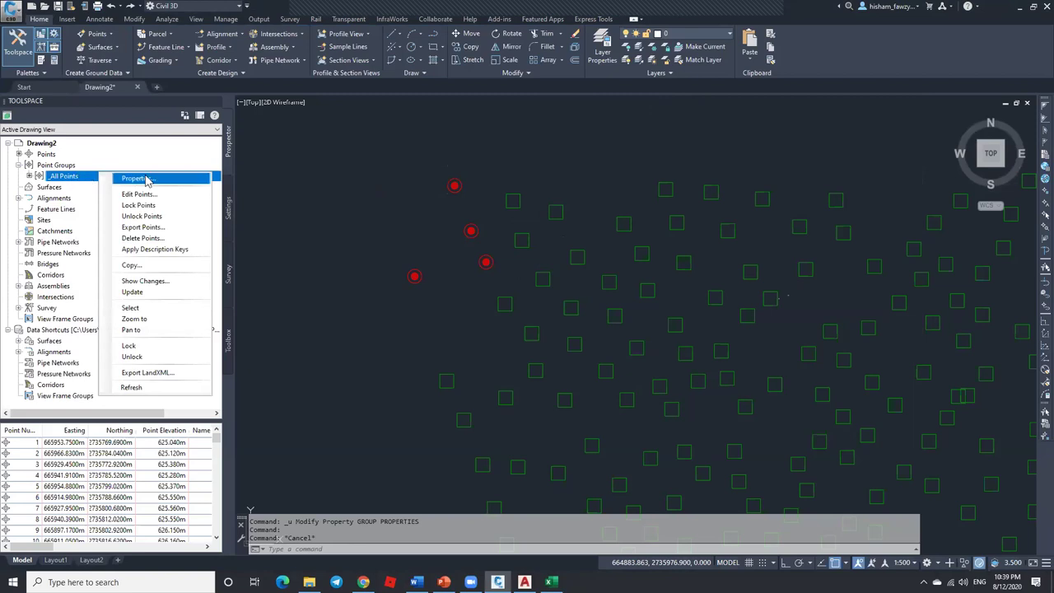
pyautogui.click(159, 180)
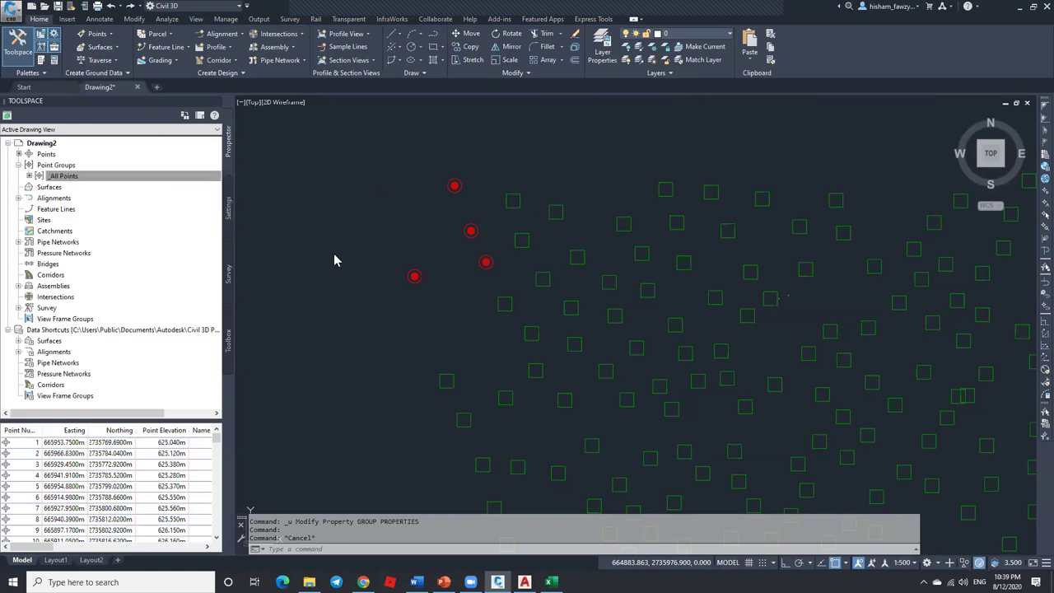
pyautogui.moveTo(883, 138); pyautogui.dragTo(759, 126)
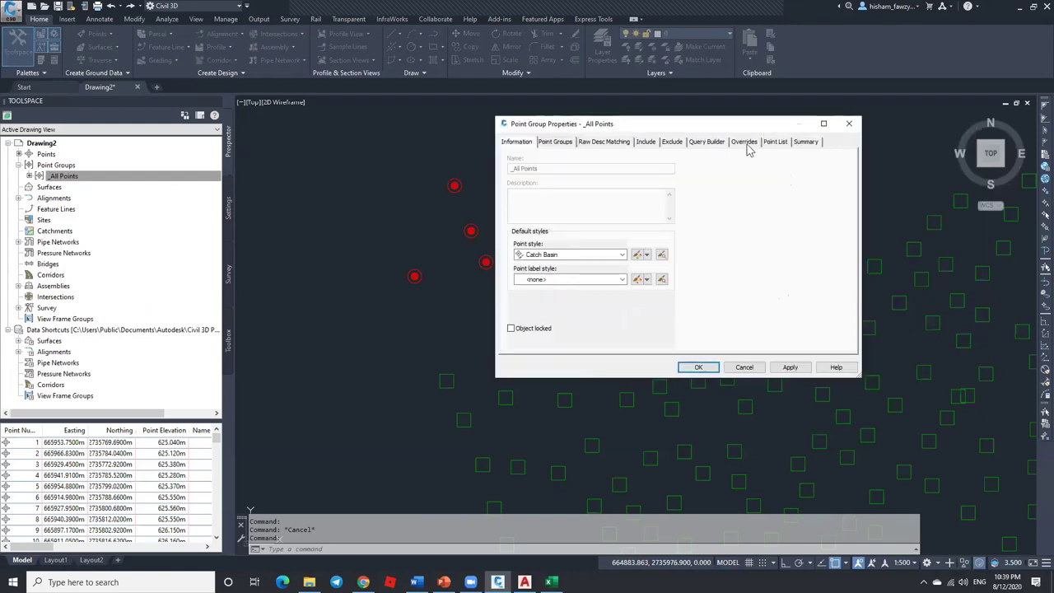
pyautogui.click(743, 142)
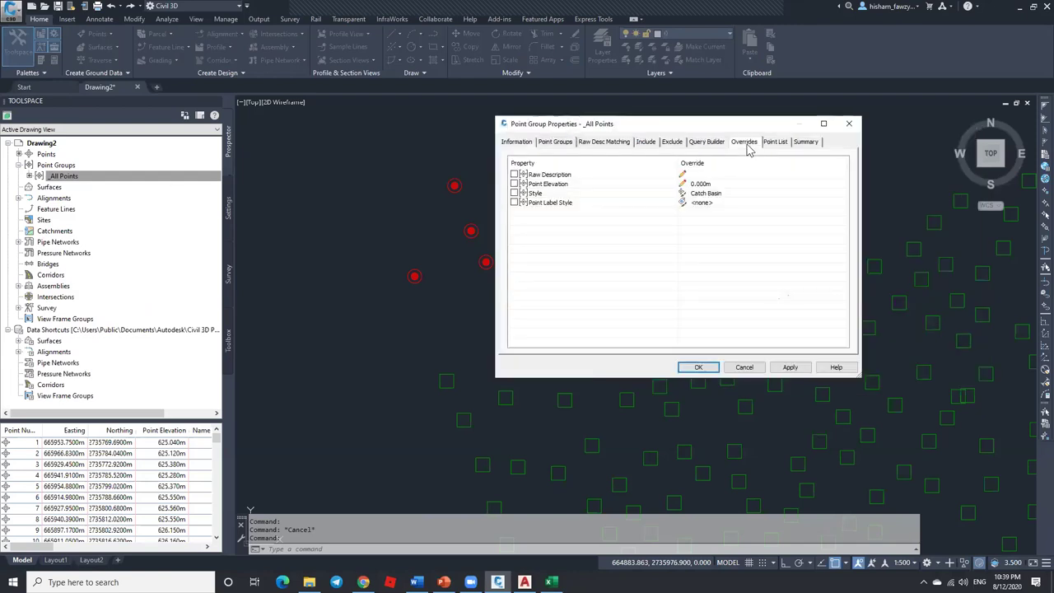
pyautogui.click(514, 193)
pyautogui.click(735, 194)
pyautogui.click(737, 196)
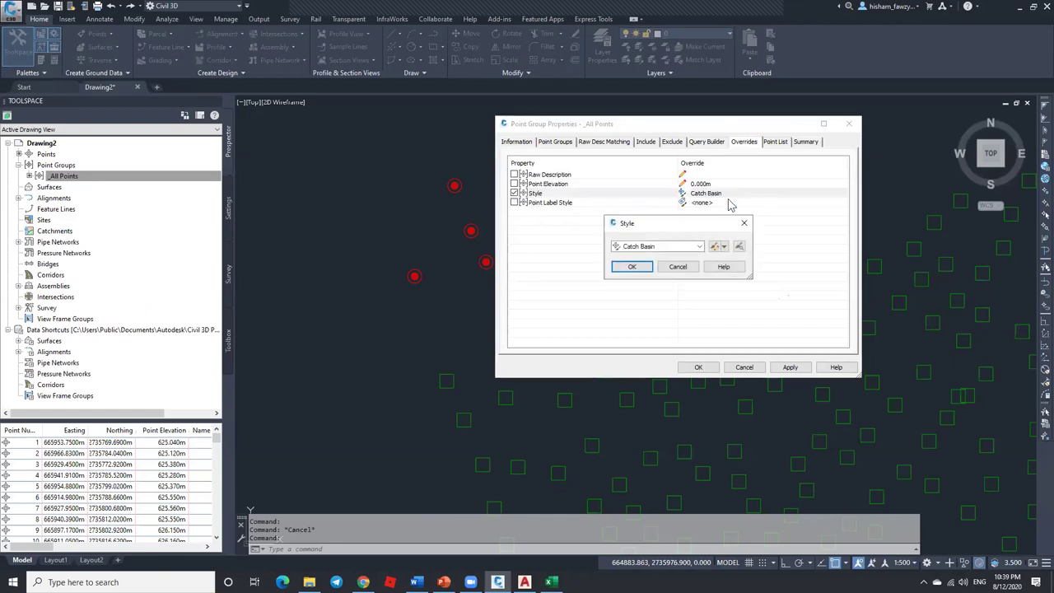
pyautogui.click(670, 246)
pyautogui.click(658, 254)
pyautogui.click(631, 267)
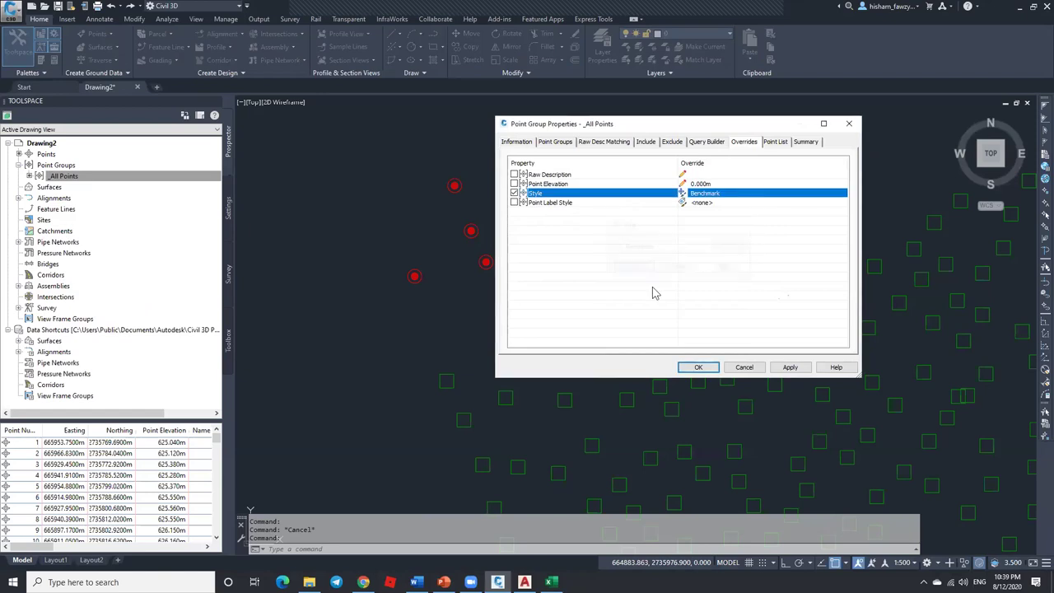
pyautogui.click(696, 367)
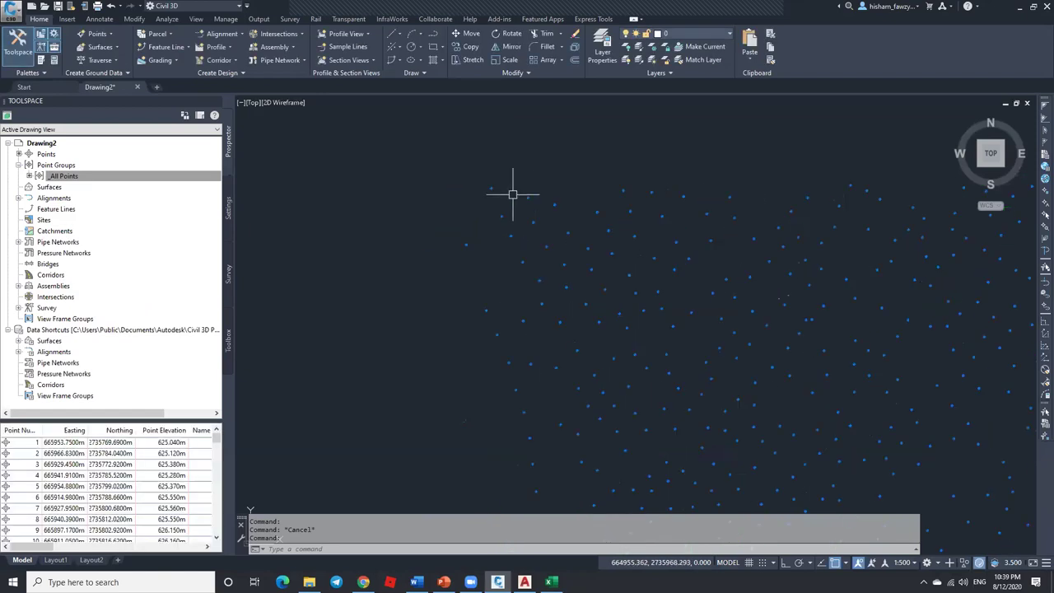
# Step: Select the four top-left points and check their properties
pyautogui.click(511, 167)
pyautogui.click(413, 280)
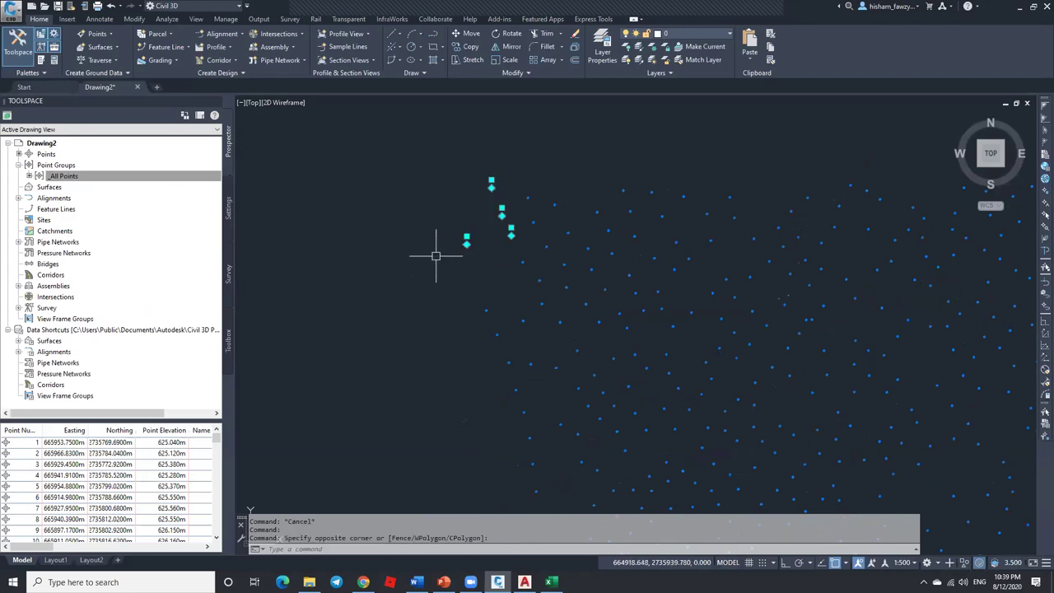
pyautogui.hotkey('ctrl', '1')
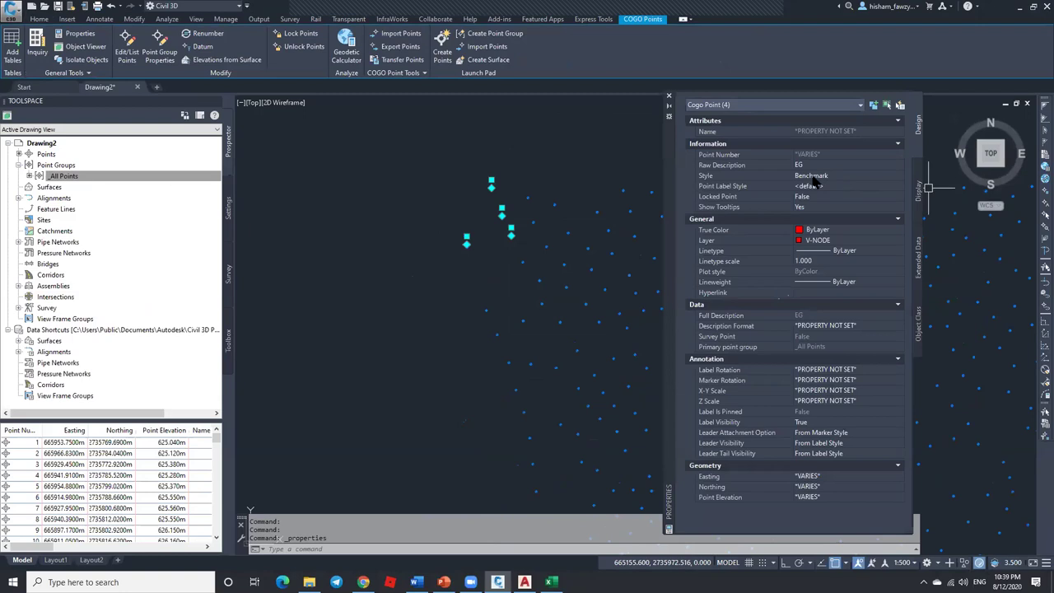
pyautogui.click(668, 96)
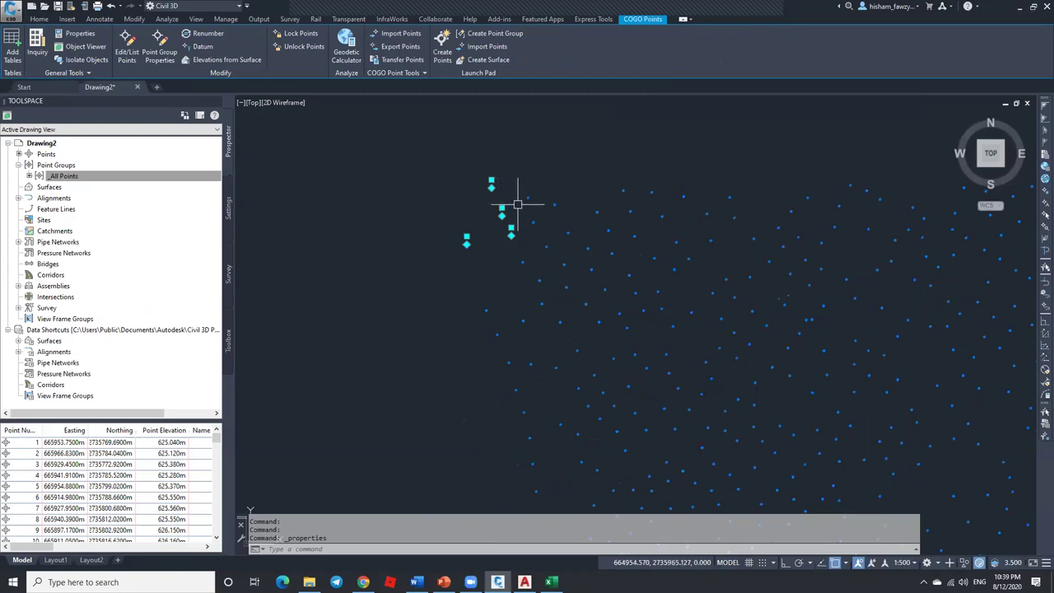
# Step: Turn off the Style override in the _All Points group's Overrides tab
pyautogui.click(95, 176)
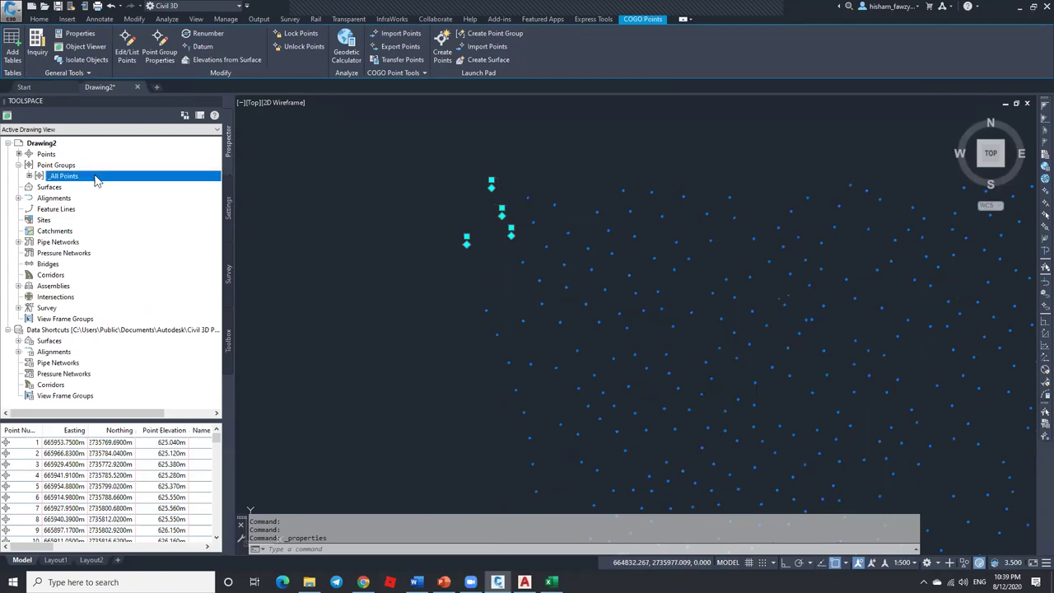
pyautogui.rightClick(128, 176)
pyautogui.click(163, 181)
pyautogui.click(744, 142)
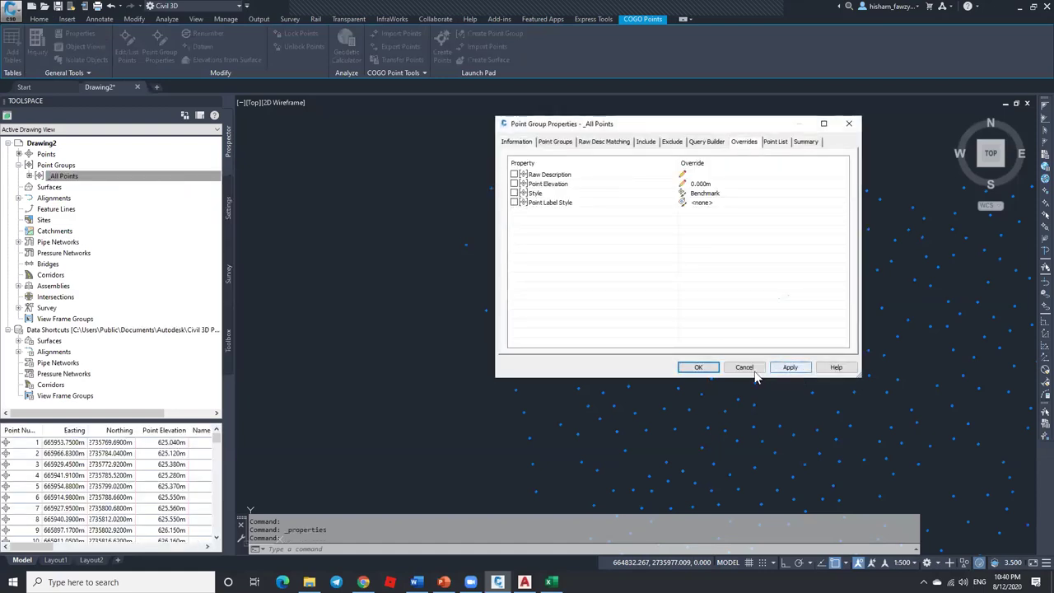
pyautogui.click(688, 367)
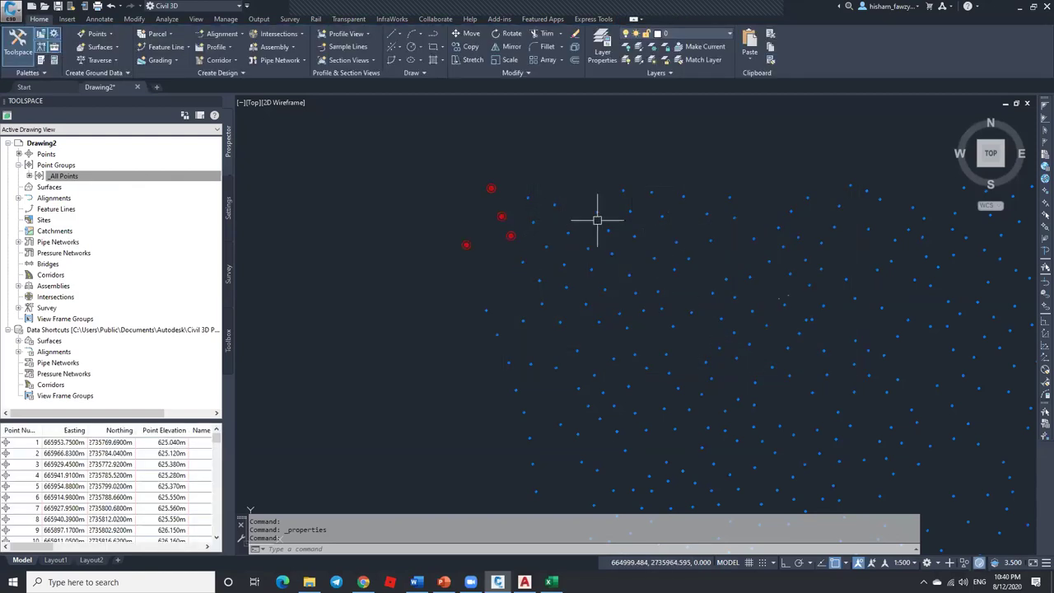
# Step: Set the four outlying points' style to <default> and clear the selection
pyautogui.click(517, 174)
pyautogui.click(442, 253)
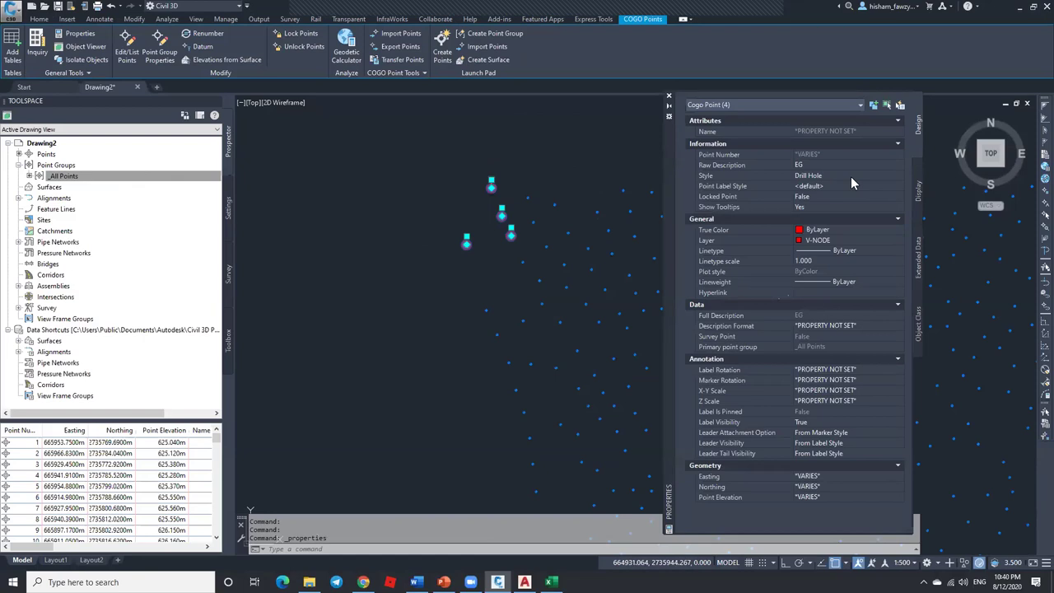
pyautogui.click(846, 171)
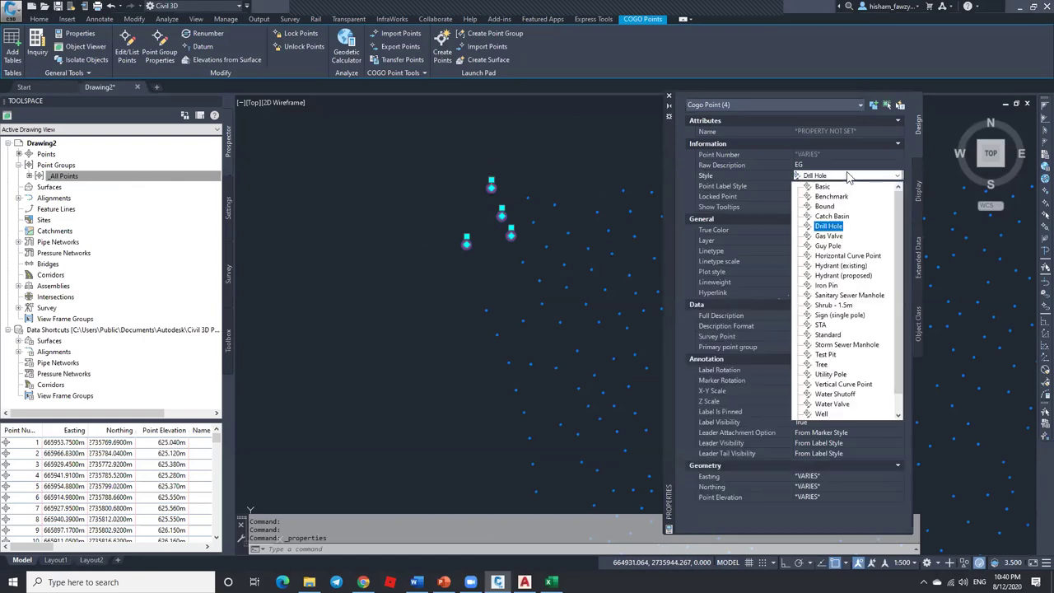
pyautogui.click(828, 404)
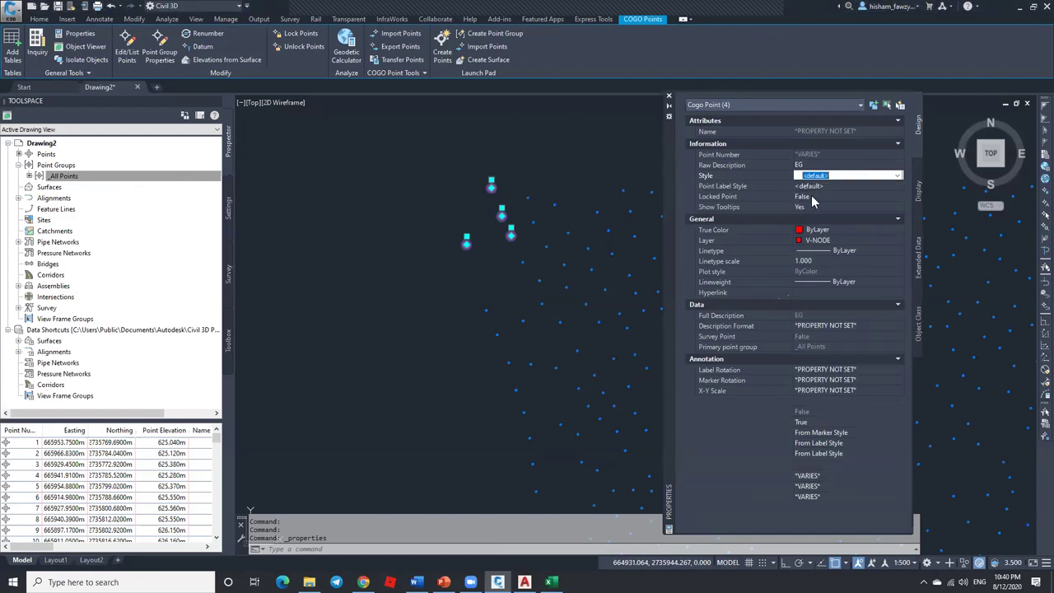
pyautogui.click(669, 100)
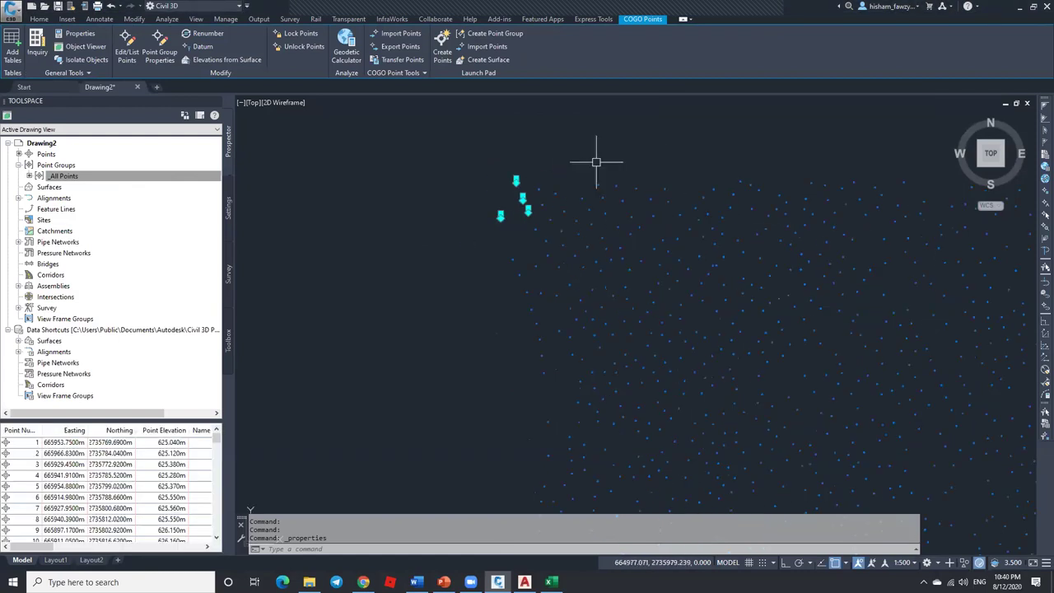
pyautogui.press('Escape')
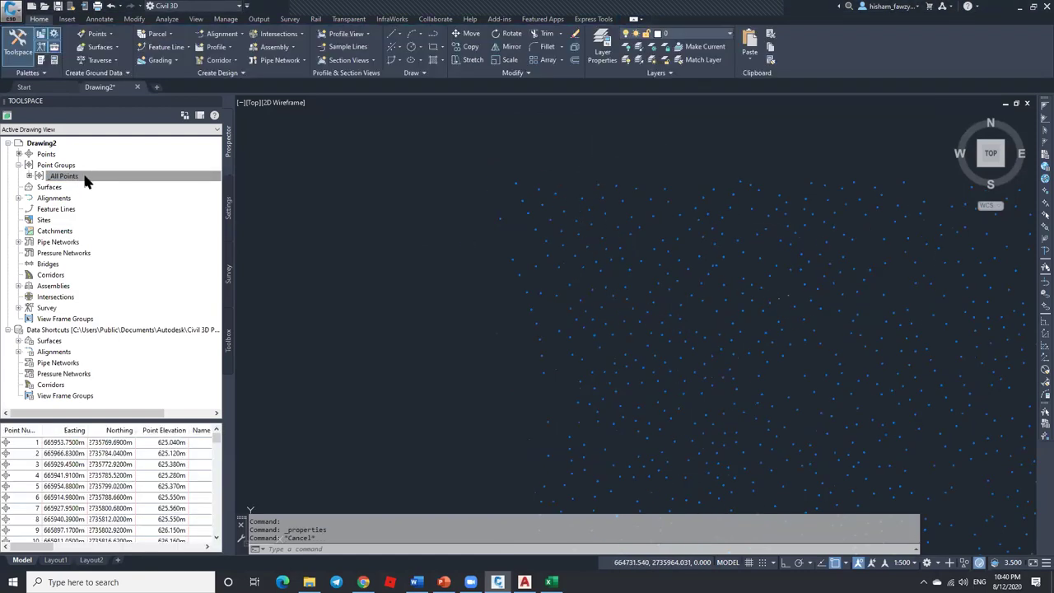
pyautogui.rightClick(89, 178)
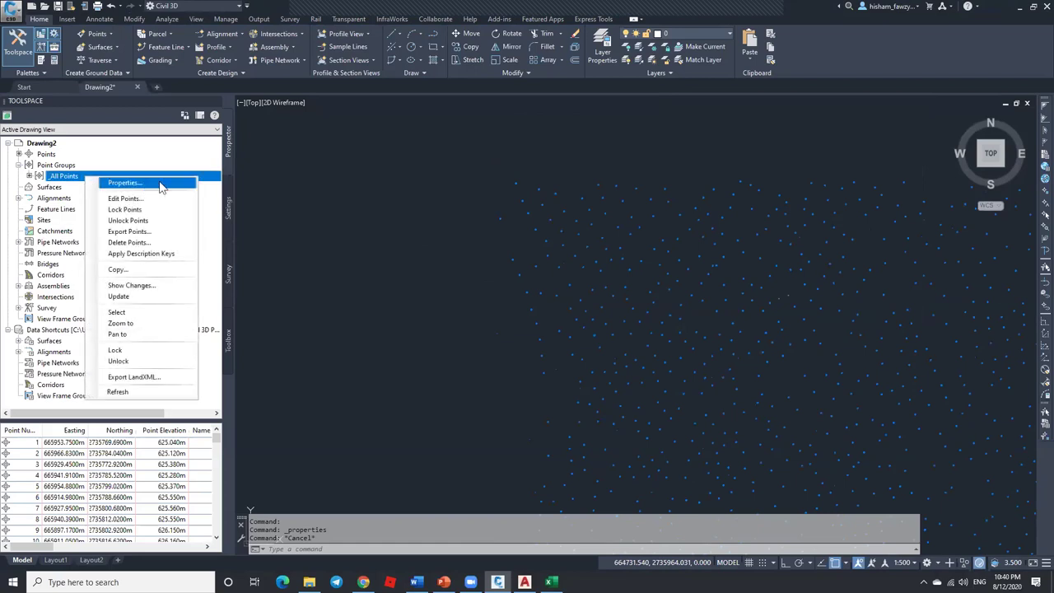
pyautogui.click(123, 182)
pyautogui.click(744, 142)
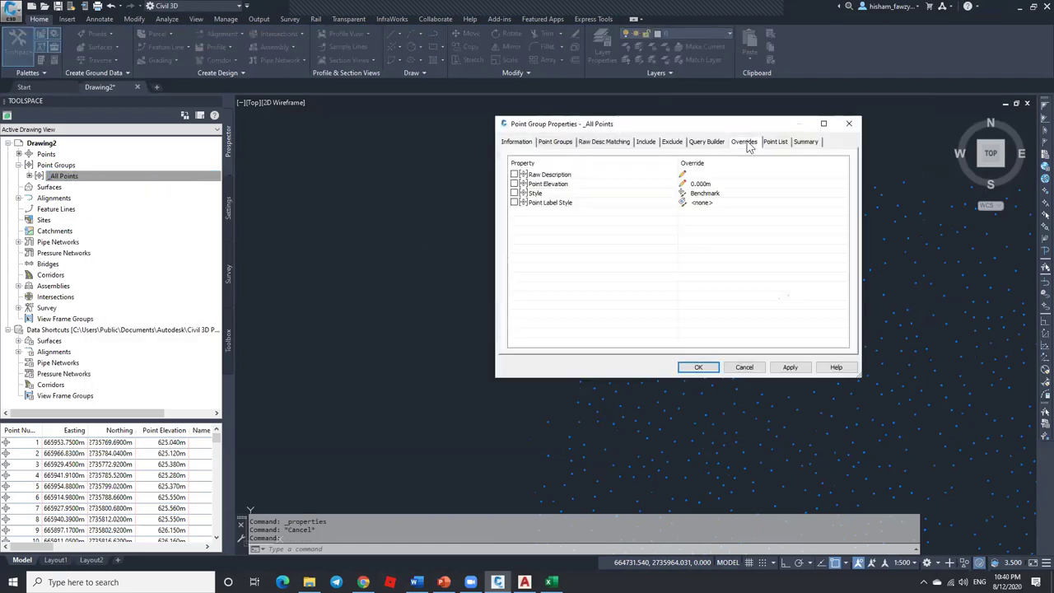
pyautogui.click(514, 193)
pyautogui.click(730, 194)
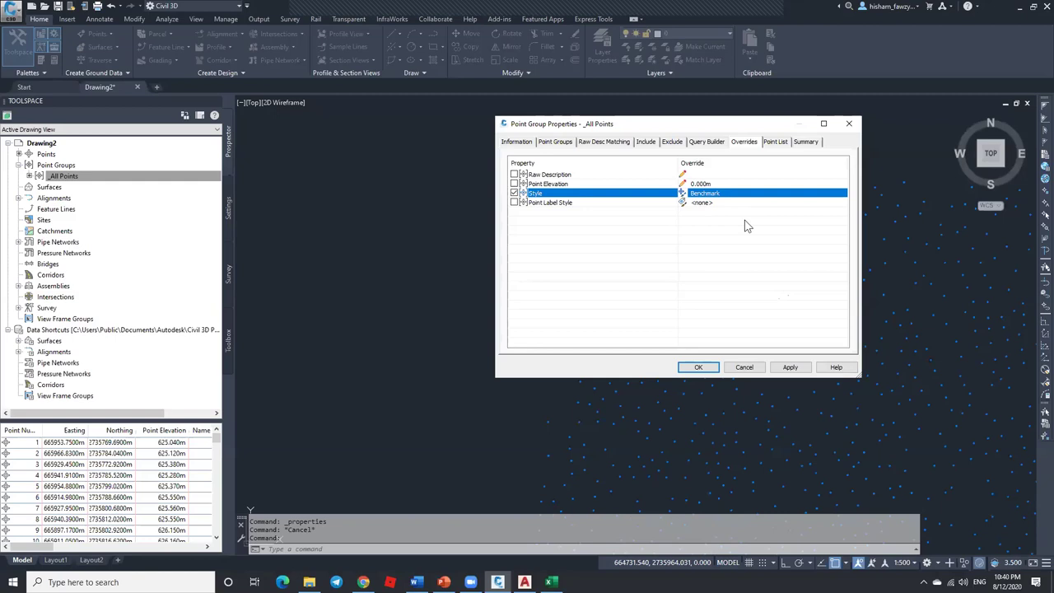
pyautogui.click(742, 368)
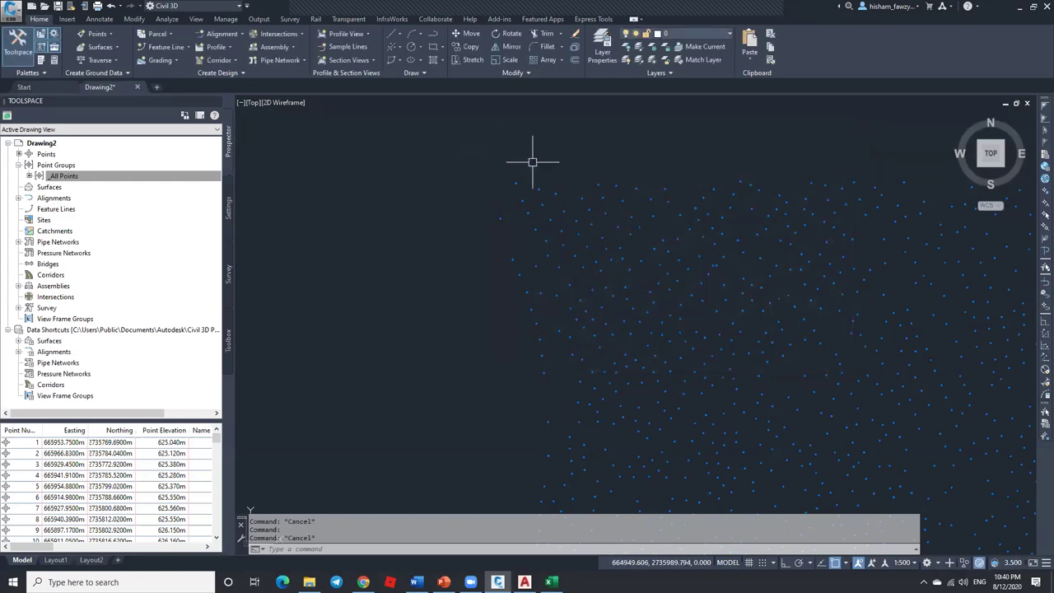
pyautogui.scroll(-3, 631, 176)
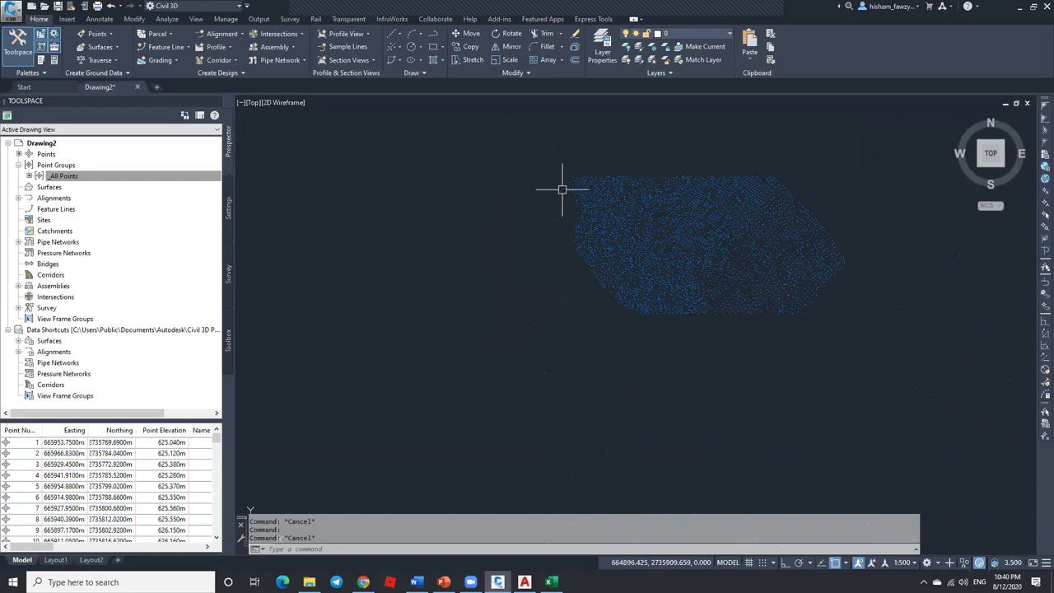
# Step: In _All Points properties, pick the Benchmark point style from a point in the drawing
pyautogui.rightClick(92, 180)
pyautogui.click(168, 190)
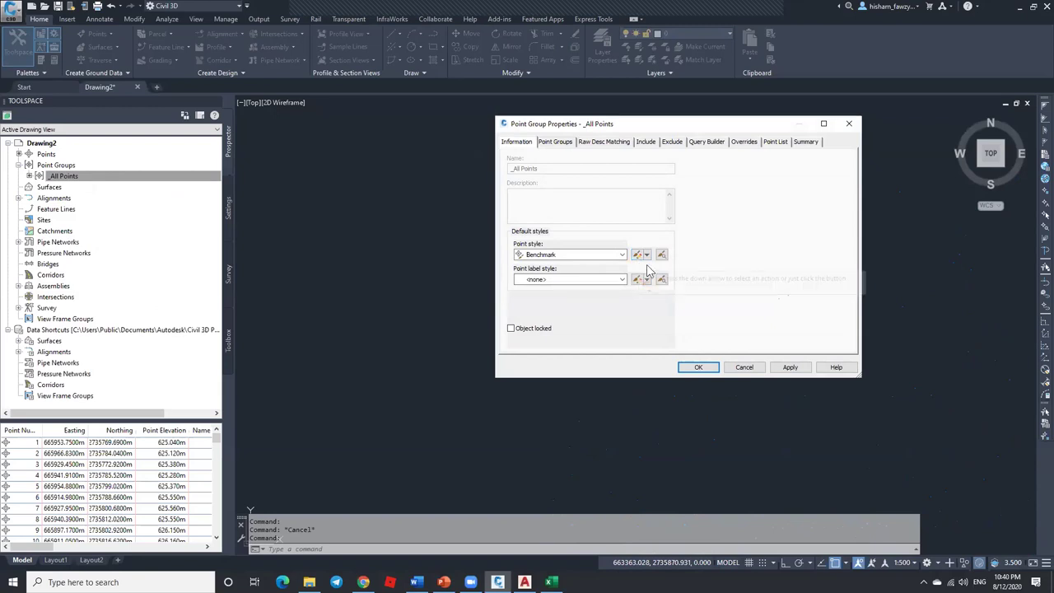
pyautogui.click(647, 256)
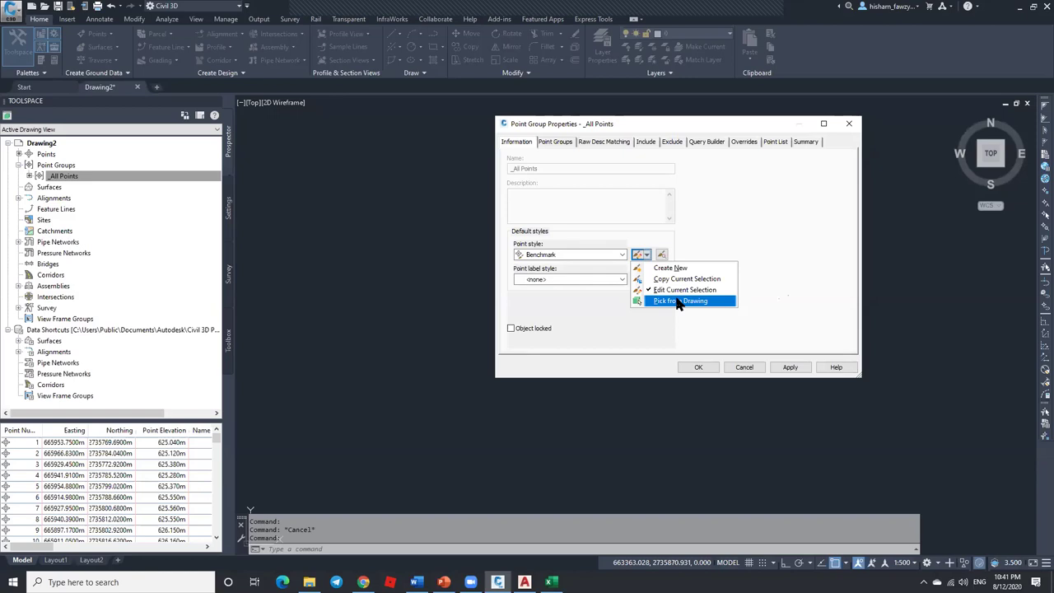
pyautogui.click(677, 301)
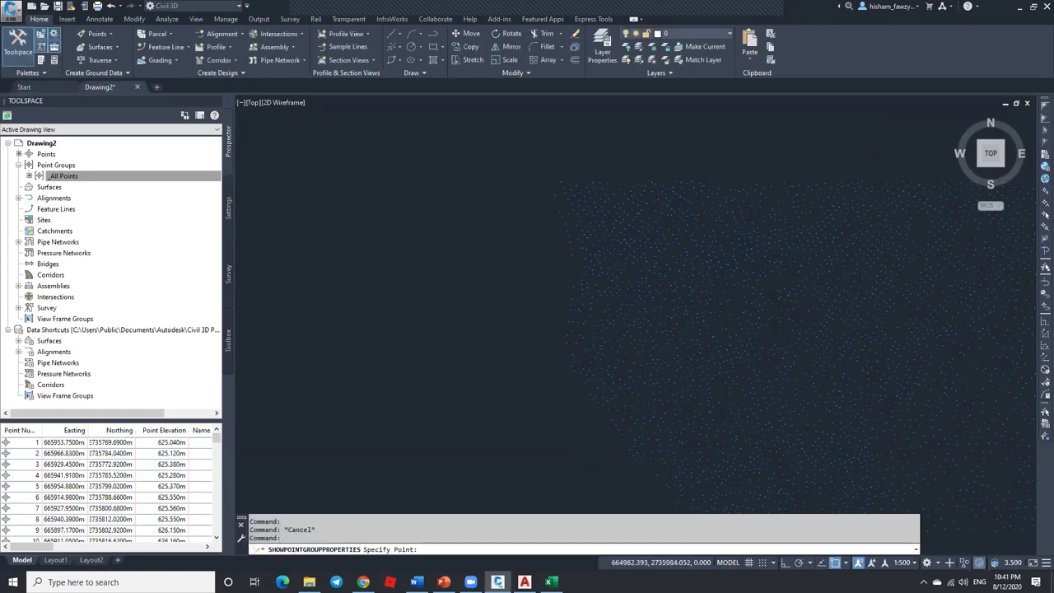
pyautogui.scroll(2, 614, 231)
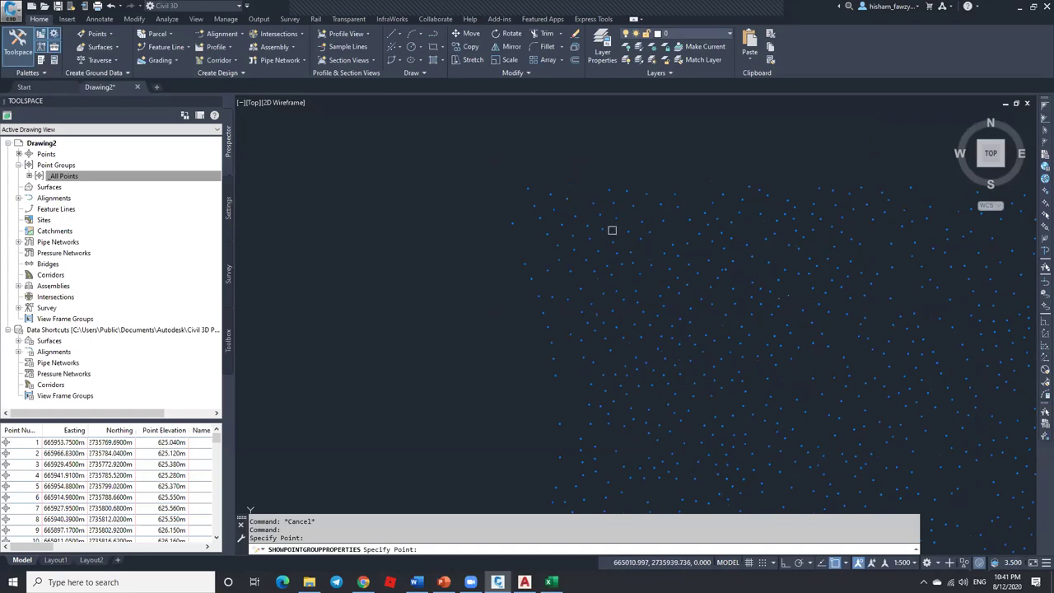
pyautogui.click(612, 231)
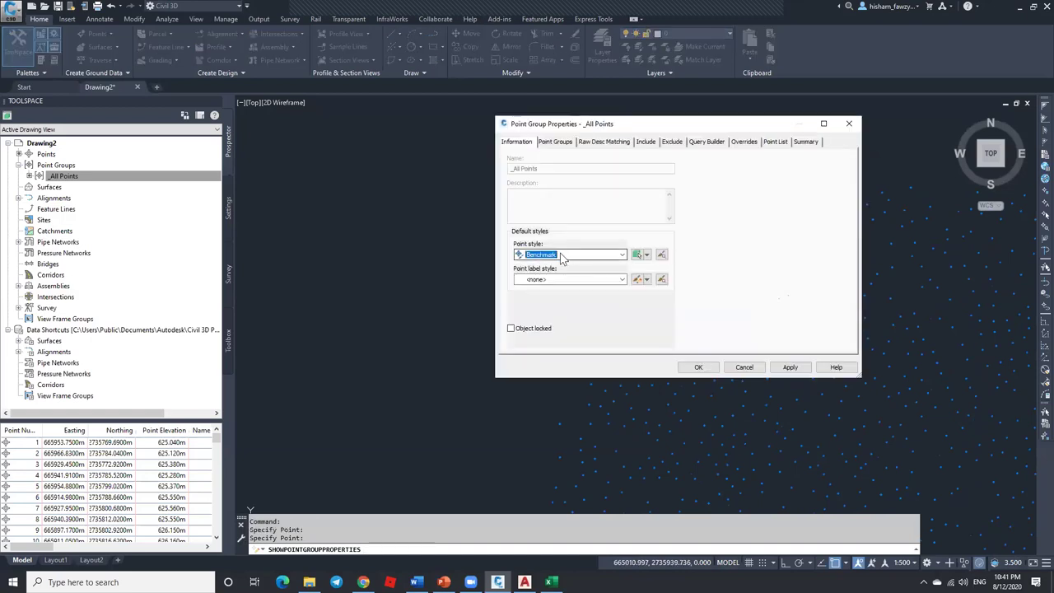
pyautogui.click(646, 255)
pyautogui.click(647, 255)
# Step: Open the Benchmark style editor and review its name, creator, creation date and description
pyautogui.click(659, 290)
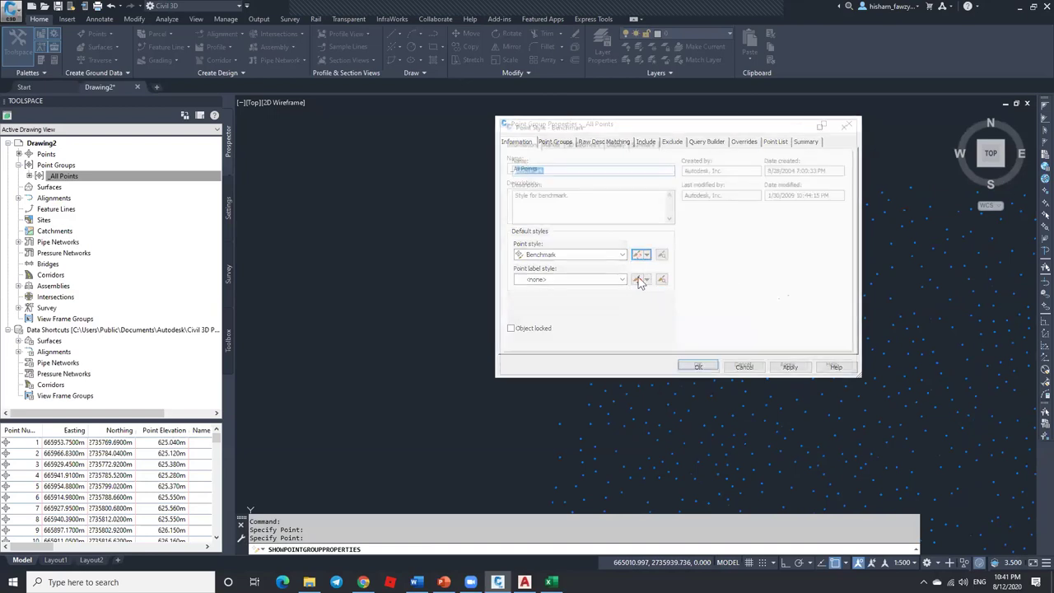
pyautogui.moveTo(625, 124); pyautogui.dragTo(520, 152)
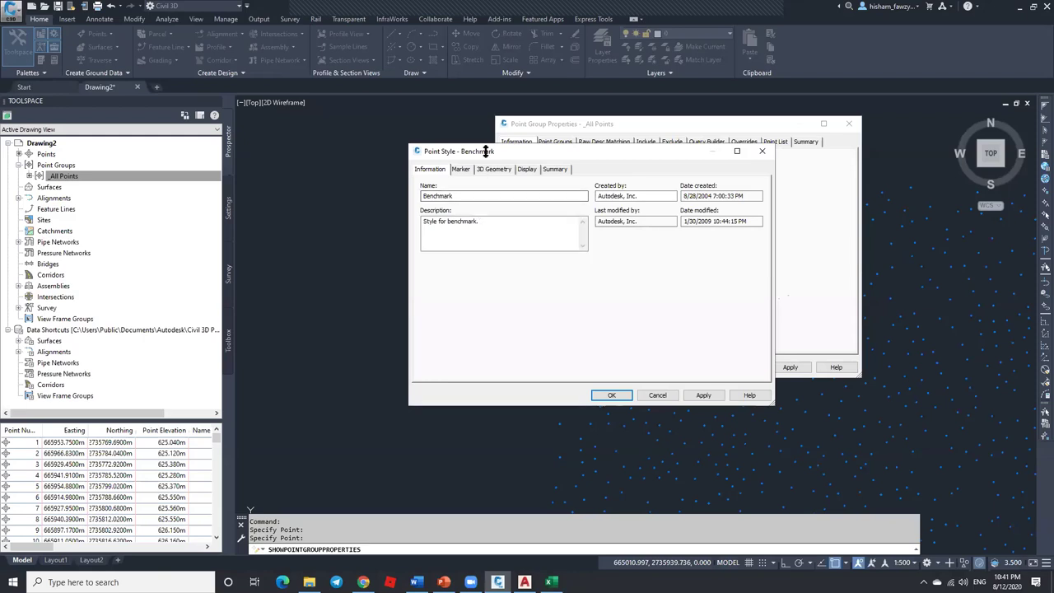
pyautogui.moveTo(490, 156); pyautogui.dragTo(518, 167)
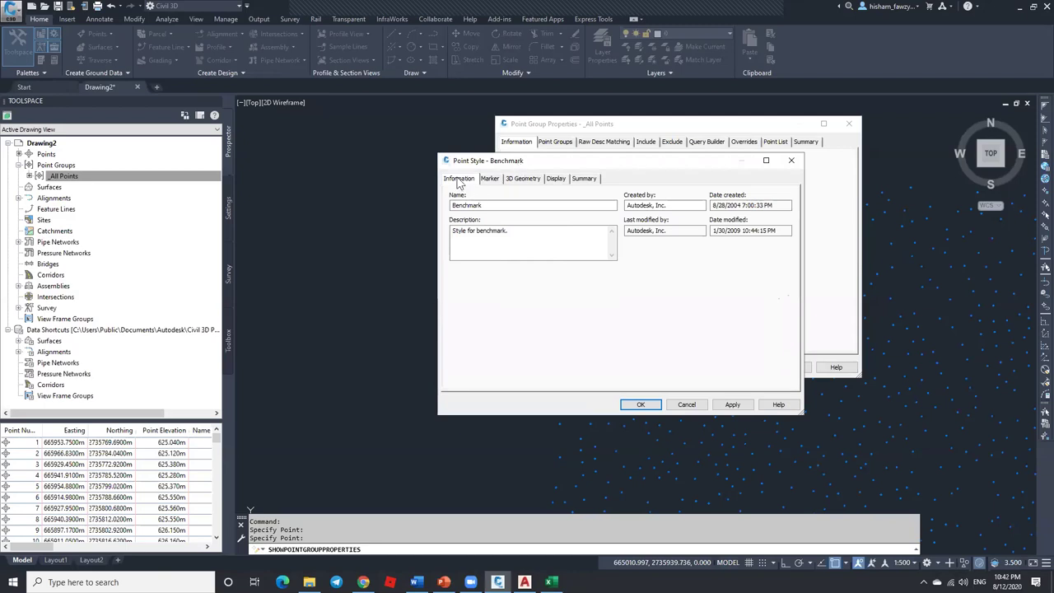
pyautogui.doubleClick(492, 204)
pyautogui.click(668, 205)
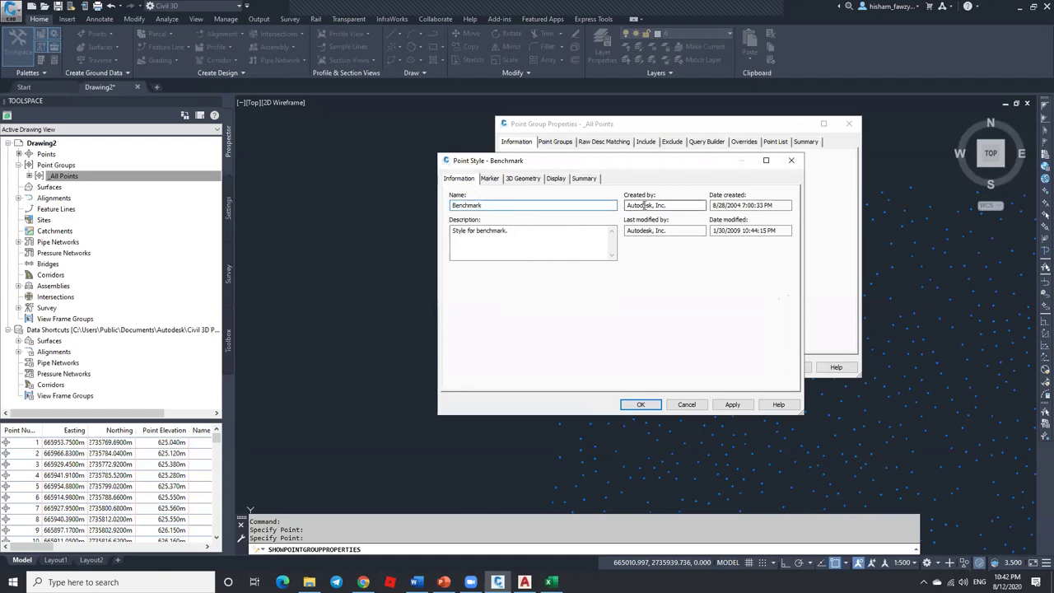
pyautogui.moveTo(668, 205); pyautogui.dragTo(593, 205)
pyautogui.moveTo(713, 205); pyautogui.dragTo(758, 204)
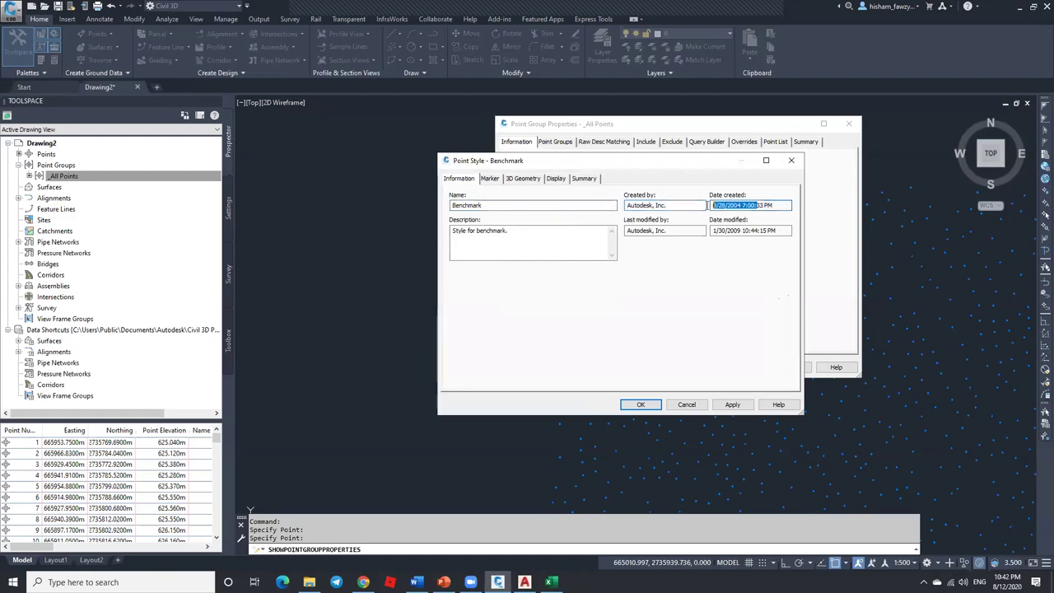
pyautogui.click(568, 246)
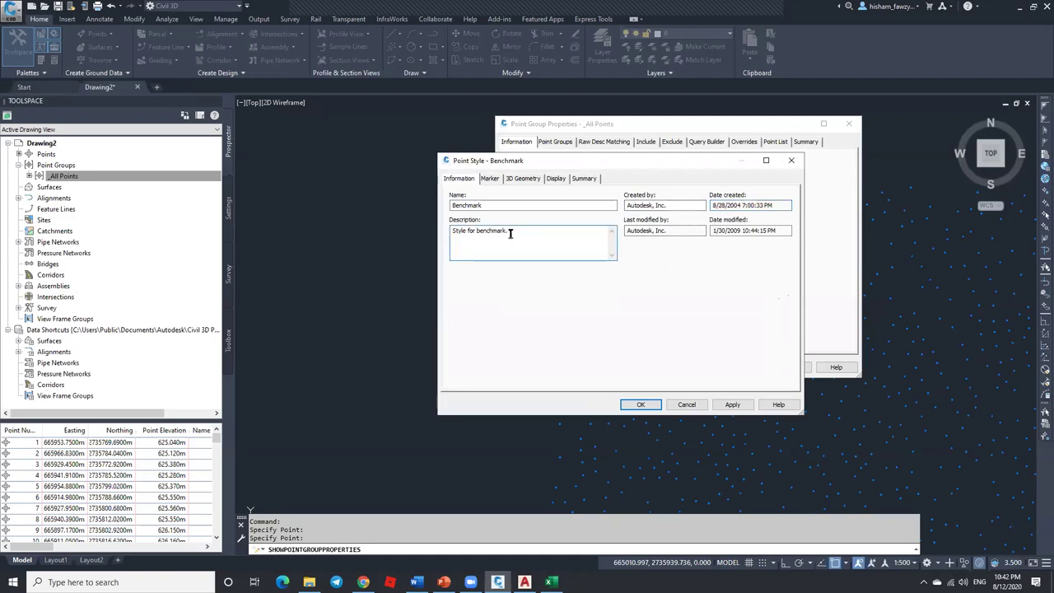
# Step: On the Benchmark style's Marker tab, try an AutoCAD point, then a custom tick with square and circle, and settle on an AutoCAD BLOCK symbol
pyautogui.click(491, 180)
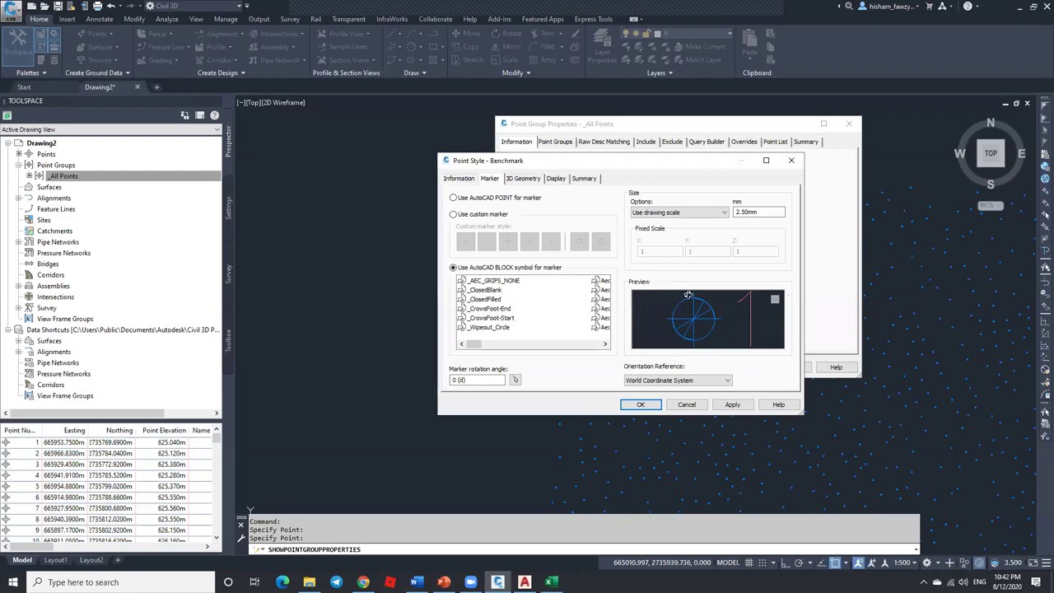
pyautogui.click(488, 198)
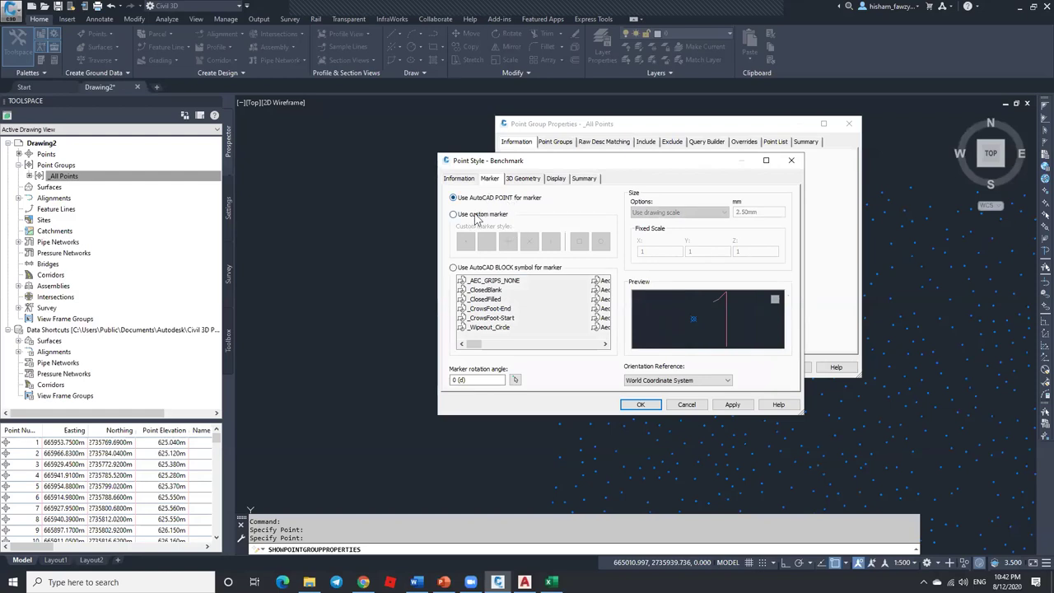
pyautogui.click(476, 216)
pyautogui.click(549, 241)
pyautogui.click(578, 241)
pyautogui.click(600, 241)
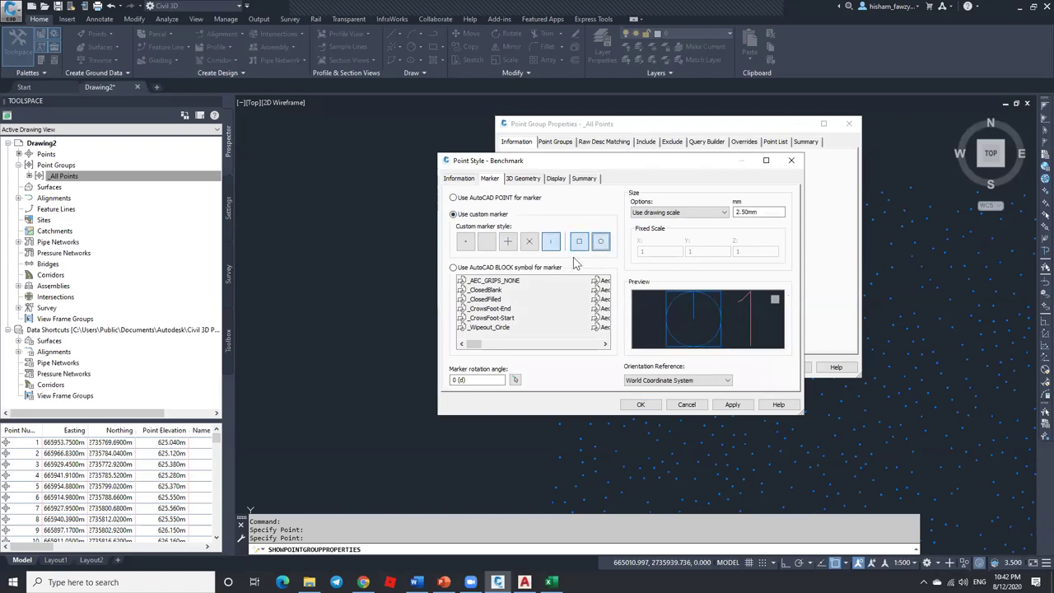
pyautogui.click(472, 268)
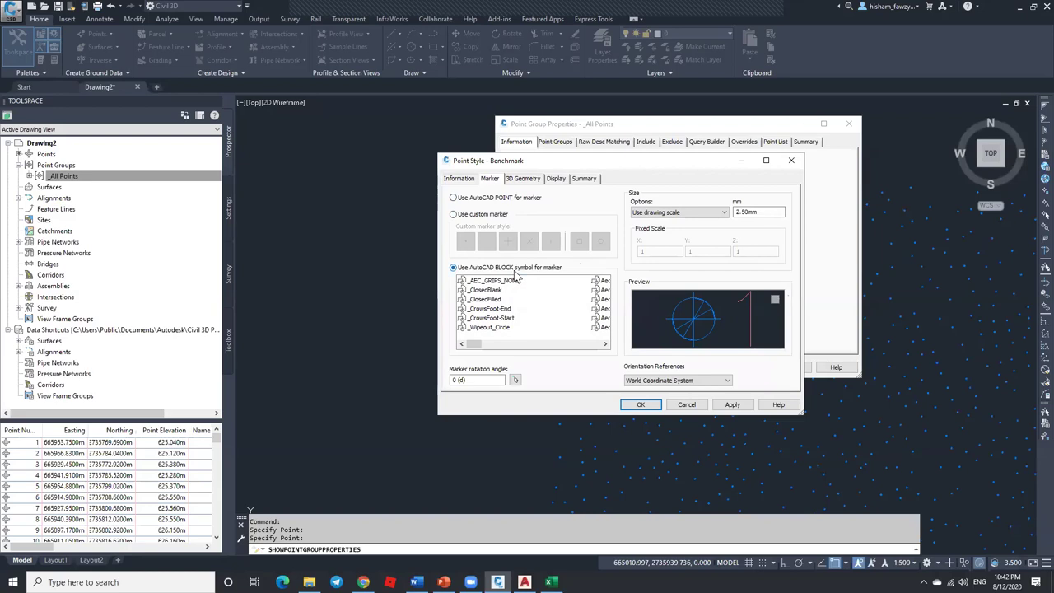
pyautogui.moveTo(475, 344)
pyautogui.mouseDown()
pyautogui.moveTo(589, 348)
pyautogui.moveTo(465, 348)
pyautogui.mouseUp()
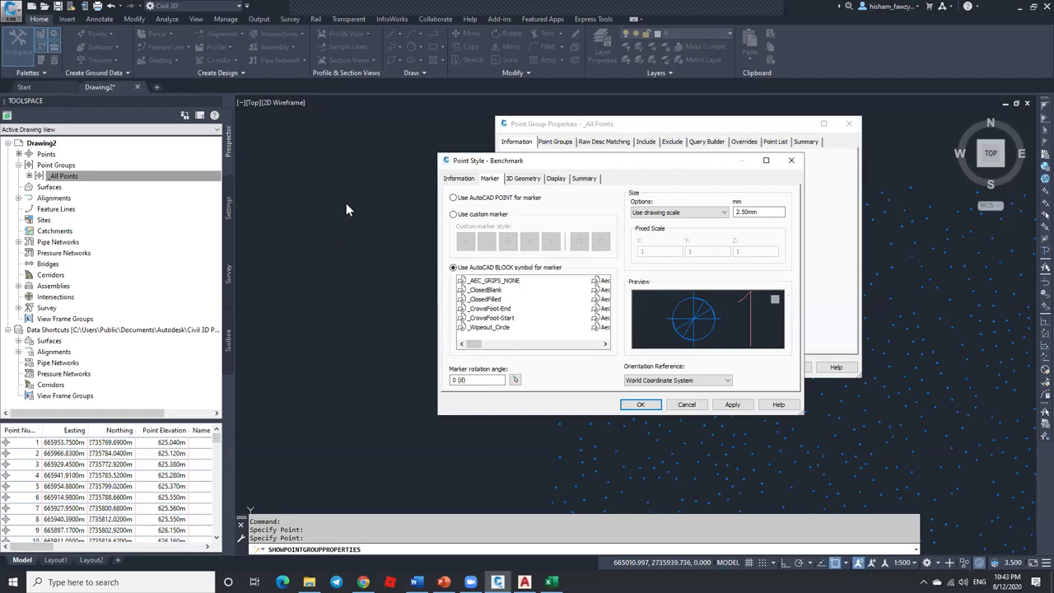
# Step: Scroll through the Benchmark style's AutoCAD BLOCK marker symbols, then show its 3D Geometry settings
pyautogui.moveTo(474, 344); pyautogui.dragTo(565, 343)
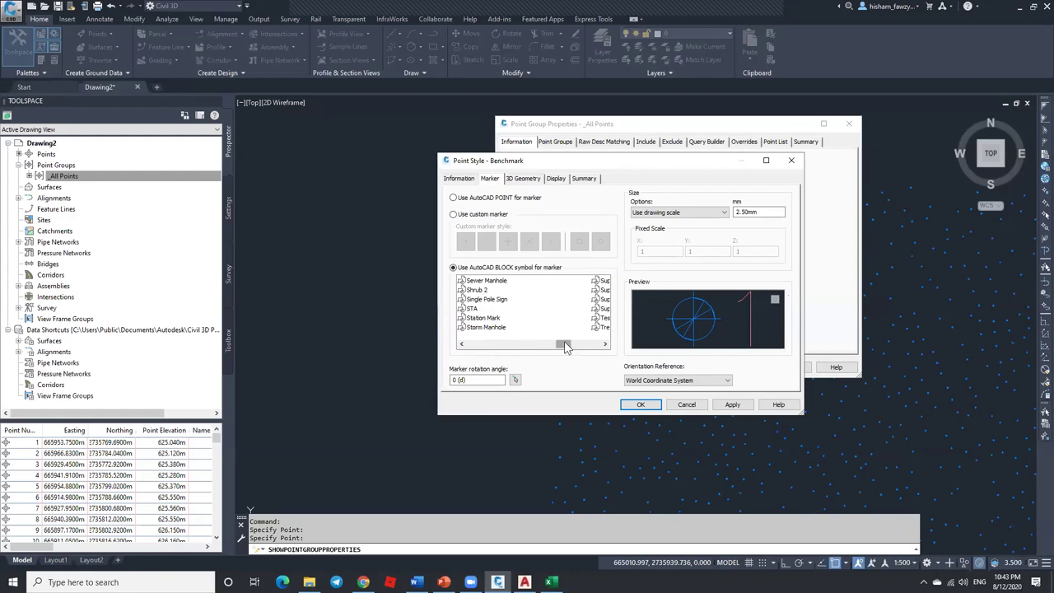
pyautogui.moveTo(565, 345); pyautogui.dragTo(595, 344)
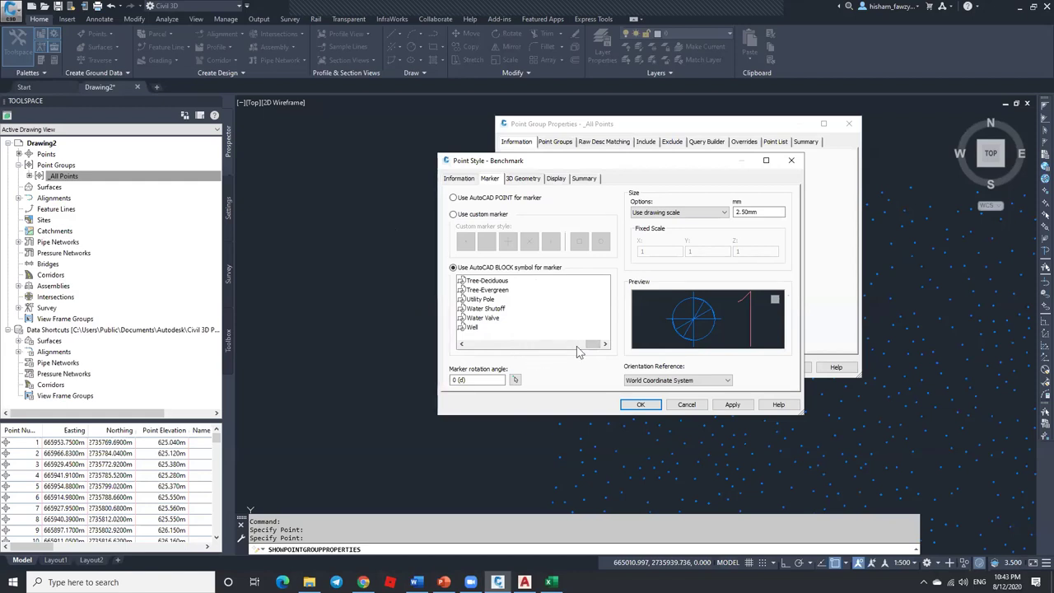
pyautogui.scroll(3, 535, 313)
pyautogui.click(524, 179)
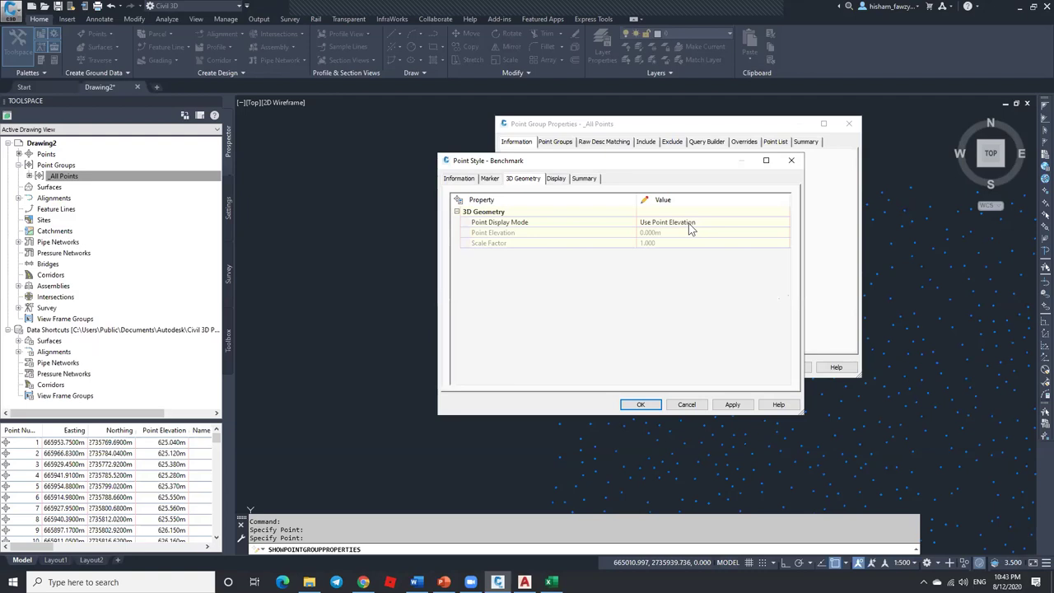
# Step: Review the Benchmark style's display components for the Plan and Section view directions
pyautogui.click(556, 179)
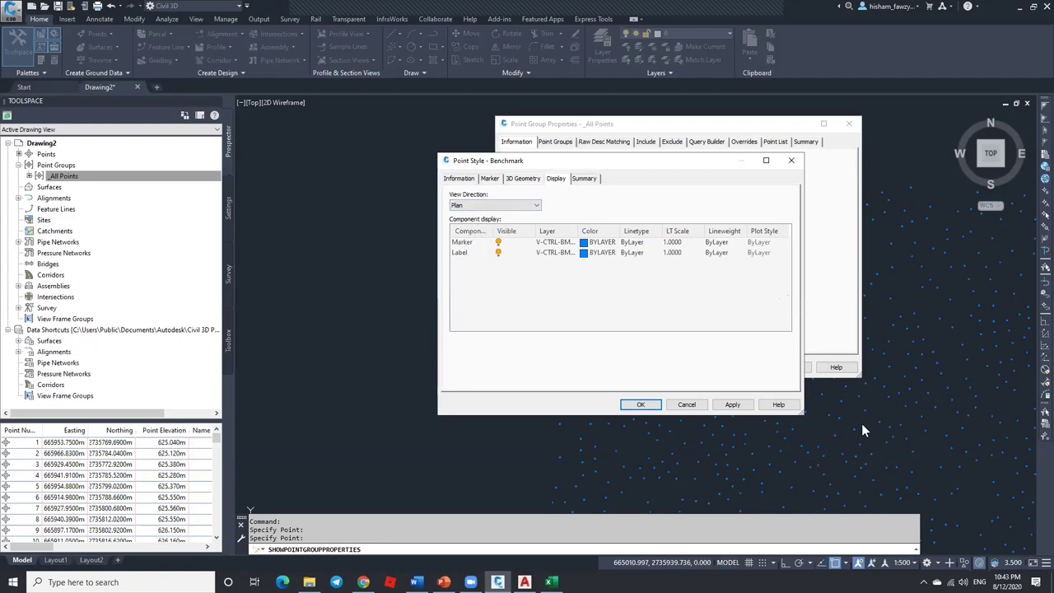
pyautogui.click(508, 207)
pyautogui.click(509, 207)
pyautogui.click(522, 206)
pyautogui.click(475, 238)
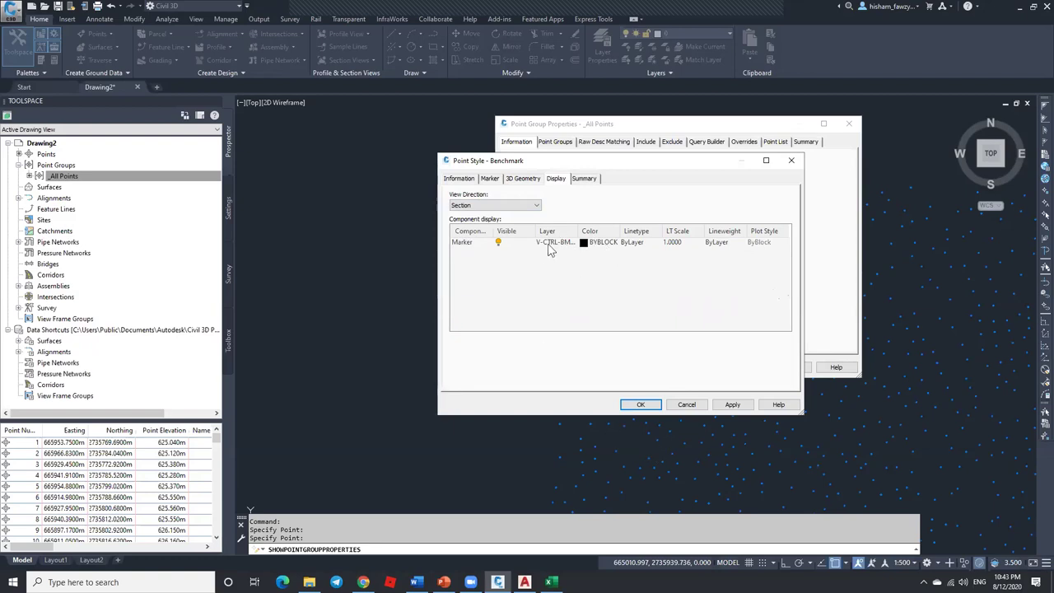
# Step: Check the Profile and Model display components, inspect Marker visibility, then cancel the style edits
pyautogui.click(506, 205)
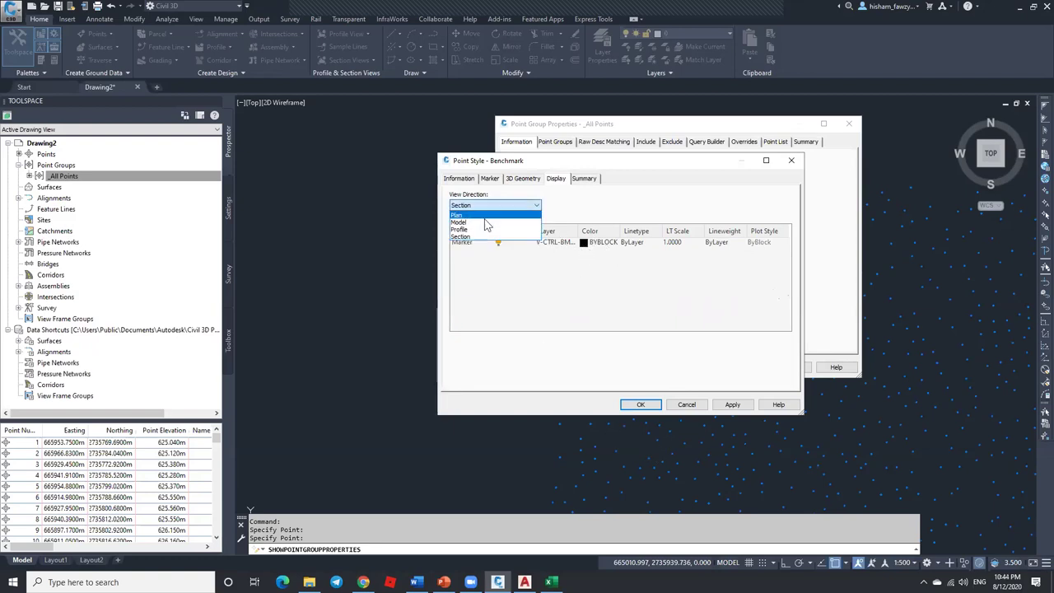
pyautogui.click(479, 229)
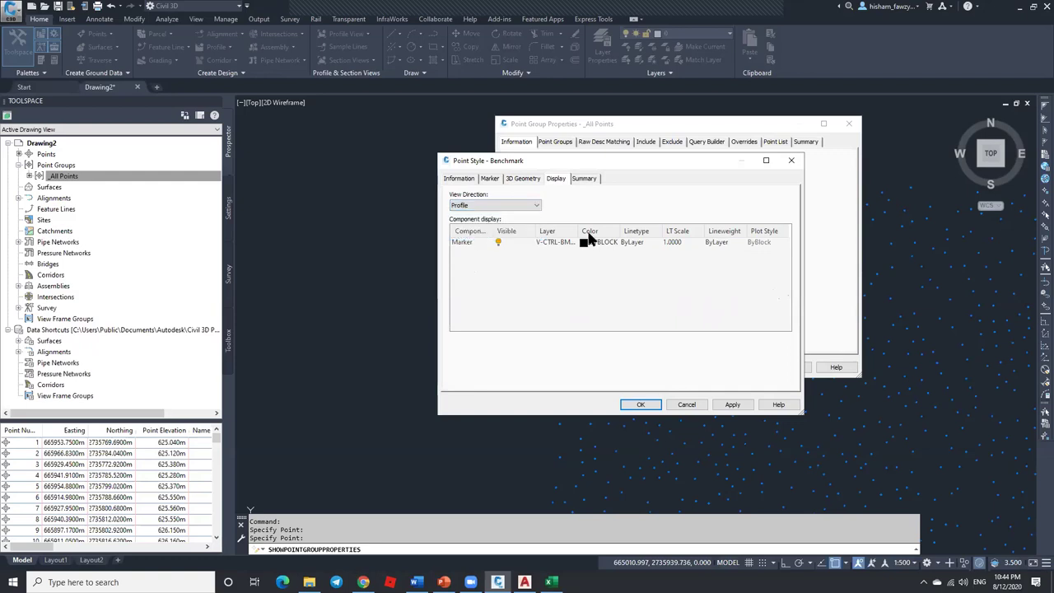
pyautogui.click(512, 205)
pyautogui.click(497, 225)
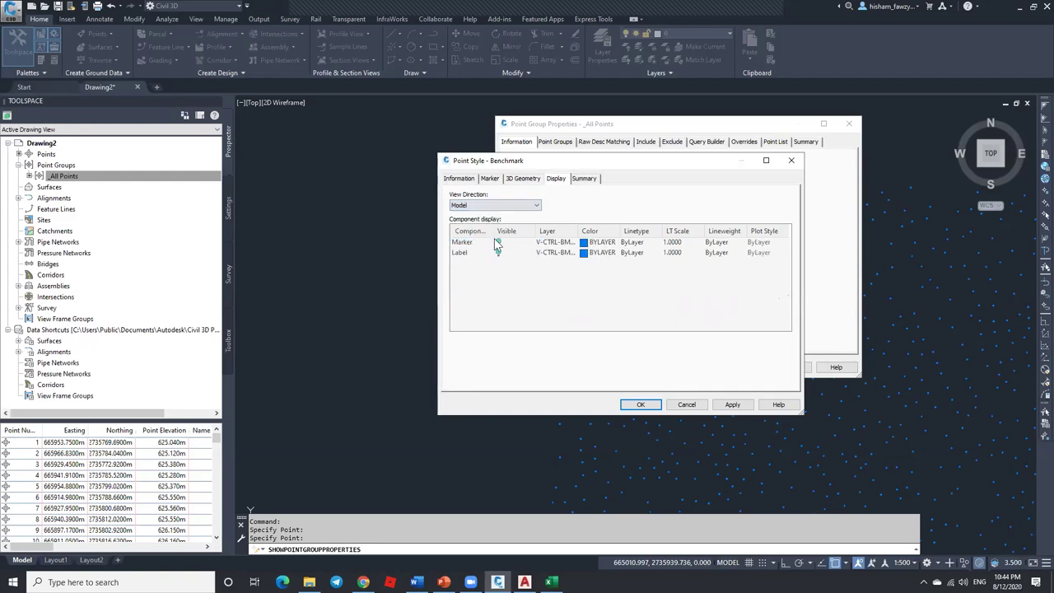
pyautogui.click(499, 240)
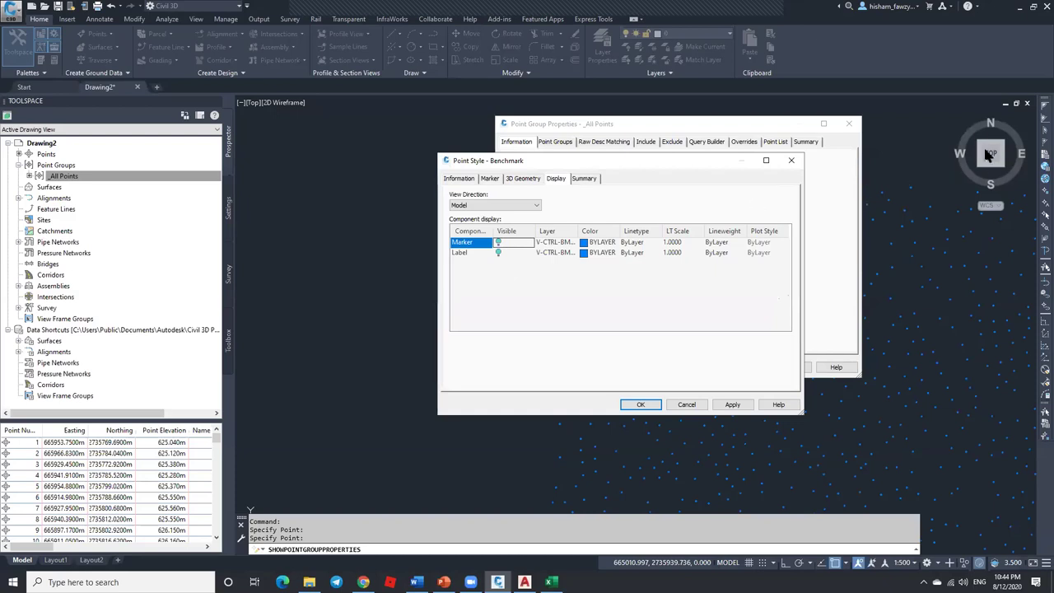
pyautogui.click(684, 404)
# Step: Close the point group properties and view the survey points in SW Isometric
pyautogui.click(754, 370)
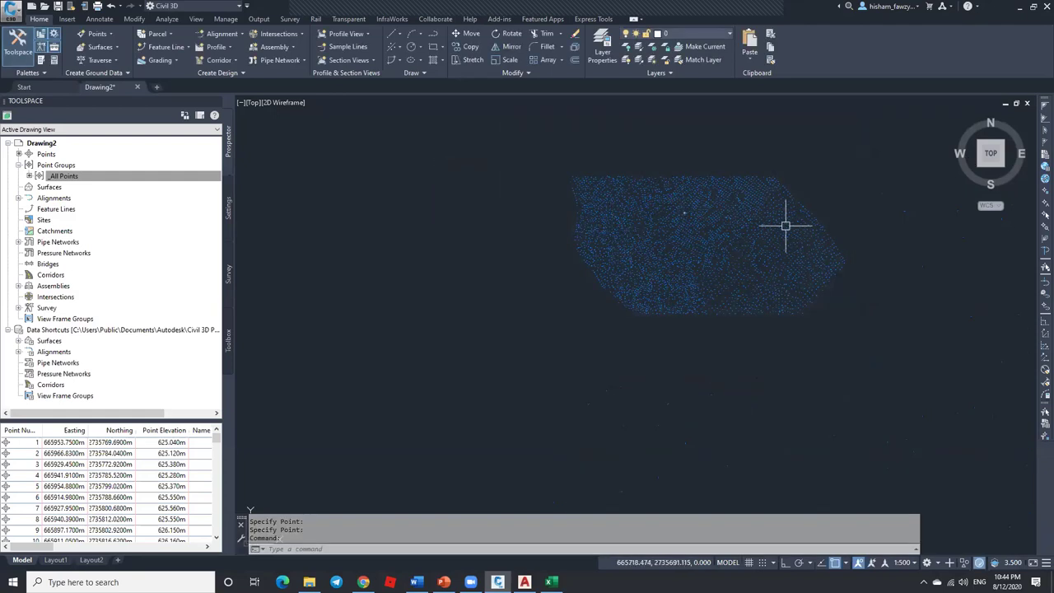
pyautogui.scroll(2, 798, 181)
pyautogui.moveTo(842, 160); pyautogui.dragTo(786, 166, button='middle')
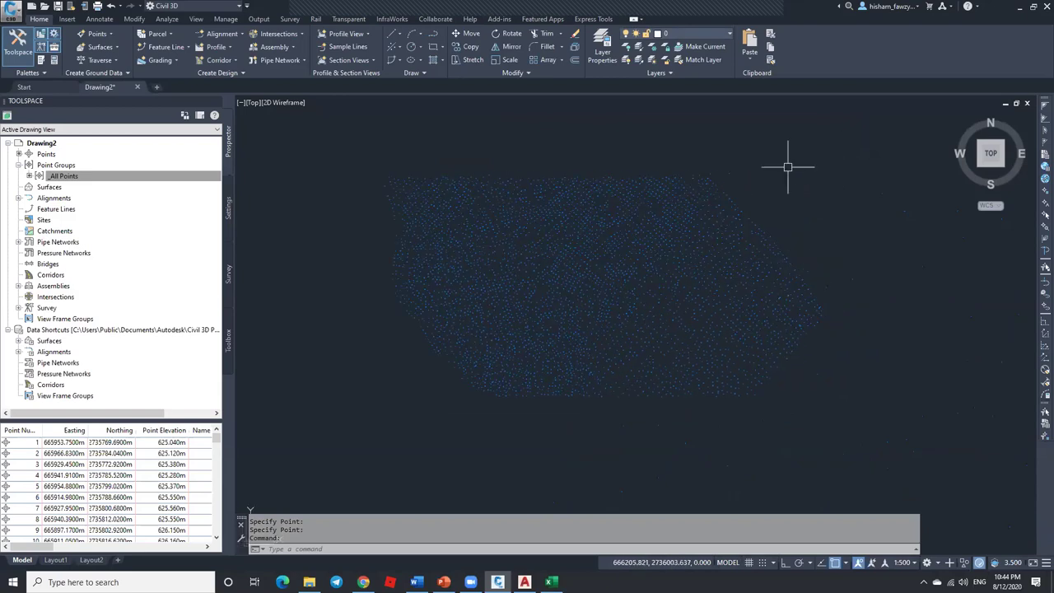
pyautogui.moveTo(979, 169)
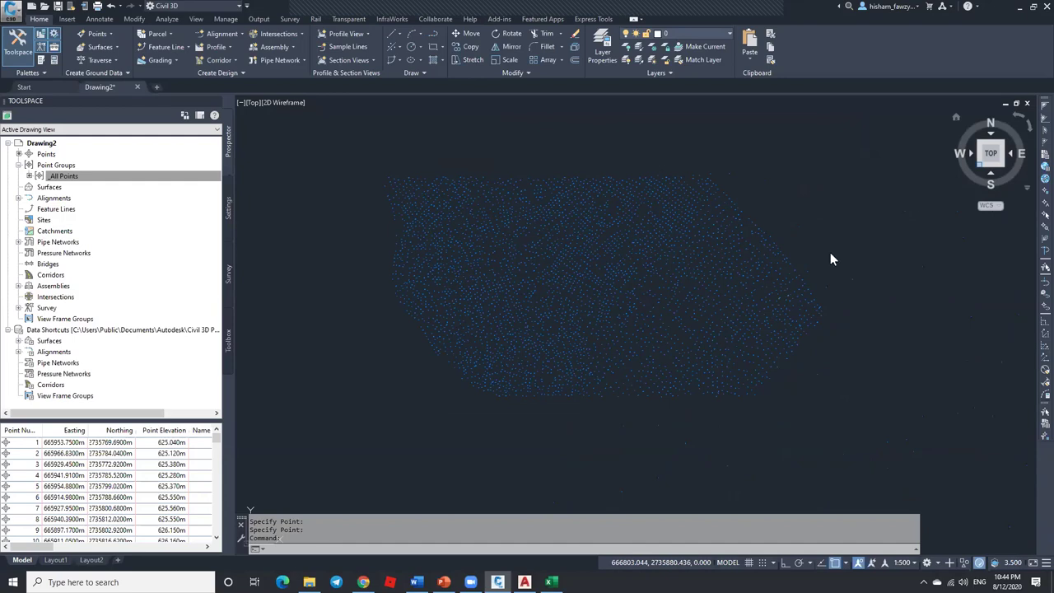
pyautogui.click(978, 168)
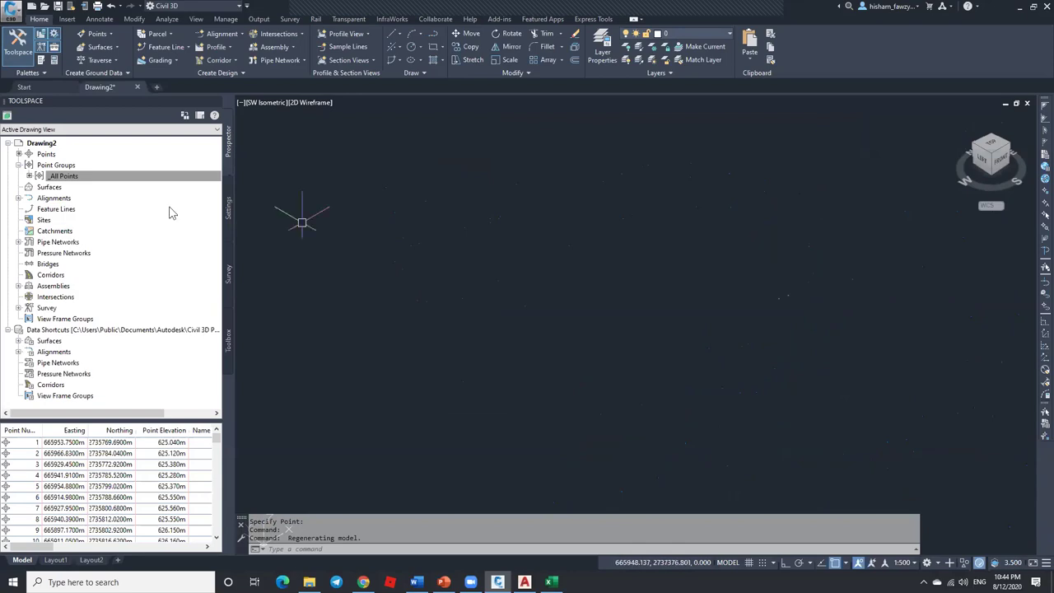
# Step: Turn on the Benchmark style's Marker visibility for Model, leaving Label off, and confirm both dialogs
pyautogui.rightClick(118, 176)
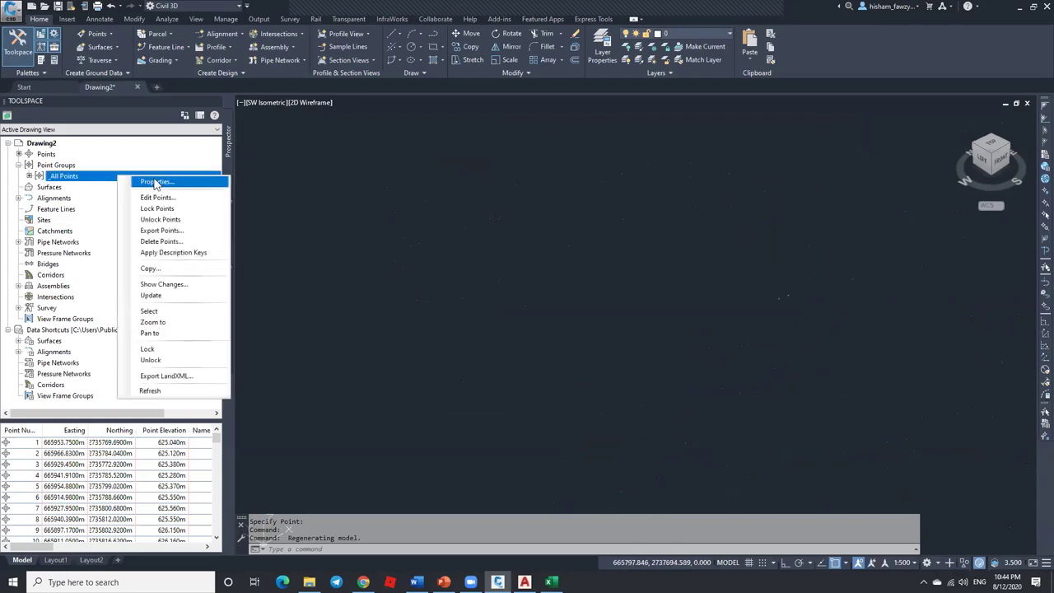
pyautogui.click(155, 182)
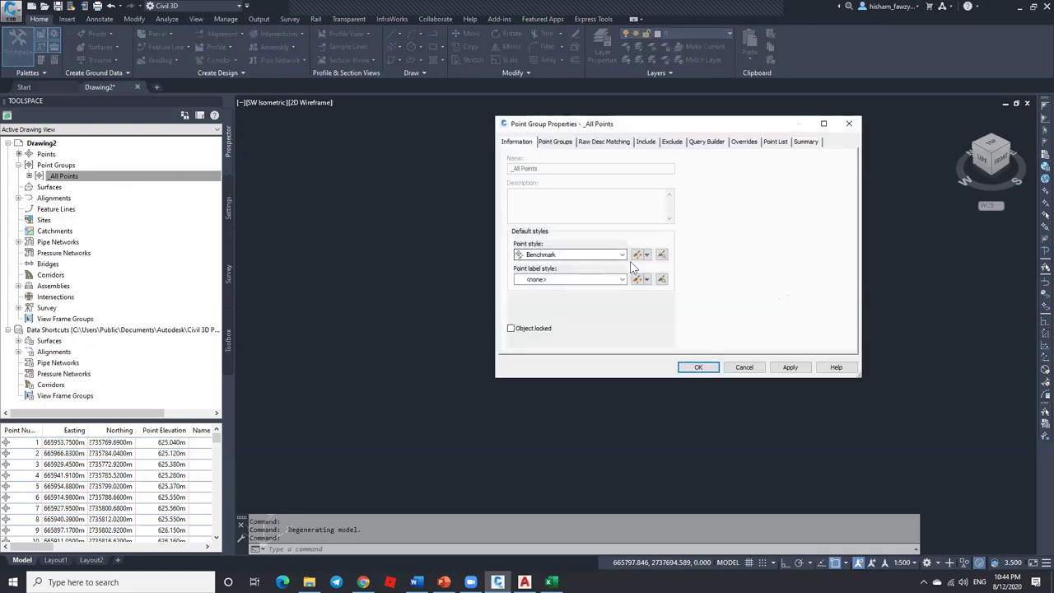
pyautogui.click(638, 255)
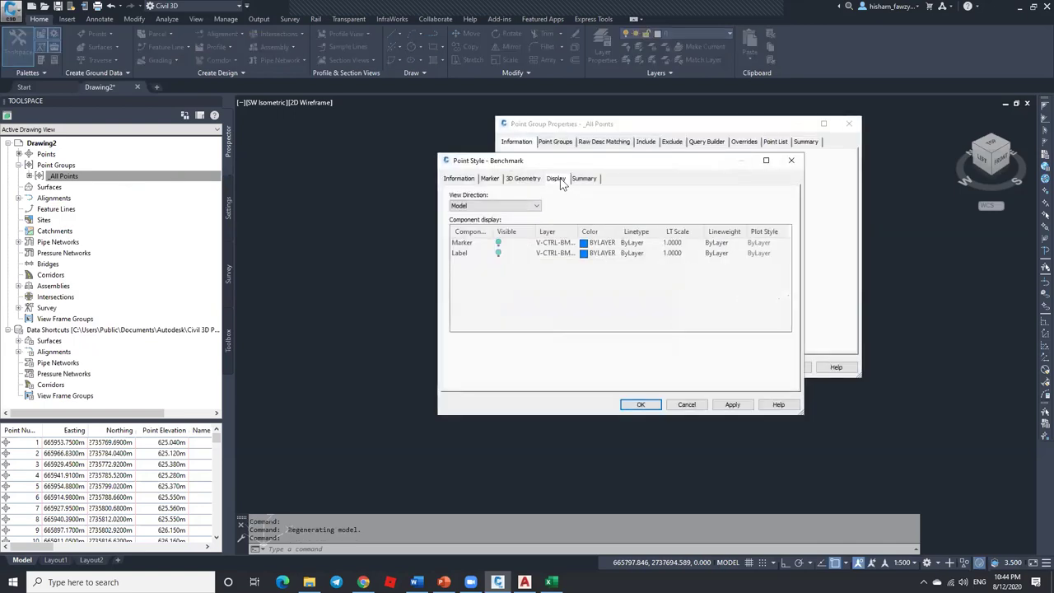
pyautogui.click(498, 241)
pyautogui.click(499, 253)
pyautogui.click(498, 253)
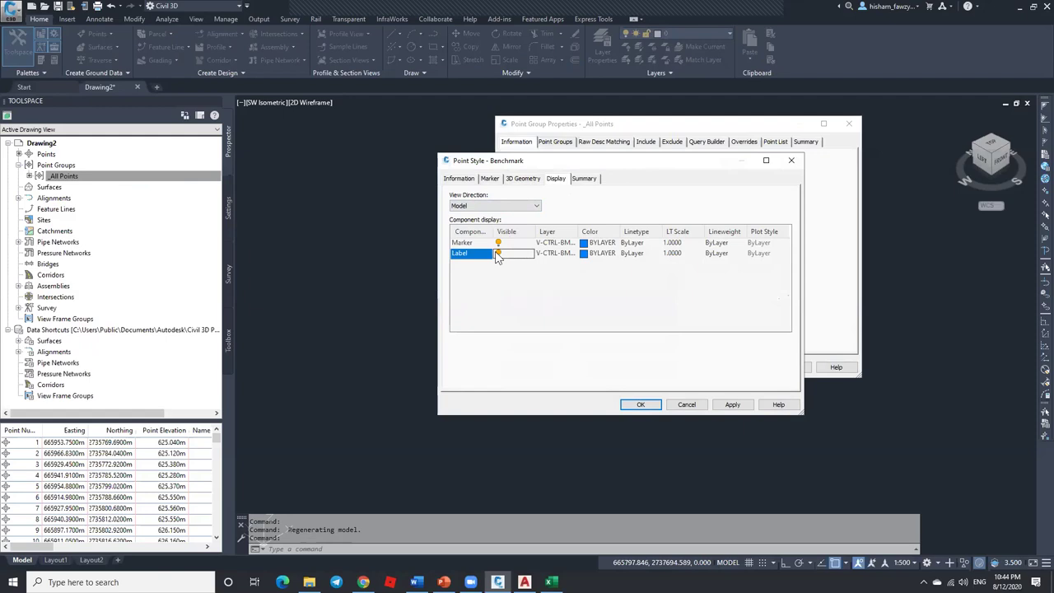
pyautogui.click(640, 404)
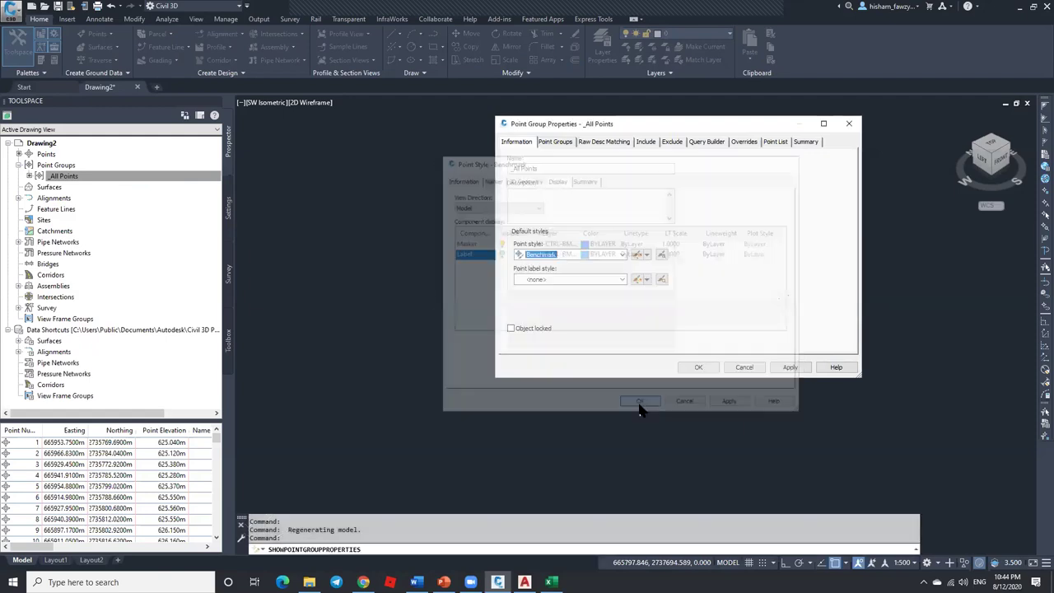
pyautogui.click(698, 367)
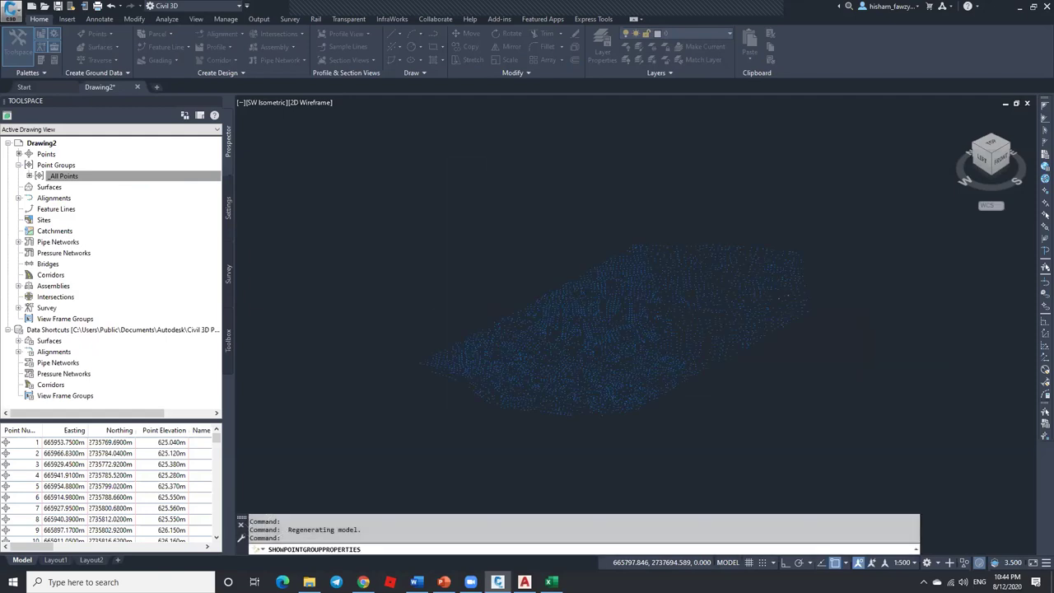
# Step: Zoom in on the point cloud and cancel the active command with Esc
pyautogui.scroll(5, 486, 372)
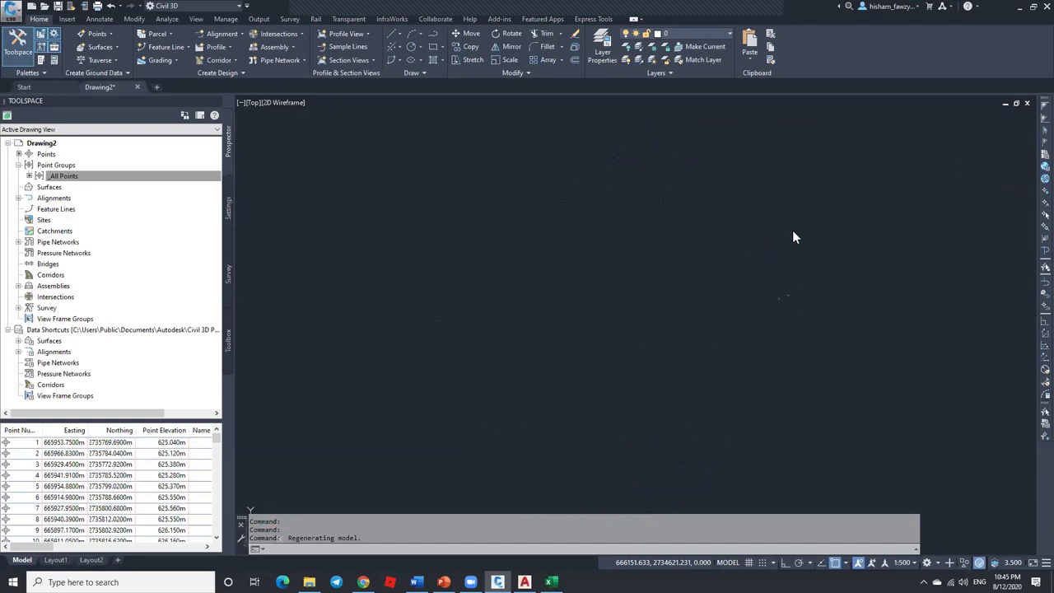
pyautogui.press('Escape')
pyautogui.press('Escape')
pyautogui.press('Escape')
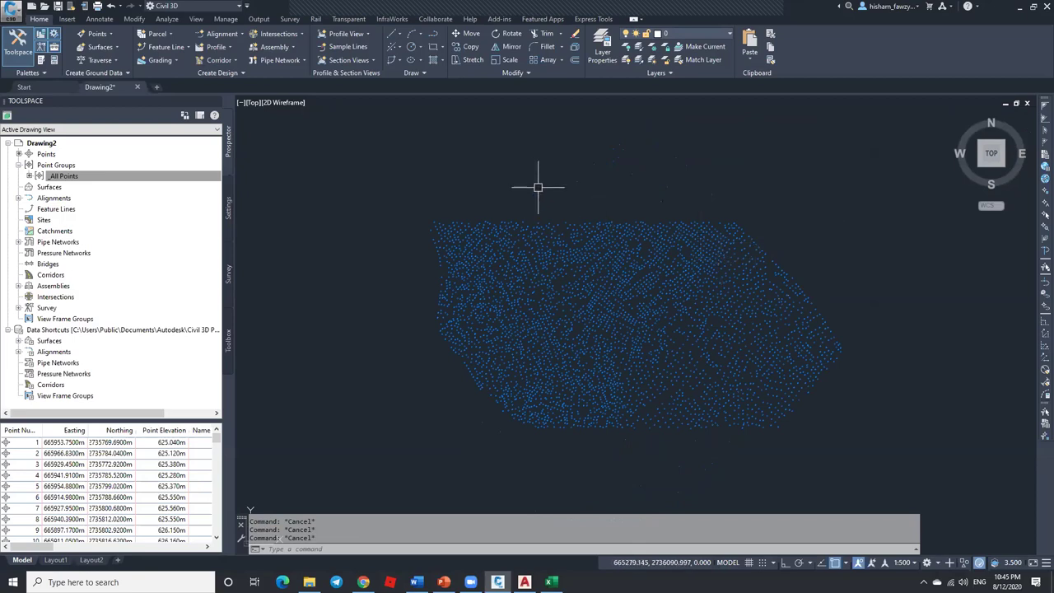
# Step: Crossing-select the right half of the survey points and delete the 1405 selected points
pyautogui.click(615, 173)
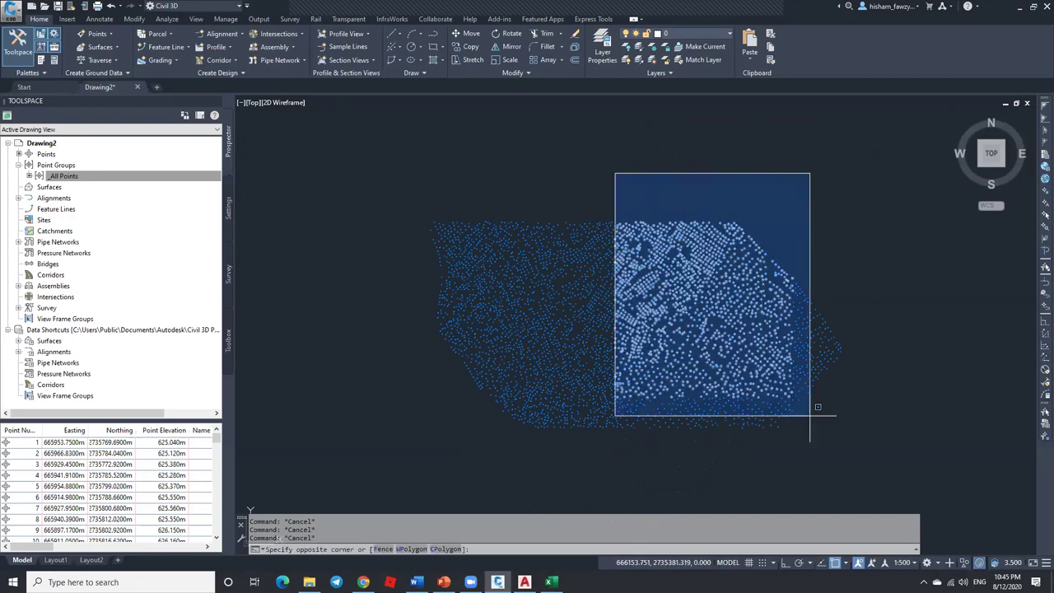
pyautogui.click(858, 453)
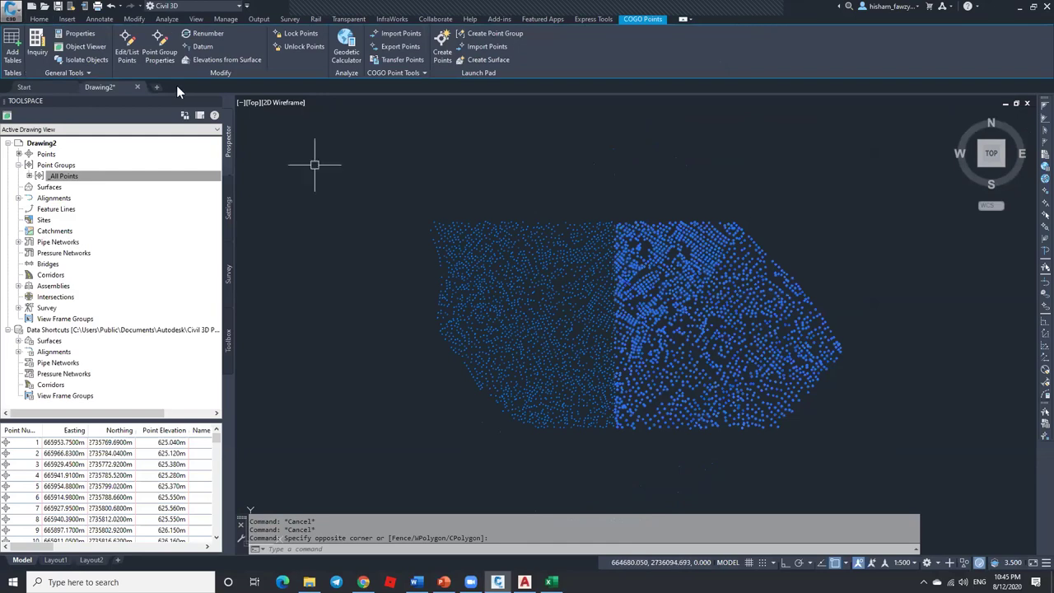
pyautogui.click(48, 21)
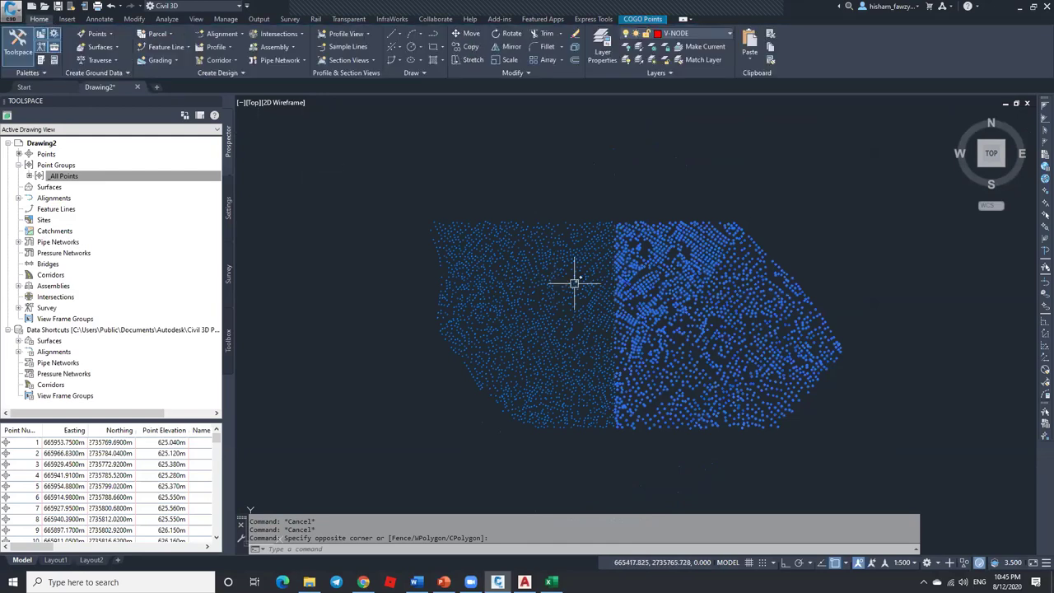
pyautogui.press('Escape')
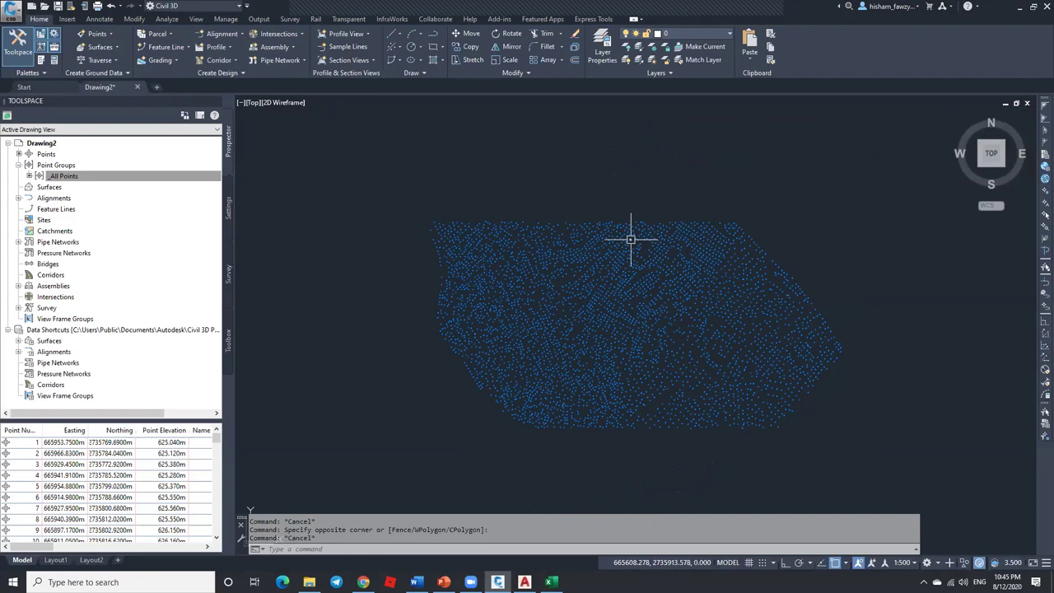
pyautogui.click(878, 184)
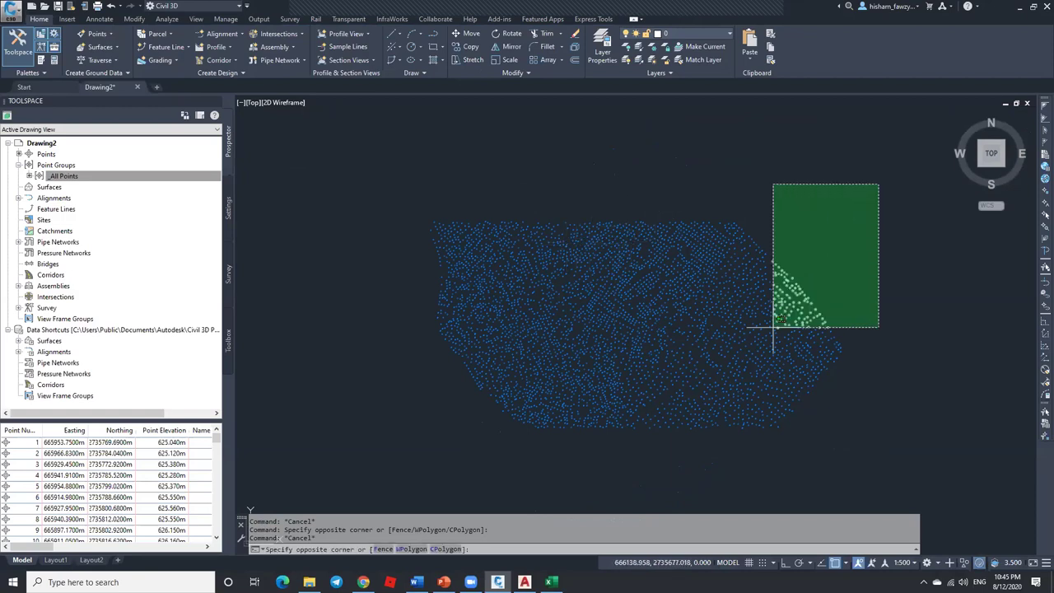
pyautogui.click(650, 455)
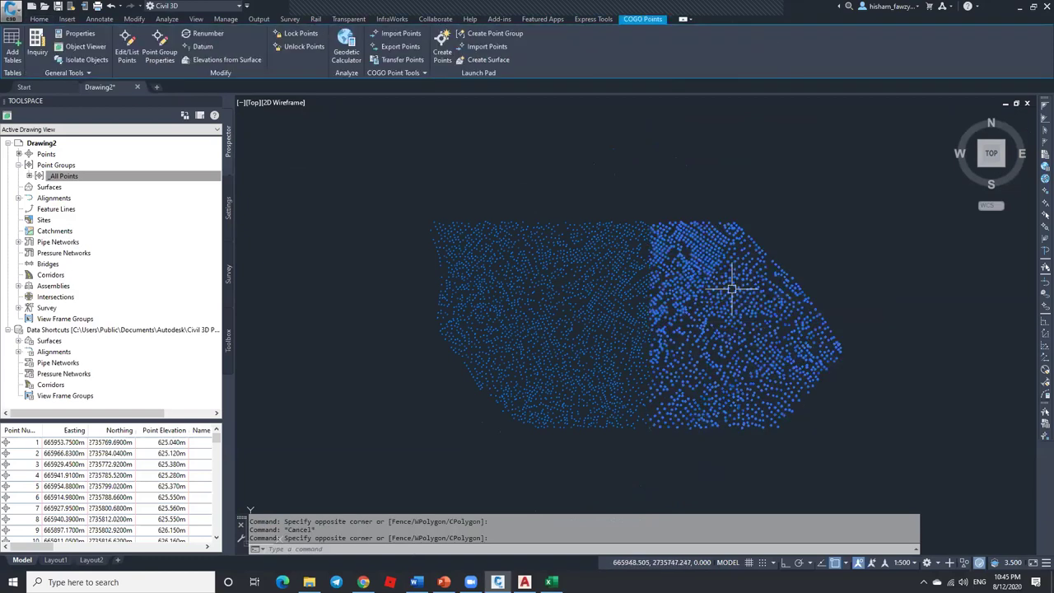
pyautogui.press('Delete')
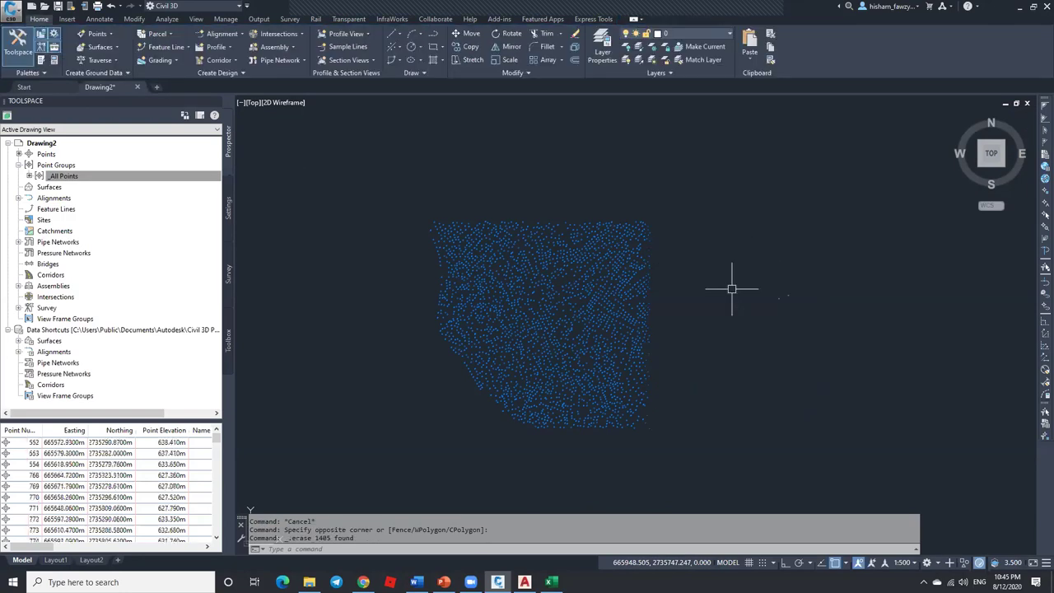
pyautogui.click(144, 176)
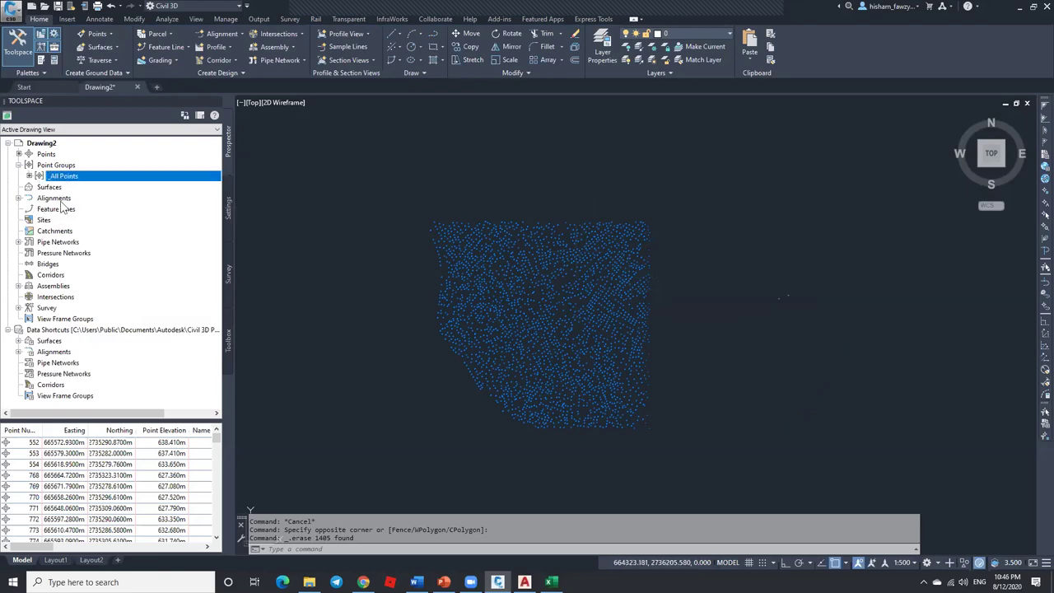
# Step: Crossing-select the lower block of points and erase the 672 points
pyautogui.scroll(2, 422, 261)
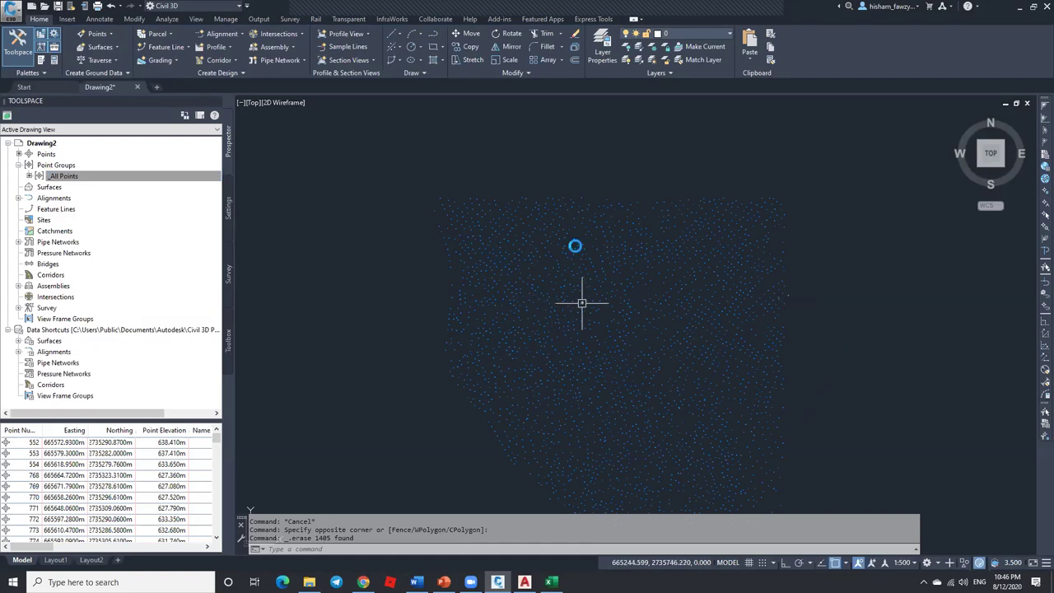
pyautogui.click(856, 332)
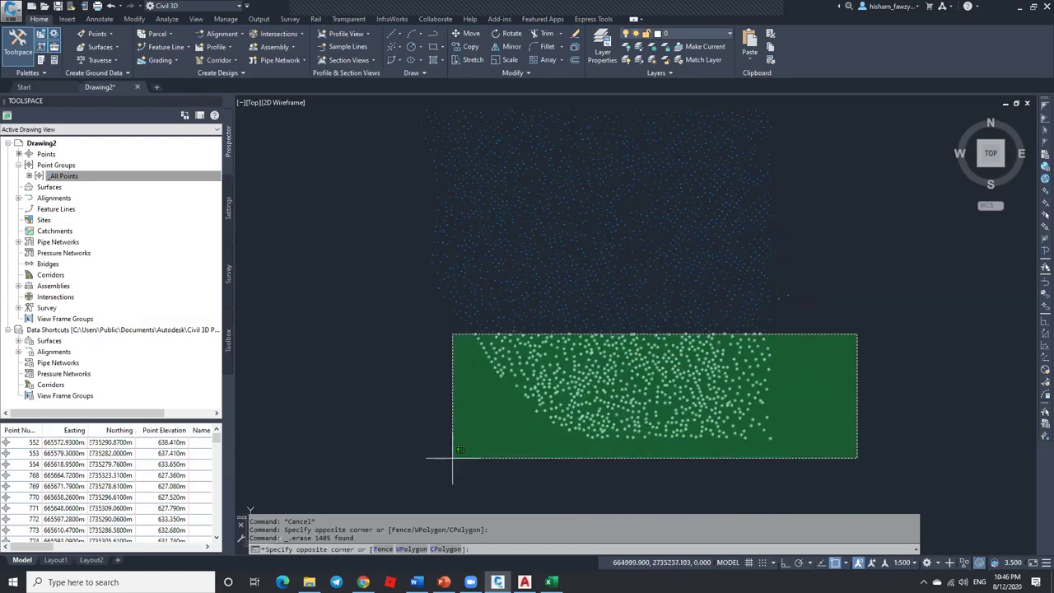
pyautogui.click(428, 484)
pyautogui.press('Delete')
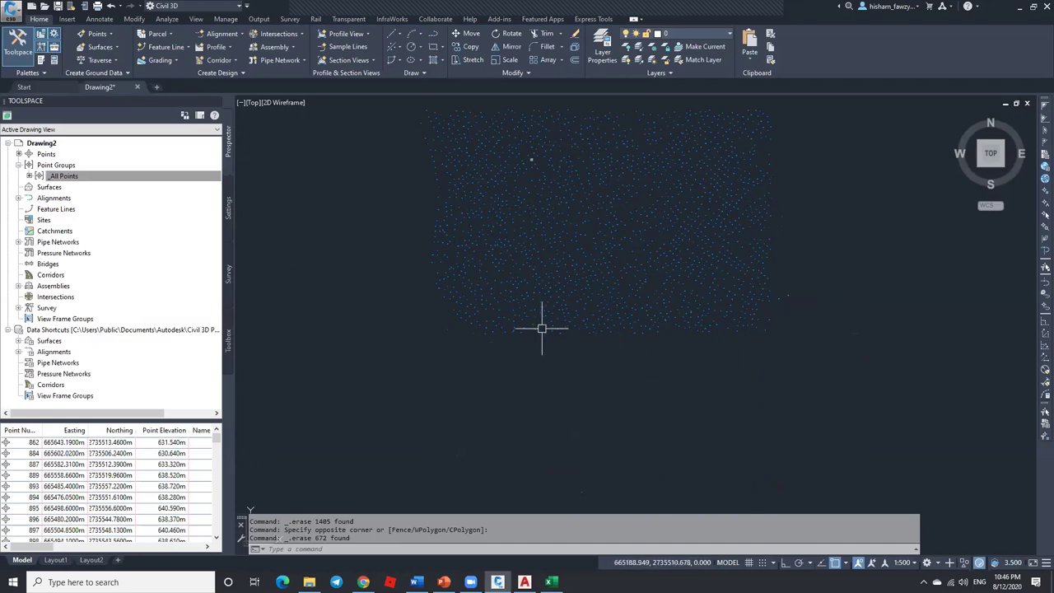
pyautogui.click(136, 177)
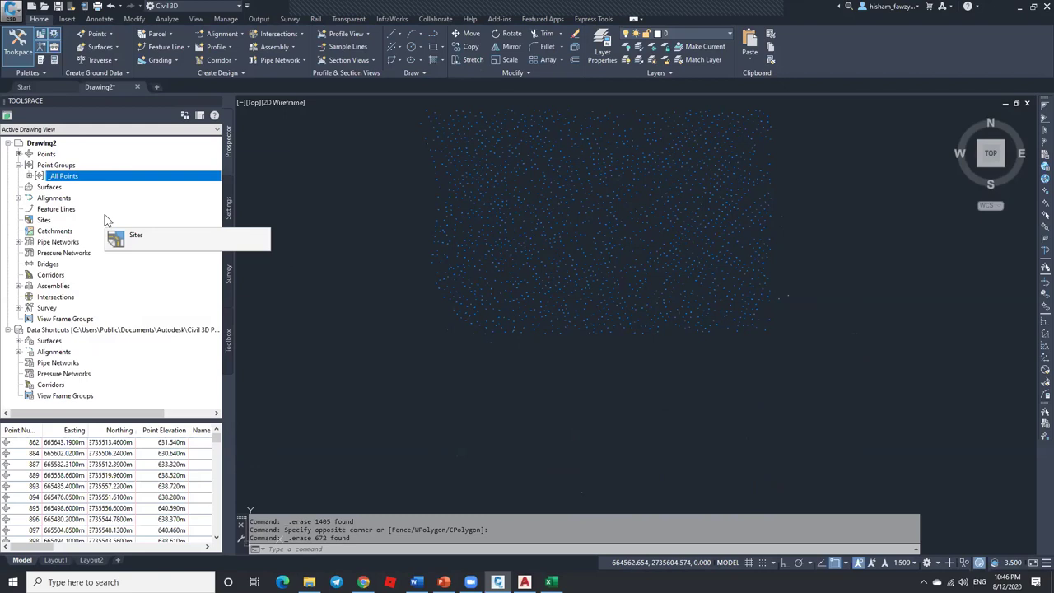
# Step: Set the _All Points group's point label style to Elevation Only
pyautogui.moveTo(588, 212); pyautogui.dragTo(588, 244, button='middle')
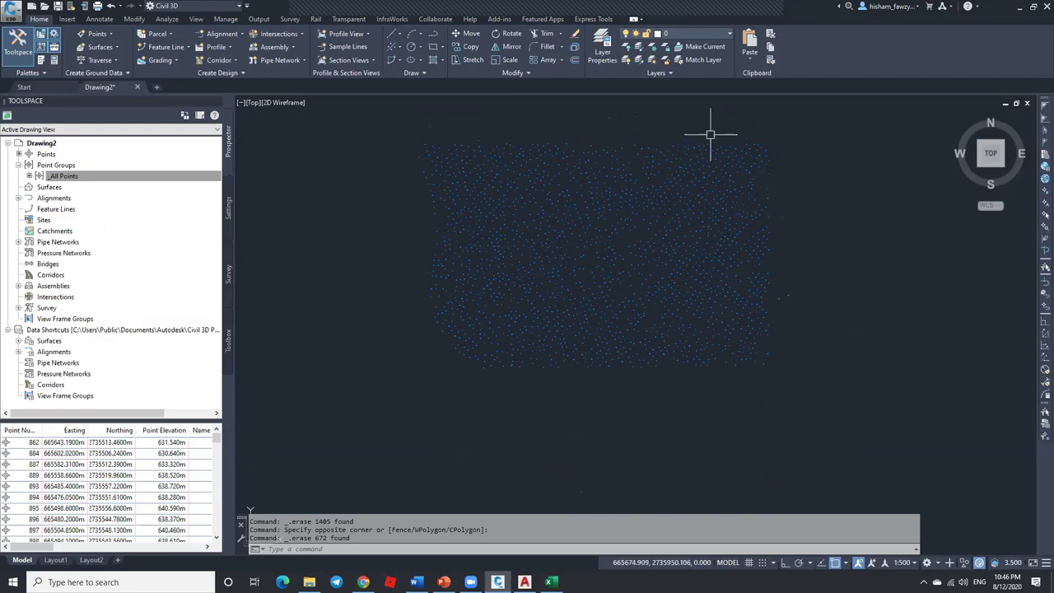
pyautogui.click(49, 176)
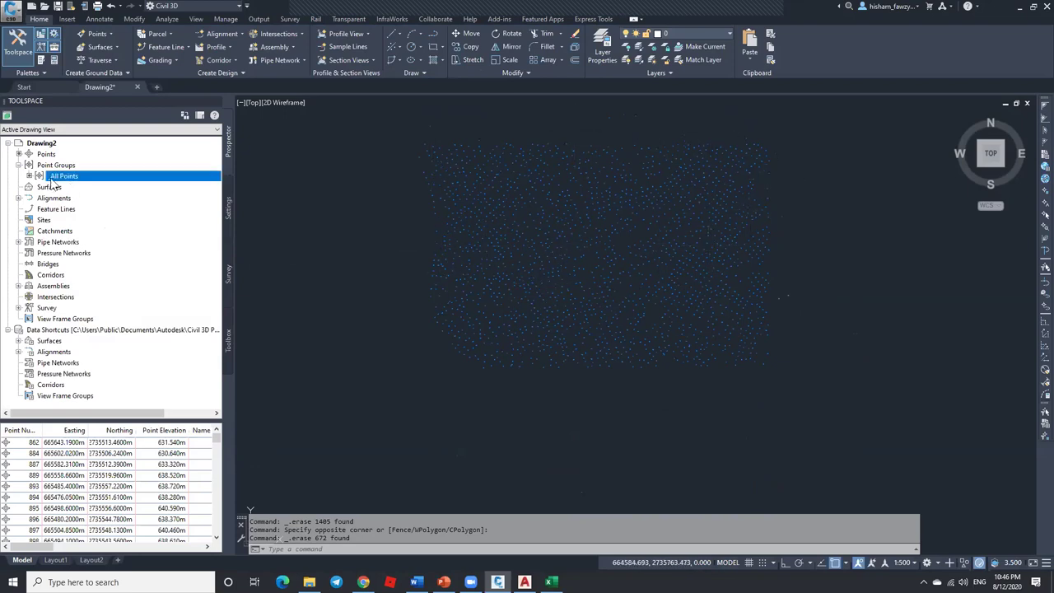
pyautogui.rightClick(79, 176)
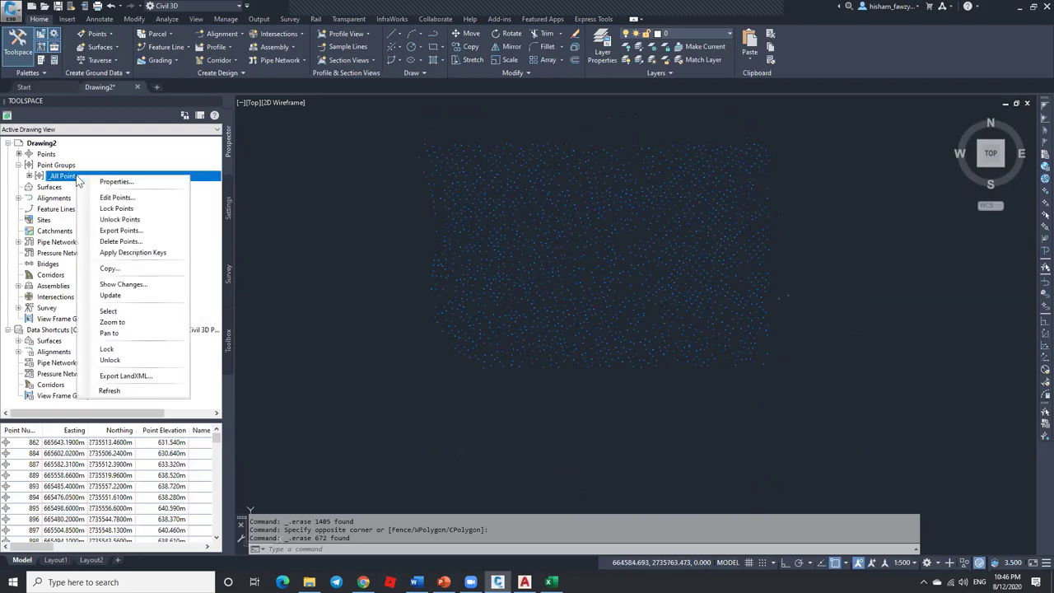
pyautogui.click(158, 184)
pyautogui.rightClick(100, 177)
pyautogui.click(124, 184)
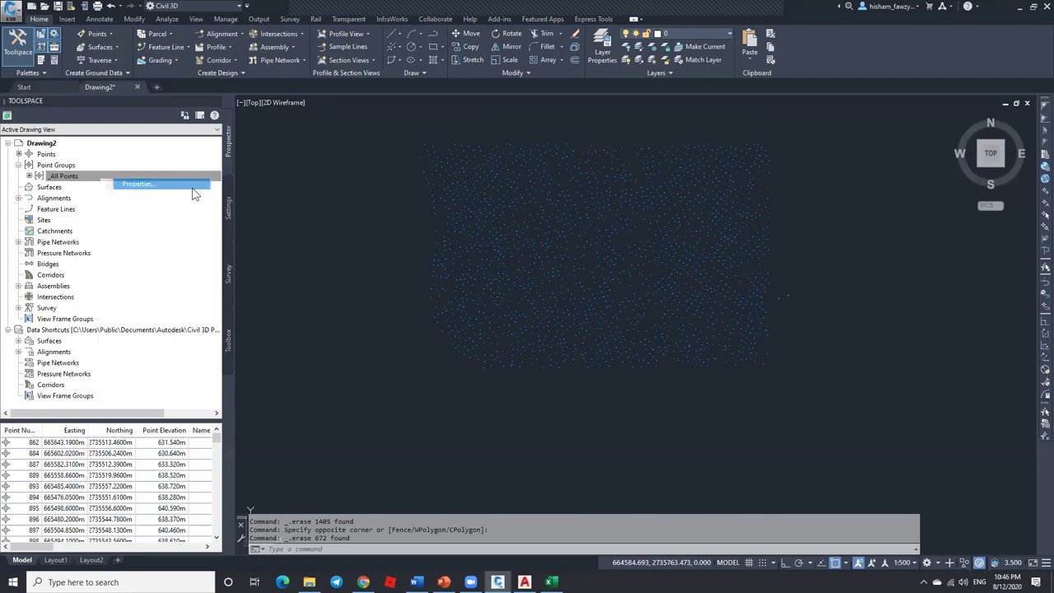
pyautogui.click(577, 279)
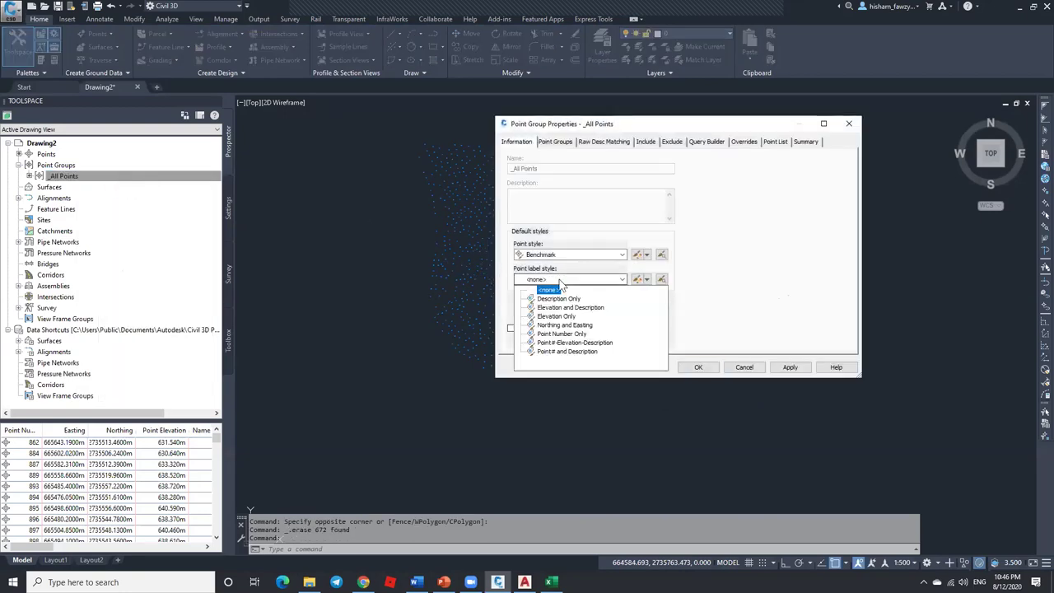
pyautogui.click(567, 317)
pyautogui.click(696, 367)
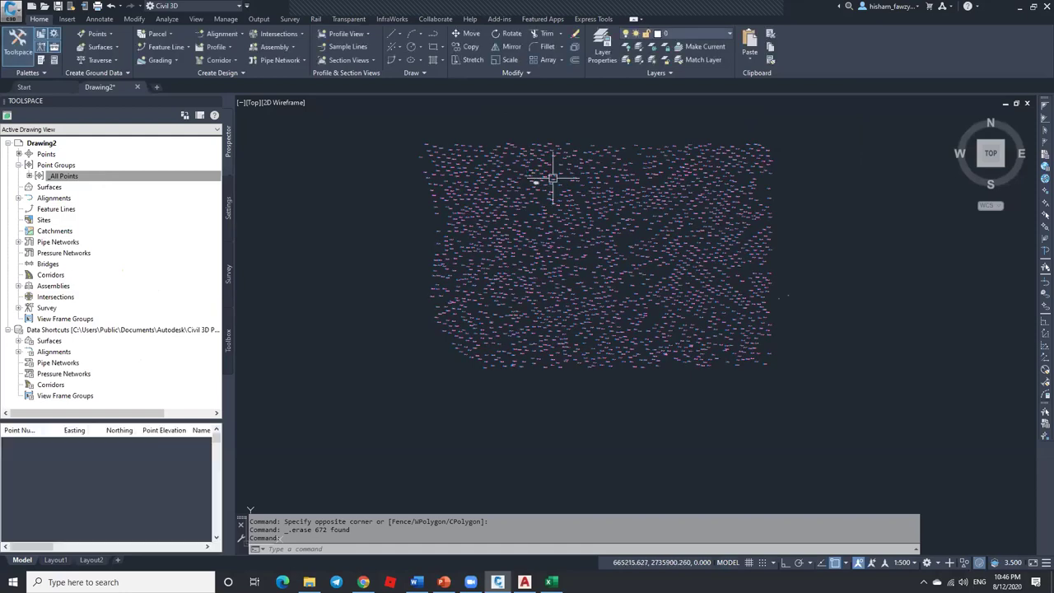
# Step: Orbit and zoom the point cloud into a tilted 3D view
pyautogui.scroll(10, 551, 177)
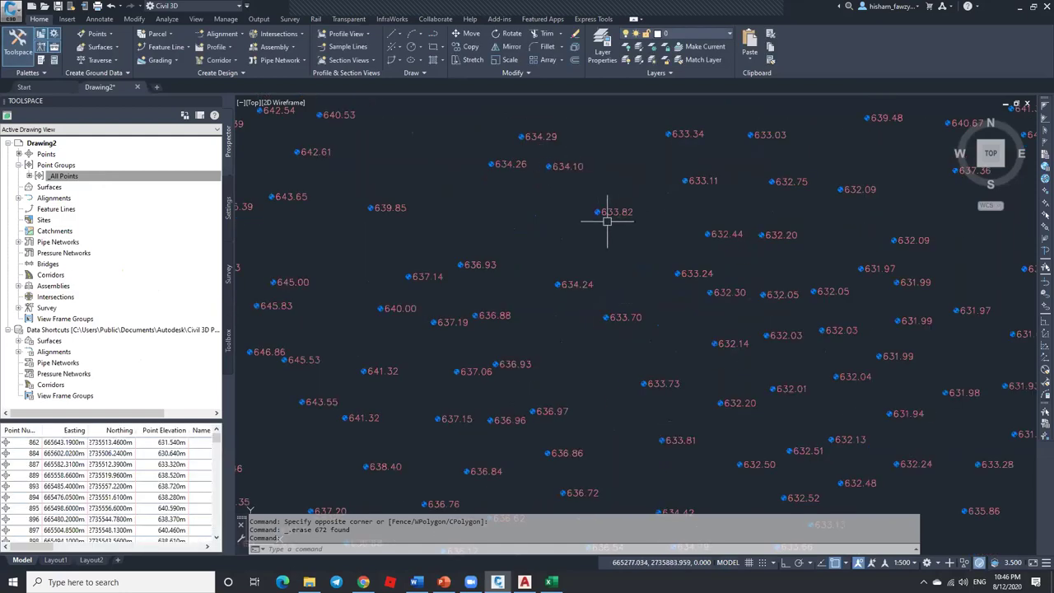
pyautogui.scroll(-2, 985, 174)
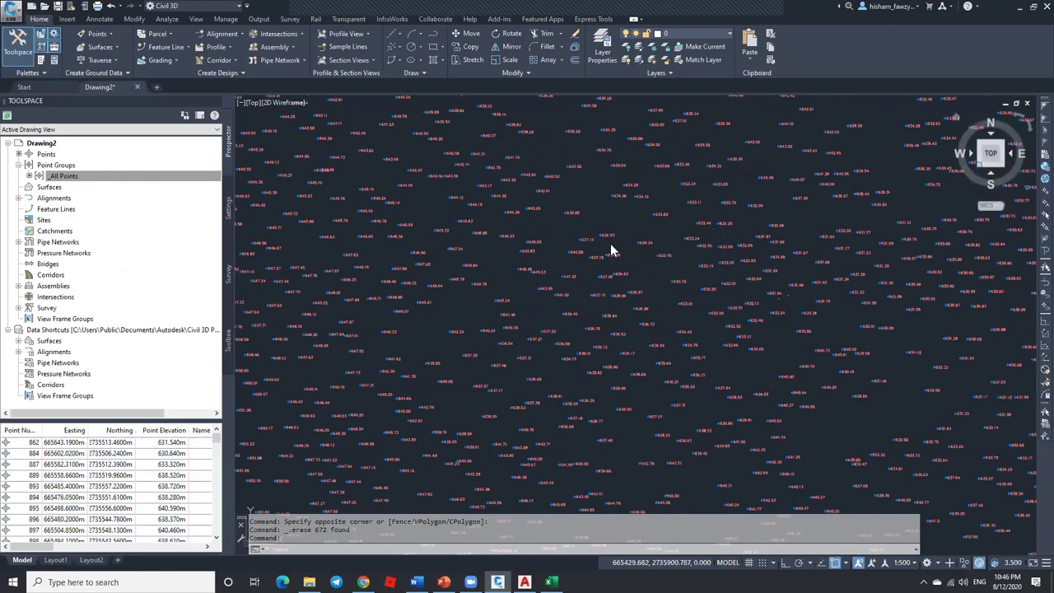
pyautogui.keyDown('shift'); pyautogui.moveTo(609, 243); pyautogui.dragTo(604, 254, button='middle'); pyautogui.keyUp('shift')
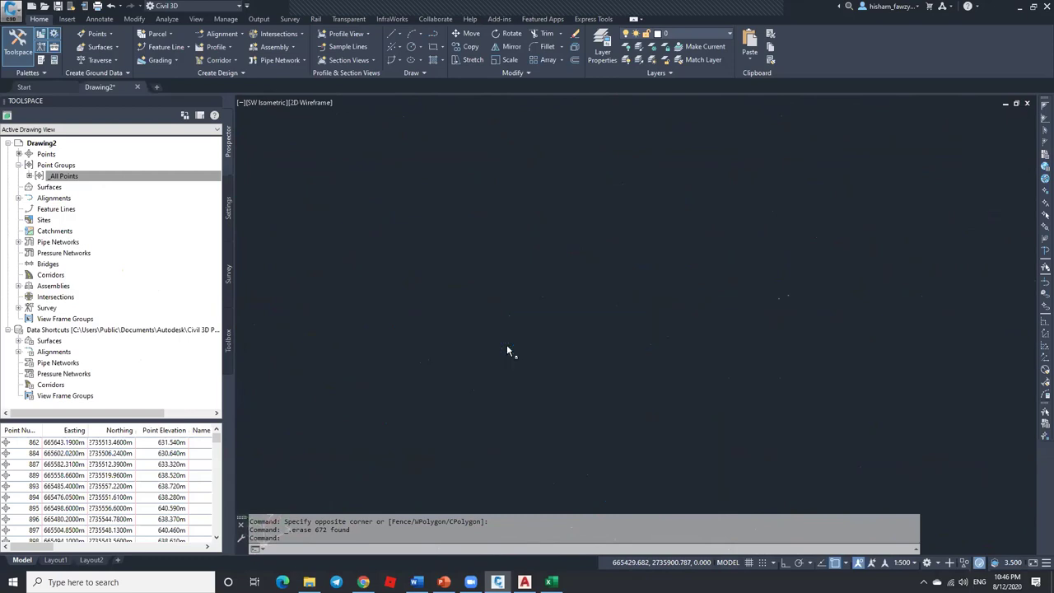
pyautogui.scroll(6, 508, 347)
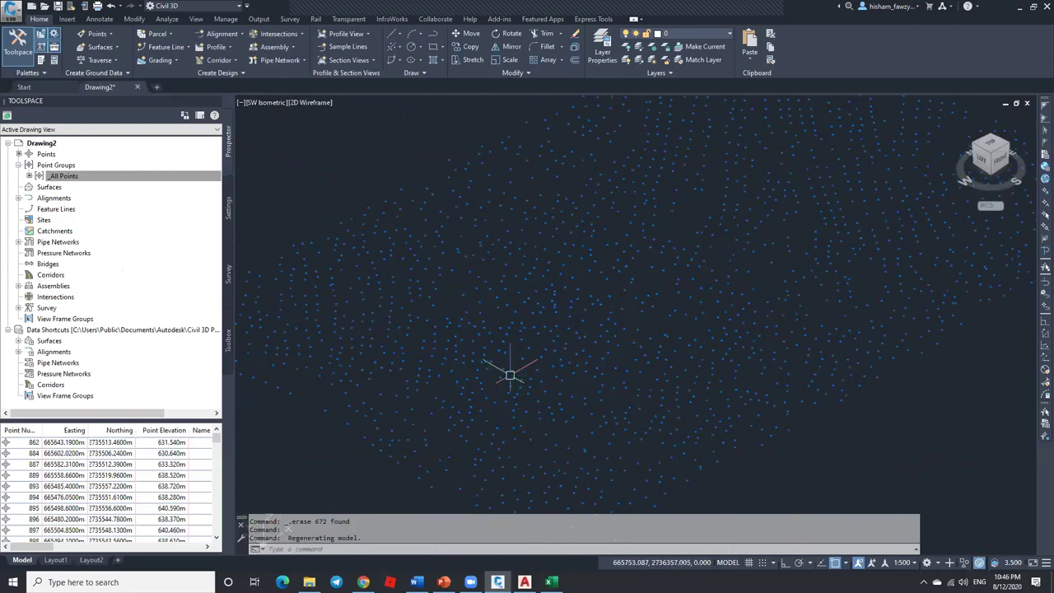
pyautogui.scroll(5, 576, 313)
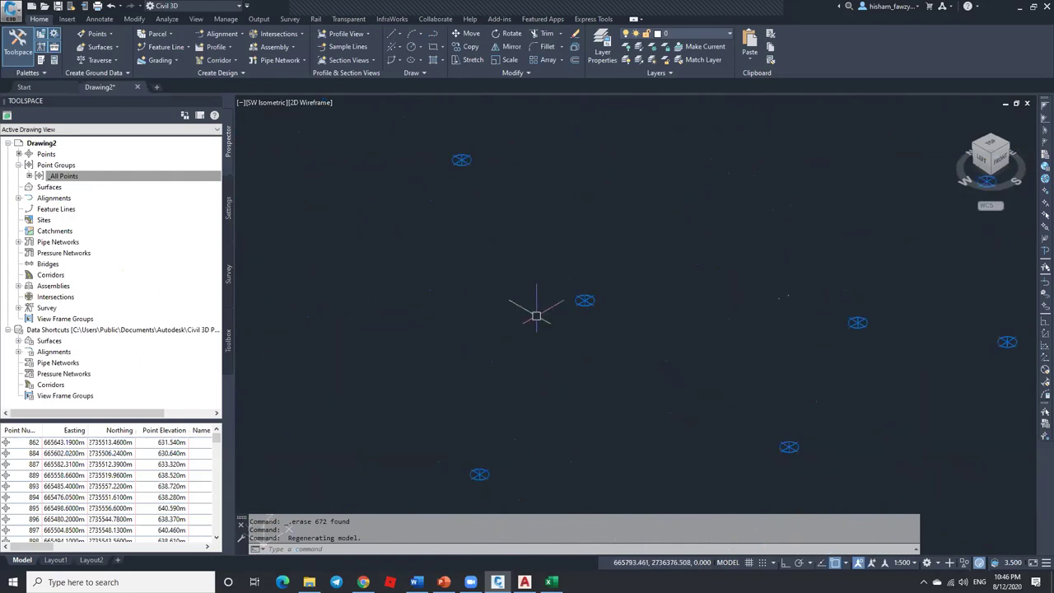
# Step: Bring up the _All Points group properties
pyautogui.click(116, 176)
pyautogui.rightClick(121, 175)
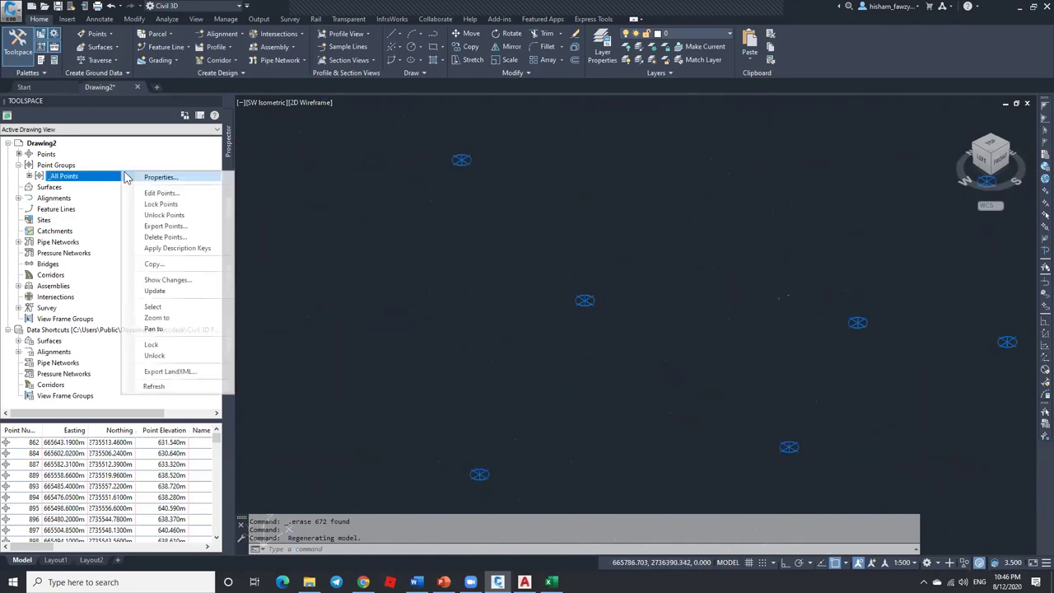
pyautogui.click(148, 178)
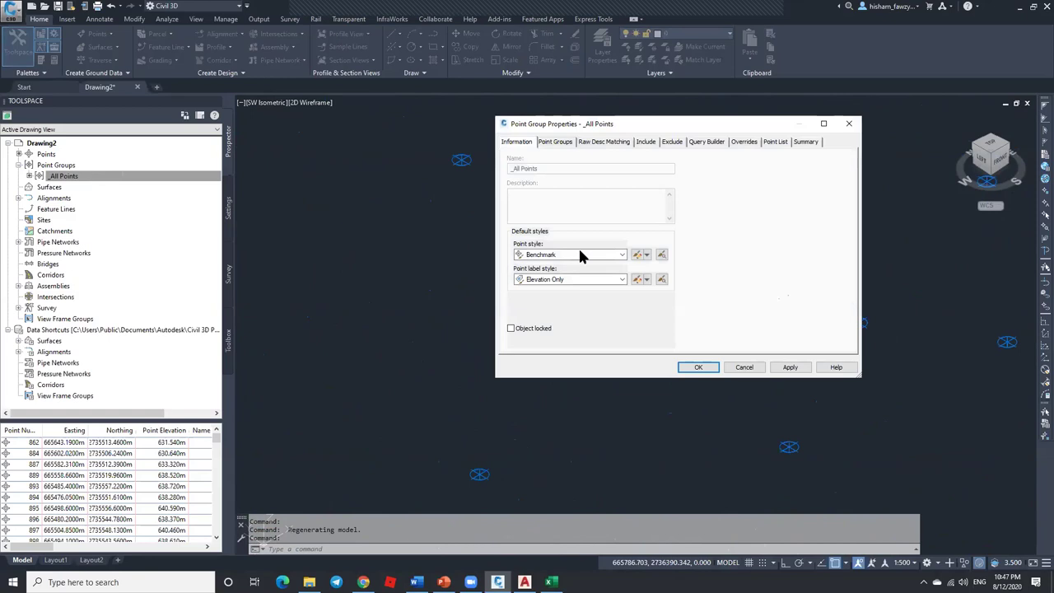
# Step: Turn on the Benchmark style's Label visibility for Model, confirm both dialogs, and zoom to check
pyautogui.click(638, 255)
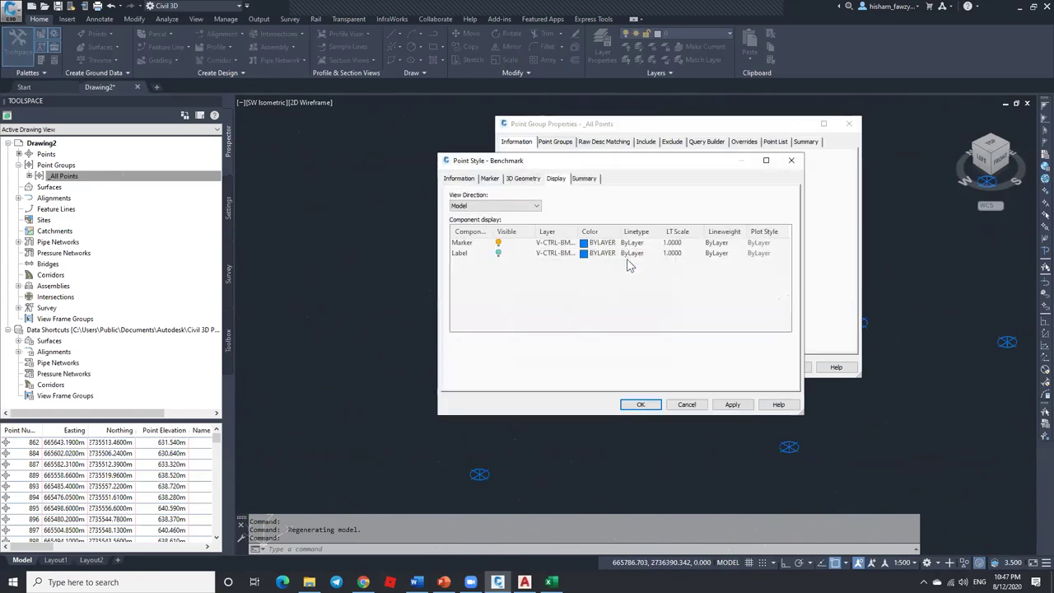
pyautogui.click(498, 255)
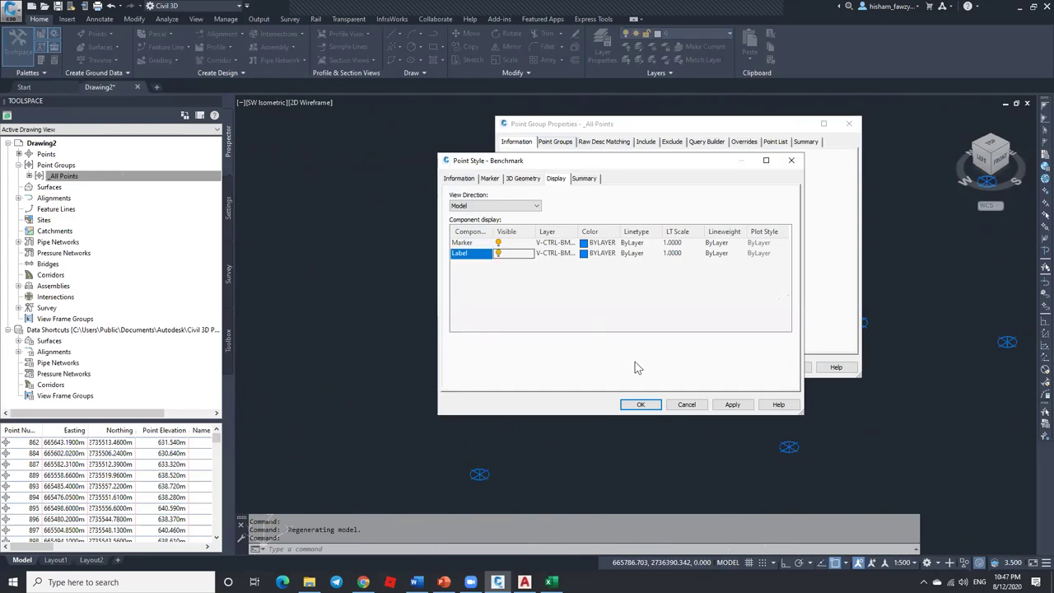
pyautogui.click(649, 405)
pyautogui.click(696, 367)
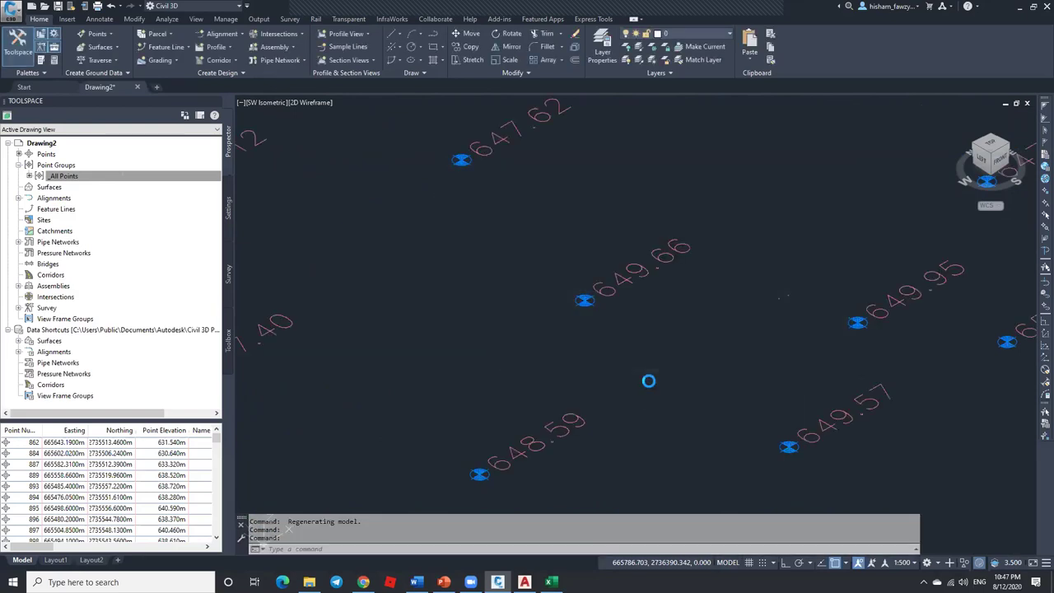
pyautogui.scroll(-6, 662, 246)
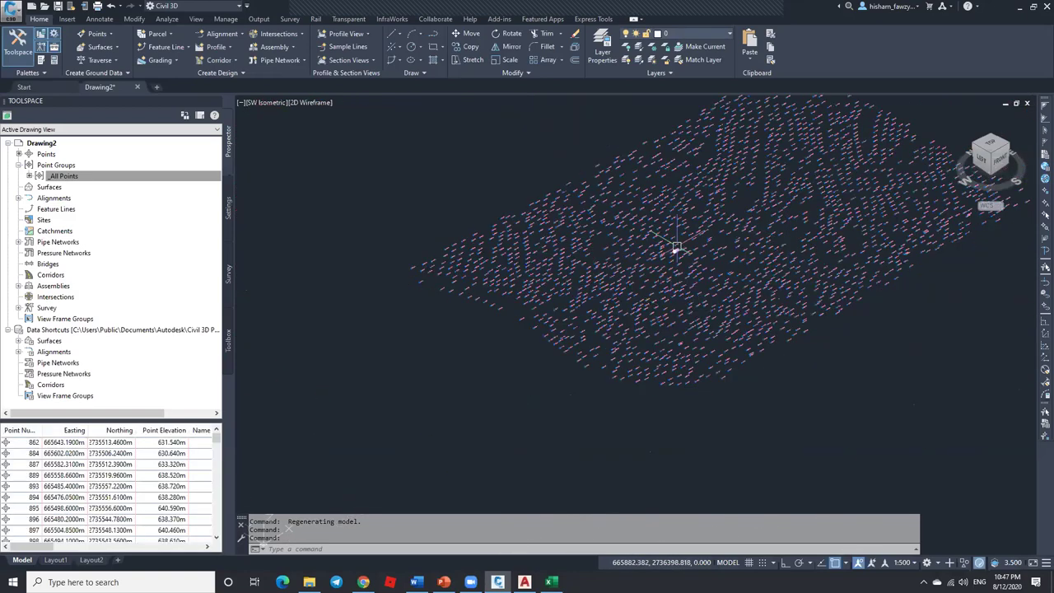
pyautogui.scroll(2, 657, 240)
pyautogui.scroll(5, 657, 240)
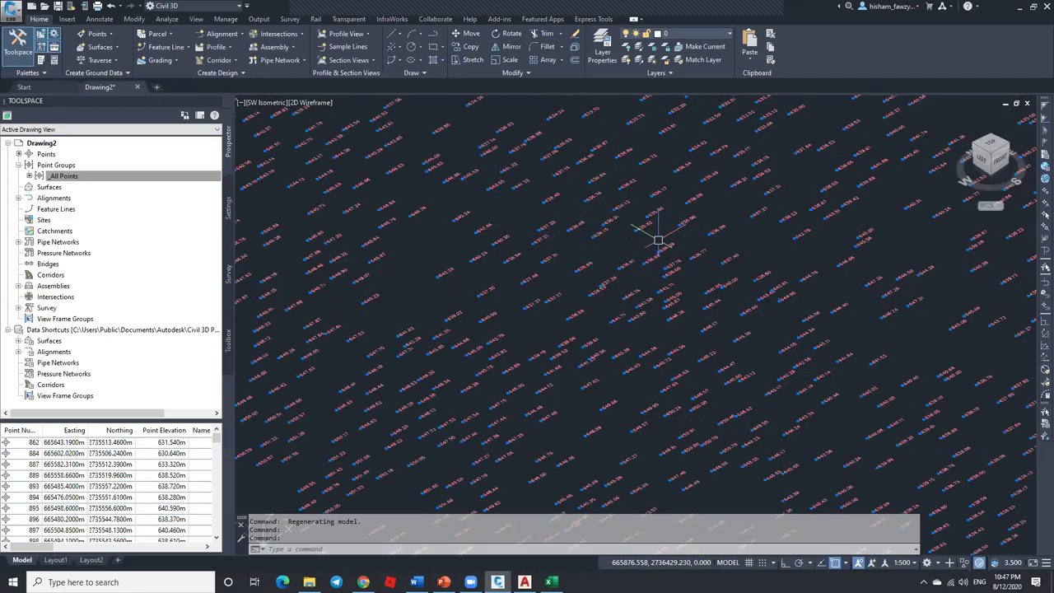
pyautogui.scroll(-3, 998, 144)
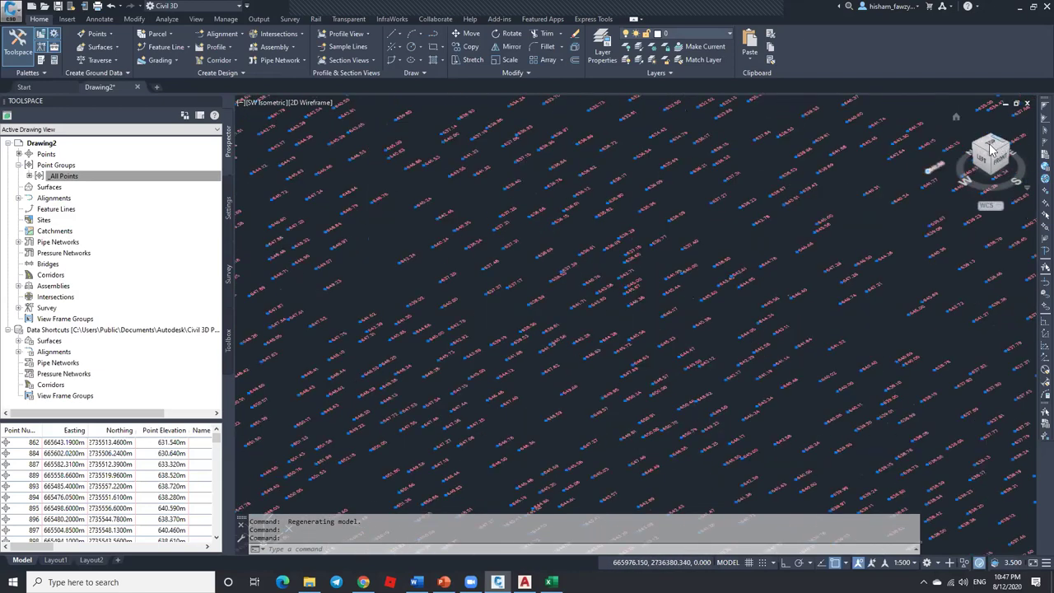
# Step: Reopen the Benchmark style from _All Points properties and view the Plan and Model display components
pyautogui.rightClick(71, 176)
pyautogui.click(102, 181)
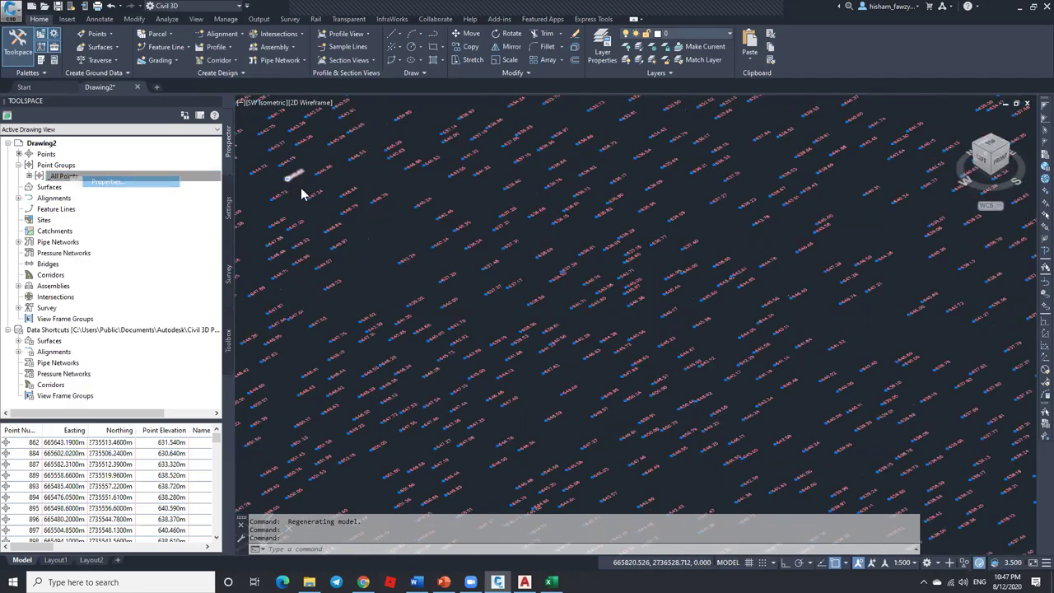
pyautogui.click(637, 255)
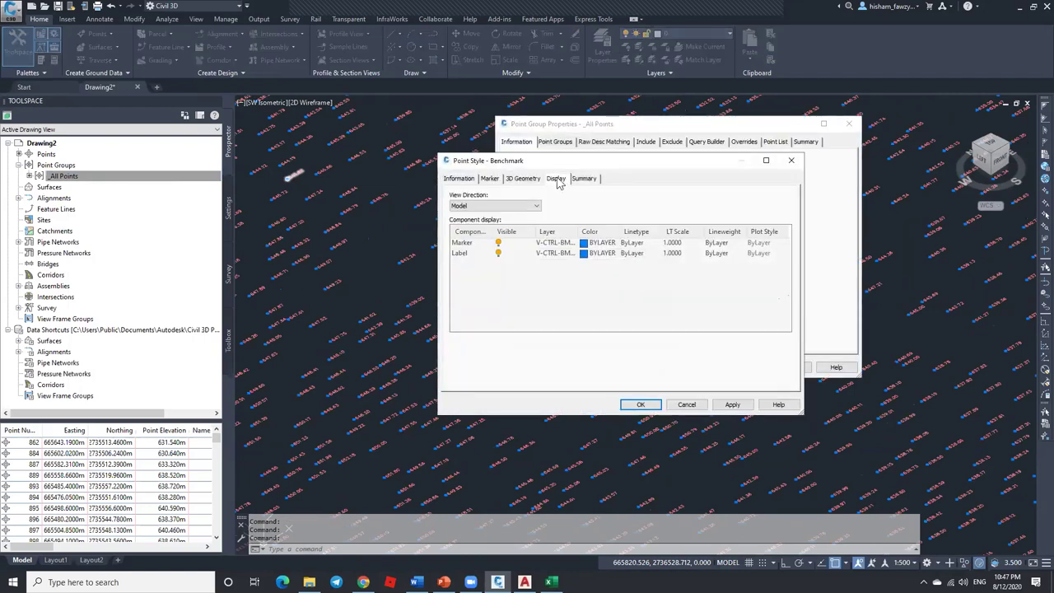
pyautogui.click(531, 206)
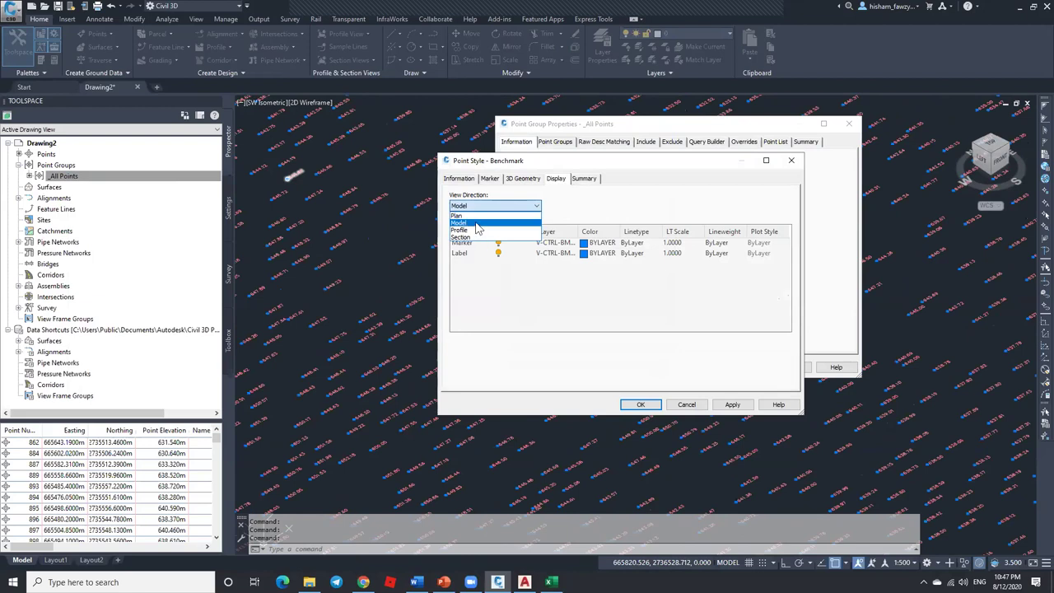
pyautogui.click(485, 215)
pyautogui.click(478, 206)
pyautogui.click(470, 226)
# Step: Toggle Model marker and label visibility, check Profile, cancel, and keep Elevation Only labels
pyautogui.click(498, 243)
pyautogui.click(498, 252)
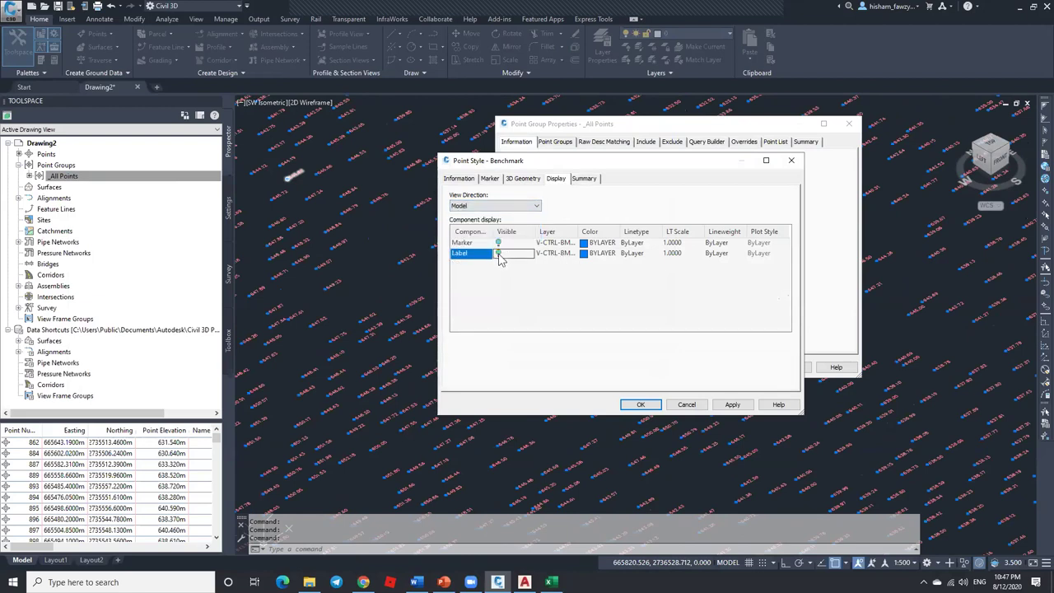
pyautogui.click(511, 206)
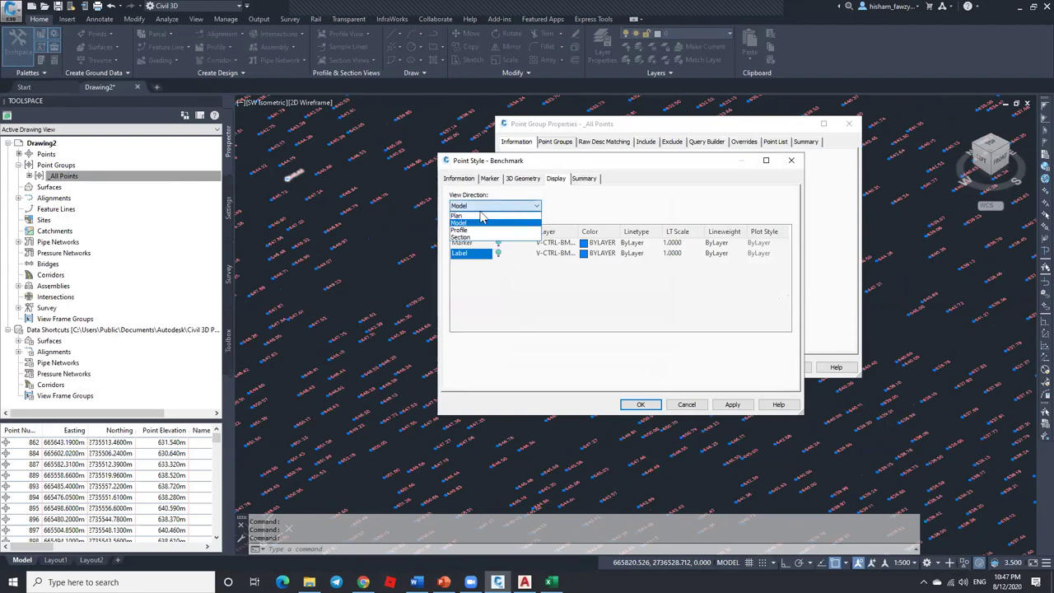
pyautogui.click(469, 231)
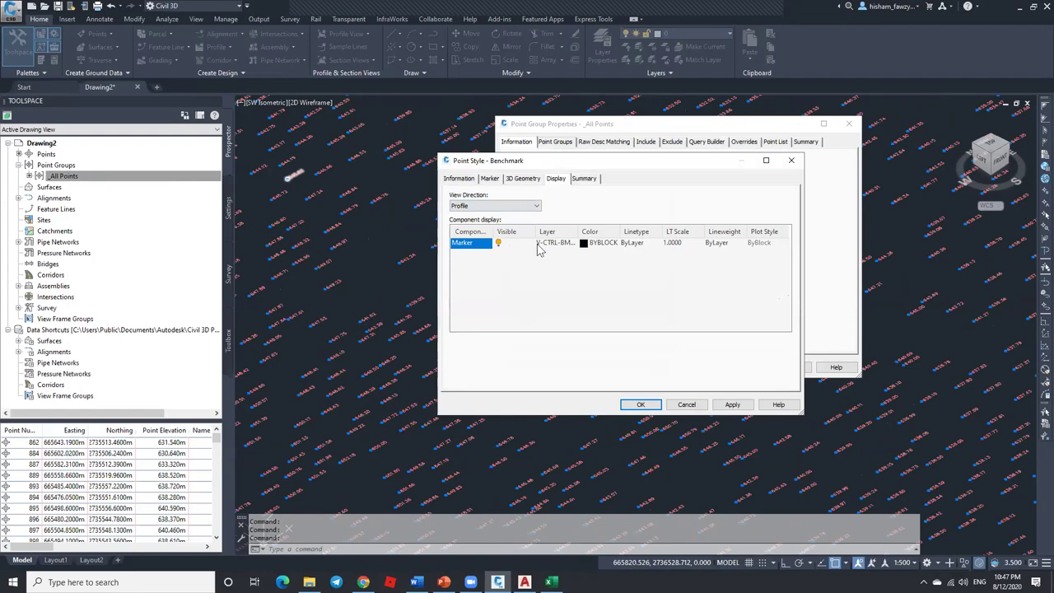
pyautogui.click(498, 206)
pyautogui.click(483, 192)
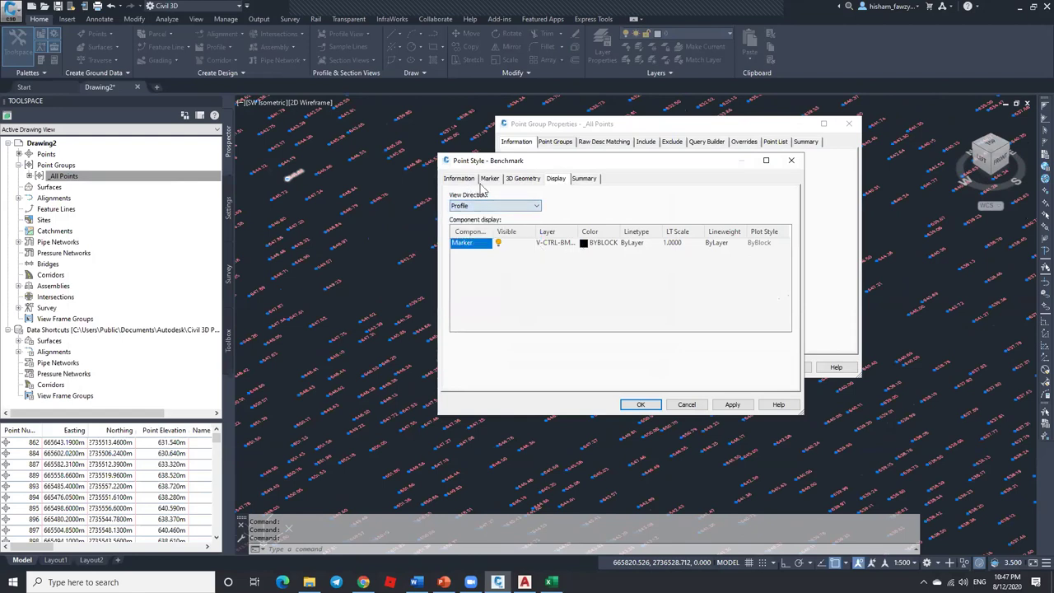
pyautogui.click(687, 404)
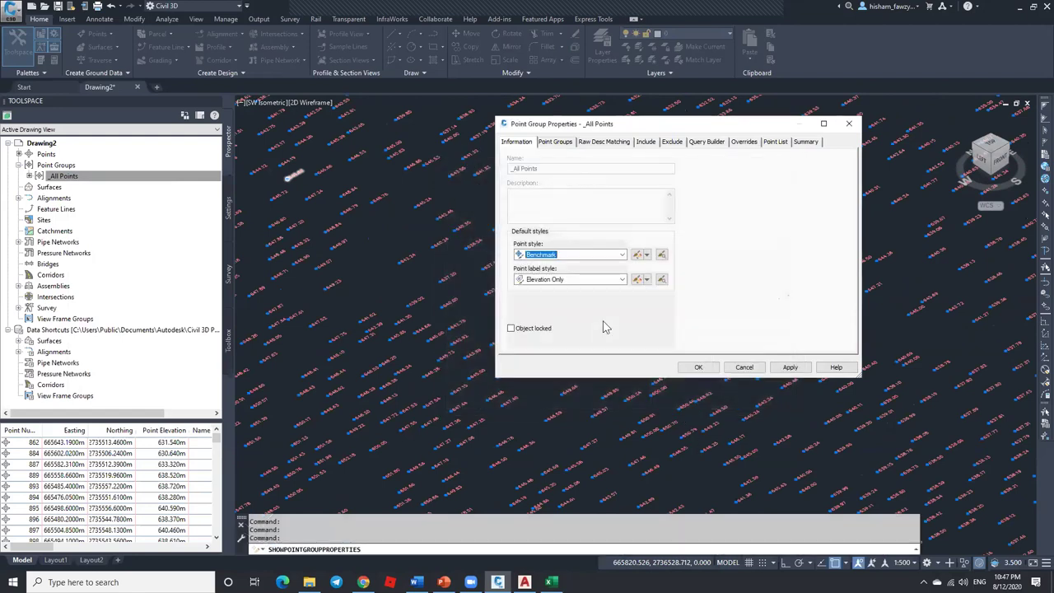
pyautogui.click(539, 280)
pyautogui.click(550, 293)
# Step: Edit the Elevation Only style: set Created by to the author's name and prefix its name with H-
pyautogui.click(638, 280)
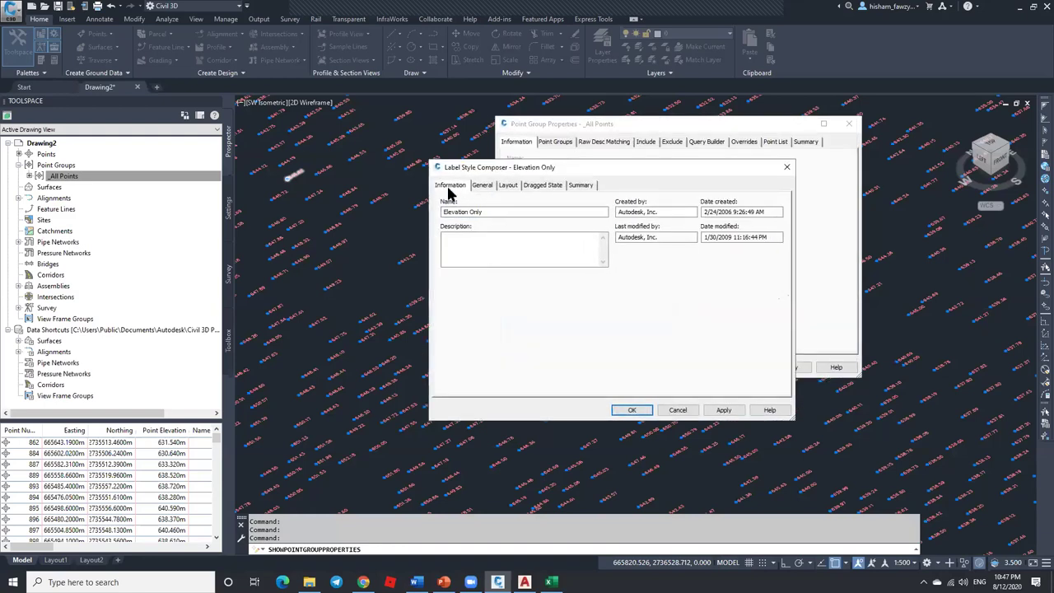
pyautogui.moveTo(499, 212); pyautogui.dragTo(436, 211)
pyautogui.moveTo(658, 211); pyautogui.dragTo(605, 210)
pyautogui.moveTo(766, 211); pyautogui.dragTo(707, 212)
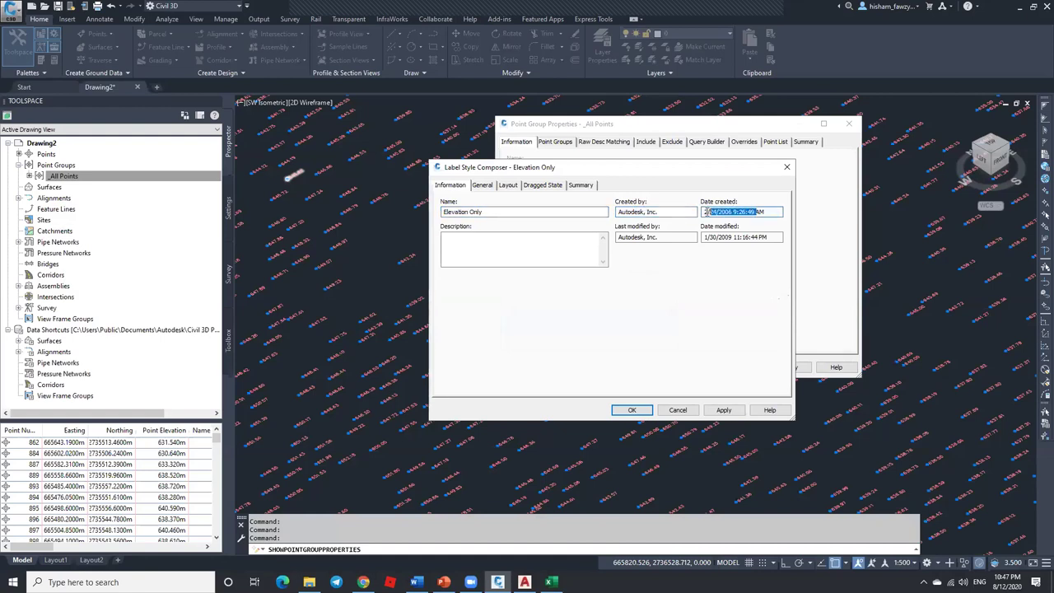
pyautogui.click(693, 237)
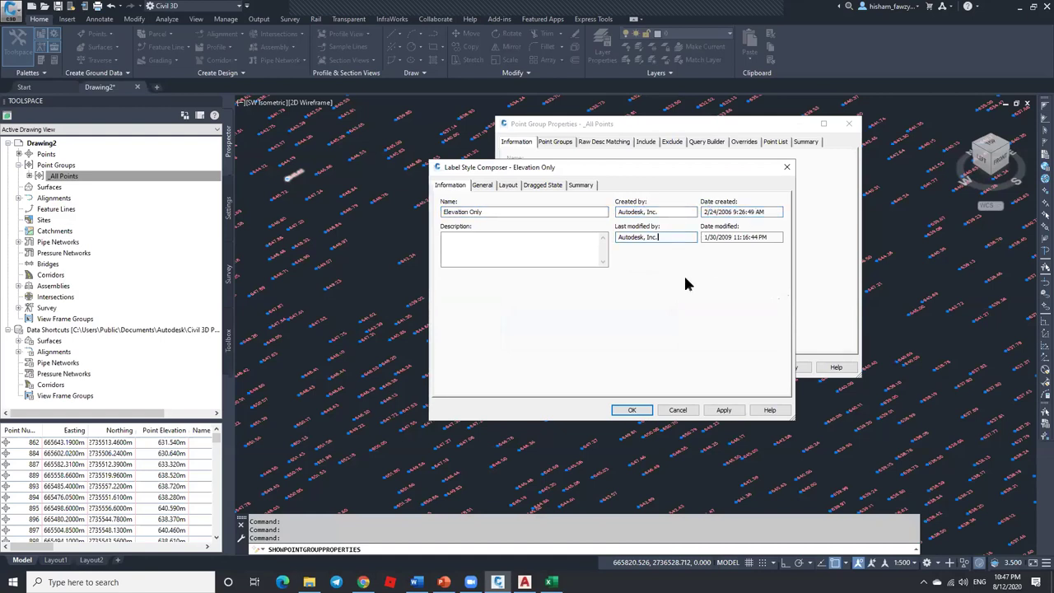
pyautogui.moveTo(665, 212); pyautogui.dragTo(615, 211)
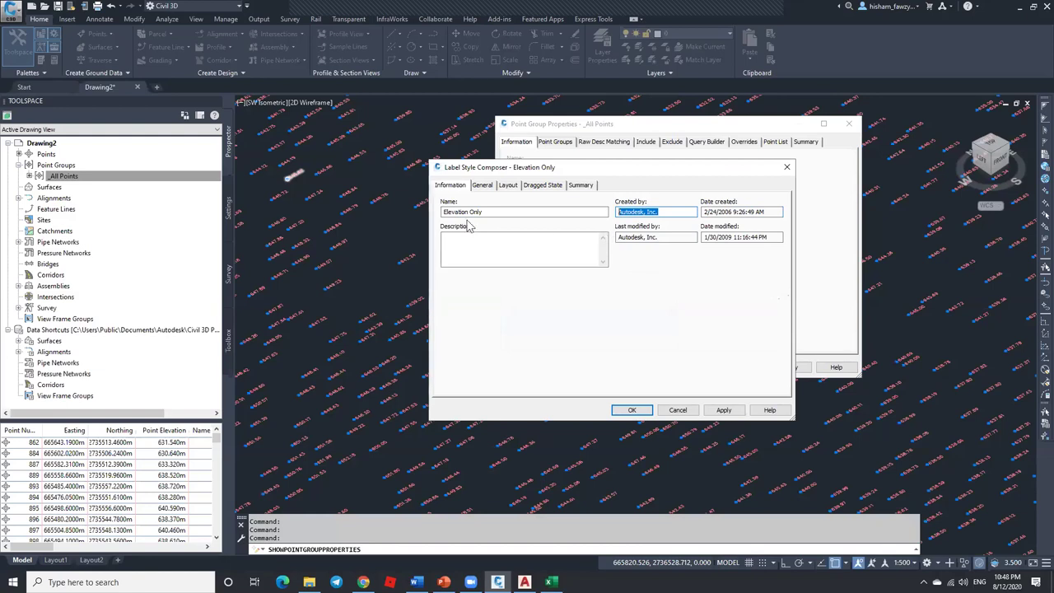
pyautogui.click(673, 211)
pyautogui.keyDown('shift'); pyautogui.click(613, 212); pyautogui.keyUp('shift')
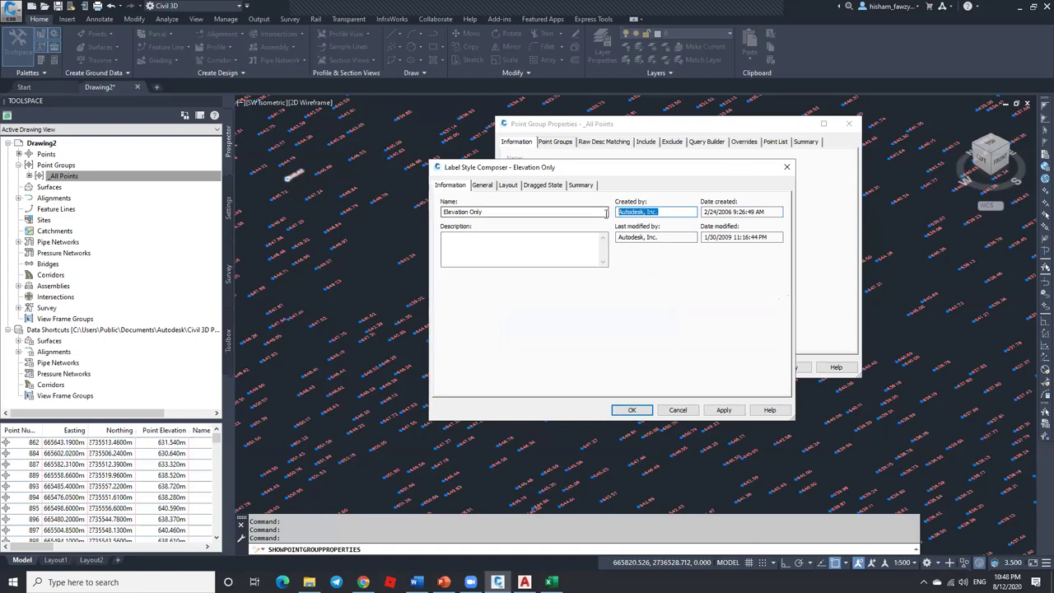
pyautogui.write('HISHAM FAWZY')
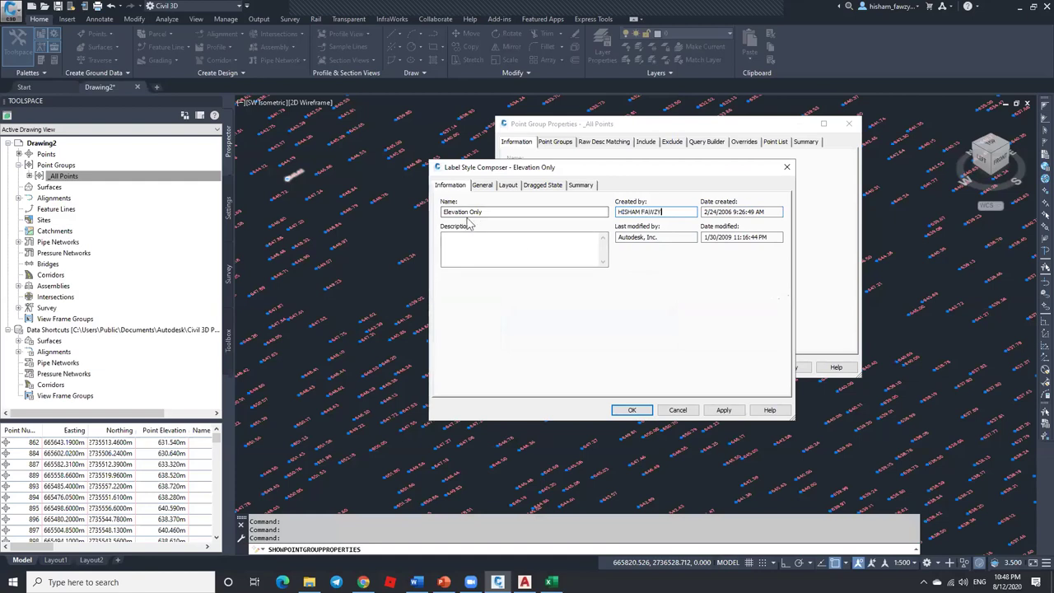
pyautogui.click(444, 211)
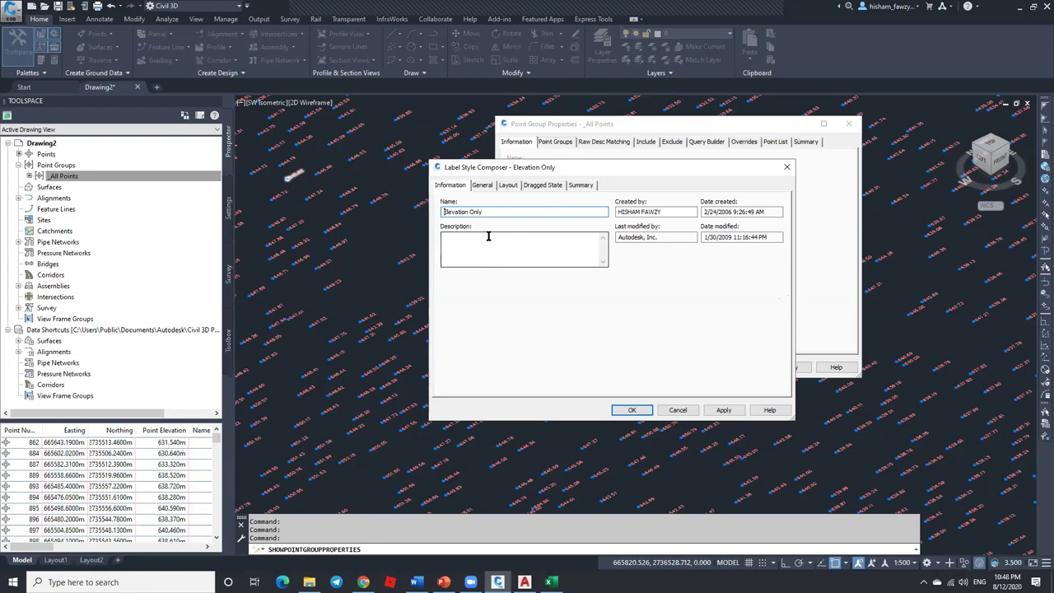
pyautogui.write('H-')
# Step: Check the General and Layout tabs with Point Elevation as component, then cancel both dialogs
pyautogui.click(484, 185)
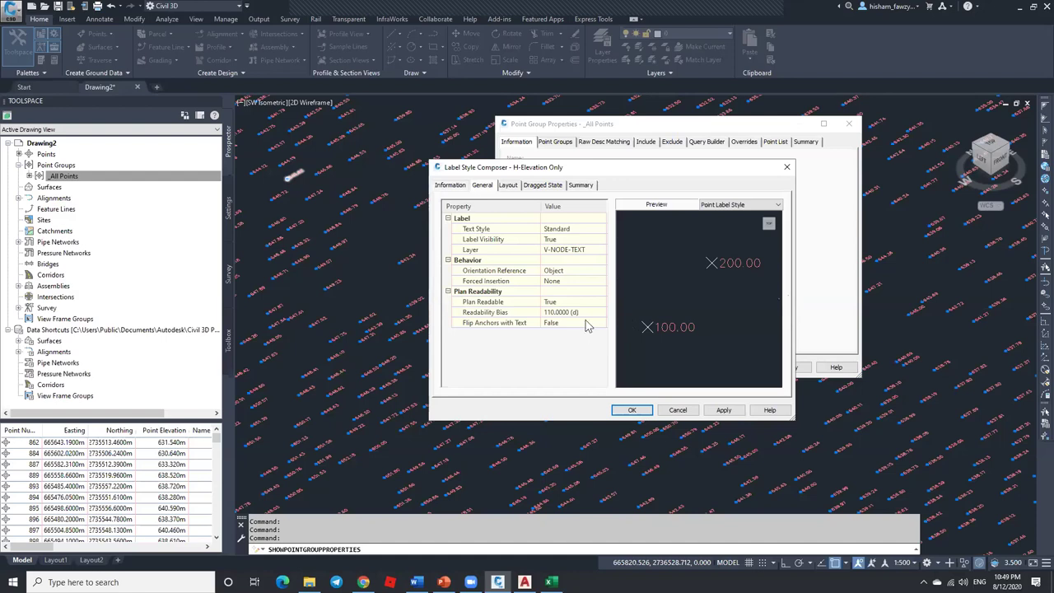
pyautogui.click(507, 186)
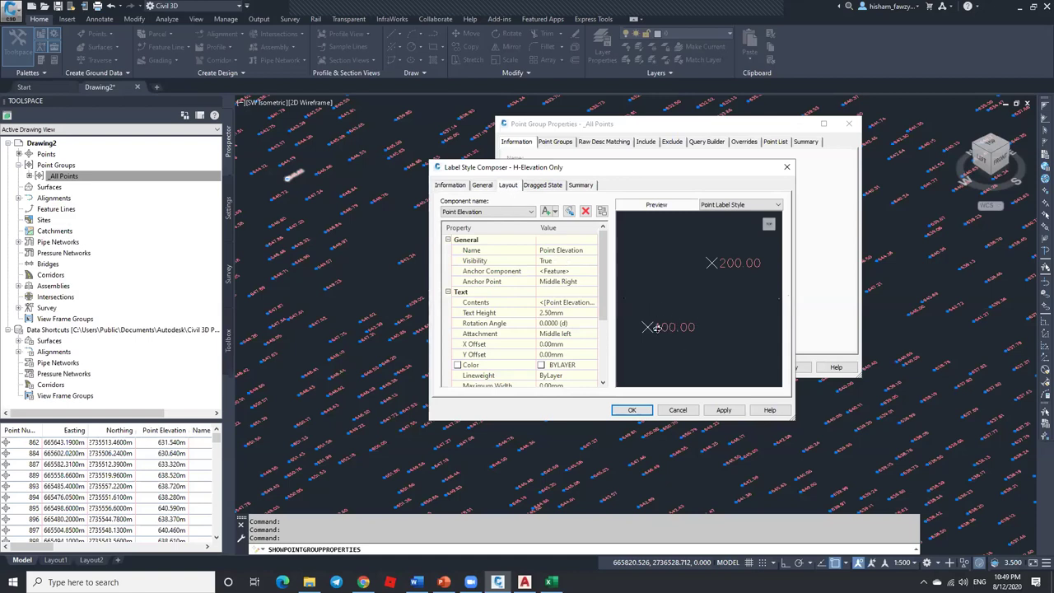
pyautogui.click(528, 212)
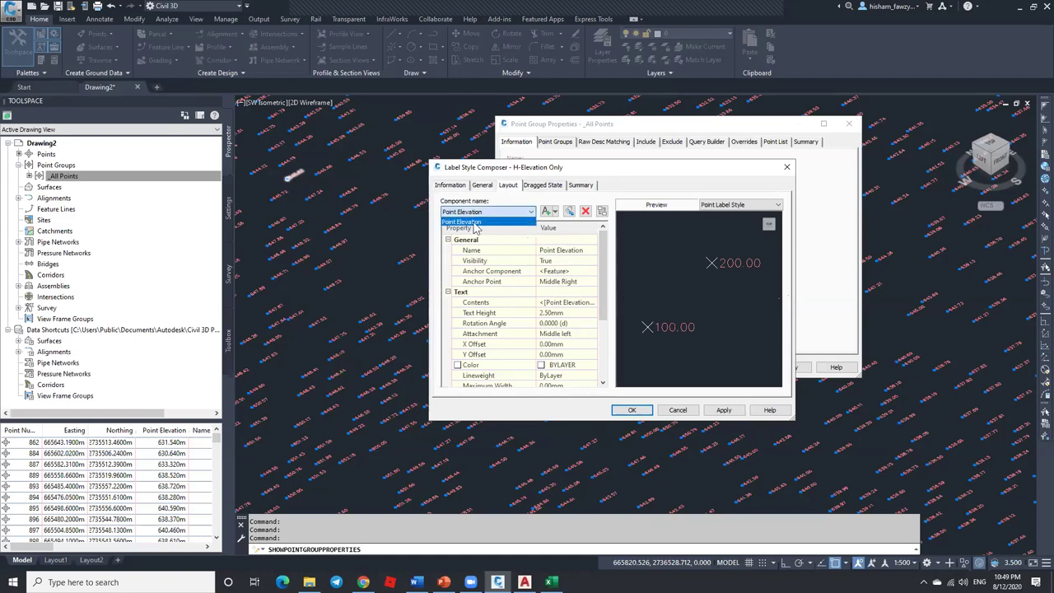
pyautogui.click(496, 222)
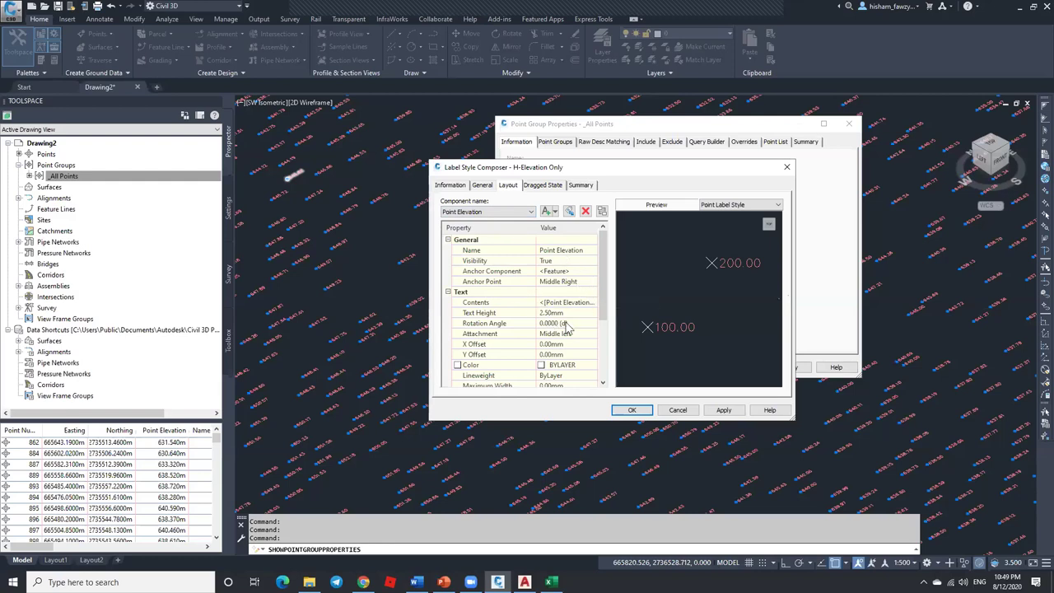
pyautogui.click(677, 409)
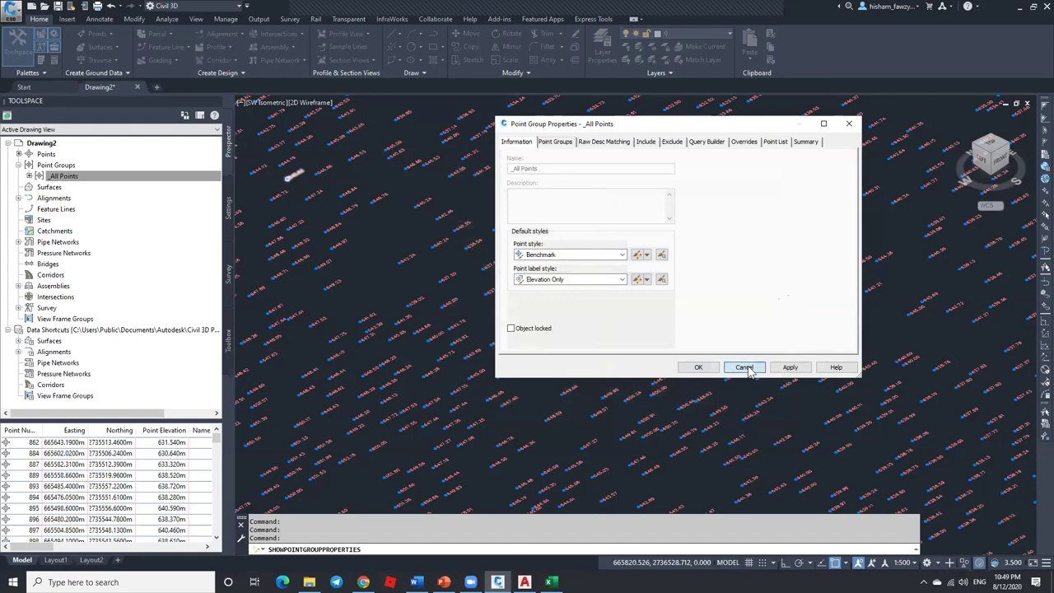
pyautogui.click(741, 368)
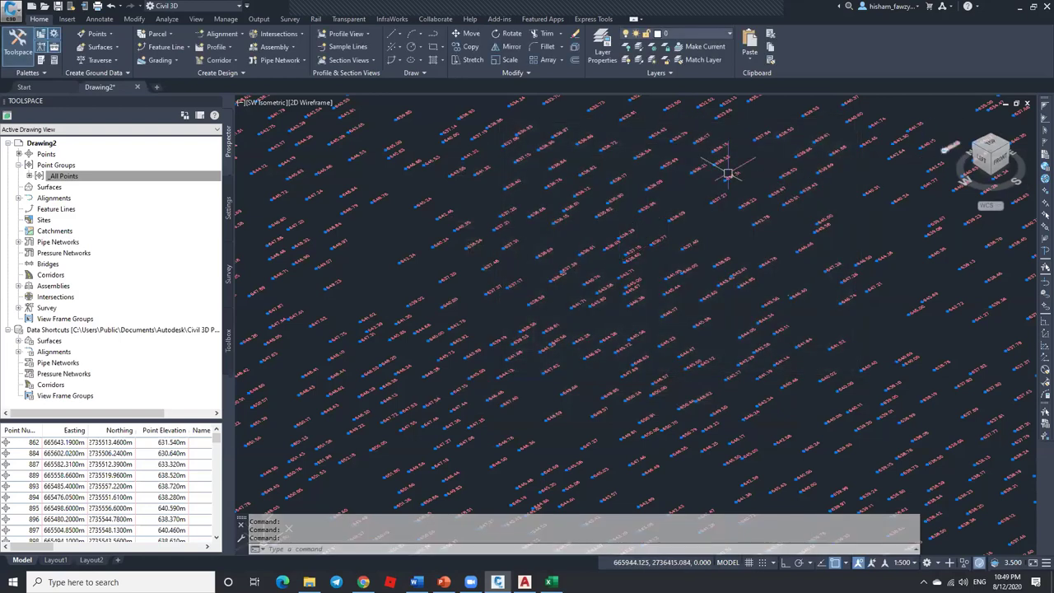
# Step: Zoom to extents and switch the ViewCube from SW Isometric to Top view
pyautogui.click(991, 158)
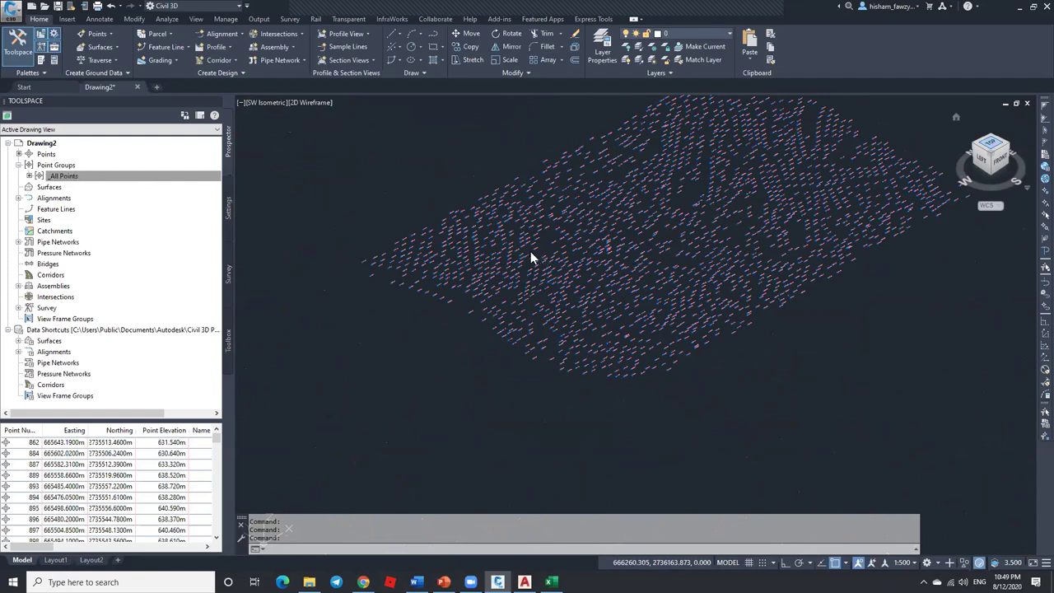
pyautogui.click(990, 145)
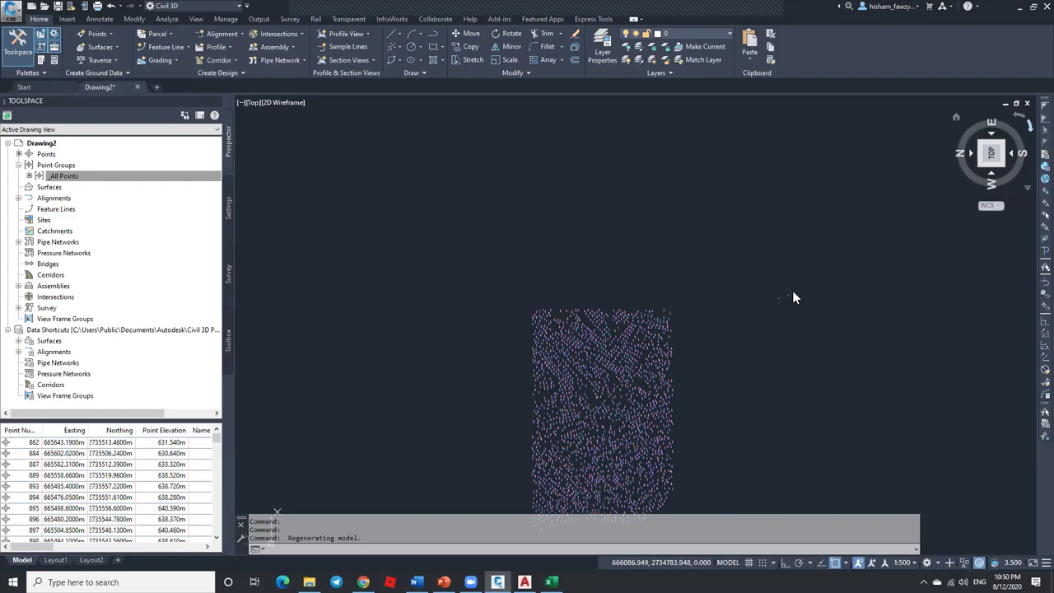
# Step: Rotate the plan view north-up, zoom in on the points, and pan them left
pyautogui.keyDown('shift'); pyautogui.moveTo(577, 238); pyautogui.dragTo(619, 221, button='middle'); pyautogui.keyUp('shift')
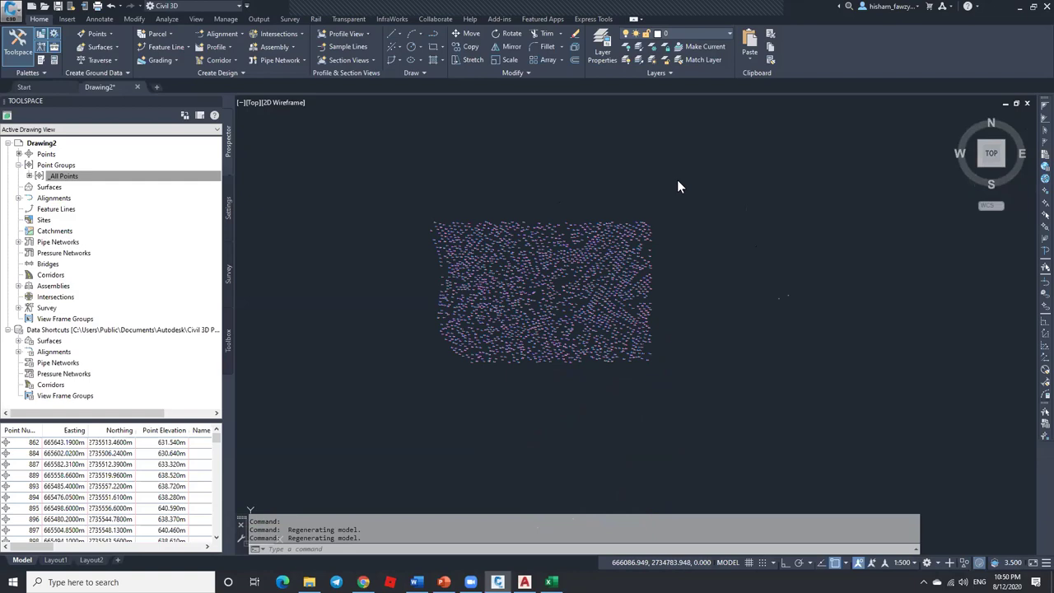
pyautogui.click(625, 149)
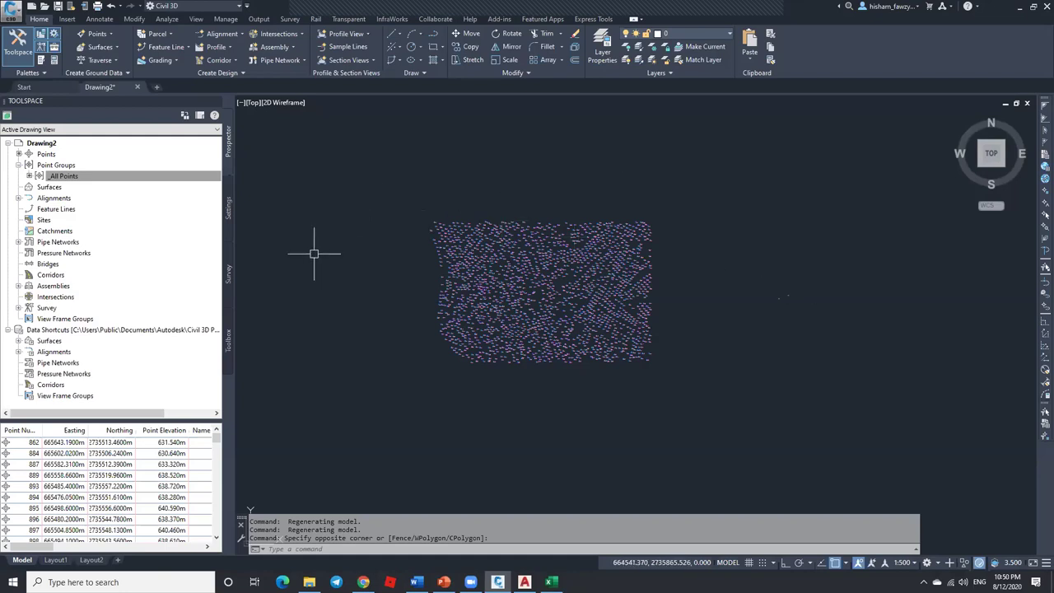
pyautogui.scroll(2, 379, 267)
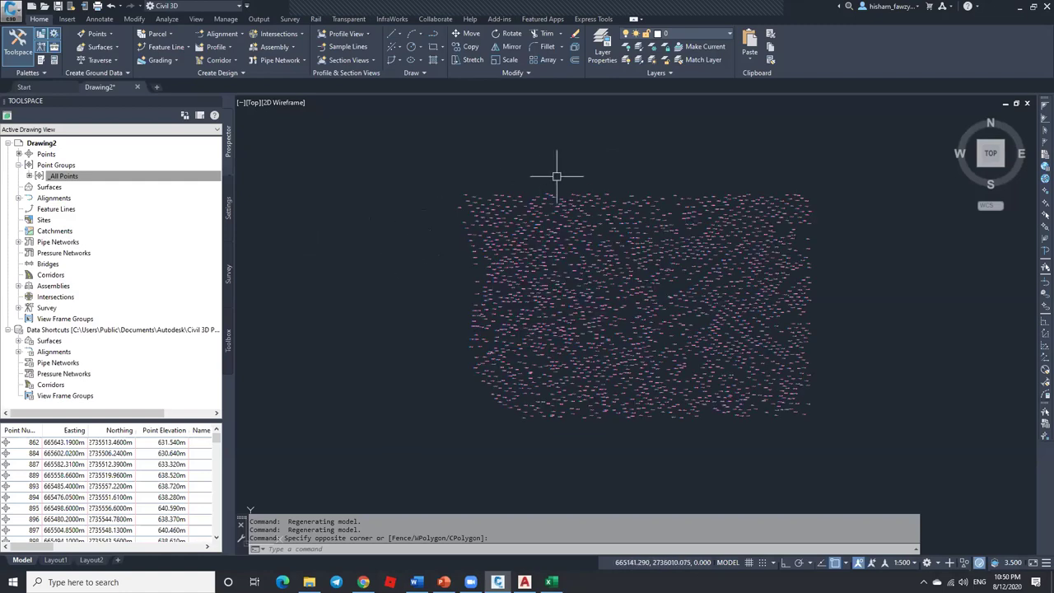
pyautogui.moveTo(699, 158); pyautogui.dragTo(665, 162, button='middle')
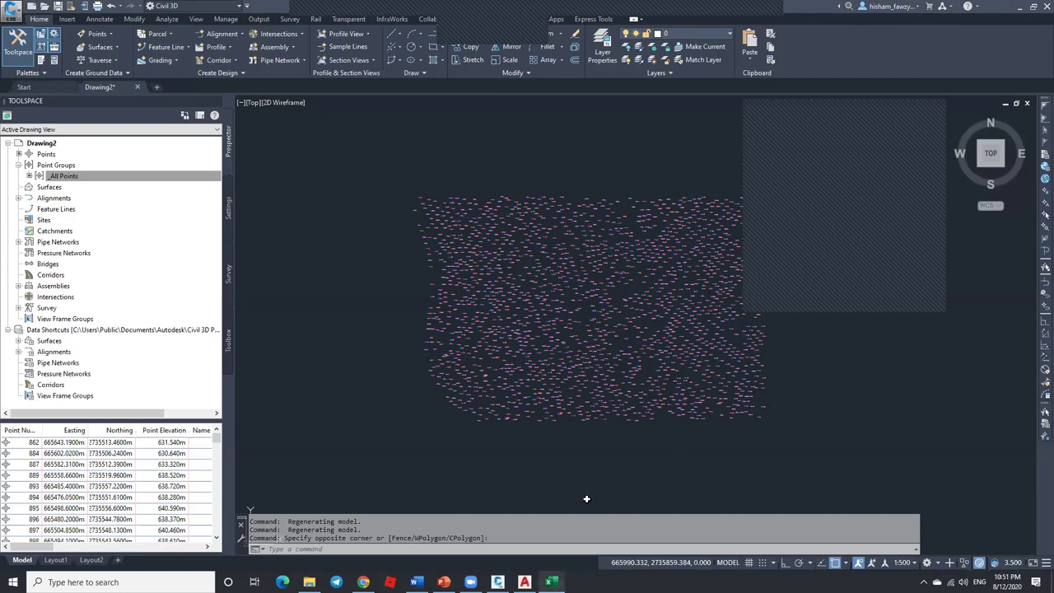
# Step: In Excel, scroll to the top and confirm A2 holds point number 1, then return to Civil 3D
pyautogui.hotkey('alt', 'Tab')
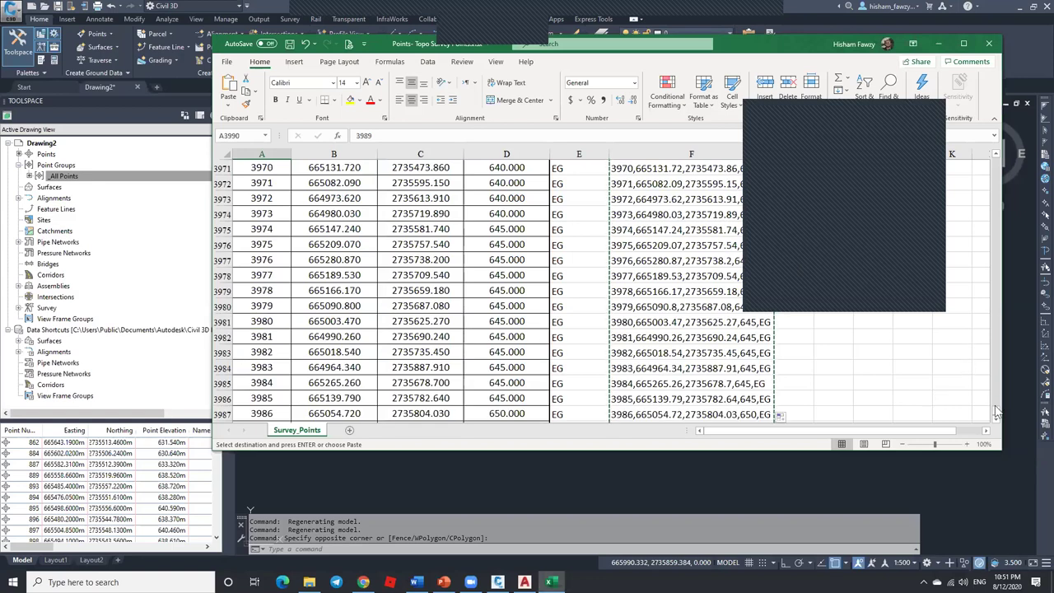
pyautogui.moveTo(988, 201); pyautogui.dragTo(991, 165)
pyautogui.click(393, 215)
pyautogui.click(266, 195)
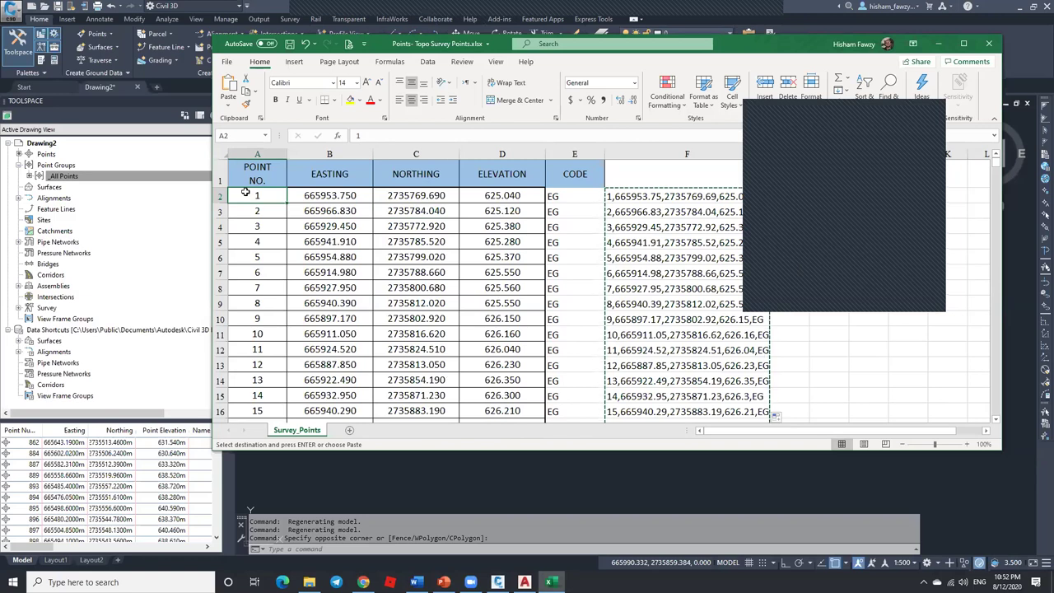
pyautogui.click(400, 487)
pyautogui.click(68, 19)
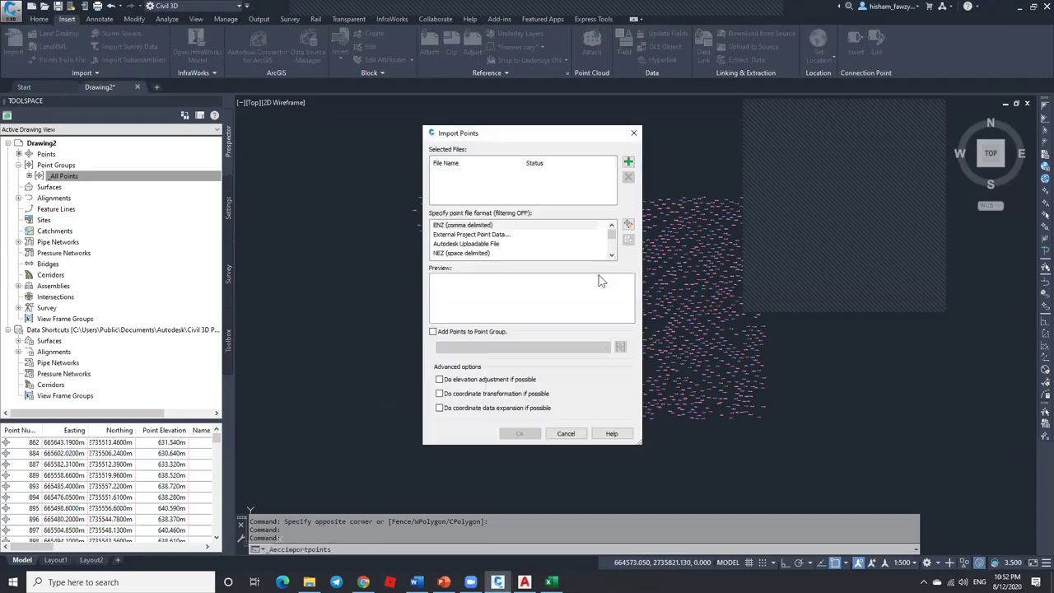
# Step: From Import Points, start modifying the PENZD (comma delimited) point file format
pyautogui.click(610, 254)
pyautogui.click(611, 254)
pyautogui.click(611, 255)
pyautogui.click(611, 255)
pyautogui.click(611, 255)
pyautogui.click(530, 243)
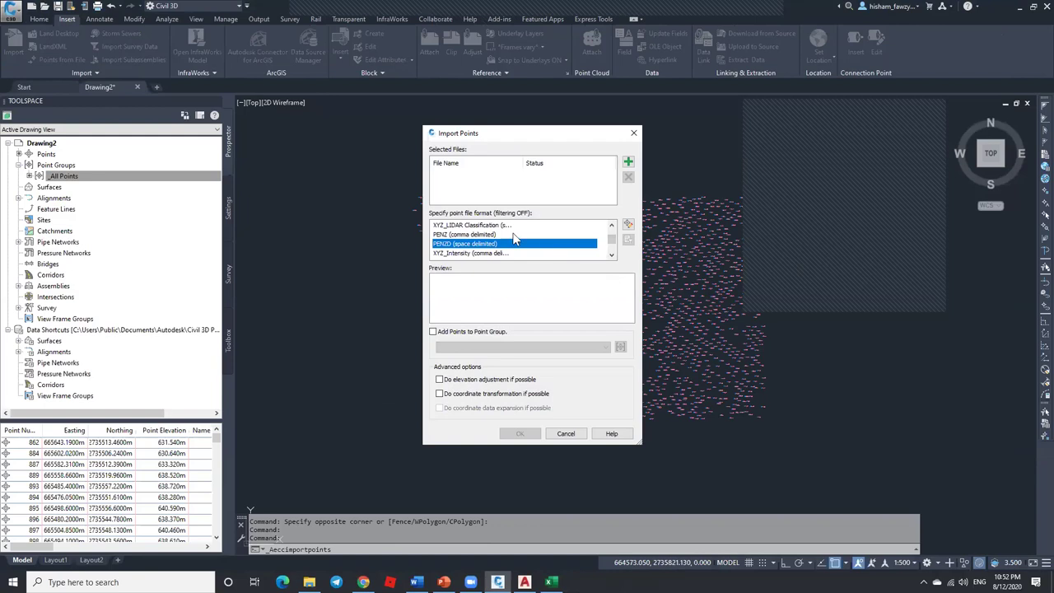
pyautogui.click(513, 234)
pyautogui.click(627, 224)
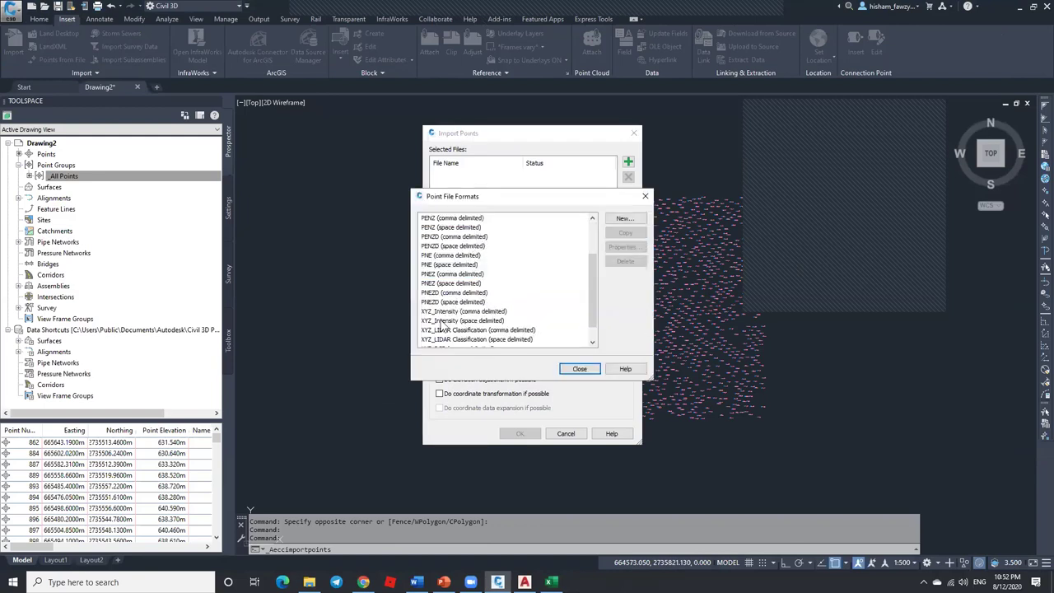
pyautogui.click(451, 303)
pyautogui.scroll(1, 459, 276)
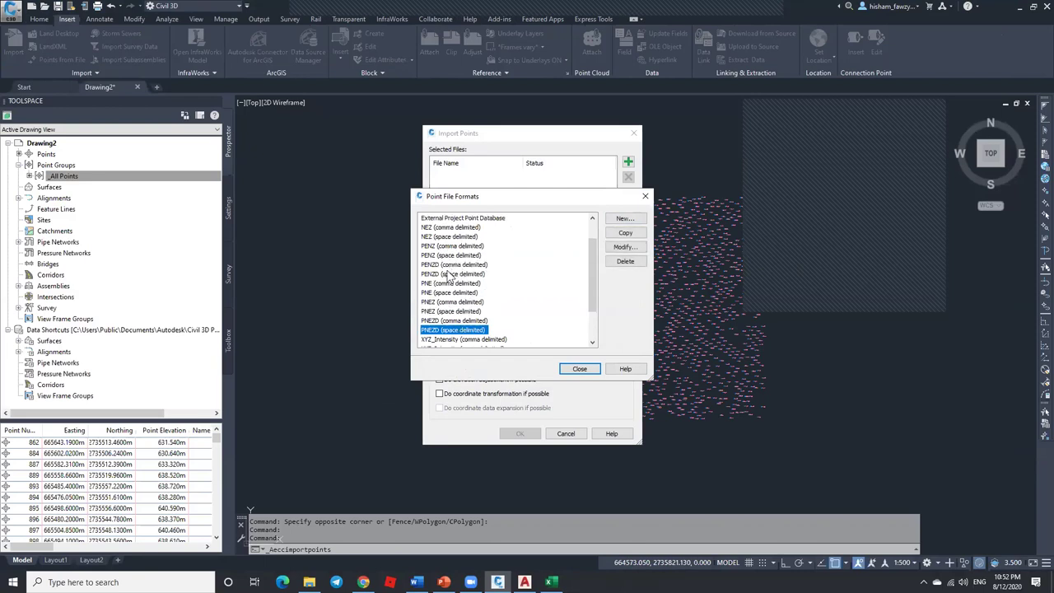
pyautogui.click(452, 265)
pyautogui.click(623, 247)
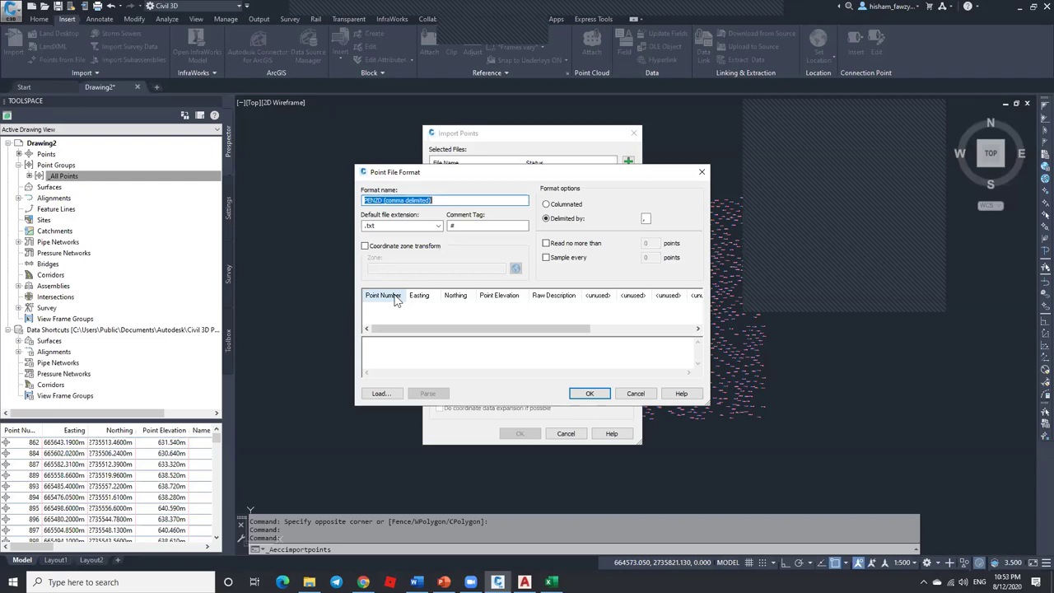
# Step: Make the first column Name, add the author's initials to the format name, save, and cancel the import
pyautogui.click(387, 296)
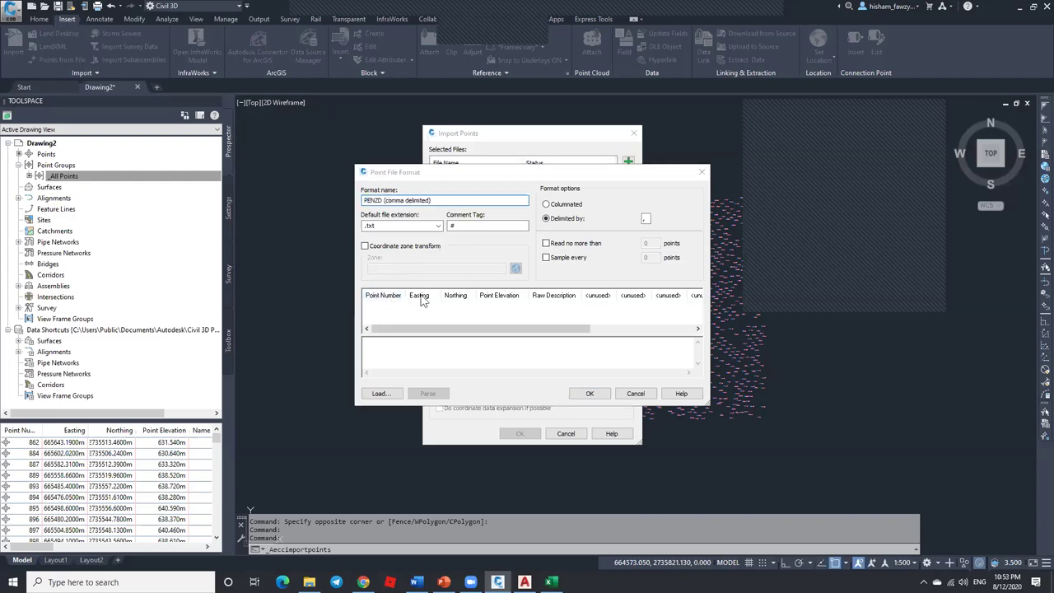
pyautogui.click(617, 276)
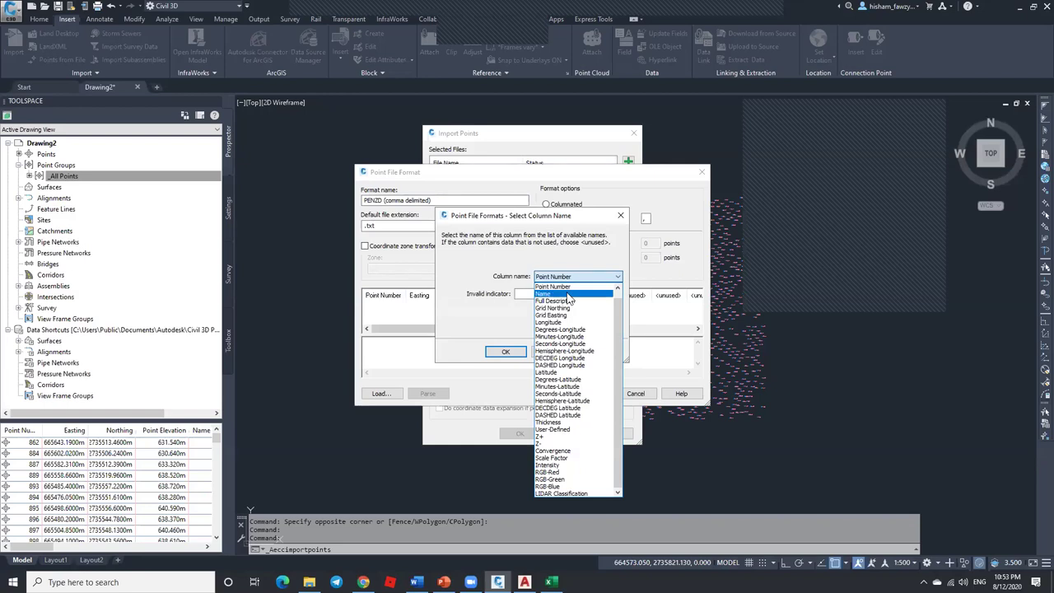
pyautogui.click(560, 293)
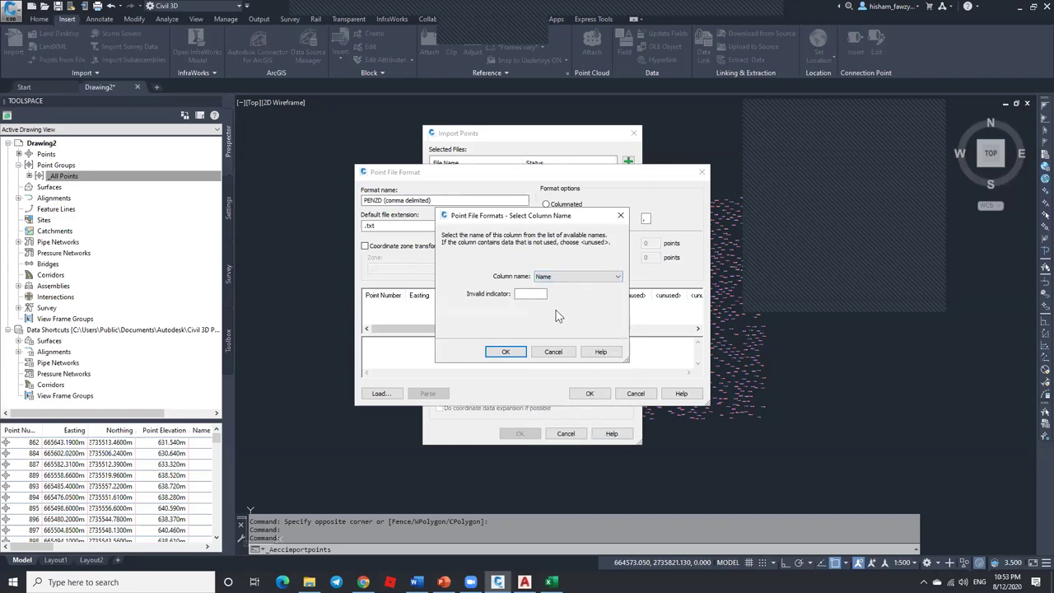
pyautogui.click(500, 352)
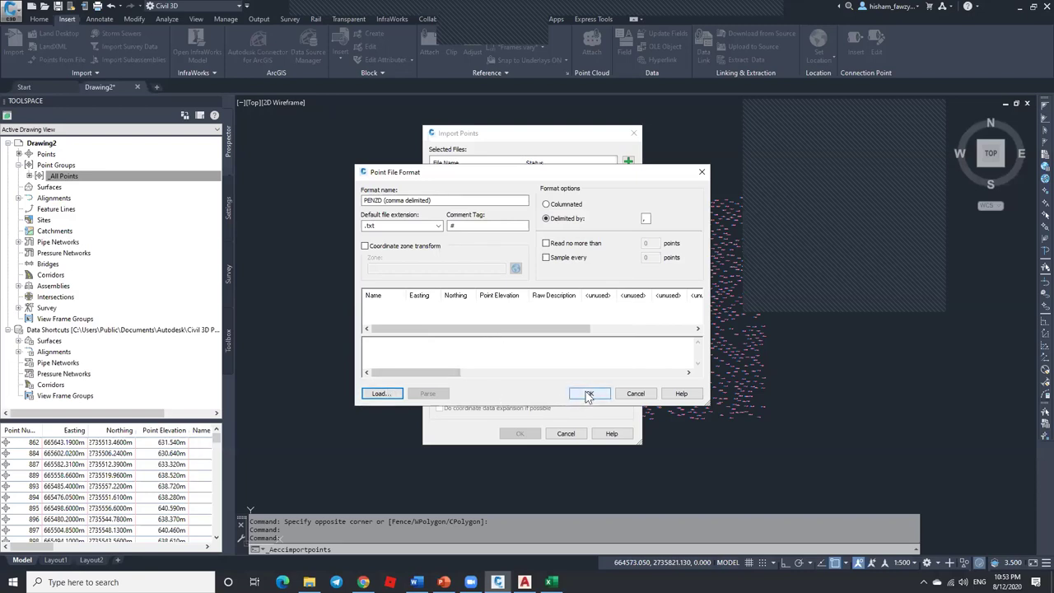
pyautogui.click(445, 200)
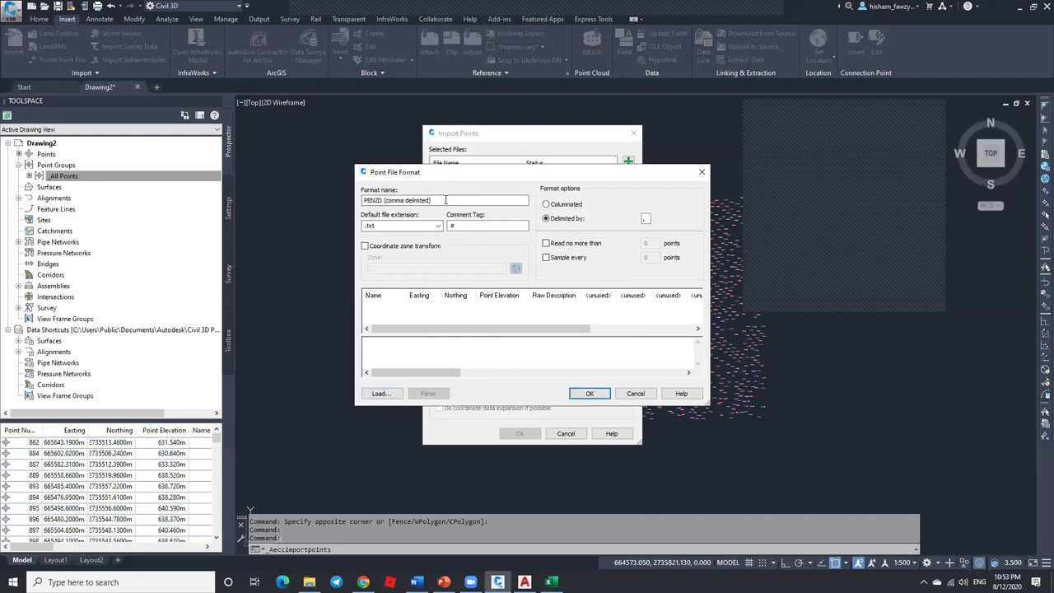
pyautogui.write('AM')
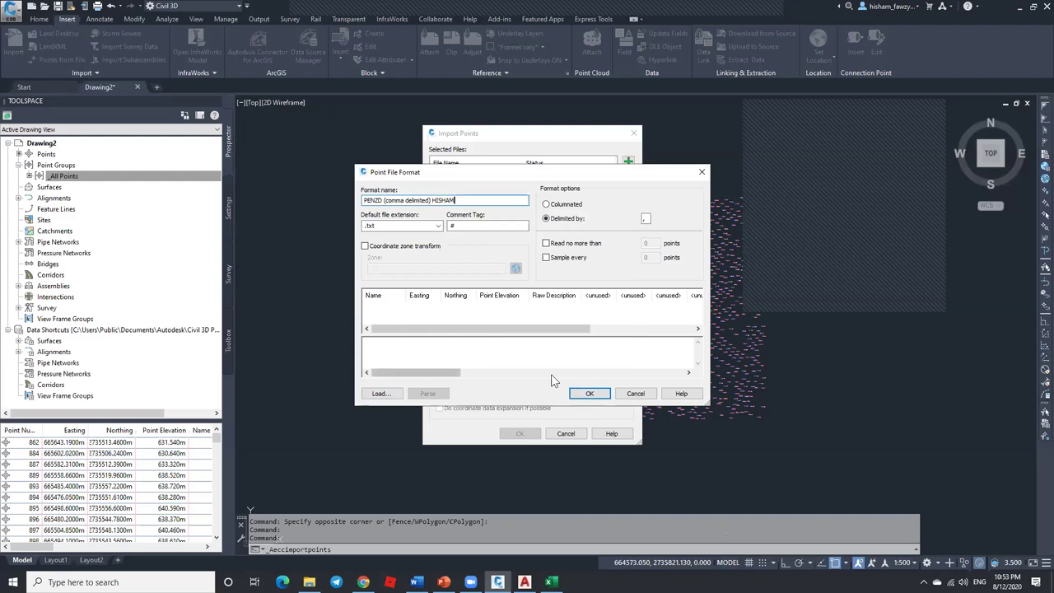
pyautogui.click(589, 393)
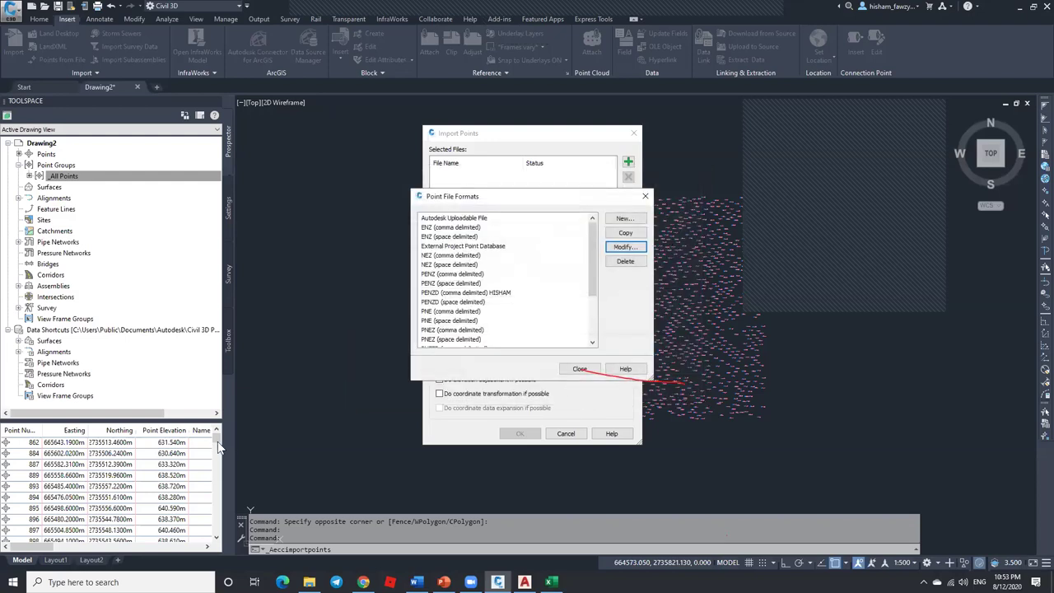
pyautogui.click(579, 369)
pyautogui.click(565, 433)
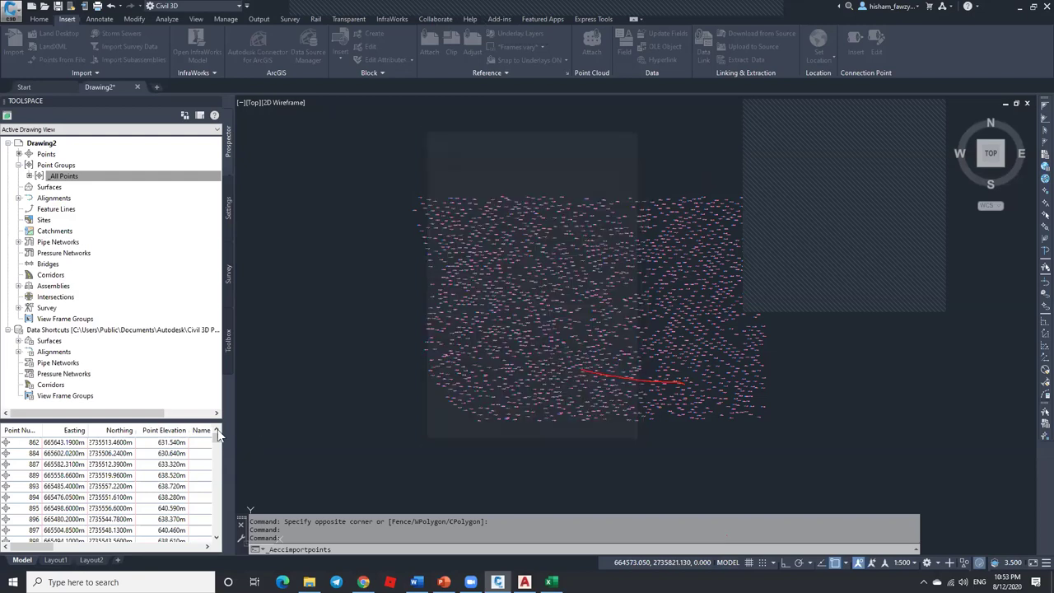
# Step: Enter AA1 in cell A2 and fill the AA numbering down column A
pyautogui.click(216, 531)
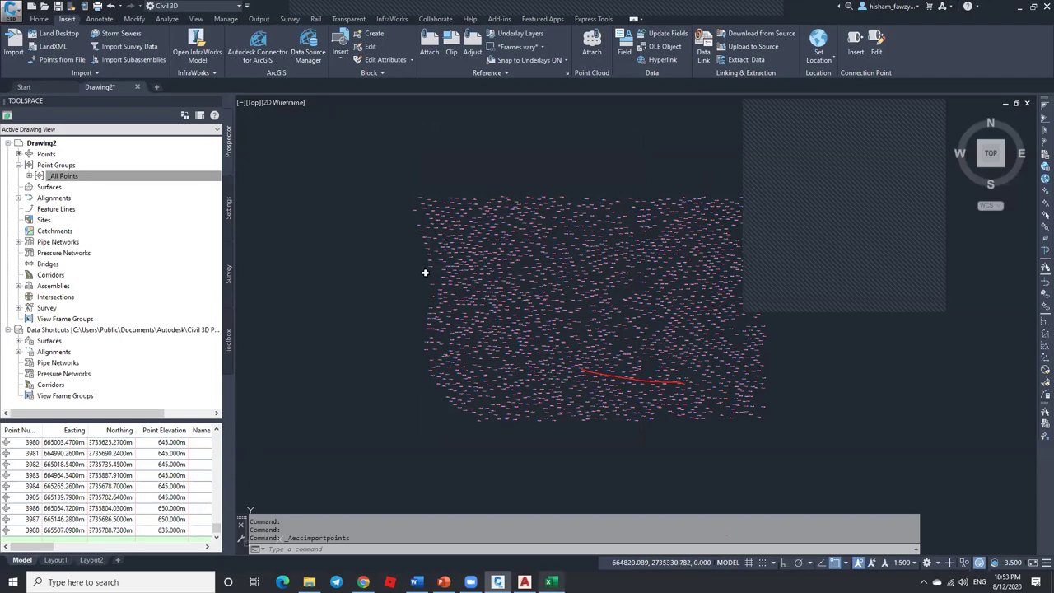
pyautogui.hotkey('alt', 'Tab')
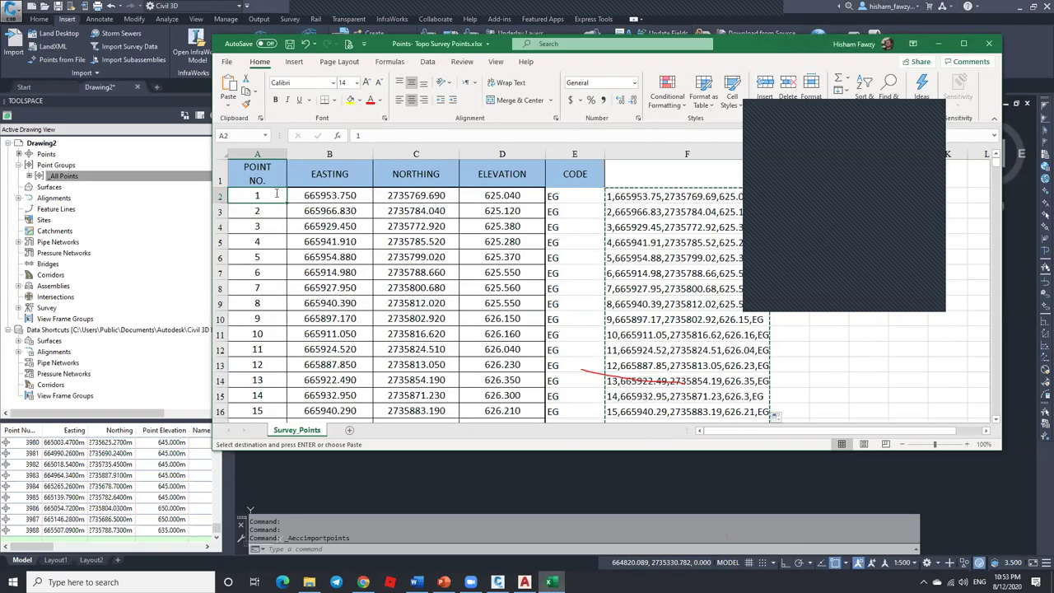
pyautogui.write('AA1')
pyautogui.press('Return')
pyautogui.click(275, 195)
pyautogui.moveTo(287, 203); pyautogui.dragTo(286, 217)
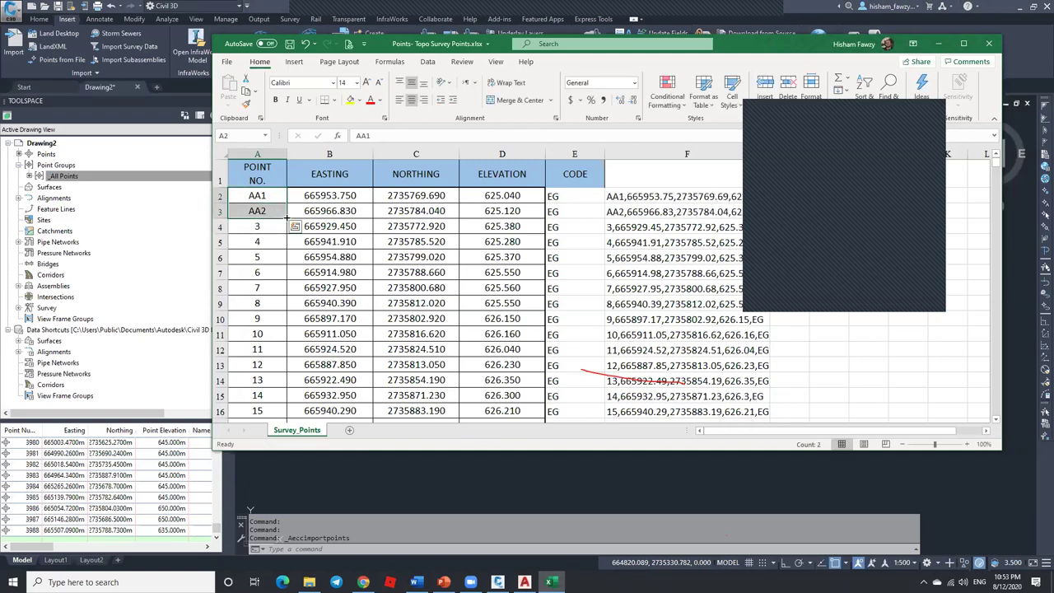
pyautogui.doubleClick(287, 217)
# Step: Copy the joined coordinate lines in F2:F29
pyautogui.click(639, 197)
pyautogui.scroll(-5, 651, 260)
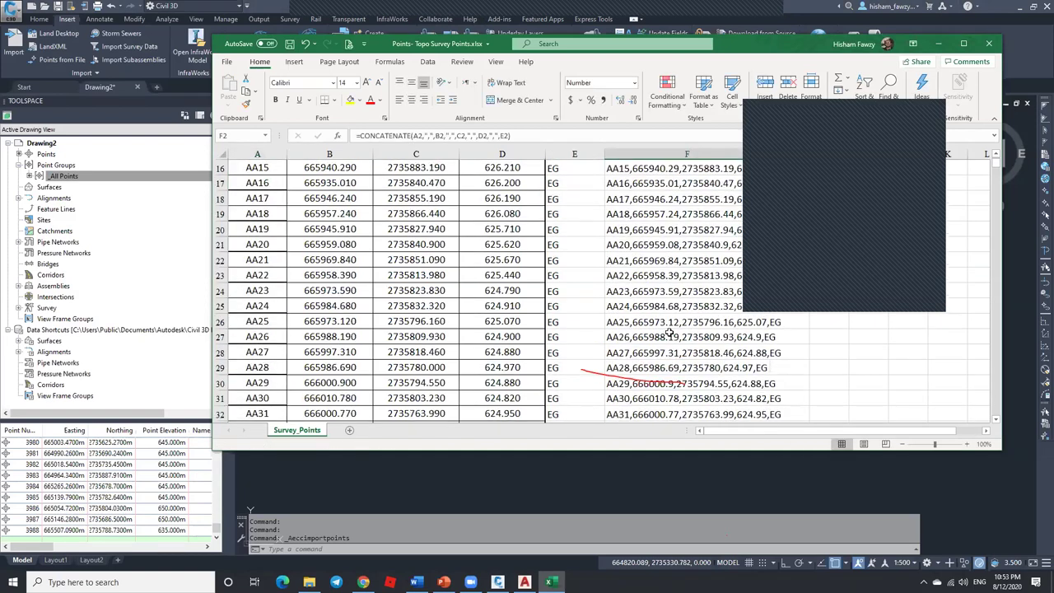
pyautogui.keyDown('shift'); pyautogui.click(671, 367); pyautogui.keyUp('shift')
pyautogui.hotkey('ctrl', 'c')
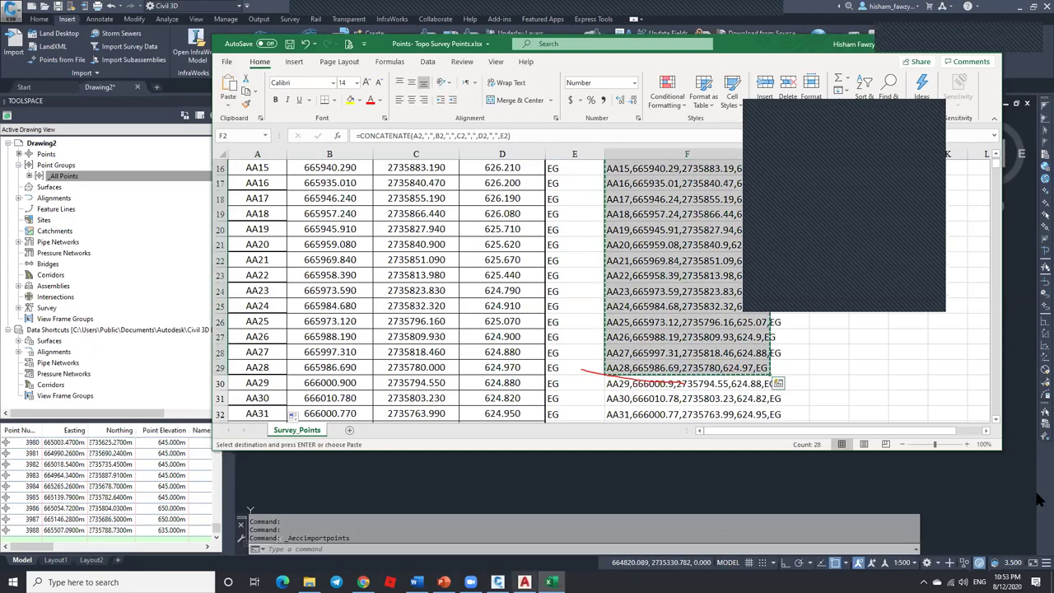
# Step: Replace all text in POINTS.txt with the copied lines in Notepad and save the file
pyautogui.click(1019, 12)
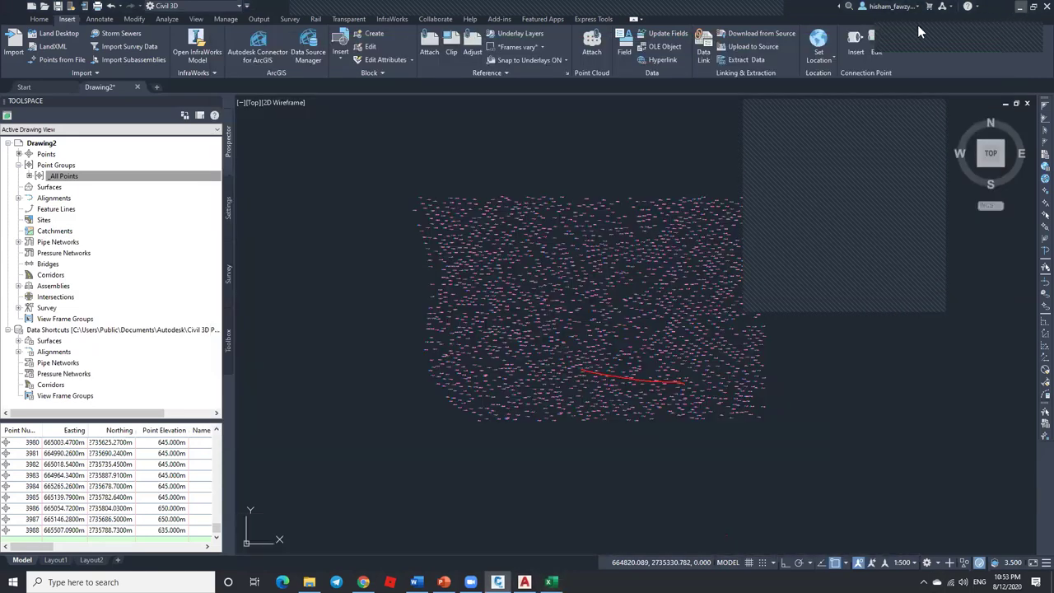
pyautogui.click(1019, 12)
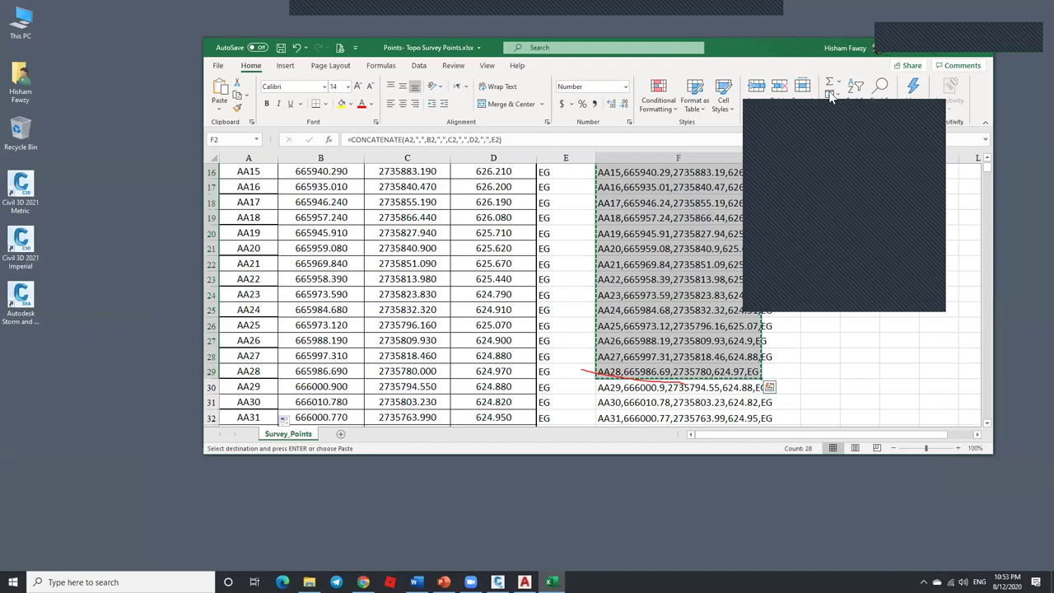
pyautogui.press('super+d')
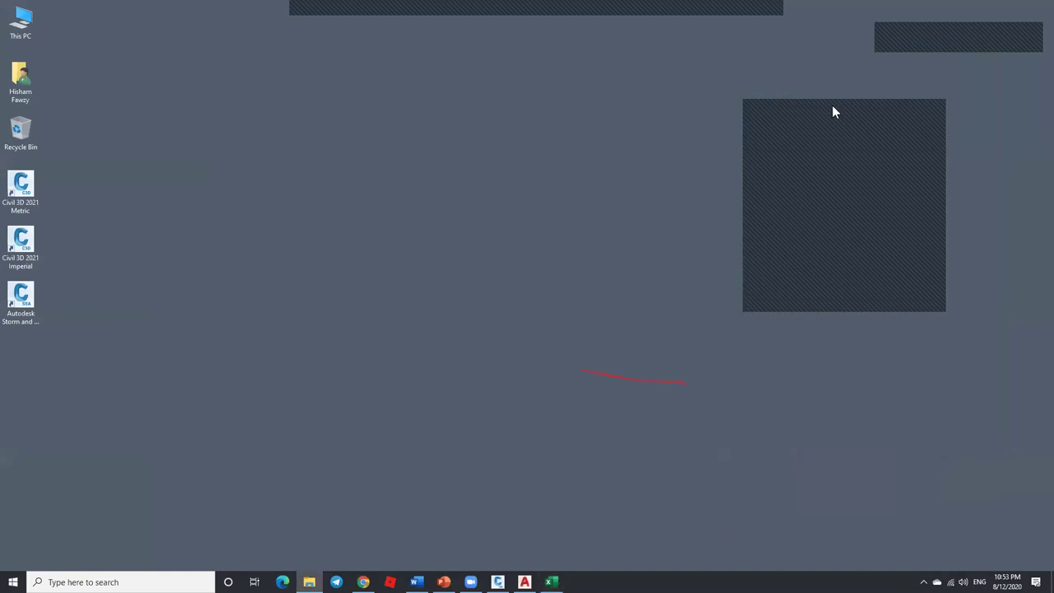
pyautogui.doubleClick(832, 108)
pyautogui.hotkey('ctrl', 'a')
pyautogui.hotkey('ctrl', 'v')
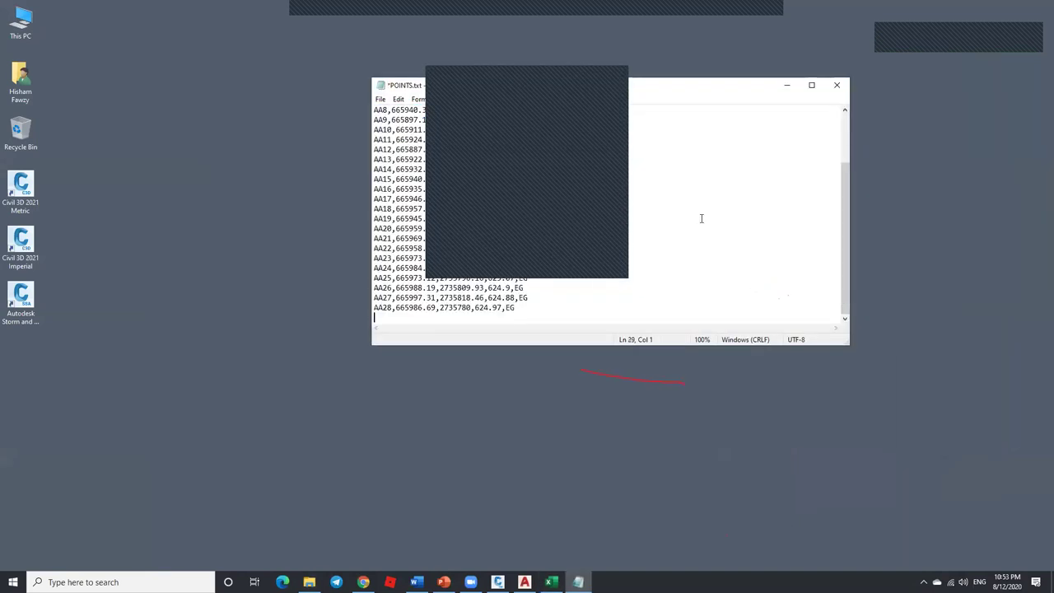
pyautogui.click(384, 100)
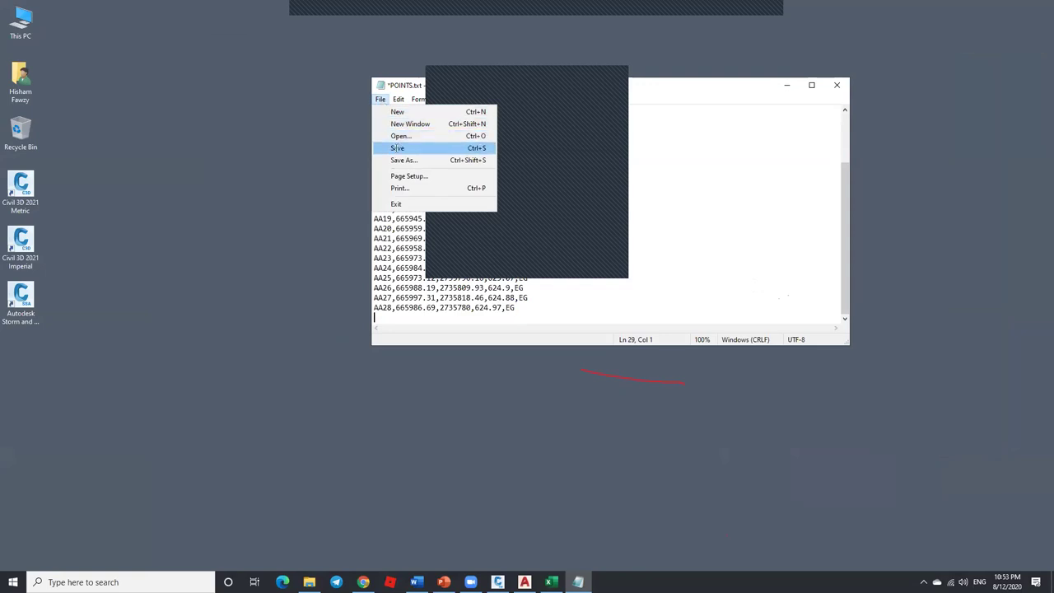
pyautogui.click(397, 148)
pyautogui.click(524, 582)
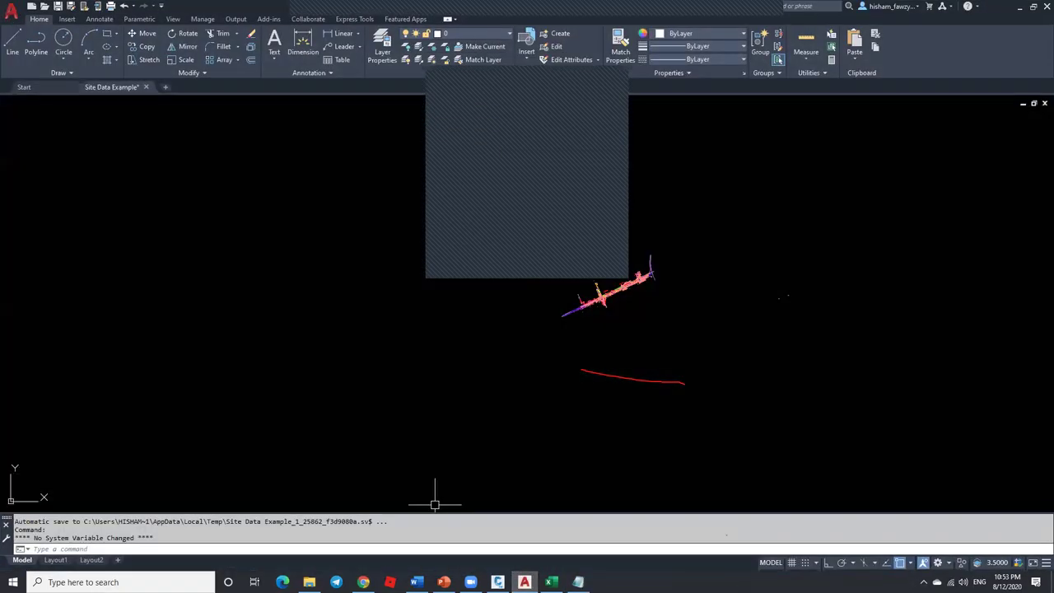
pyautogui.click(497, 582)
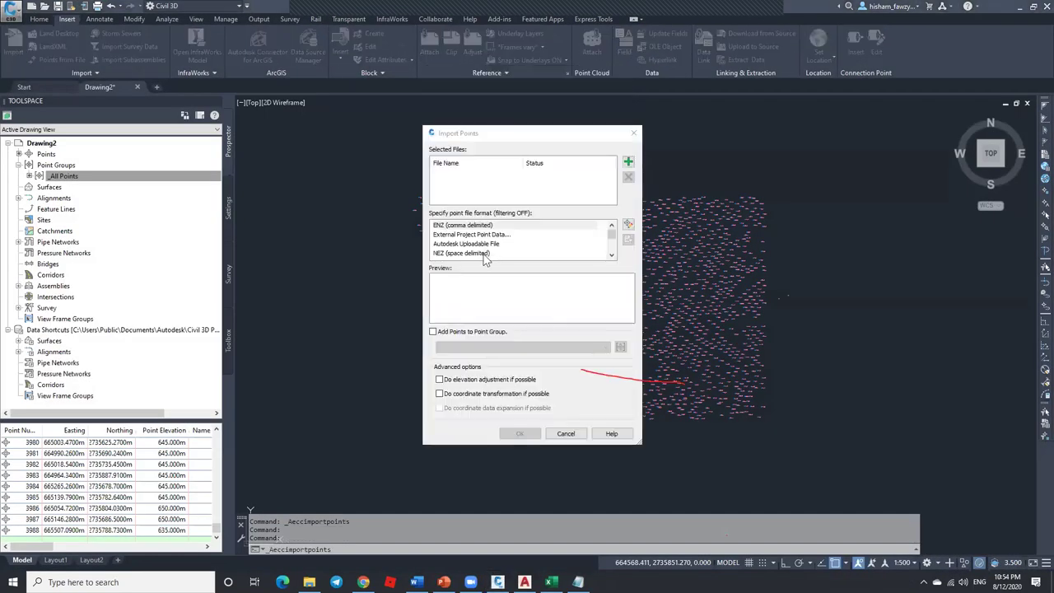
# Step: Add POINTS.txt as the import source and check that it previews point AA1
pyautogui.click(628, 161)
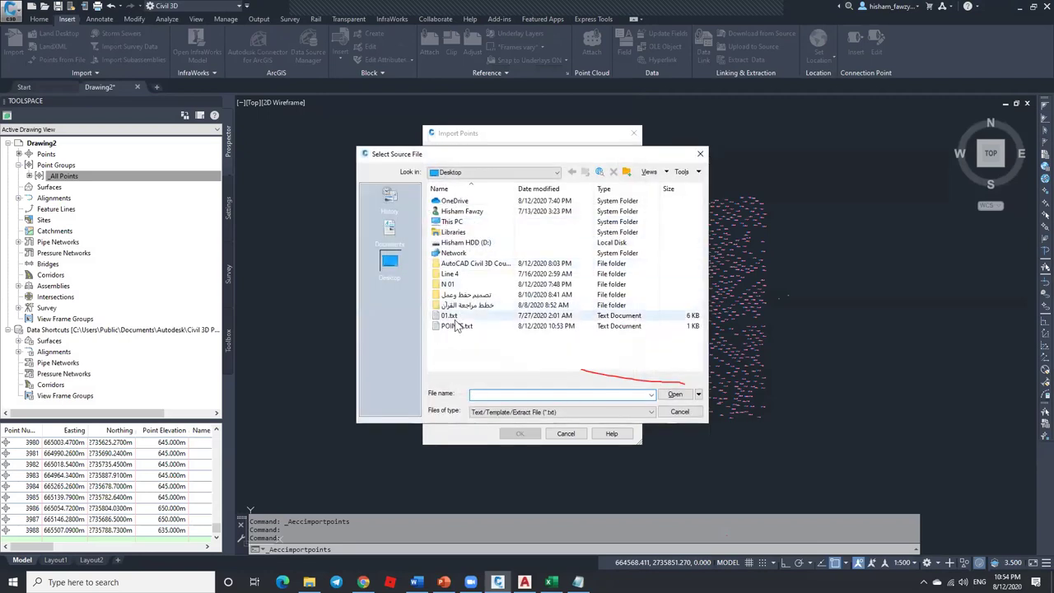
pyautogui.click(457, 325)
pyautogui.click(674, 394)
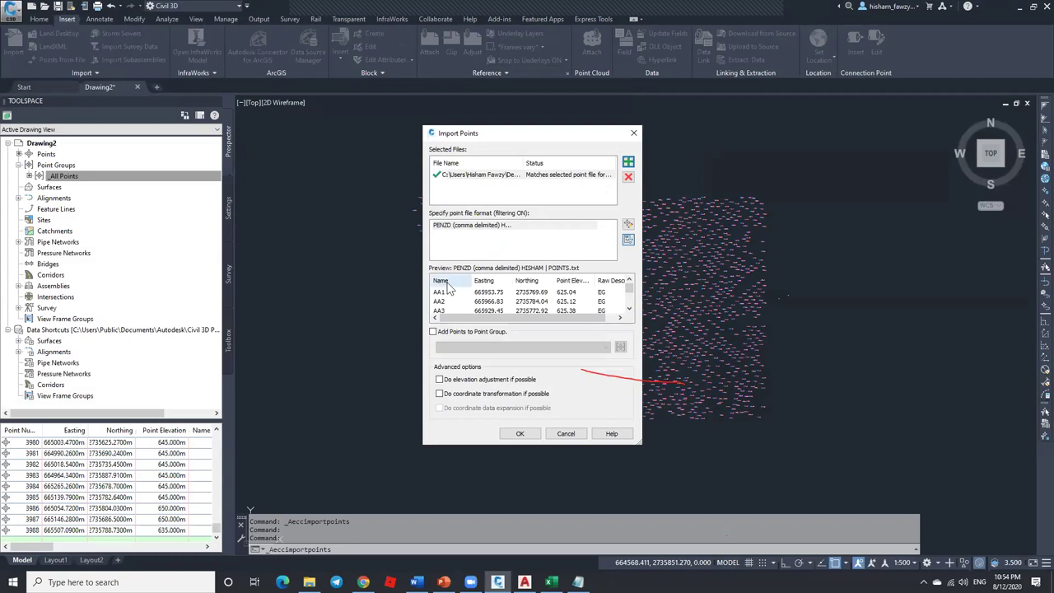
pyautogui.click(441, 292)
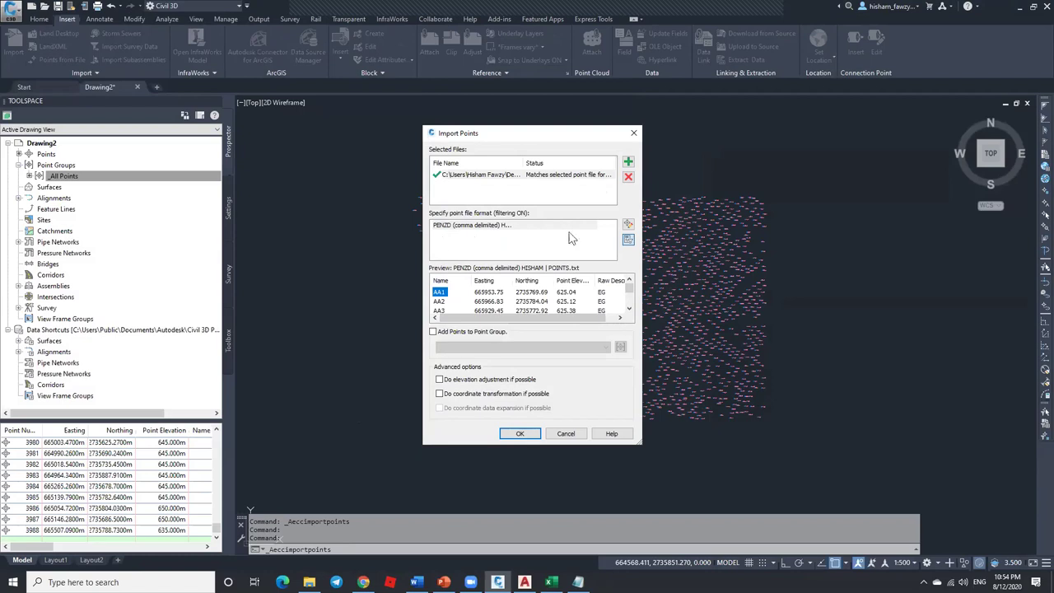
pyautogui.click(629, 225)
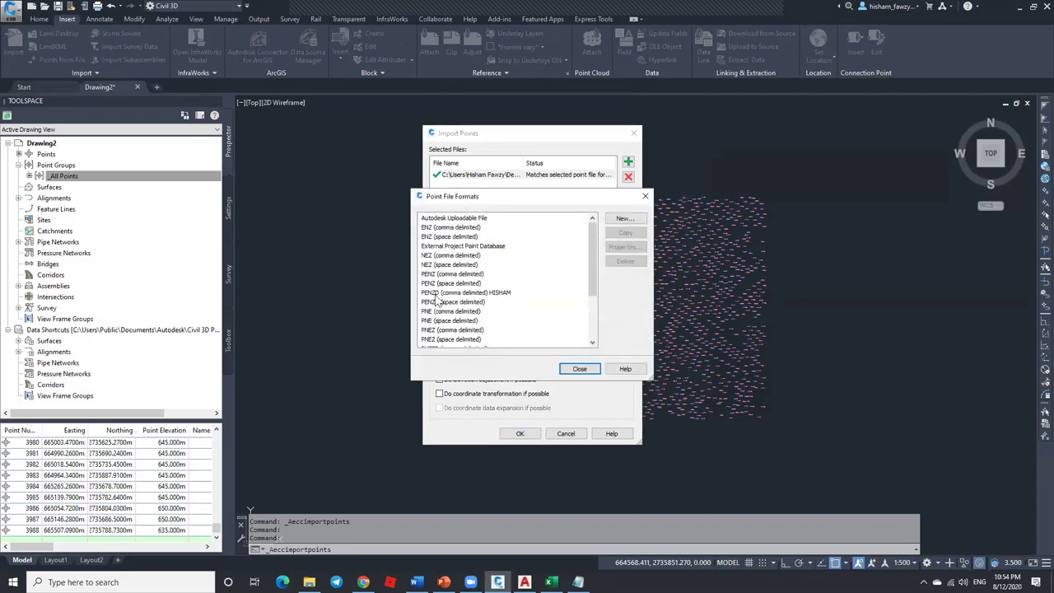
# Step: Change the custom PENZD format's first column to Point Number and save the format
pyautogui.click(436, 256)
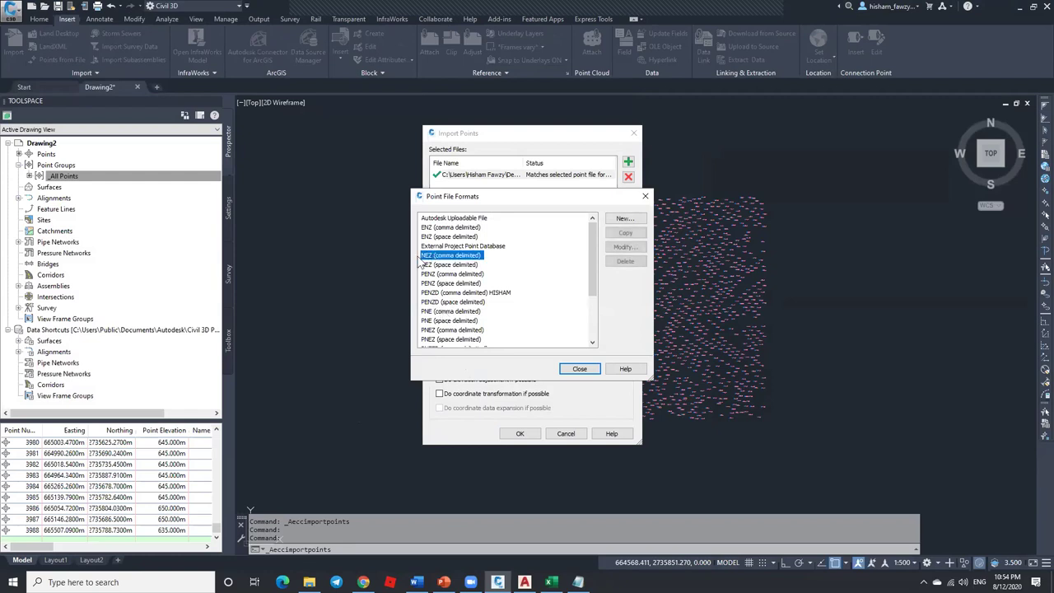
pyautogui.click(580, 368)
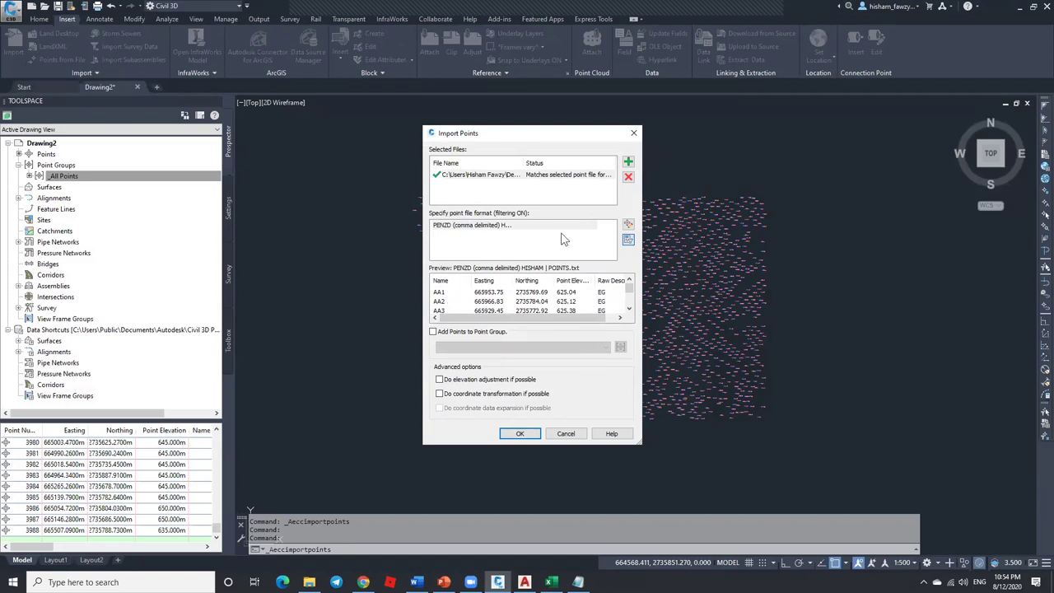
pyautogui.click(628, 238)
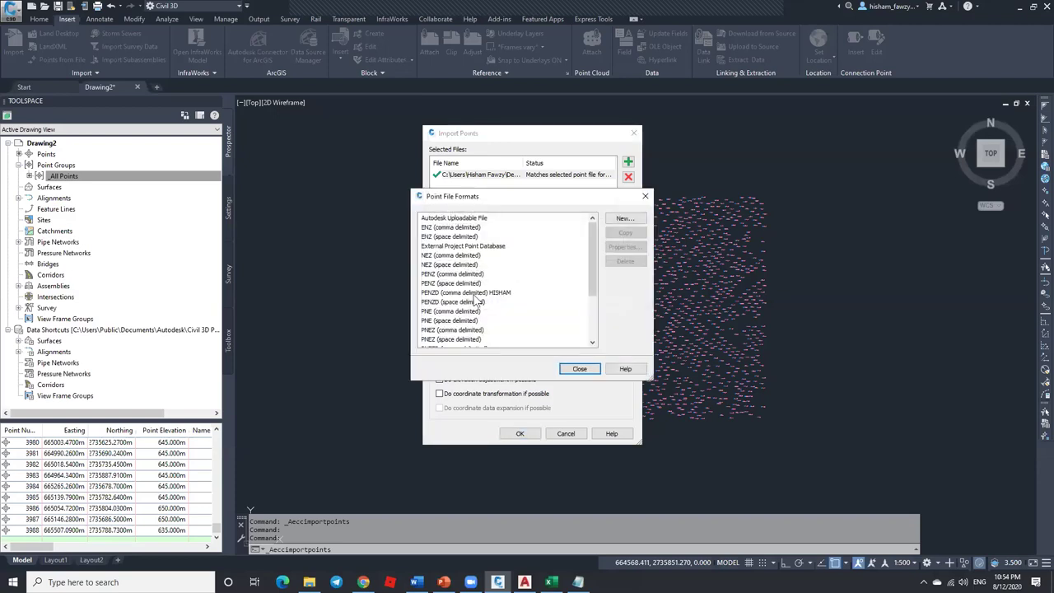
pyautogui.click(446, 293)
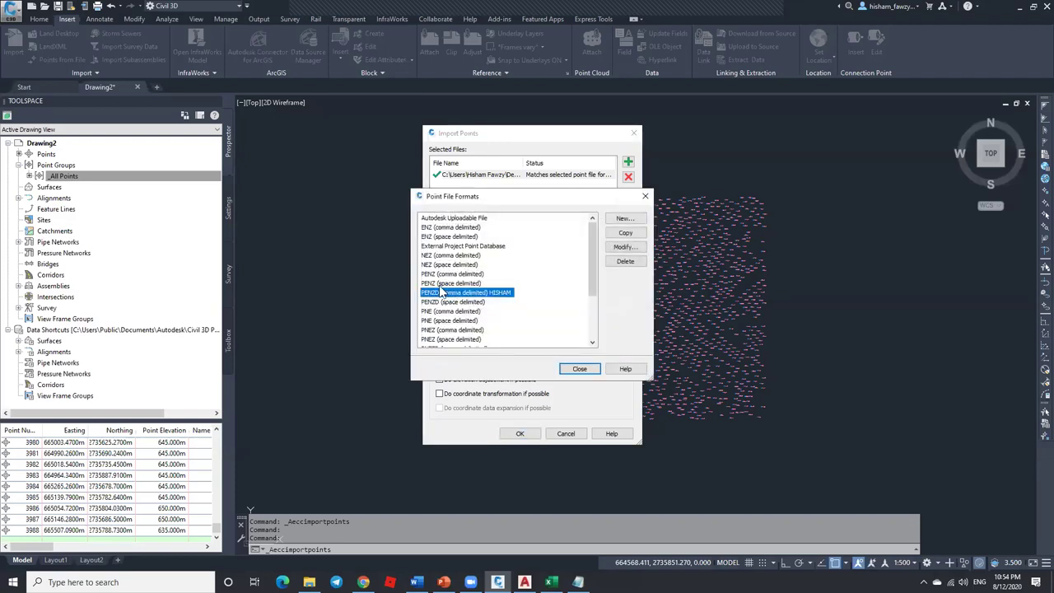
pyautogui.click(623, 246)
pyautogui.click(385, 295)
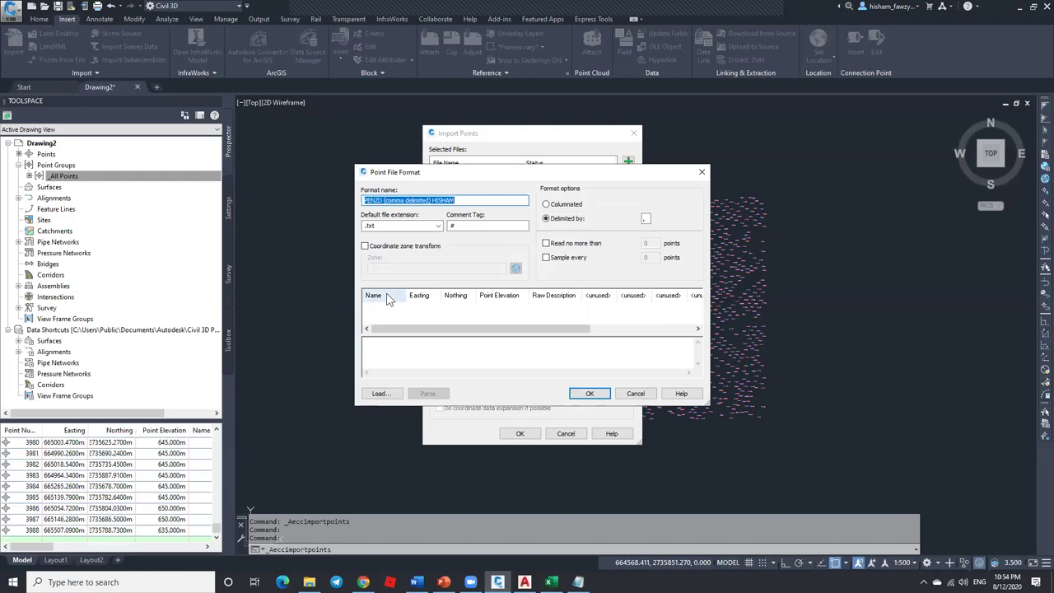
pyautogui.click(576, 276)
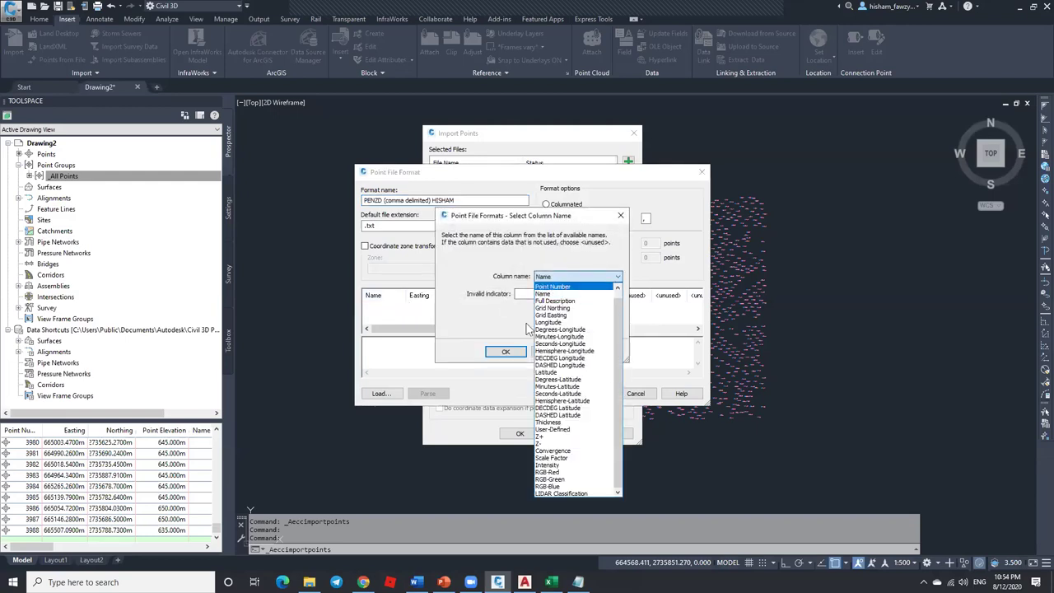
pyautogui.click(552, 286)
pyautogui.click(506, 352)
pyautogui.click(589, 393)
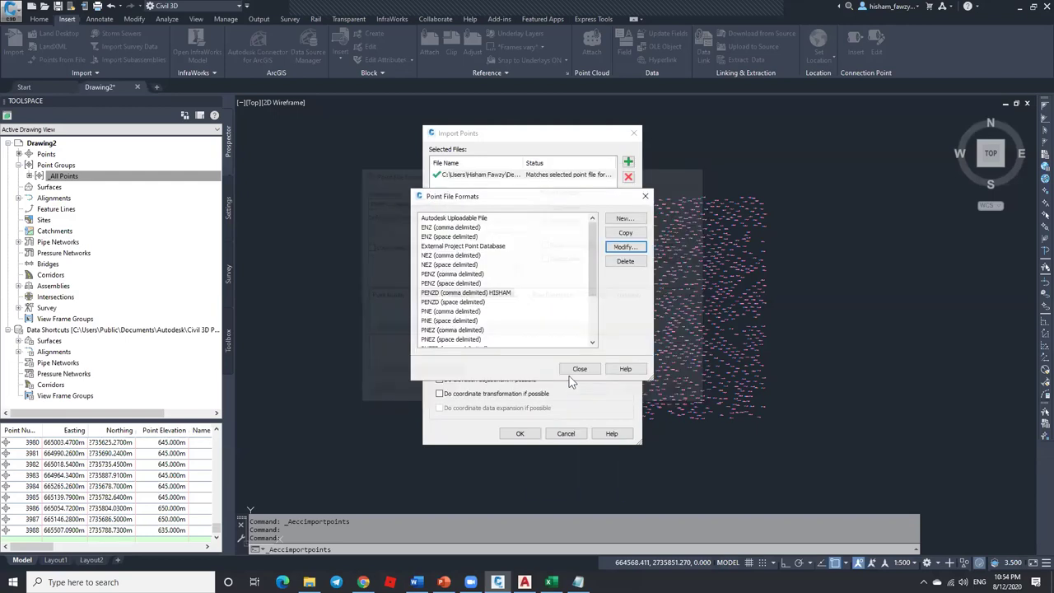
pyautogui.click(575, 372)
pyautogui.click(499, 234)
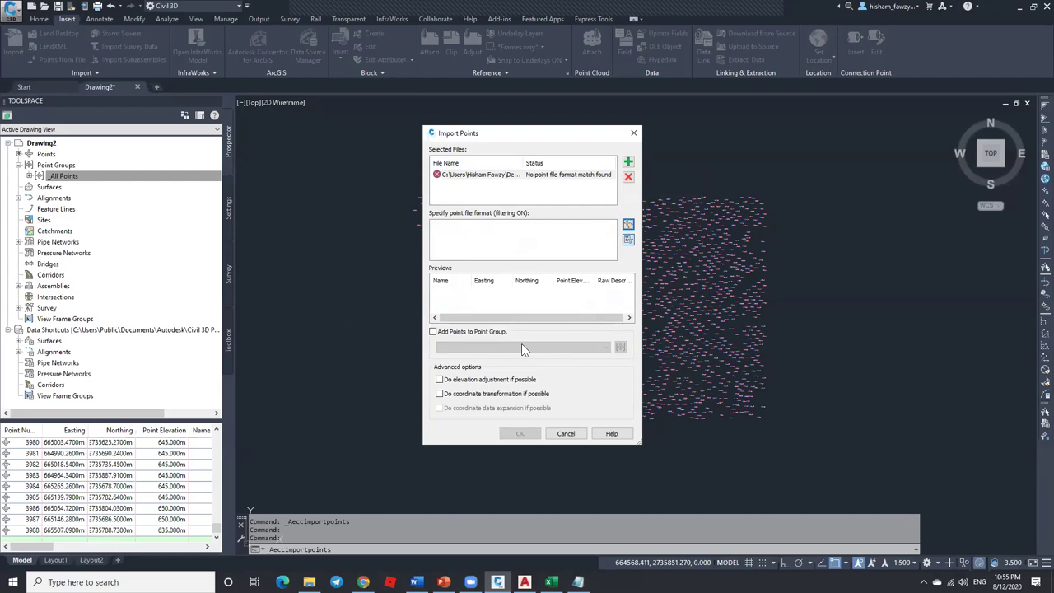
# Step: Set the custom PENZD format's first column back to Name and save it
pyautogui.click(628, 225)
pyautogui.click(450, 295)
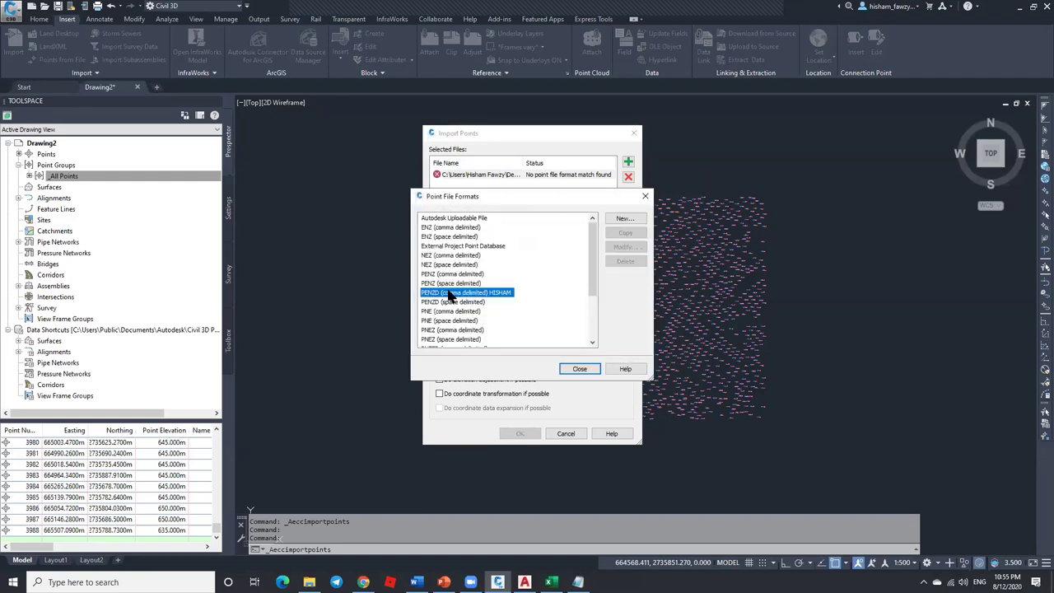
pyautogui.doubleClick(469, 293)
pyautogui.click(385, 296)
pyautogui.click(550, 277)
pyautogui.click(544, 293)
pyautogui.click(505, 351)
pyautogui.click(589, 392)
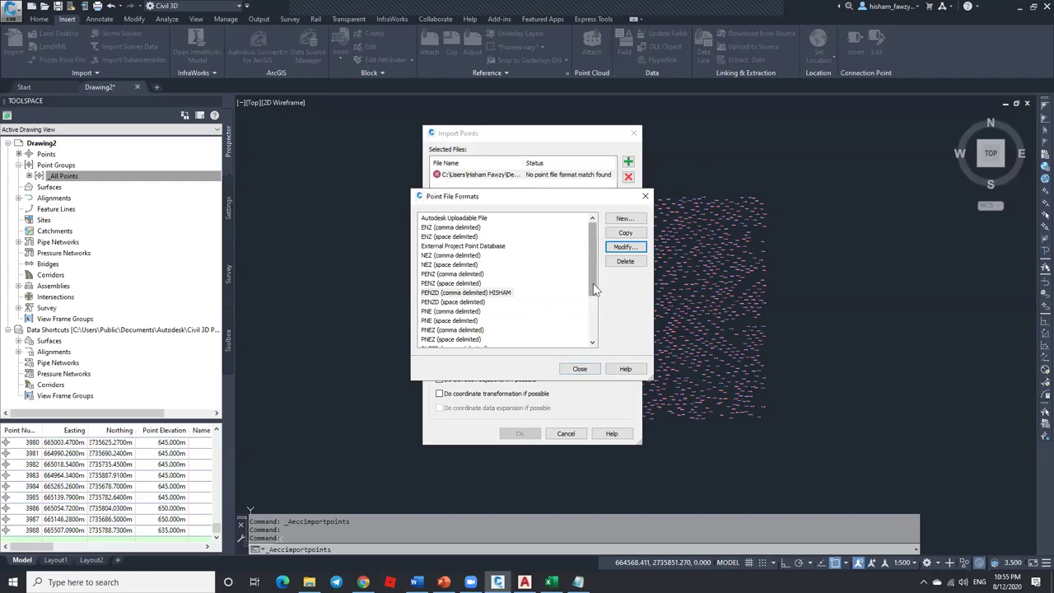
pyautogui.click(579, 368)
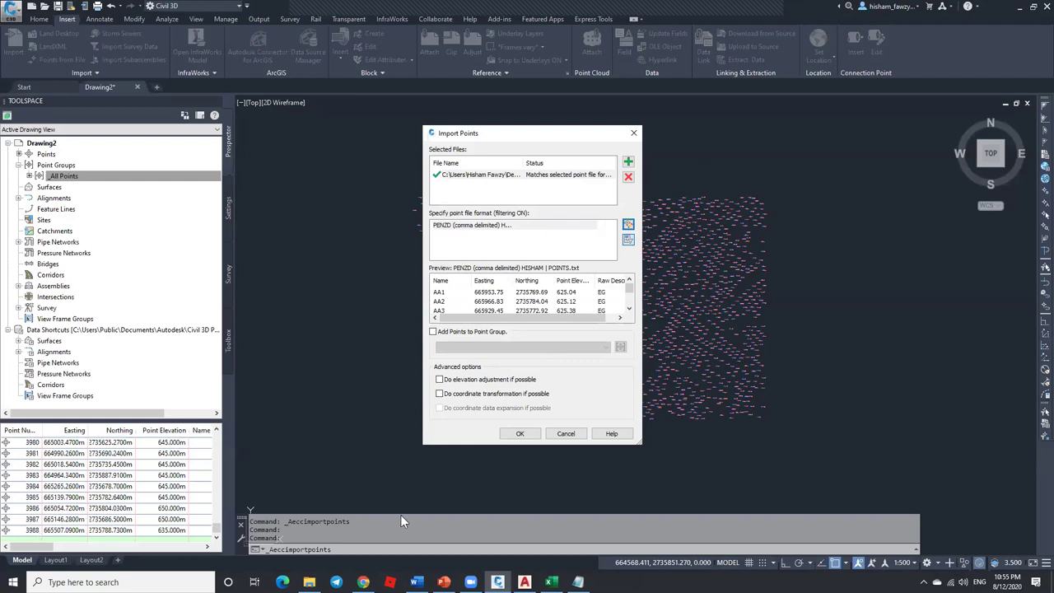
# Step: Import the POINTS.txt points into the drawing and browse the Prospector point list
pyautogui.click(517, 434)
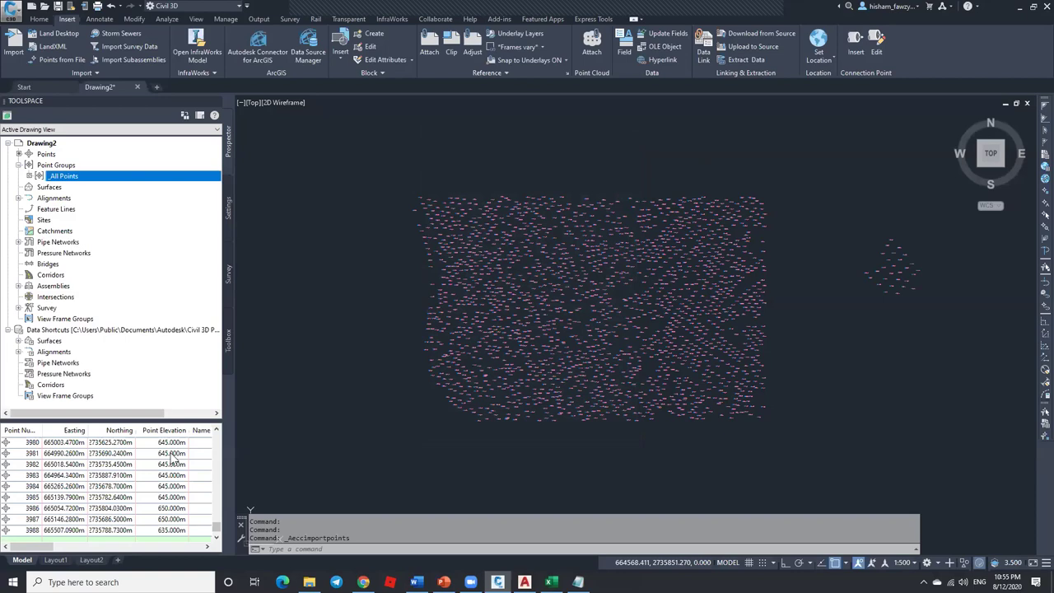
pyautogui.moveTo(217, 439); pyautogui.dragTo(217, 535)
pyautogui.click(33, 463)
pyautogui.scroll(2, 32, 465)
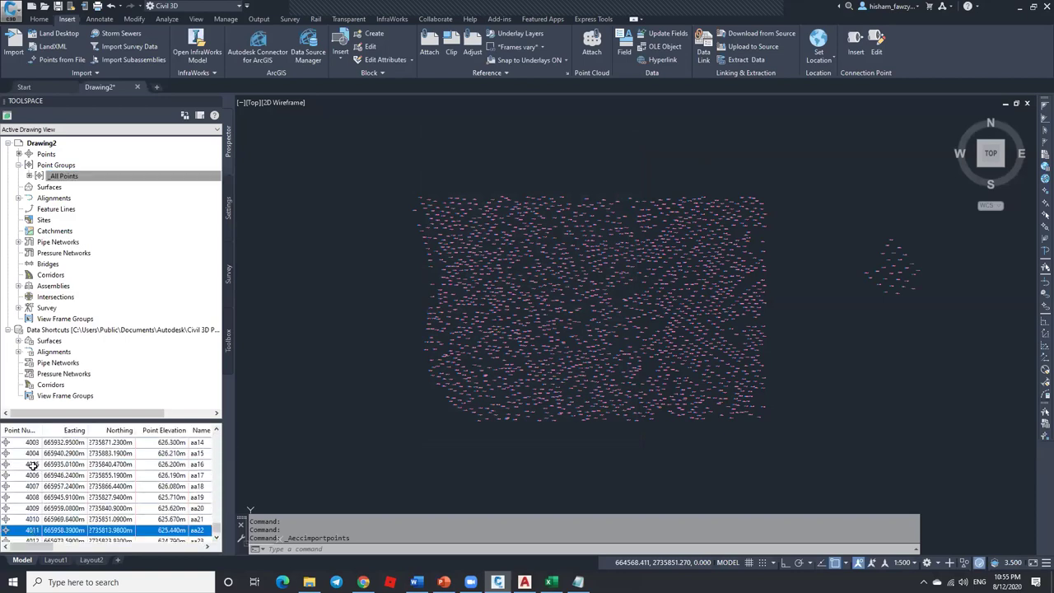
pyautogui.scroll(3, 31, 464)
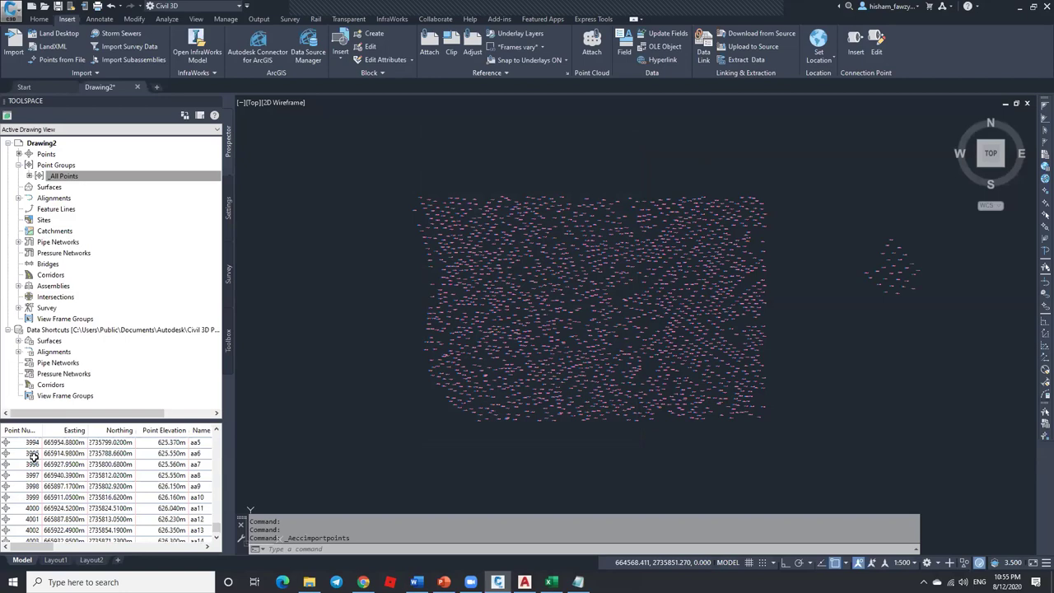
# Step: Sort the point list by Name and select points 3990 and 3991
pyautogui.click(203, 430)
pyautogui.moveTo(238, 444); pyautogui.dragTo(324, 447)
pyautogui.click(206, 498)
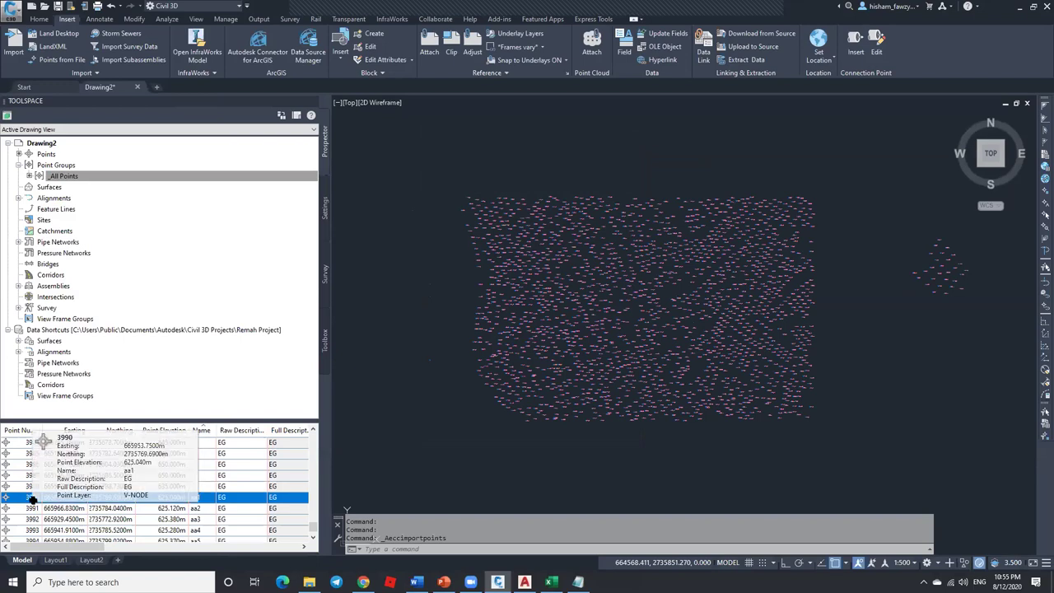
pyautogui.click(25, 509)
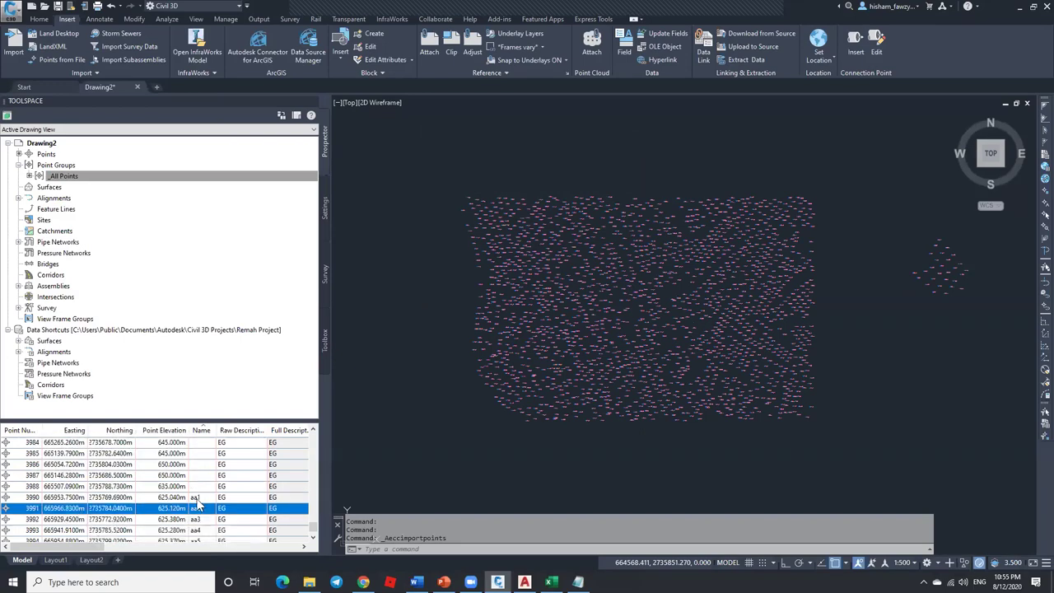
pyautogui.scroll(-1, 201, 506)
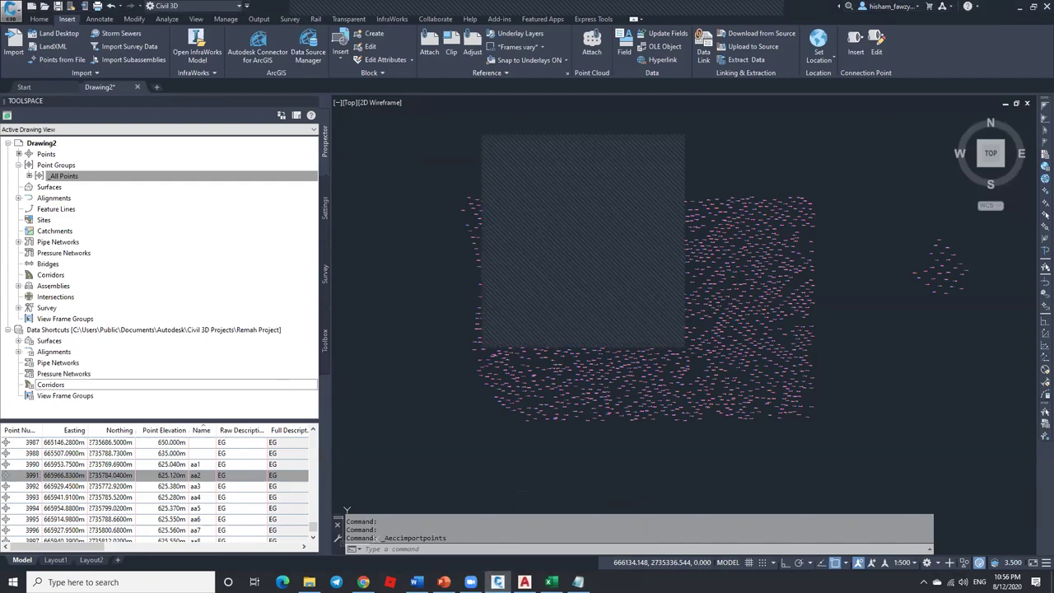
pyautogui.moveTo(329, 382); pyautogui.dragTo(230, 382)
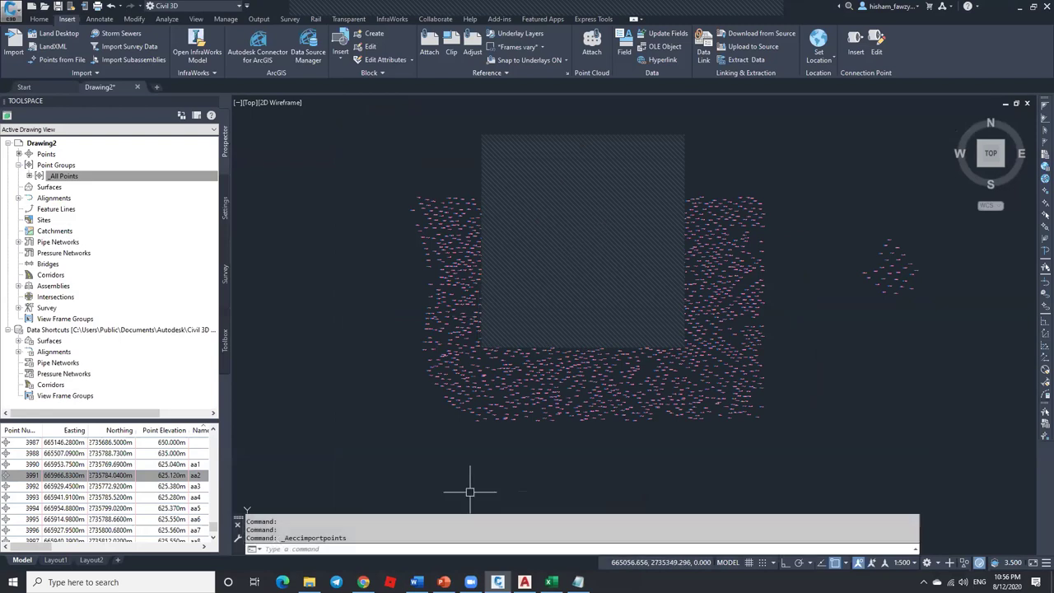
# Step: In Excel, change F16's CONCATENATE so spaces replace the Text2 and Text4 commas
pyautogui.hotkey('alt', 'Tab')
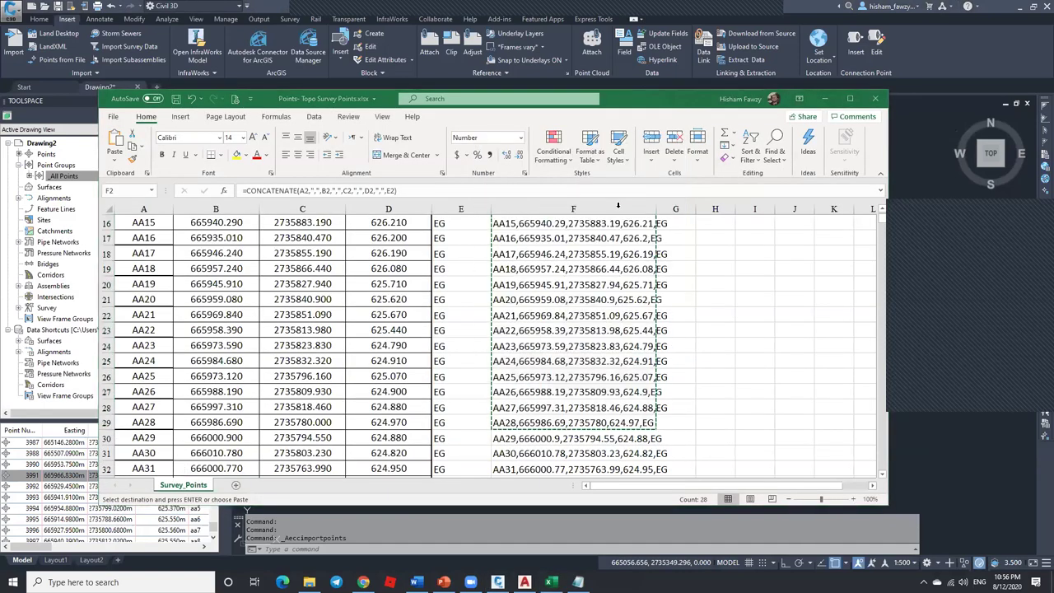
pyautogui.click(534, 223)
pyautogui.press('Escape')
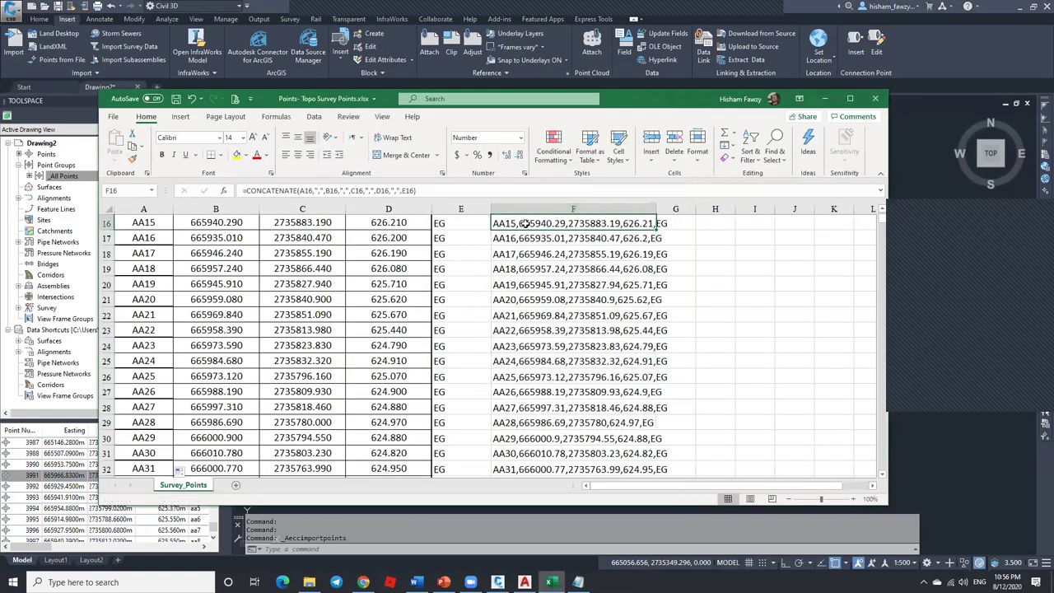
pyautogui.doubleClick(527, 223)
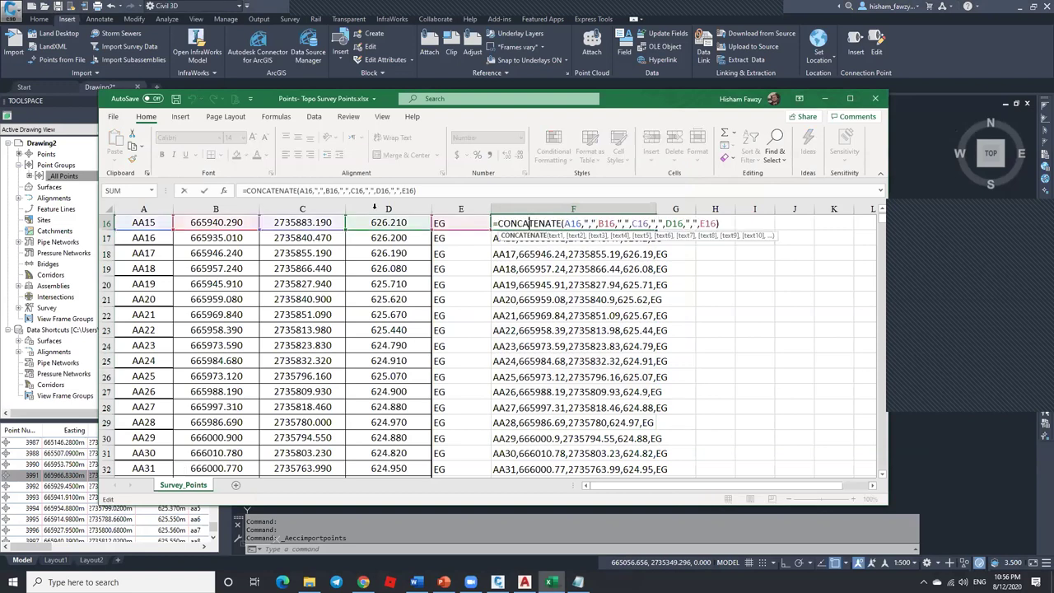
pyautogui.click(223, 190)
pyautogui.click(627, 242)
pyautogui.moveTo(627, 242); pyautogui.dragTo(608, 246)
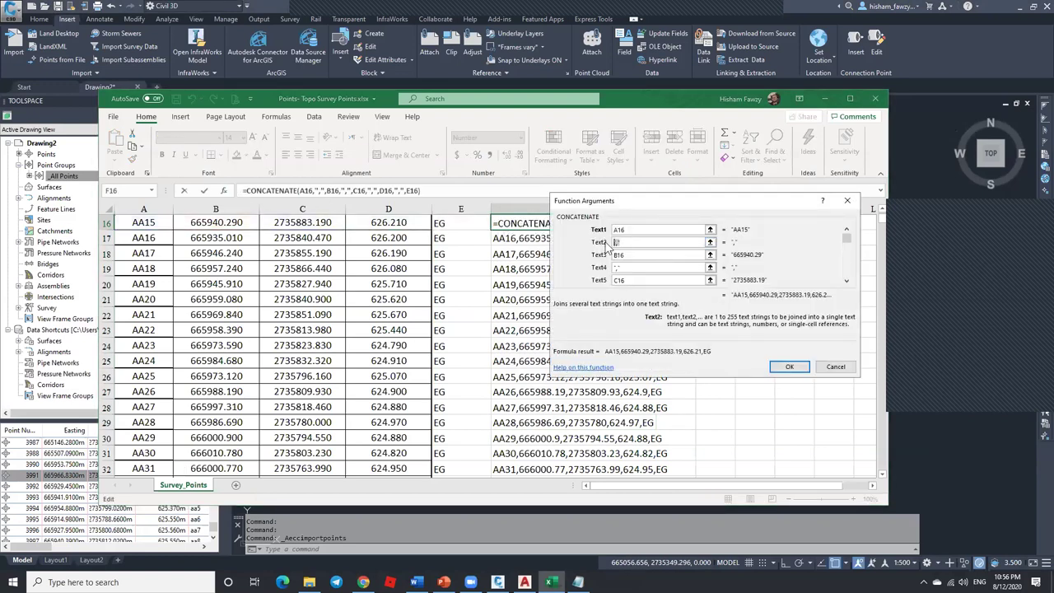
pyautogui.press('BackSpace')
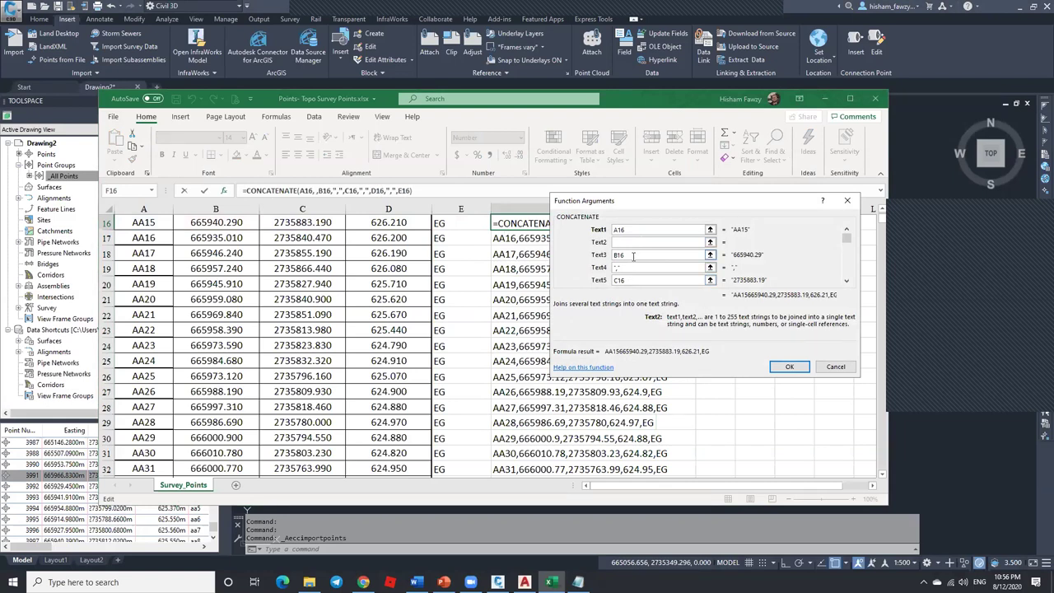
pyautogui.click(616, 267)
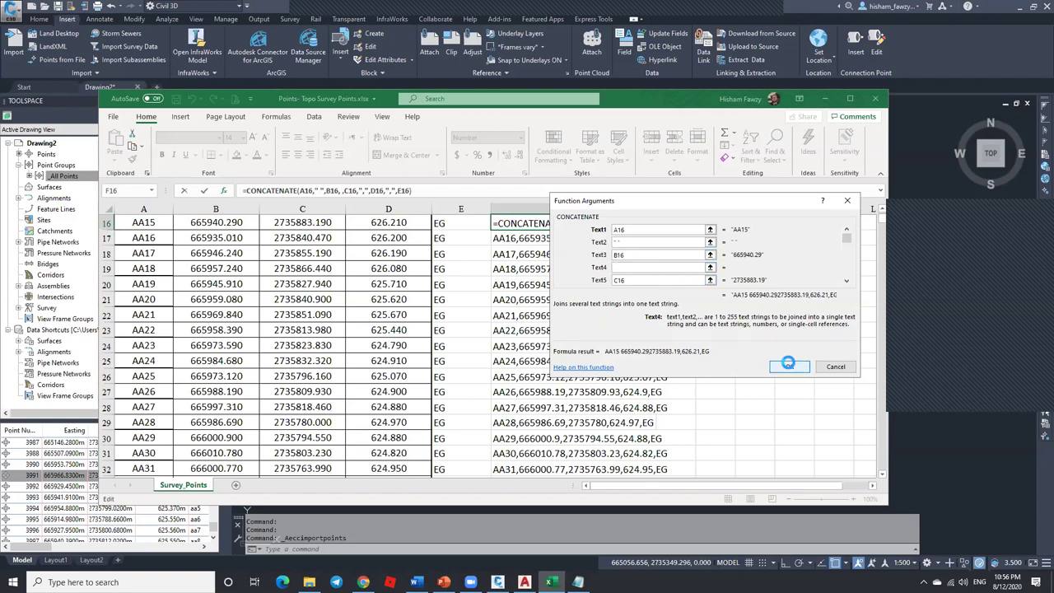
pyautogui.click(787, 367)
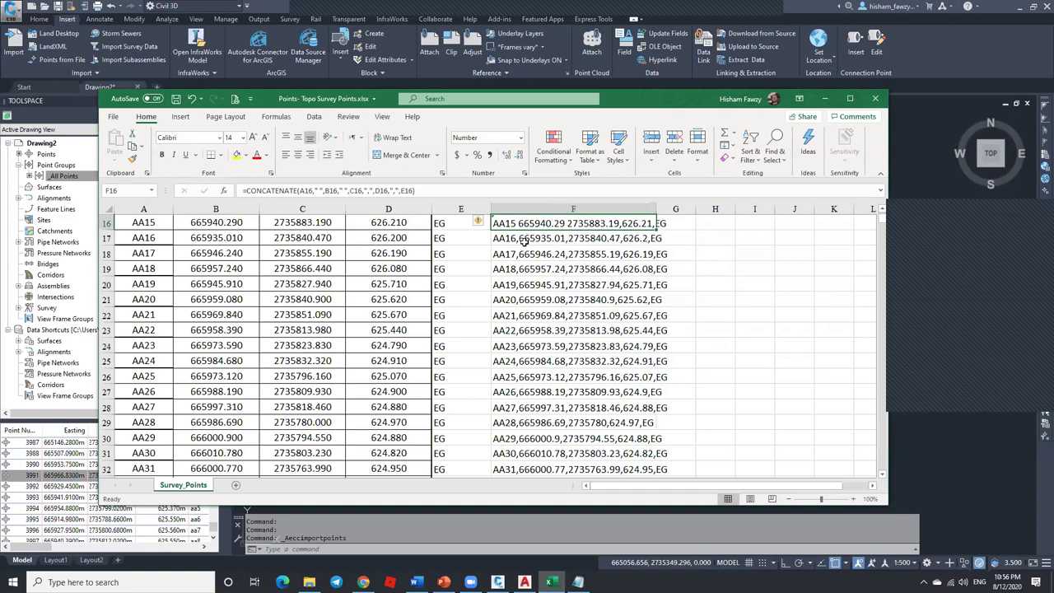
# Step: Check the formula in F17, reselect F16, and return to the Civil 3D drawing
pyautogui.click(518, 238)
pyautogui.click(522, 223)
pyautogui.click(965, 205)
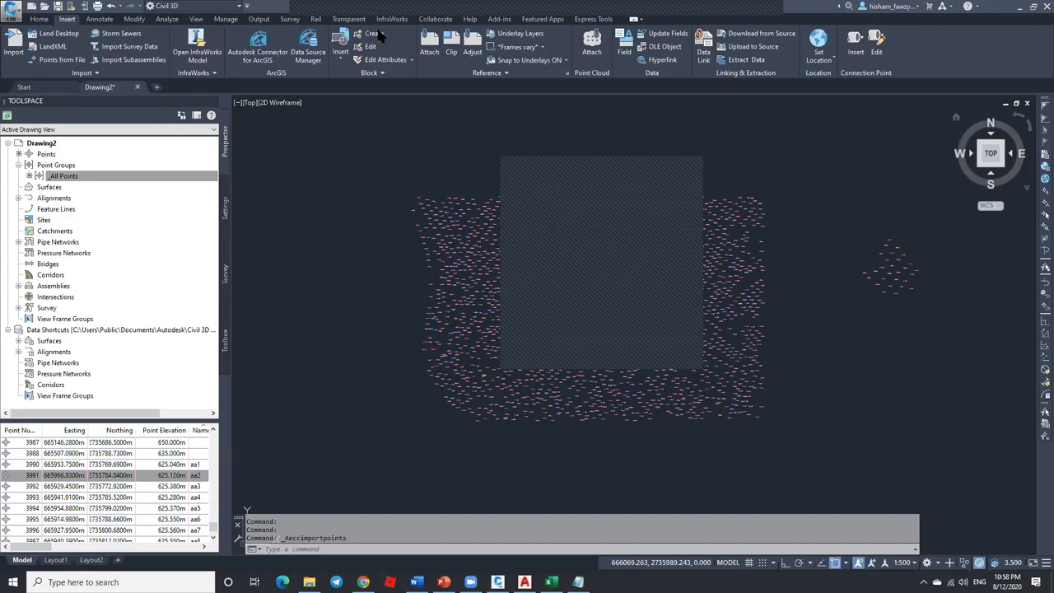
# Step: Open the Export to LandXML dialog from the Output tab
pyautogui.click(260, 21)
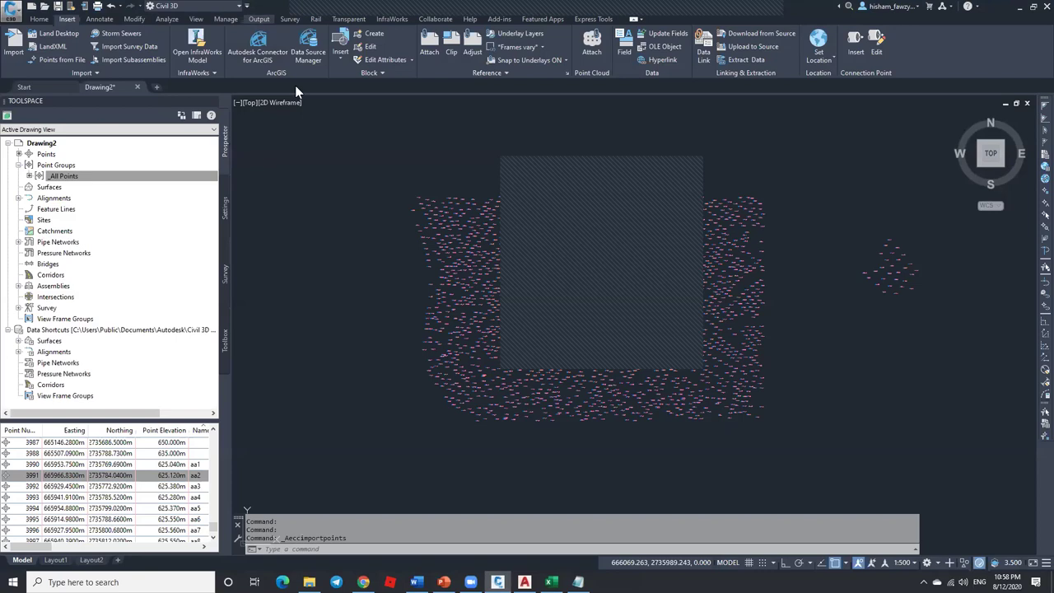
pyautogui.click(311, 57)
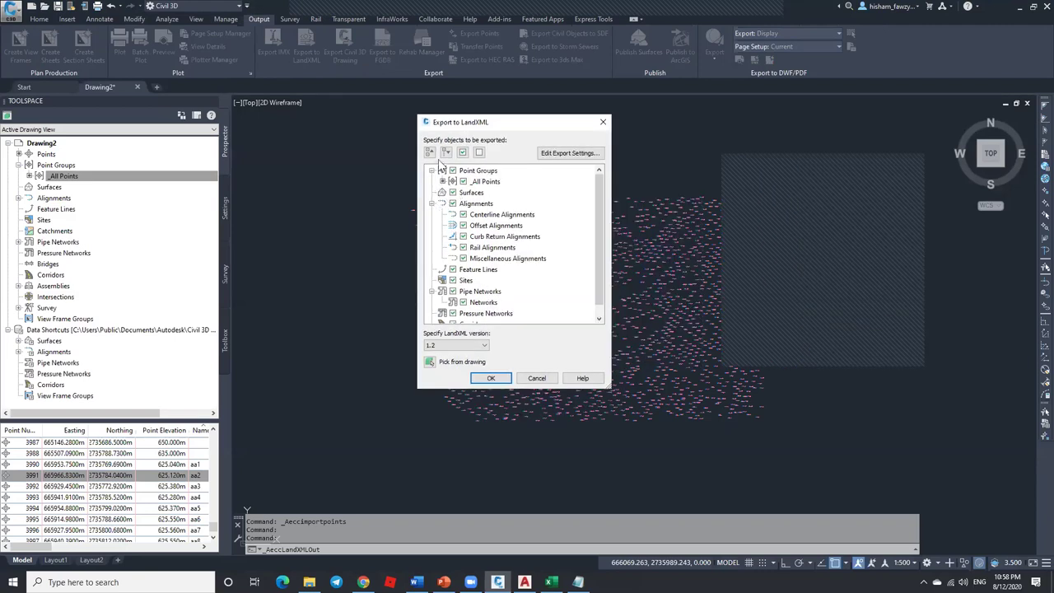
# Step: Collapse the export object tree to categories, then cancel the LandXML export
pyautogui.click(429, 153)
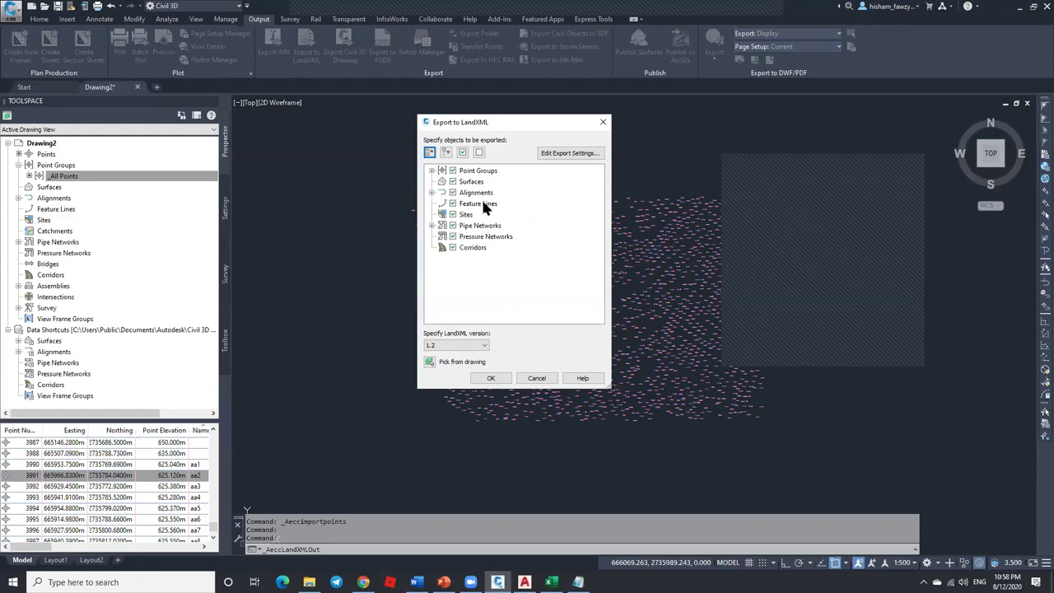
pyautogui.click(535, 378)
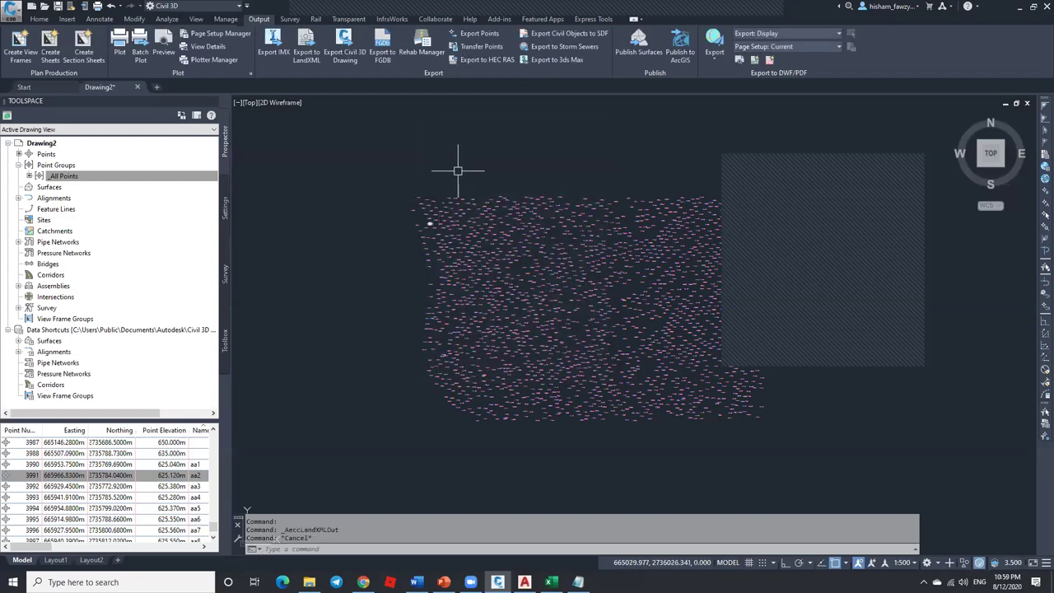
pyautogui.hotkey('ctrl', 'shift', 's')
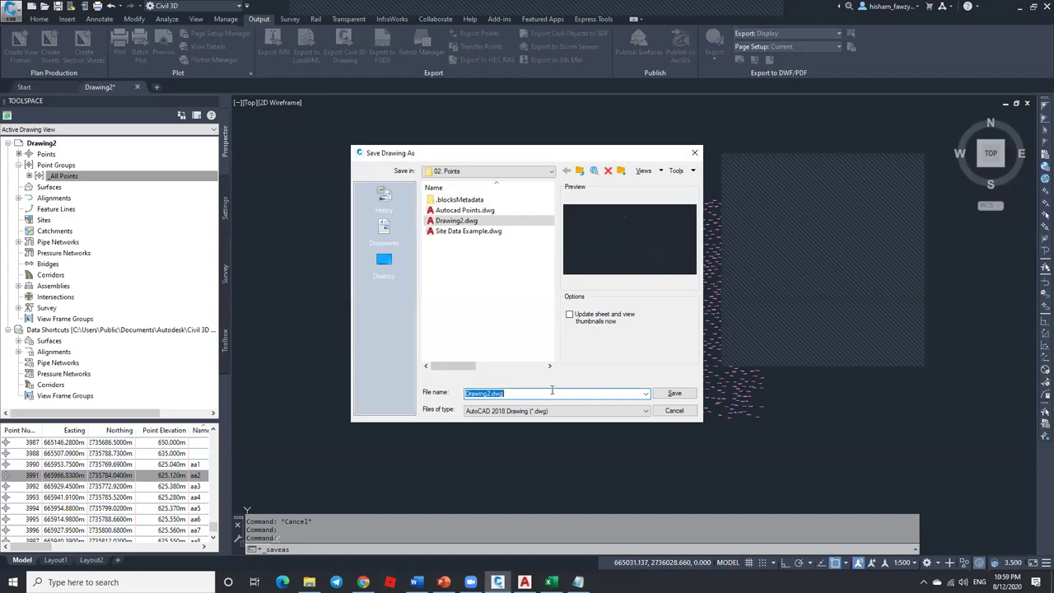
pyautogui.click(560, 410)
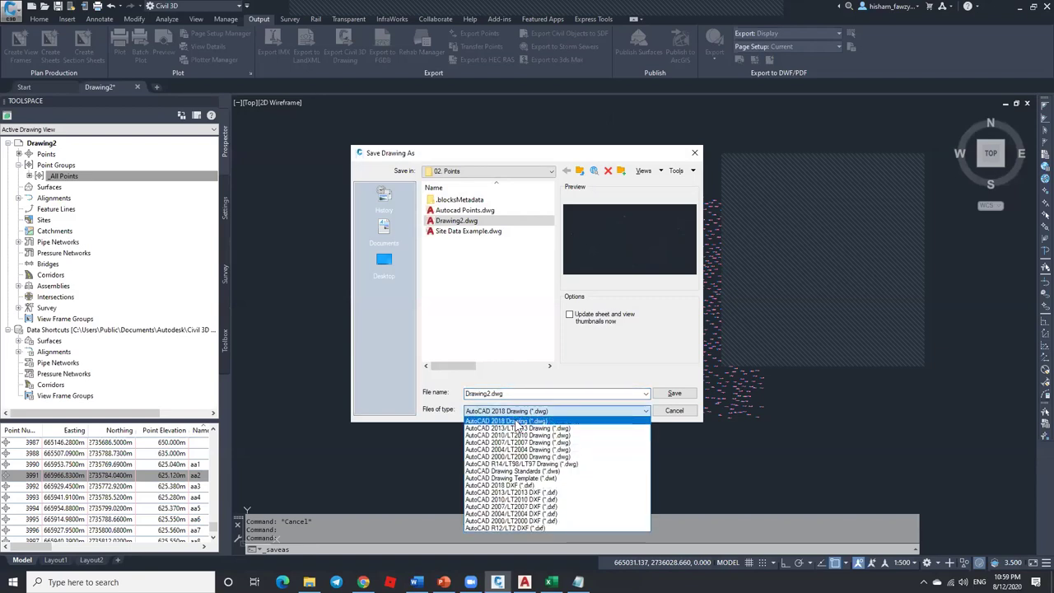
pyautogui.click(596, 380)
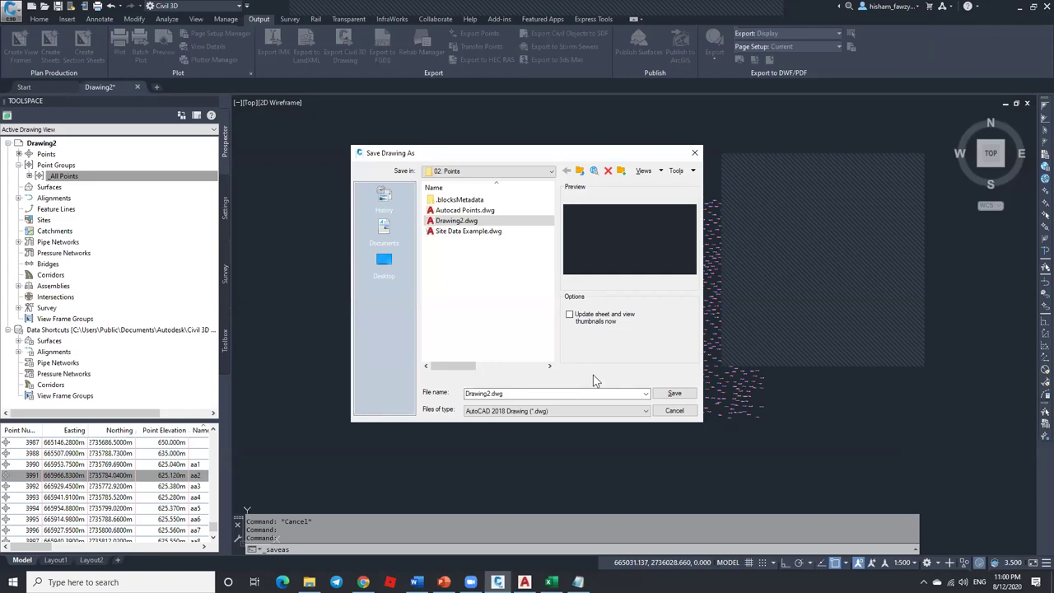
pyautogui.click(674, 410)
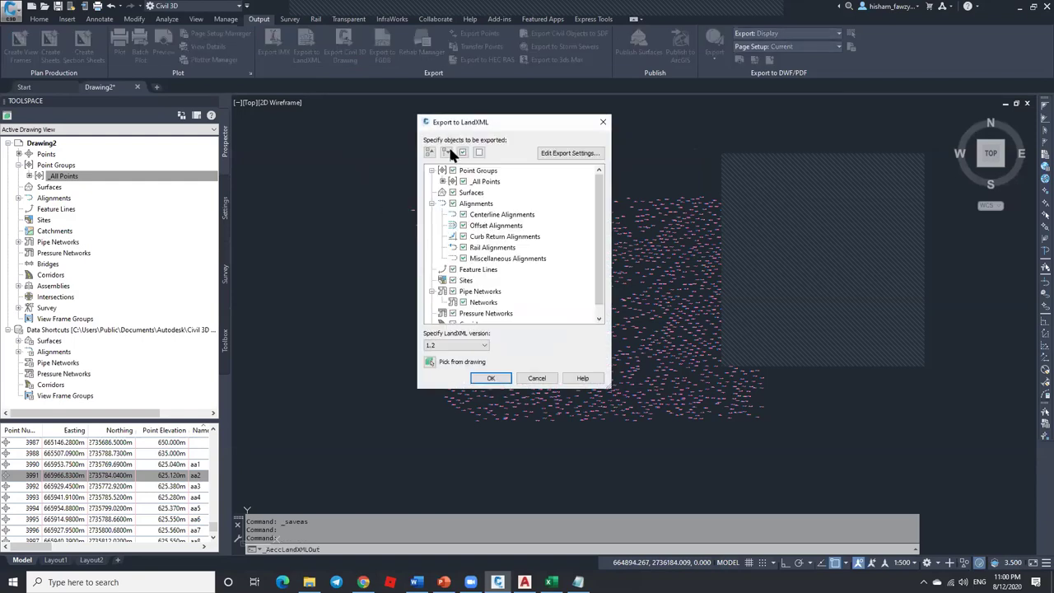
pyautogui.click(428, 152)
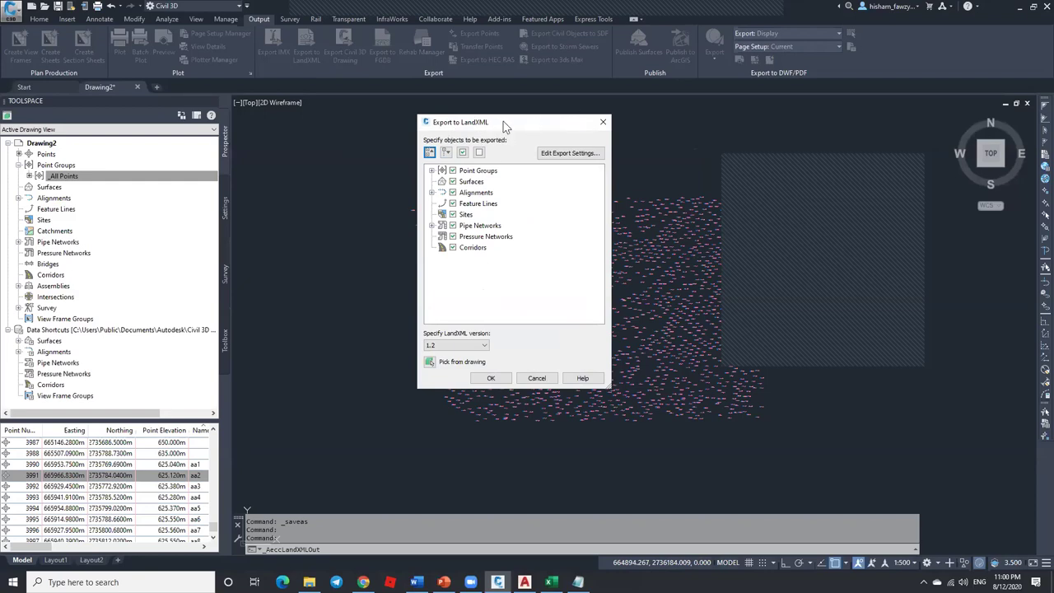
pyautogui.click(601, 123)
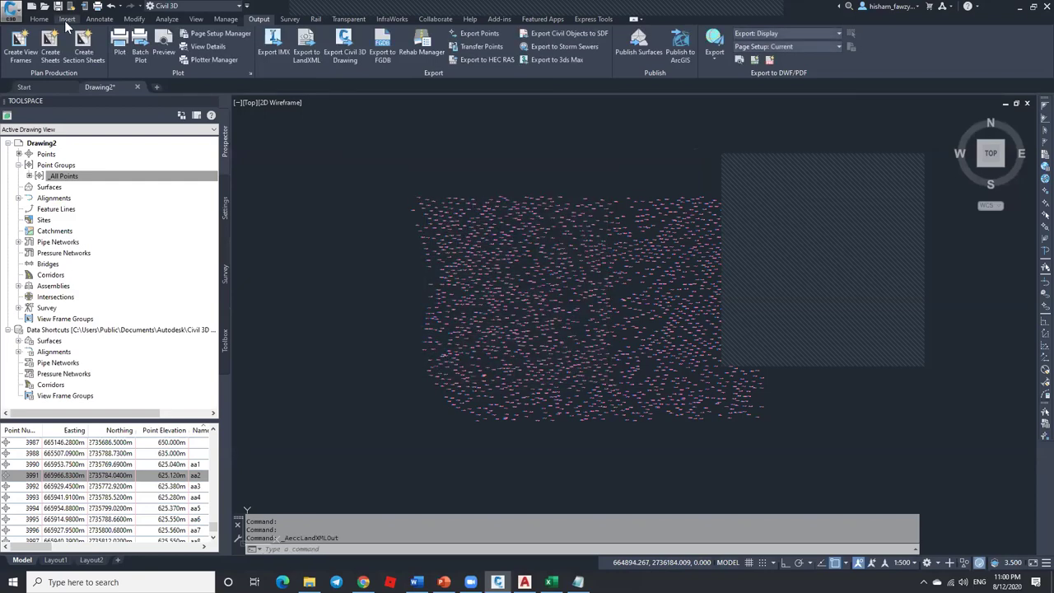
pyautogui.click(65, 22)
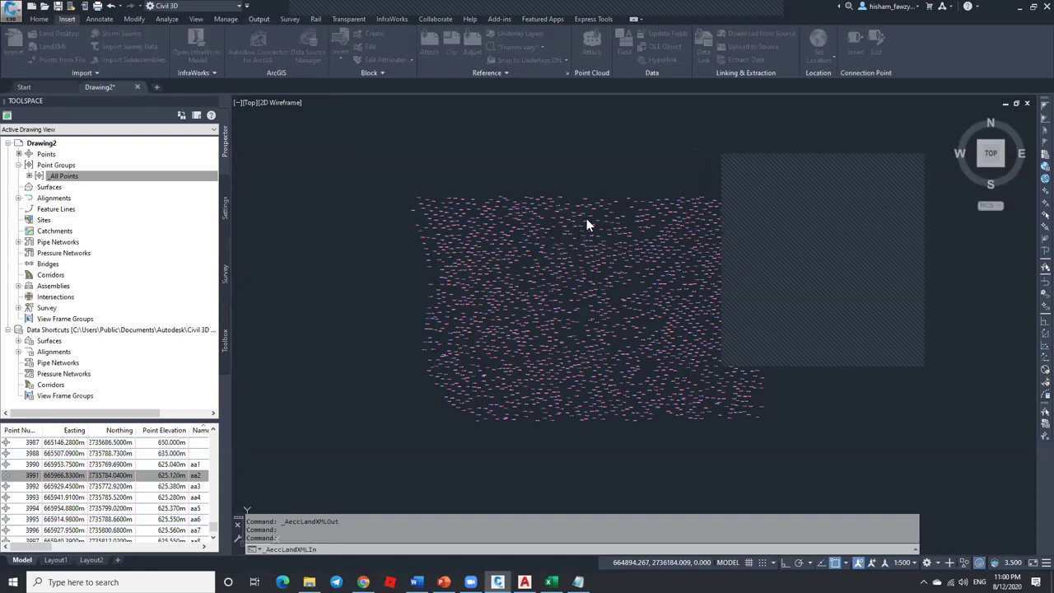
pyautogui.click(694, 152)
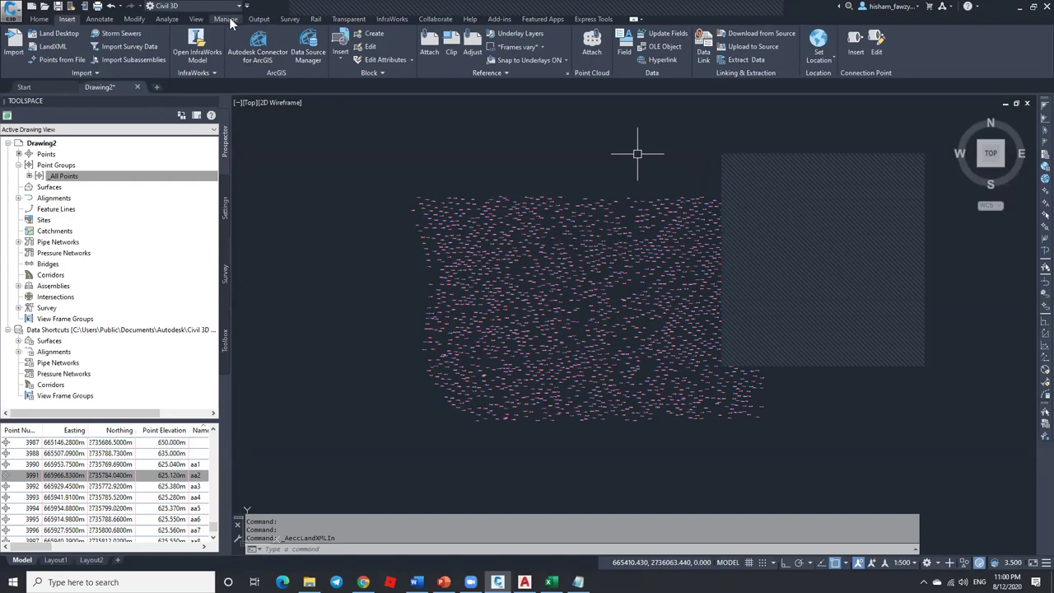
pyautogui.click(258, 18)
pyautogui.click(306, 47)
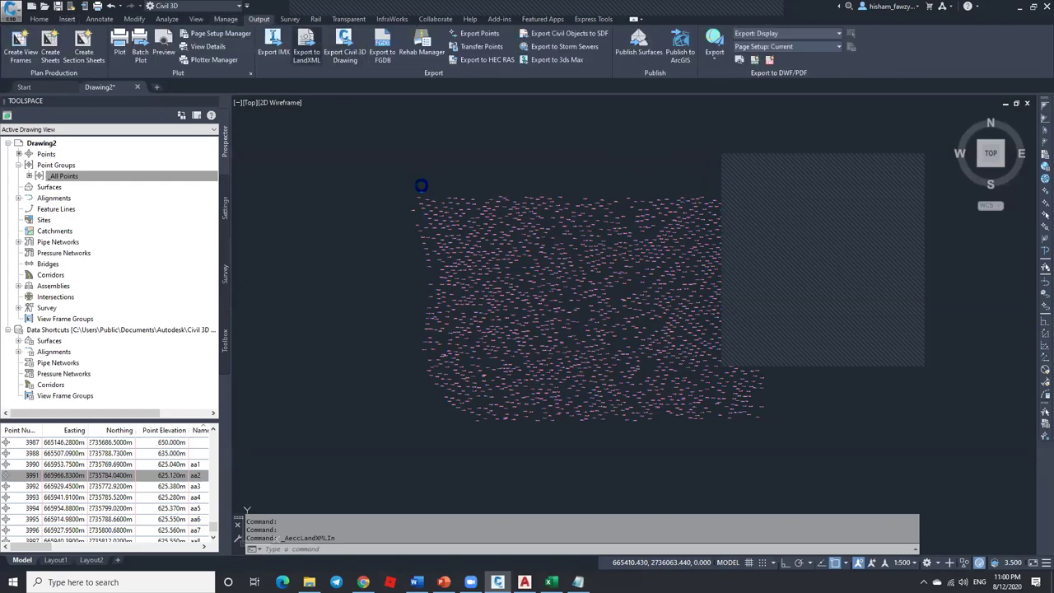
pyautogui.click(429, 152)
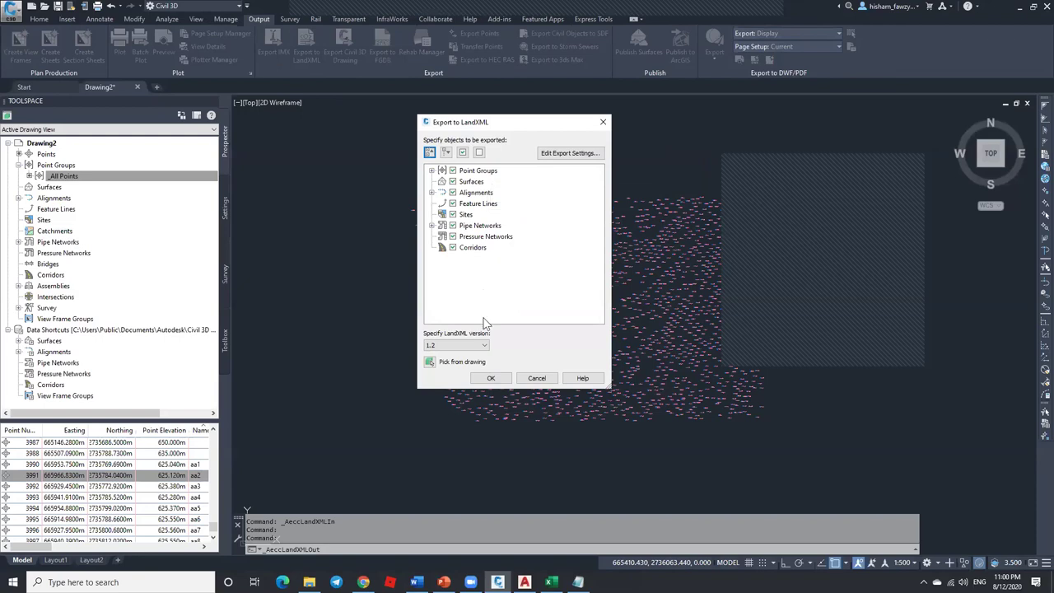
pyautogui.click(536, 378)
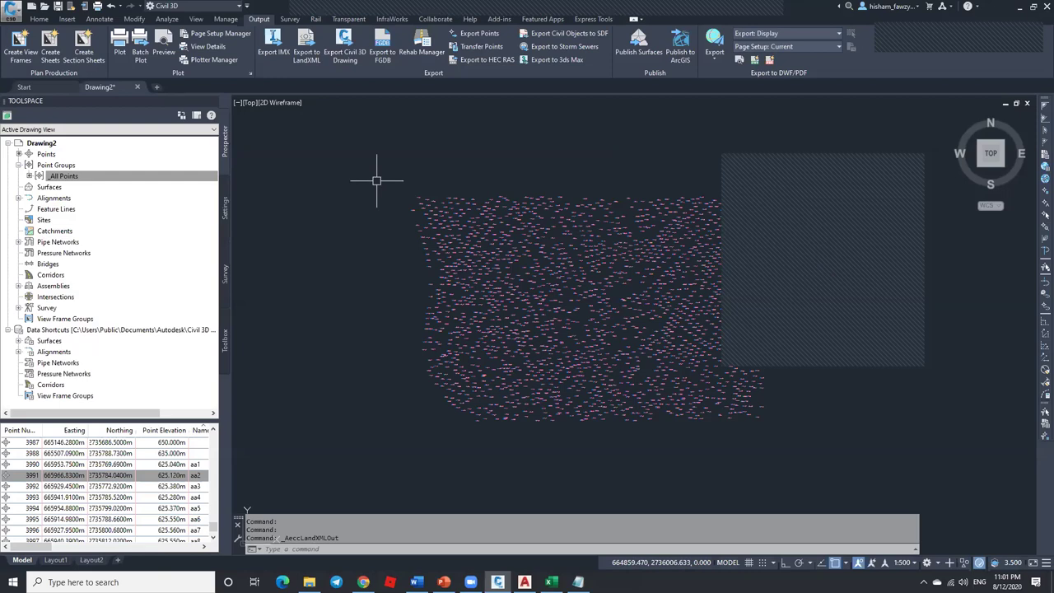
# Step: Window-select all the survey points and launch Renumber from the COGO Points tab
pyautogui.moveTo(212, 525); pyautogui.dragTo(221, 423)
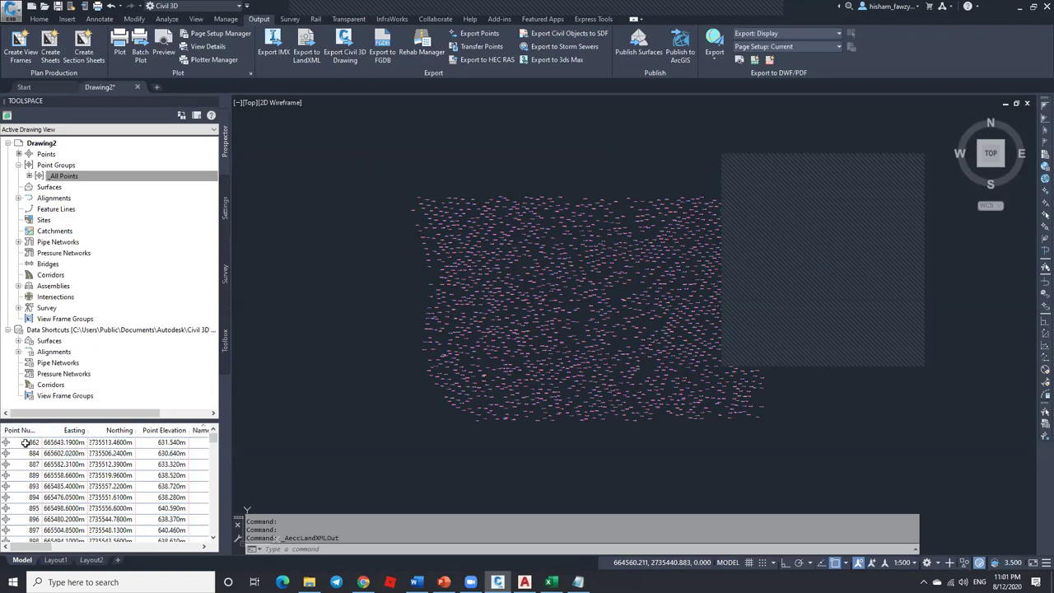
pyautogui.moveTo(462, 195)
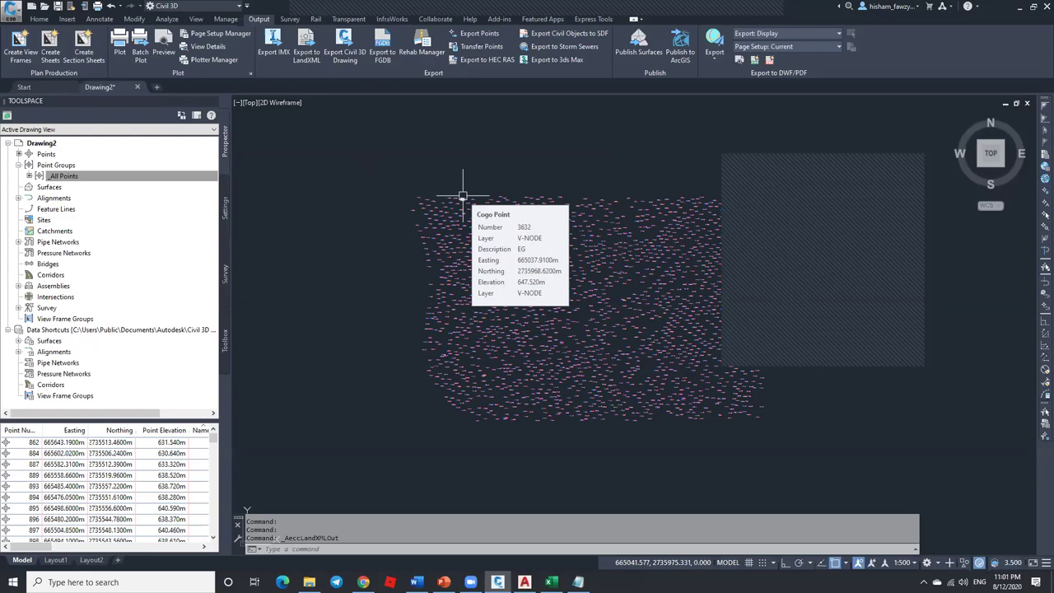
pyautogui.scroll(-2, 394, 194)
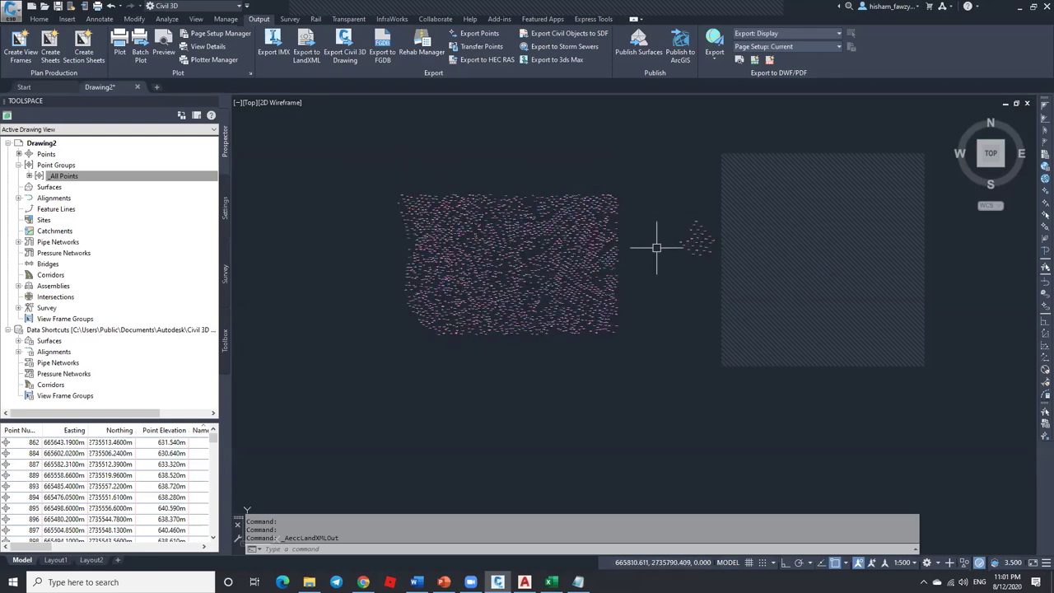
pyautogui.click(357, 133)
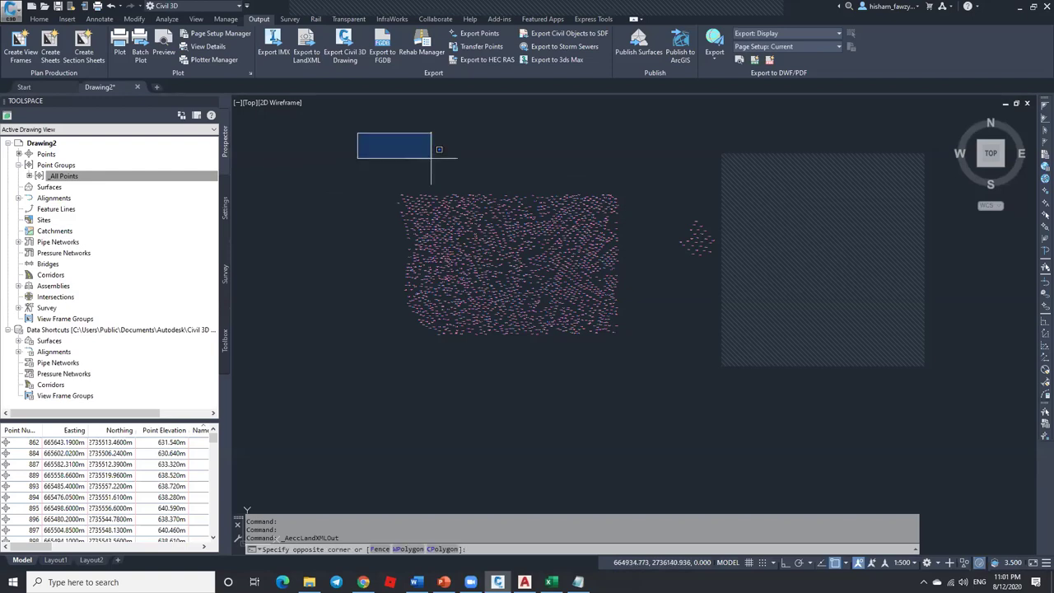
pyautogui.click(721, 383)
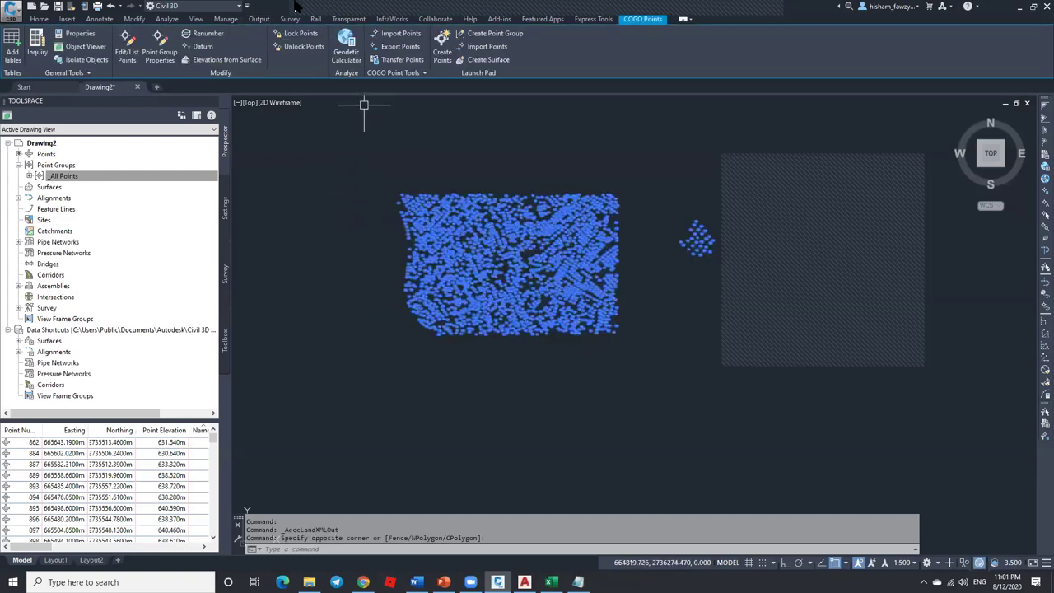
pyautogui.click(208, 37)
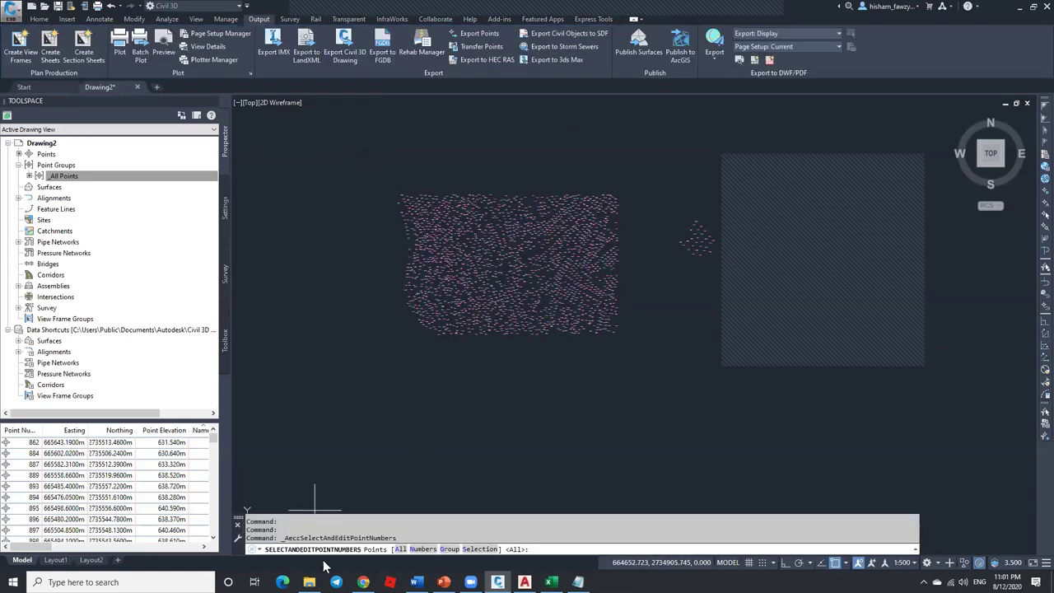
# Step: Try renumbering all points, cancel, and window-select the upper-left point cluster
pyautogui.click(399, 549)
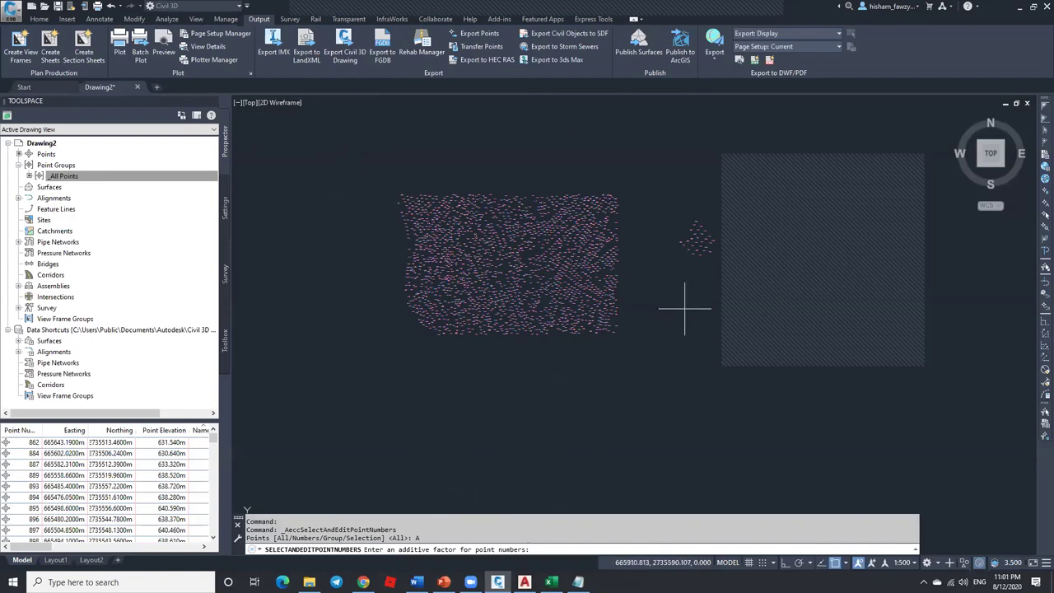
pyautogui.press('Escape')
pyautogui.press('Escape')
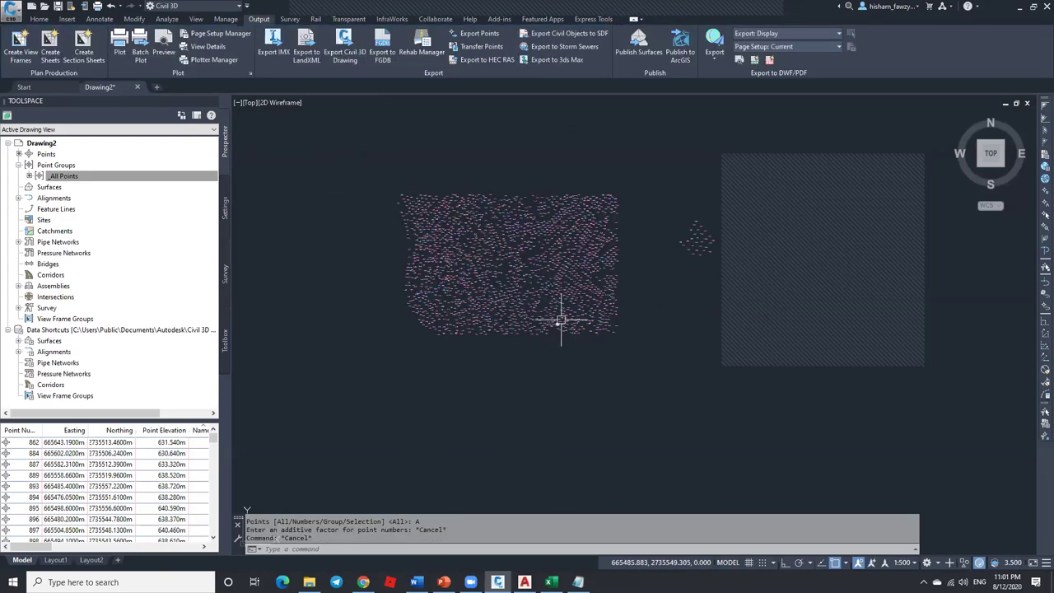
pyautogui.click(394, 183)
pyautogui.click(420, 213)
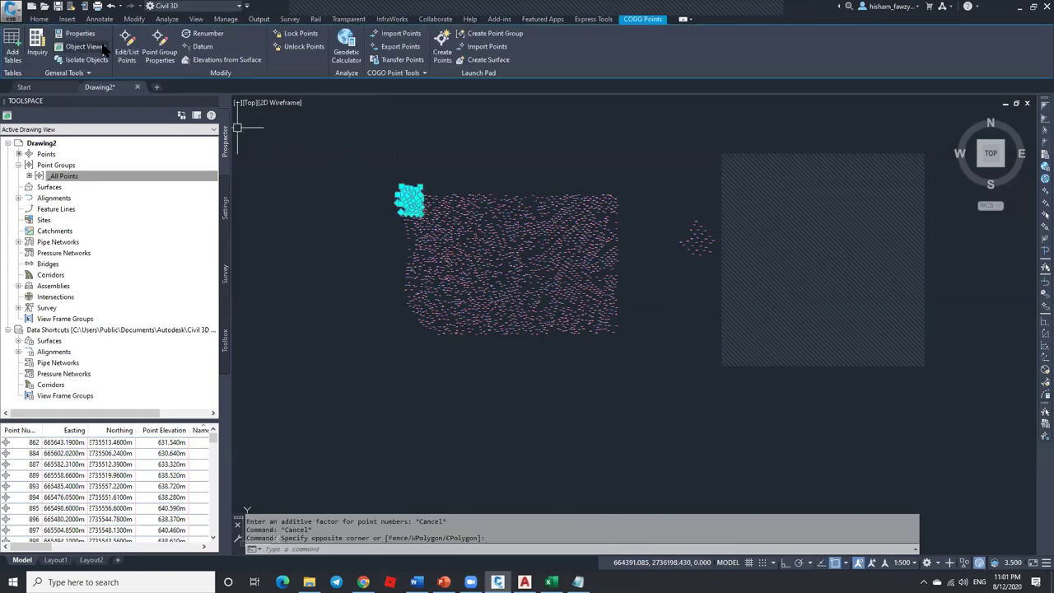
pyautogui.click(39, 18)
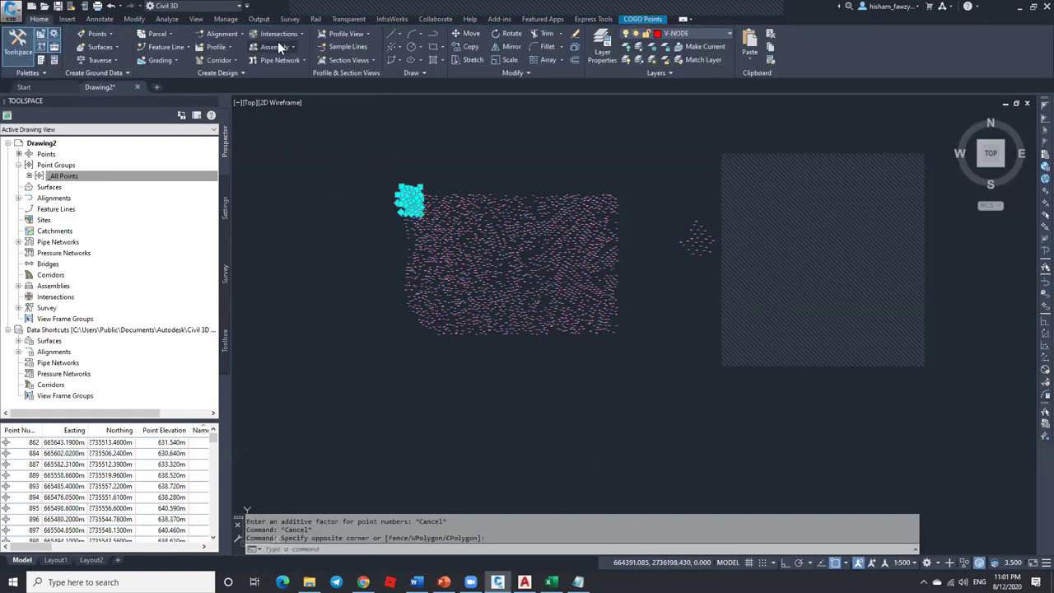
pyautogui.click(642, 19)
# Step: Renumber the 38 upper-left points by Selection with an additive factor of 1000, then end the command
pyautogui.press('Return')
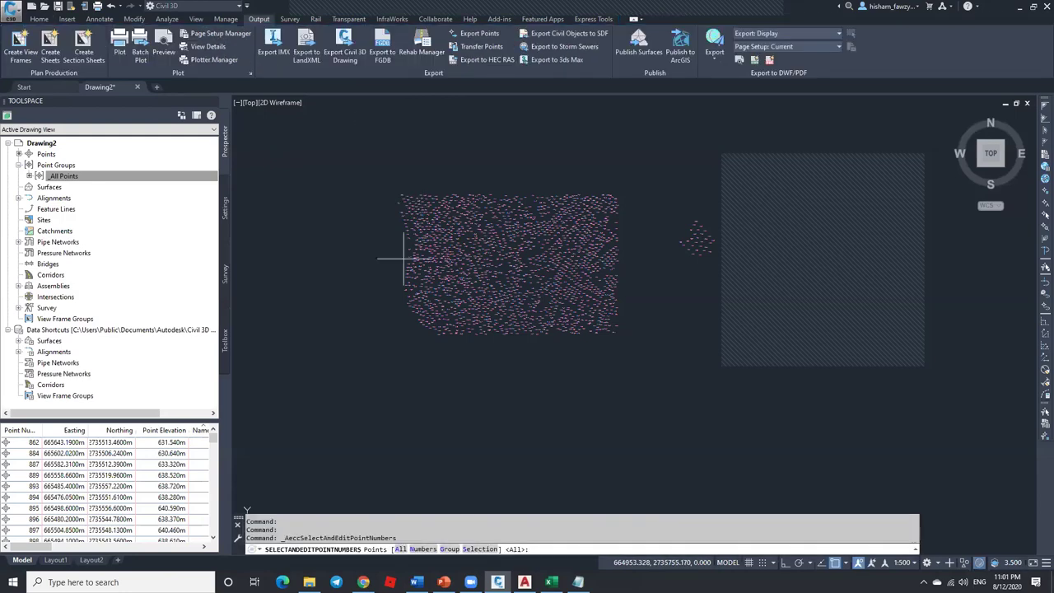
pyautogui.write('S')
pyautogui.press('Return')
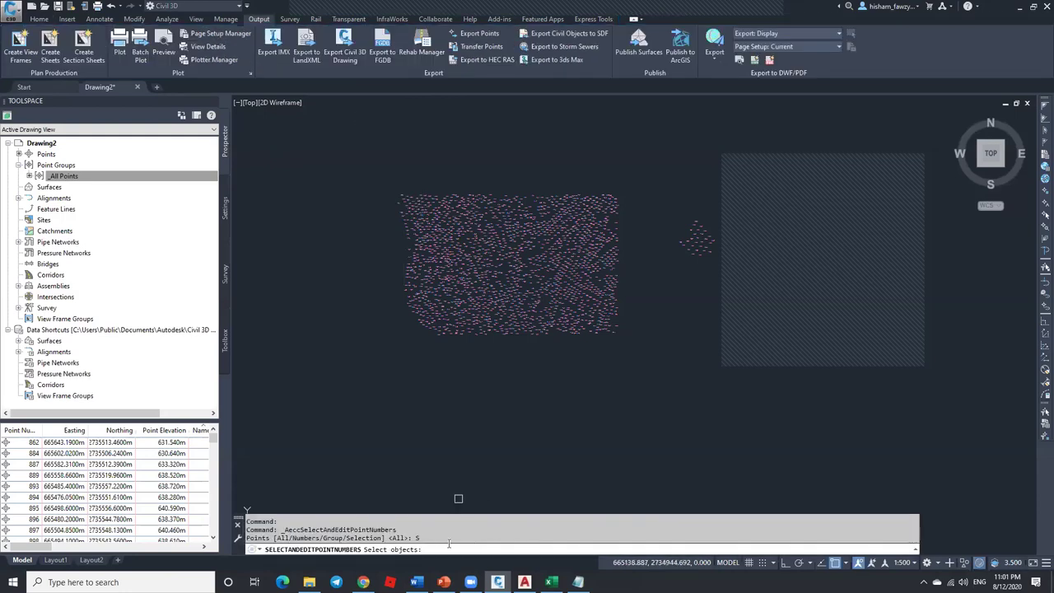
pyautogui.click(381, 174)
pyautogui.click(427, 217)
pyautogui.press('Return')
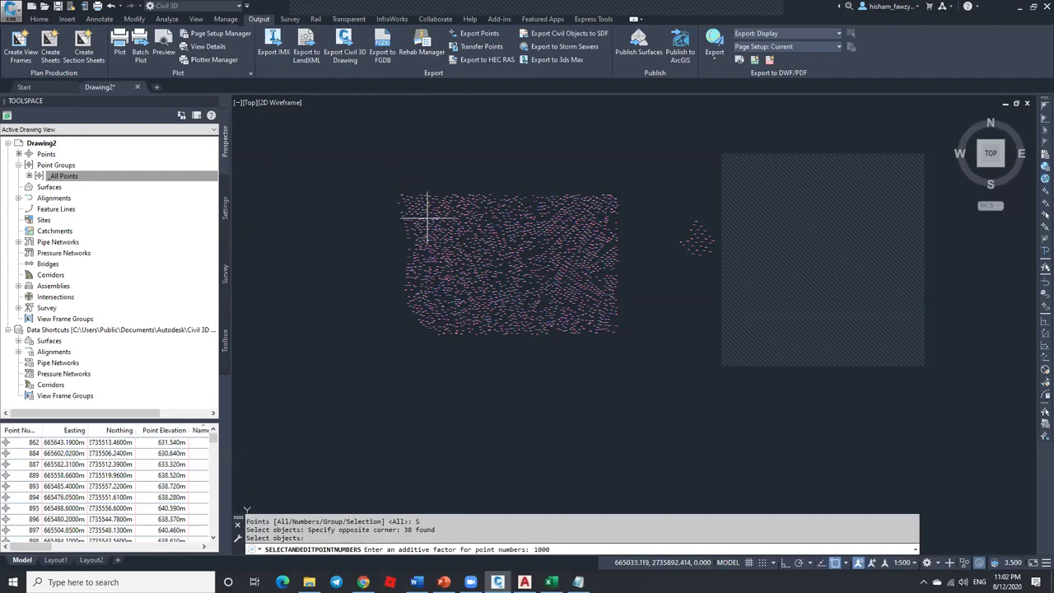
pyautogui.write('1000')
pyautogui.press('Return')
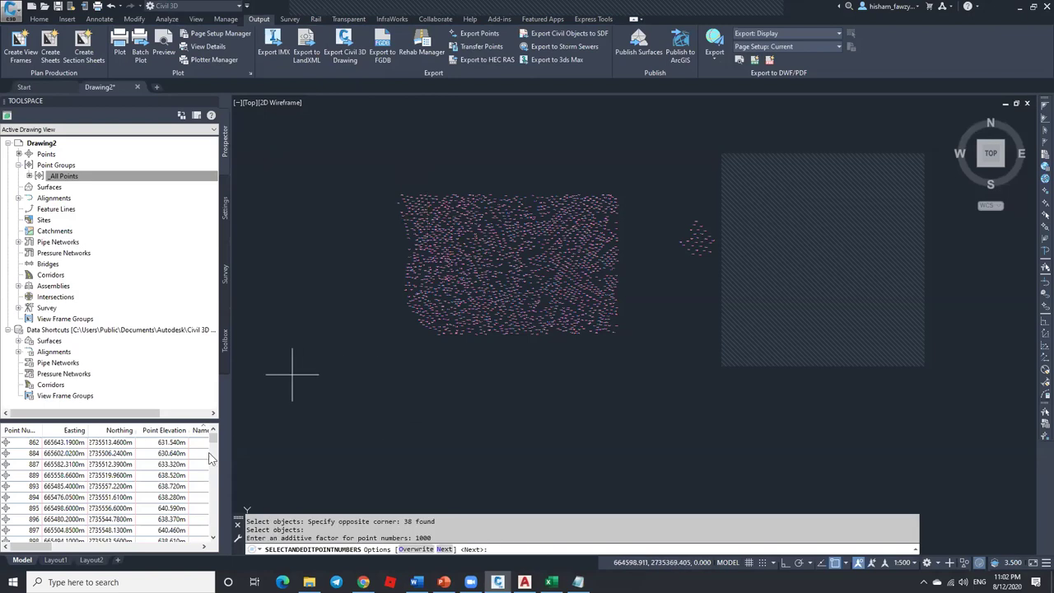
pyautogui.press('Escape')
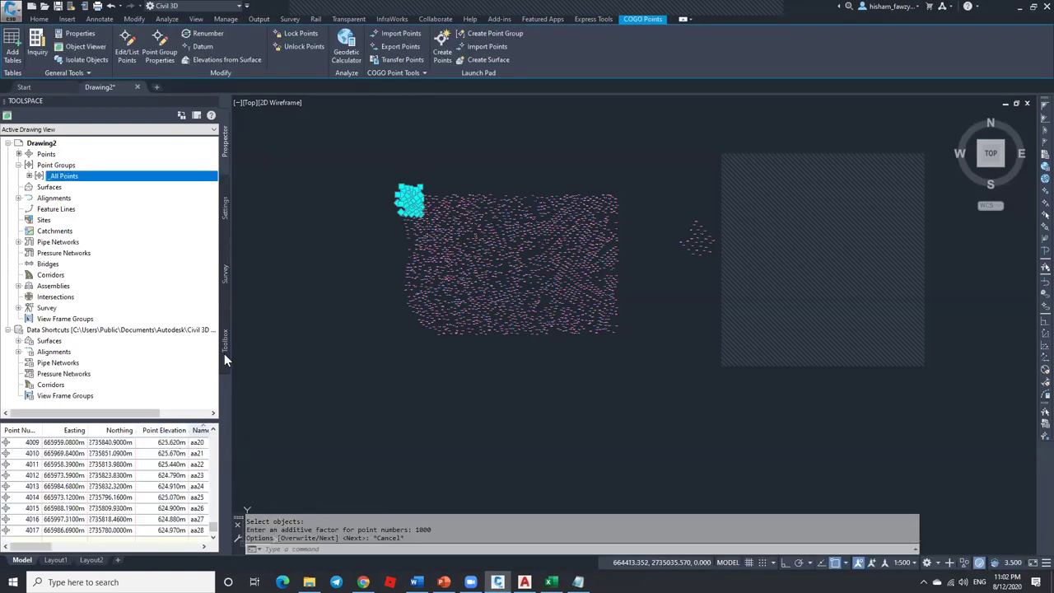
# Step: Clear the gripped points and select the point labelled 647.10 to check its number
pyautogui.moveTo(212, 530); pyautogui.dragTo(212, 436)
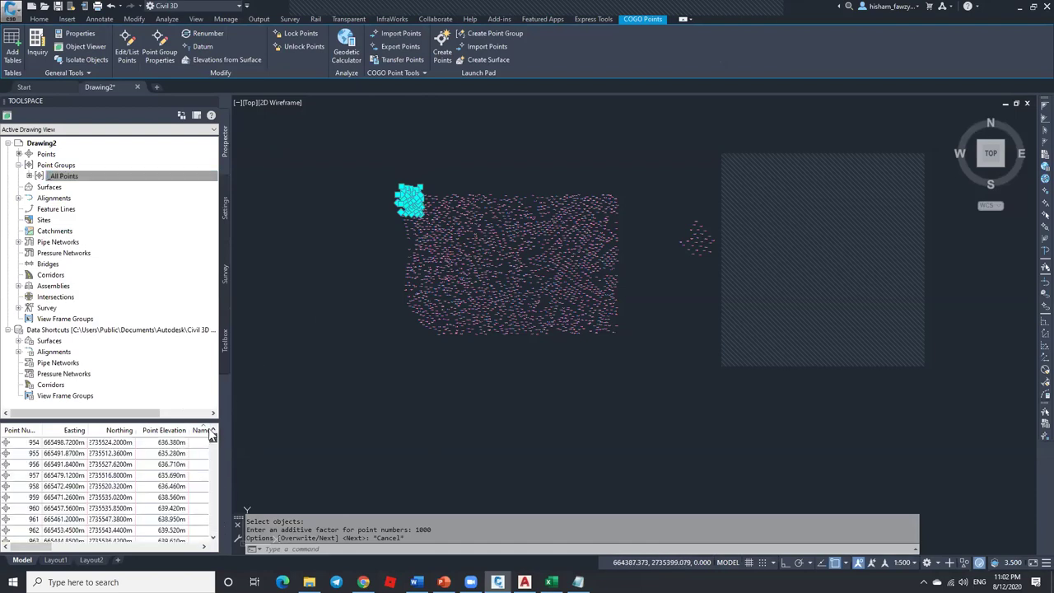
pyautogui.scroll(-20, 179, 445)
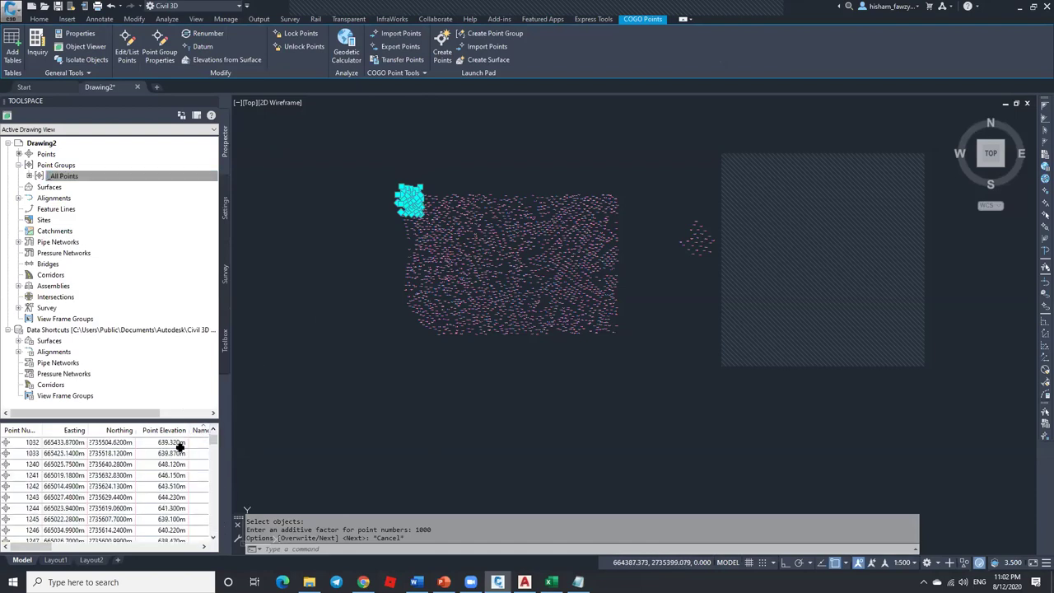
pyautogui.moveTo(212, 445)
pyautogui.mouseDown()
pyautogui.moveTo(213, 531)
pyautogui.moveTo(213, 490)
pyautogui.moveTo(200, 491)
pyautogui.moveTo(211, 493)
pyautogui.moveTo(207, 517)
pyautogui.mouseUp()
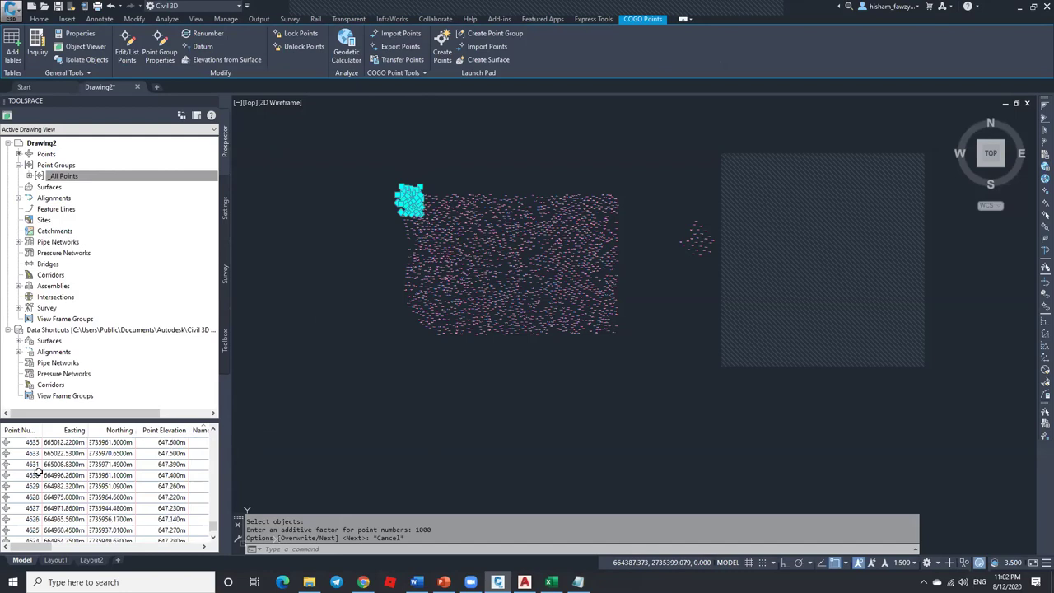
pyautogui.scroll(6, 412, 202)
pyautogui.press('Escape')
pyautogui.click(416, 395)
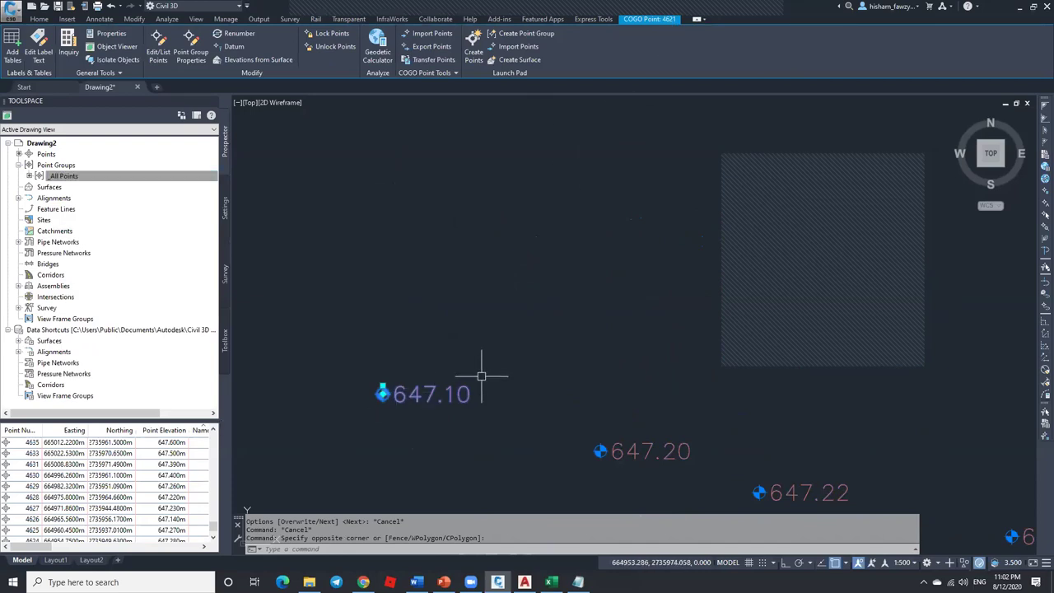
pyautogui.scroll(-6, 470, 329)
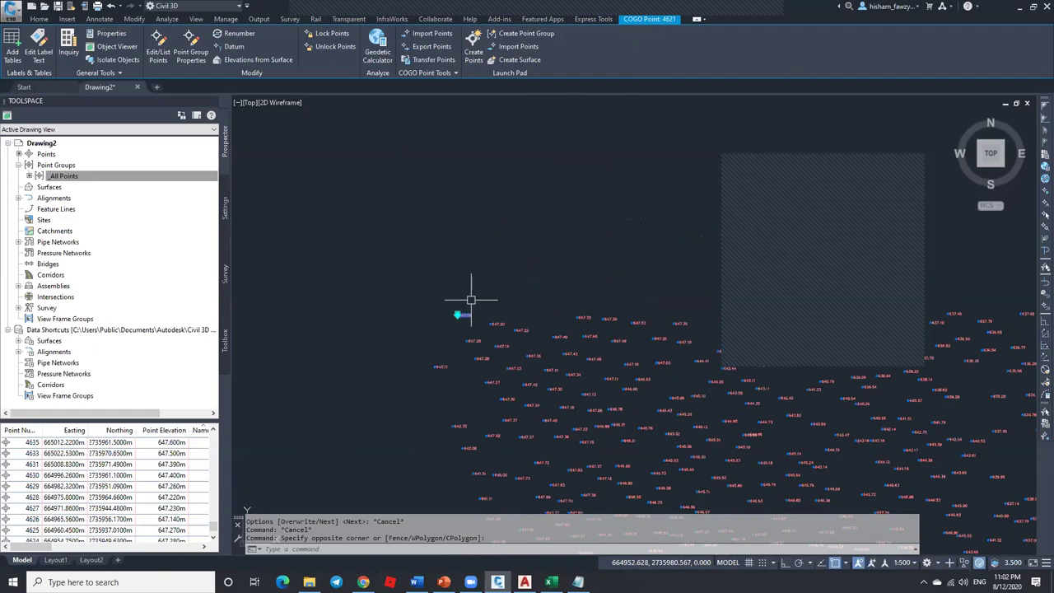
pyautogui.press('Escape')
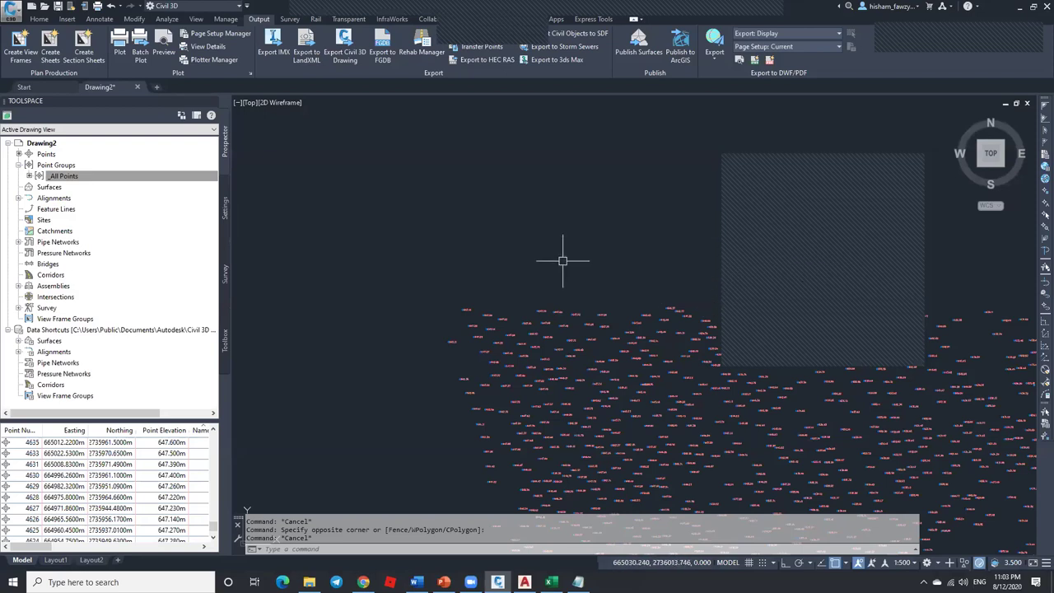
# Step: Run ZTP for point number 1000, which no longer exists in the drawing
pyautogui.press('Escape')
pyautogui.press('Escape')
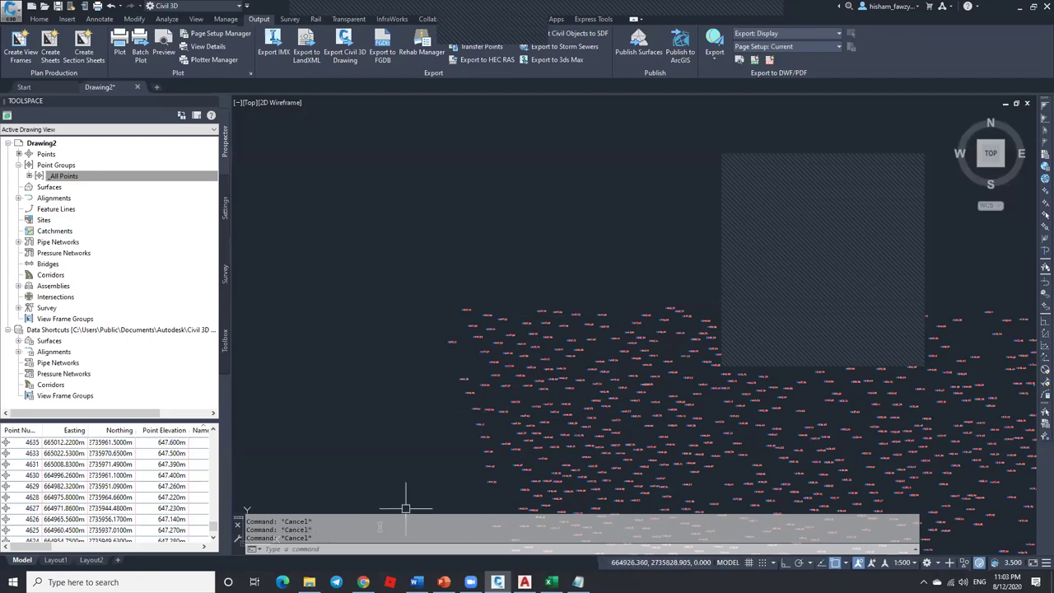
pyautogui.click(363, 547)
pyautogui.scroll(-6, 476, 227)
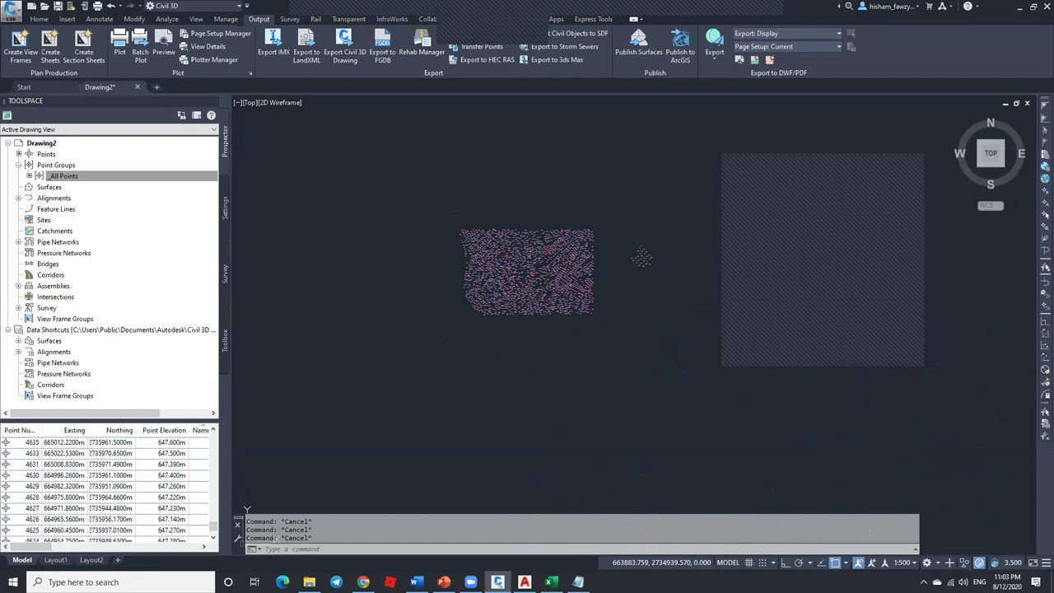
pyautogui.click(303, 548)
pyautogui.write('ZTP')
pyautogui.press('Return')
pyautogui.write('1000')
pyautogui.press('Return')
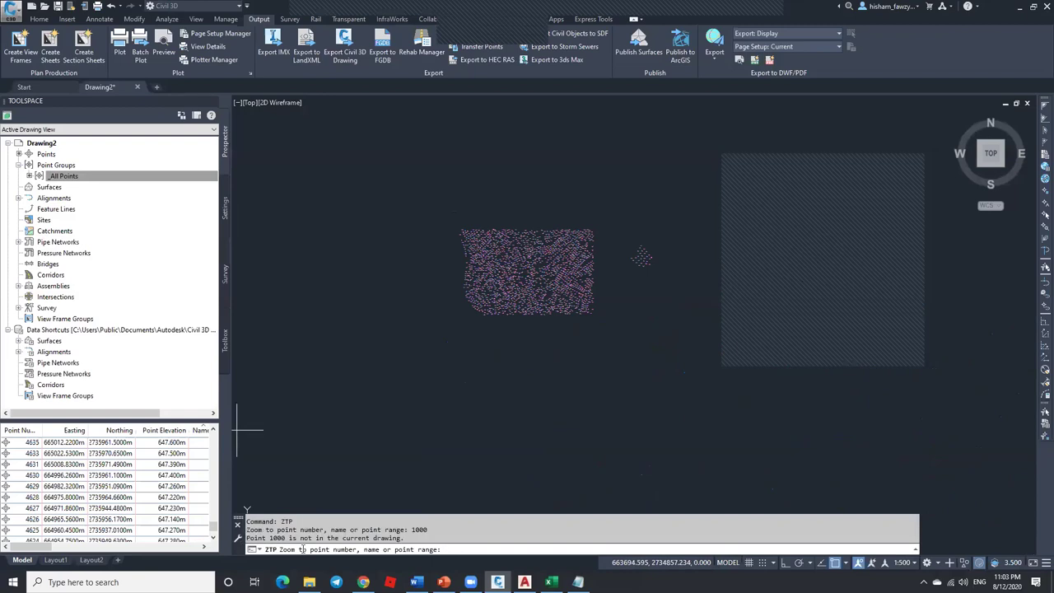
# Step: Zoom to point 4000 and inspect it, then activate the _All Points group and zoom out
pyautogui.write('4000')
pyautogui.press('Return')
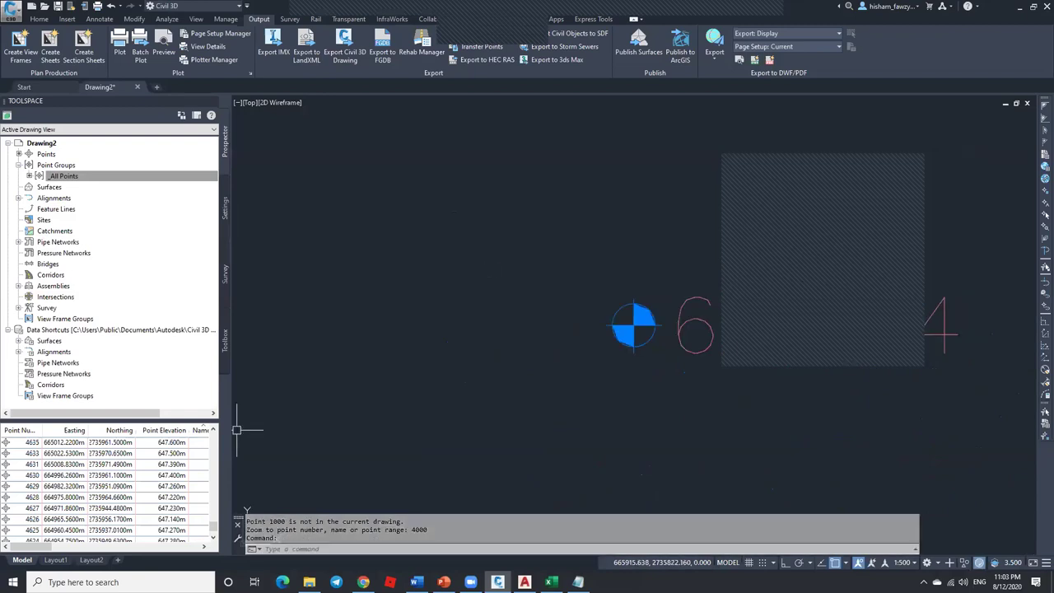
pyautogui.press('Escape')
pyautogui.click(613, 298)
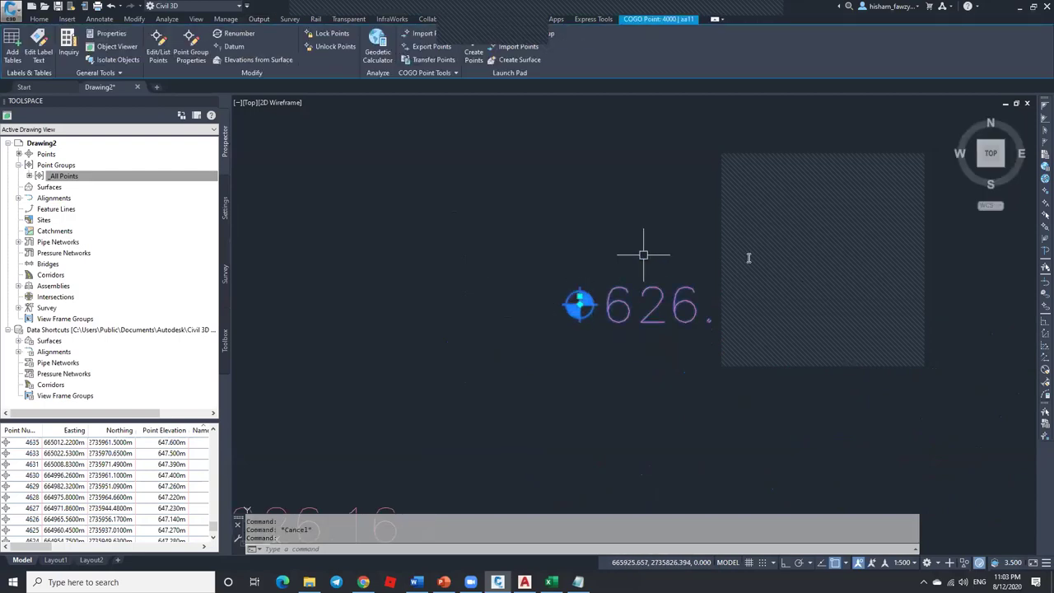
pyautogui.press('Escape')
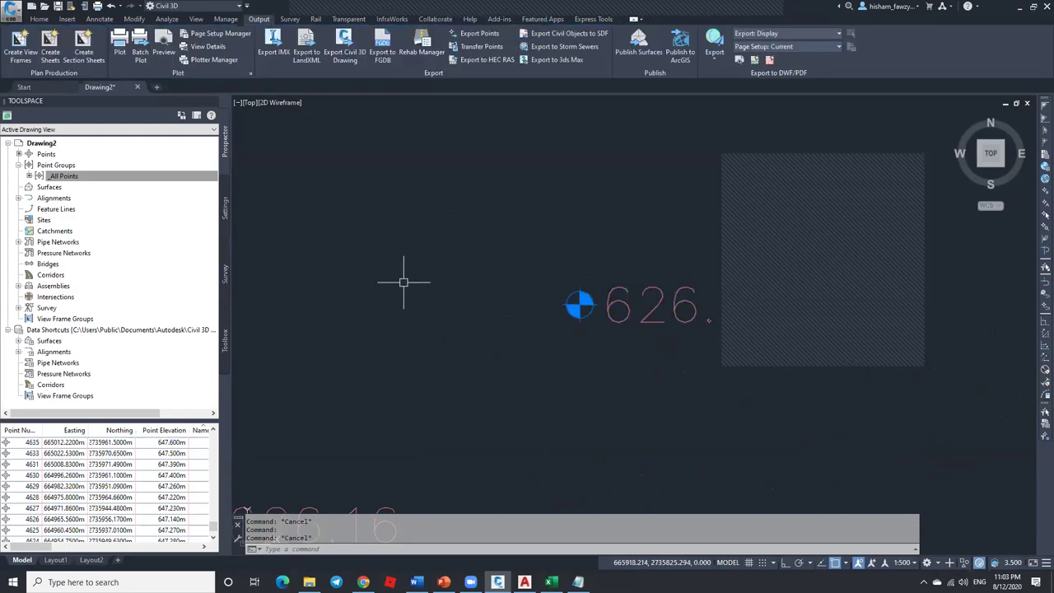
pyautogui.click(165, 183)
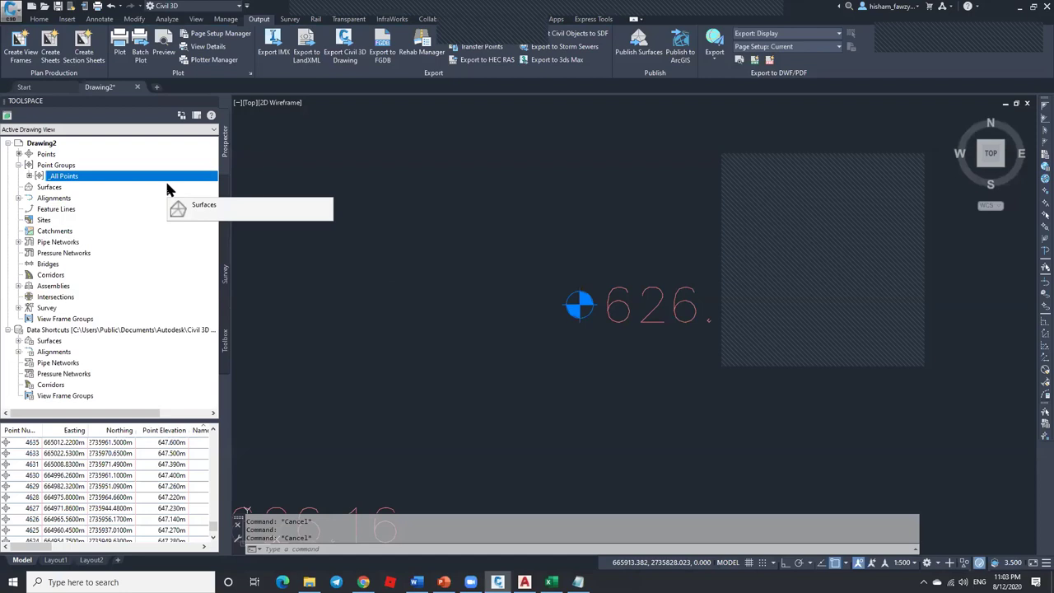
pyautogui.scroll(-4, 299, 212)
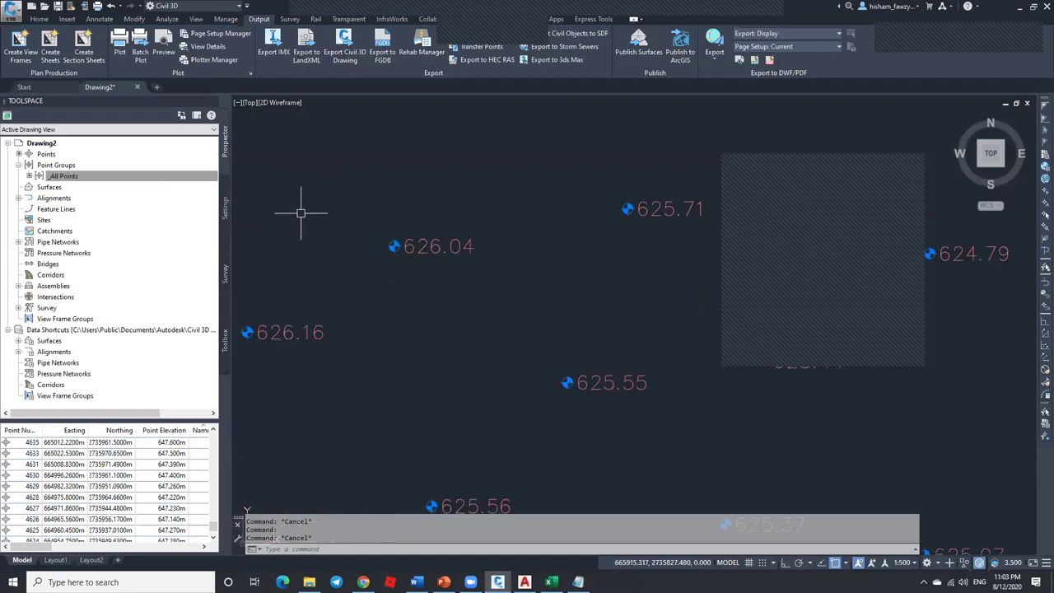
pyautogui.scroll(-2, 428, 218)
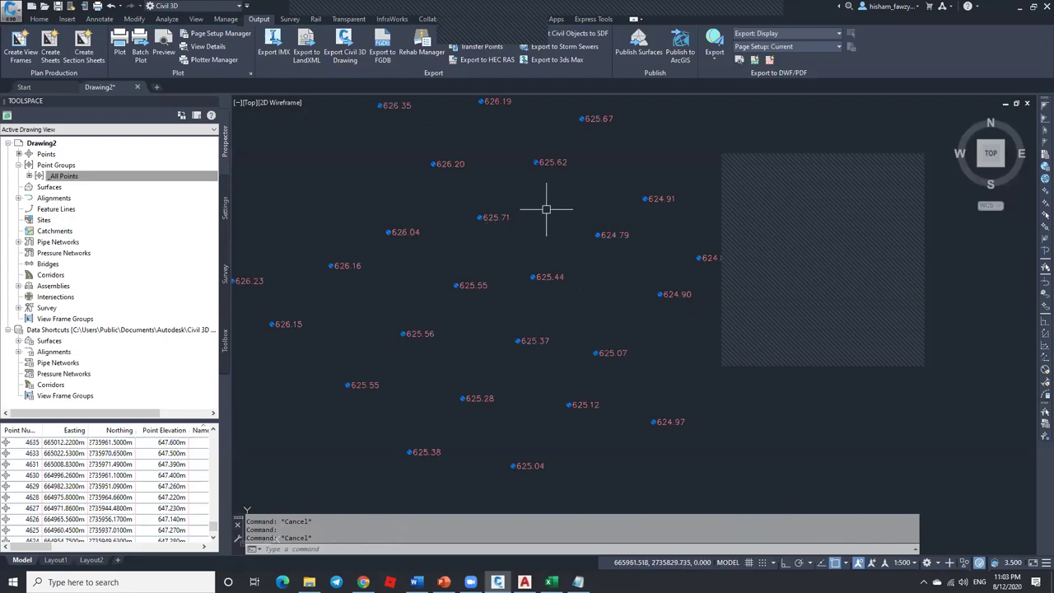